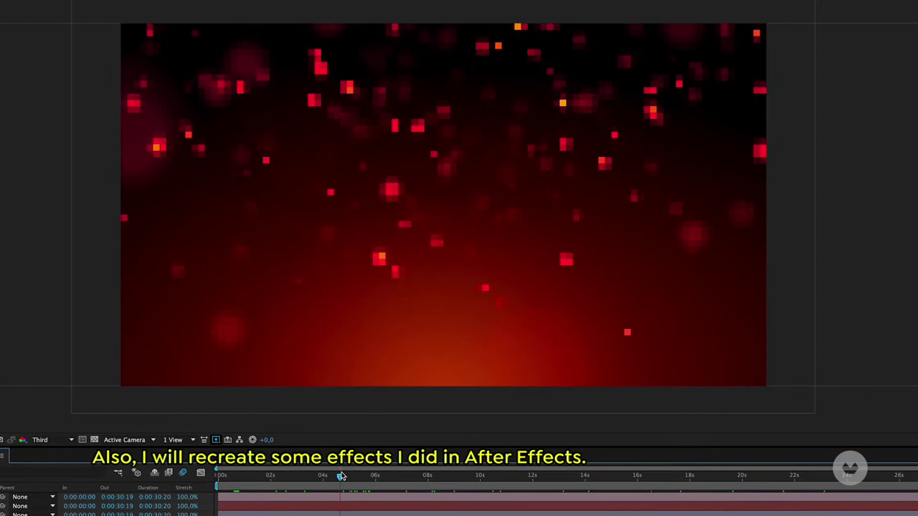
- Scrub the particle composition's playhead from about 5 seconds to about 19 seconds
drag(341, 476, 587, 478)
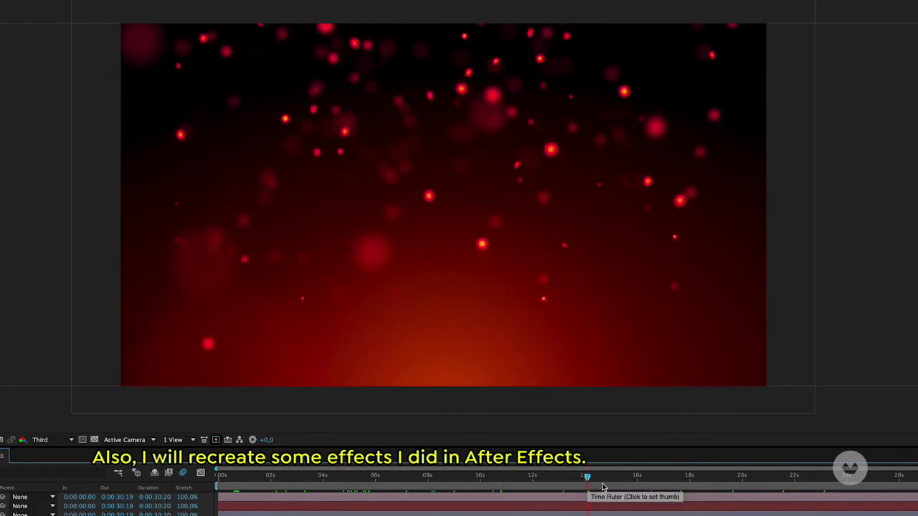
drag(603, 488, 731, 488)
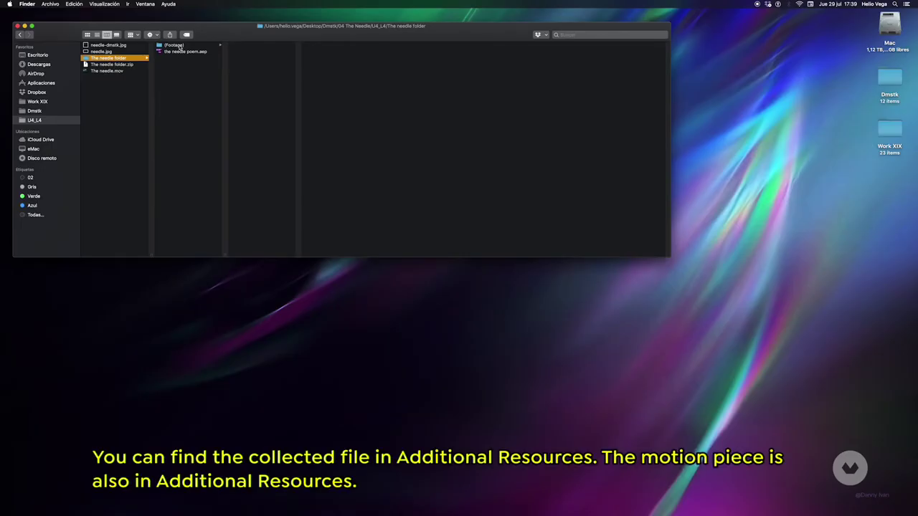
- Open the (Footage) folder and Quick Look the 0001_Water_Textures.mov clip
click(173, 45)
key(Right)
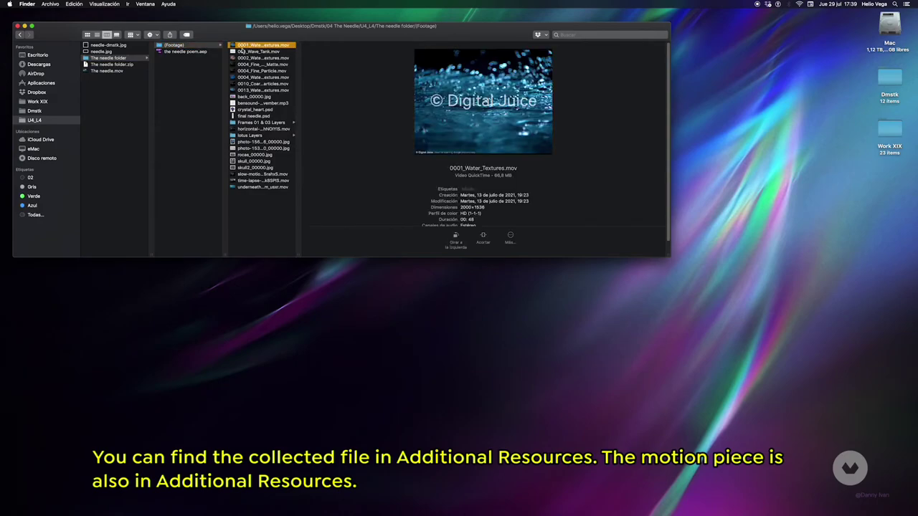
key(space)
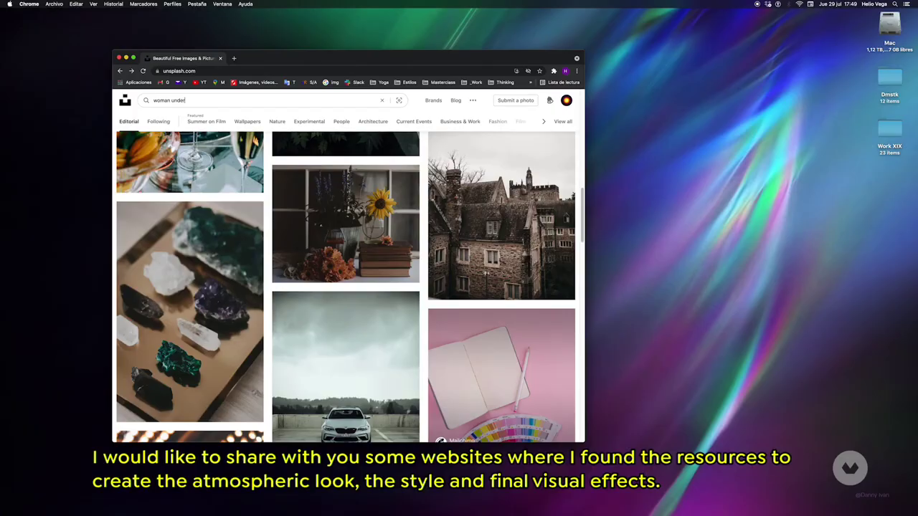
- Search Unsplash for 'woman underwater' and open the first photo
text(water)
key(Return)
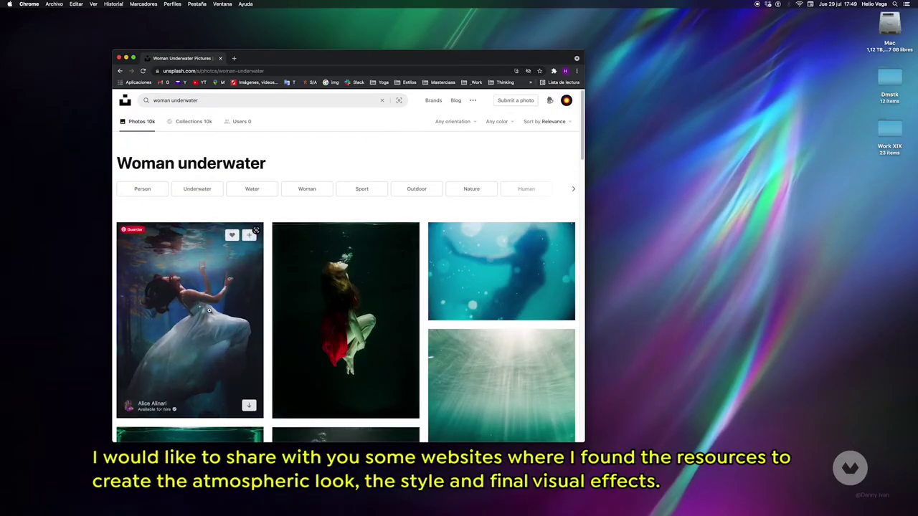
click(207, 314)
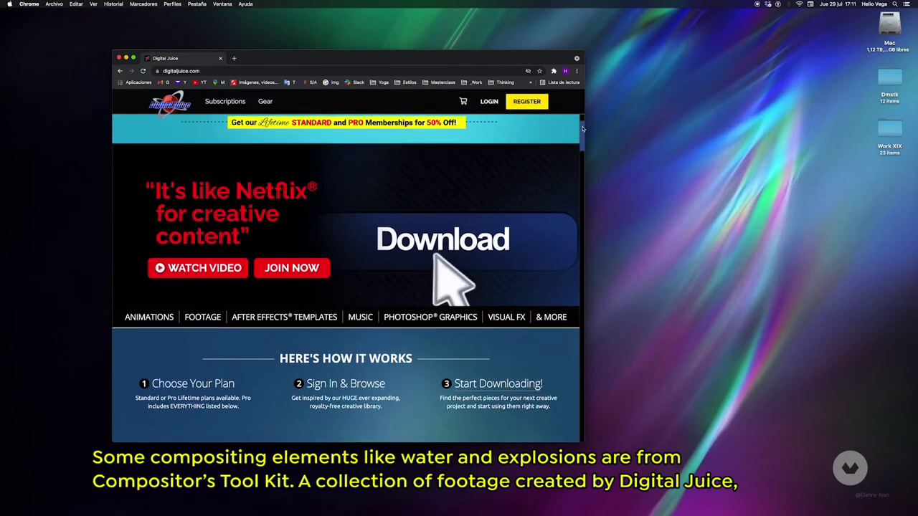
- Browse stock fire clips and open 'Fire Burning In The Night Sky'
drag(583, 128, 579, 150)
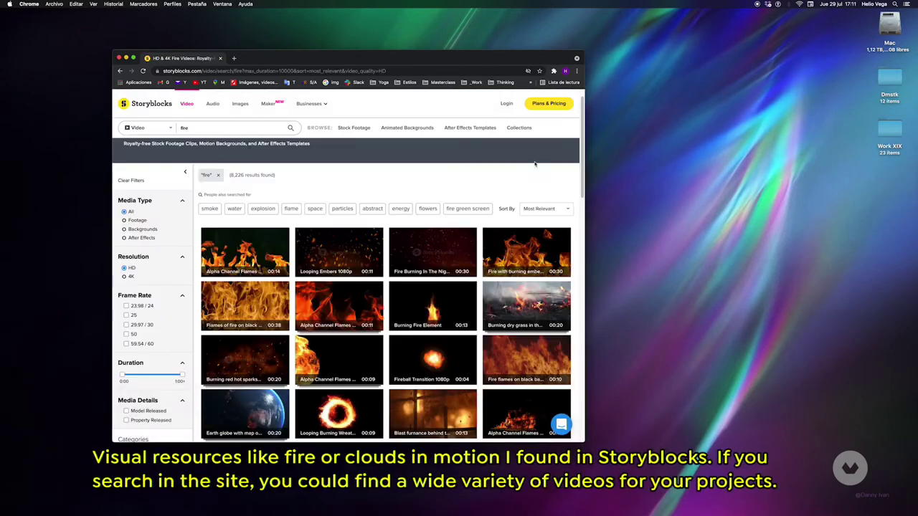
drag(583, 116, 578, 143)
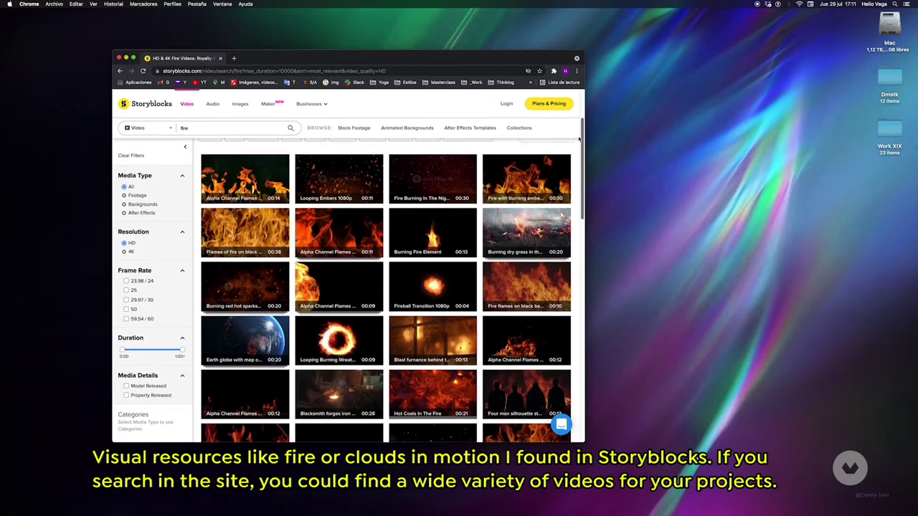
click(437, 173)
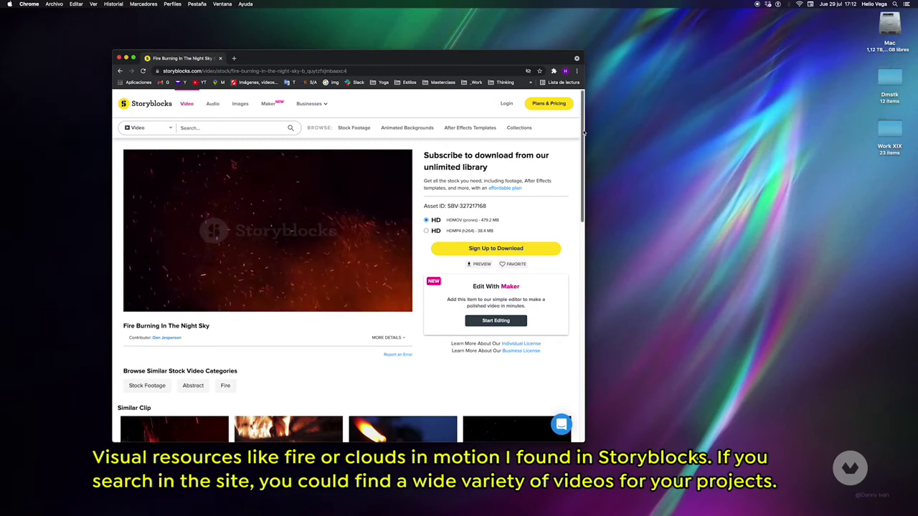
- Go to artgrid.io to look for sunrise footage
scroll(565, 213, down, 3)
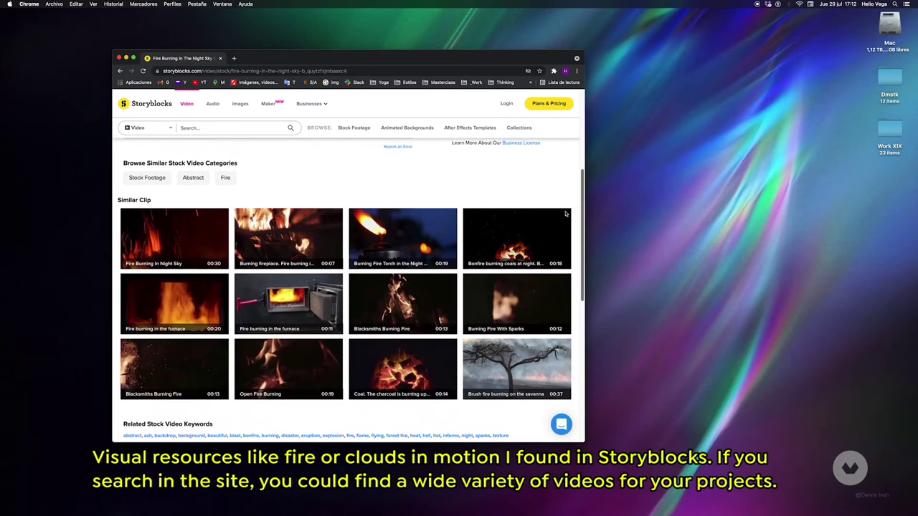
scroll(565, 218, down, 1)
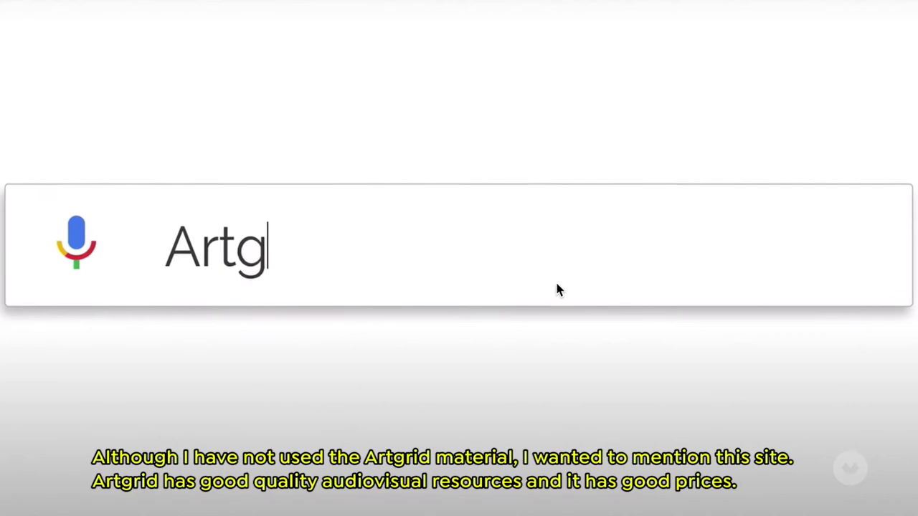
text(rid.io/?search=sunrise&sortId=1)
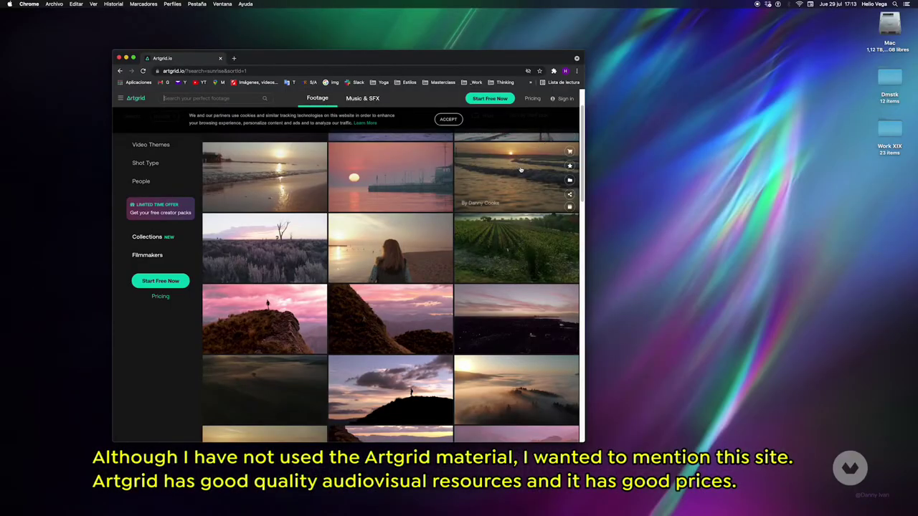
- Open the sunrise ocean waves clip, browse Bensound's Cinematic music, then play Artlist's 'Future Classic'
click(521, 169)
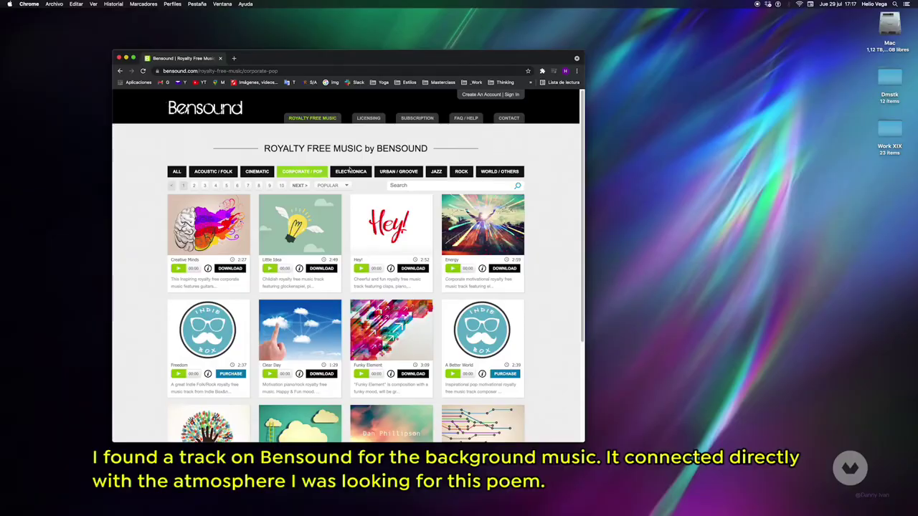
click(263, 173)
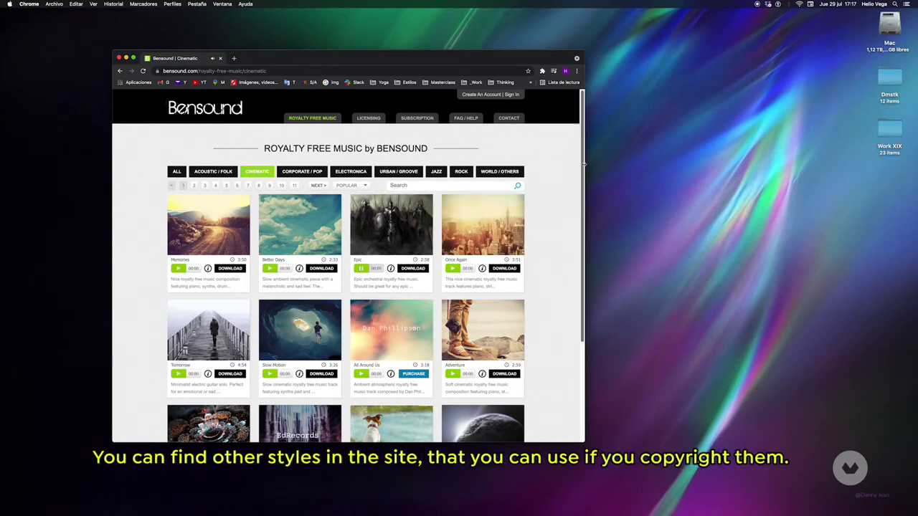
drag(583, 159, 590, 235)
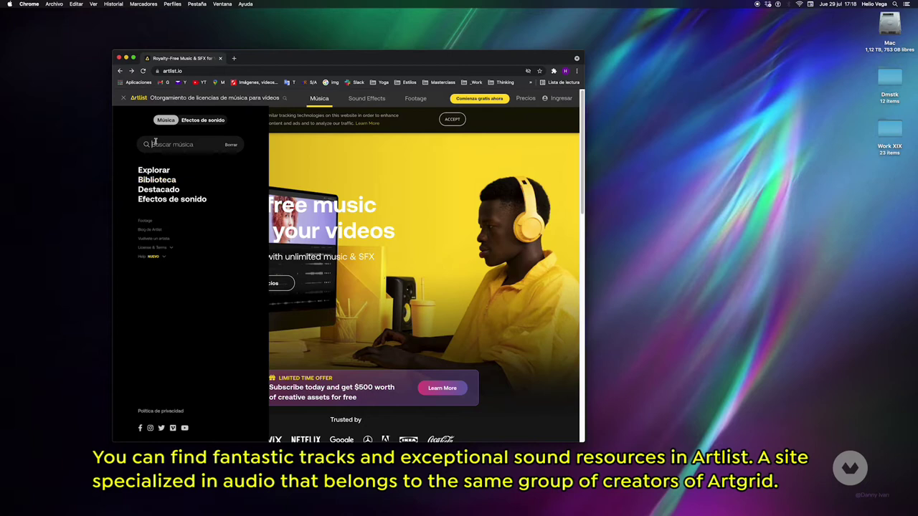
key(Return)
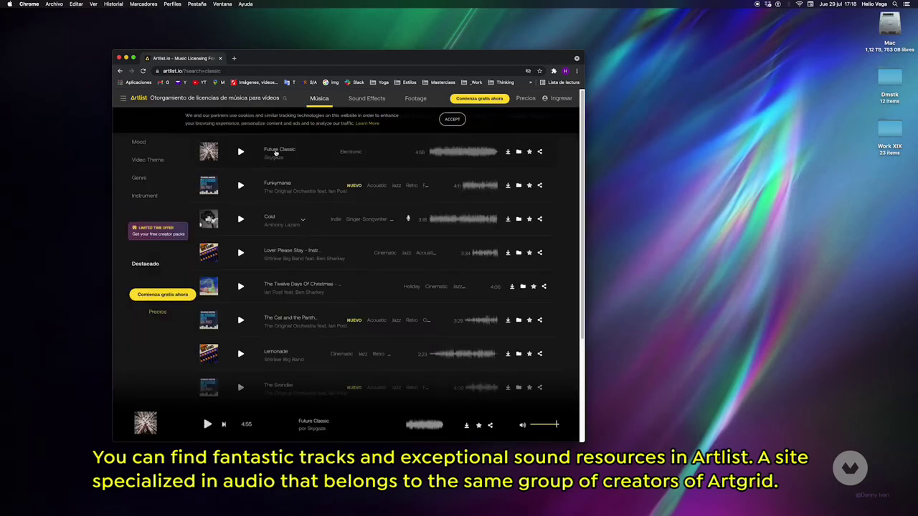
click(275, 151)
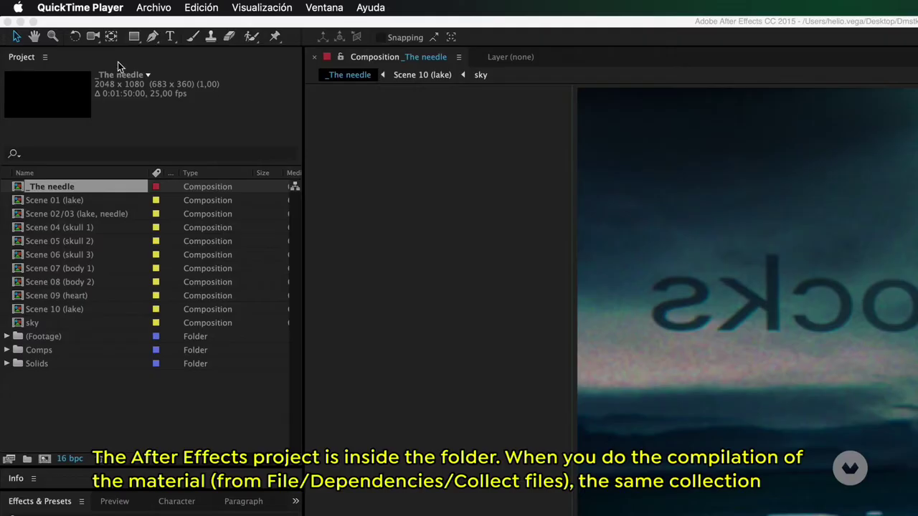
- Switch to After Effects and run File > Dependencies > Collect Files
click(397, 140)
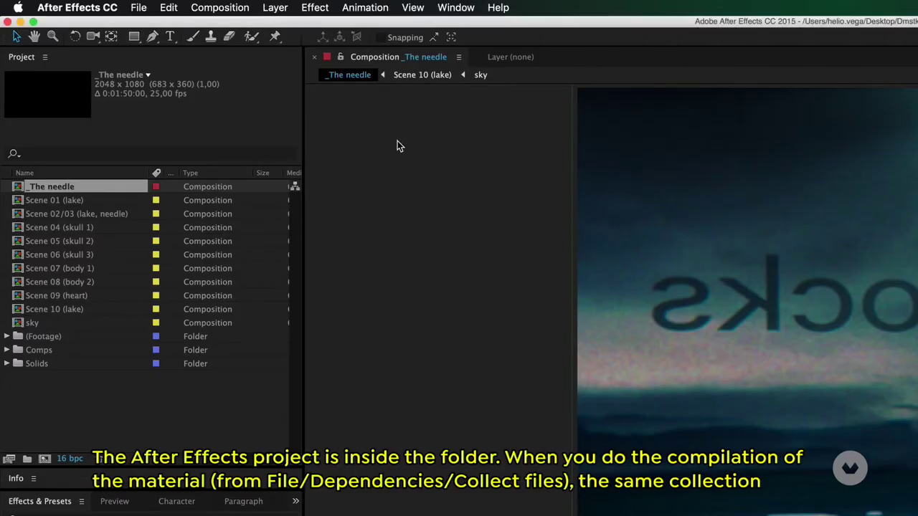
click(139, 8)
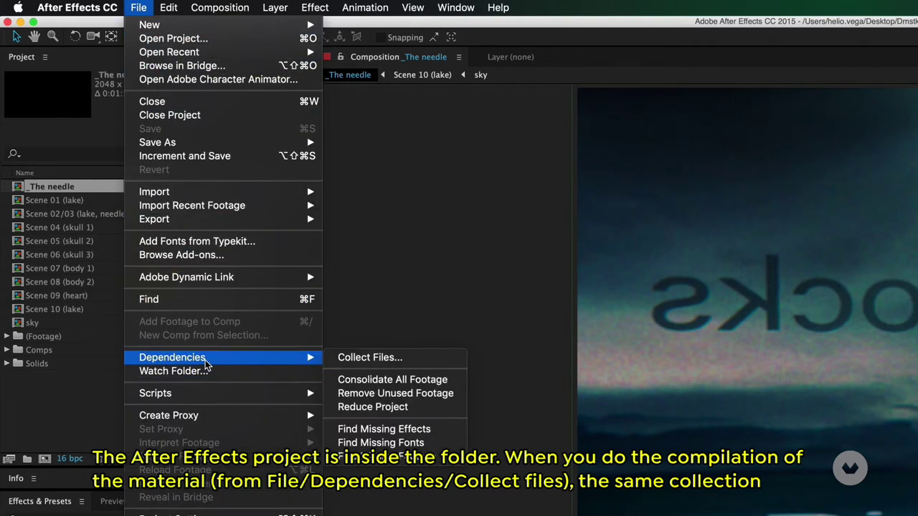
click(371, 358)
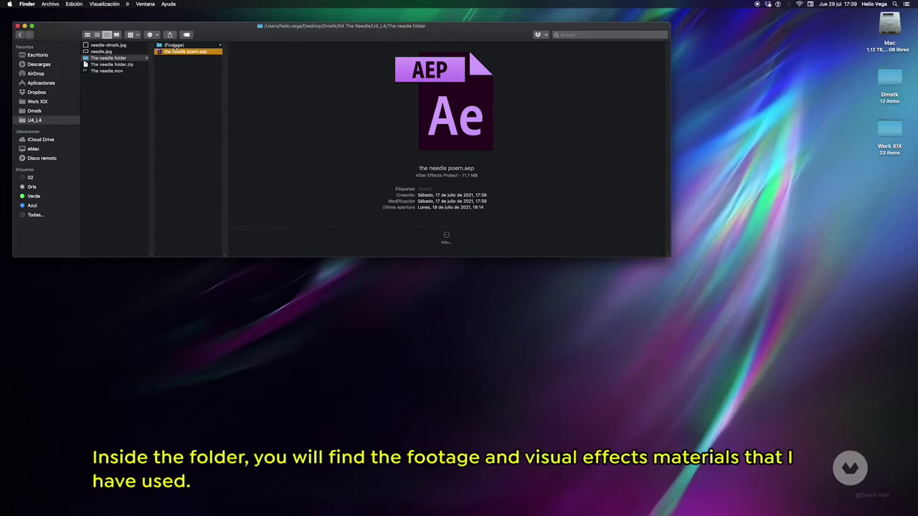
- Open (Footage) and Quick Look the 0001_Water_Textures.mov clip, moving the preview aside
click(190, 47)
click(248, 46)
key(space)
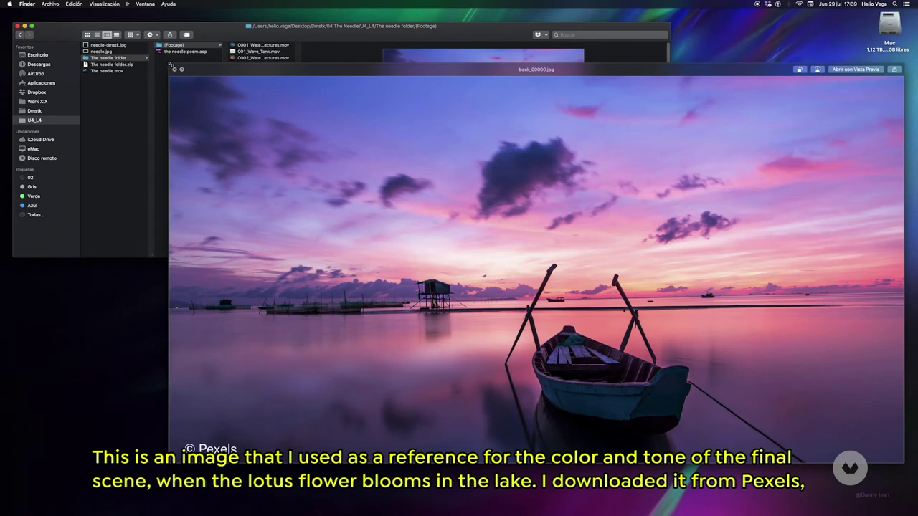
drag(284, 71, 293, 90)
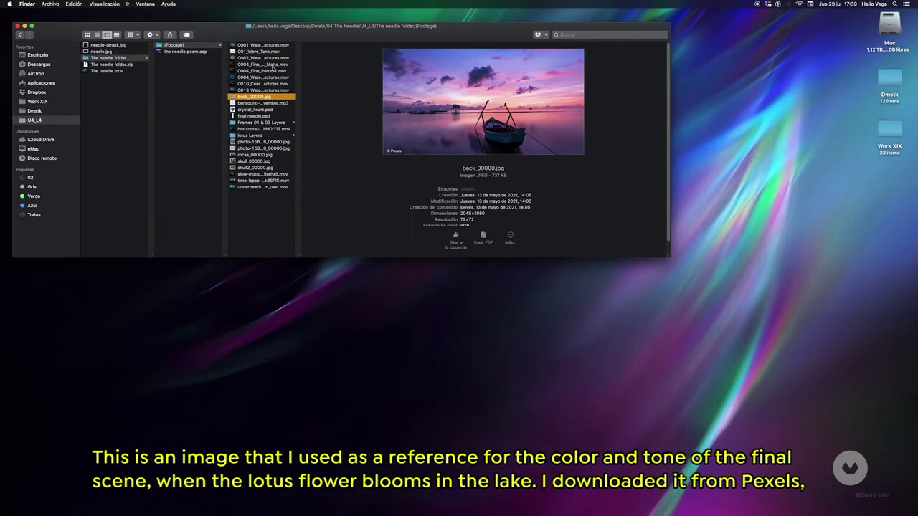
- Move down the file list to crystal_heart.psd and preview it
text(b)
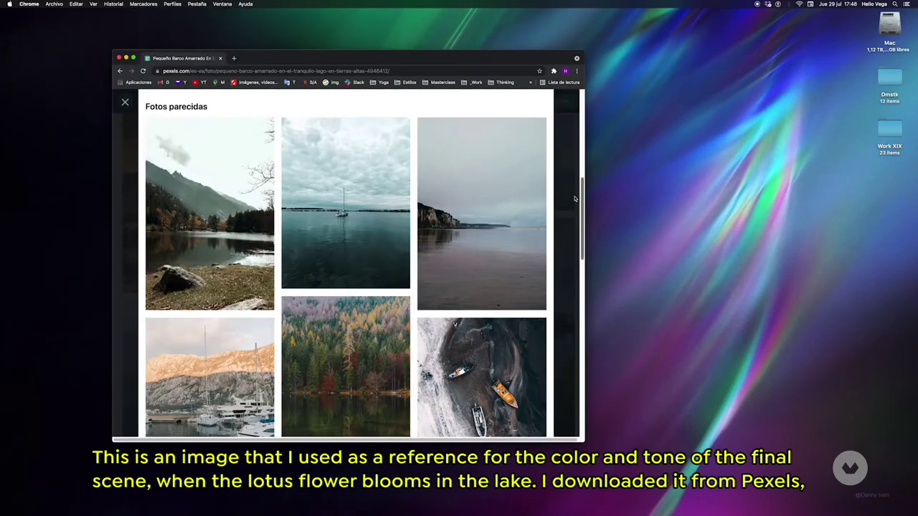
scroll(344, 262, down, 3)
scroll(344, 263, down, 3)
scroll(345, 262, down, 3)
drag(582, 266, 600, 350)
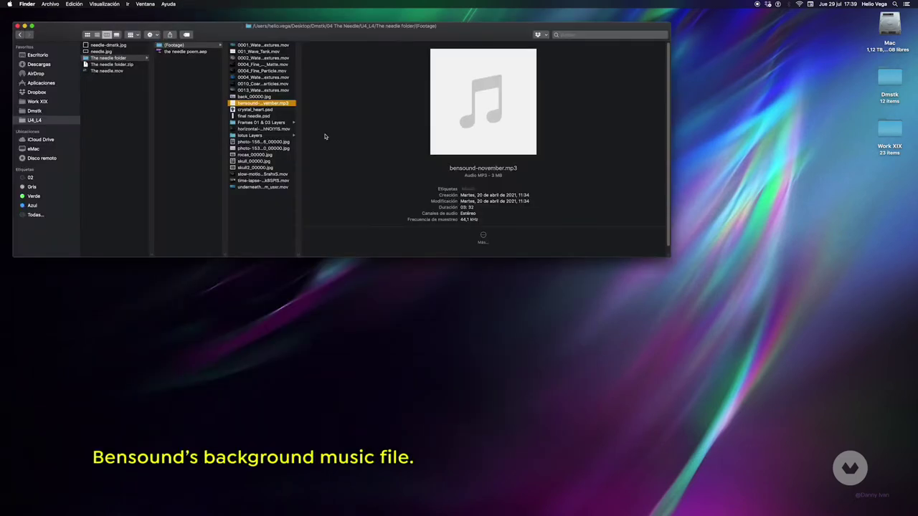
key(Down)
key(space)
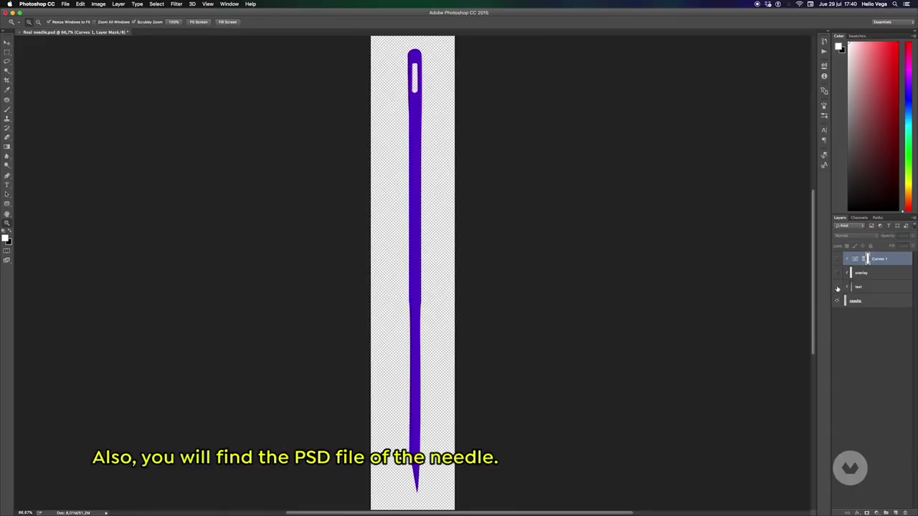
- Turn on the metal texture, re-clip the text texture, and enable overlay and Curves to darken the needle
click(837, 287)
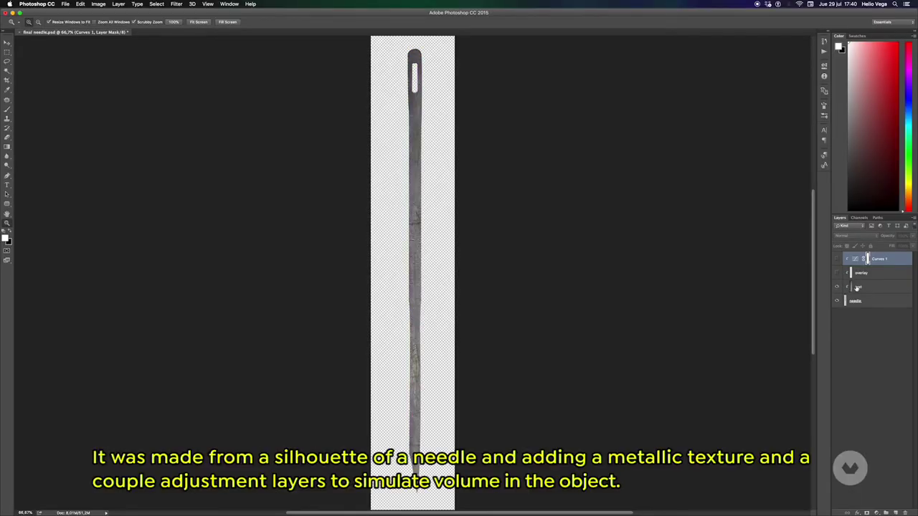
click(860, 287)
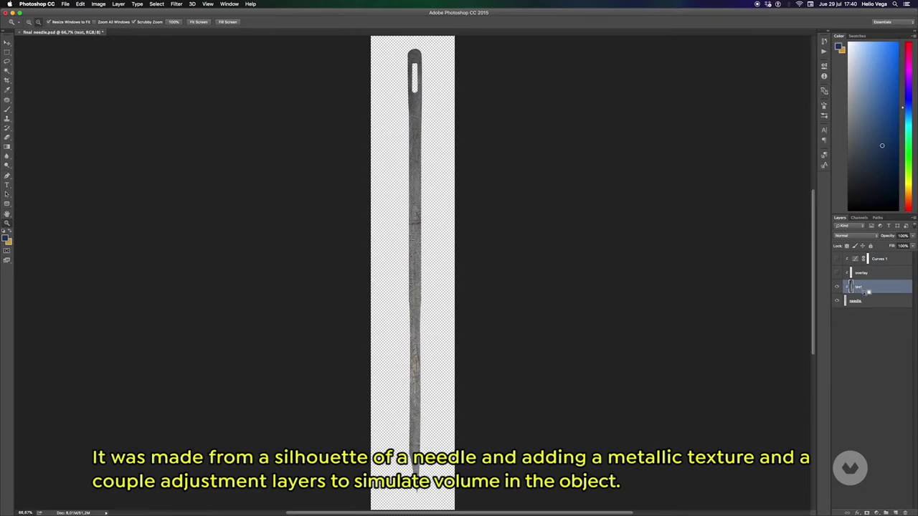
alt+click(868, 291)
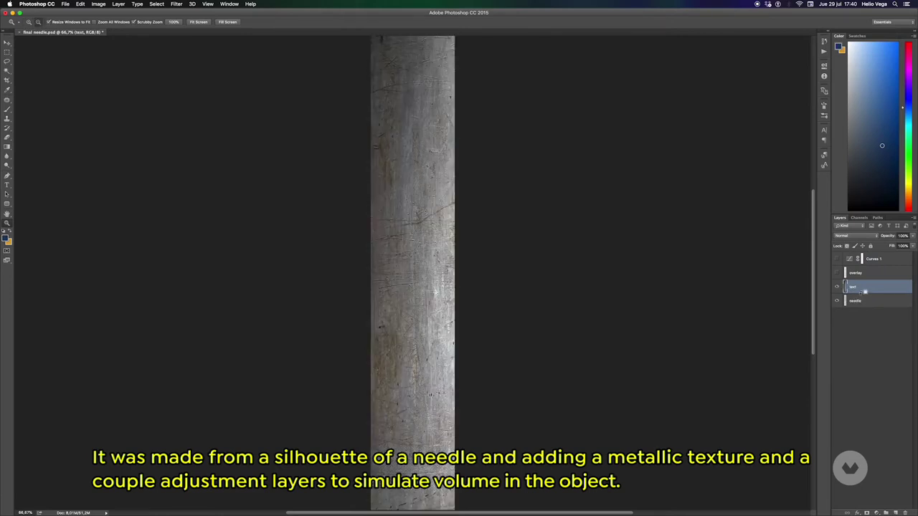
alt+click(864, 291)
click(836, 273)
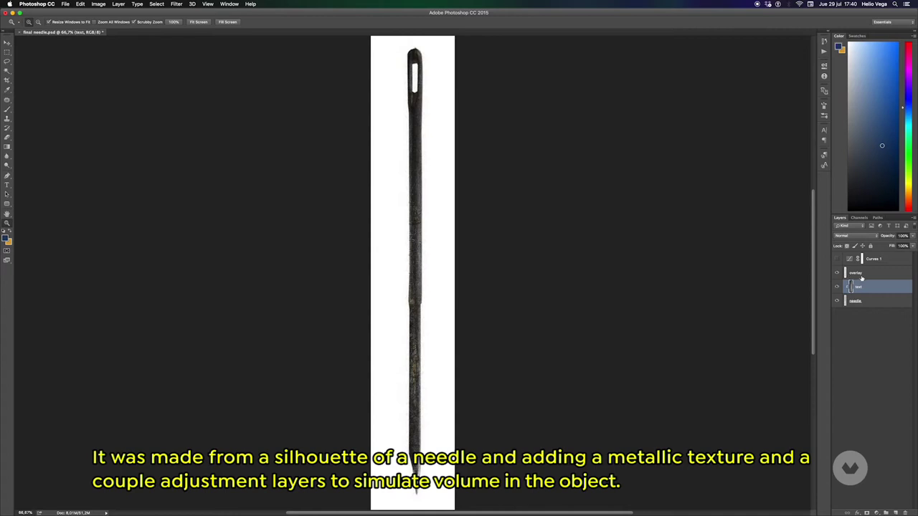
click(864, 275)
click(836, 259)
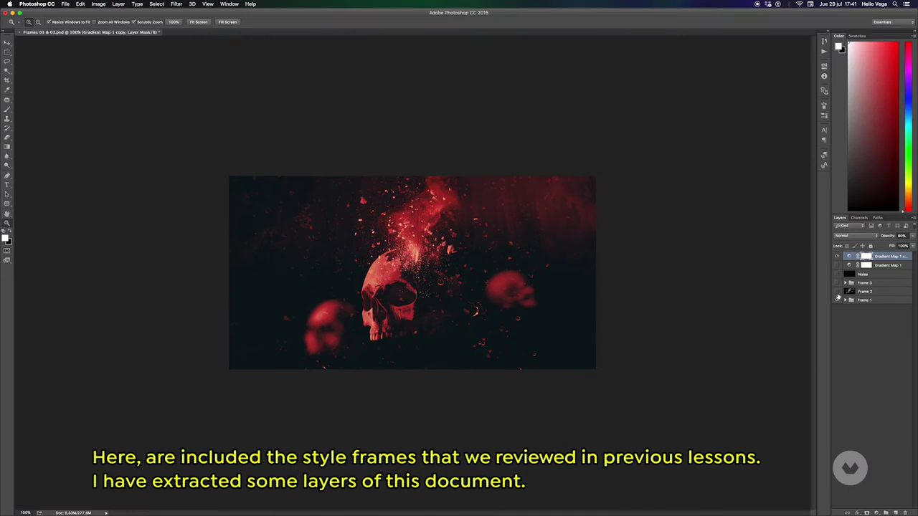
- Show and expand the Frame 1 group, then turn on Layers 15, 14 and the remaining petal layers
click(837, 299)
click(846, 300)
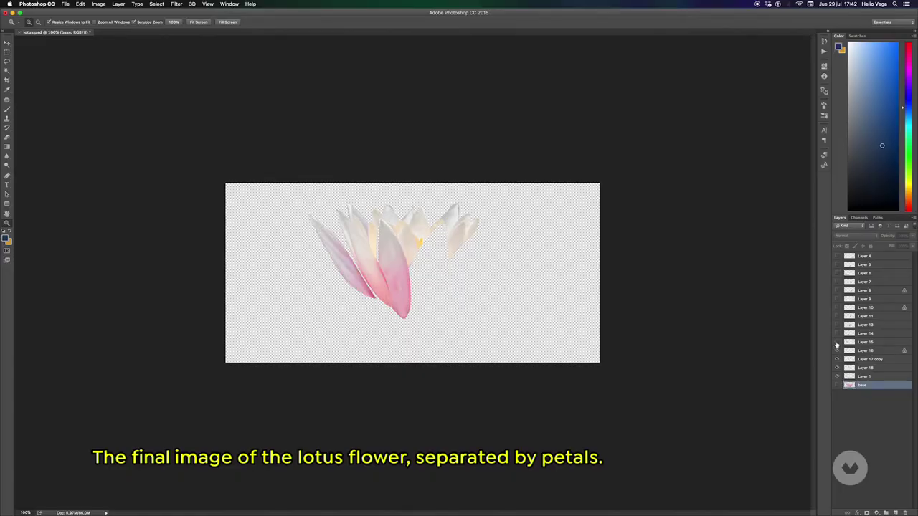
click(836, 343)
click(836, 333)
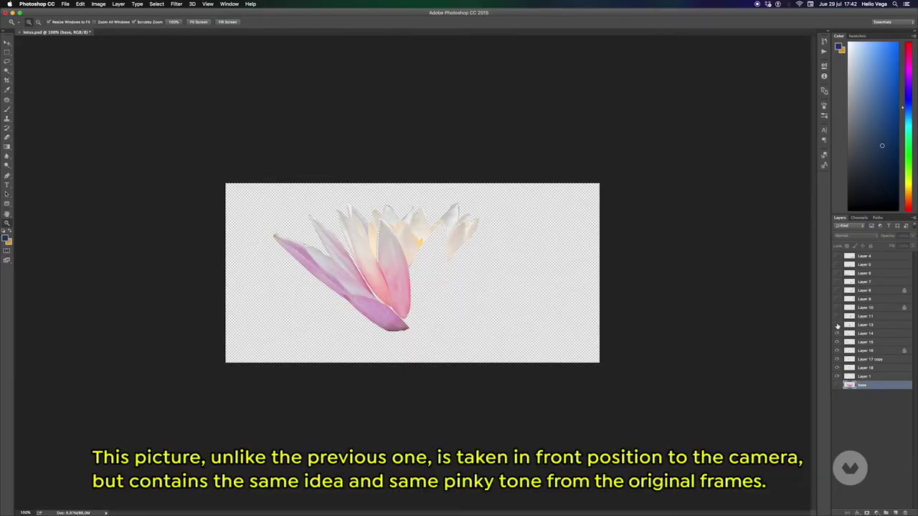
click(836, 325)
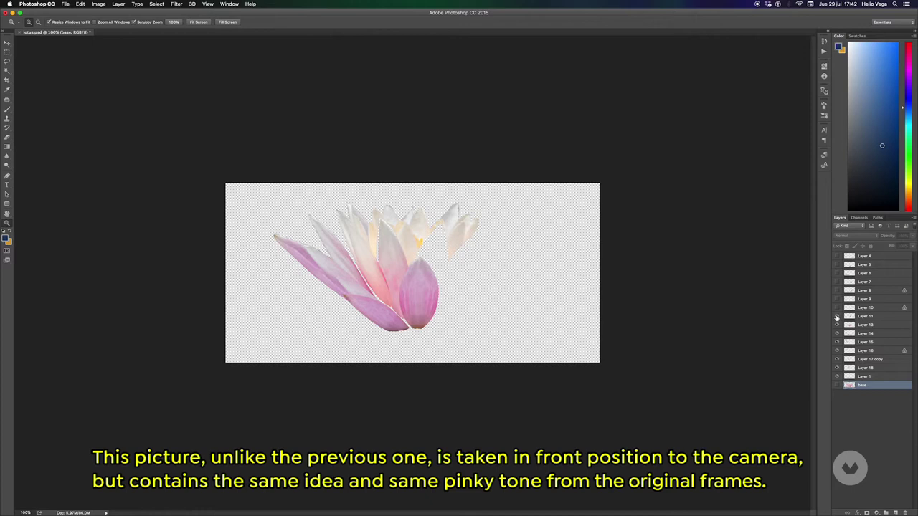
click(836, 316)
click(836, 308)
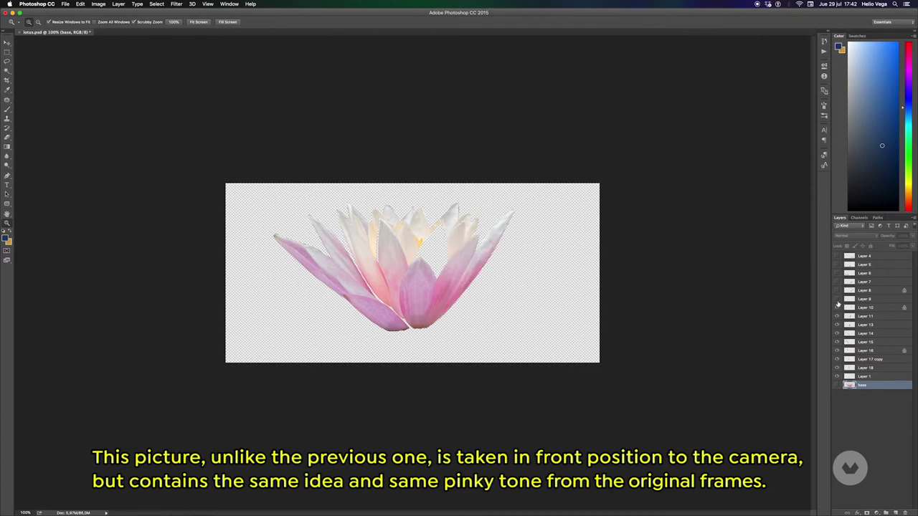
click(836, 299)
click(836, 291)
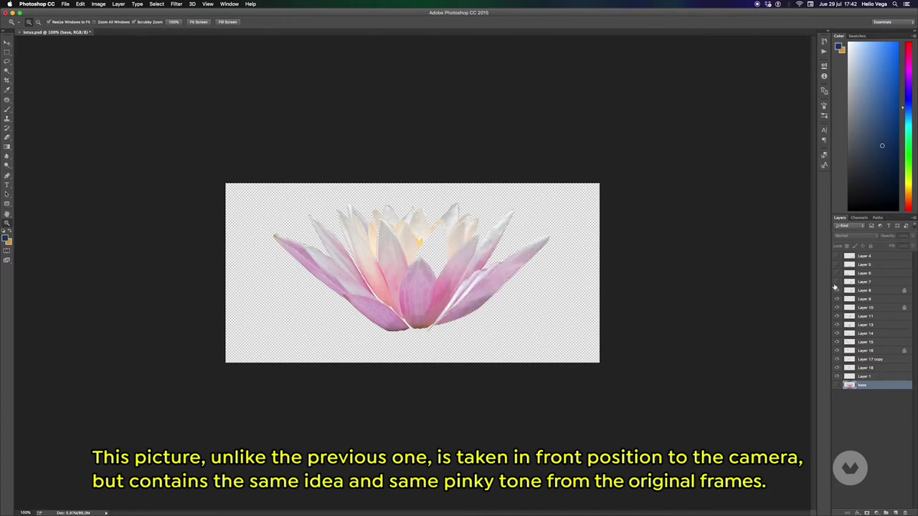
click(836, 282)
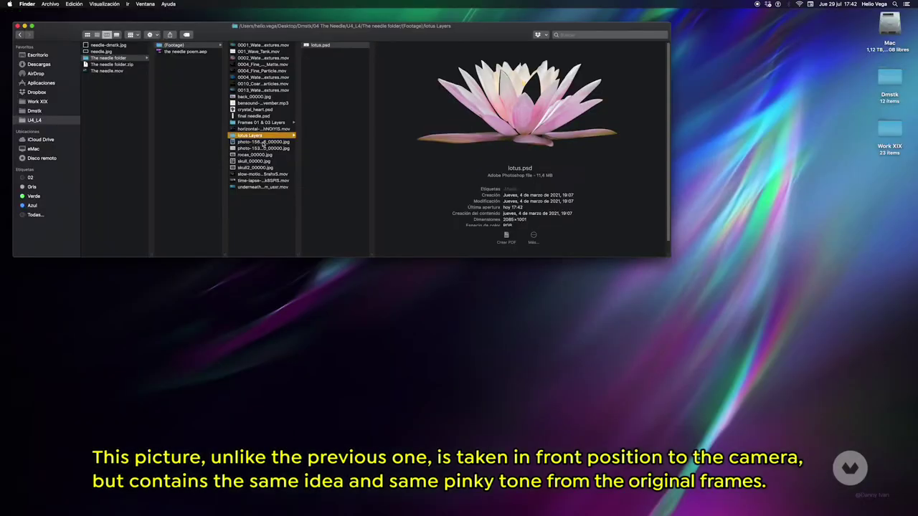
- Preview the underwater woman photo, then search Unsplash for 'woman underwater' and open the first result
click(276, 142)
key(space)
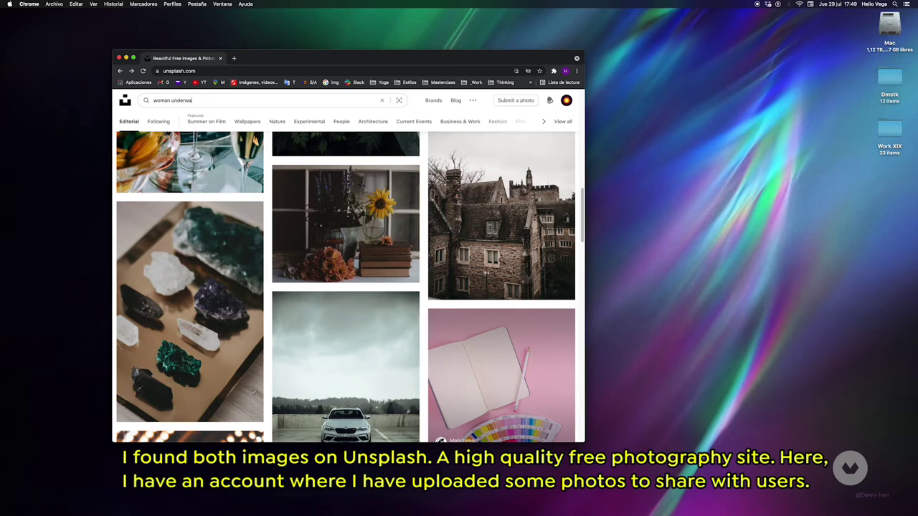
text(ter)
key(Return)
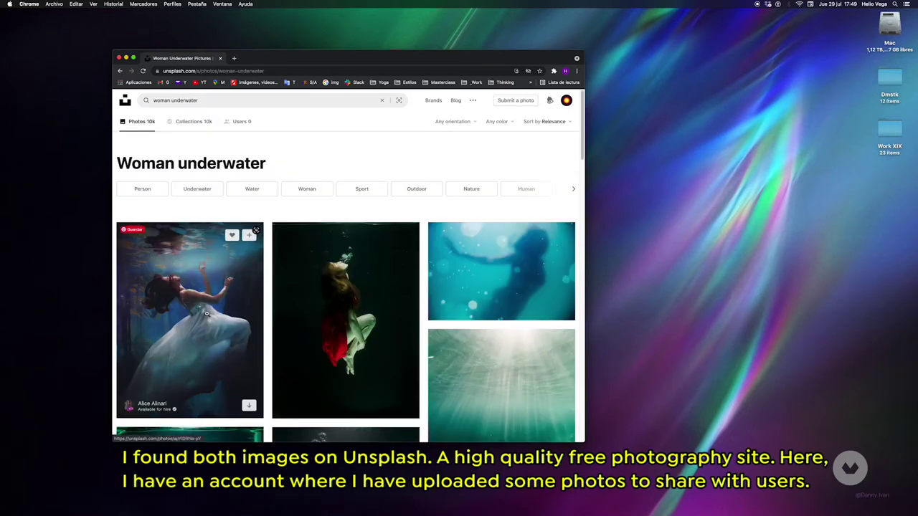
click(190, 301)
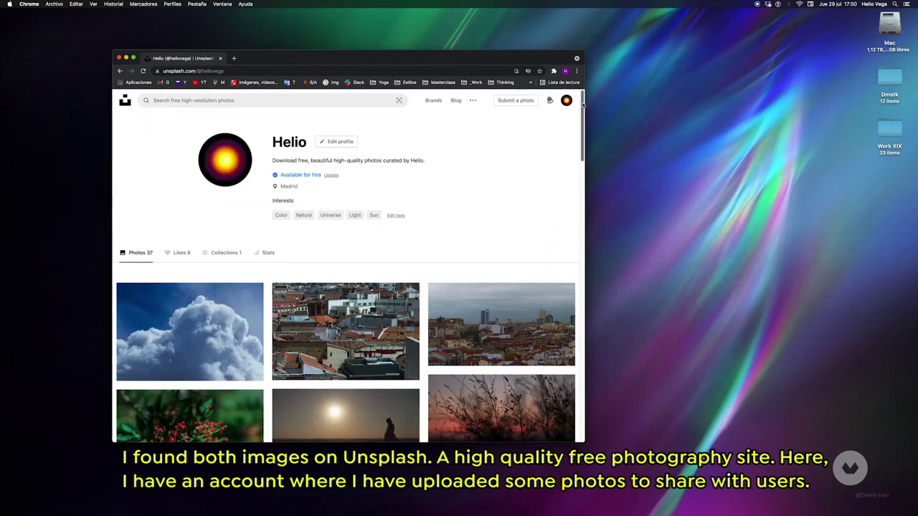
mouse_move(583, 105)
mouse_down()
mouse_move(585, 165)
mouse_move(617, 326)
mouse_up()
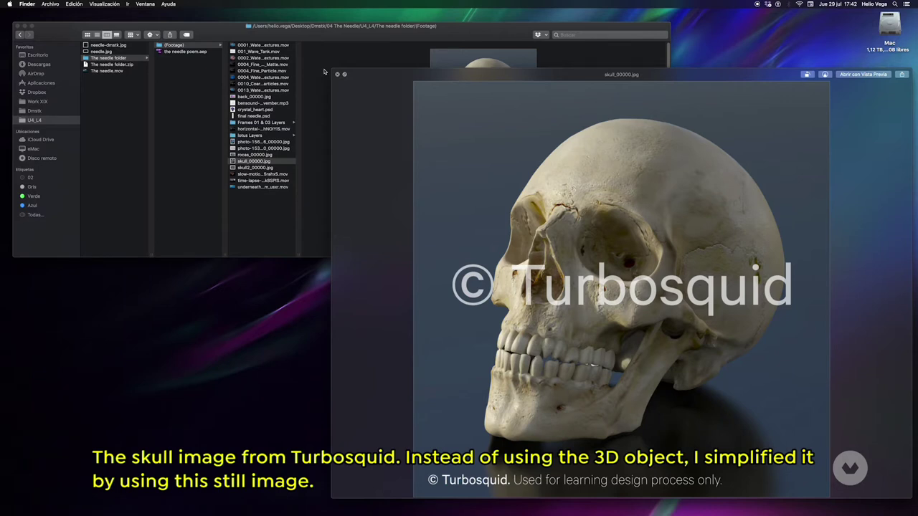
- Step through skull2_00000.jpg, the fireplace embers clip and the dark clouds time-lapse
key(Down)
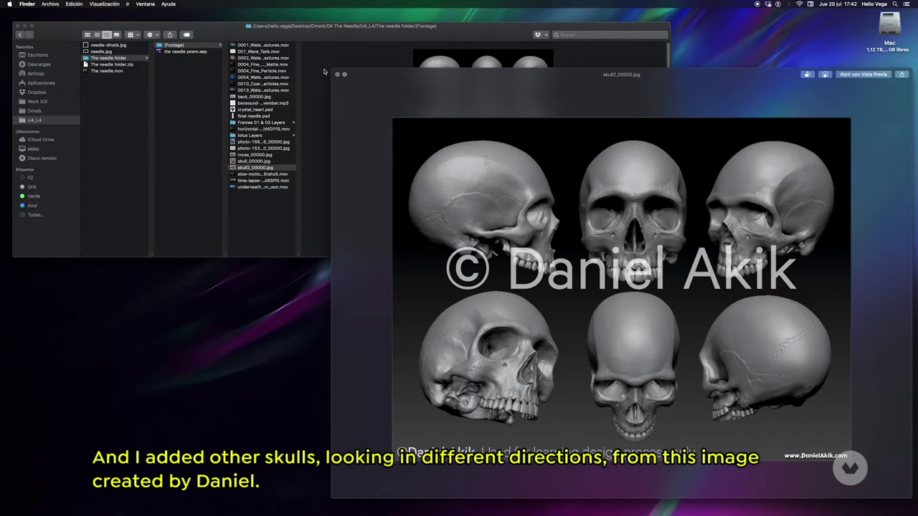
key(Down)
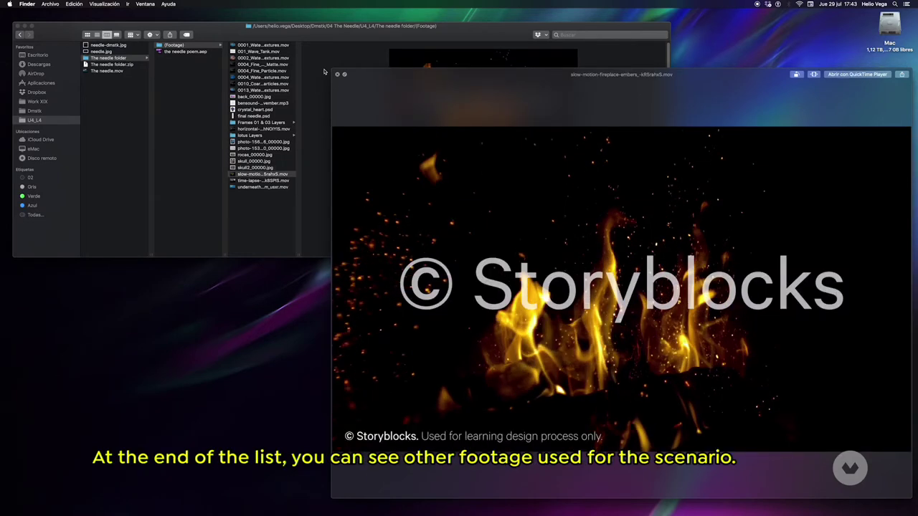
key(Down)
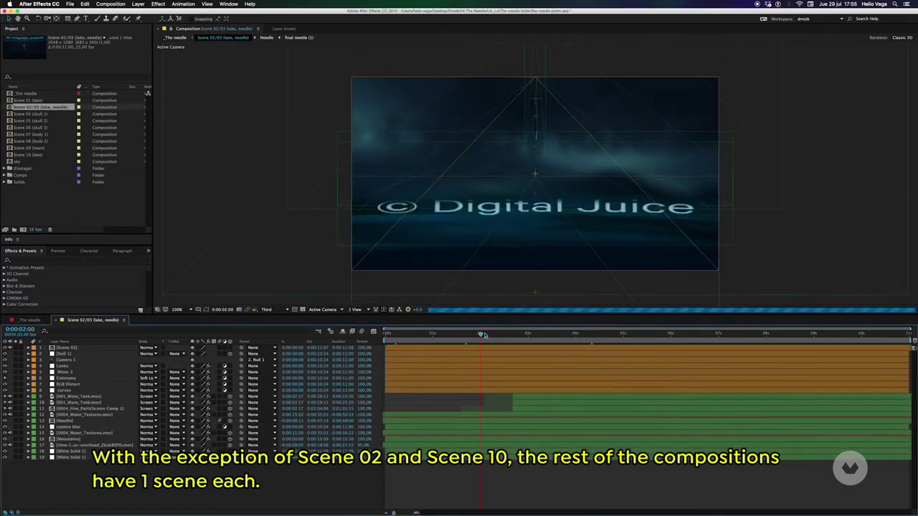
- Scrub to about 5 seconds, solo the background layer, jump to 0:00:06:14, keep resolution at Third
drag(484, 335, 633, 336)
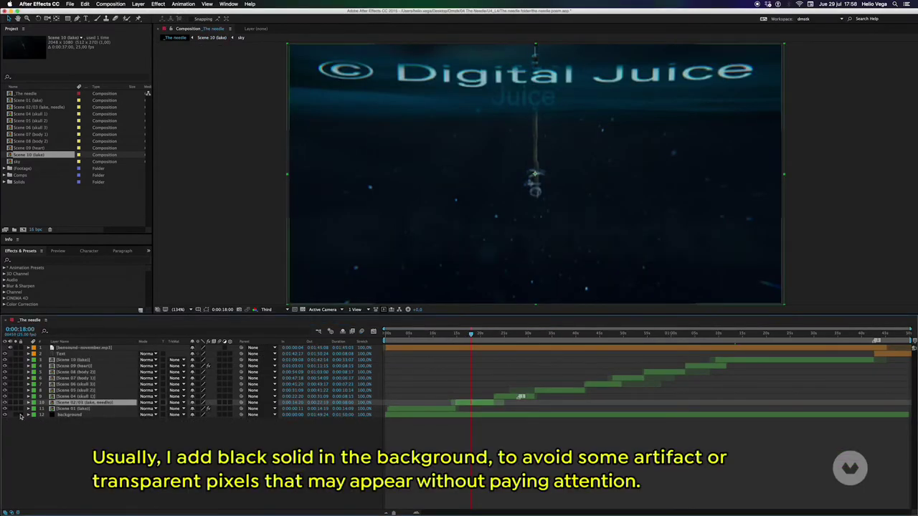
click(16, 415)
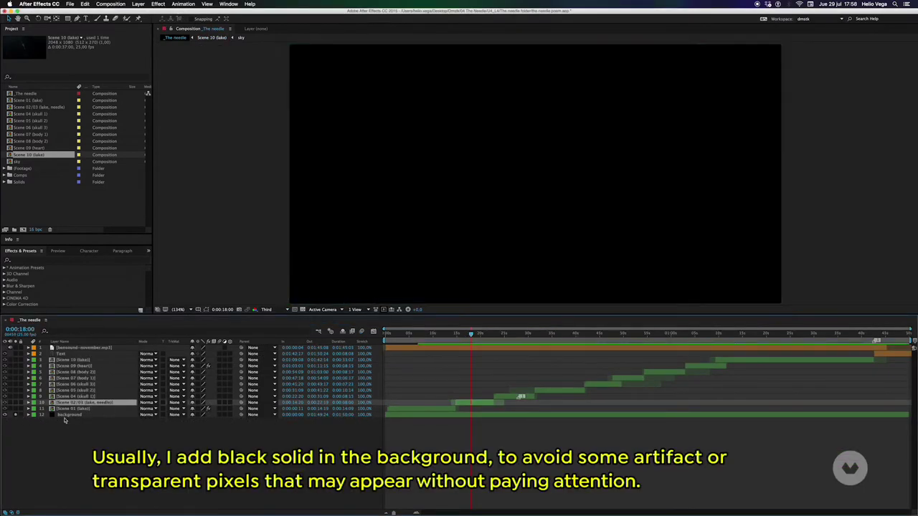
click(416, 339)
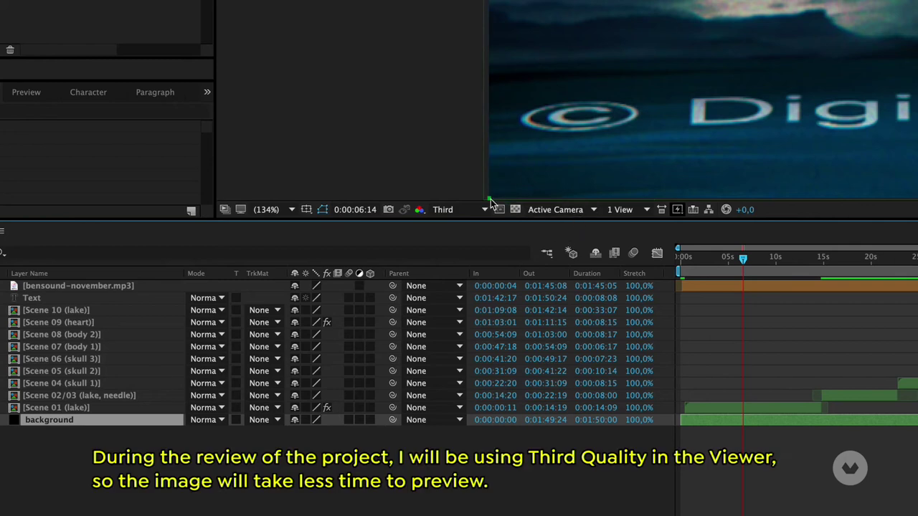
click(485, 211)
click(485, 210)
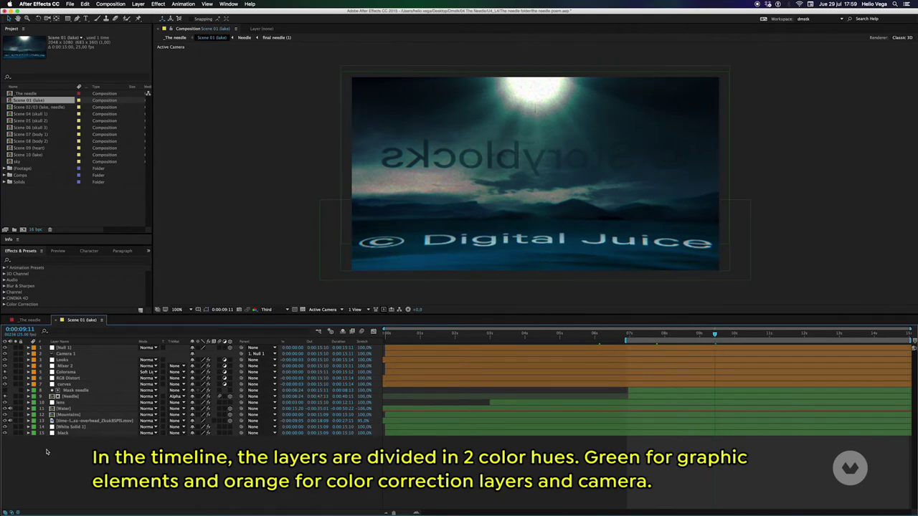
drag(71, 444, 31, 391)
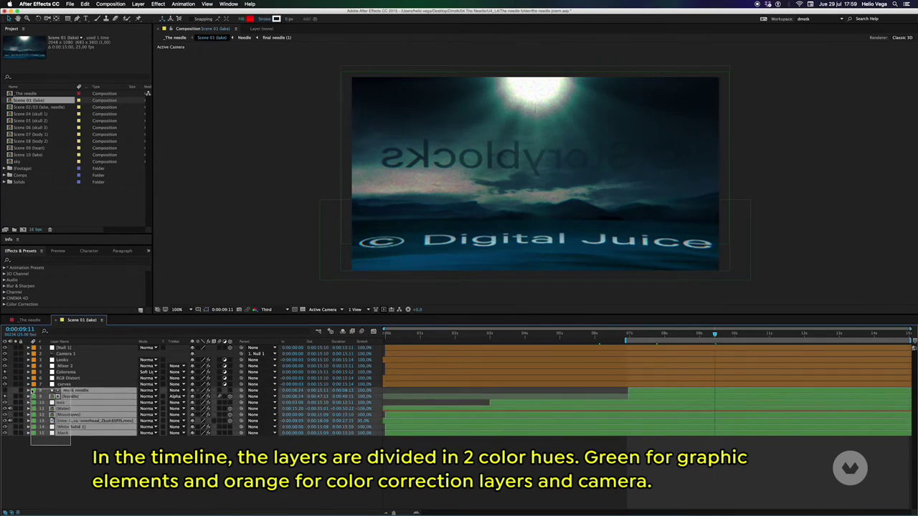
drag(64, 346, 73, 392)
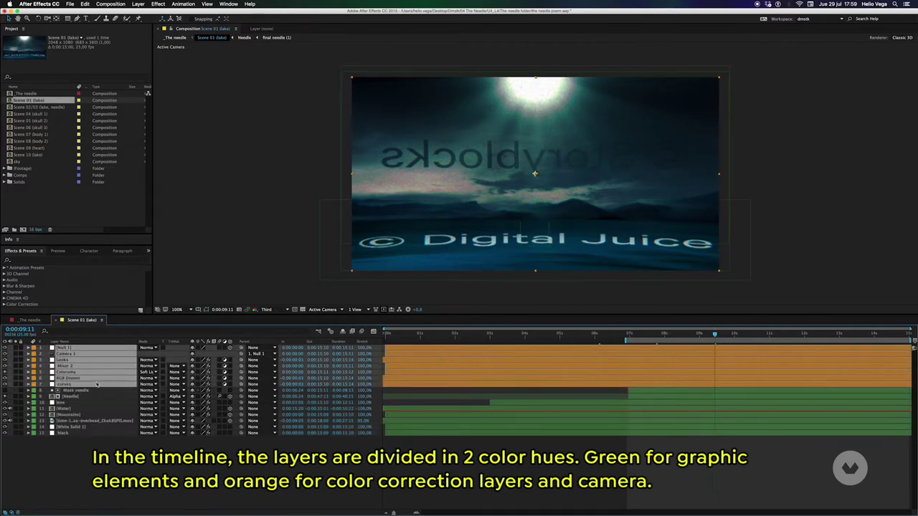
key(ctrl+super+Escape)
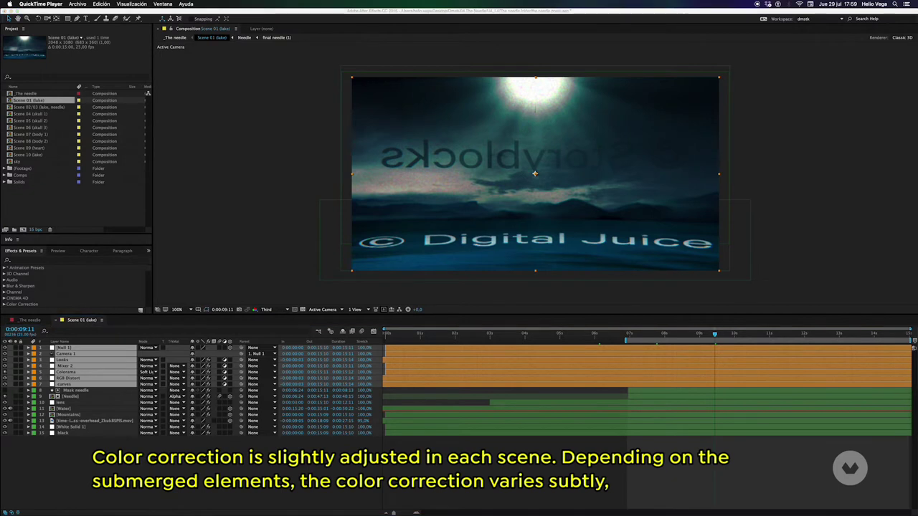
click(77, 481)
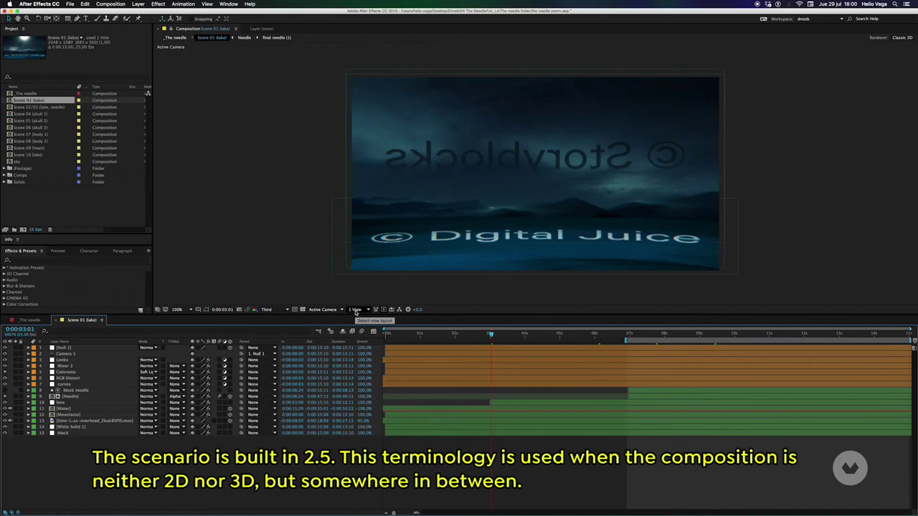
- Split the viewer into 2 Views - Horizontal, with Custom View 1 on the left, zoomed out and centred
click(356, 310)
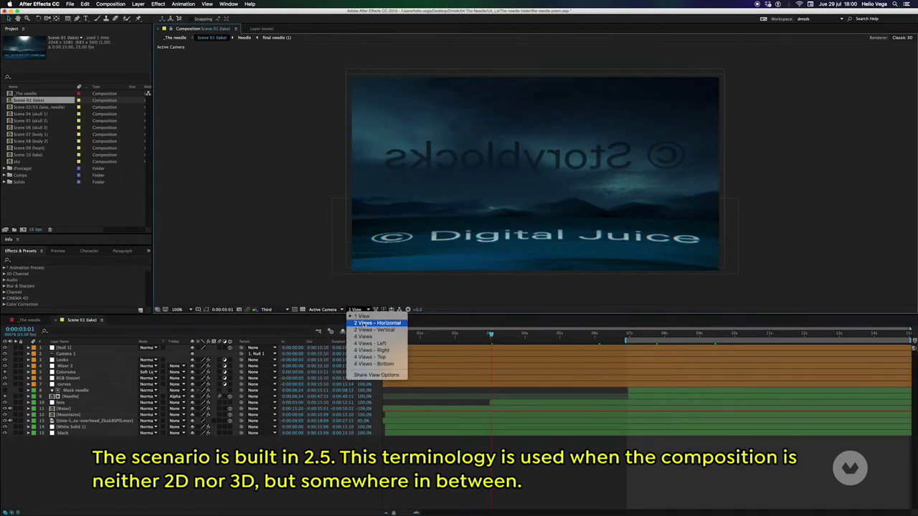
click(364, 323)
click(316, 310)
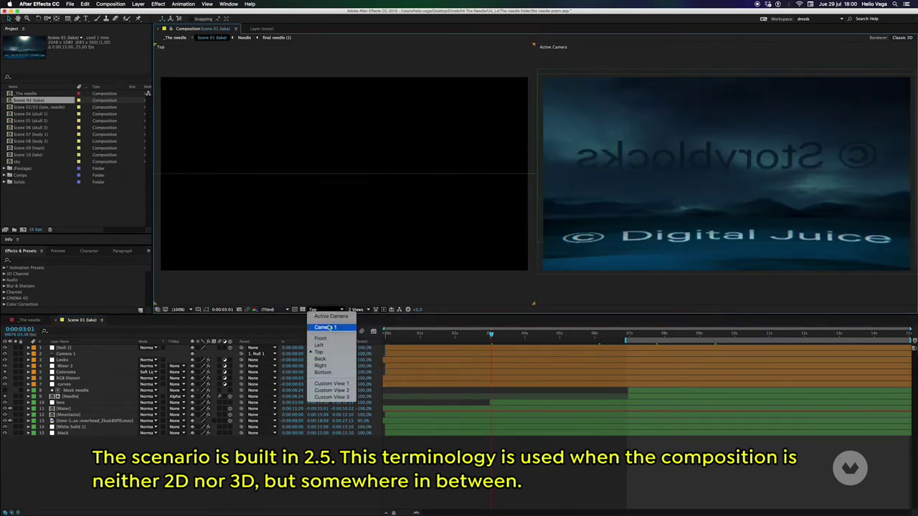
click(332, 384)
scroll(390, 225, down, 2)
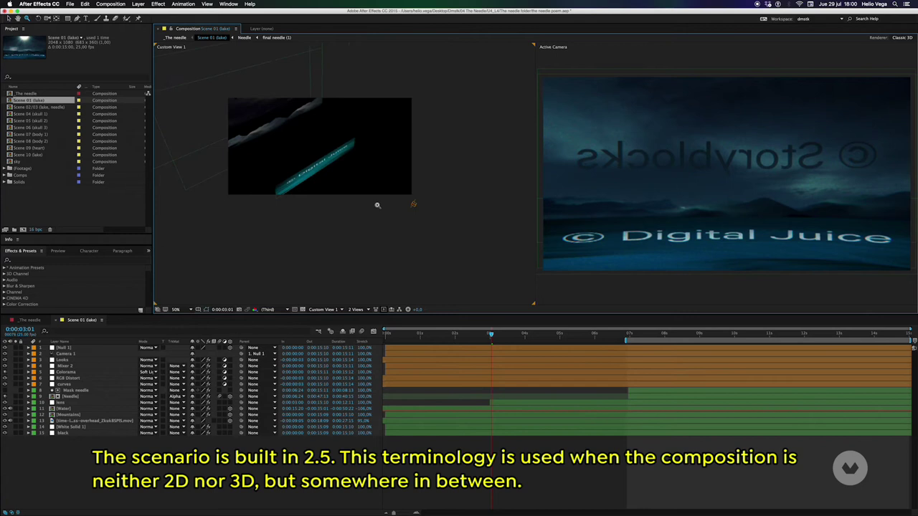
drag(411, 241, 445, 241)
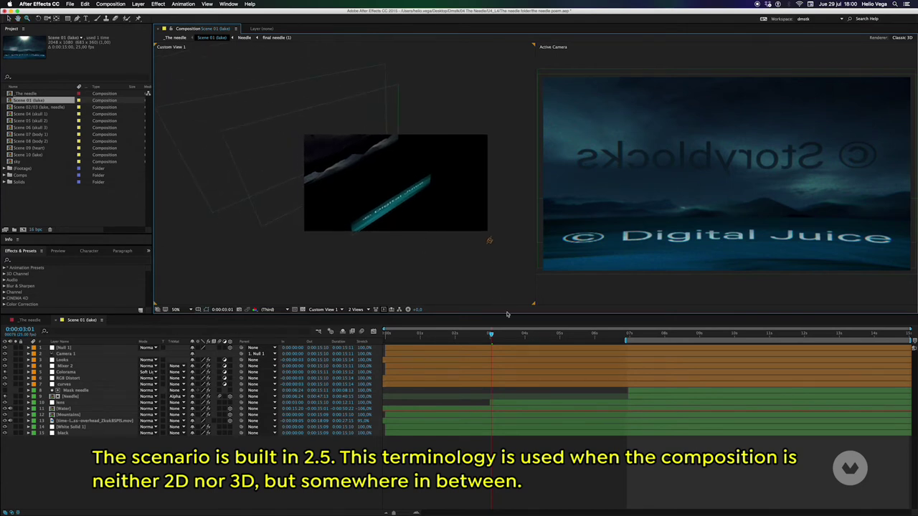
- Scrub the time ruler through 0:00:09:05, 12:07 and 13:13, settling at 0:00:11:16
click(705, 332)
click(815, 333)
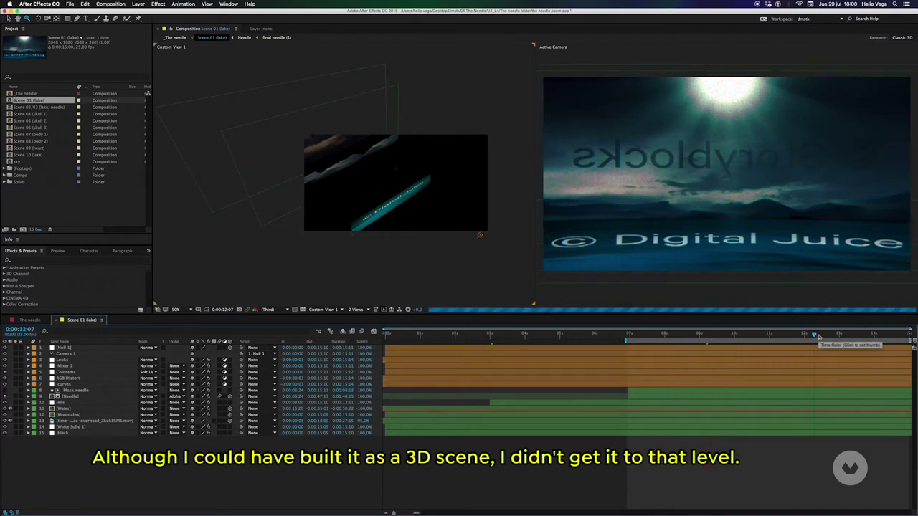
click(857, 334)
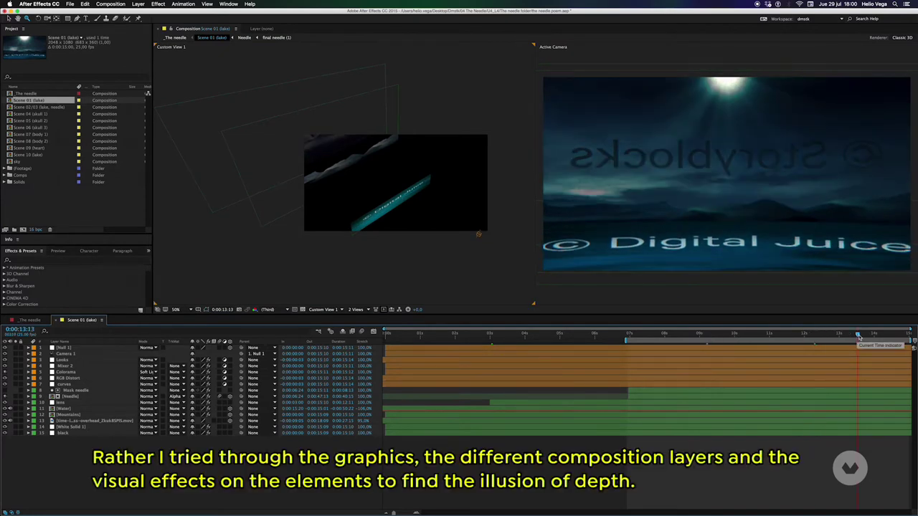
click(792, 334)
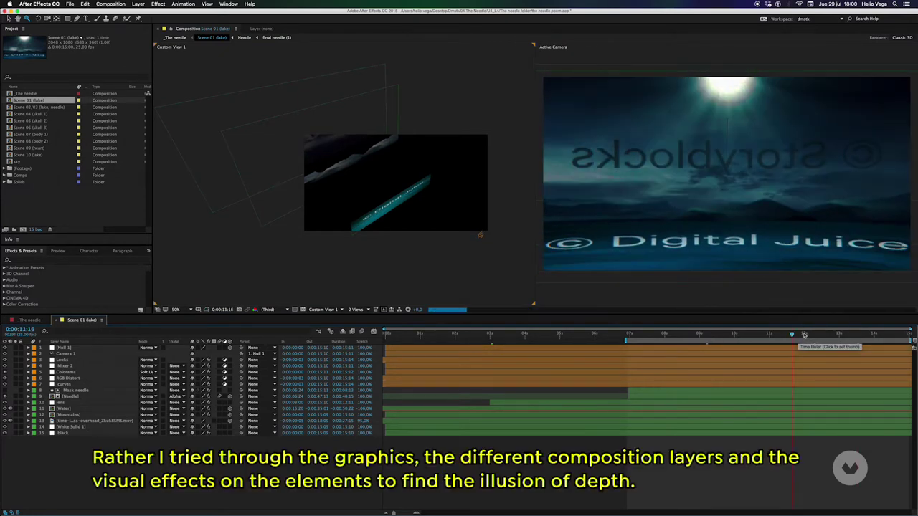
- Step through the overhead, lens, Needle, Mask needle and curves layers, then select Mountains
click(130, 421)
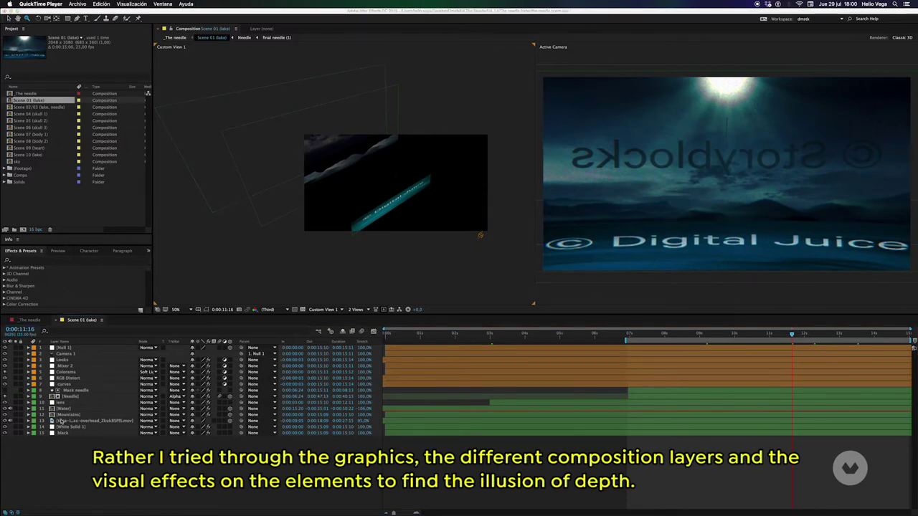
click(62, 420)
click(64, 409)
click(72, 402)
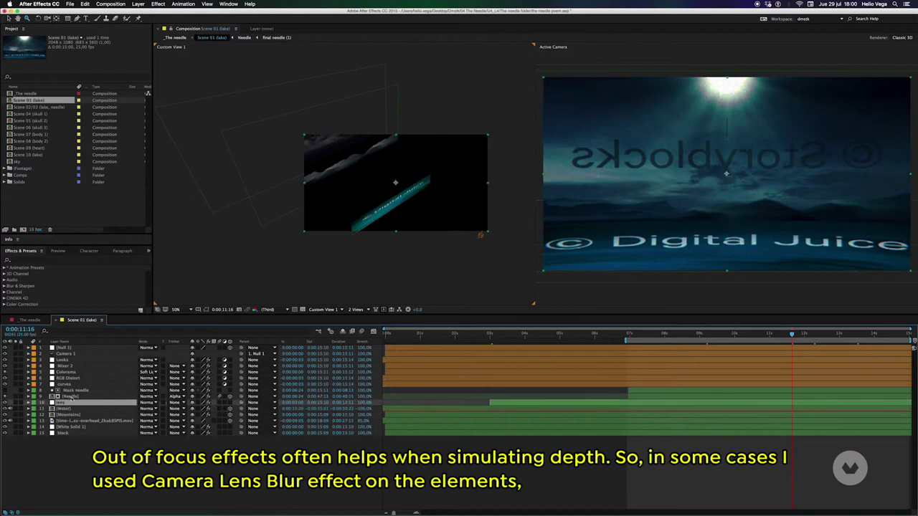
click(71, 396)
click(71, 390)
click(69, 384)
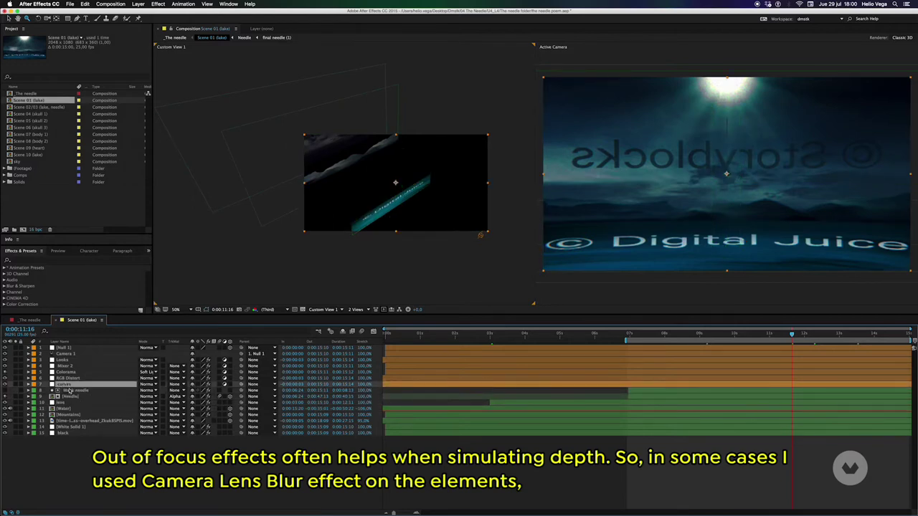
click(66, 462)
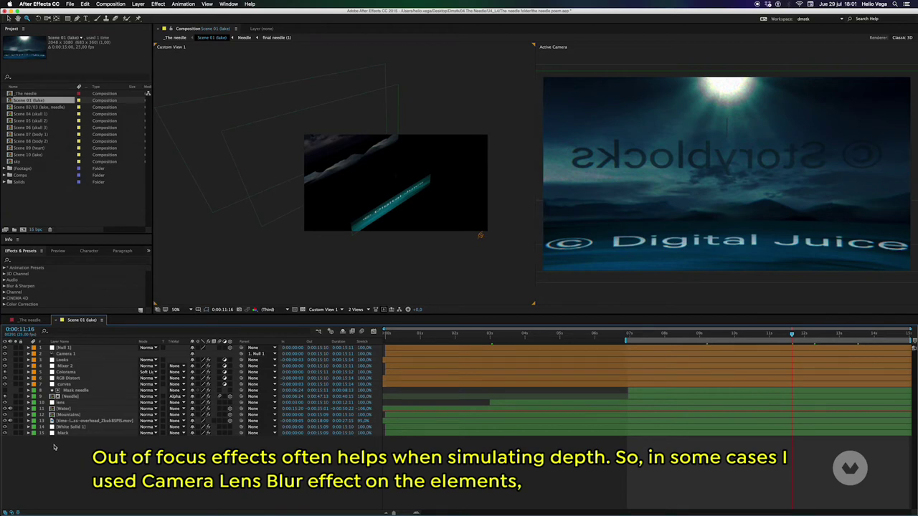
click(68, 415)
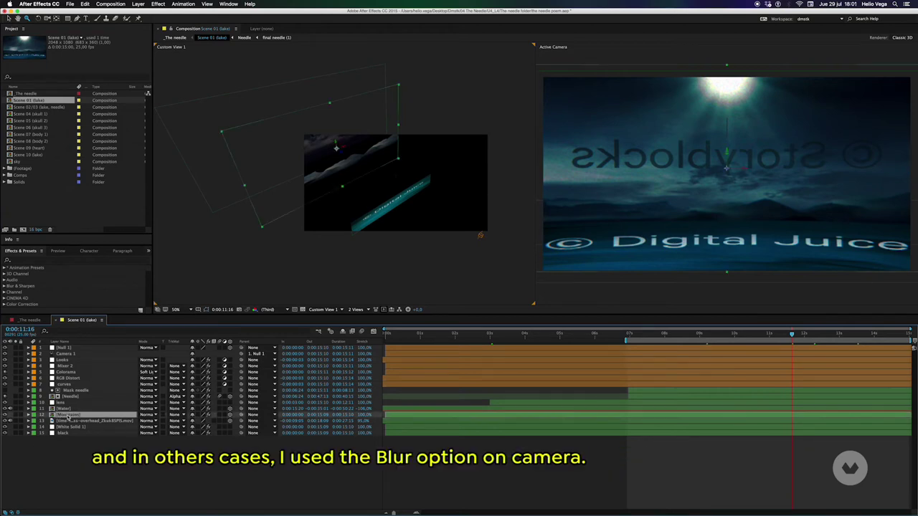
- List the Mountains layer's effects and select its Camera Lens Blur
key(e)
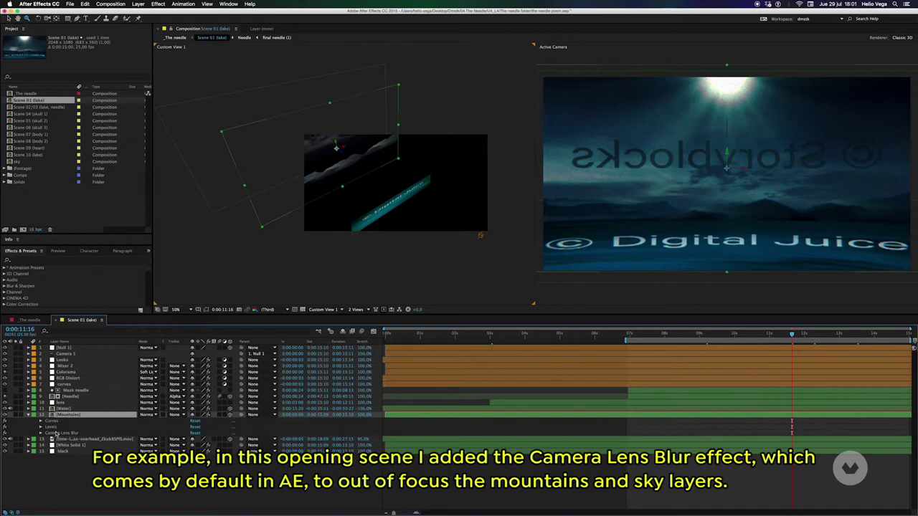
click(56, 433)
scroll(145, 153, down, 5)
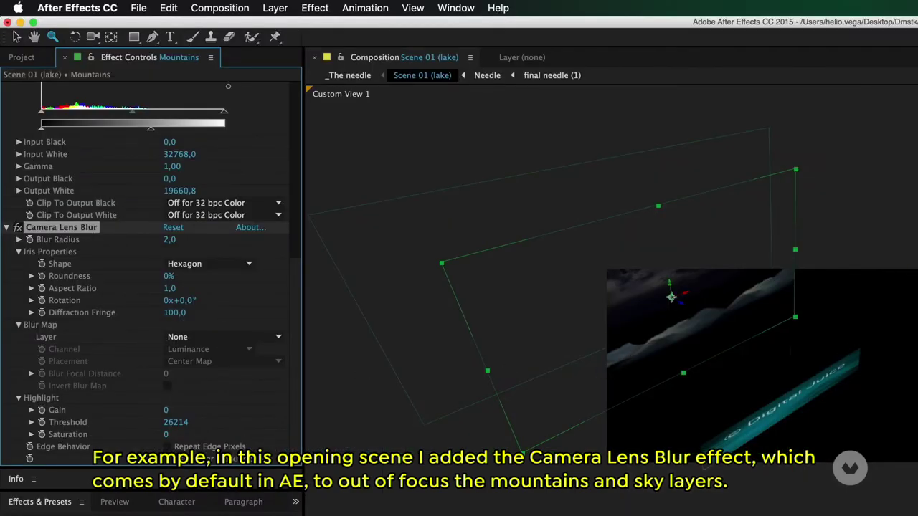
- Inspect the clouds and Water layers' effects, then switch to the Sol render in QuickTime Player
click(540, 274)
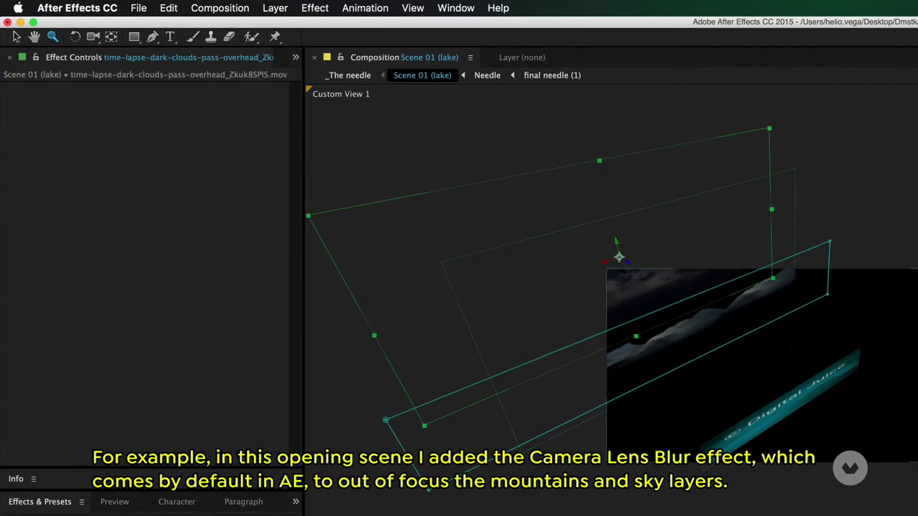
click(788, 394)
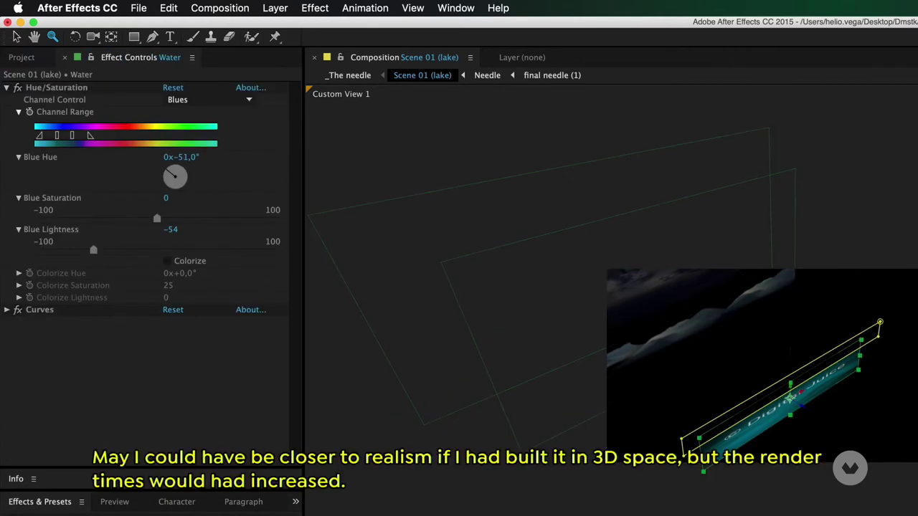
key(super+shift+a)
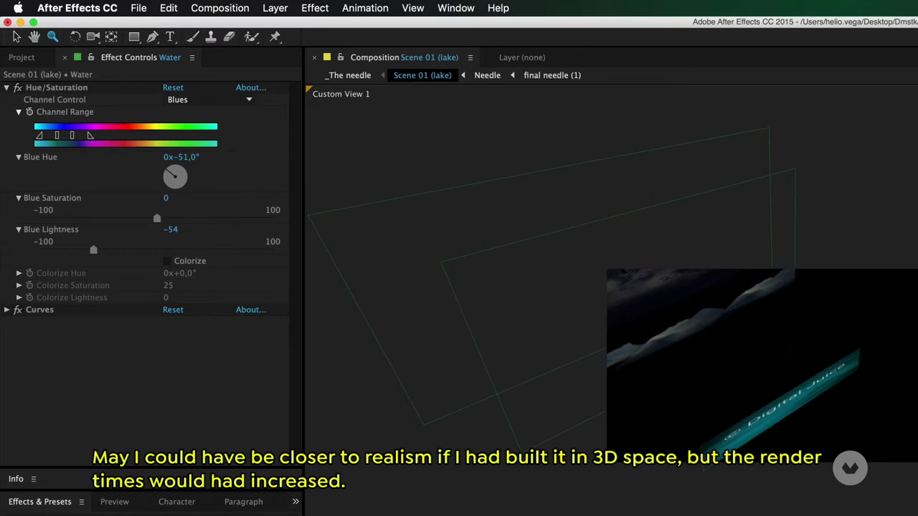
key(super+Tab)
key(super+Tab)
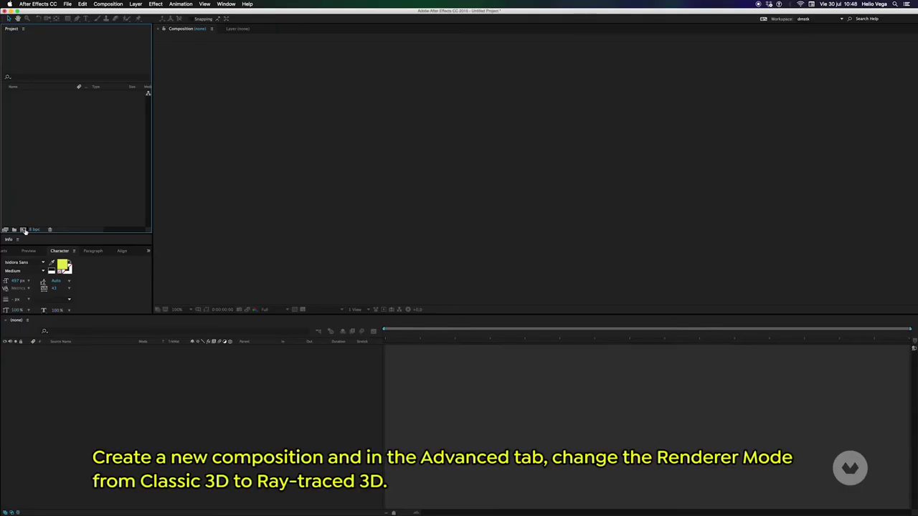
- Create Comp 1 with its Advanced renderer changed from Classic 3D to Ray-traced 3D
click(24, 229)
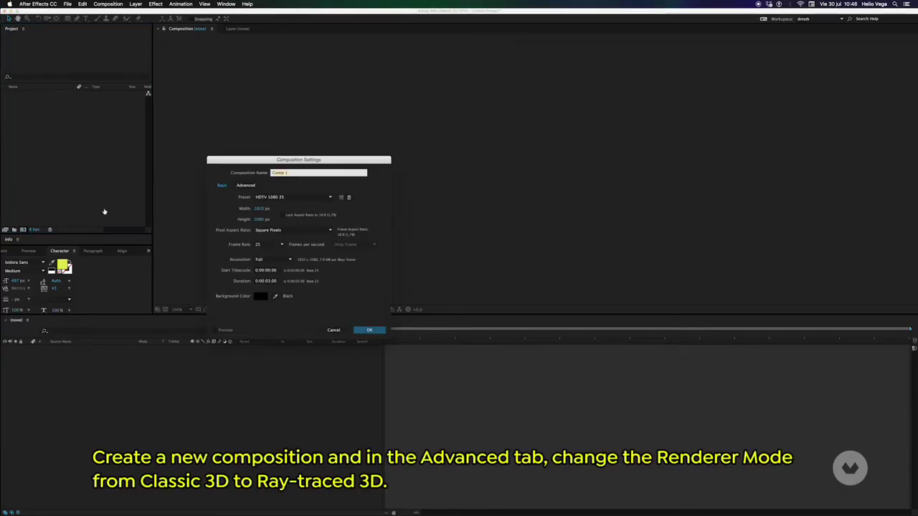
click(246, 186)
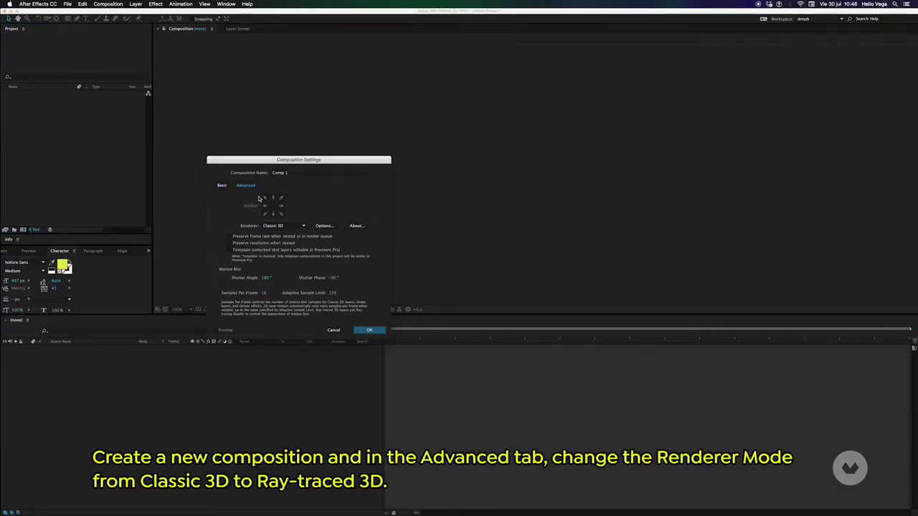
click(280, 227)
click(281, 239)
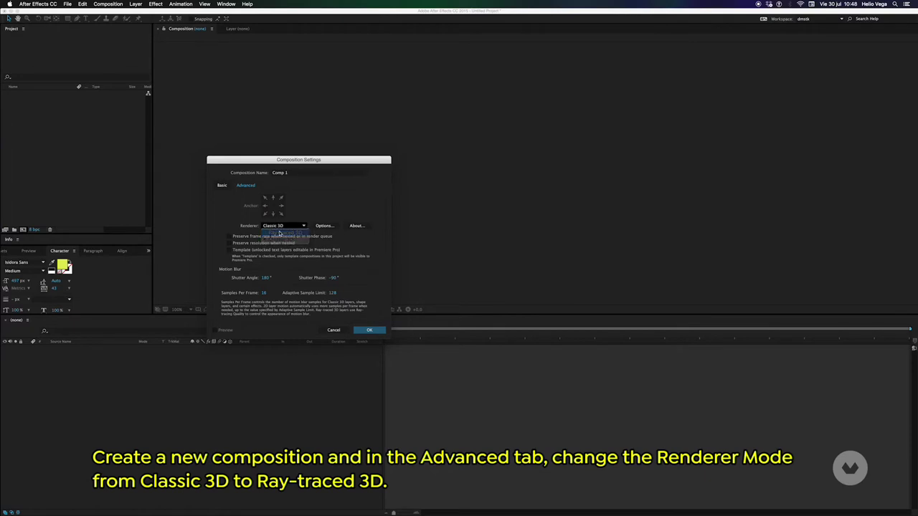
click(367, 331)
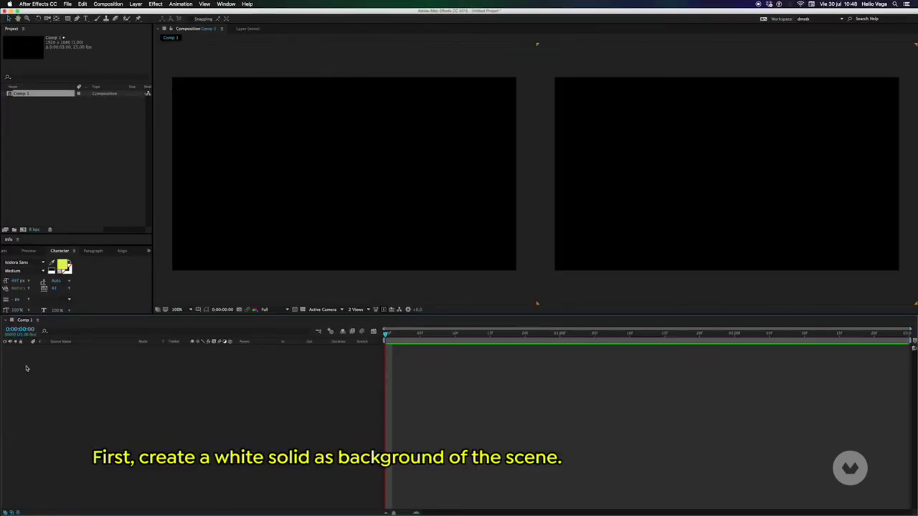
- Add a white solid sized to match the composition
right_click(51, 360)
mouse_move(61, 363)
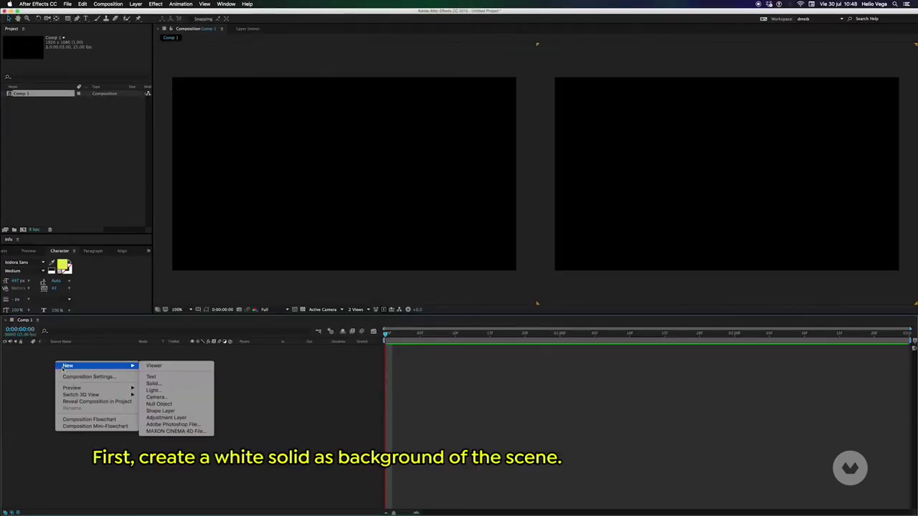
click(155, 386)
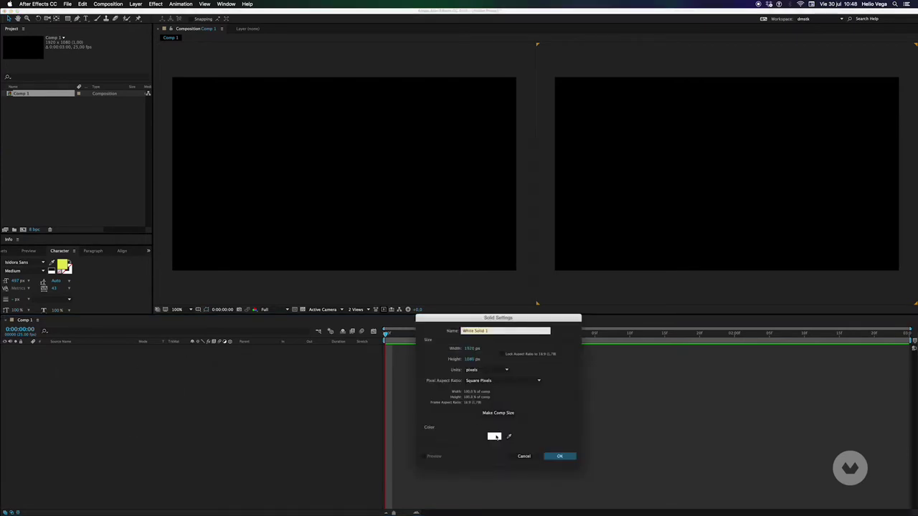
click(499, 413)
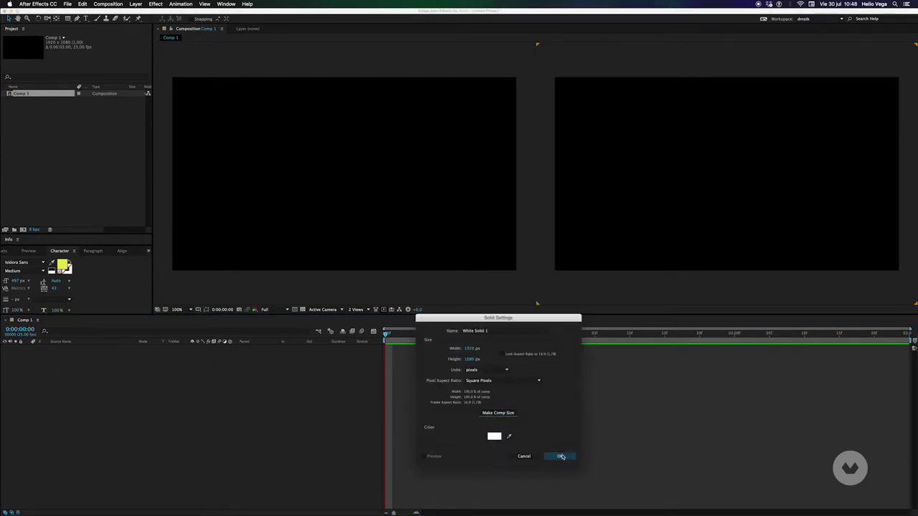
click(560, 456)
click(52, 372)
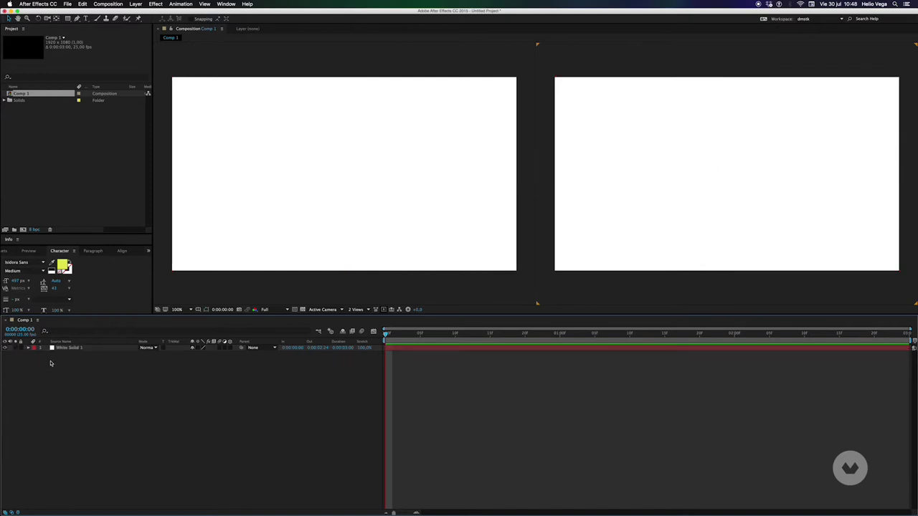
- Add Camera 1 with default settings, dismissing the 2D layers warning
right_click(50, 363)
mouse_move(108, 366)
click(136, 392)
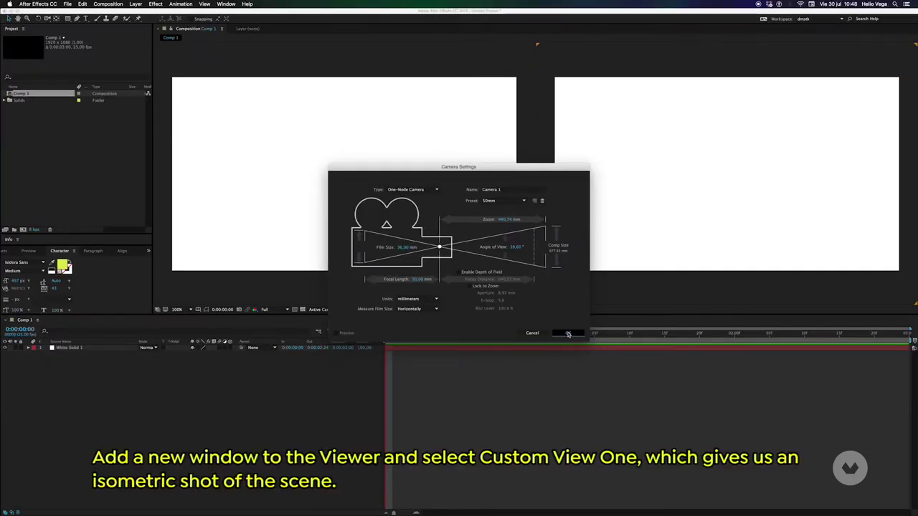
click(568, 335)
click(514, 281)
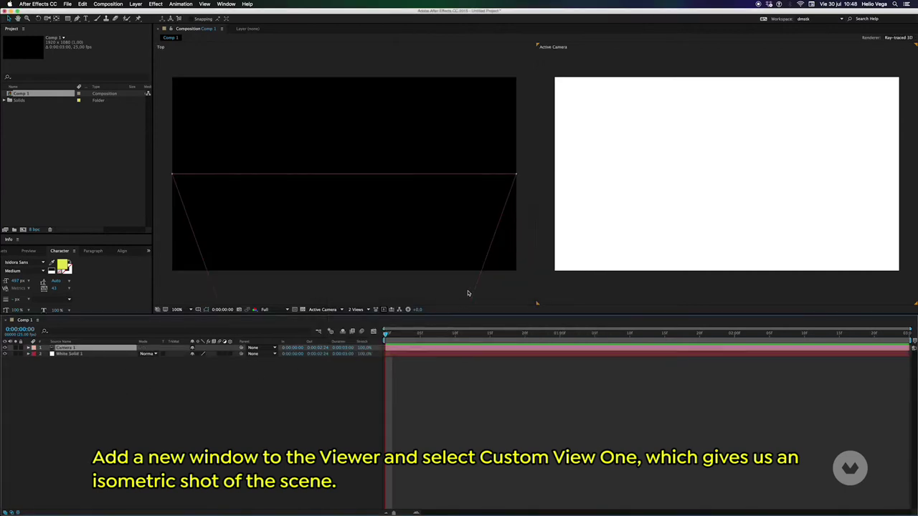
- Show Custom View 1 in the left view and turn White Solid 1 into a 3D layer
click(319, 309)
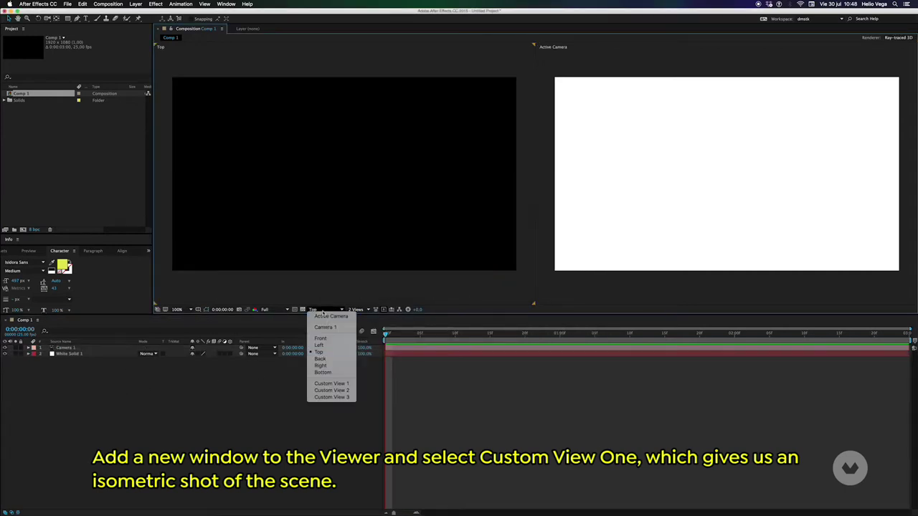
click(331, 383)
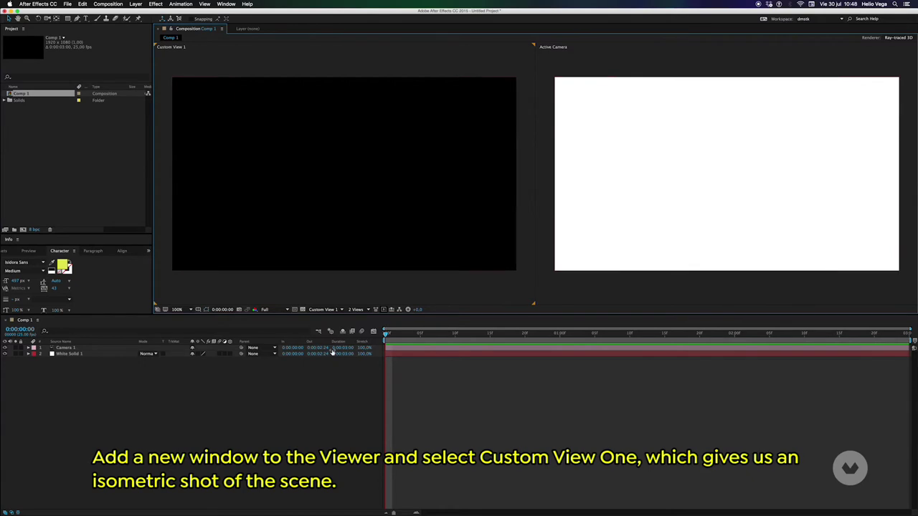
click(69, 349)
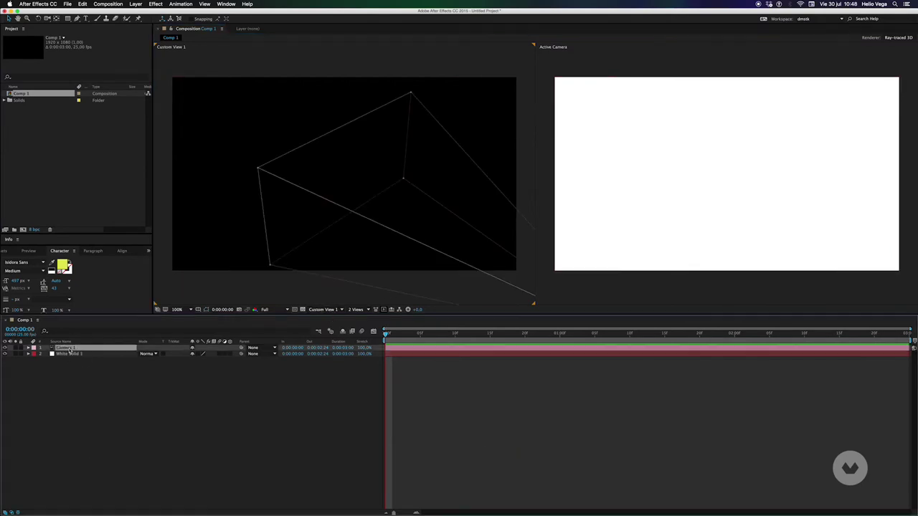
click(66, 354)
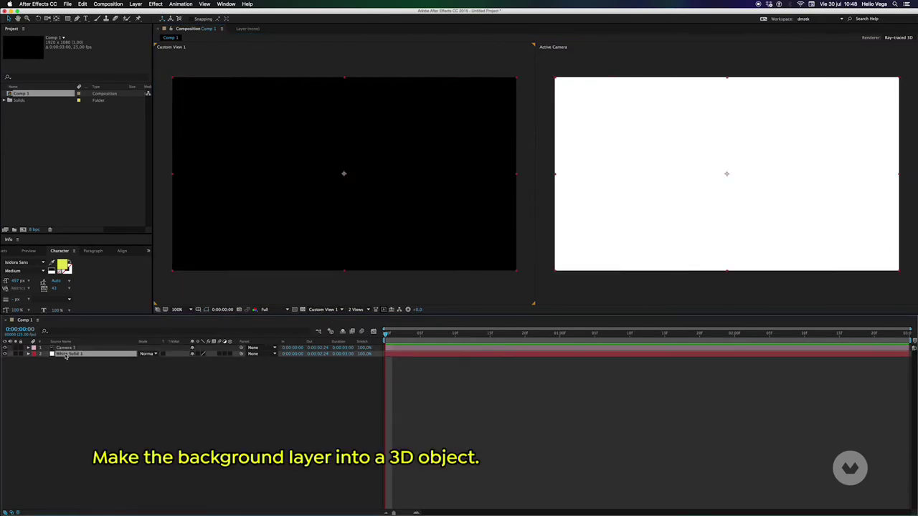
click(230, 354)
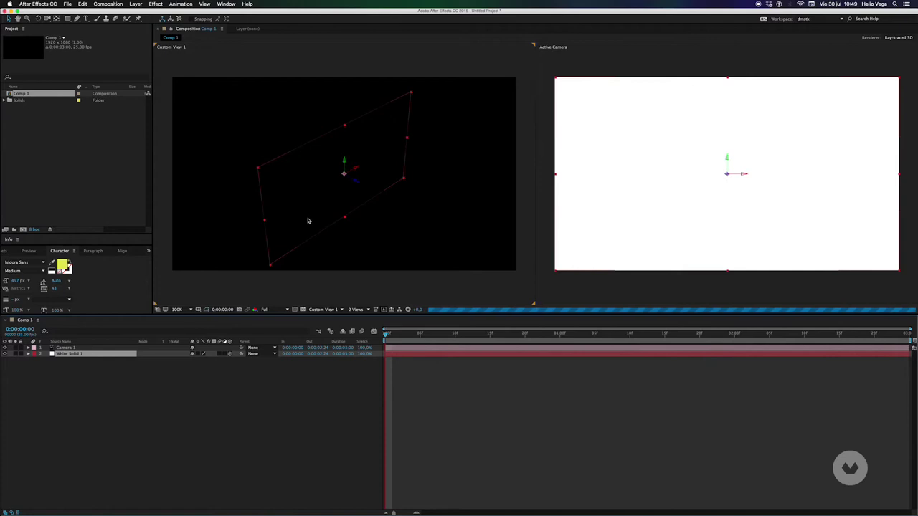
- Add a text layer reading 'Sol' and make it 3D
click(707, 172)
text(Sol)
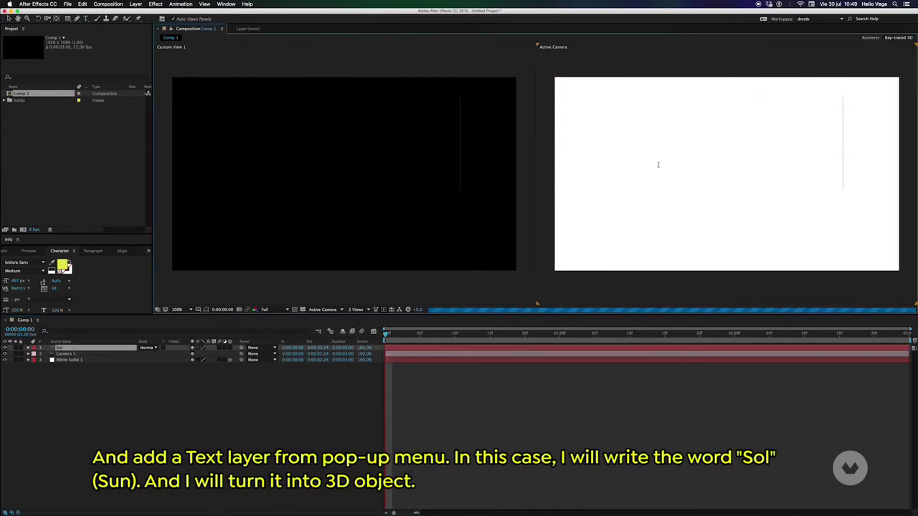
click(40, 400)
click(59, 347)
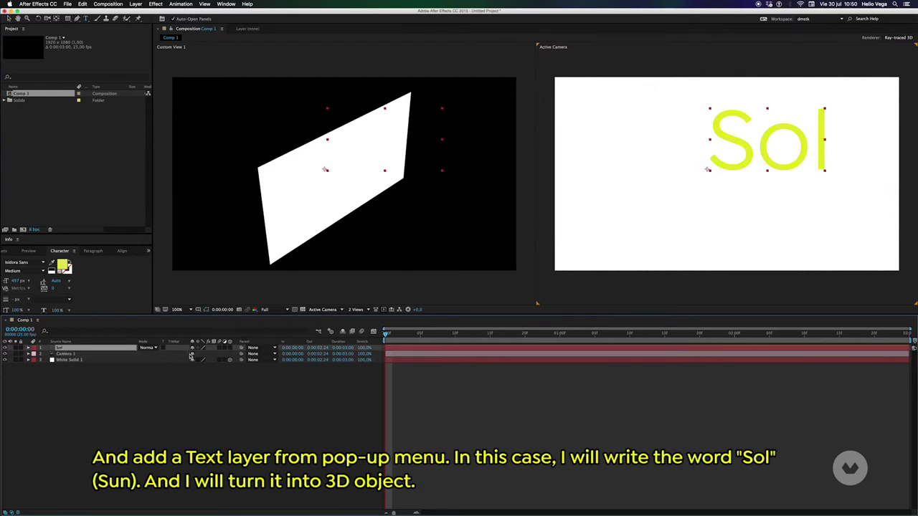
click(230, 348)
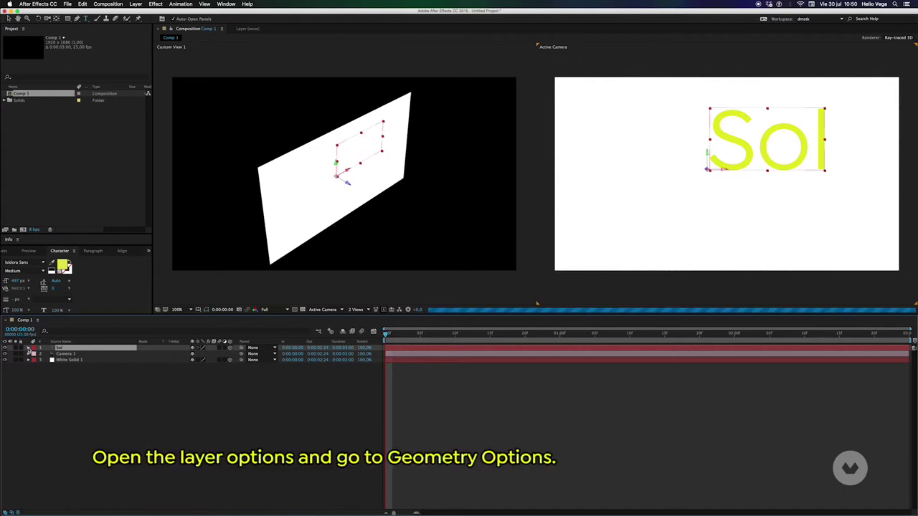
- Set the Sol layer's Geometry Options Extrusion Depth to 77
click(28, 349)
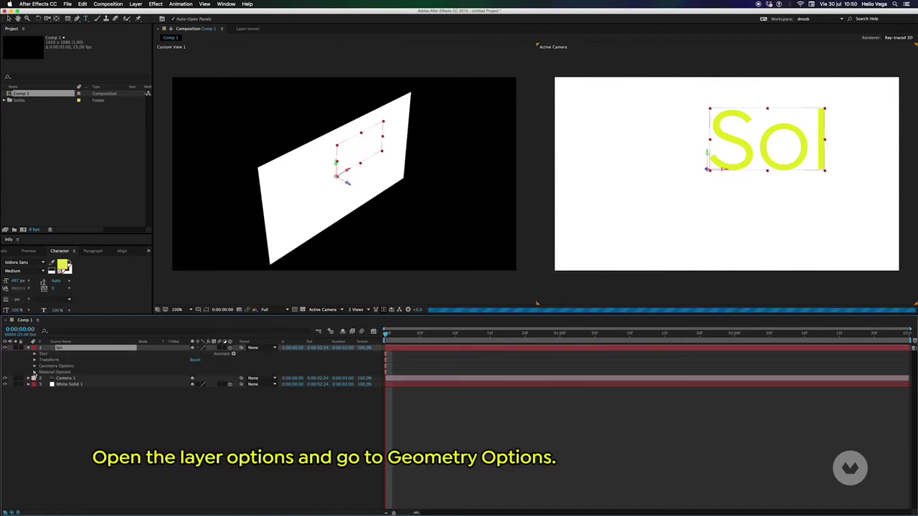
click(33, 372)
click(34, 366)
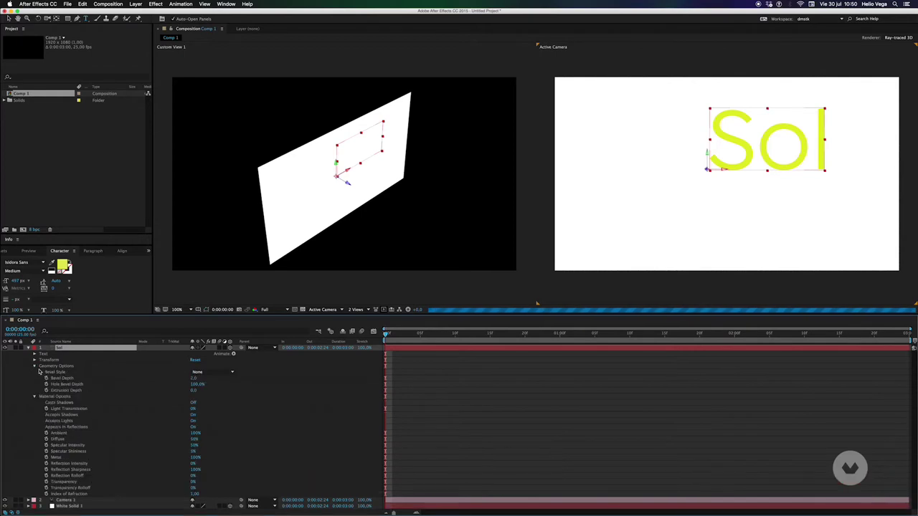
click(65, 390)
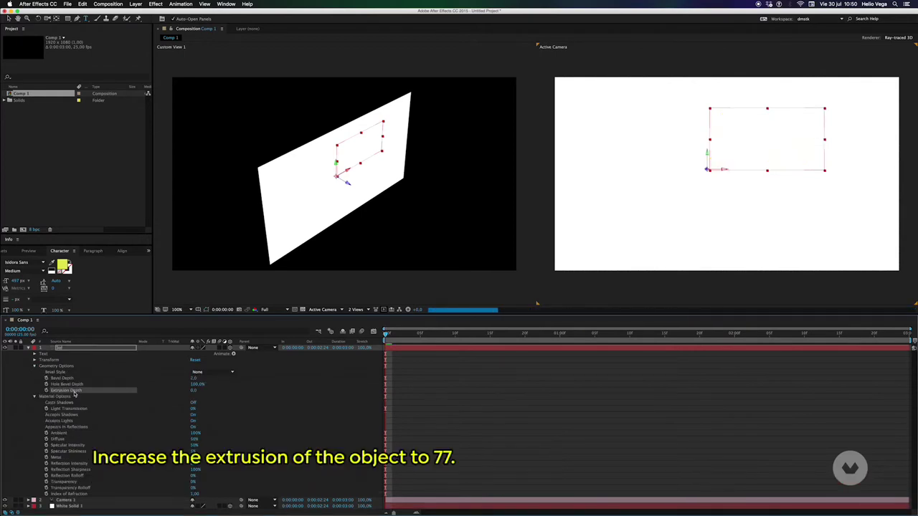
click(192, 390)
text(77)
key(Return)
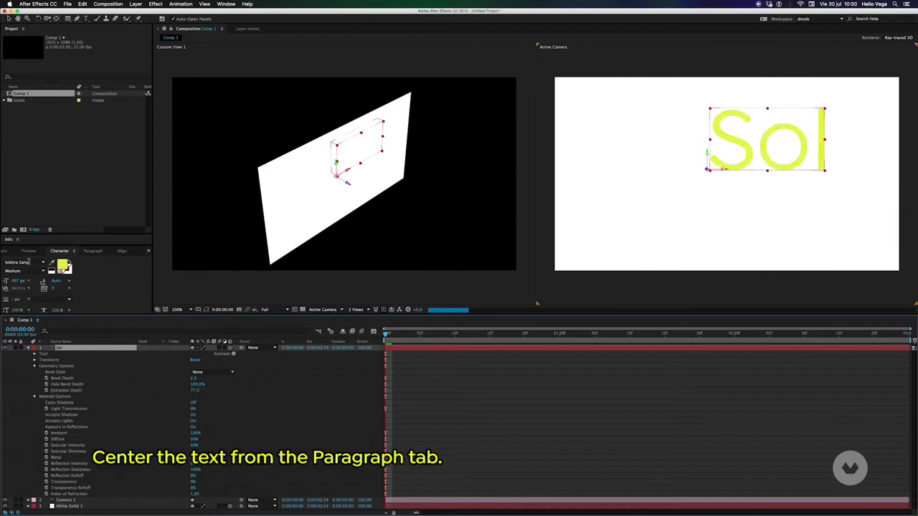
- Centre-align the Sol text and move it forward in front of the white solid
click(93, 251)
click(15, 261)
drag(350, 185, 379, 197)
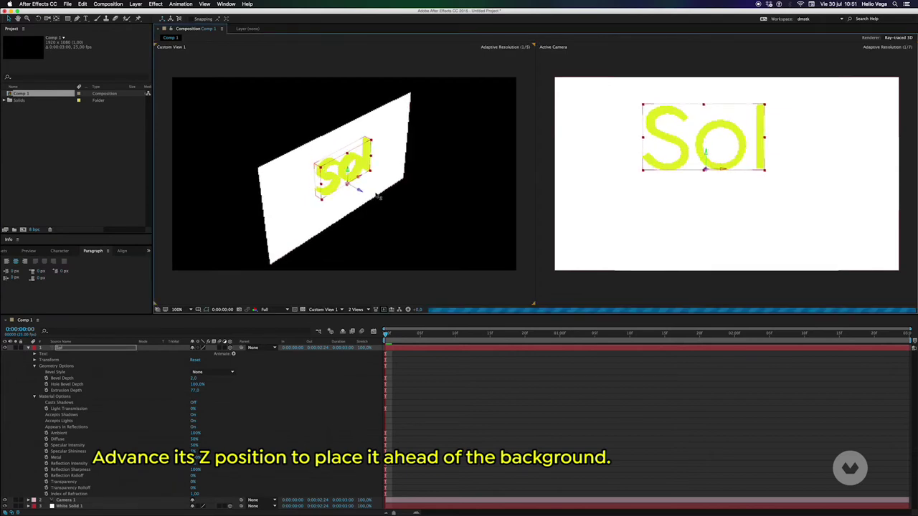
click(29, 348)
click(61, 374)
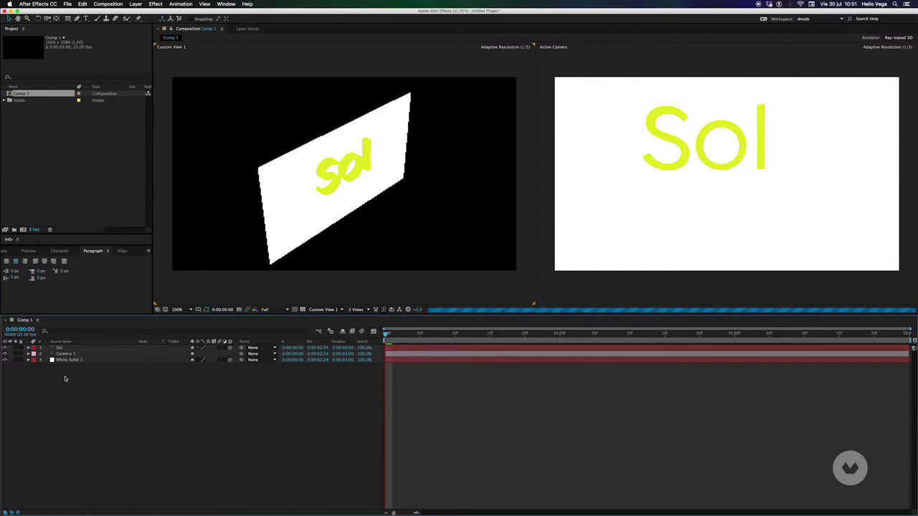
- Add a creamy spot light at 88% intensity, place it above the Sol text, then select Sol
right_click(67, 375)
mouse_move(90, 381)
click(173, 406)
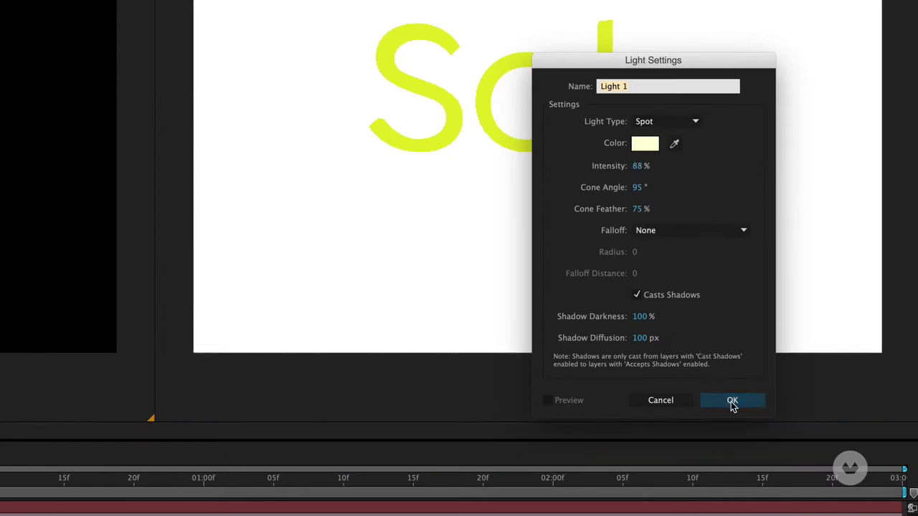
click(731, 400)
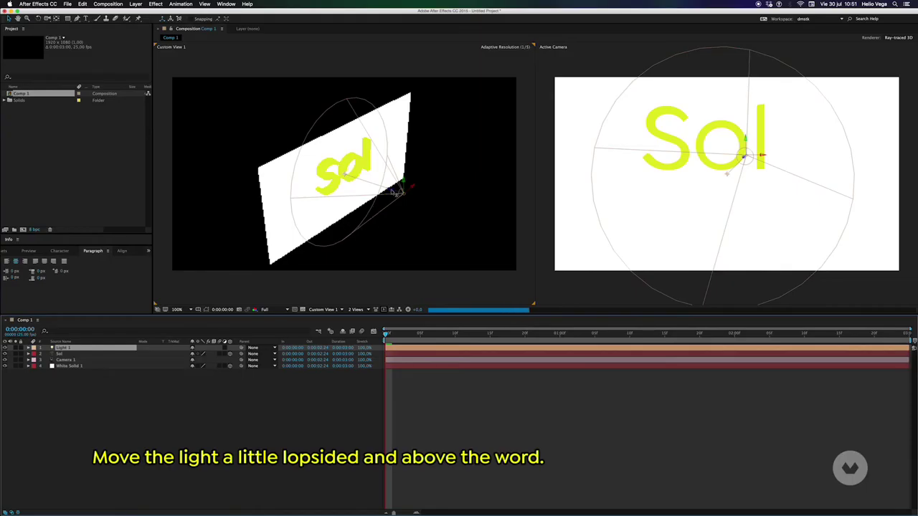
drag(397, 192, 455, 207)
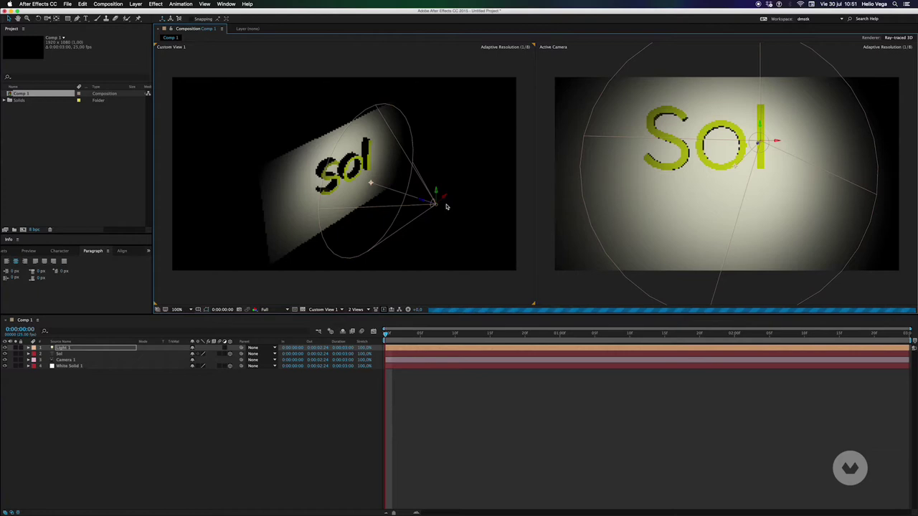
drag(436, 200, 431, 177)
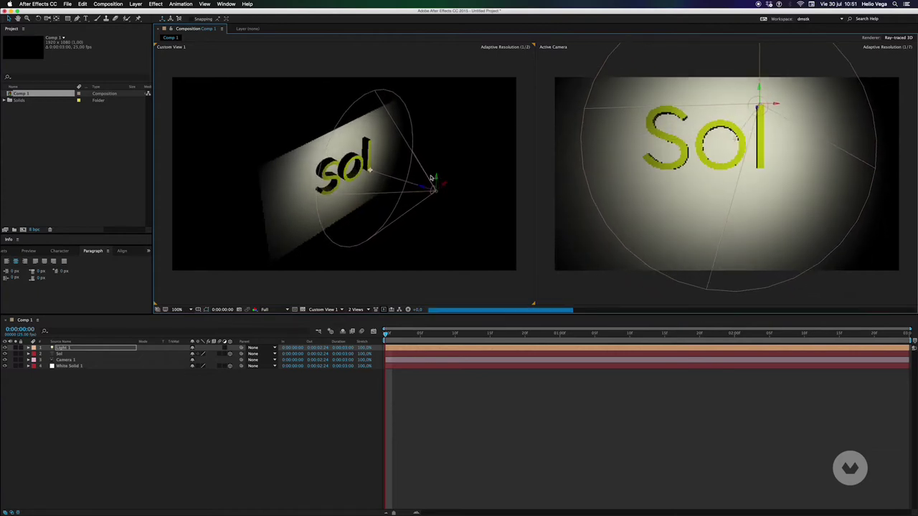
click(61, 353)
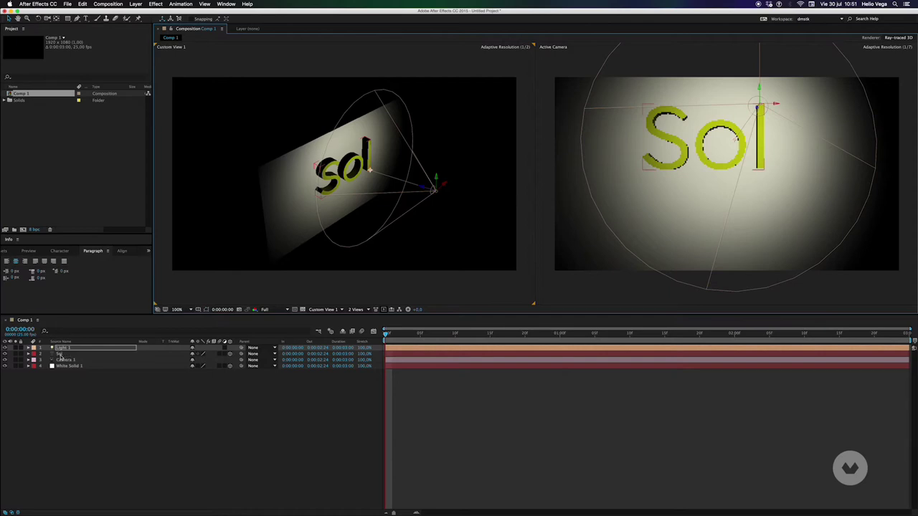
click(61, 353)
- Turn on Casts Shadows for the Sol text and move it closer to the camera
click(29, 354)
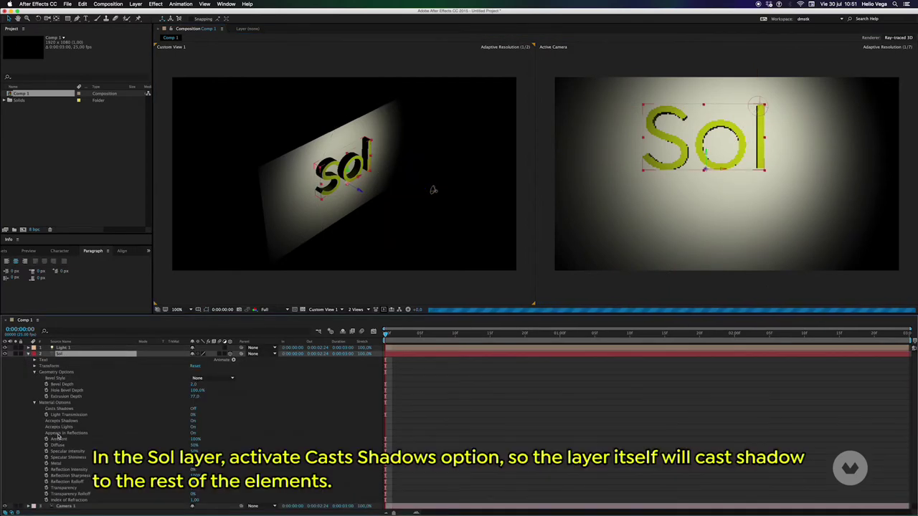
click(193, 410)
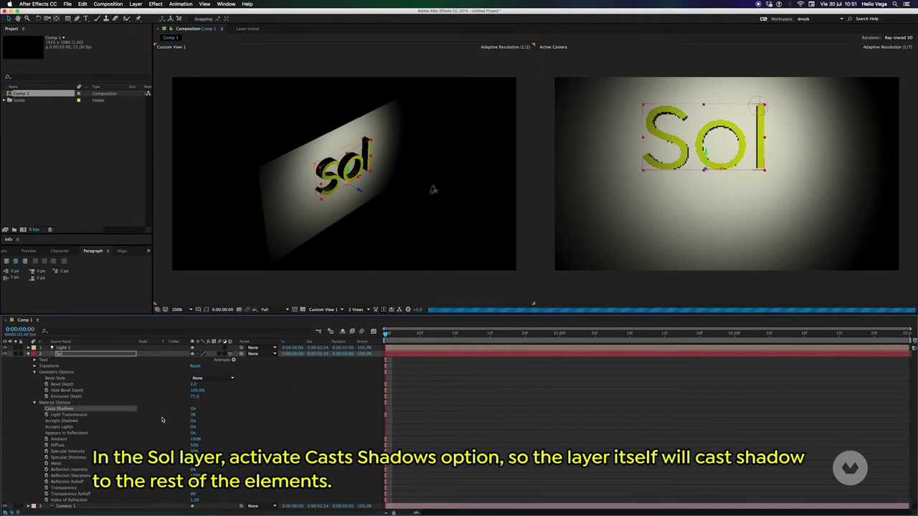
click(34, 402)
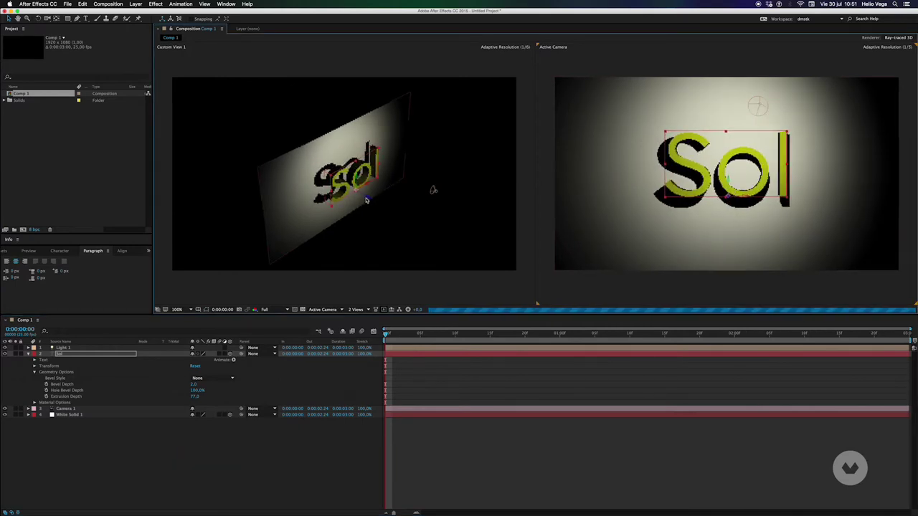
drag(365, 200, 386, 210)
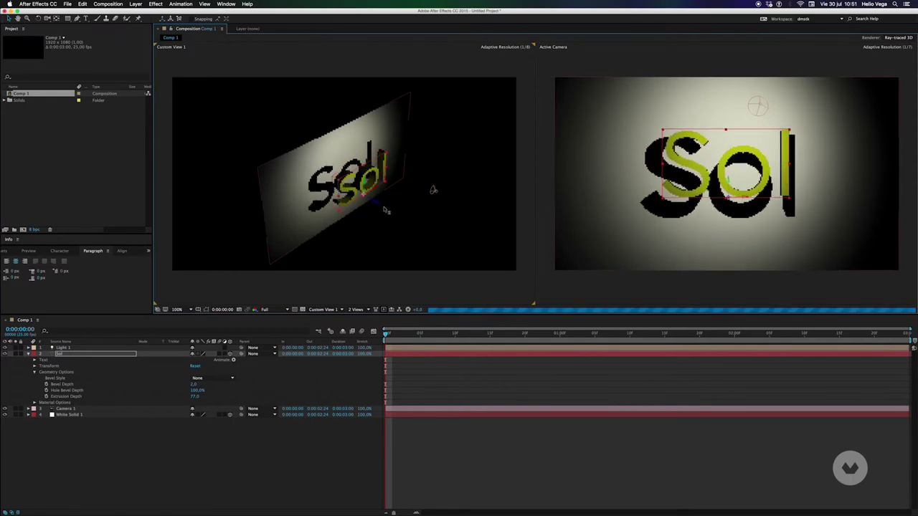
- Raise Light 1 up and slightly right to lengthen the shadow
click(434, 189)
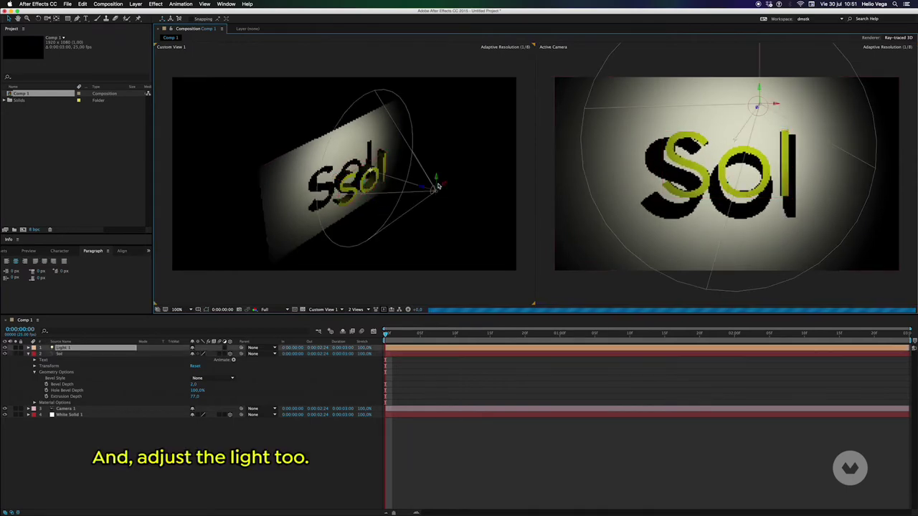
drag(435, 188, 434, 157)
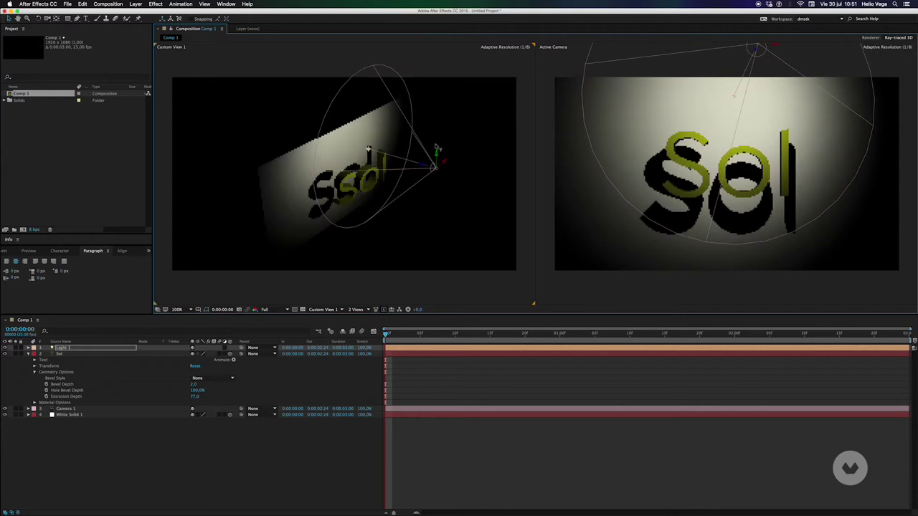
mouse_move(446, 167)
mouse_down()
mouse_move(469, 142)
mouse_move(430, 164)
mouse_up()
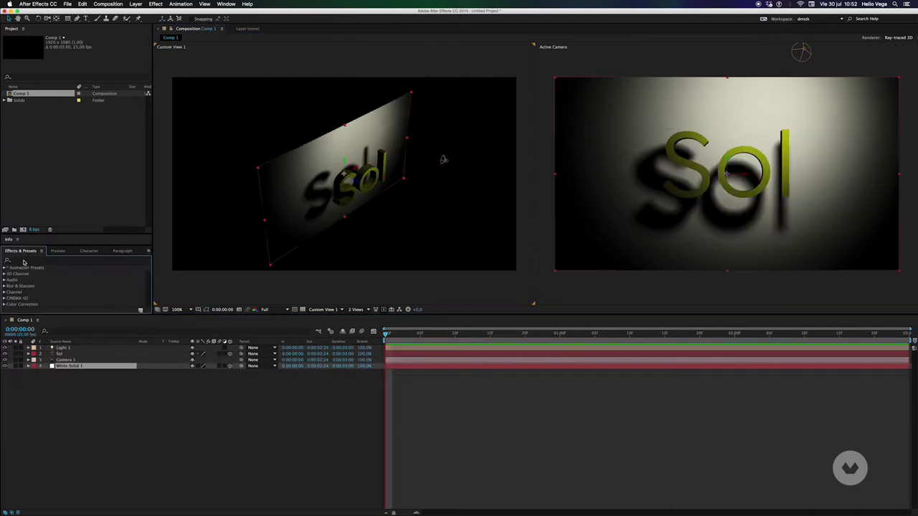
- Apply Gradient Ramp to White Solid 1 with a pink-magenta D41275 start colour
text(gradient)
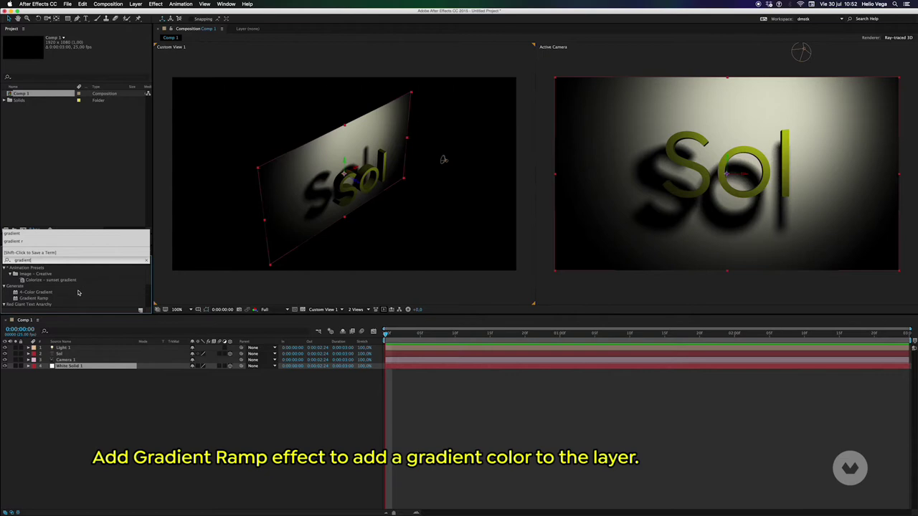
text( r)
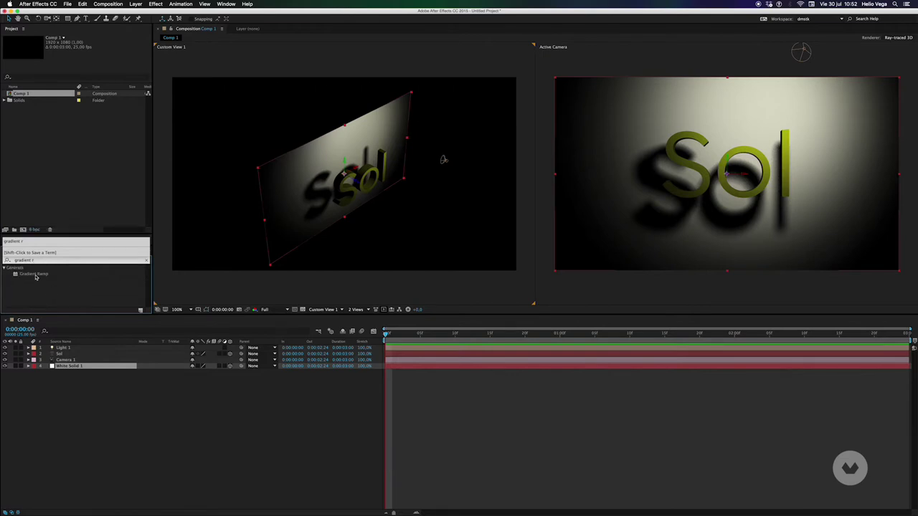
double_click(35, 275)
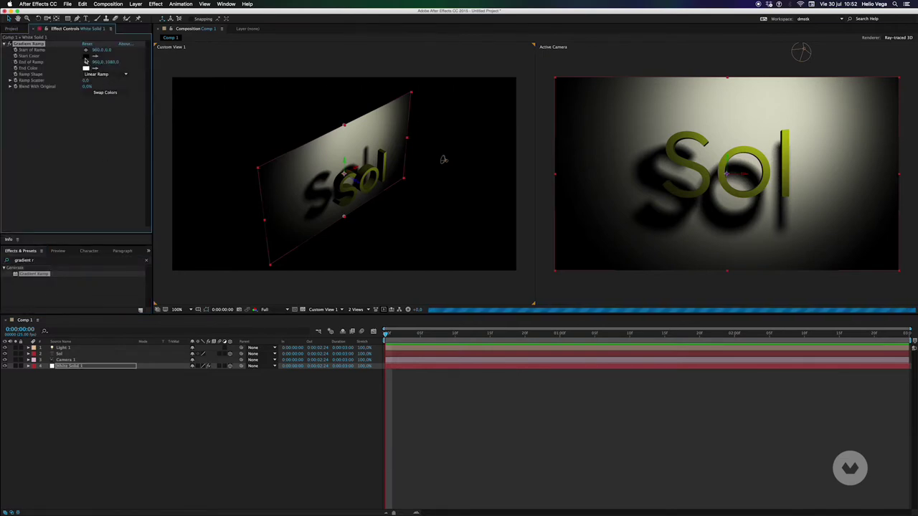
click(86, 57)
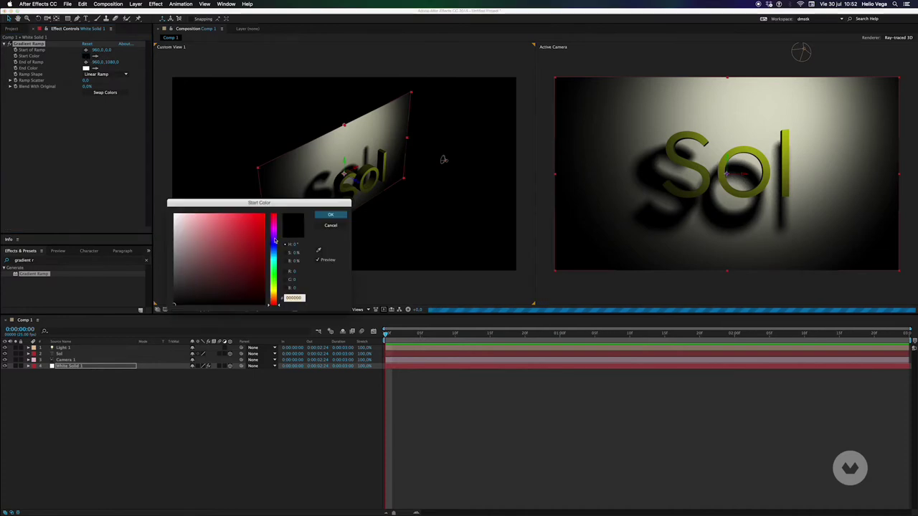
click(273, 230)
drag(273, 230, 294, 224)
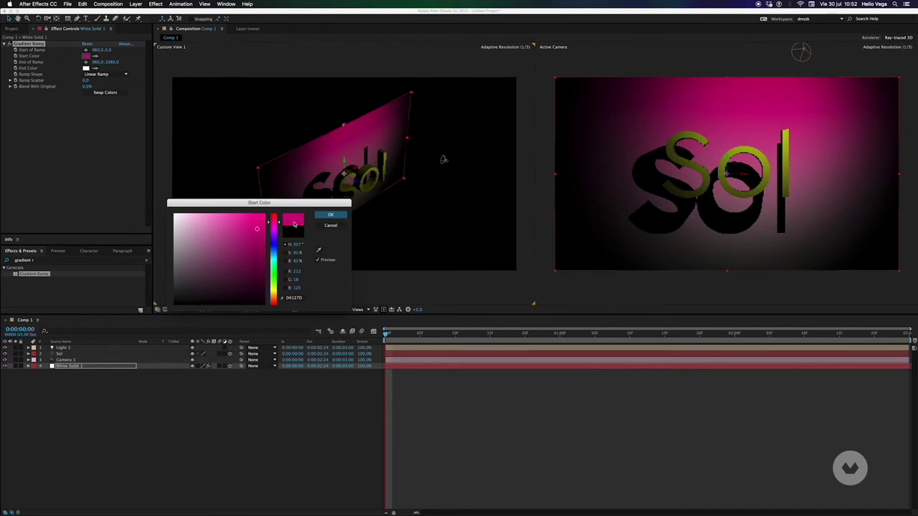
click(330, 214)
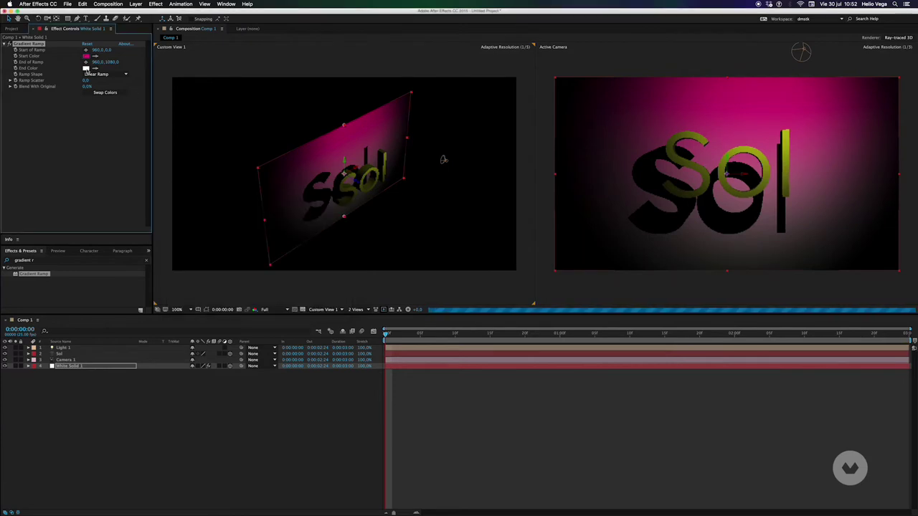
- Set the Gradient Ramp end colour to bright yellow F9FF29
click(86, 68)
click(270, 290)
click(239, 220)
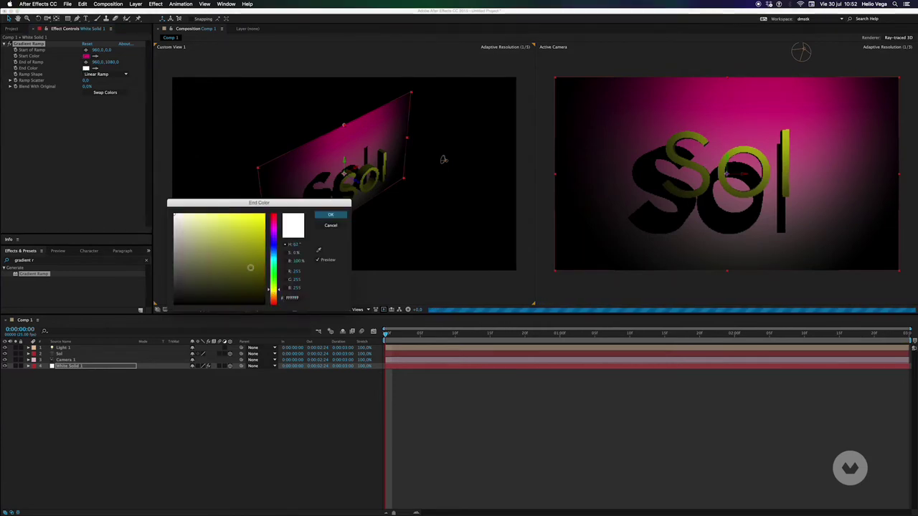
drag(240, 219, 250, 212)
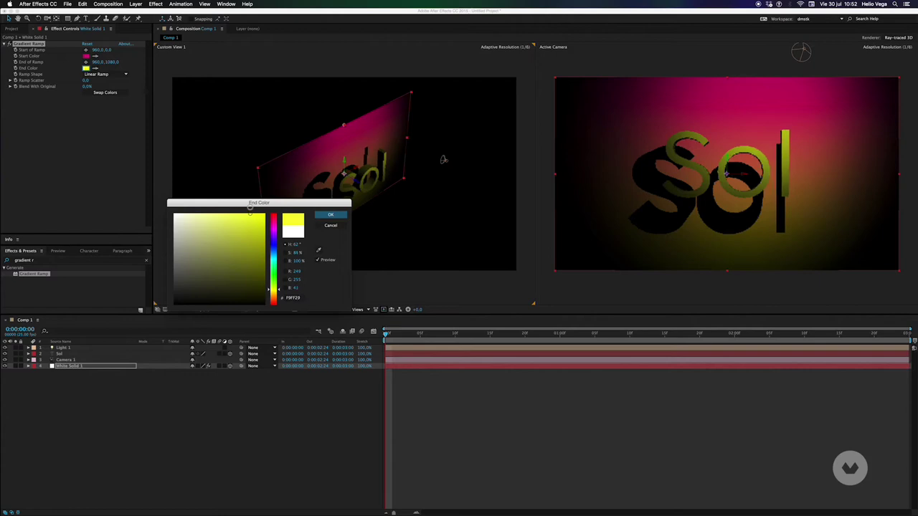
click(331, 214)
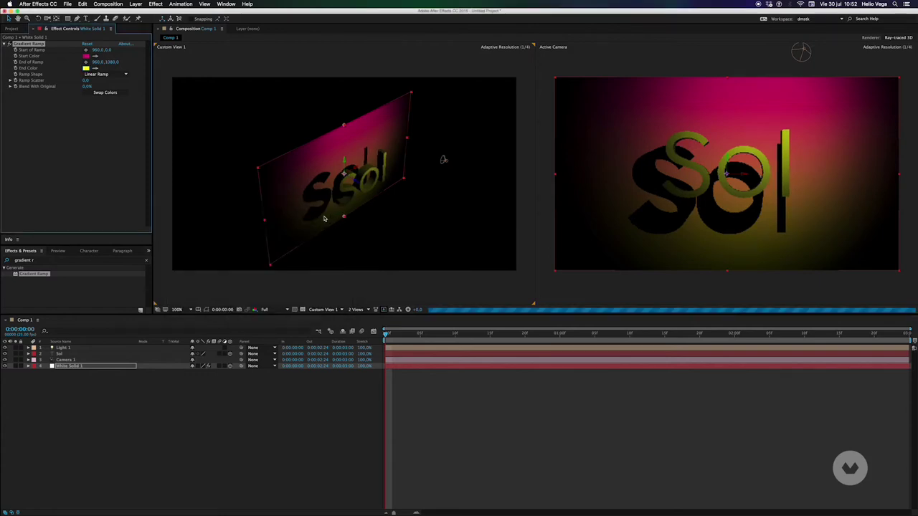
click(63, 353)
click(28, 354)
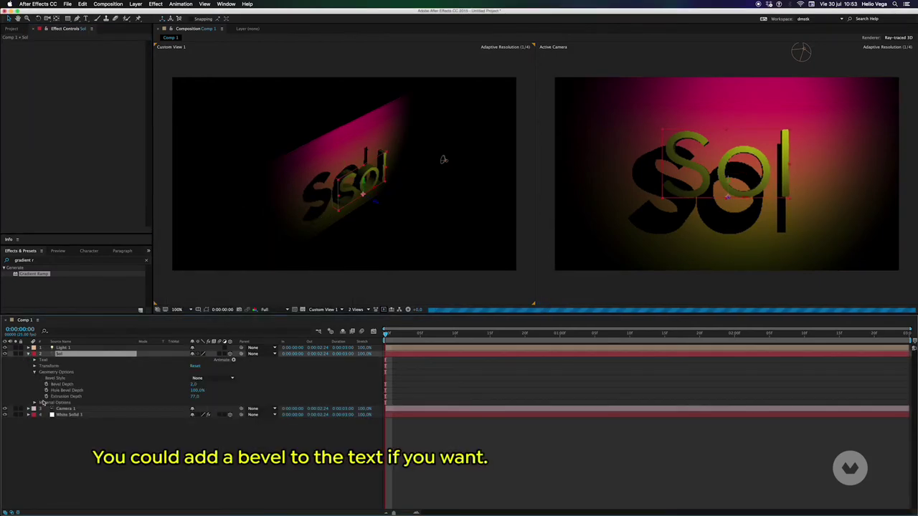
- Set the Sol text's Bevel Depth to 7
click(34, 366)
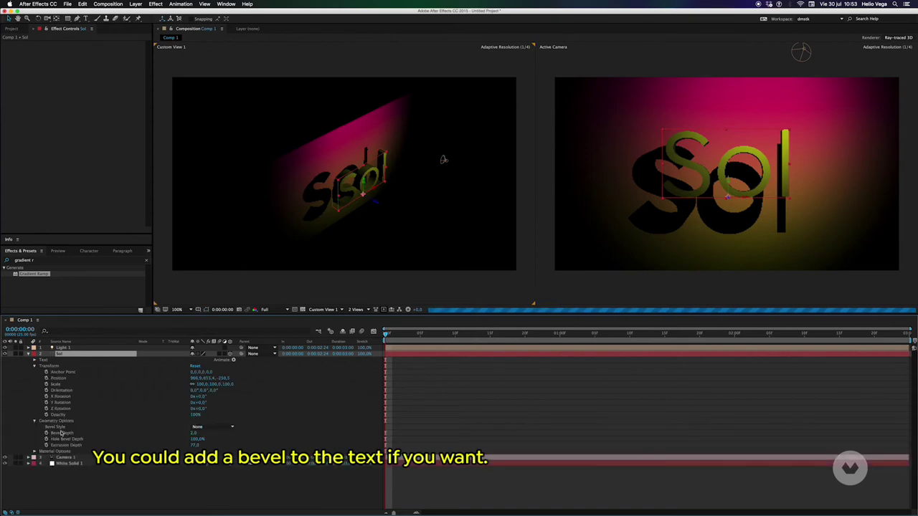
click(88, 431)
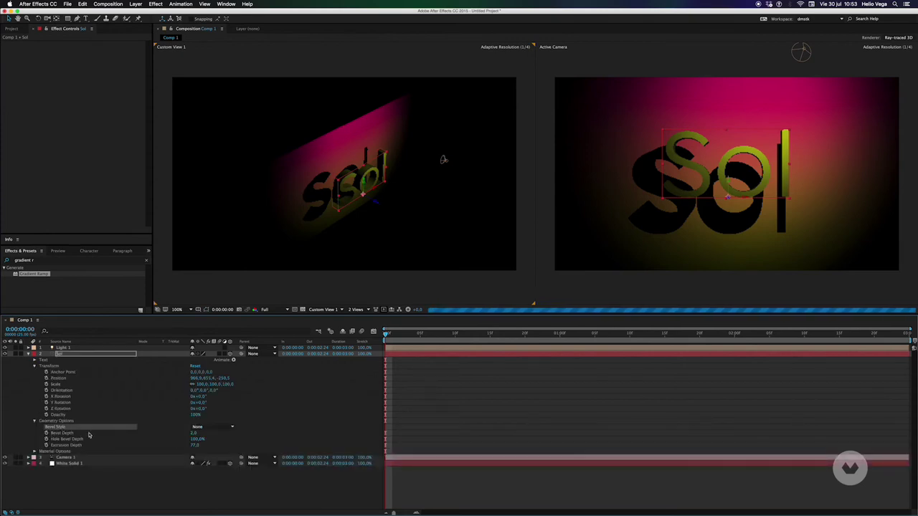
click(194, 433)
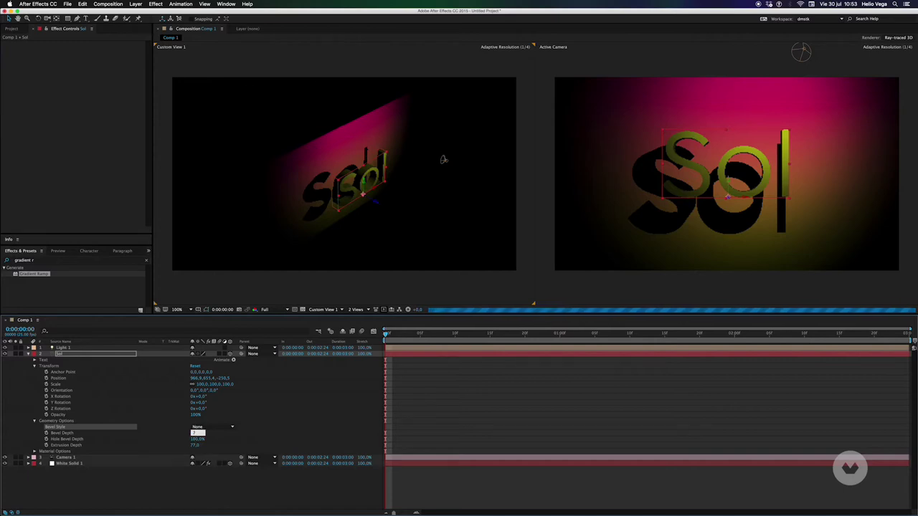
key(Return)
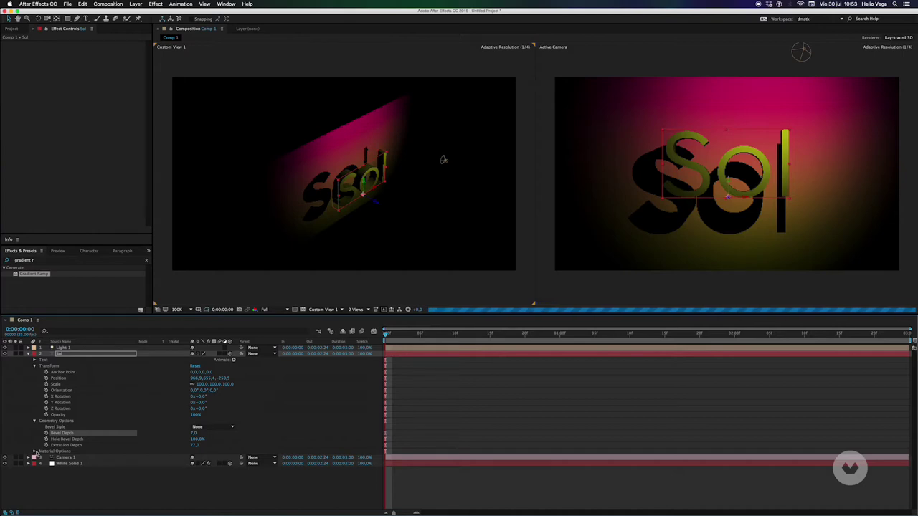
- Change the Sol text fill colour in the Character panel to a pale cream
click(61, 354)
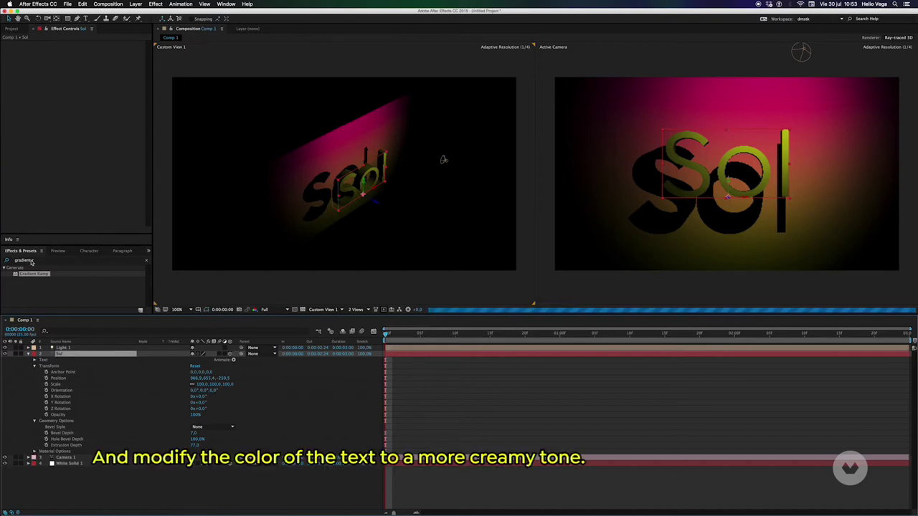
click(89, 251)
click(64, 267)
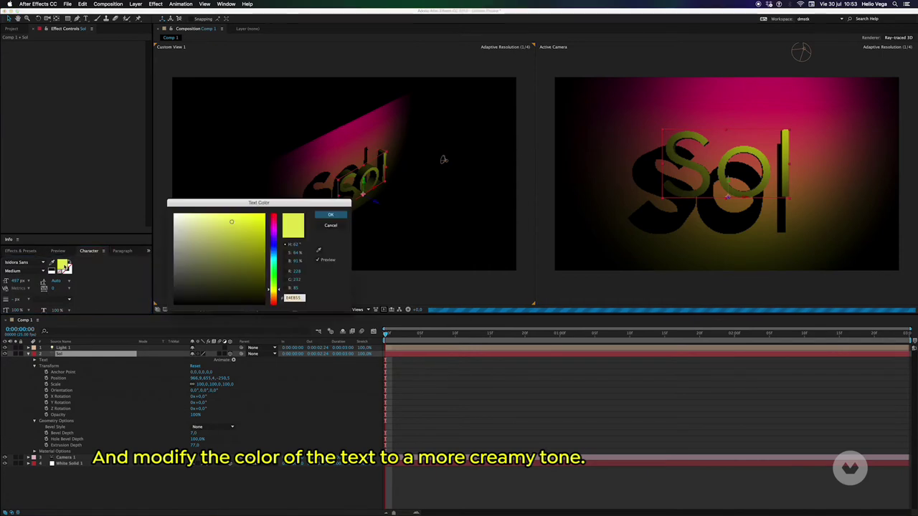
click(193, 219)
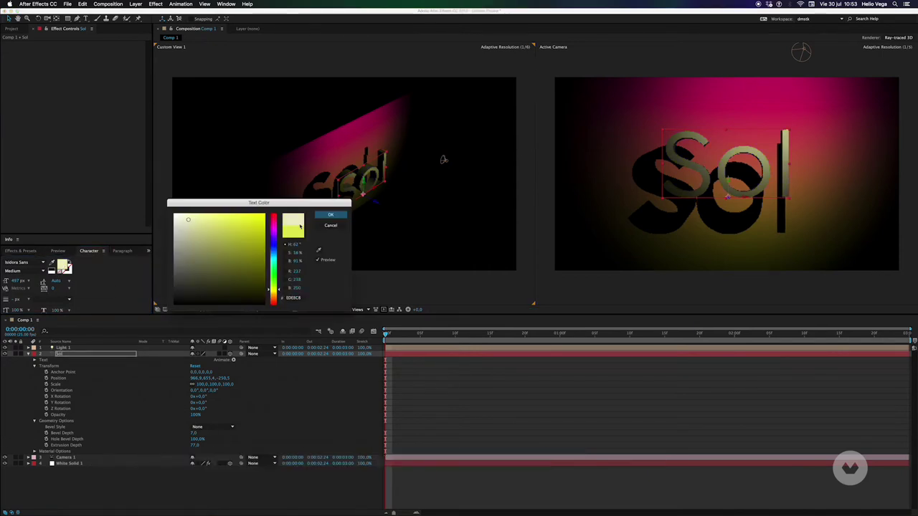
click(331, 214)
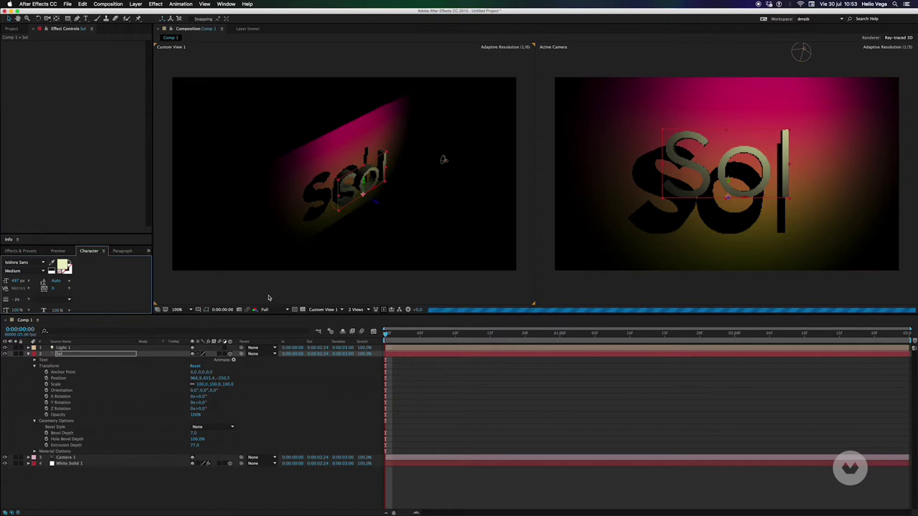
click(28, 355)
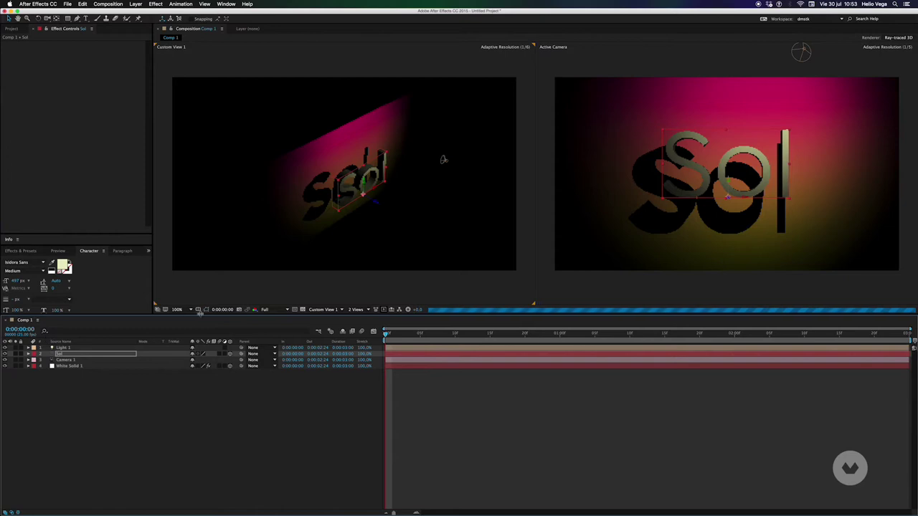
- Duplicate the gradient wall solid and set its anchor point value to 0
click(67, 366)
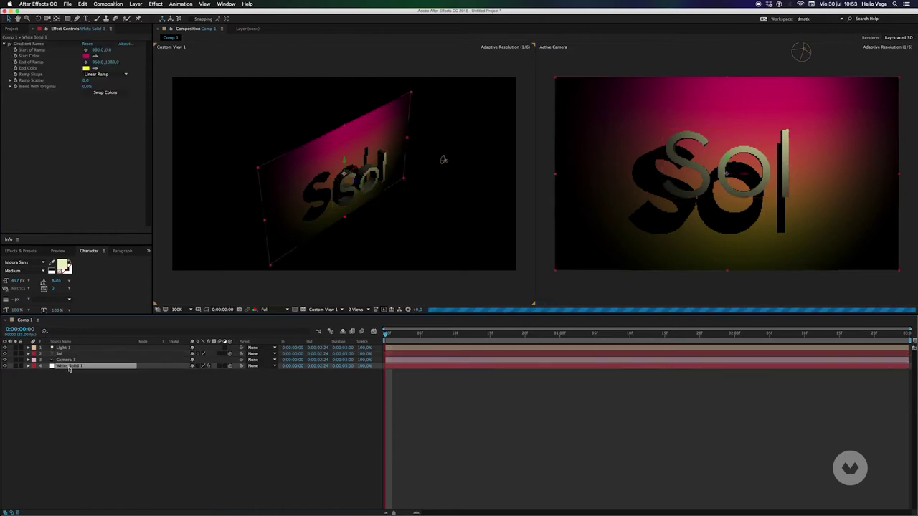
key(super+d)
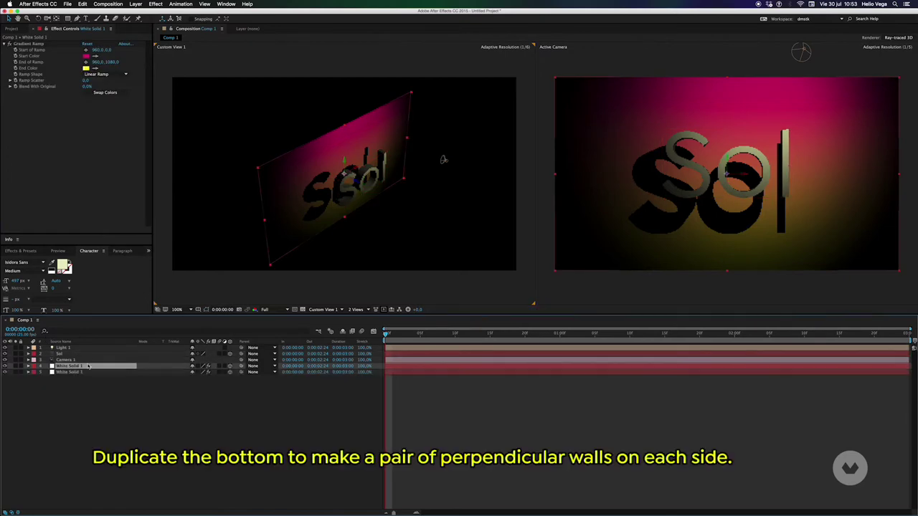
key(r)
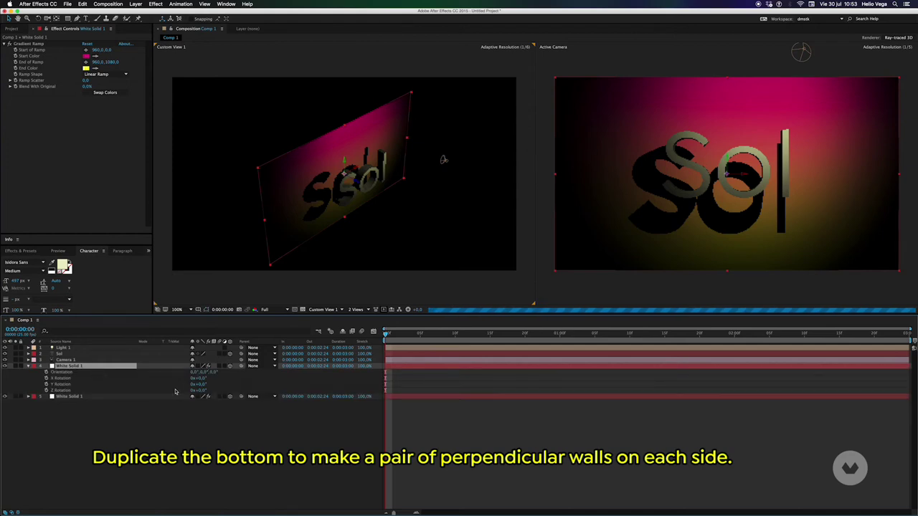
key(a)
mouse_move(197, 373)
mouse_down()
mouse_move(165, 374)
mouse_move(183, 388)
mouse_up()
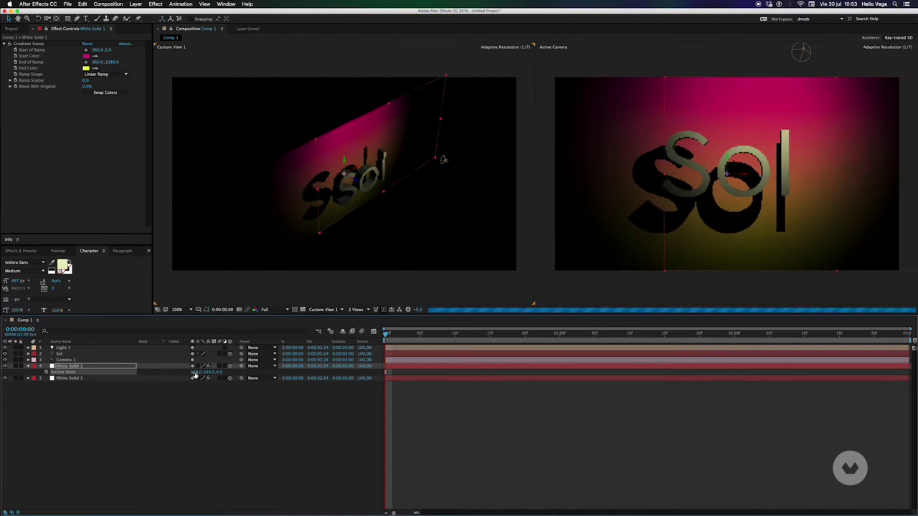
text(0)
key(Return)
- Rotate the wall 90° on Y to form a side wall
key(r)
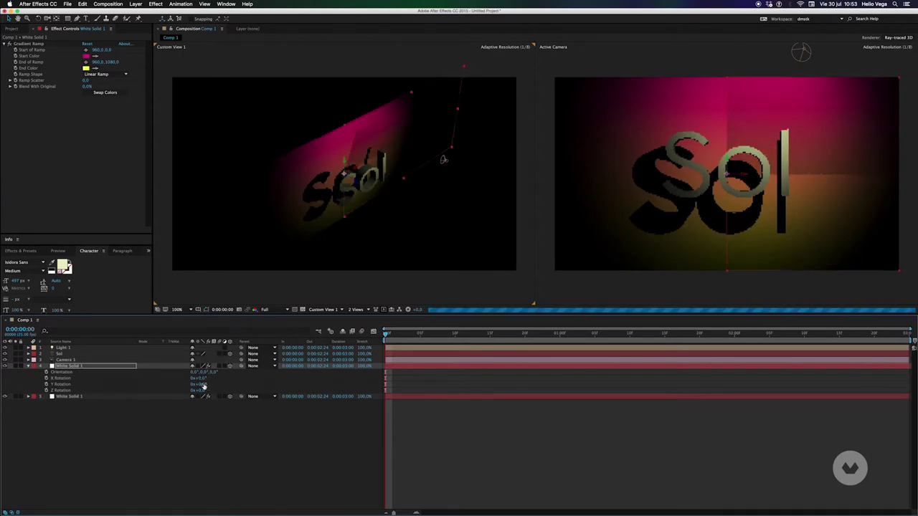
drag(204, 385, 230, 374)
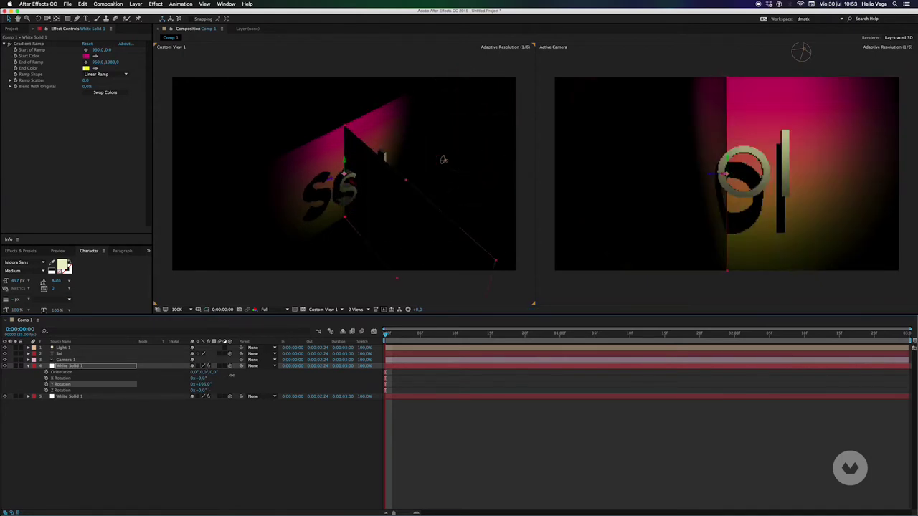
click(203, 385)
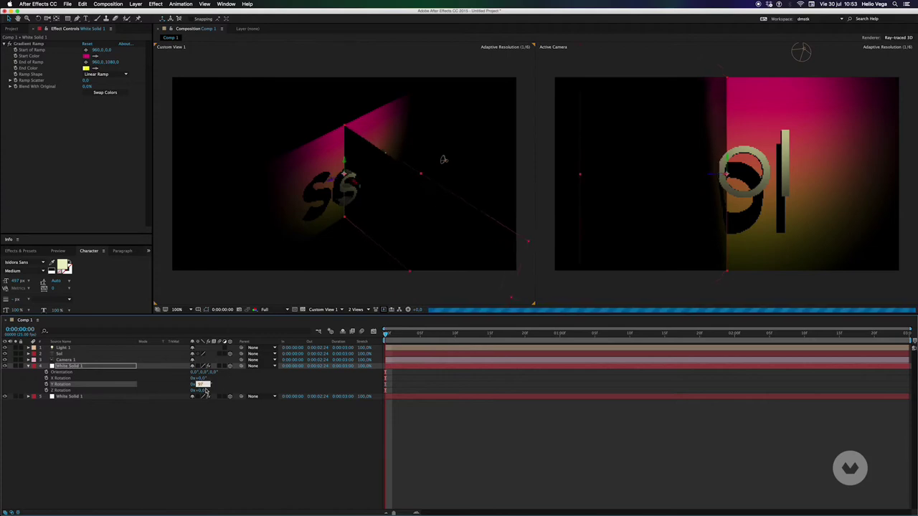
key(Return)
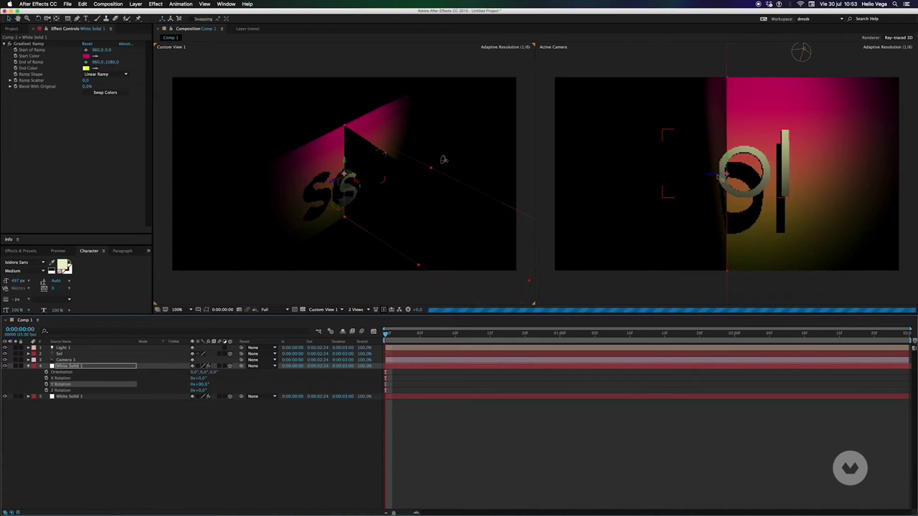
drag(719, 174, 560, 173)
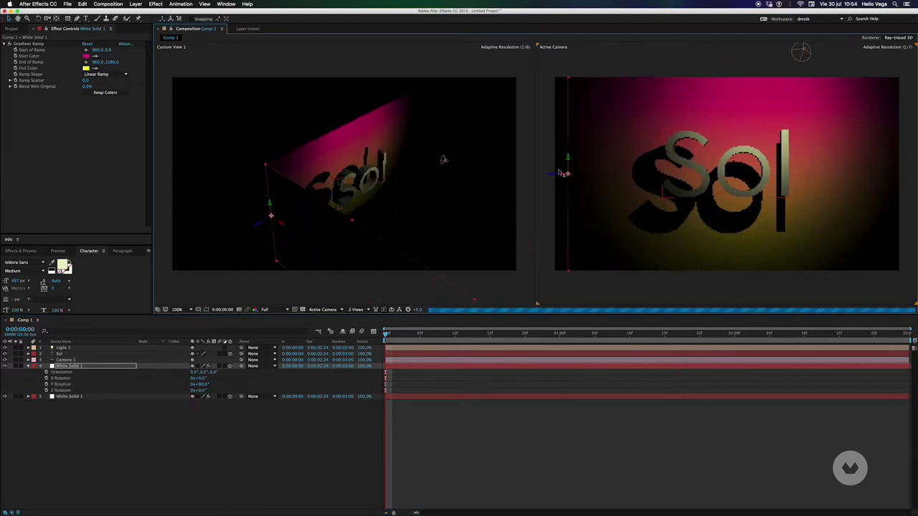
drag(560, 172, 552, 173)
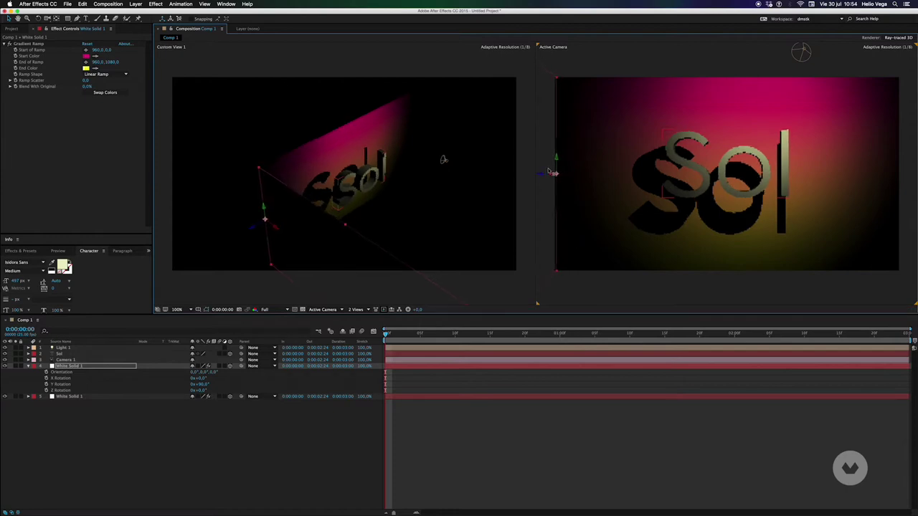
- Set the side wall Position to 0,540,0, then duplicate it and move the copy right
key(shift+p)
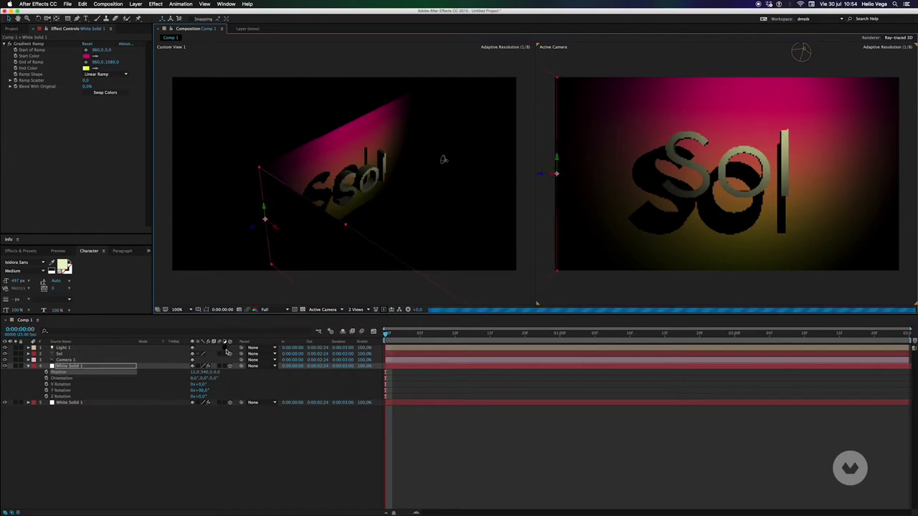
key(Return)
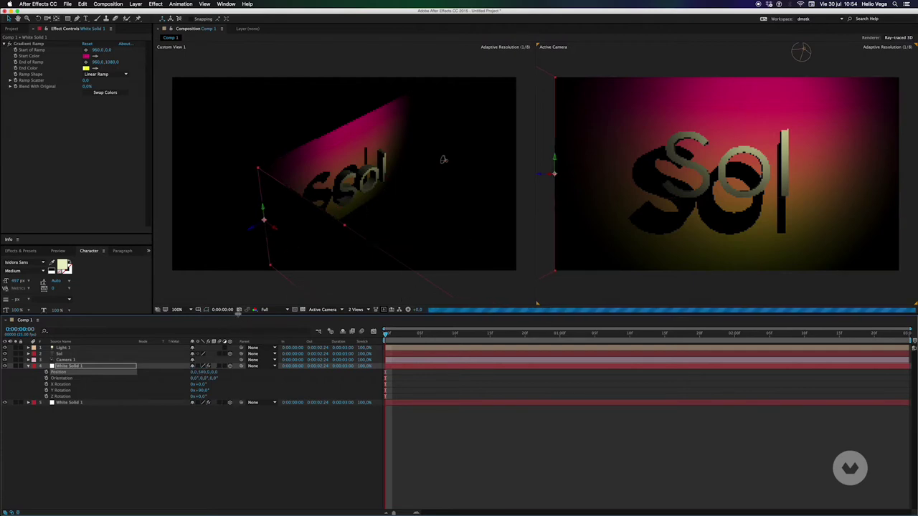
click(67, 371)
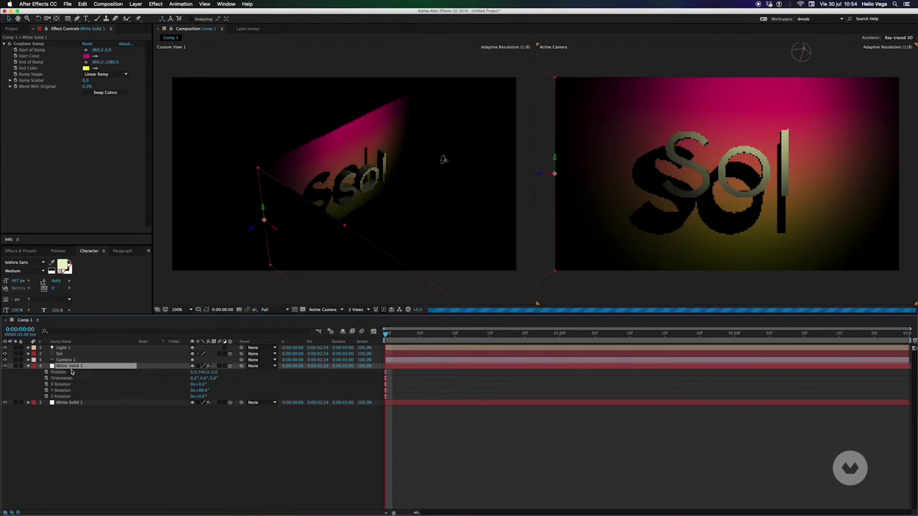
key(ctrl+d)
mouse_move(259, 225)
mouse_down()
mouse_move(528, 74)
mouse_move(544, 50)
mouse_up()
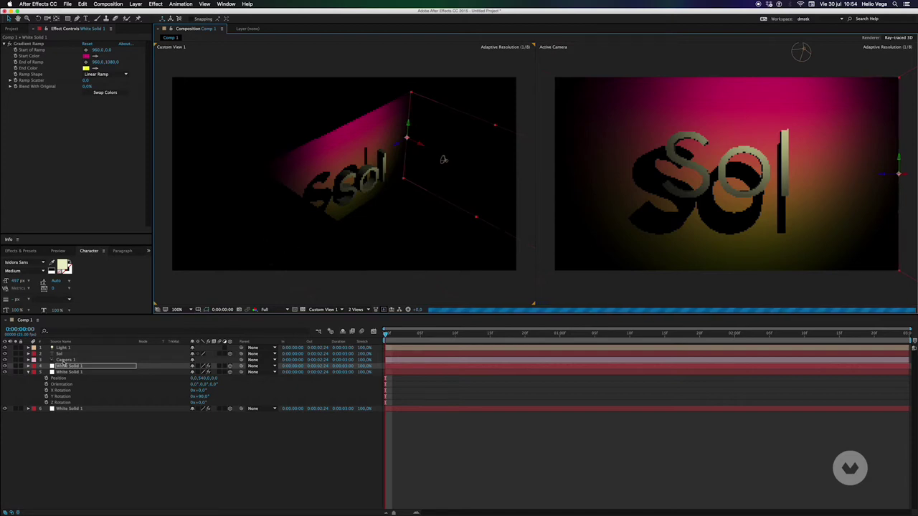
click(64, 360)
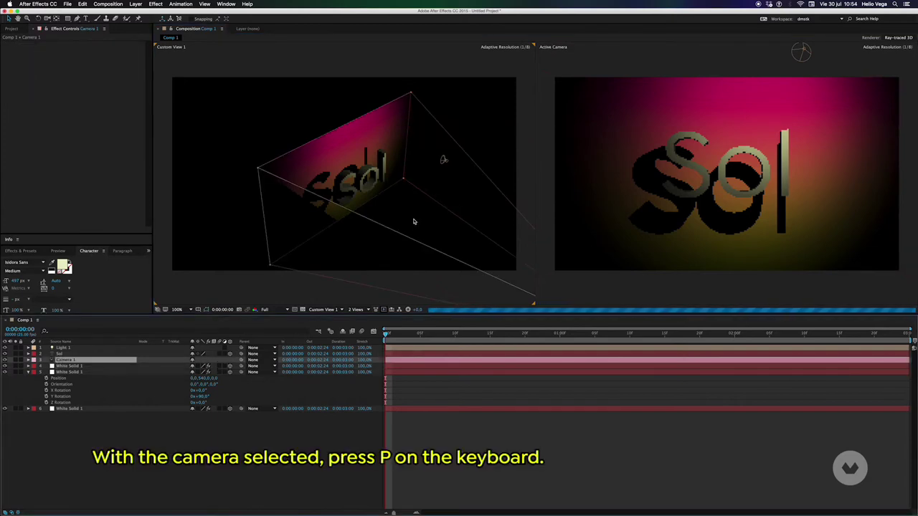
- Split Camera 1's Position into separate X, Y and Z dimensions
scroll(415, 216, down, 2)
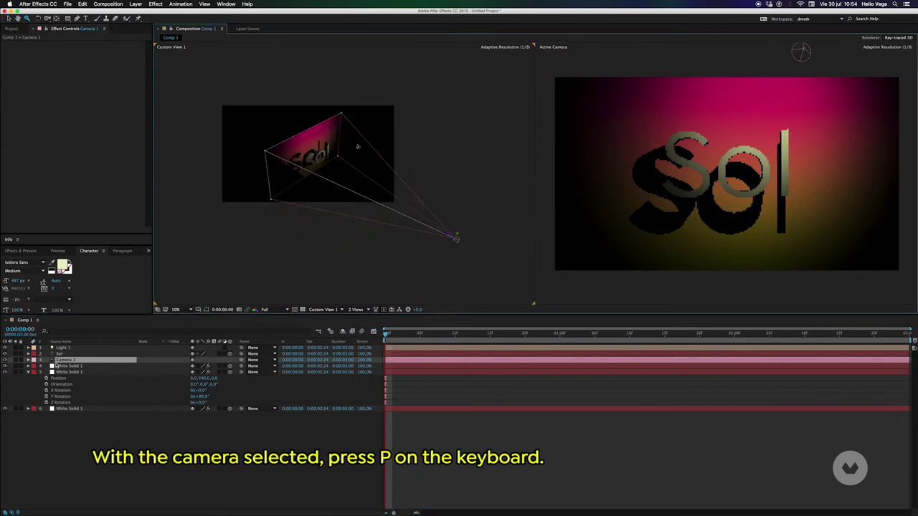
key(p)
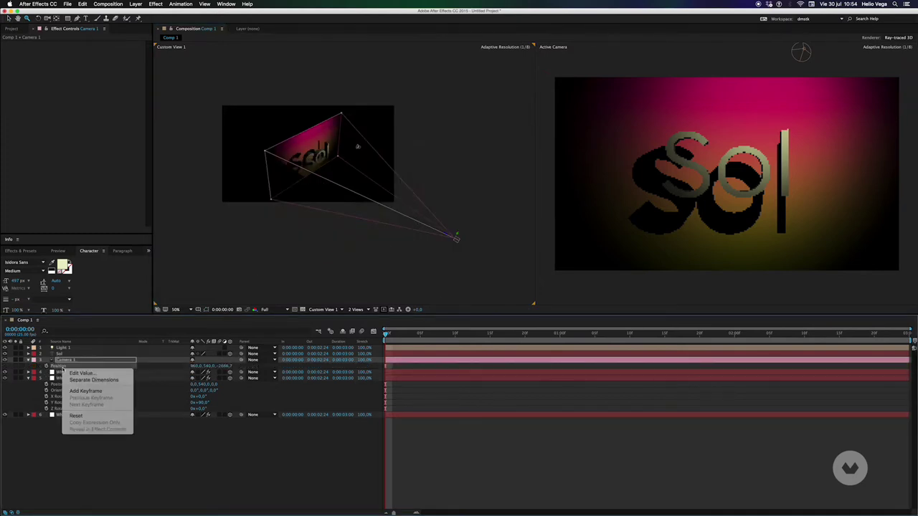
right_click(62, 367)
click(80, 381)
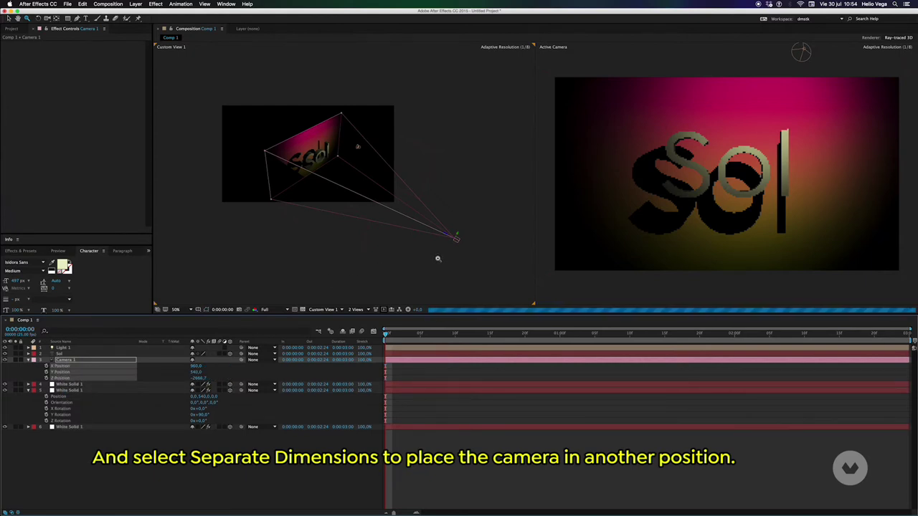
- Move Camera 1 sideways and back in Custom View, then angle it to -14° Y Rotation
click(454, 237)
drag(453, 237, 514, 269)
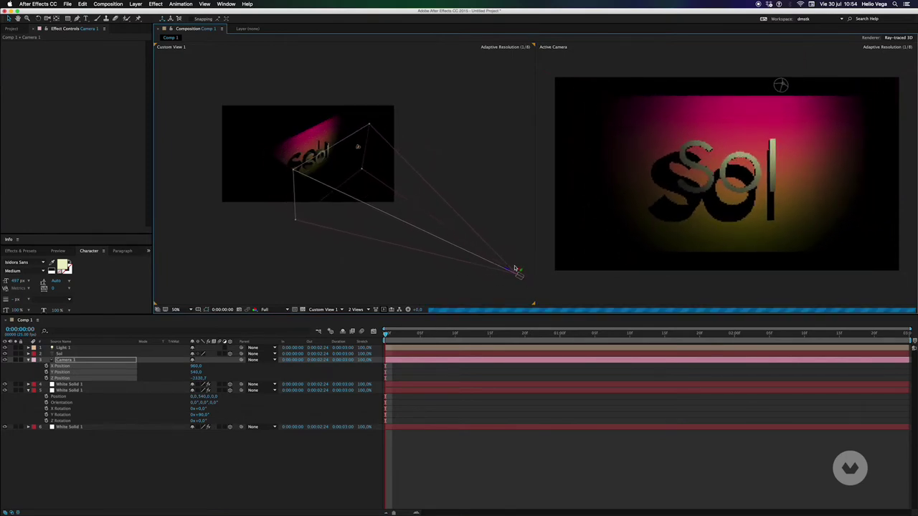
mouse_move(519, 273)
mouse_down()
mouse_move(494, 197)
mouse_move(501, 233)
mouse_up()
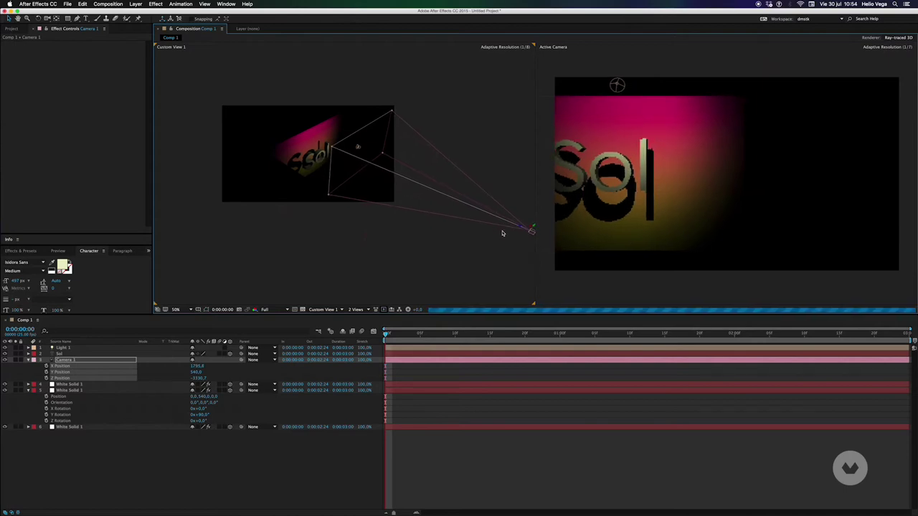
key(r)
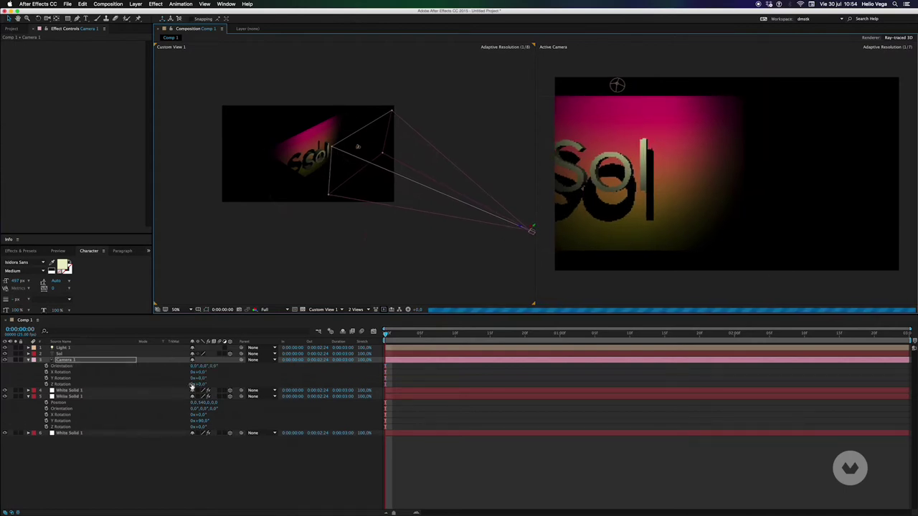
mouse_move(200, 378)
mouse_down()
mouse_move(208, 377)
mouse_move(200, 380)
mouse_up()
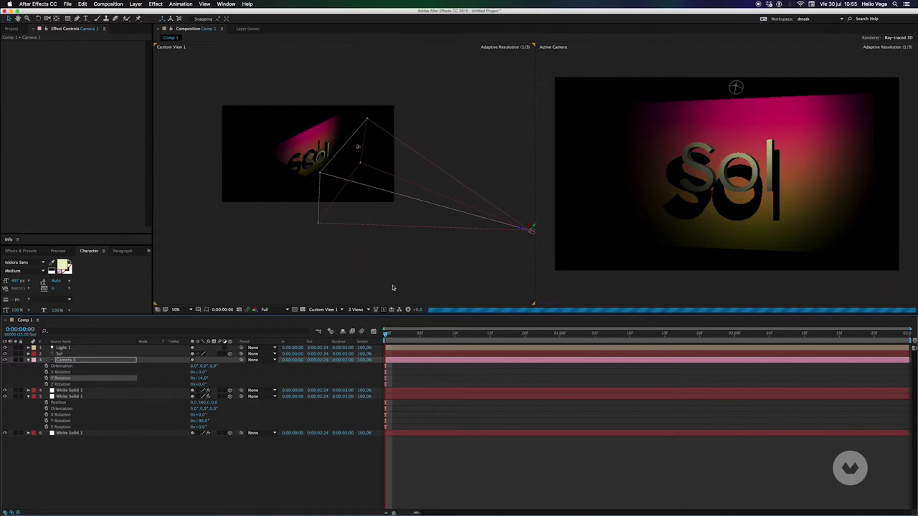
click(62, 348)
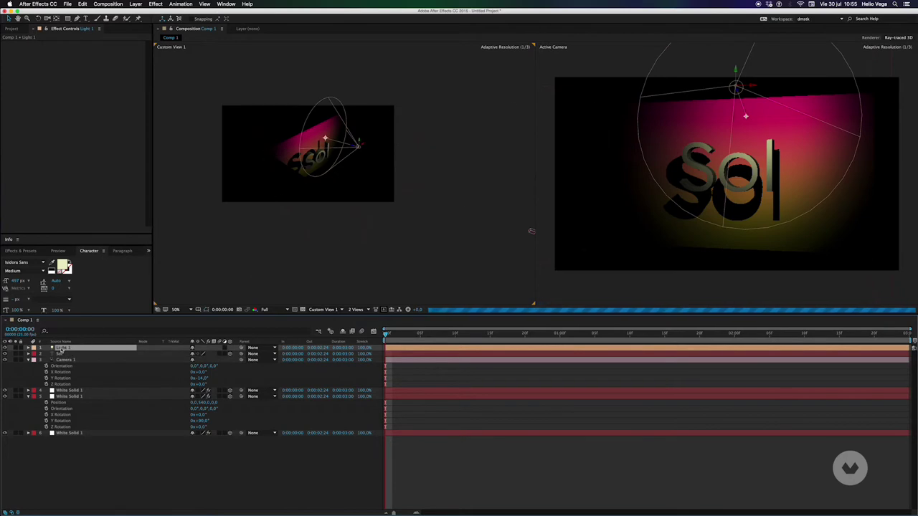
- Widen Light 1's cone angle to 95° and drag the light to the right
double_click(62, 349)
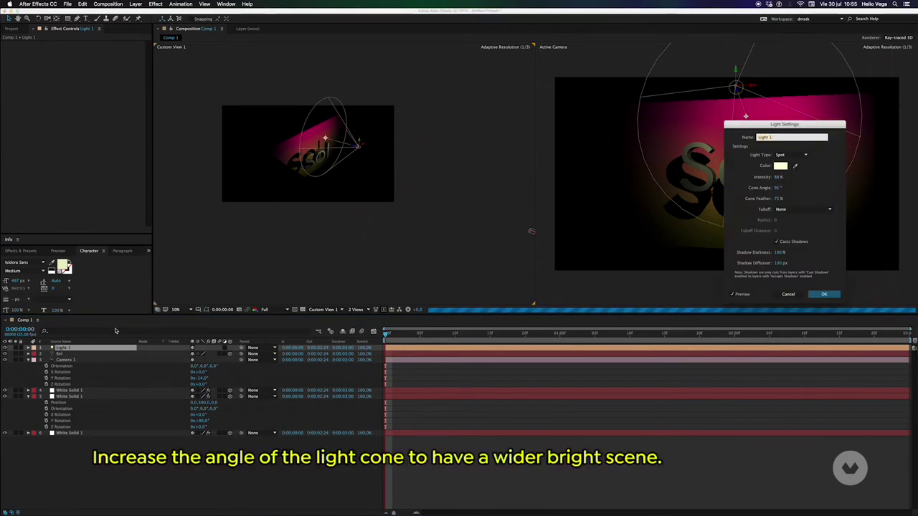
click(777, 188)
key(Return)
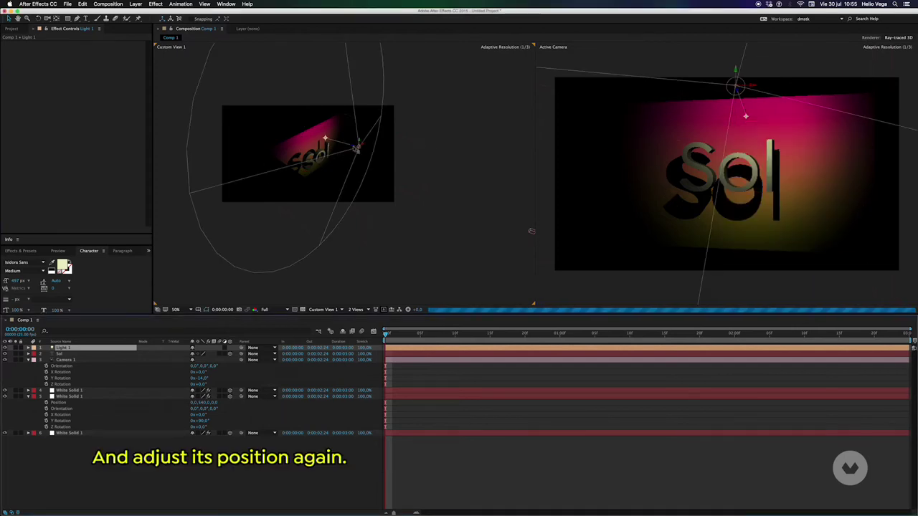
mouse_move(355, 147)
mouse_down()
mouse_move(470, 167)
mouse_move(446, 167)
mouse_up()
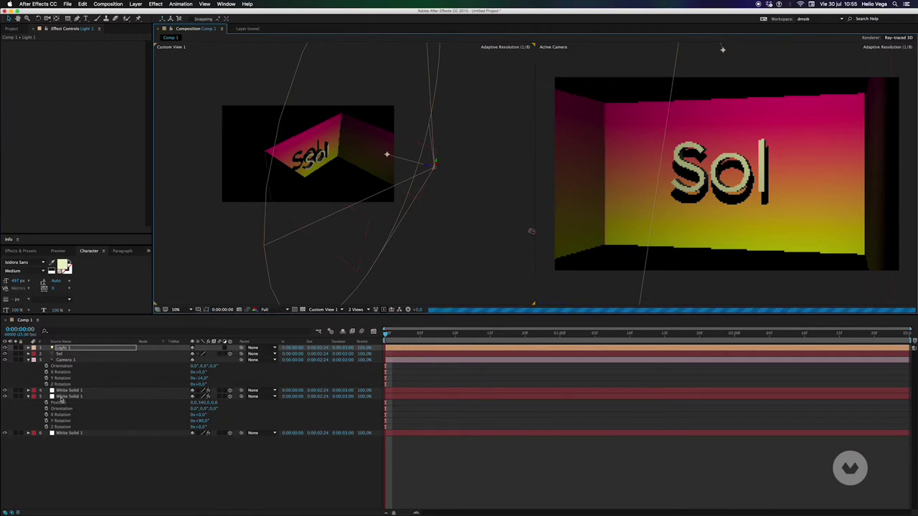
click(64, 434)
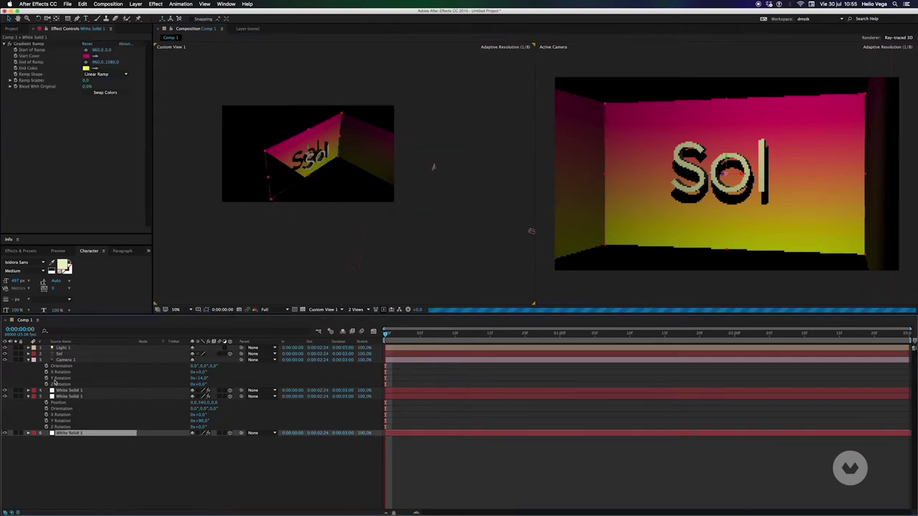
- Set the back wall's Gradient Ramp start colour to turquoise 12C4D4
click(86, 56)
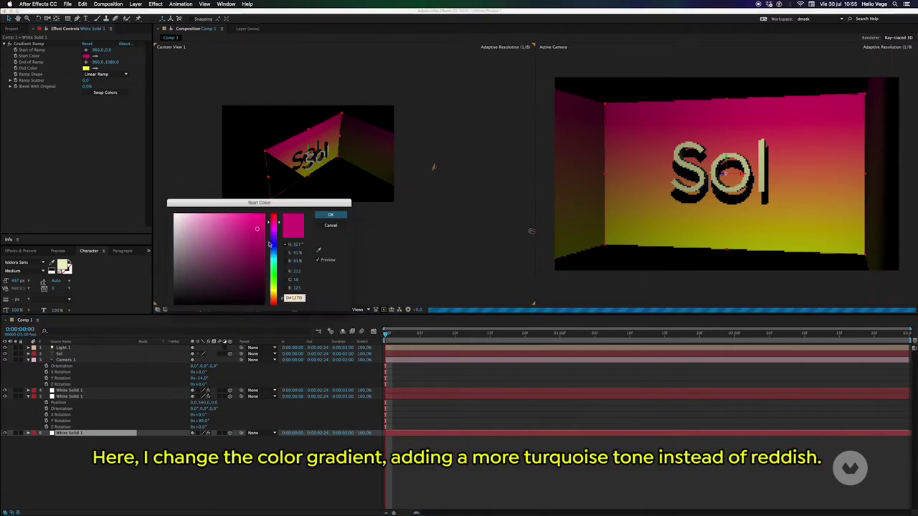
text(12C4D4)
key(Tab)
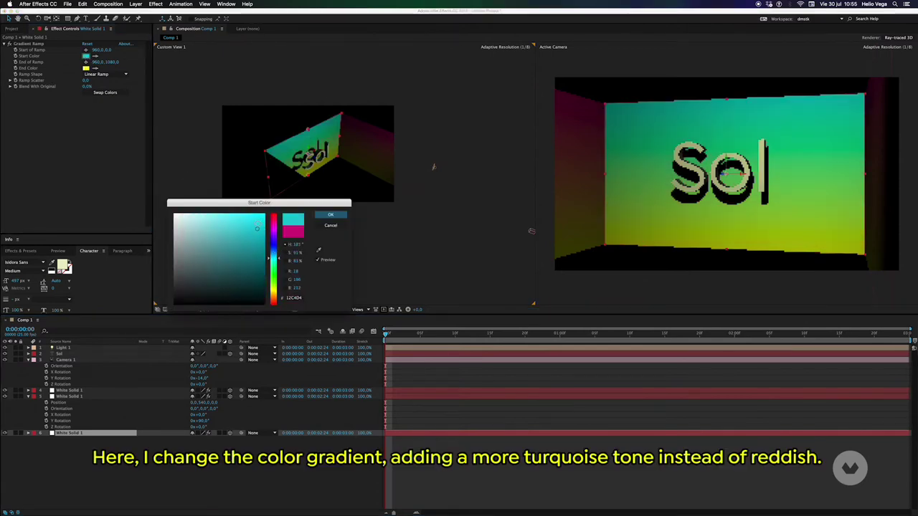
click(328, 213)
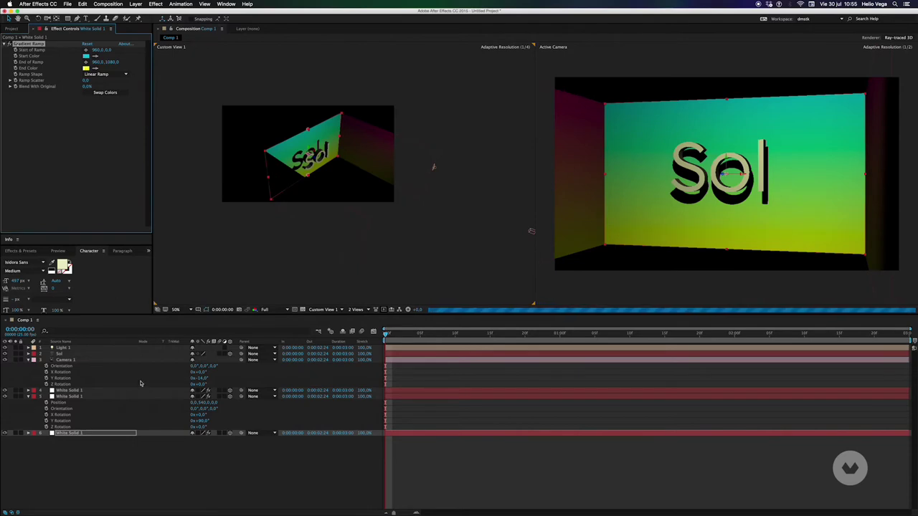
- Paste the gradient effect onto both side wall layers
click(71, 395)
shift+click(72, 390)
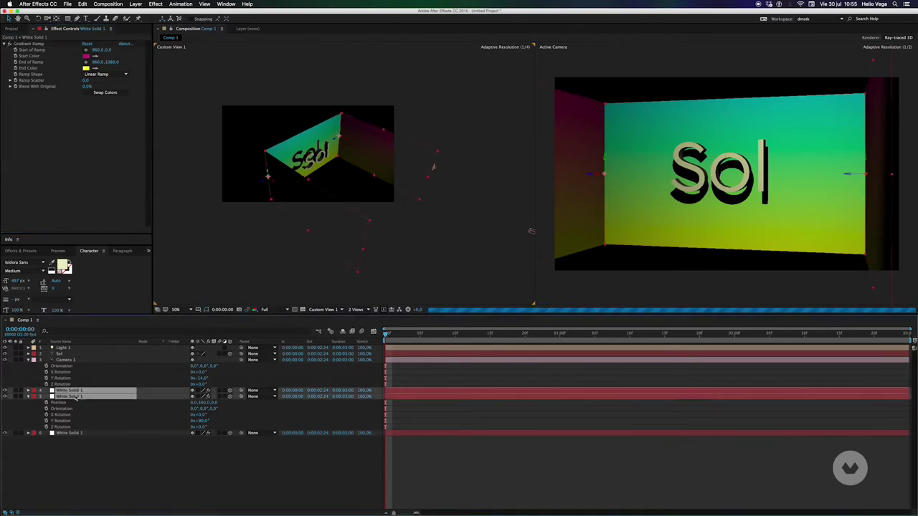
key(ctrl+v)
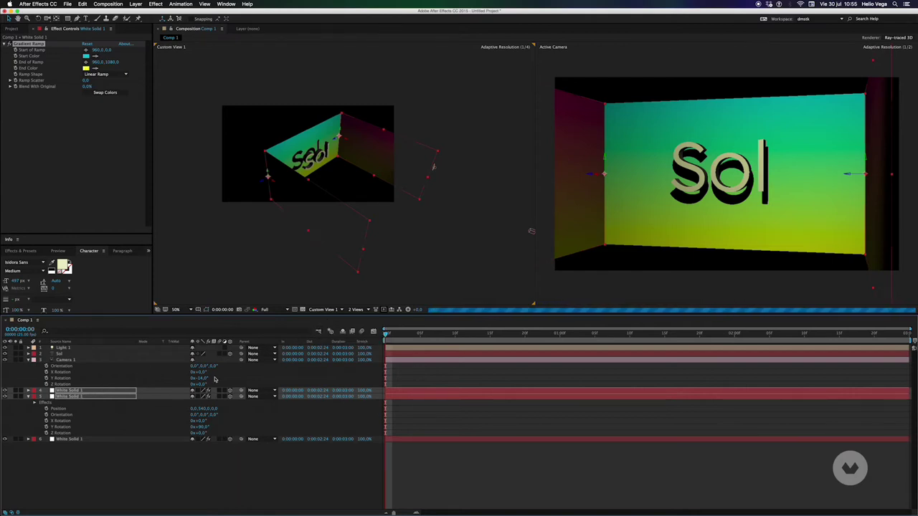
click(53, 485)
- Duplicate the back wall layer
click(70, 439)
key(ctrl+d)
key(r)
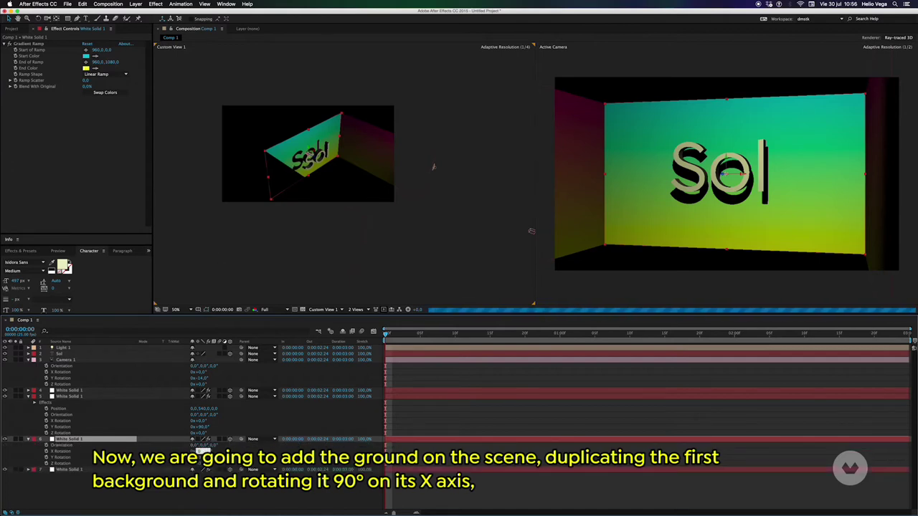
- Turn the wall copy 90° on X into a floor, lower it, and stretch it across the ground
click(165, 451)
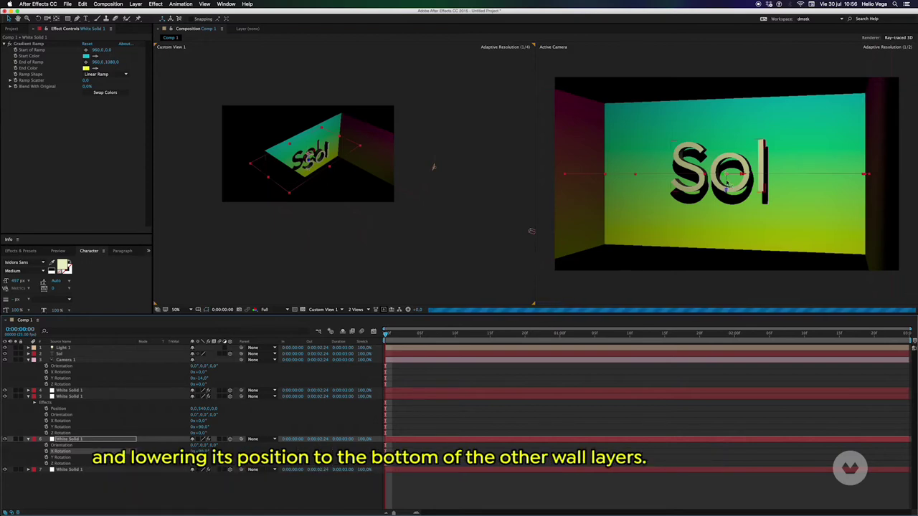
drag(726, 183, 721, 286)
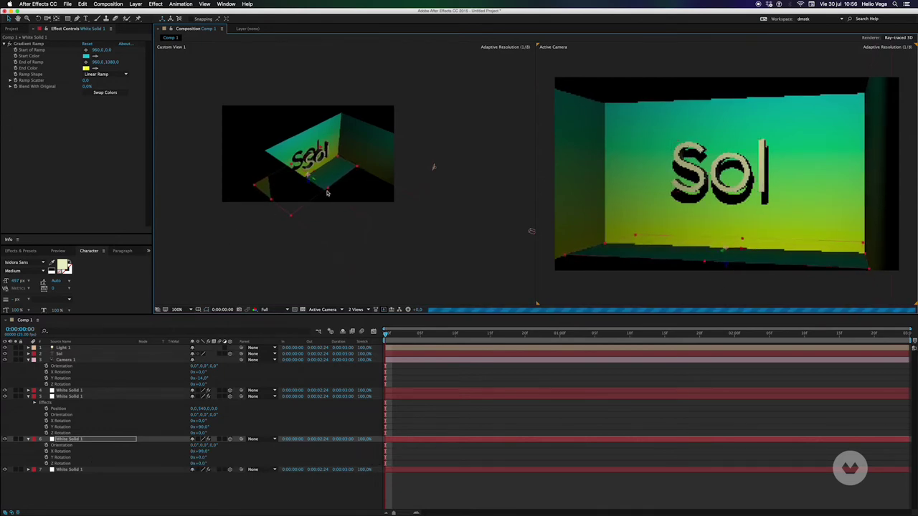
drag(329, 190, 431, 226)
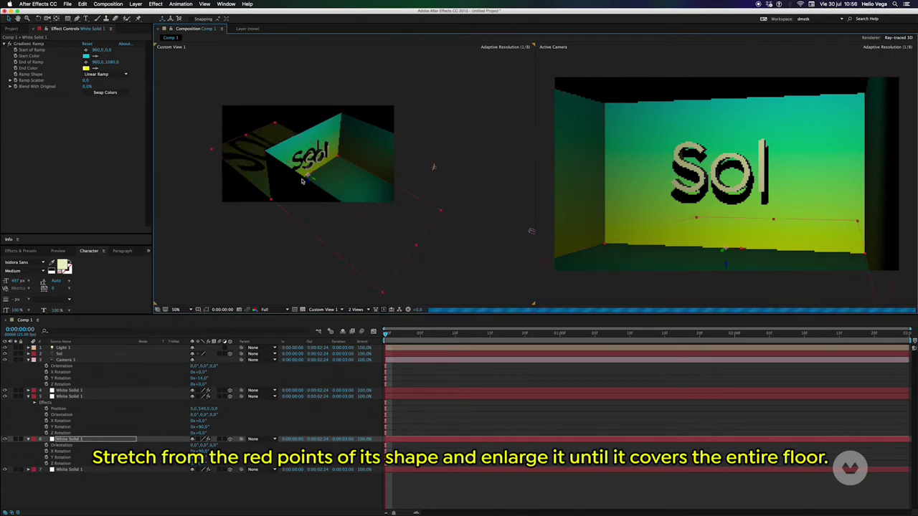
drag(313, 179, 327, 185)
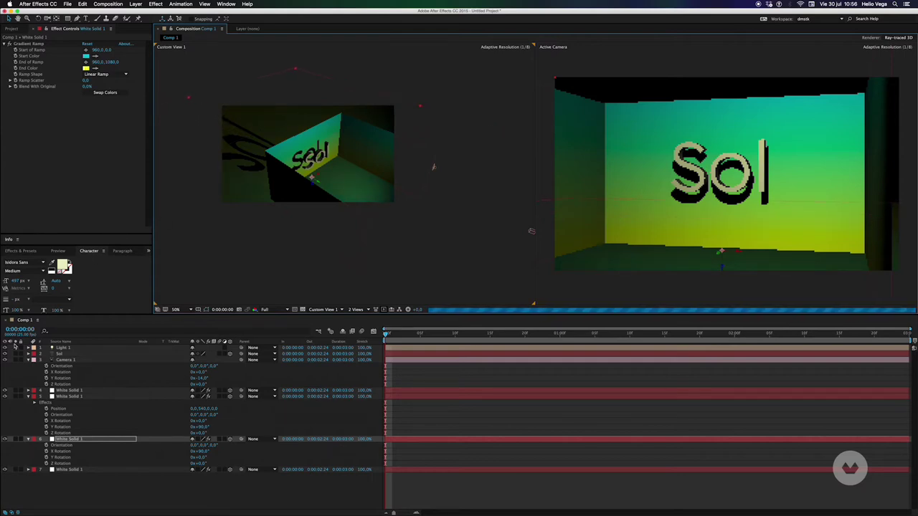
- Collapse the layer properties, move the Sol text down-left and lower Light 1
click(29, 398)
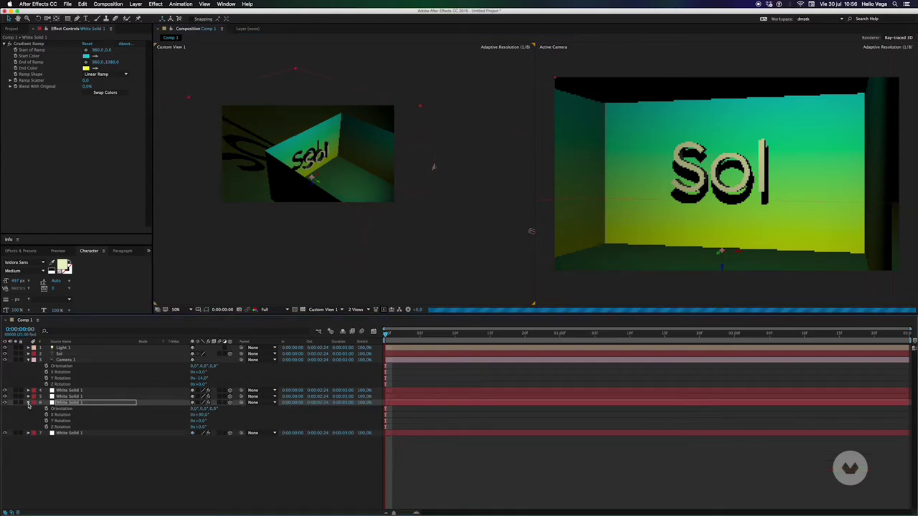
click(28, 402)
click(29, 359)
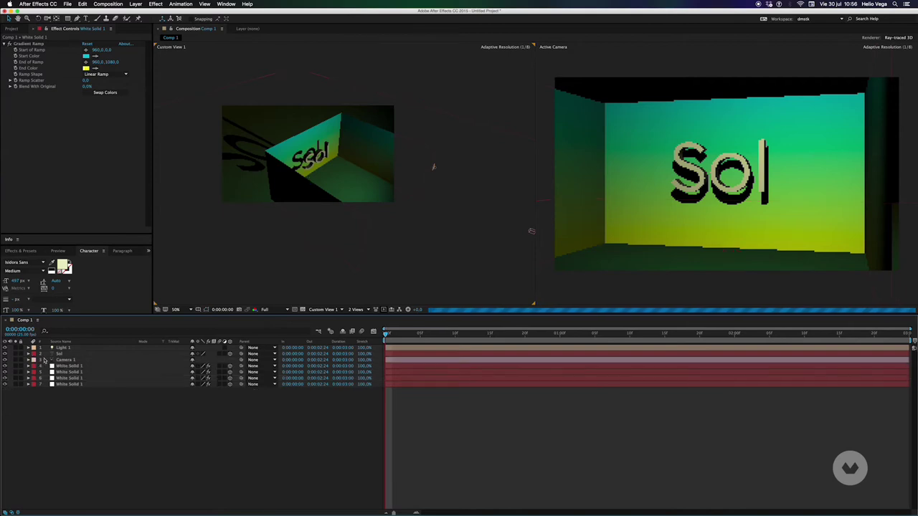
click(63, 354)
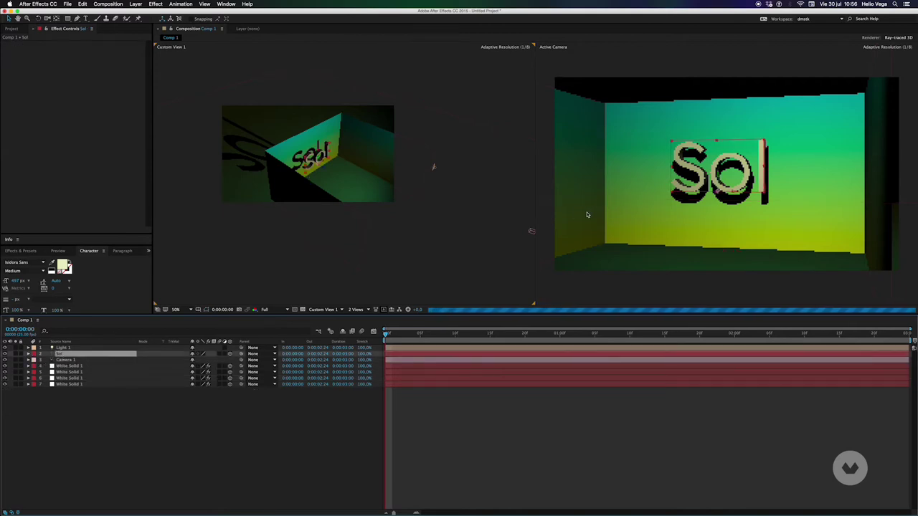
drag(326, 171, 362, 182)
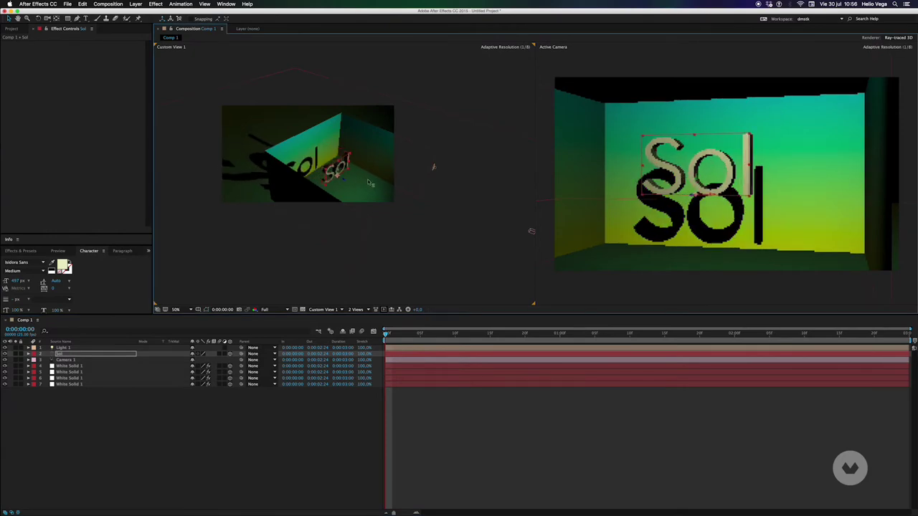
click(63, 348)
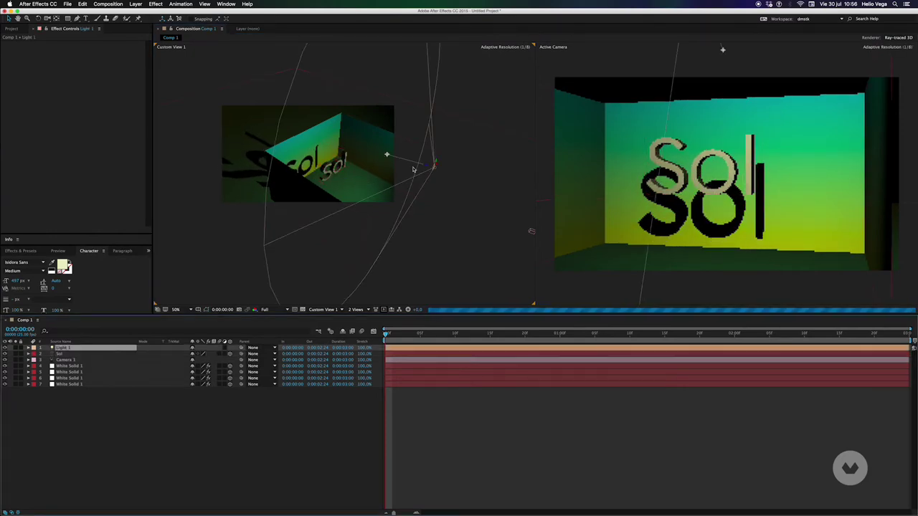
drag(438, 165, 441, 185)
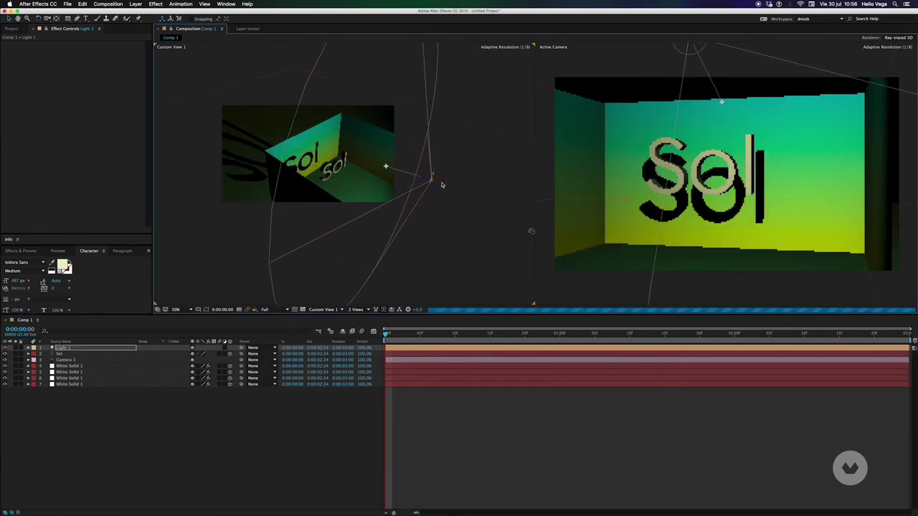
- Set Light 1's Shadow Darkness to 77%
double_click(61, 348)
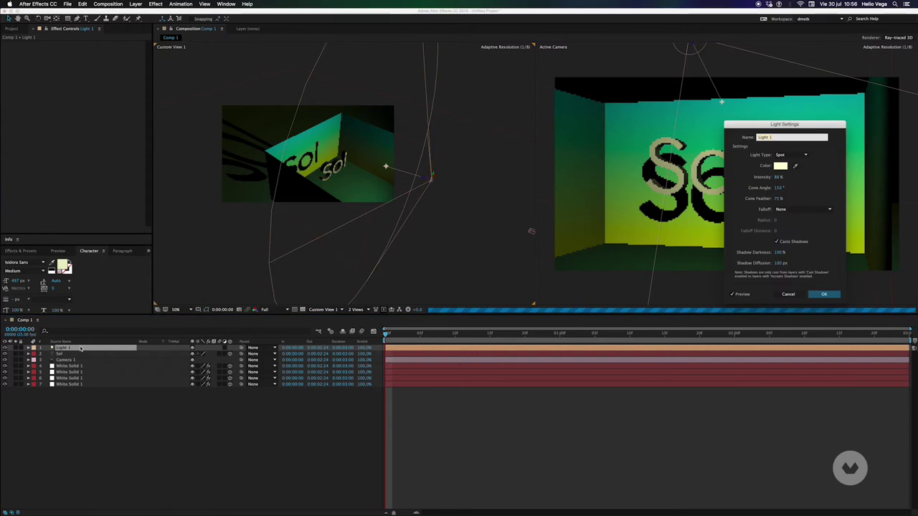
click(779, 253)
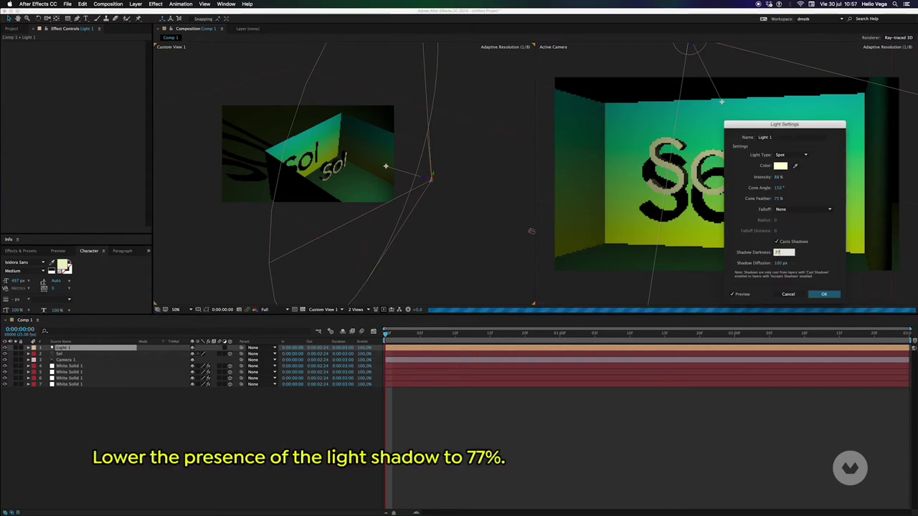
key(Return)
click(72, 366)
click(74, 385)
- Select the three White Solid walls and scale them up together from a corner handle
click(74, 378)
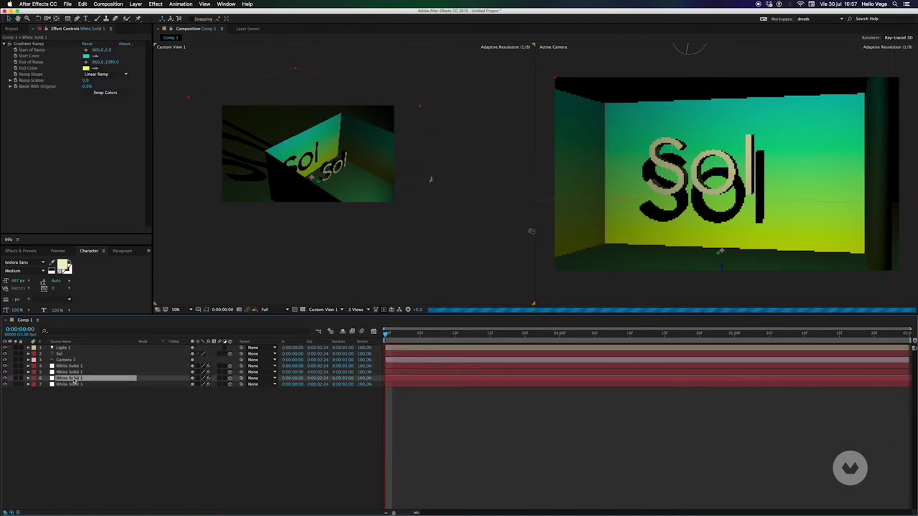
super+click(74, 385)
super+click(75, 372)
shift+click(75, 366)
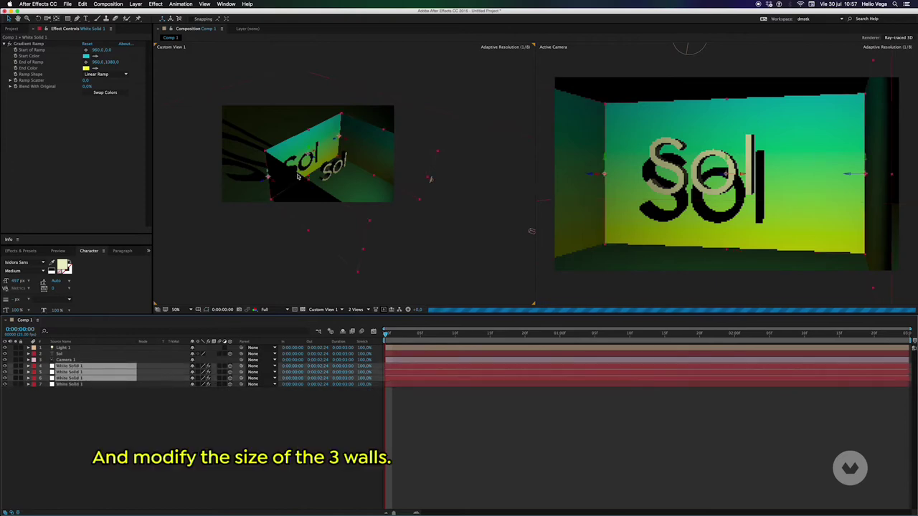
drag(383, 131, 391, 108)
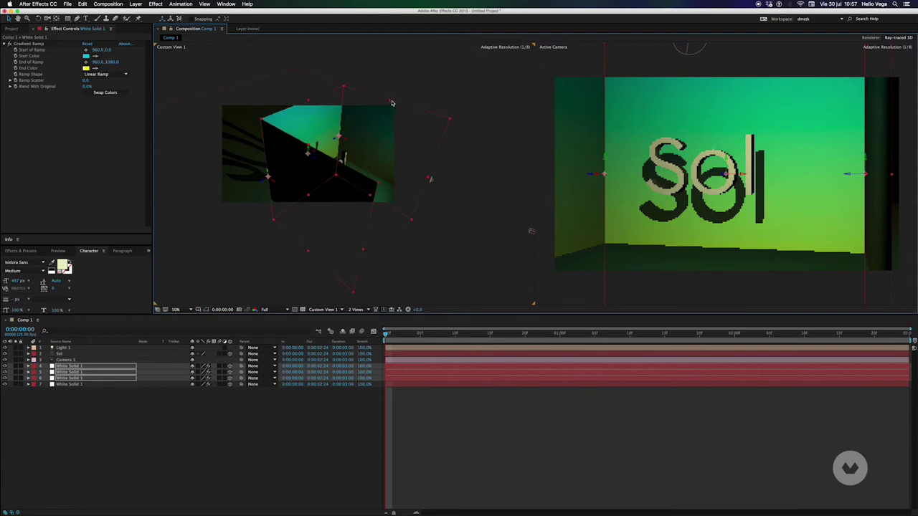
mouse_move(391, 109)
mouse_down()
mouse_move(435, 99)
mouse_move(202, 201)
mouse_up()
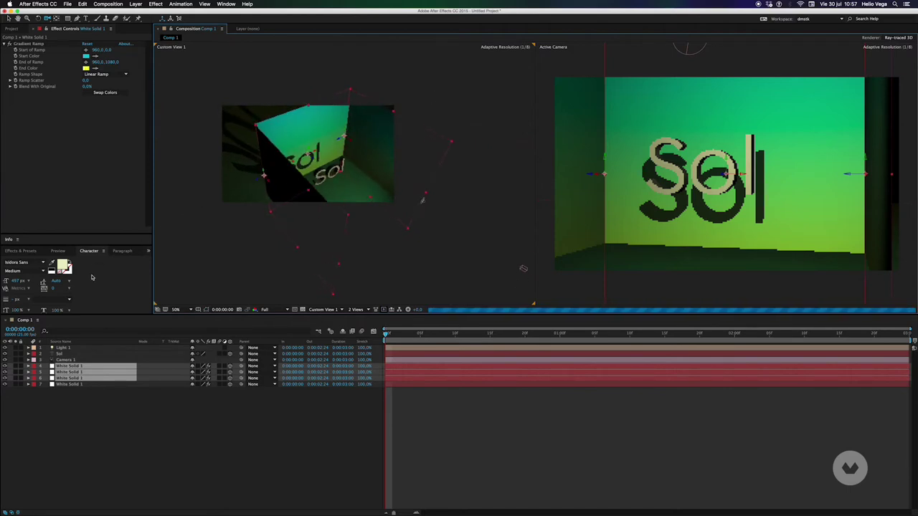
- Duplicate Light 1 into Light 2, aim it at Sol, and set its cone angle to 77°
click(34, 423)
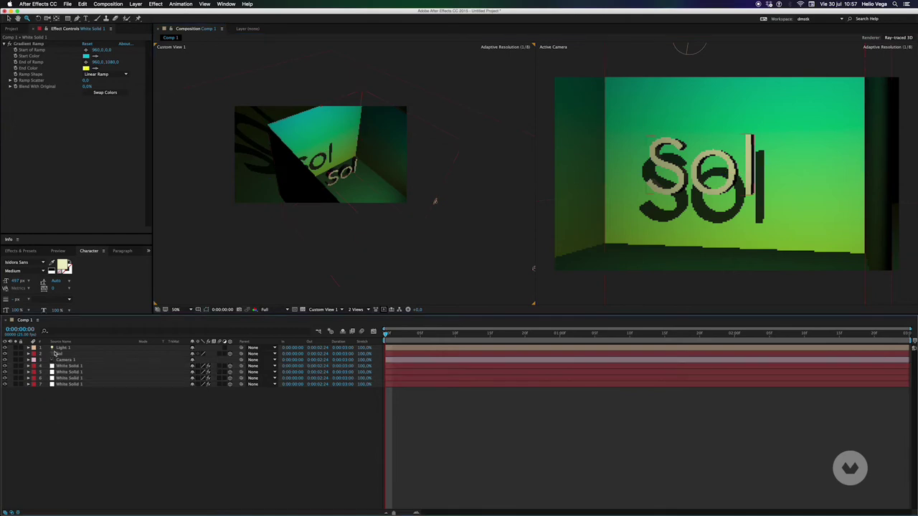
click(63, 349)
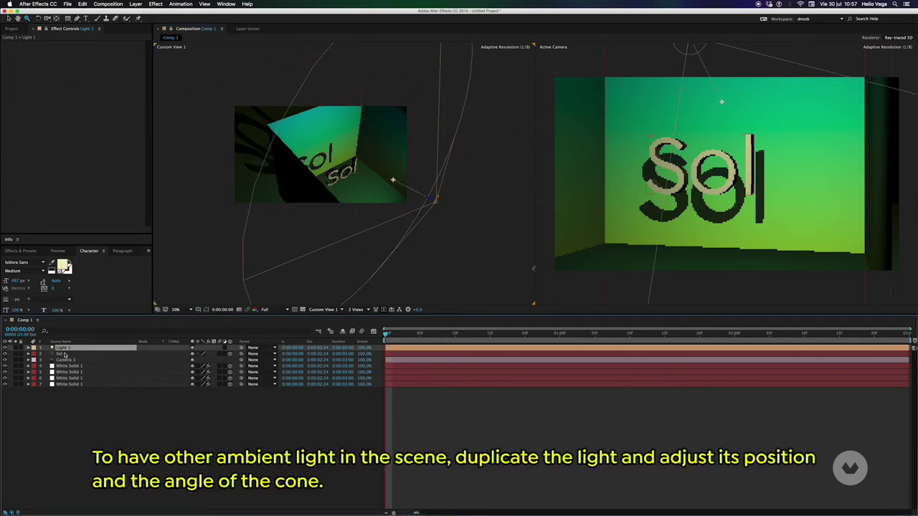
key(ctrl+d)
key(v)
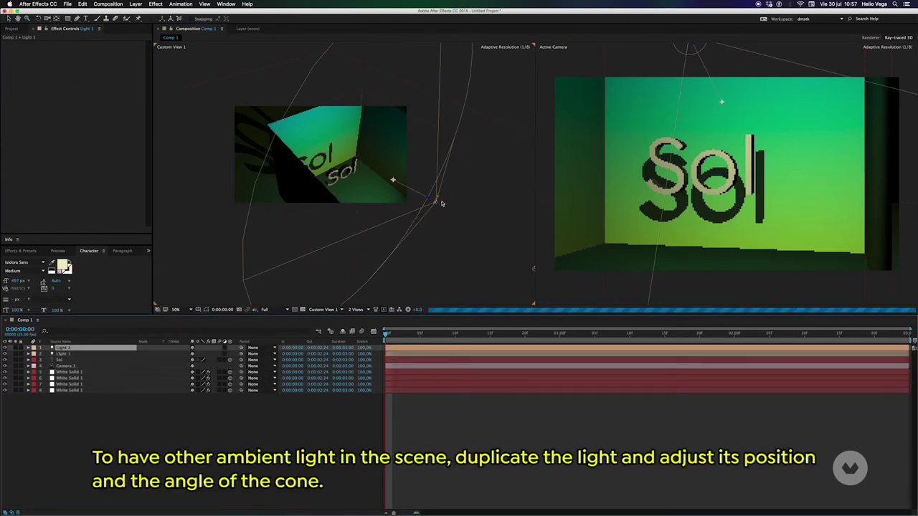
mouse_move(440, 202)
mouse_down()
mouse_move(374, 237)
mouse_move(391, 226)
mouse_move(372, 185)
mouse_up()
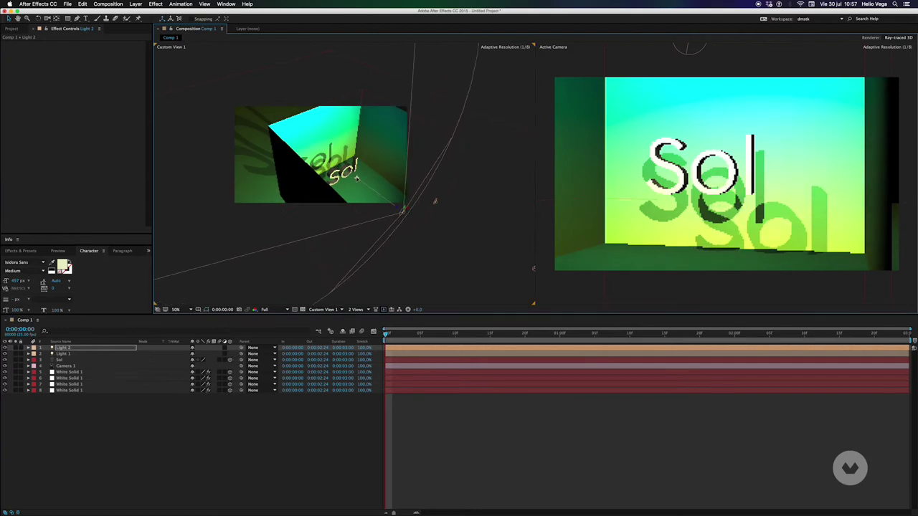
mouse_move(351, 183)
mouse_down()
mouse_move(365, 193)
mouse_move(374, 182)
mouse_move(364, 194)
mouse_up()
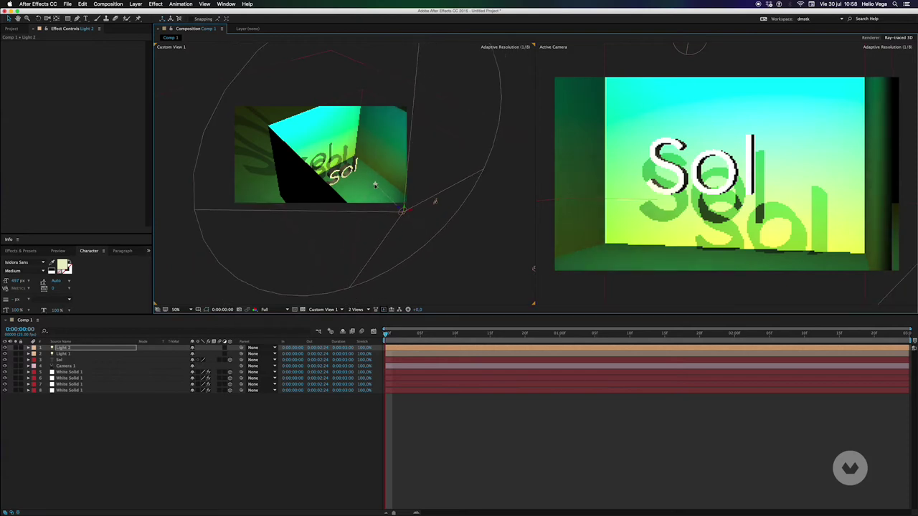
double_click(62, 349)
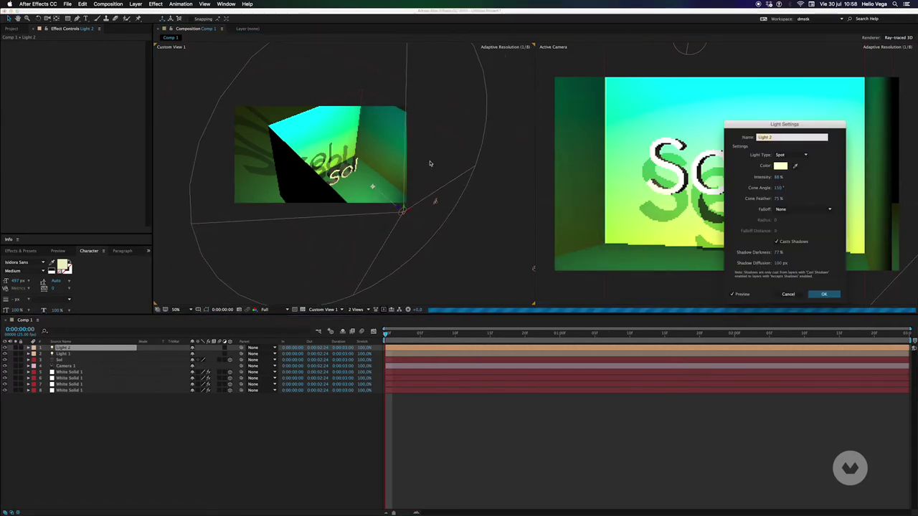
click(778, 189)
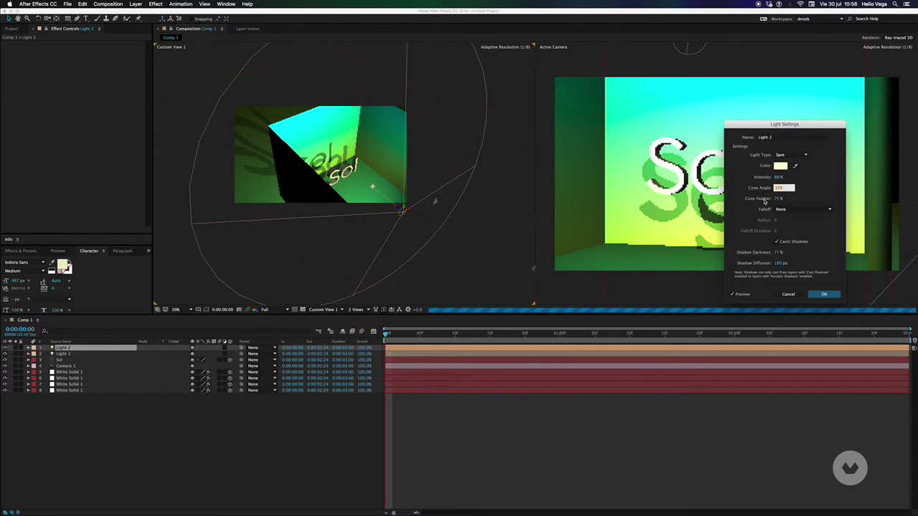
text(75)
key(Return)
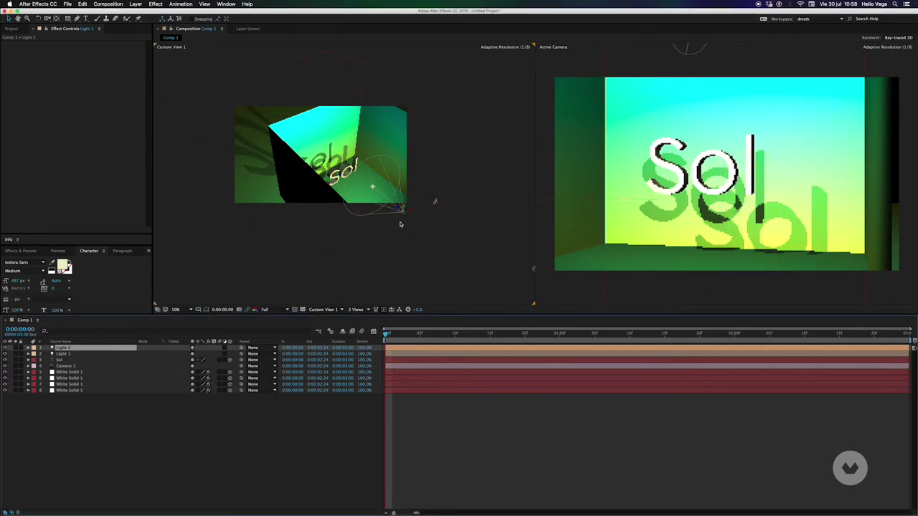
- Move Light 2 up and left and turn off its Casts Shadows option
mouse_move(401, 211)
mouse_down()
mouse_move(367, 189)
mouse_move(649, 62)
mouse_move(625, 44)
mouse_up()
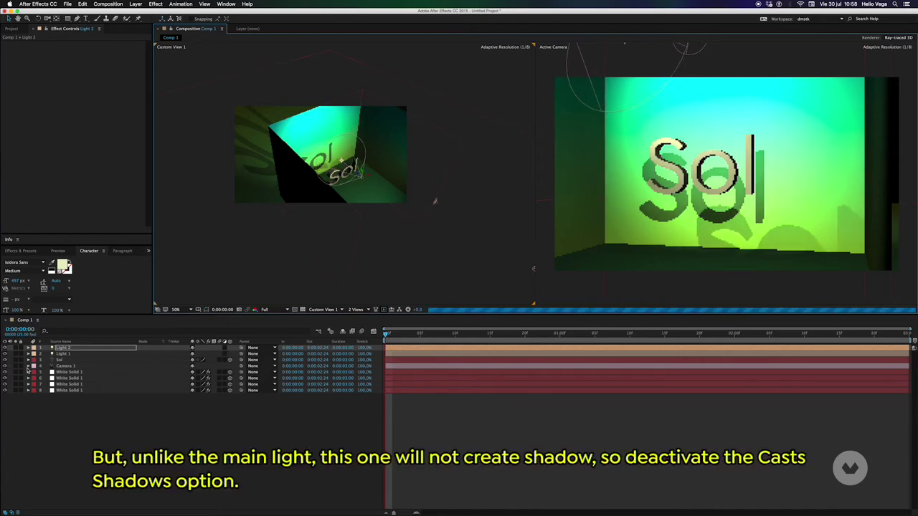
double_click(59, 349)
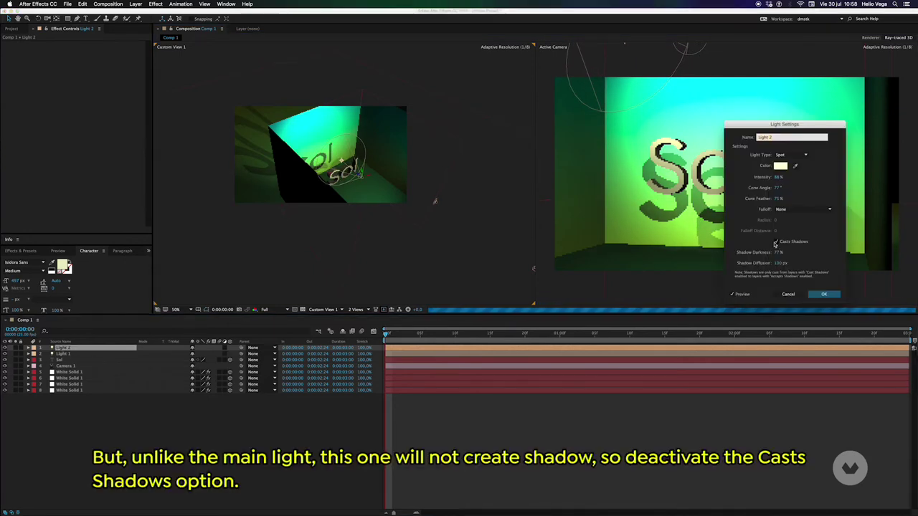
click(775, 243)
click(817, 295)
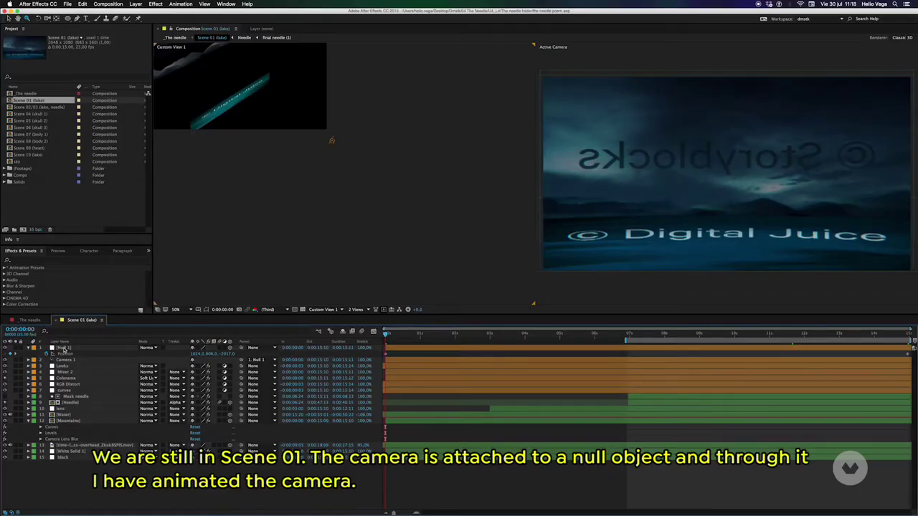
- Preview the camera move to 0:00:06:06, then draw a pale yellow circle in the new comp
click(63, 348)
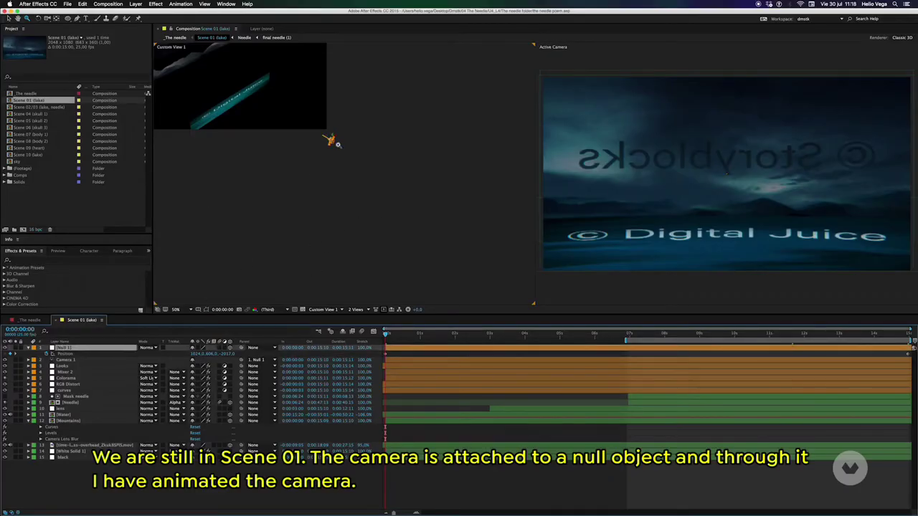
scroll(334, 142, up, 2)
scroll(337, 165, up, 2)
scroll(330, 154, up, 2)
drag(386, 334, 909, 327)
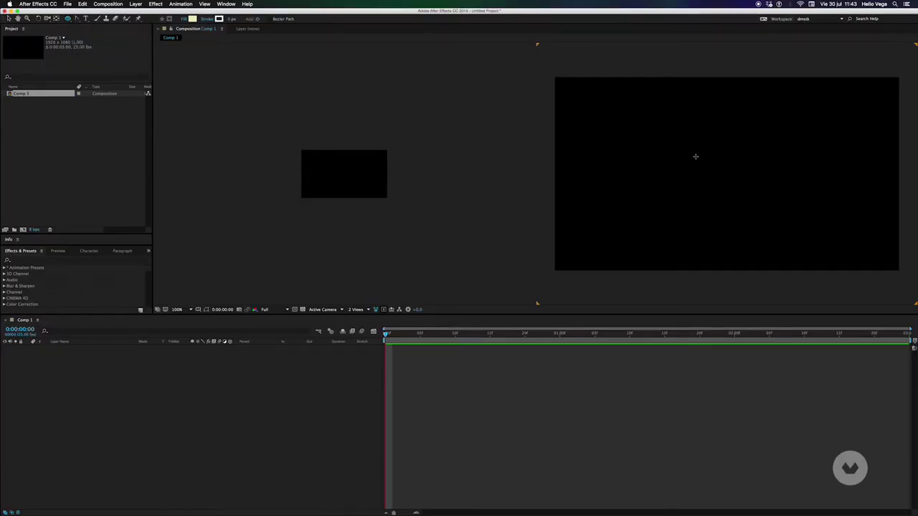
drag(695, 156, 750, 198)
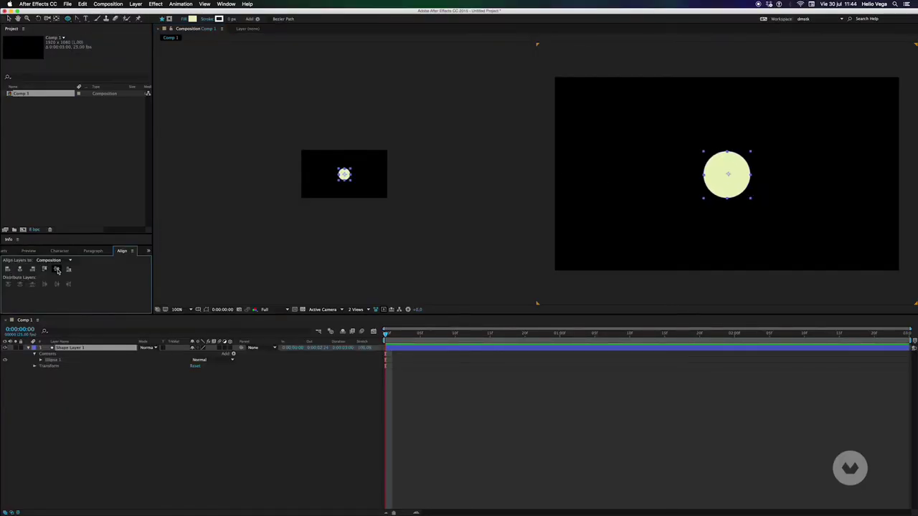
- Add Camera 1 to the circle composition
right_click(55, 396)
mouse_move(86, 400)
click(155, 432)
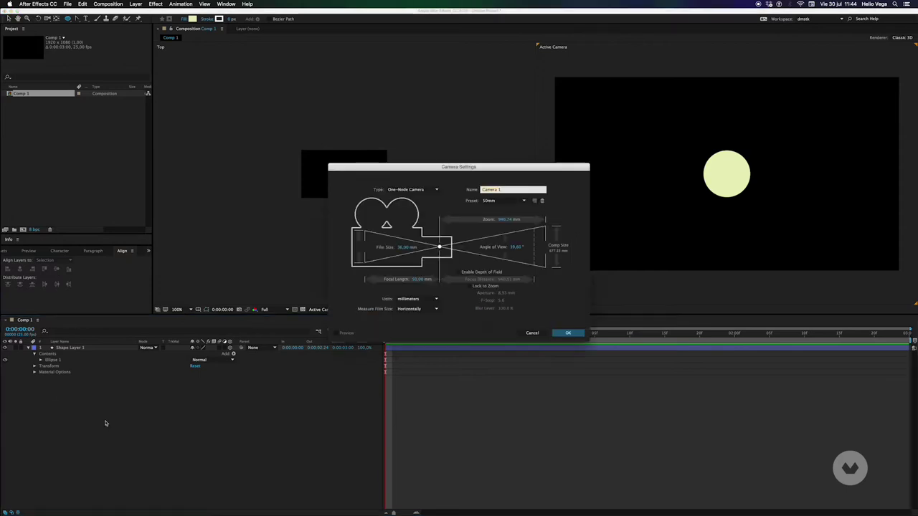
click(570, 335)
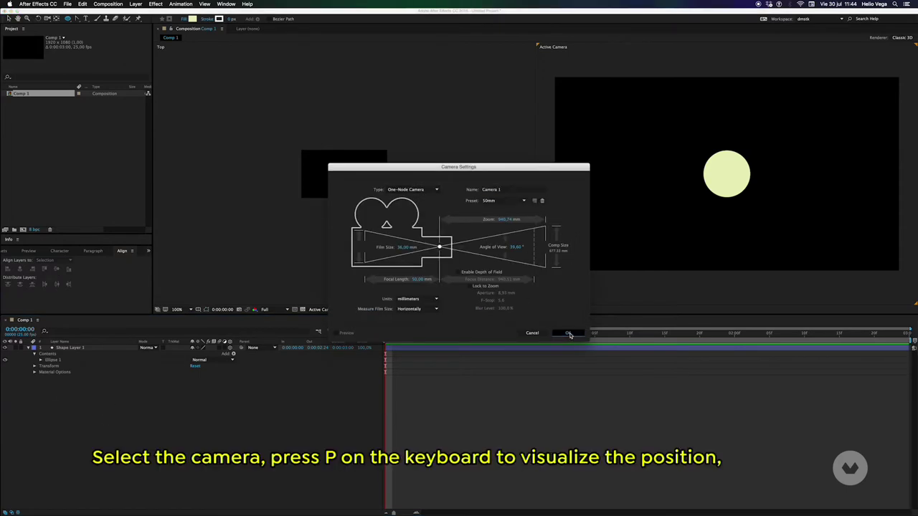
- Push the camera toward the circle at one second, split its Position into X/Y/Z, and preview
key(p)
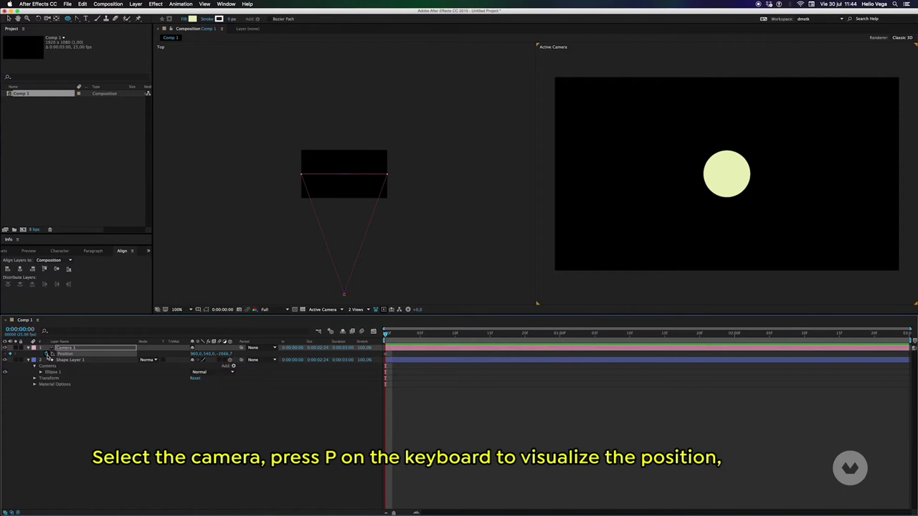
click(560, 334)
drag(344, 293, 349, 287)
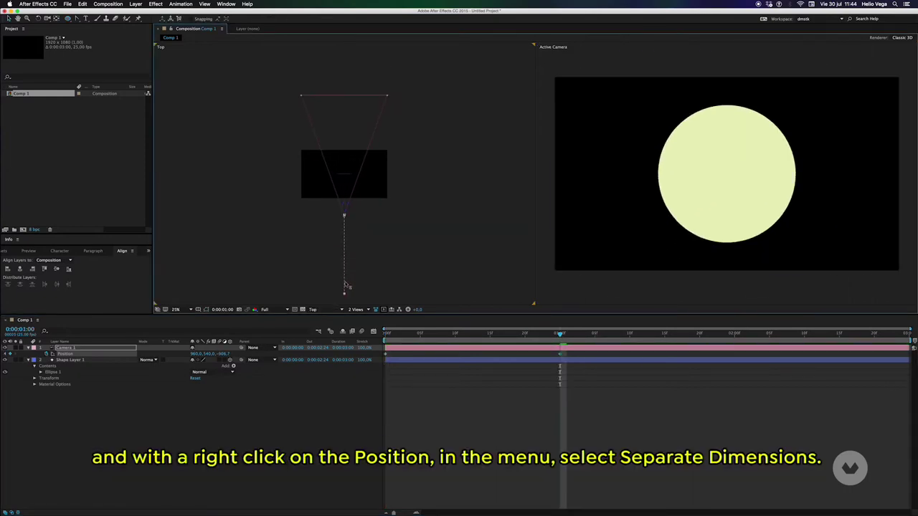
right_click(66, 353)
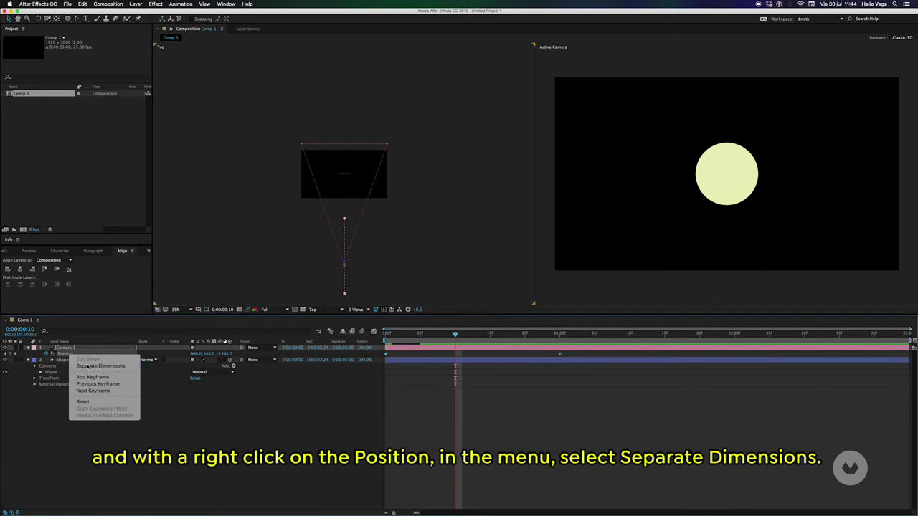
click(93, 366)
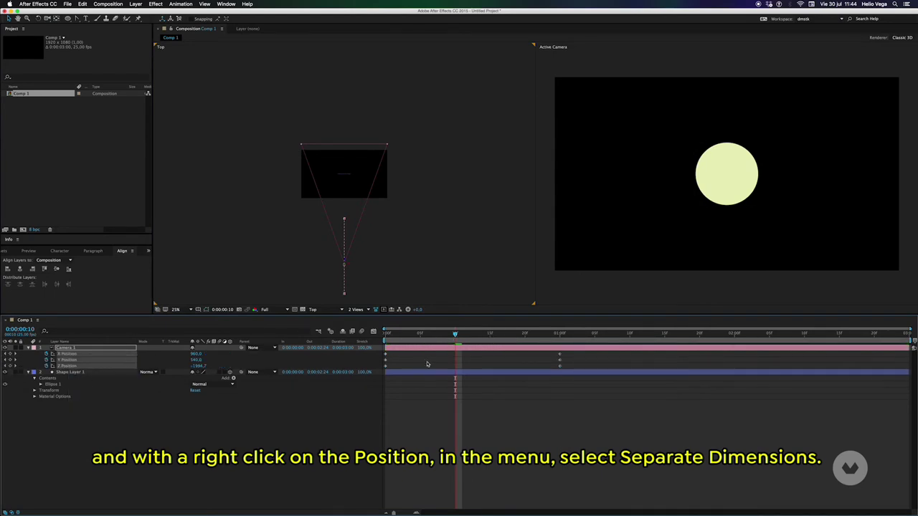
drag(455, 334, 455, 334)
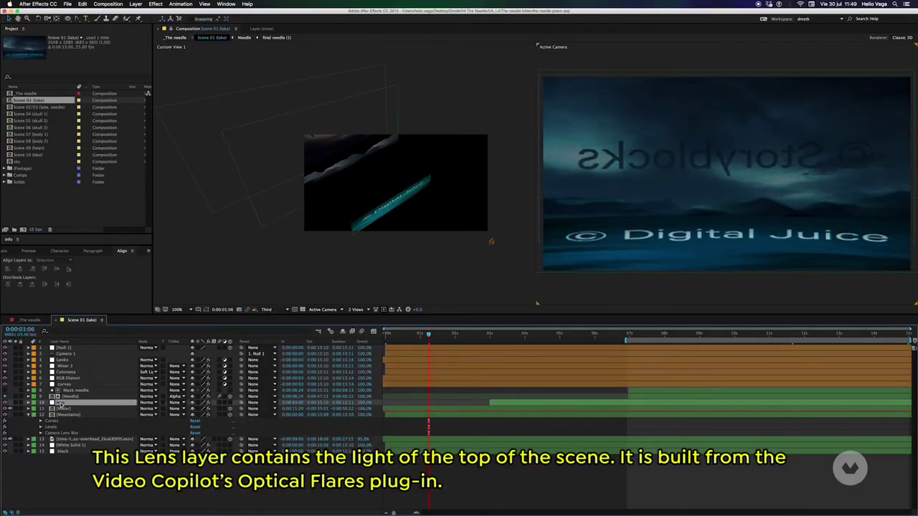
click(60, 403)
- Show the Lens layer's Optical Flares effect and open its editor options
key(e)
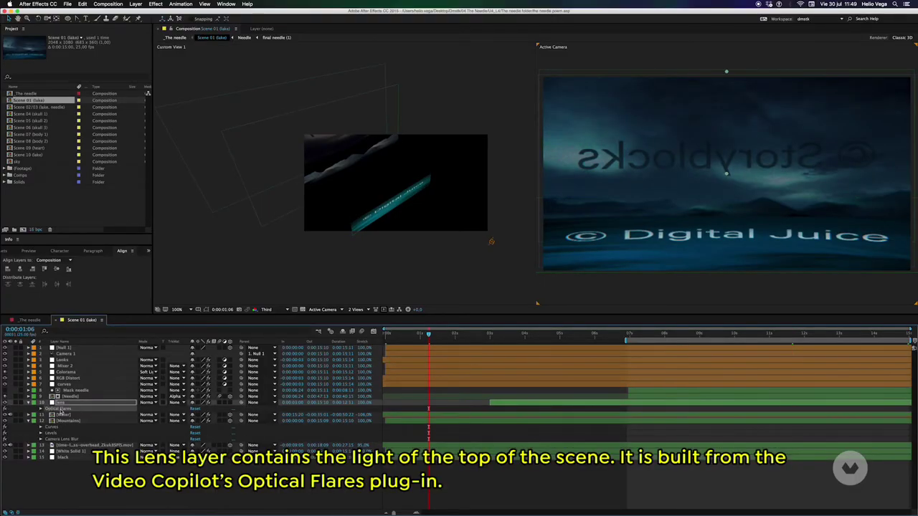
double_click(57, 409)
click(36, 59)
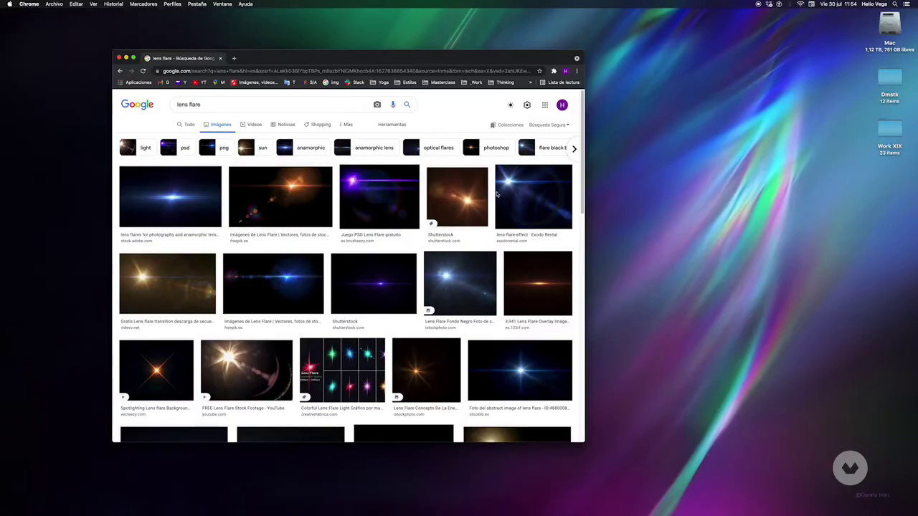
- Save a lens flare reference image from Google Images to disk as 10.jpeg
click(455, 187)
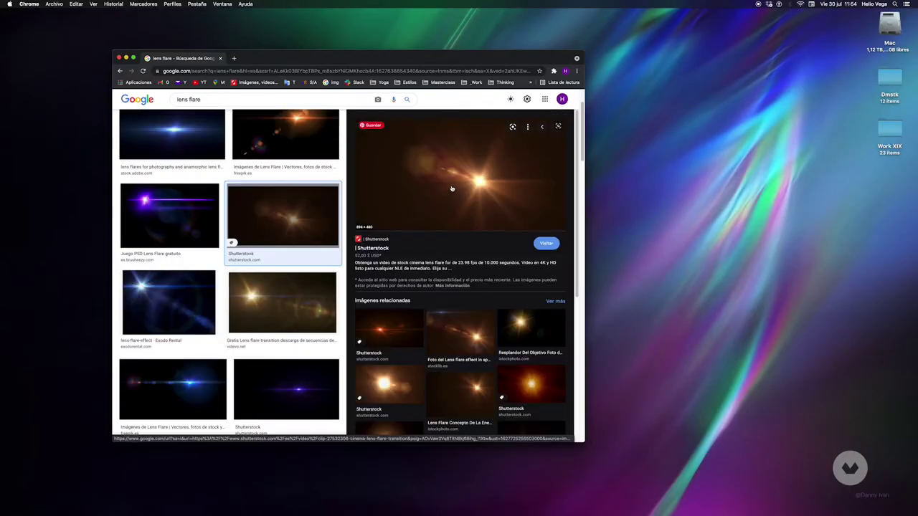
right_click(452, 189)
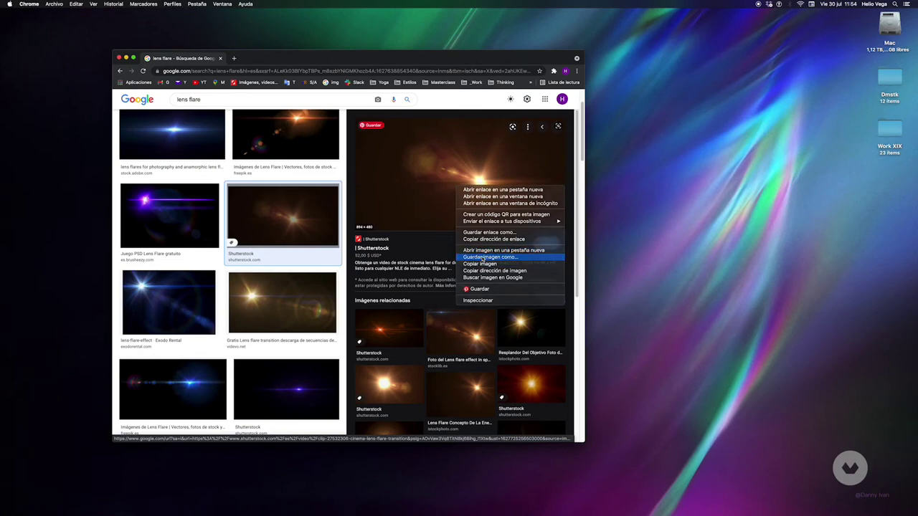
click(485, 258)
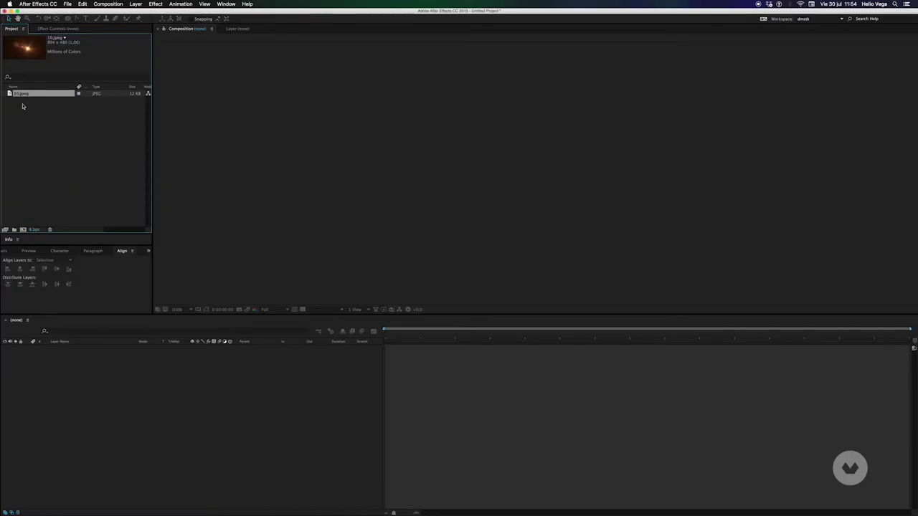
- Create an HDTV 1080 25 composition and add 10.jpeg to it as a layer
click(22, 229)
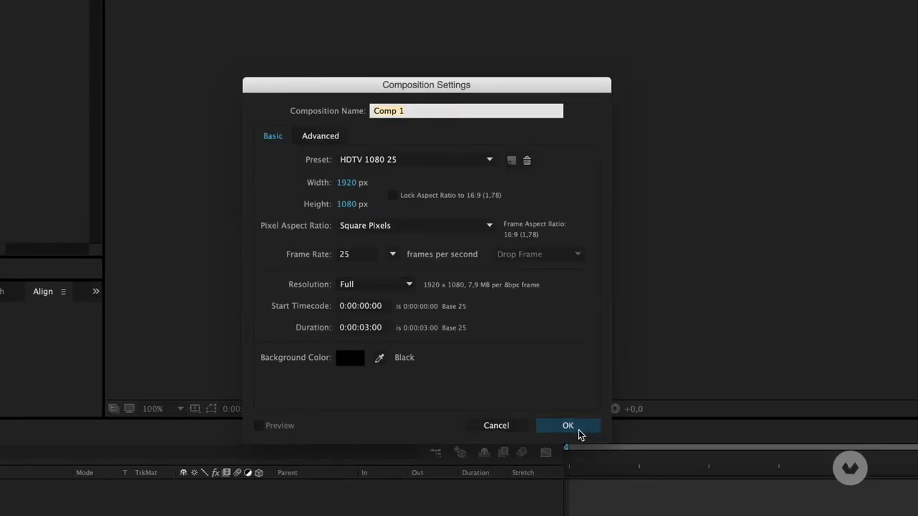
click(578, 428)
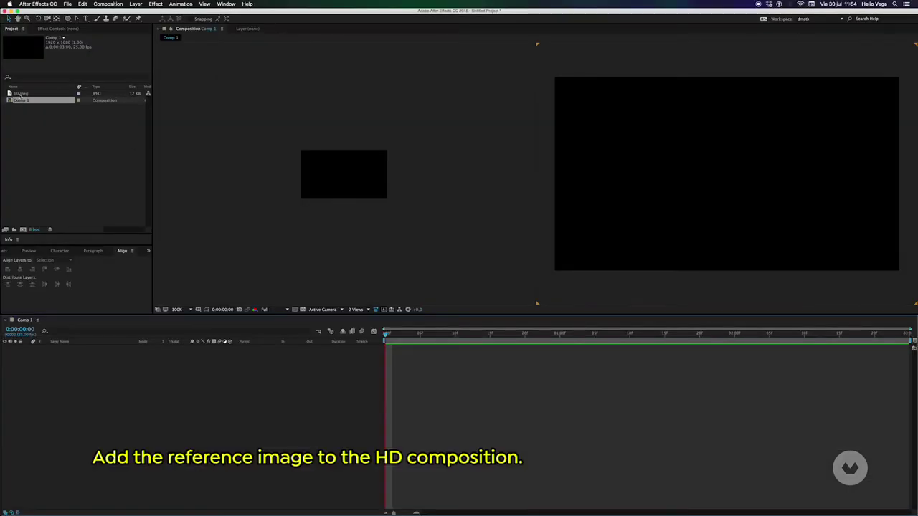
click(19, 95)
drag(60, 377, 60, 380)
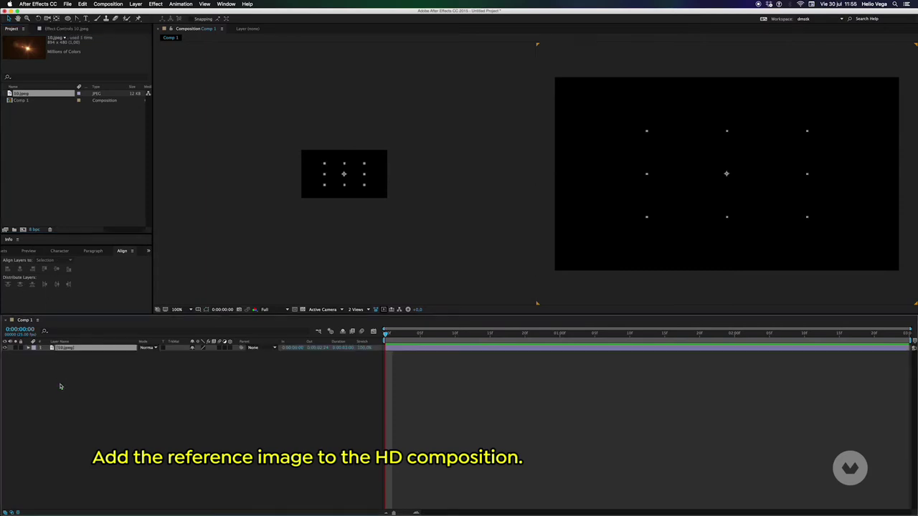
- Switch the viewer to 1 View and scale the 10.jpeg layer to 217%
click(357, 309)
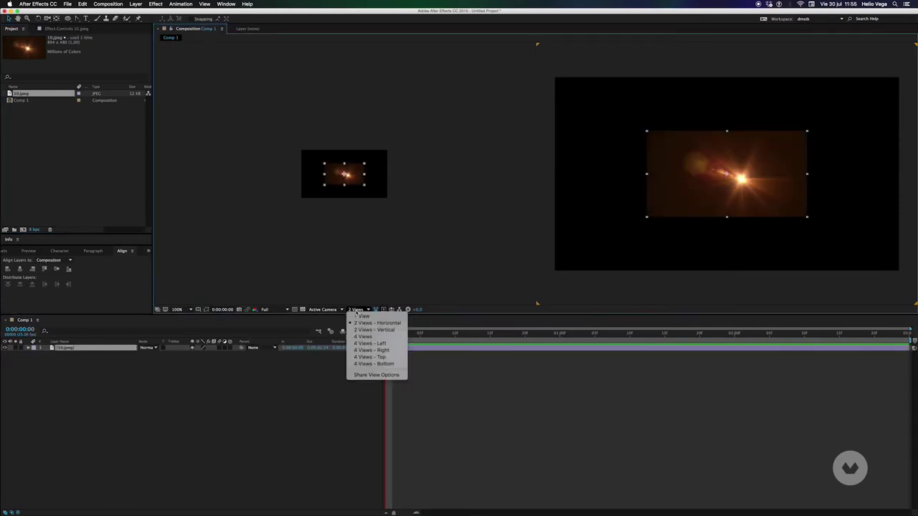
click(368, 322)
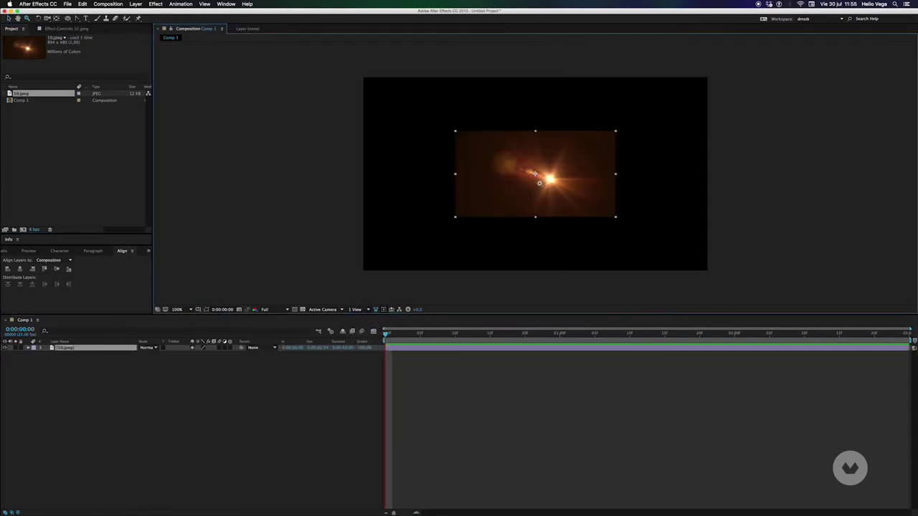
scroll(542, 185, up, 2)
key(s)
key(s)
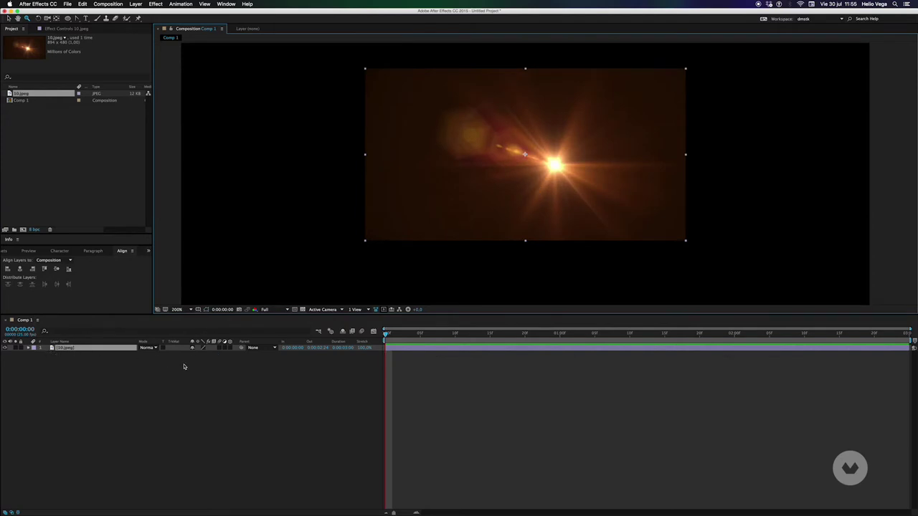
key(s)
drag(203, 353, 306, 354)
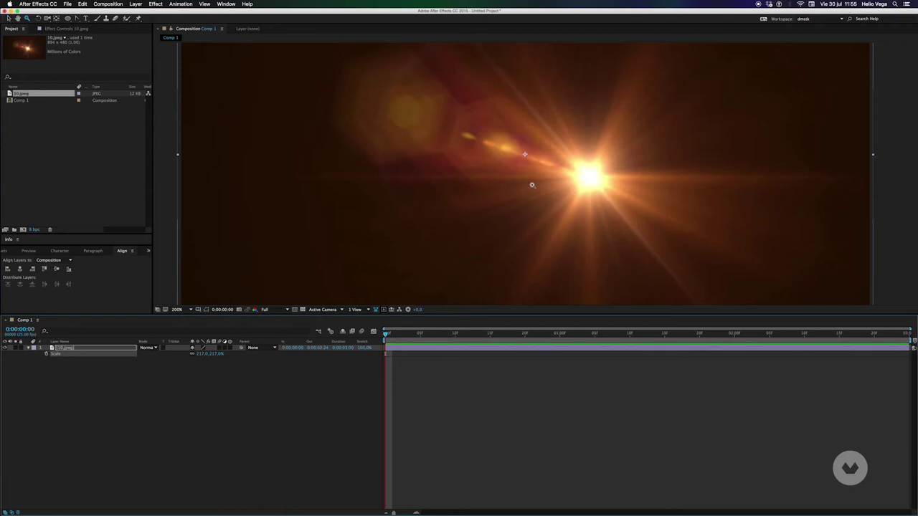
scroll(535, 180, down, 2)
scroll(536, 180, up, 1)
scroll(494, 179, down, 1)
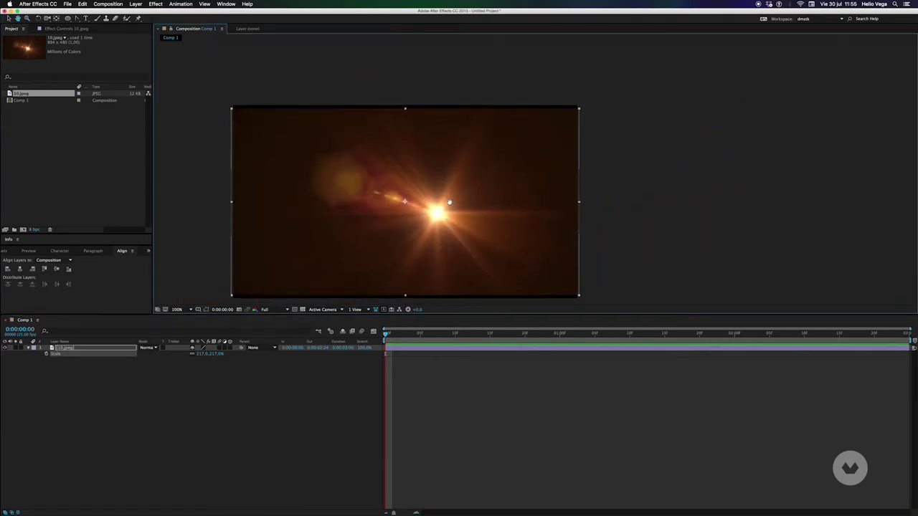
click(82, 385)
right_click(58, 370)
- Create a new white solid layer and hide it to see the flare beneath
mouse_move(72, 374)
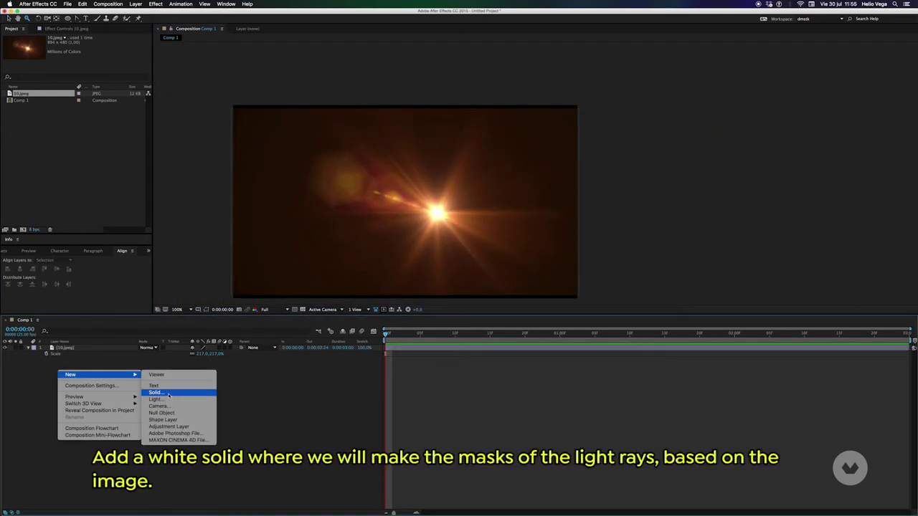
click(168, 395)
key(Return)
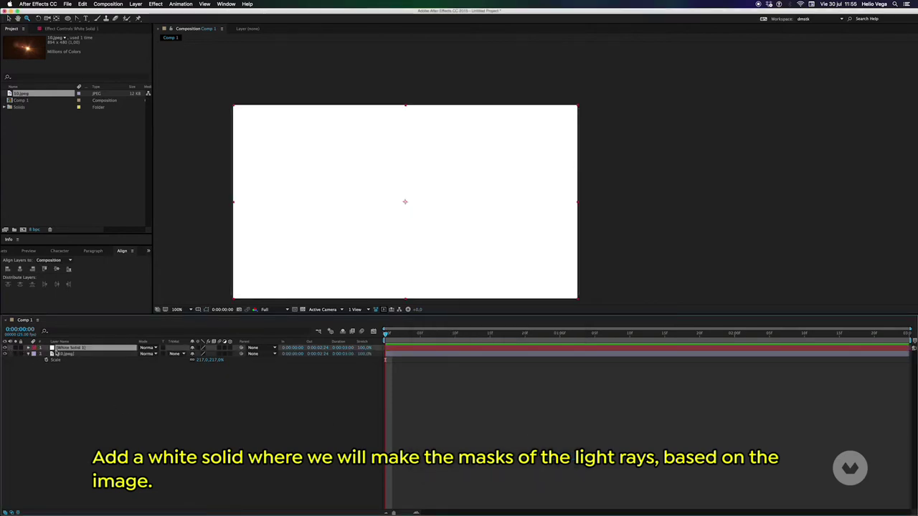
click(6, 348)
scroll(423, 208, up, 1)
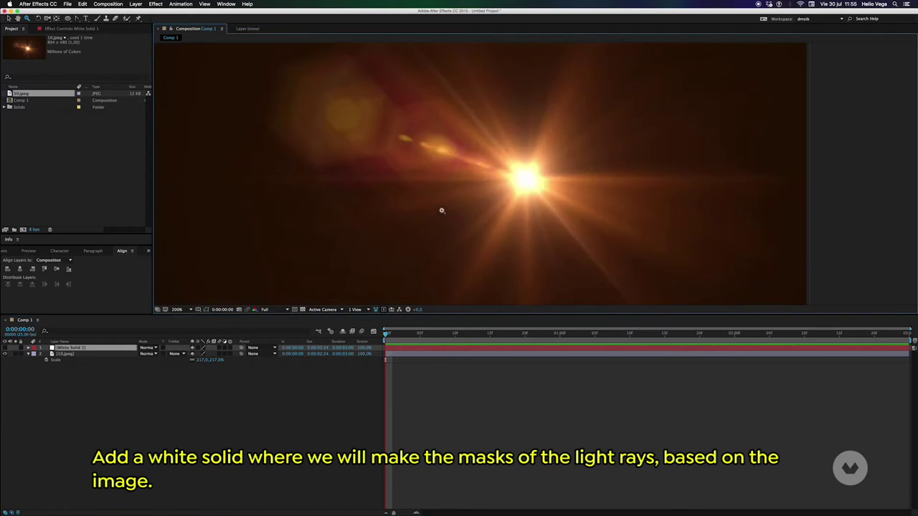
- Draw a closed Pen mask on the white solid around the central light
click(76, 18)
click(100, 18)
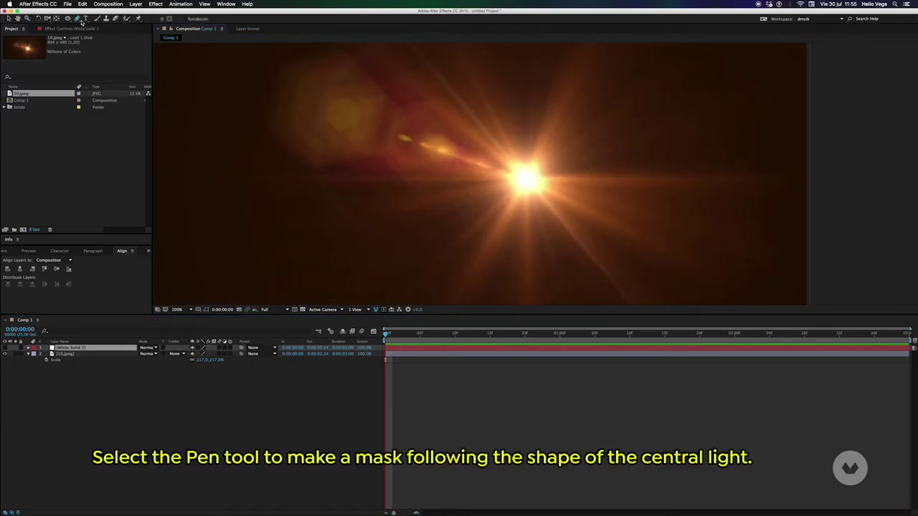
click(518, 158)
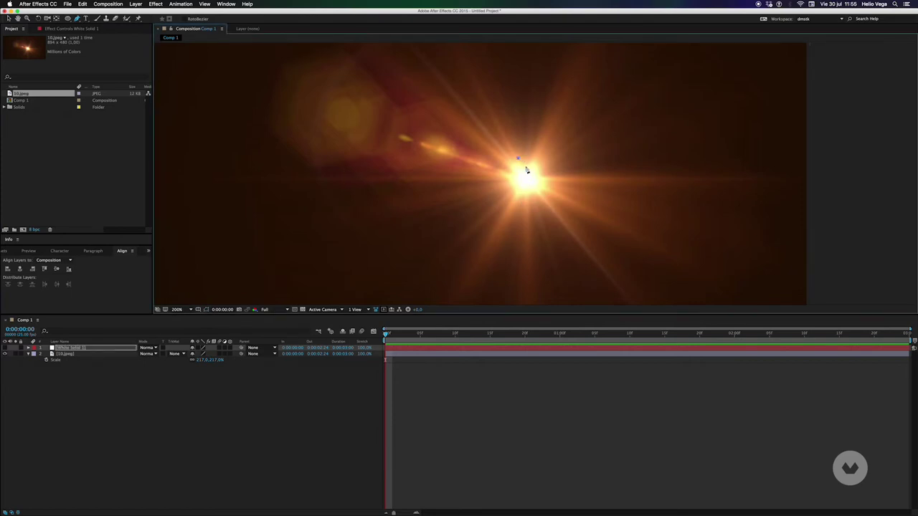
click(528, 169)
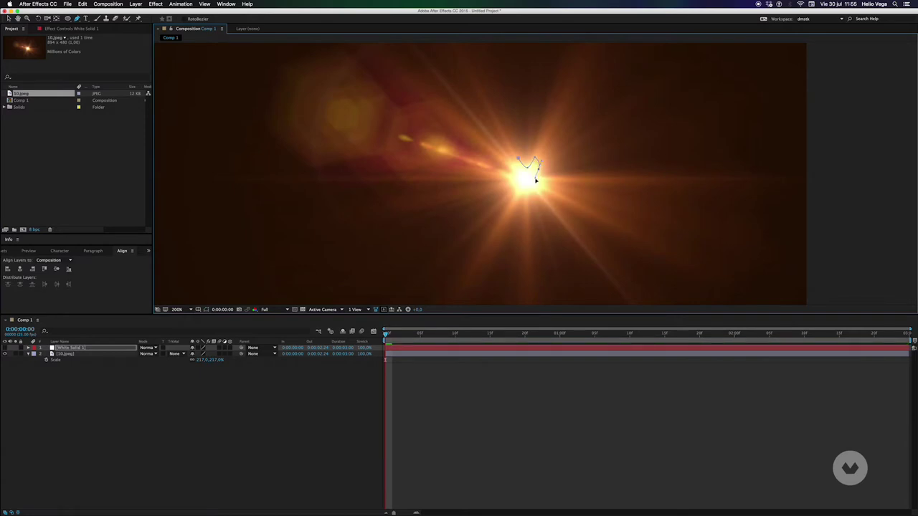
click(535, 180)
click(548, 181)
click(535, 193)
click(515, 190)
click(512, 177)
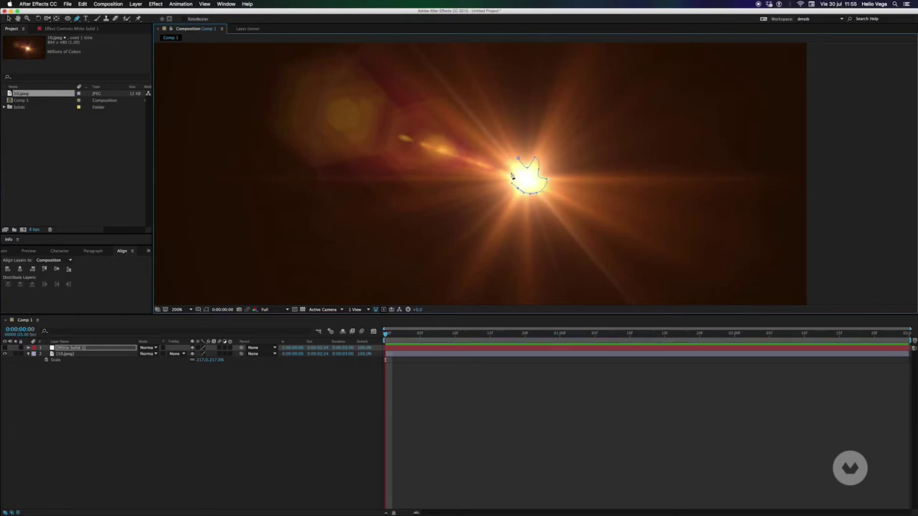
click(515, 163)
click(522, 159)
- Set the mask feather to 23 pixels and duplicate the masked White Solid 1
key(m)
key(m)
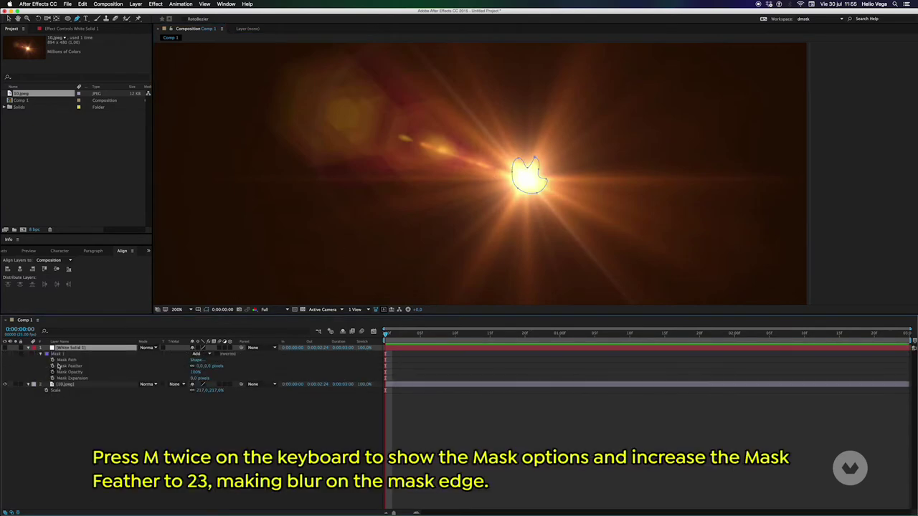
click(208, 367)
text(23)
key(Return)
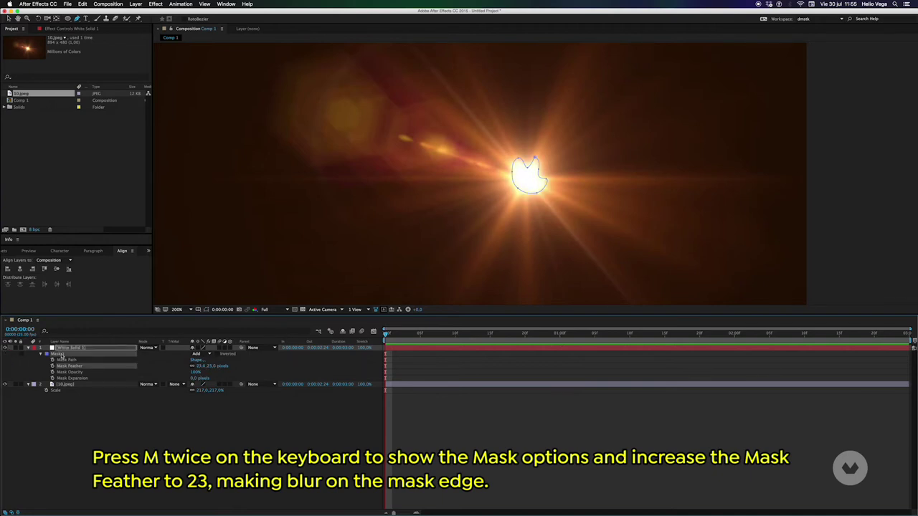
click(79, 348)
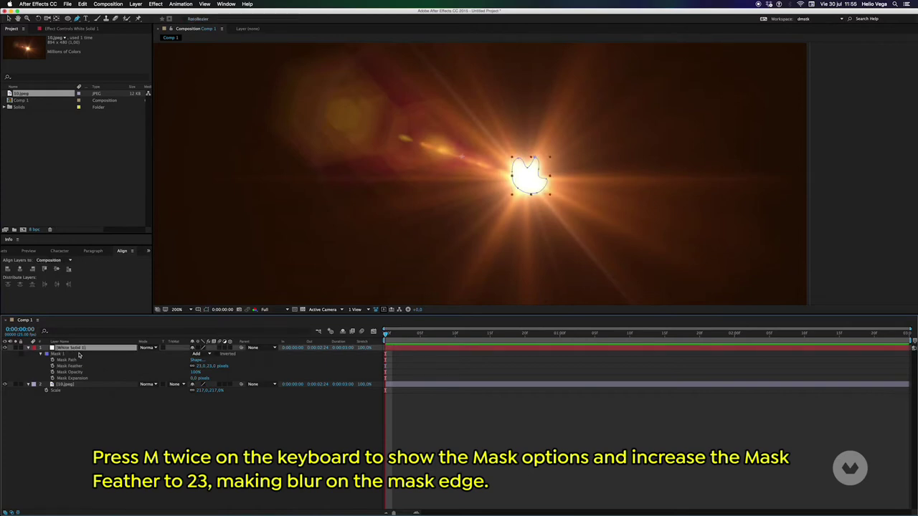
key(ctrl+d)
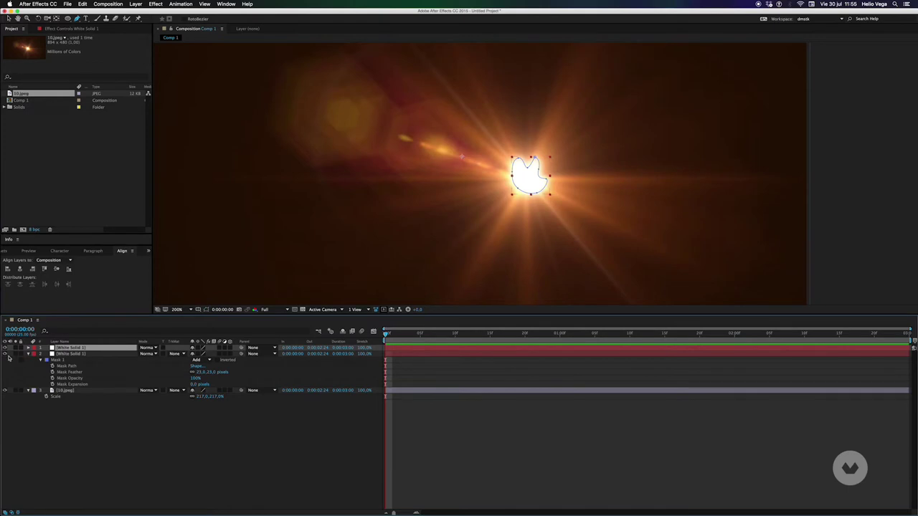
- Set the 10.jpeg layer's opacity to 50%
click(54, 389)
key(t)
click(194, 396)
text(50)
key(Return)
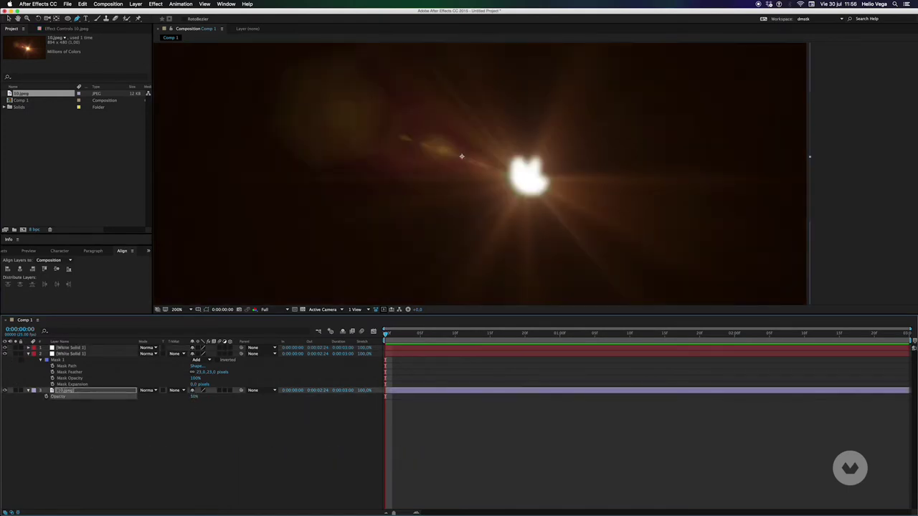
- Draw a triangular Pen mask on the top White Solid 1 from the light centre
scroll(463, 225, down, 2)
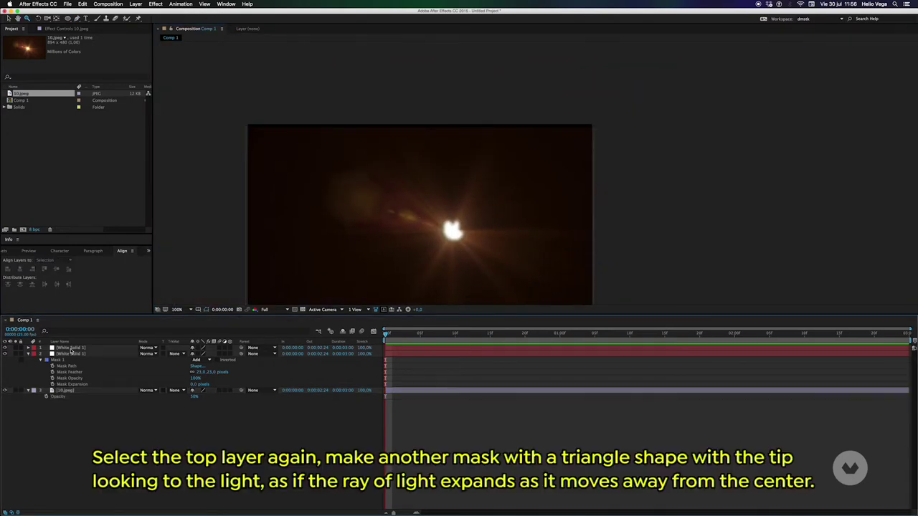
click(70, 348)
click(77, 18)
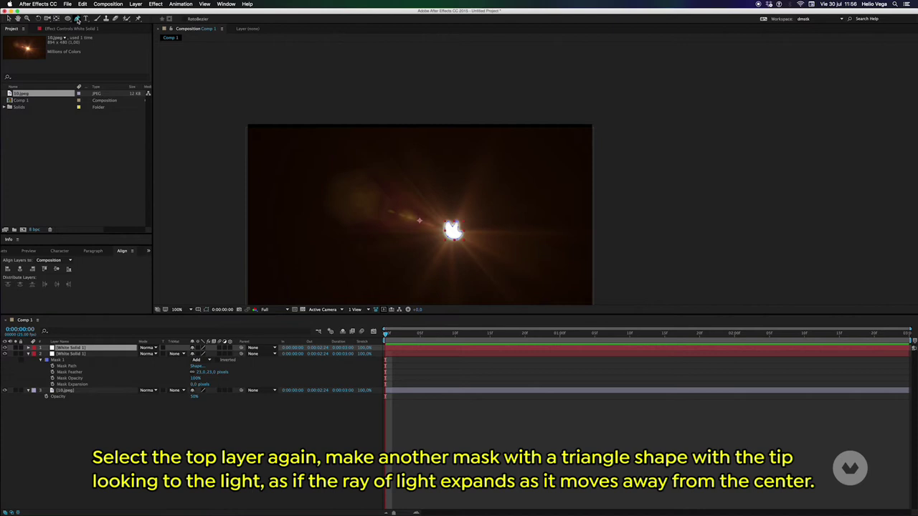
click(454, 231)
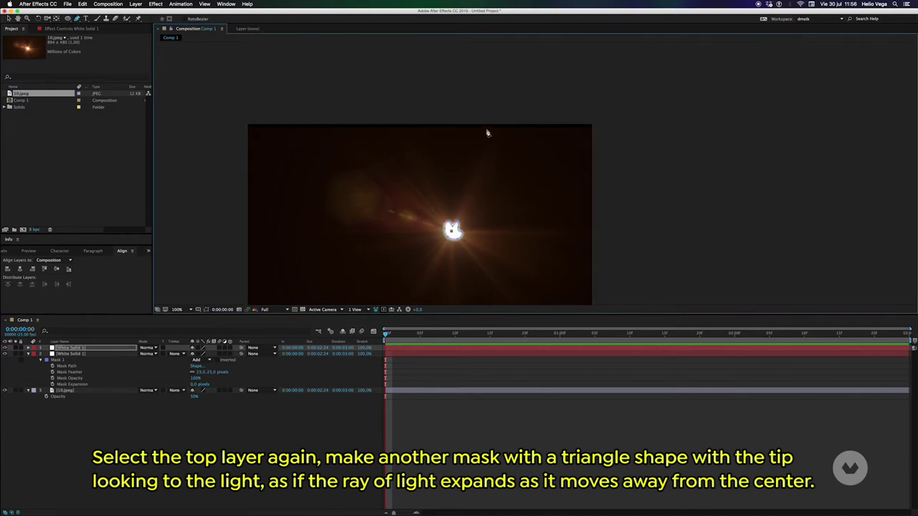
click(545, 147)
click(453, 232)
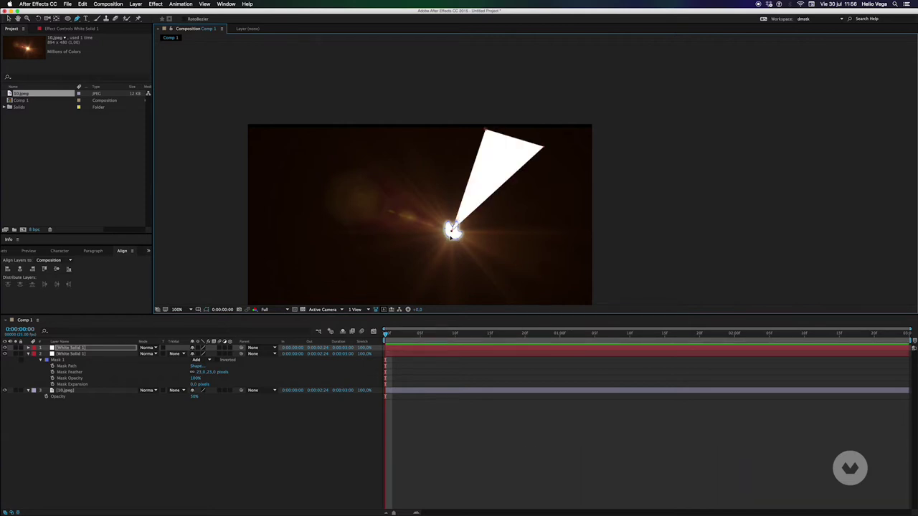
- Set Mask 2's feather to 51 pixels
key(m)
key(m)
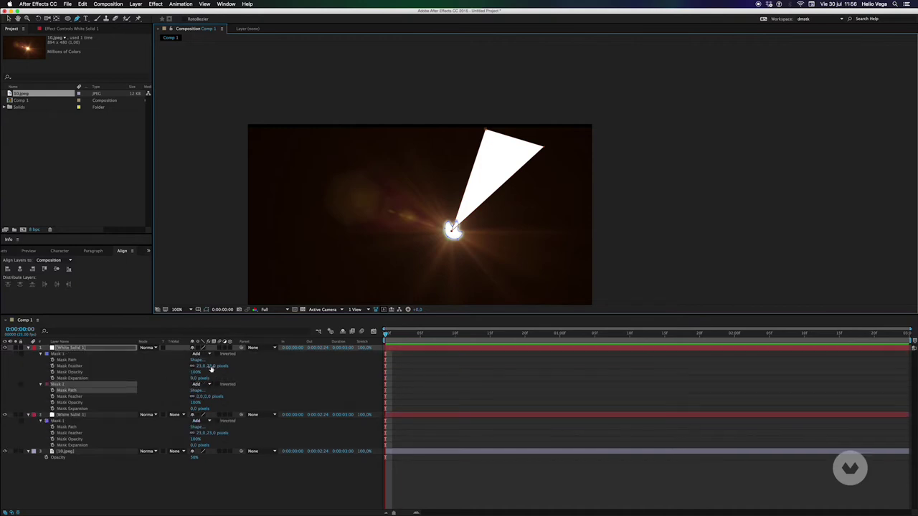
click(204, 396)
text(51)
key(Return)
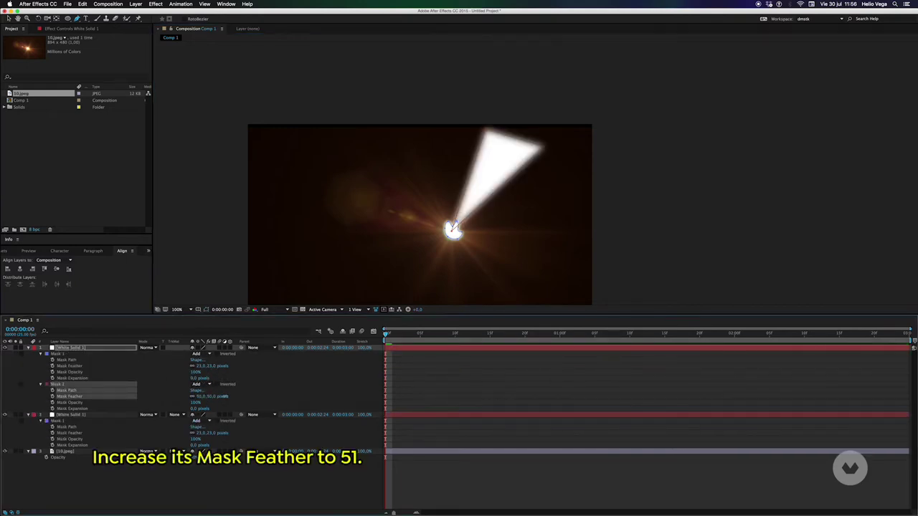
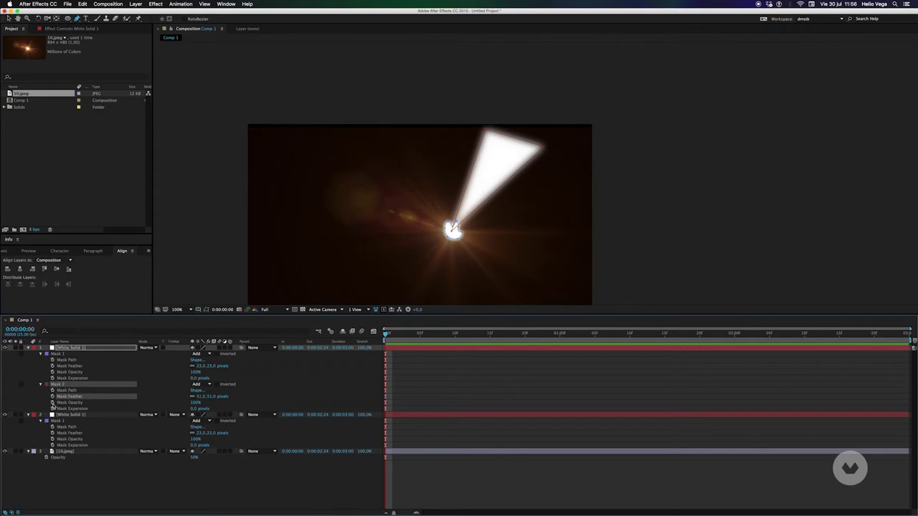
- Delete the top solid's Mask 1 and draw a new oval mask over the beam's far end
click(57, 354)
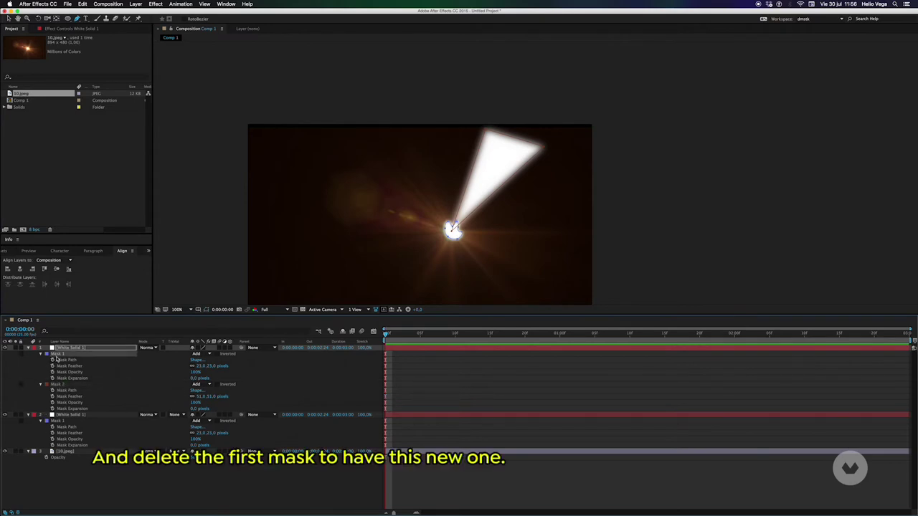
key(Delete)
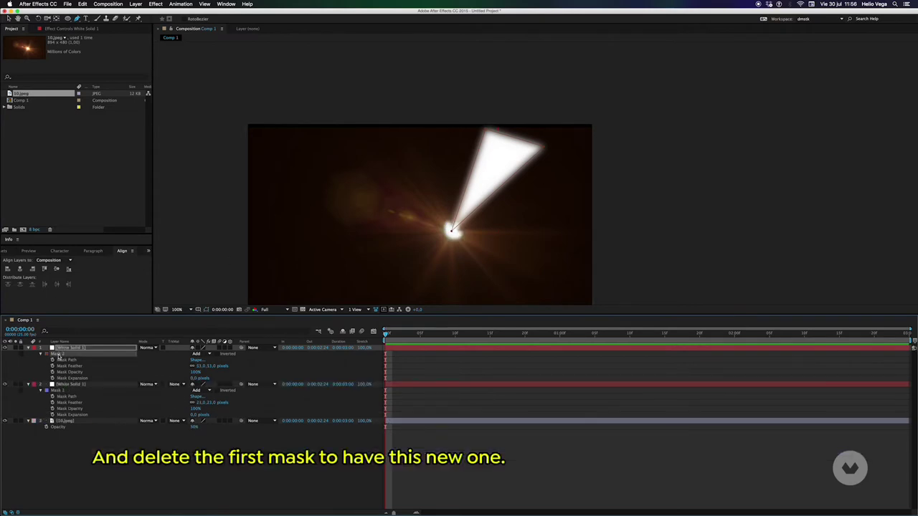
click(68, 19)
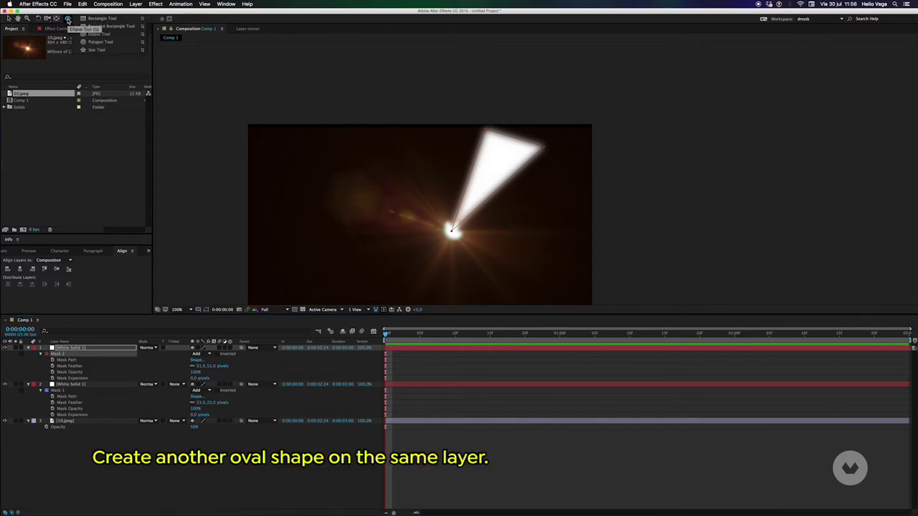
click(93, 34)
mouse_move(532, 129)
mouse_down()
mouse_move(586, 161)
mouse_move(569, 164)
mouse_up()
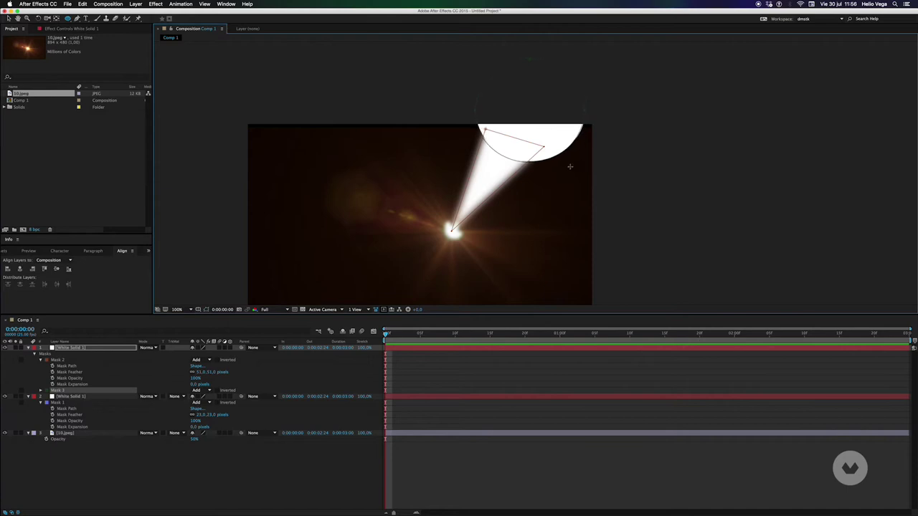
- Set Mask 3 to Subtract with a Mask Feather of 300 pixels
click(198, 391)
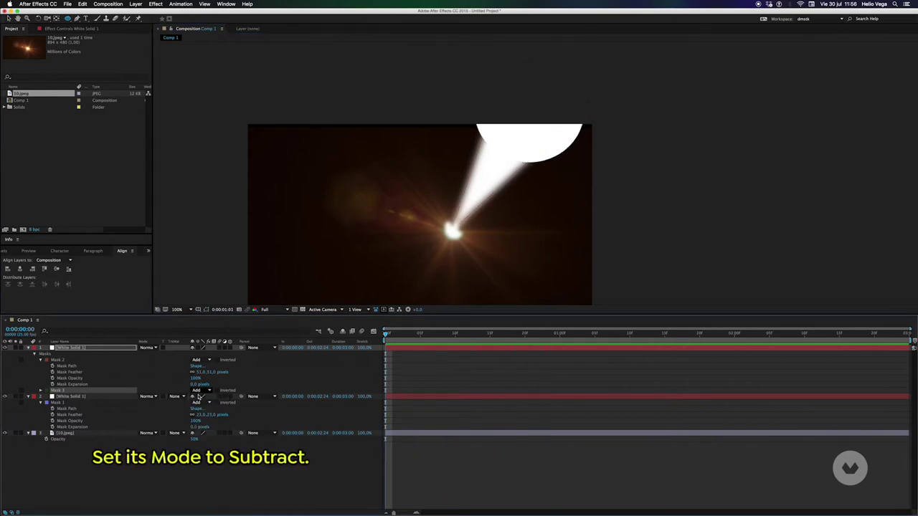
click(200, 391)
click(202, 411)
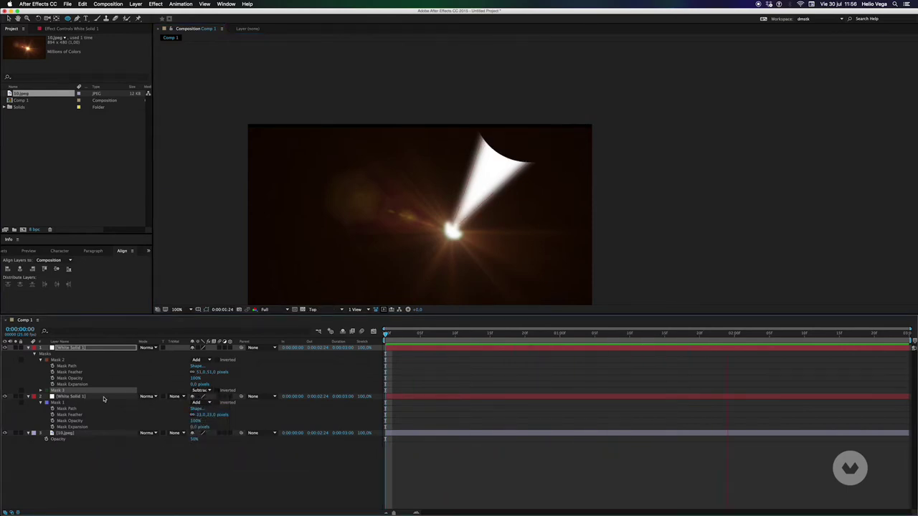
click(41, 390)
drag(204, 402, 279, 393)
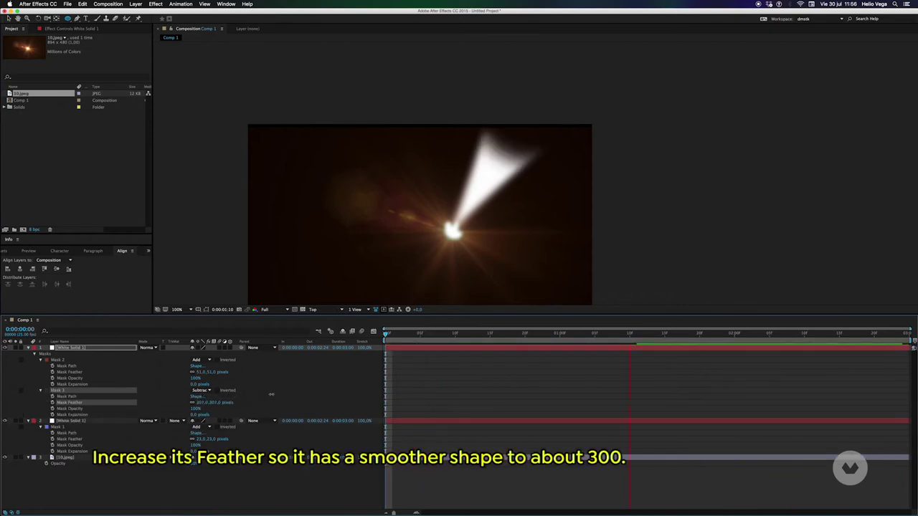
click(215, 402)
text(00)
key(Return)
- At frame 5, move the oval mask down, widen it across the beam and tilt it to match
click(420, 335)
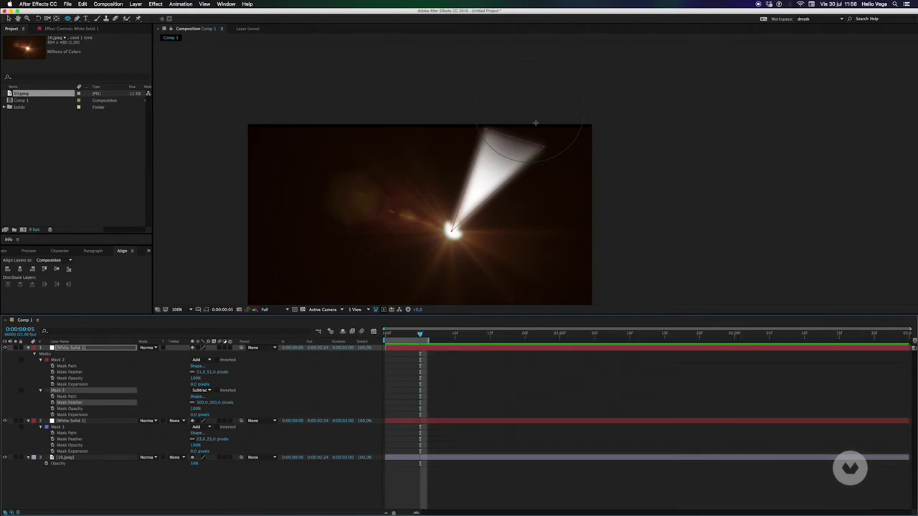
double_click(529, 61)
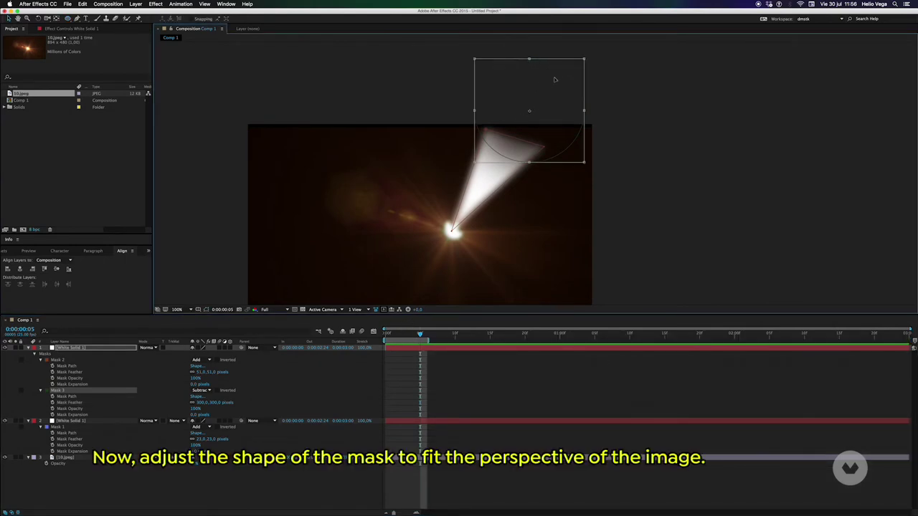
drag(555, 80, 548, 96)
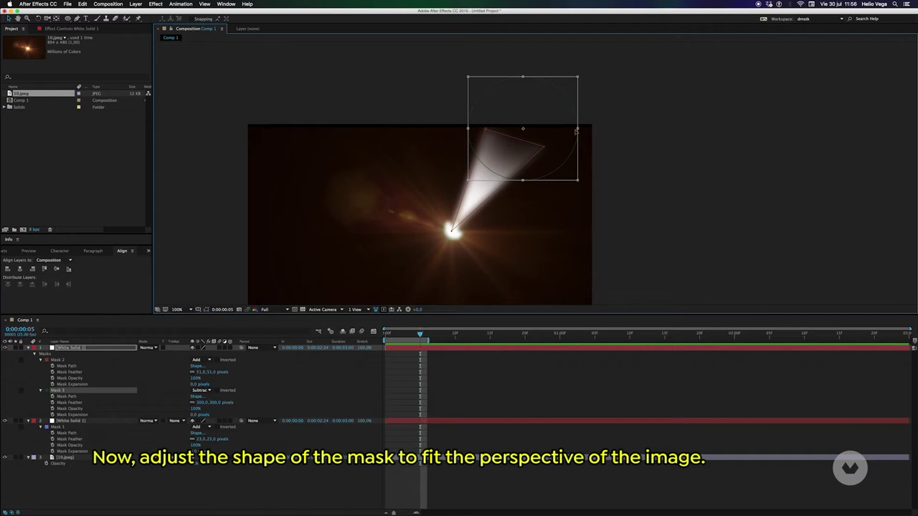
mouse_move(578, 128)
mouse_down()
mouse_move(746, 148)
mouse_move(733, 262)
mouse_up()
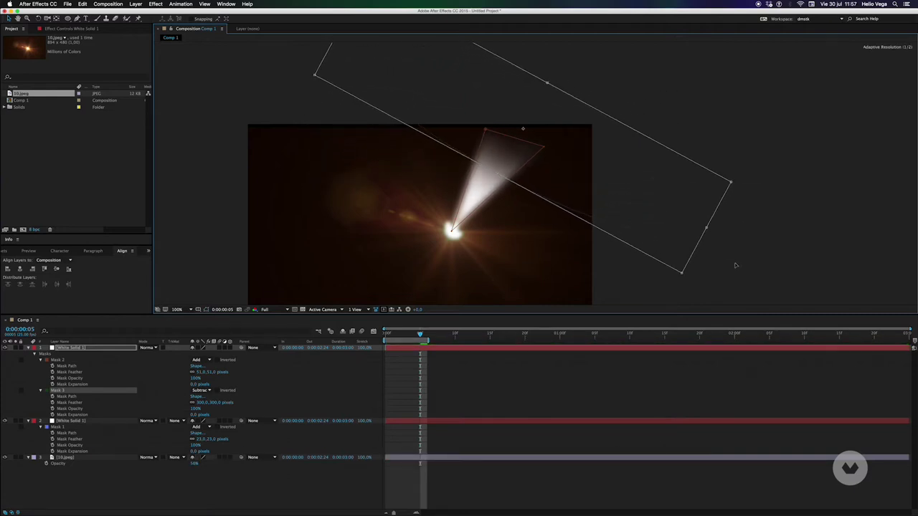
drag(547, 82, 549, 113)
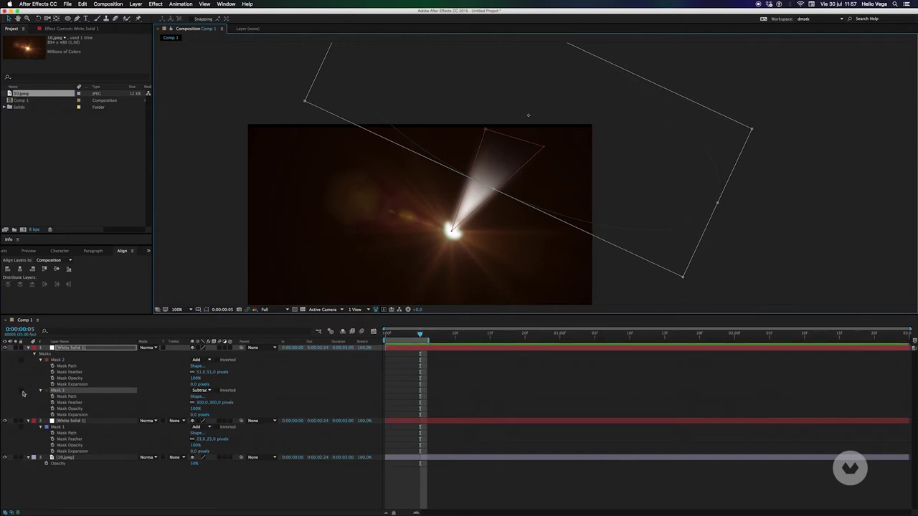
click(28, 348)
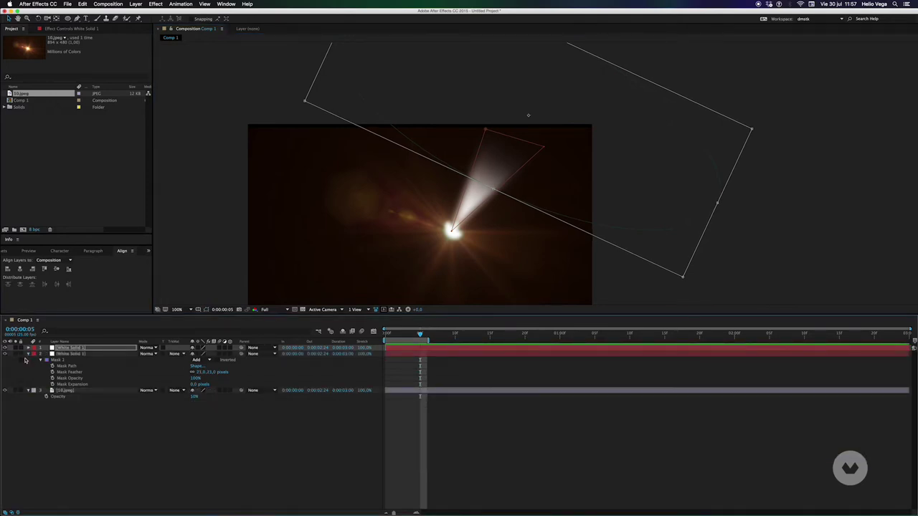
- Move the top beam layer's anchor point to the light's centre
click(28, 354)
click(29, 389)
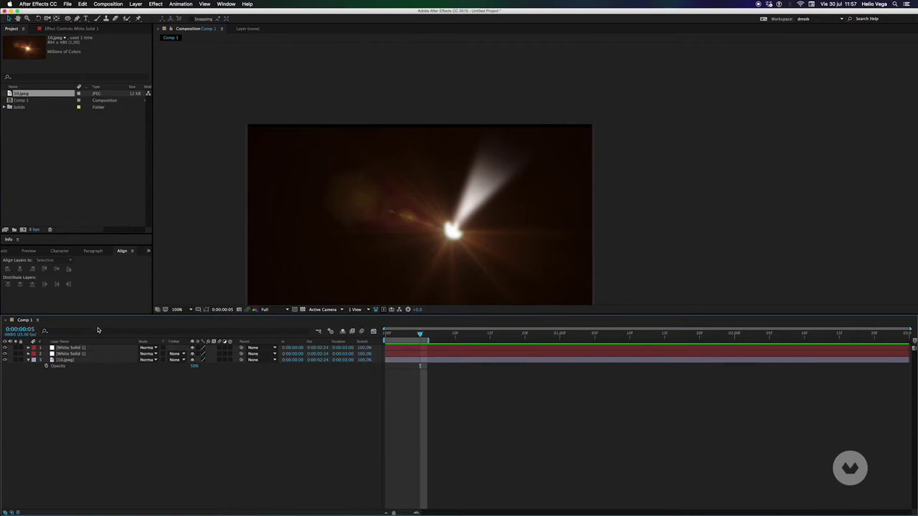
click(71, 349)
key(y)
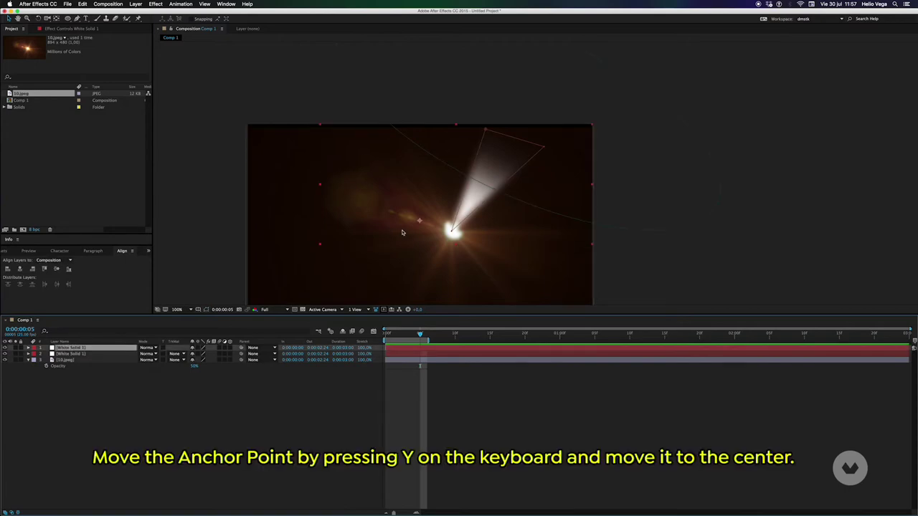
drag(418, 227, 450, 230)
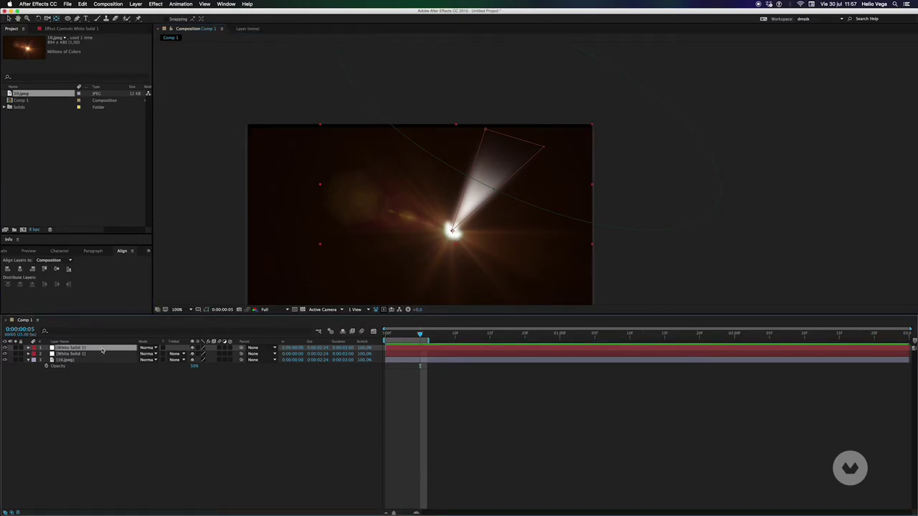
- Duplicate the beam twice, rotating the copies to 78° and about 172°
key(ctrl+d)
key(r)
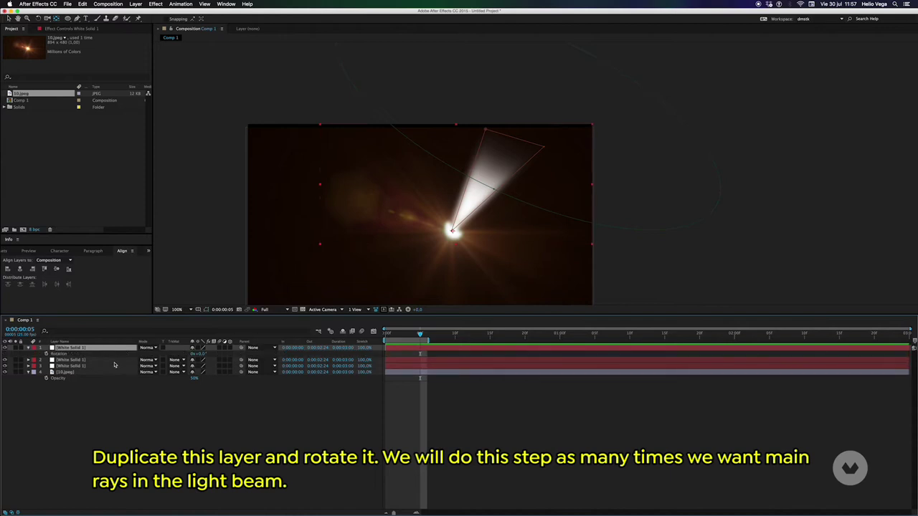
drag(201, 355, 232, 353)
click(84, 349)
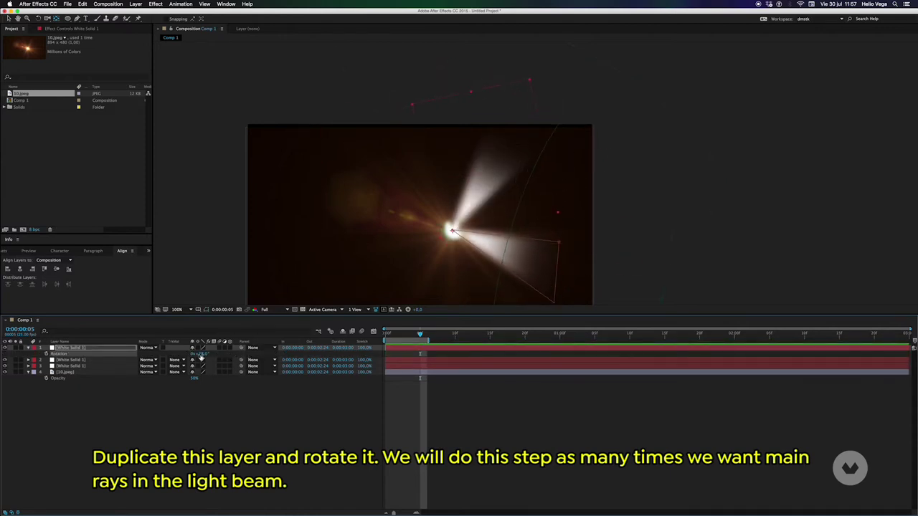
key(ctrl+d)
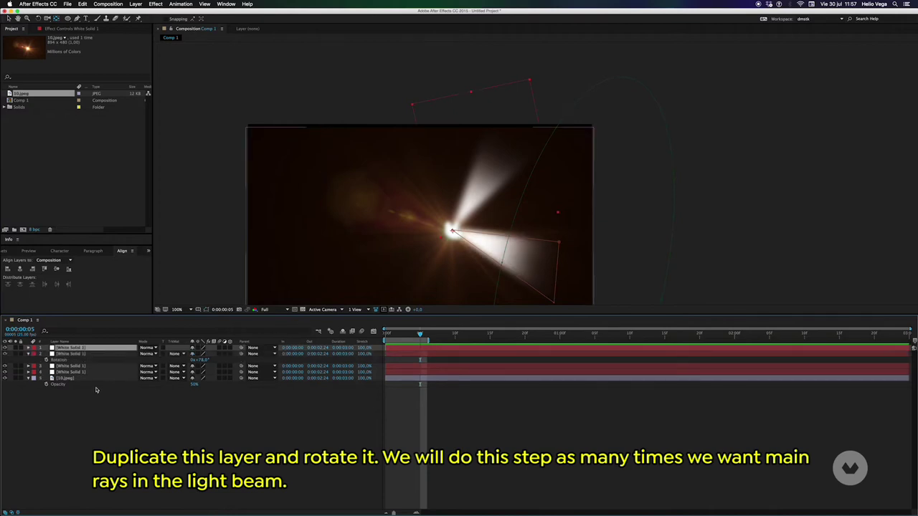
key(r)
drag(200, 354, 215, 354)
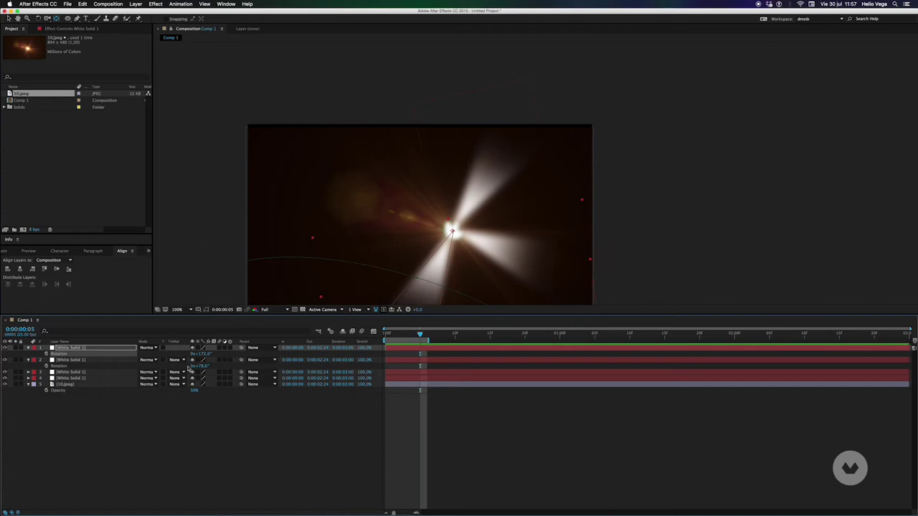
- Add two more beam copies rotated to about 248° and 296°
click(72, 351)
key(ctrl+d)
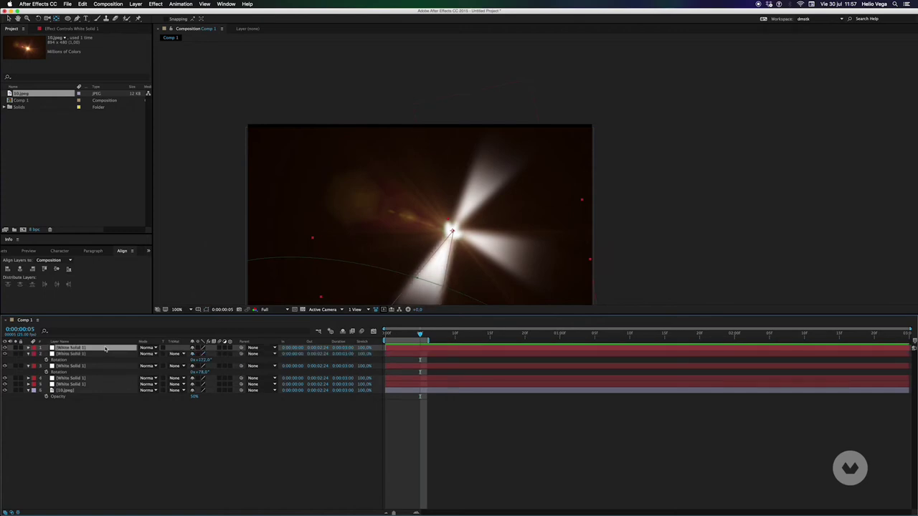
drag(201, 353, 201, 365)
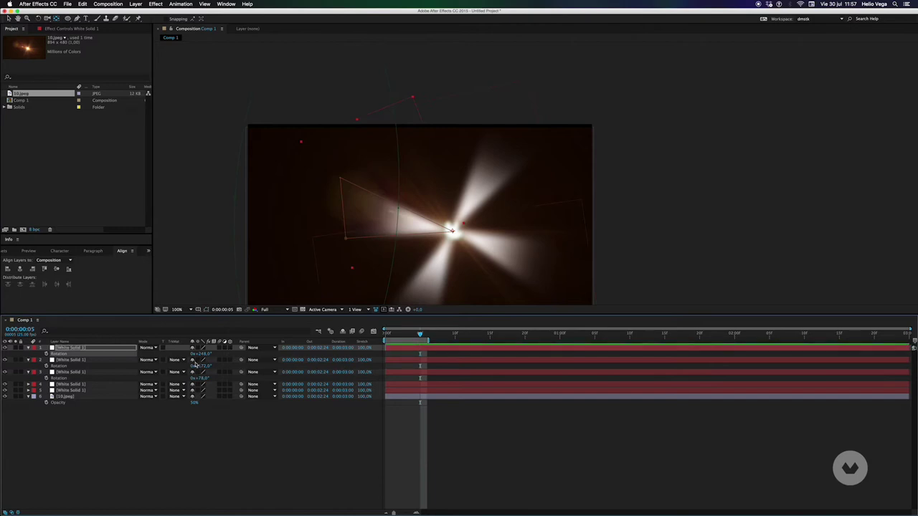
click(80, 348)
key(ctrl+d)
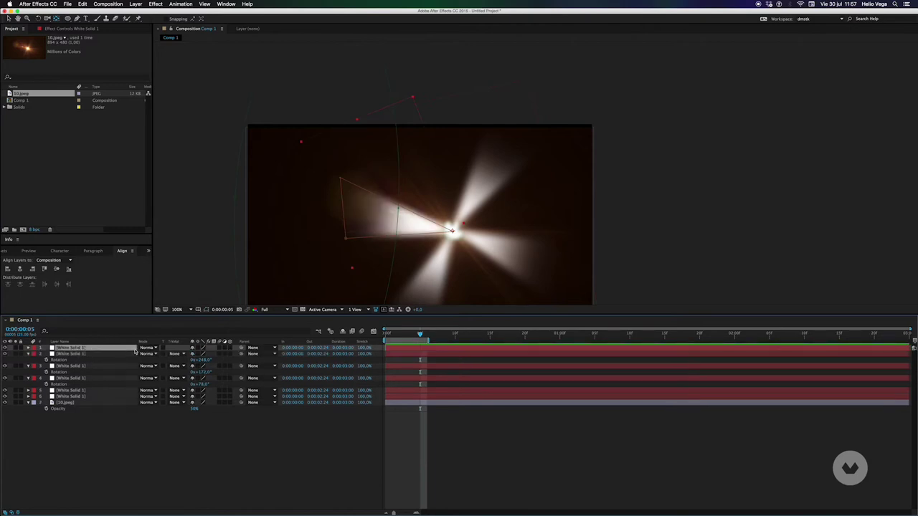
drag(205, 356, 218, 353)
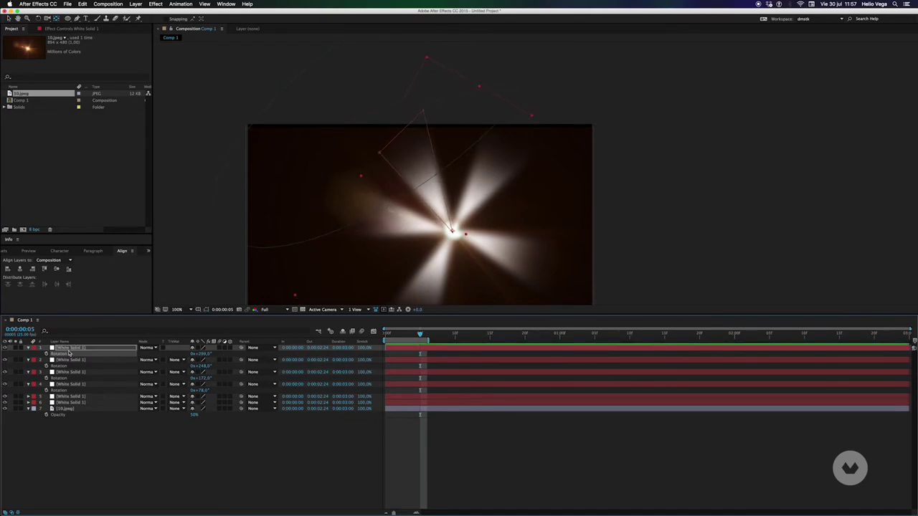
- Duplicate the top beam and scale the copy to a slim 29 × 147% ray
key(ctrl+d)
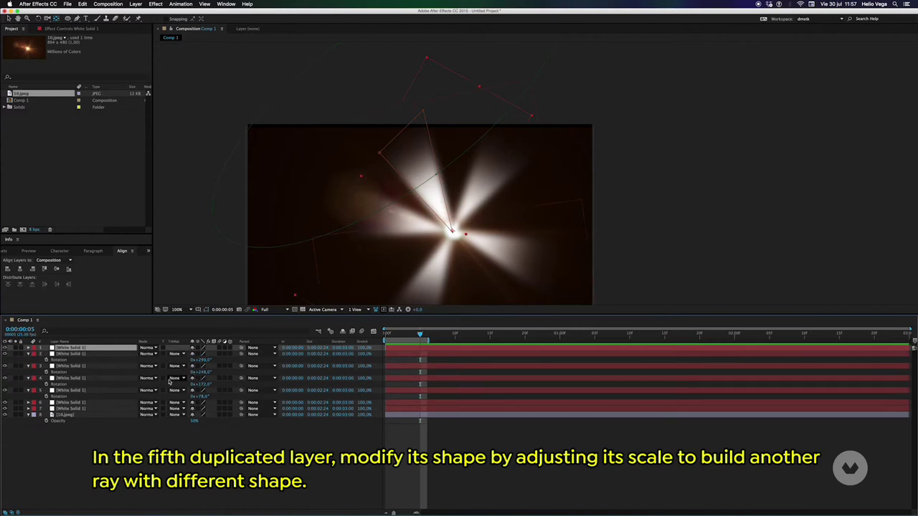
key(s)
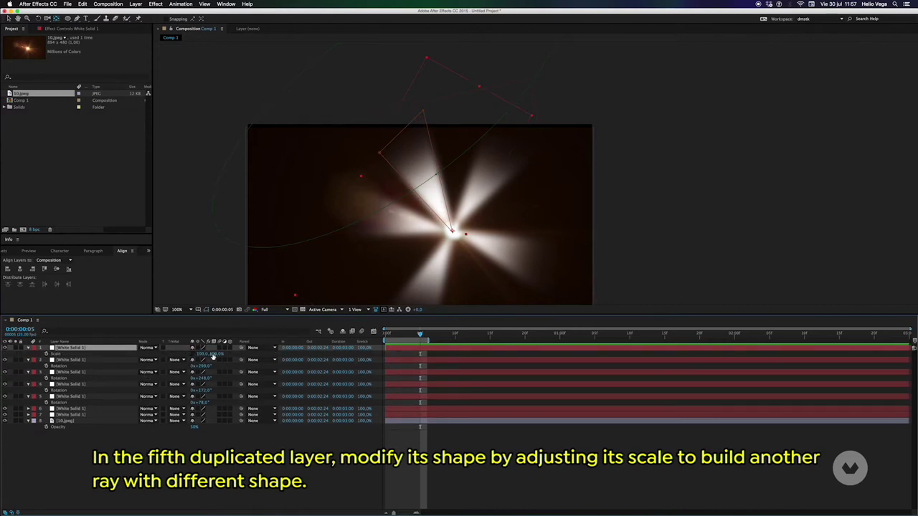
drag(215, 353, 204, 361)
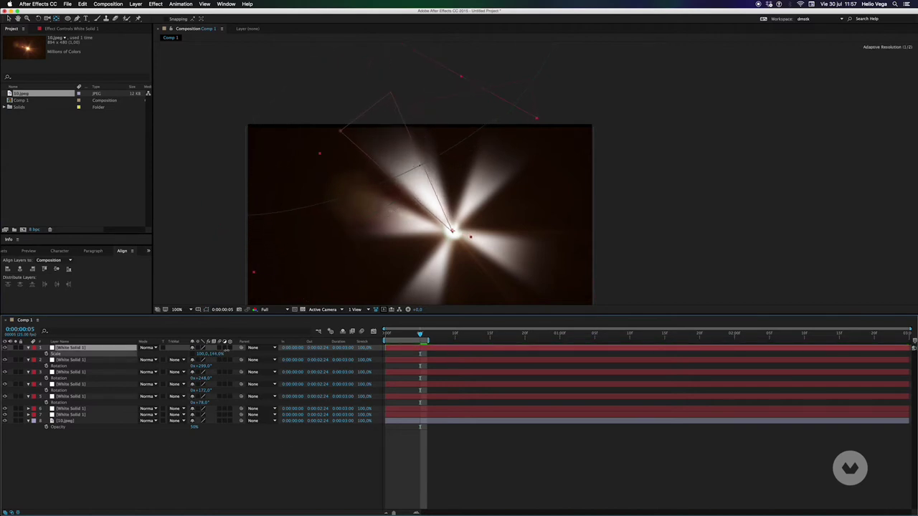
drag(214, 357, 177, 353)
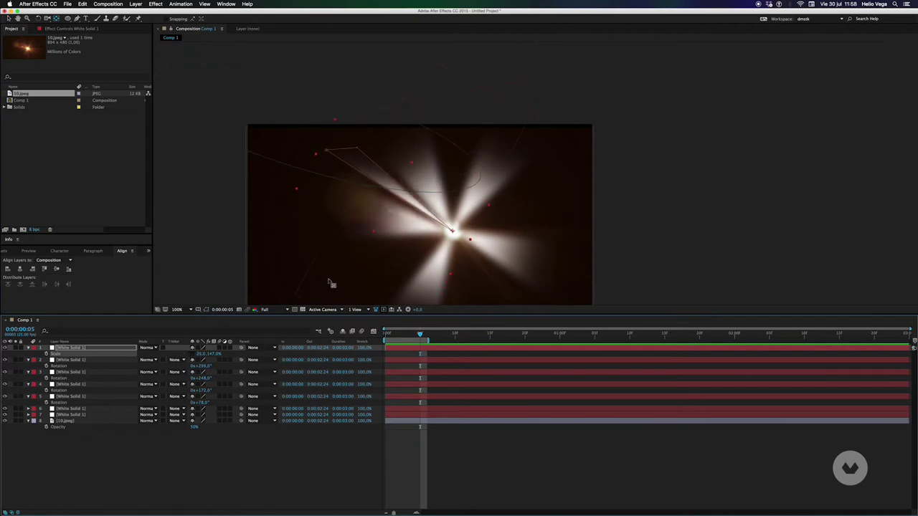
drag(357, 151, 345, 117)
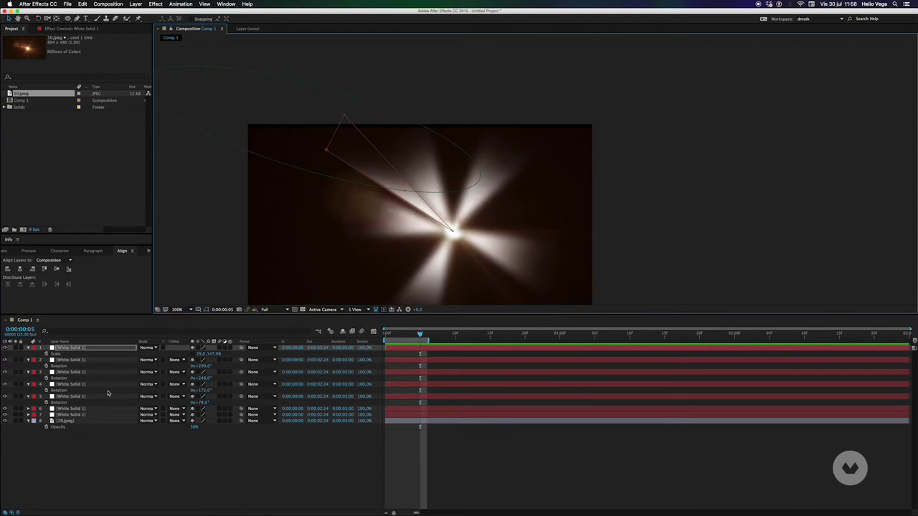
- Set the new beam's opacity to 50% and move its anchor point onto the light's centre
click(65, 349)
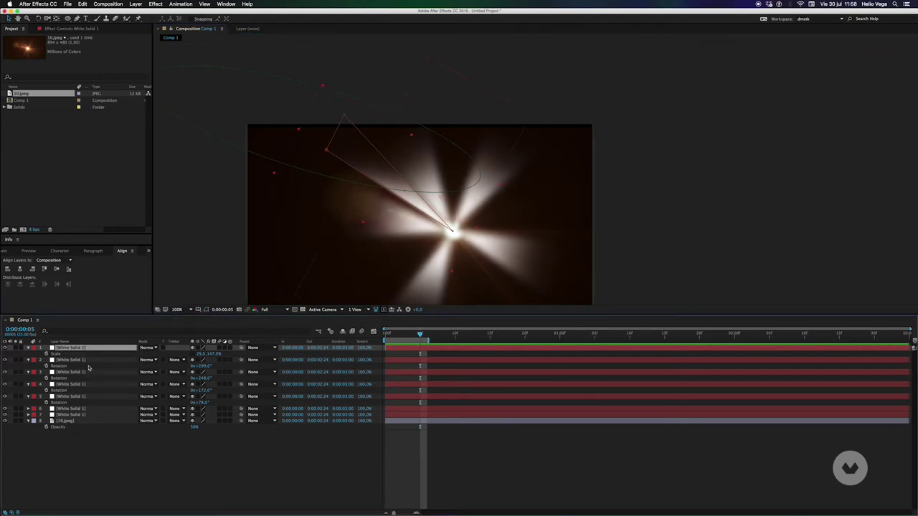
key(r)
key(s)
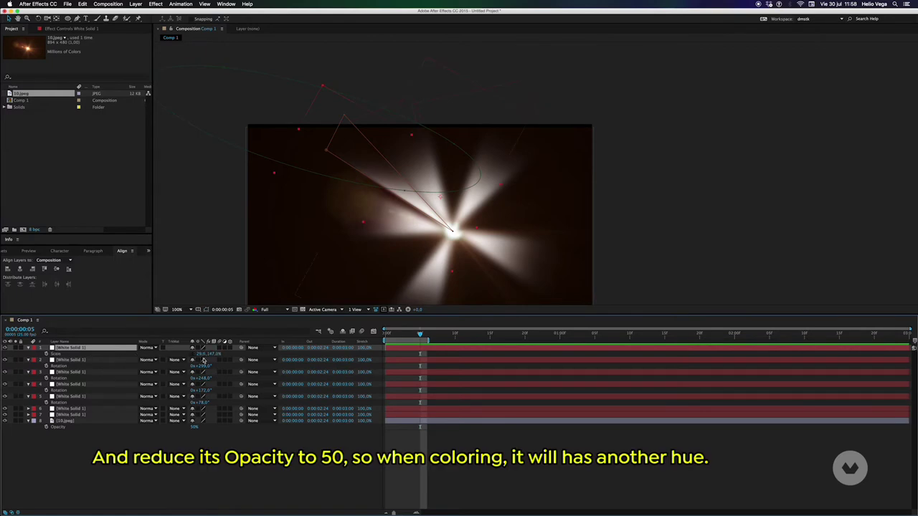
text(t)
text(50)
key(Return)
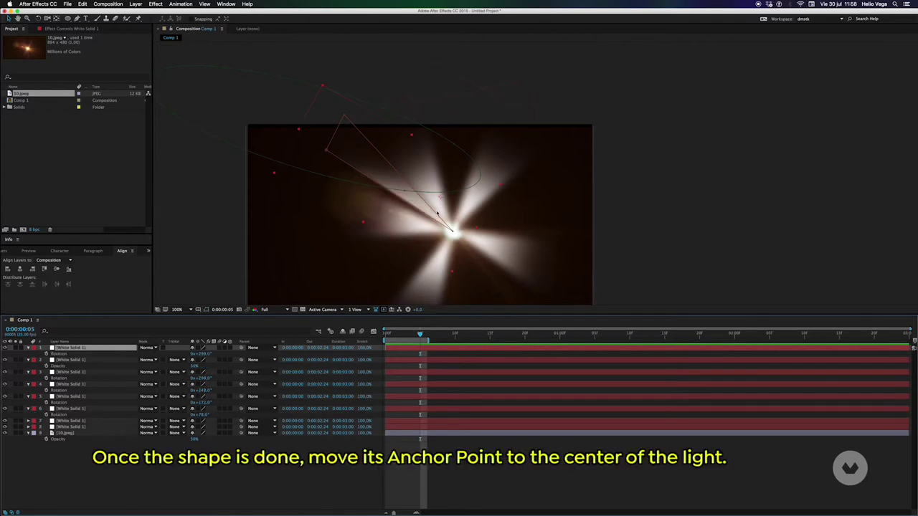
drag(443, 202, 453, 233)
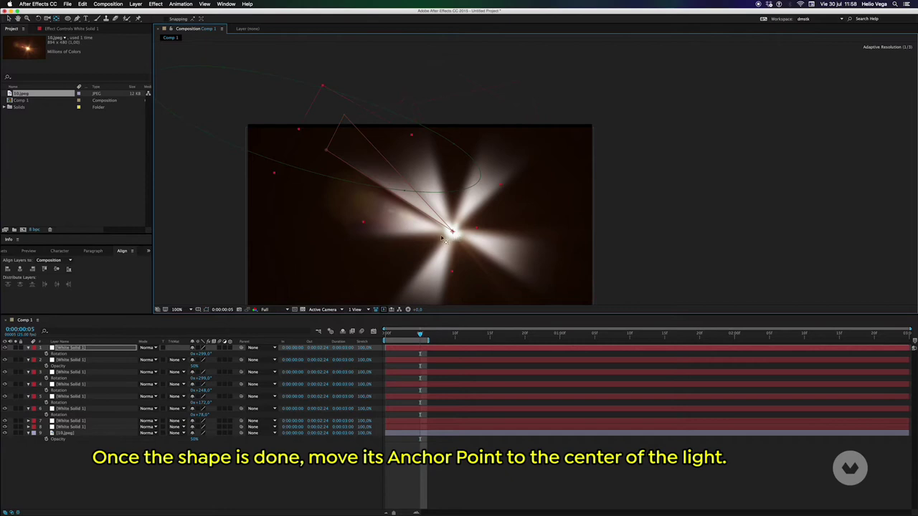
- Check the second beam solo, re-centre the pivot, and rotate the top beam to a new angle
click(63, 347)
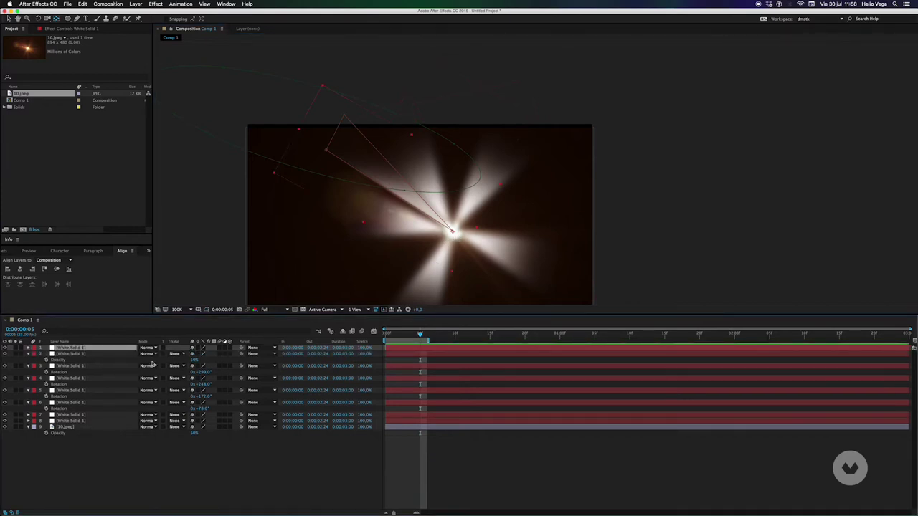
click(71, 360)
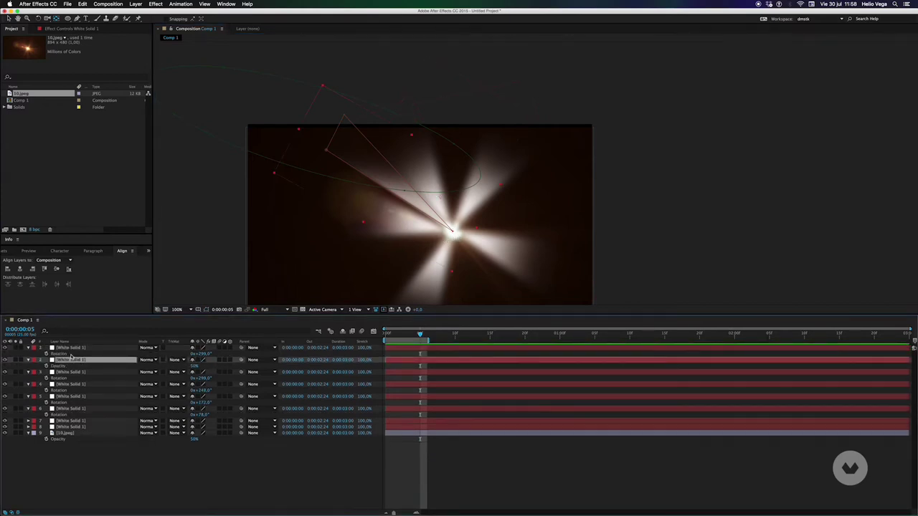
click(15, 360)
click(15, 360)
drag(441, 200, 453, 232)
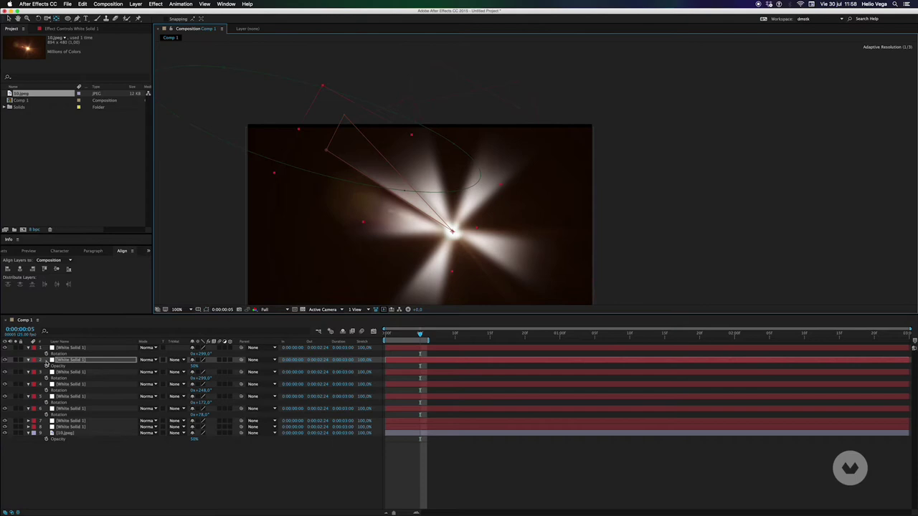
click(71, 349)
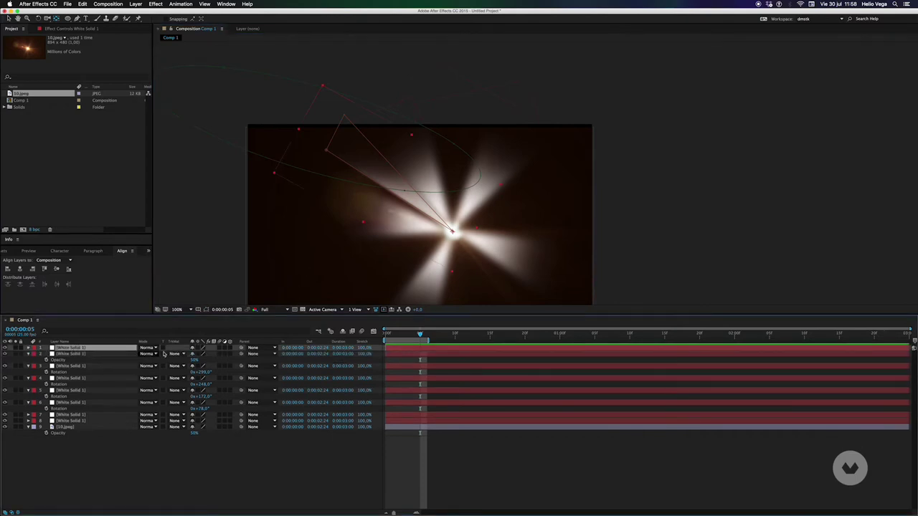
mouse_move(204, 354)
mouse_down()
mouse_move(194, 354)
mouse_move(221, 355)
mouse_up()
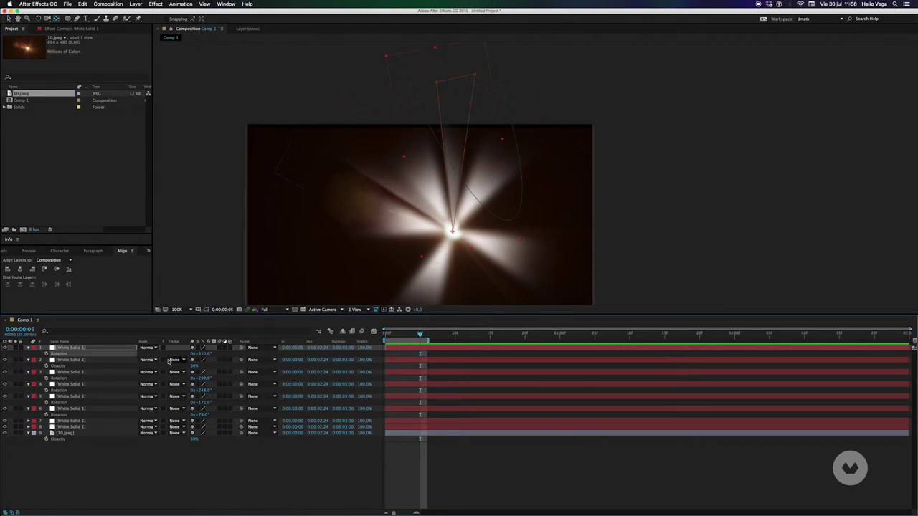
- Make four more beam copies, rotating each to a different angle around the light
key(super+d)
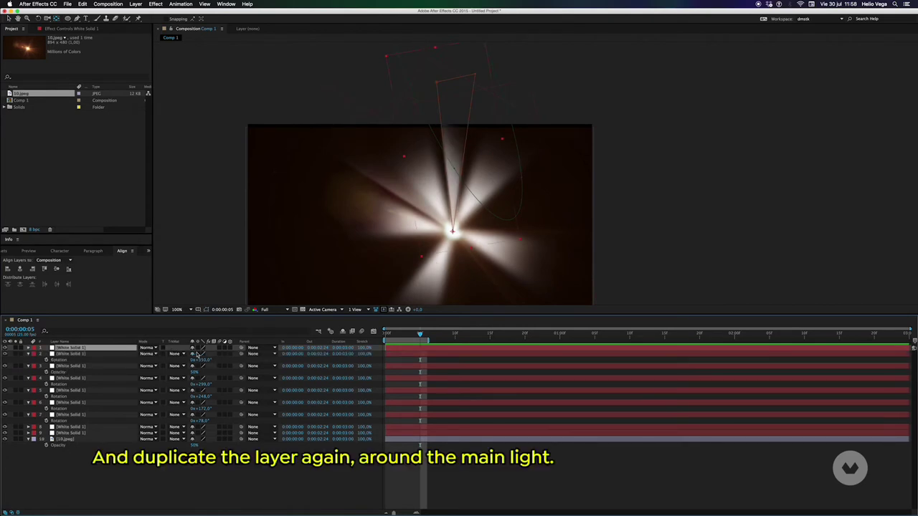
key(r)
mouse_move(201, 353)
mouse_down()
mouse_move(230, 353)
mouse_move(222, 360)
mouse_up()
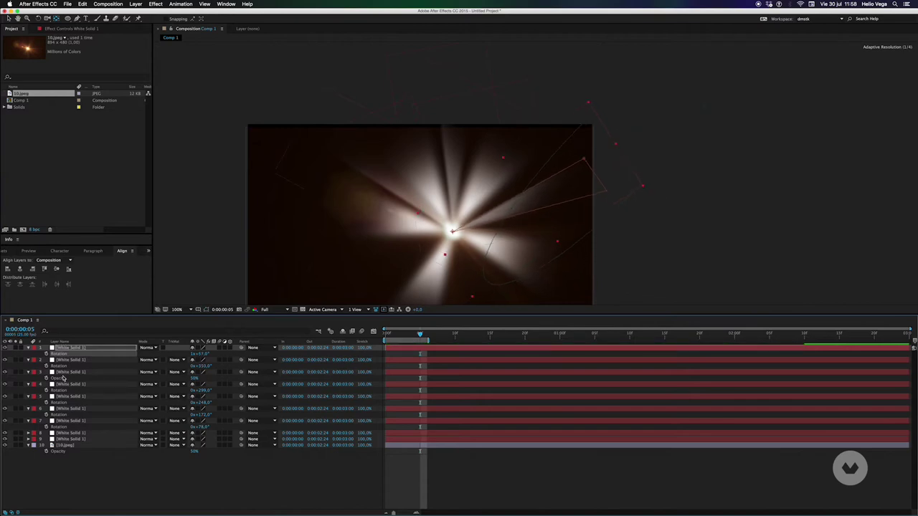
key(ctrl+d)
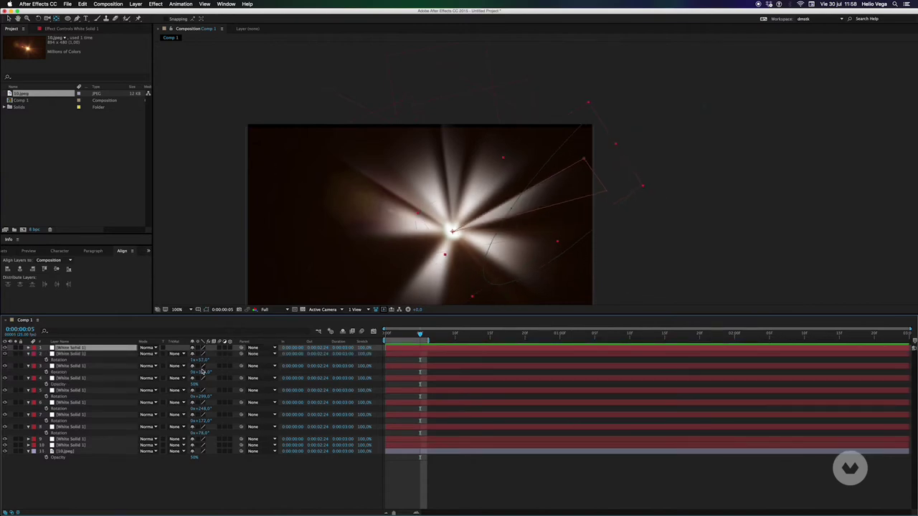
key(r)
mouse_move(202, 354)
mouse_down()
mouse_move(237, 357)
mouse_move(227, 361)
mouse_up()
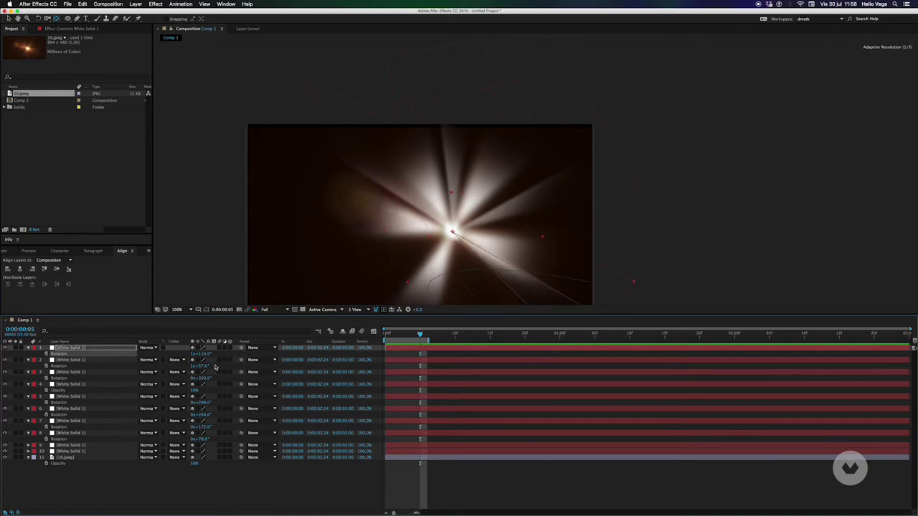
key(ctrl+d)
key(r)
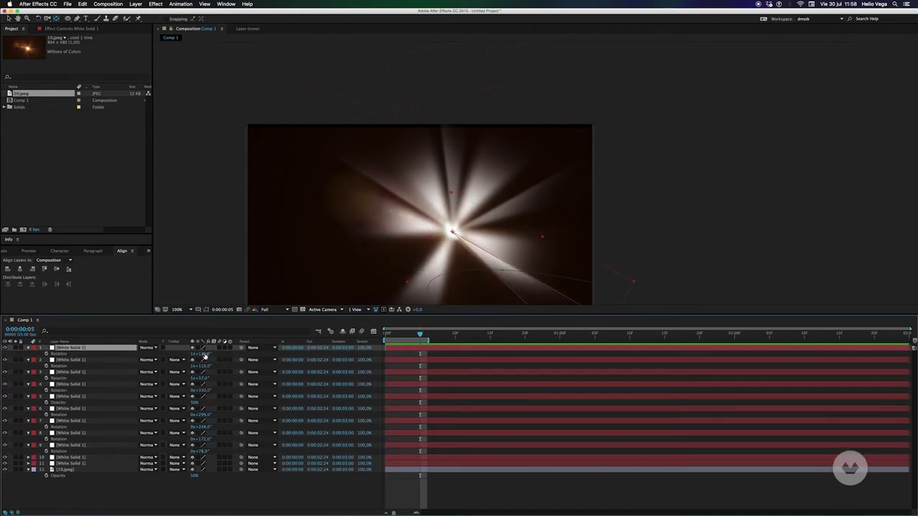
drag(204, 356, 218, 359)
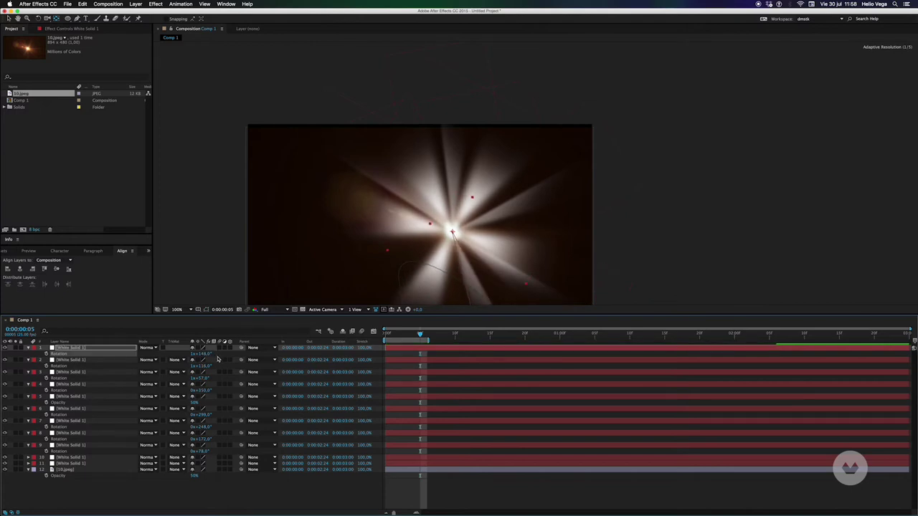
key(ctrl+r)
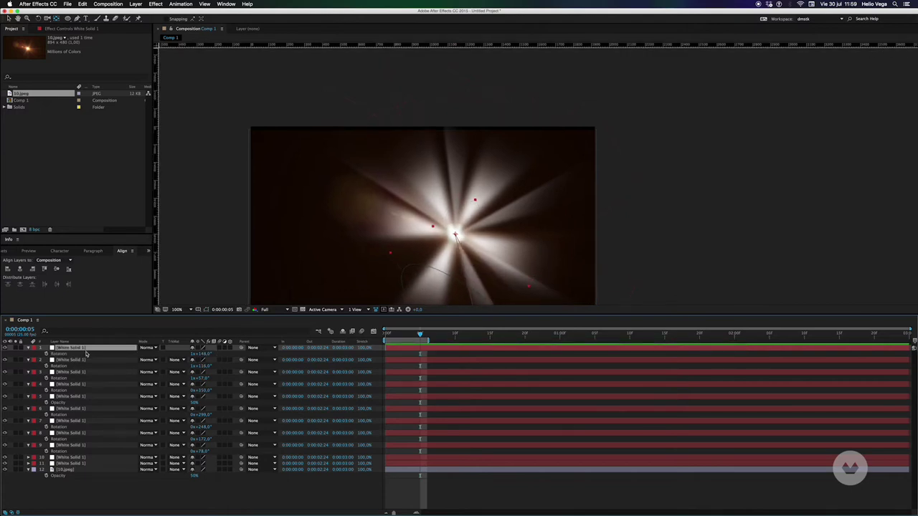
key(ctrl+d)
key(r)
drag(204, 355, 227, 352)
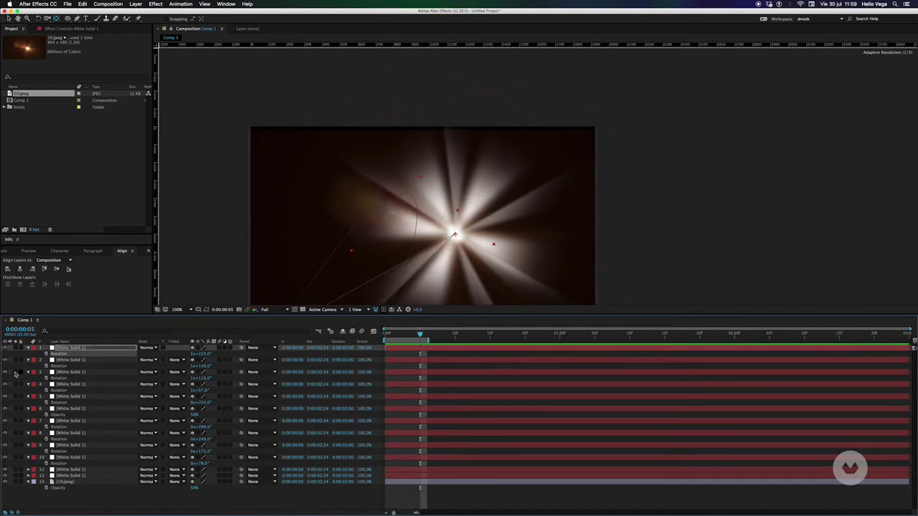
- Collapse all layer properties and select the bottom beam layer
key(ctrl+a)
key(u)
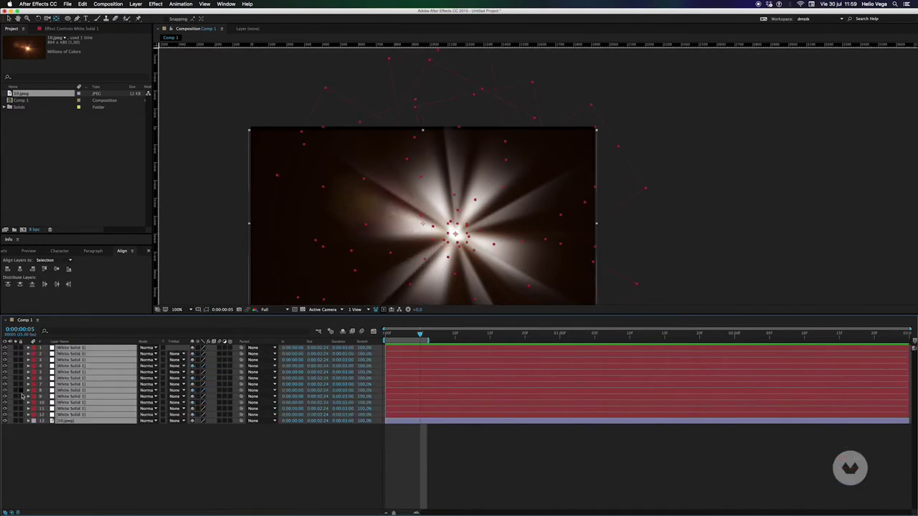
click(6, 422)
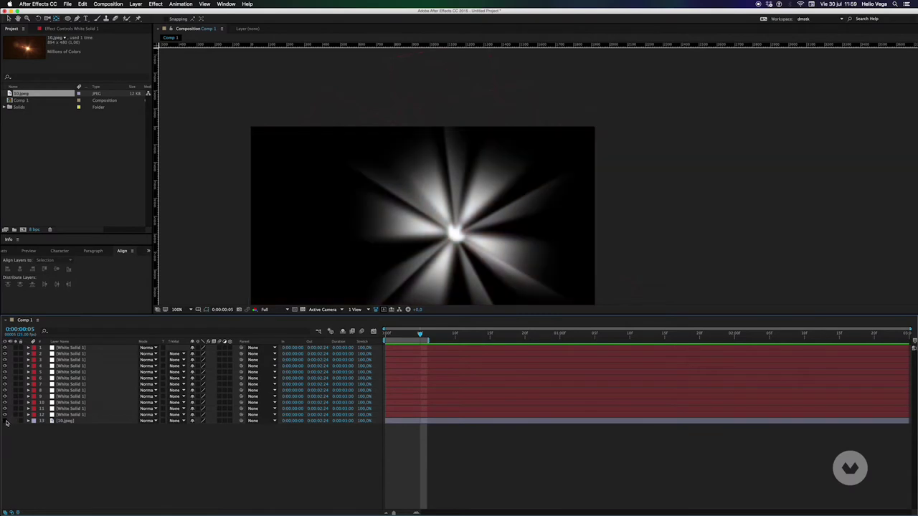
click(73, 416)
- Duplicate the bottom beam, move the copy beneath the other beams, and remove its mask
key(ctrl+d)
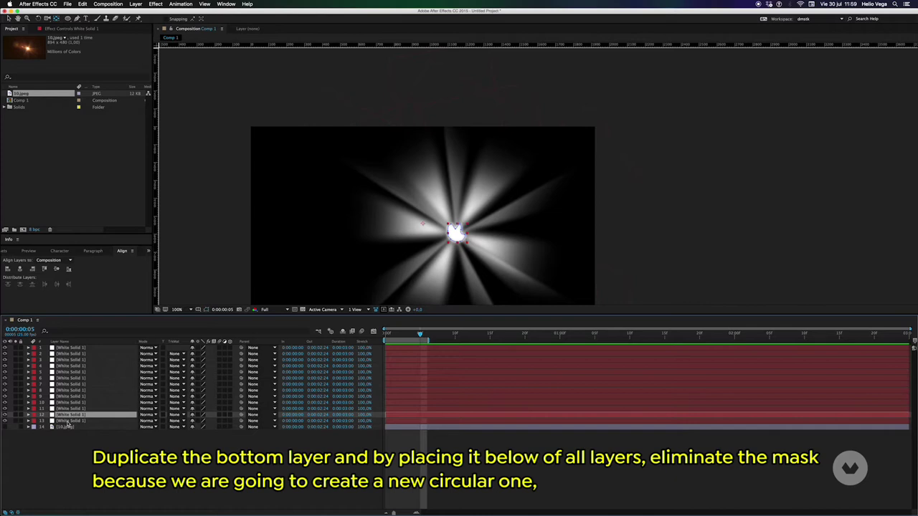
key(ctrl+bracketleft)
key(m)
click(59, 427)
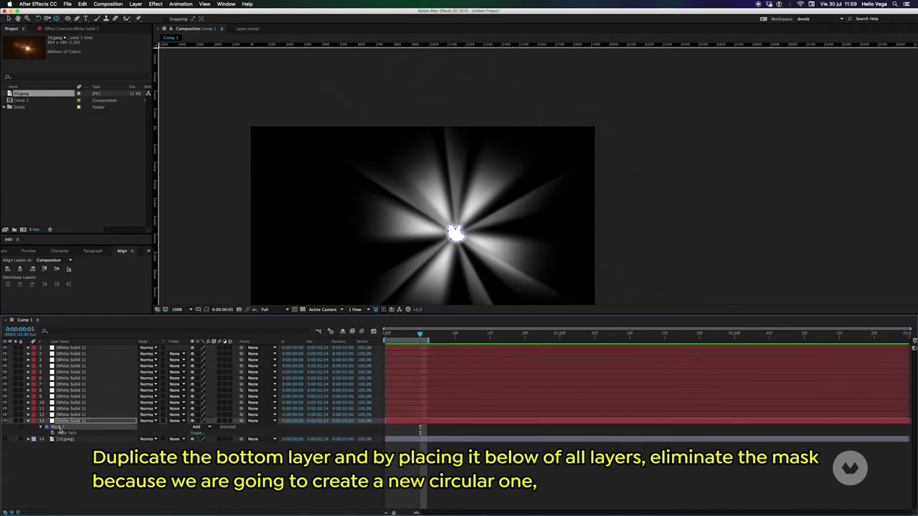
key(Delete)
- Give the copy a circular mask around the light with 150 feather and 43% opacity
drag(68, 19, 93, 27)
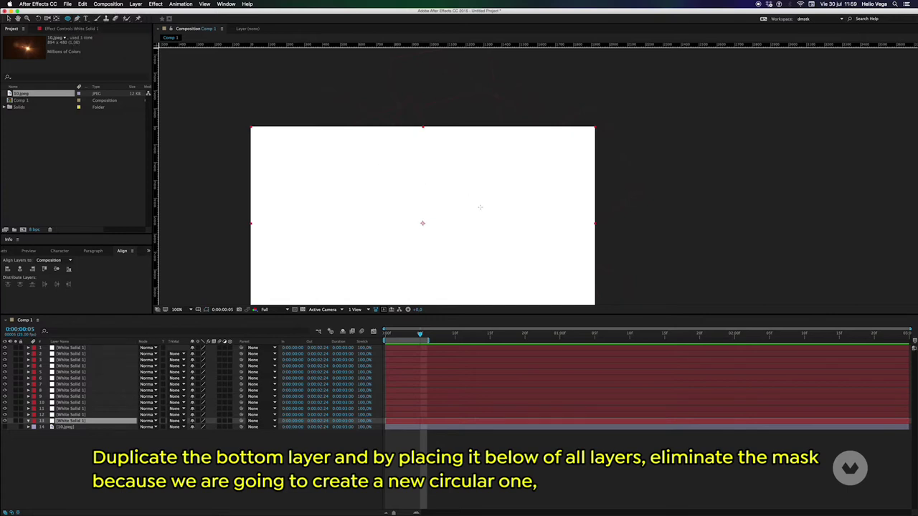
drag(389, 164, 523, 294)
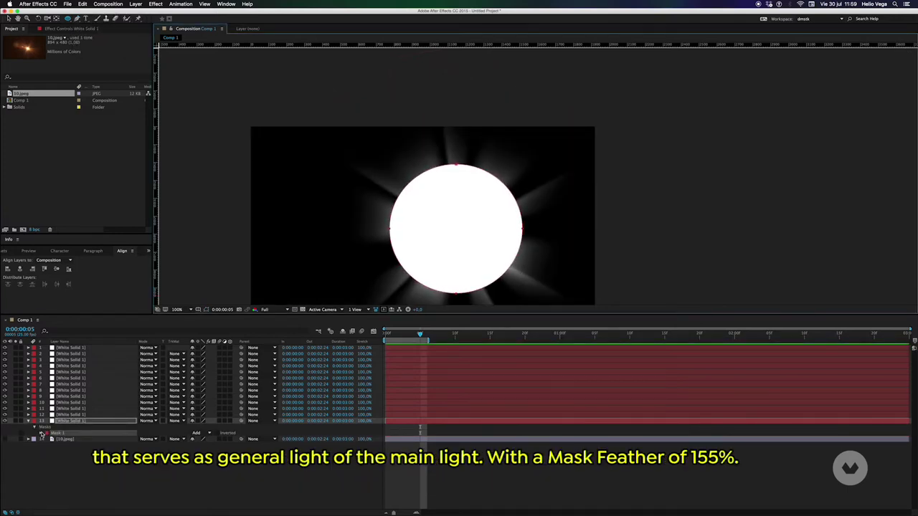
click(41, 433)
click(210, 446)
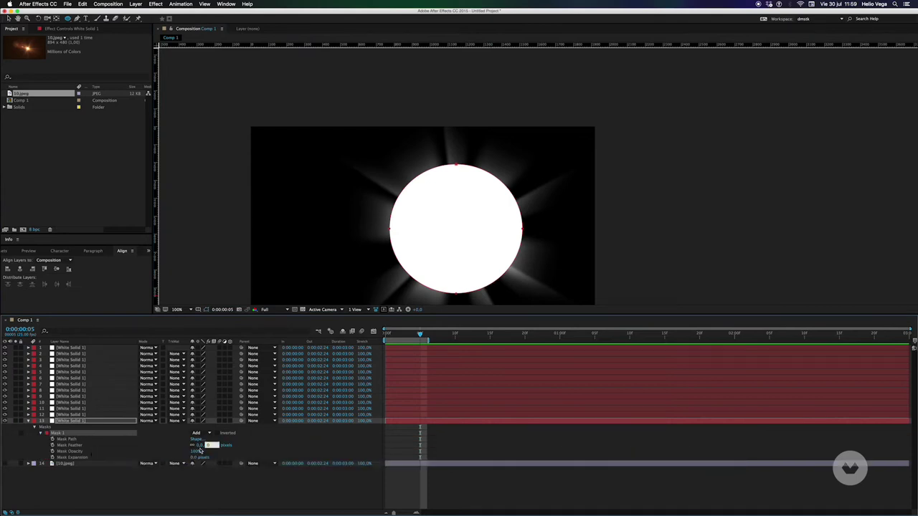
key(Return)
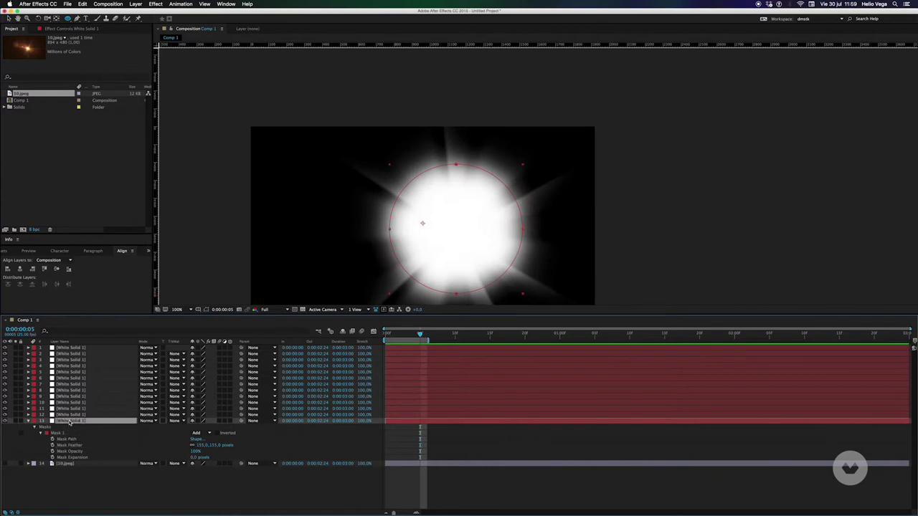
key(t)
drag(193, 428, 189, 427)
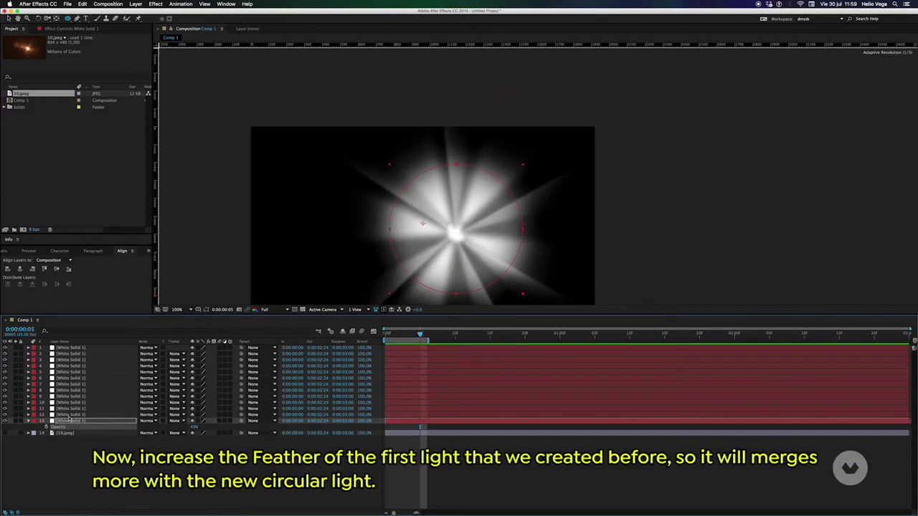
- Raise the first light layer's mask feather to 80 pixels
click(69, 416)
key(m)
key(m)
mouse_move(207, 433)
mouse_down()
mouse_move(248, 422)
mouse_move(226, 423)
mouse_up()
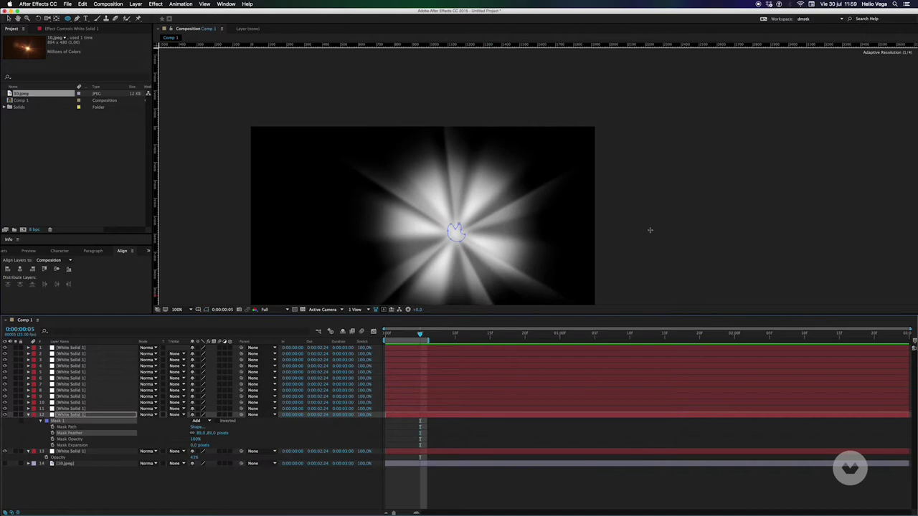
key(v)
click(712, 200)
click(707, 198)
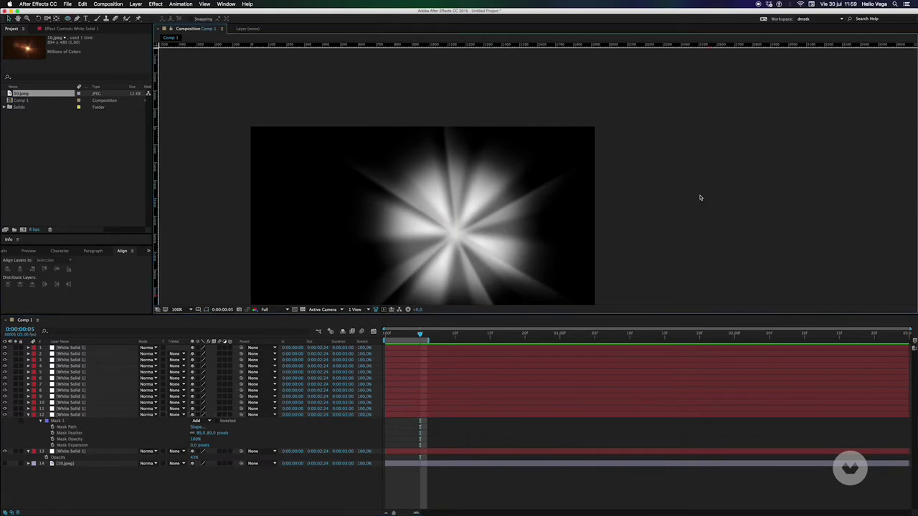
click(28, 415)
click(30, 421)
- Add a new adjustment layer at the top of the layer stack
right_click(40, 457)
mouse_move(72, 448)
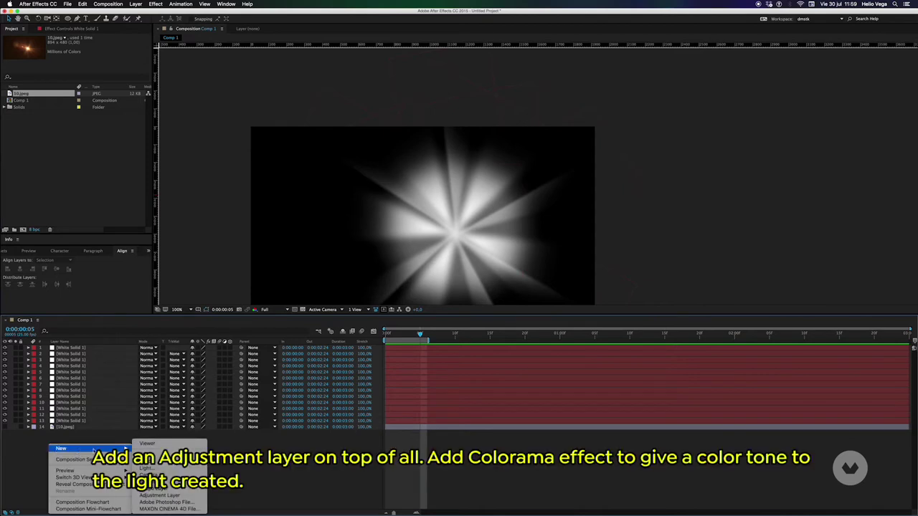
click(152, 493)
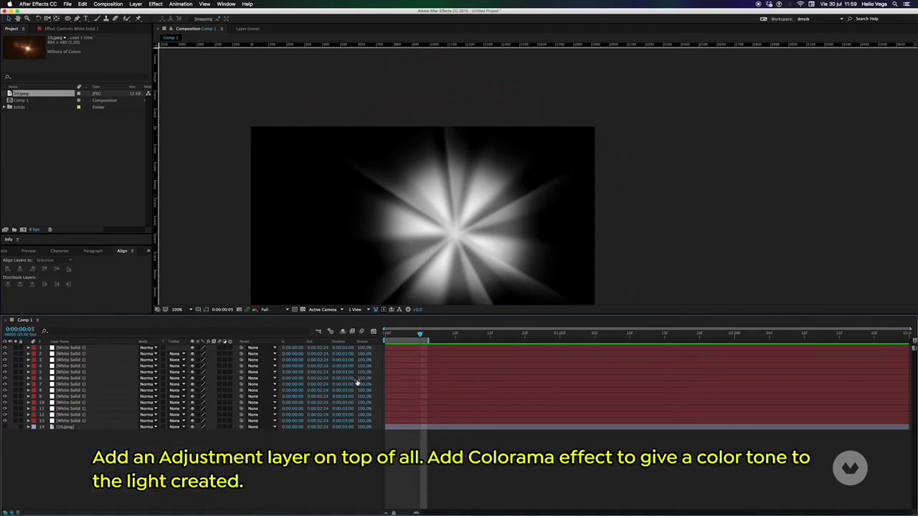
- Apply Colorama to the adjustment layer and set its Output Cycle preset palette to Fire
click(9, 253)
click(30, 262)
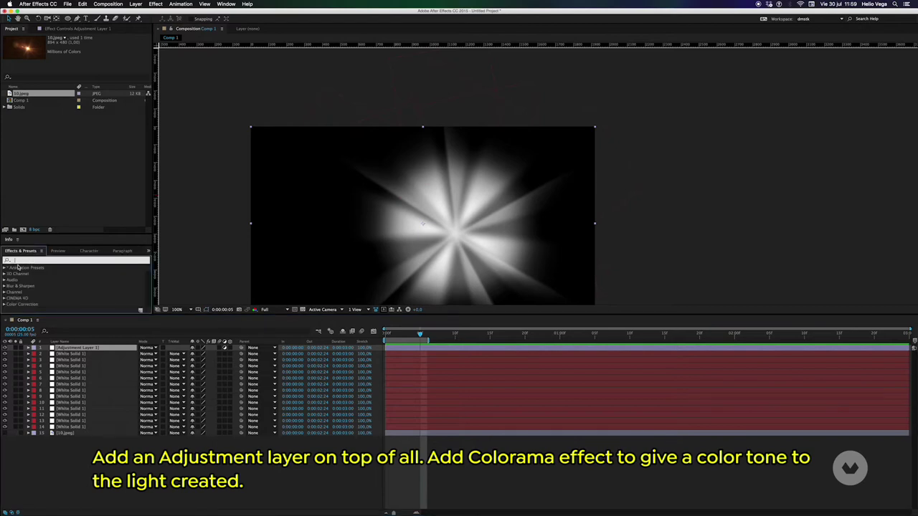
text(coloram)
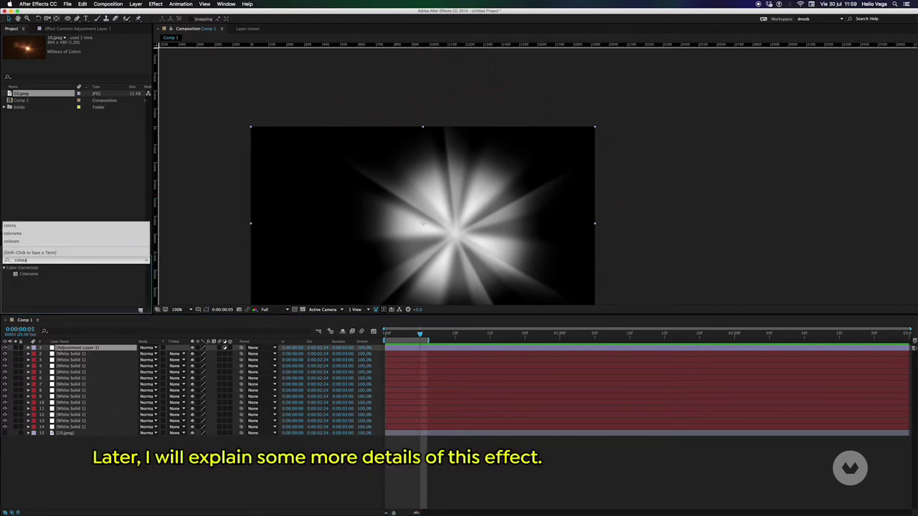
double_click(28, 274)
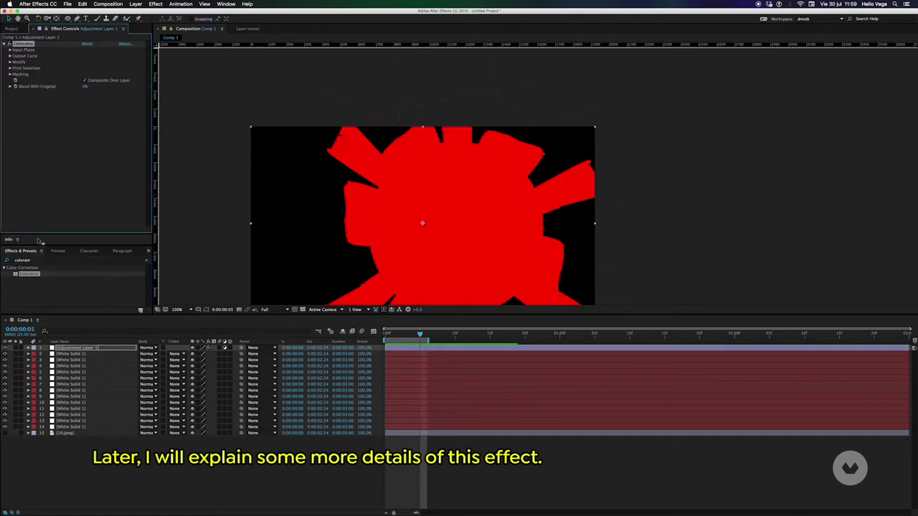
click(10, 57)
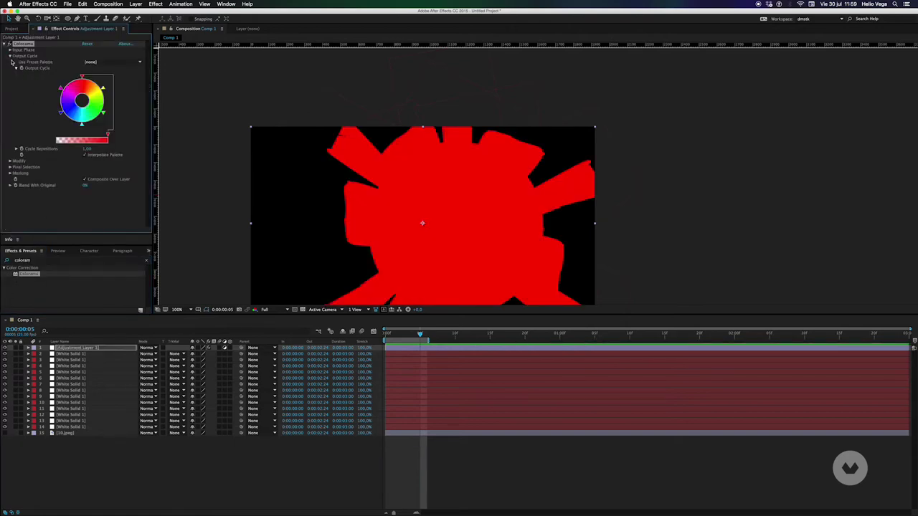
click(111, 62)
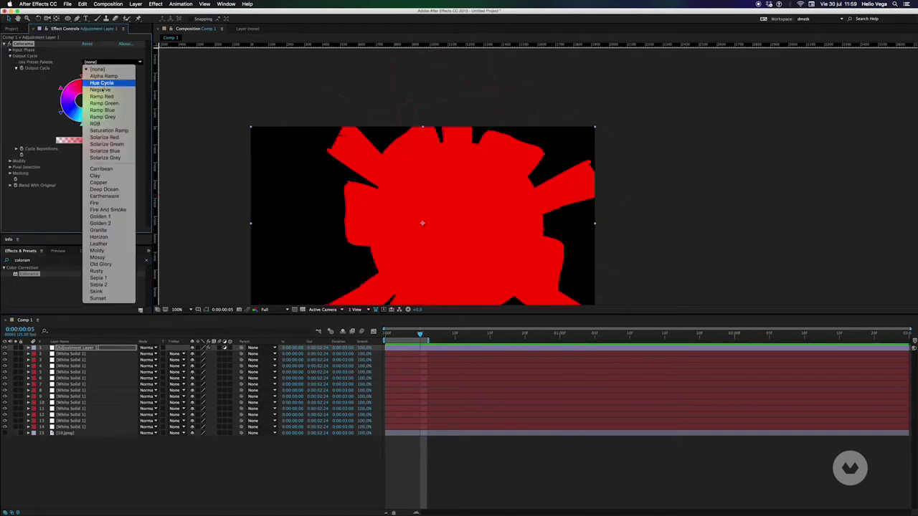
click(95, 203)
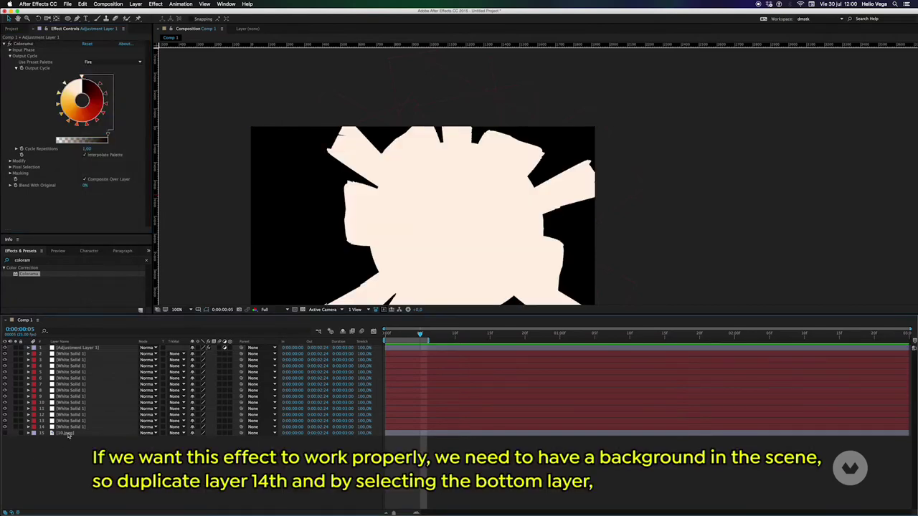
- Duplicate the circular white solid and apply Invert to the lower copy
click(89, 427)
key(ctrl+d)
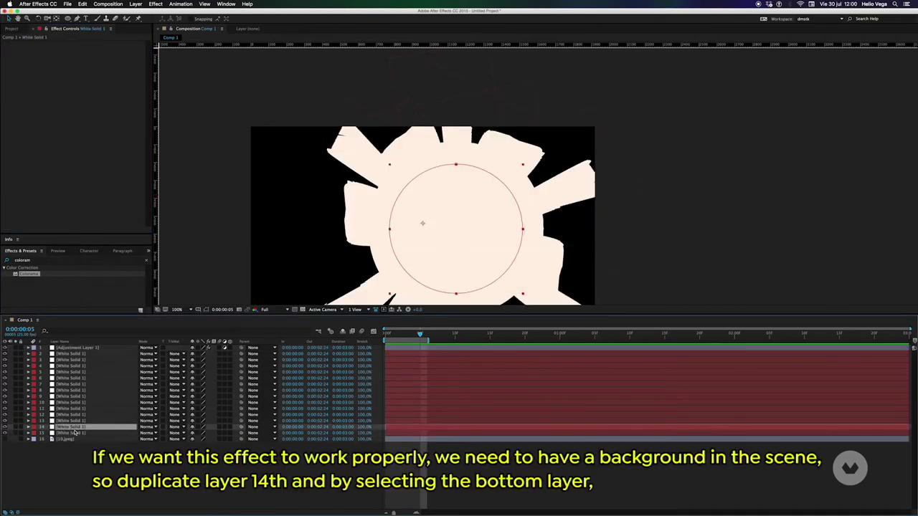
click(69, 433)
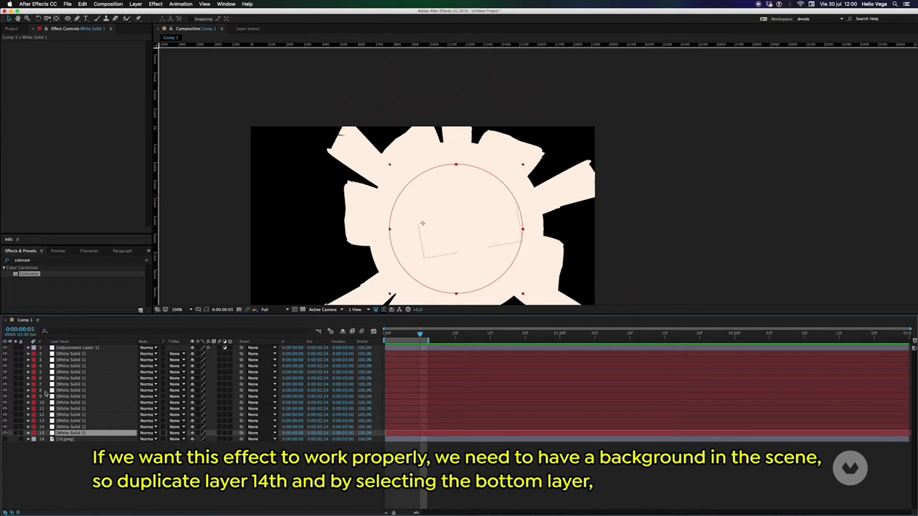
click(31, 268)
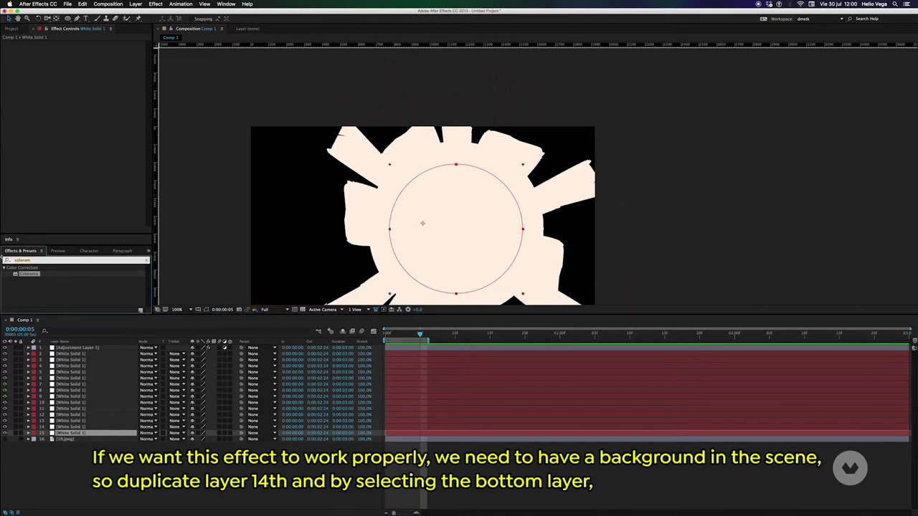
text(invert)
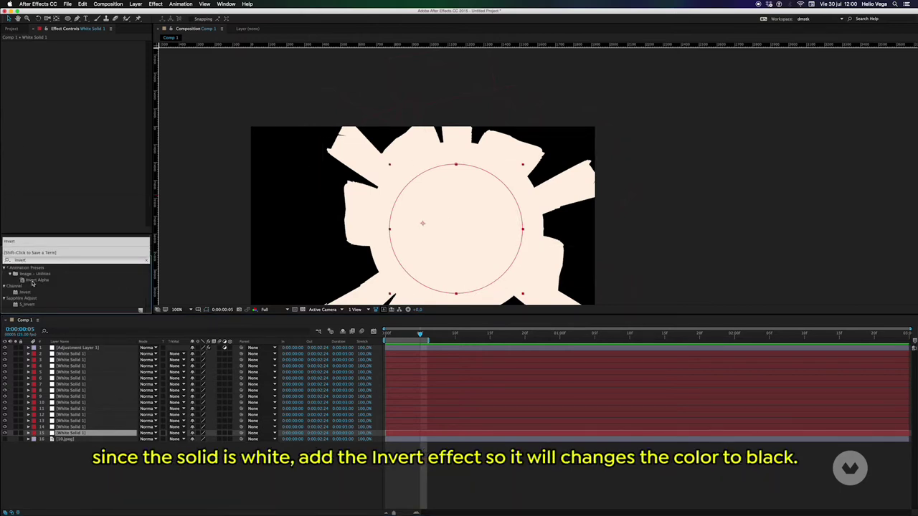
double_click(26, 292)
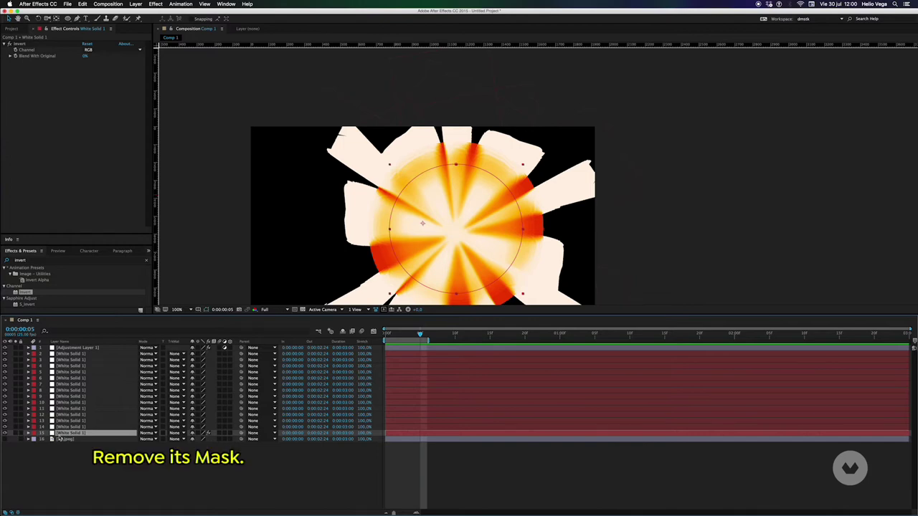
- Delete the inverted copy's circular mask so the black fills the frame
click(29, 434)
click(55, 439)
key(Delete)
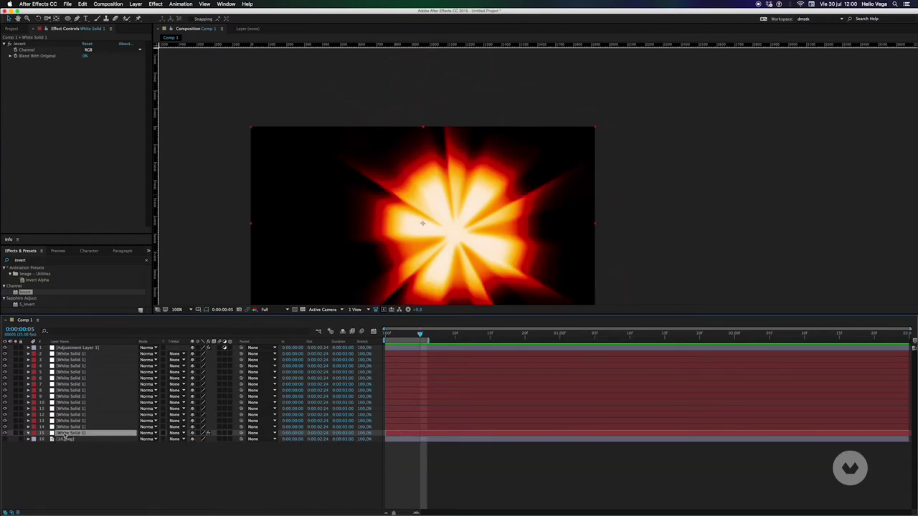
- Drag Colorama's Output Cycle colour stops into a custom dark-red-to-orange palette
click(72, 349)
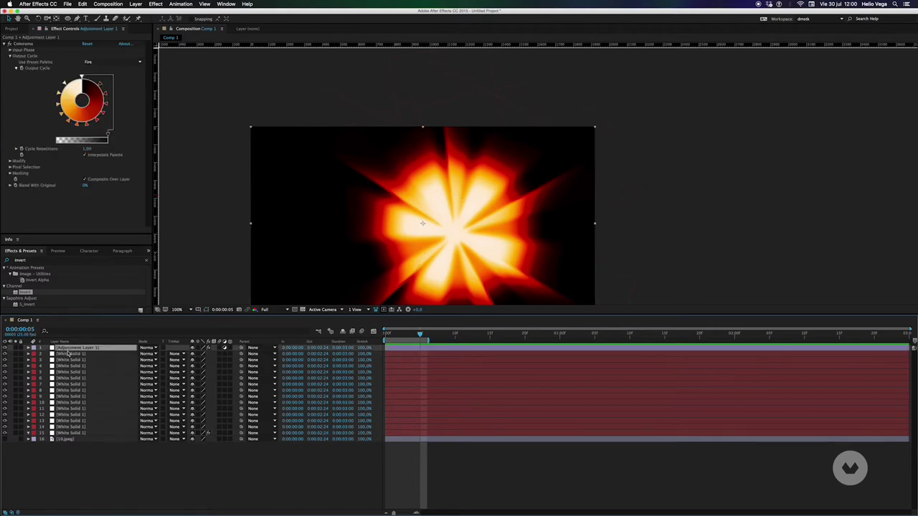
mouse_move(101, 85)
mouse_down()
mouse_move(110, 105)
mouse_move(86, 126)
mouse_move(53, 94)
mouse_up()
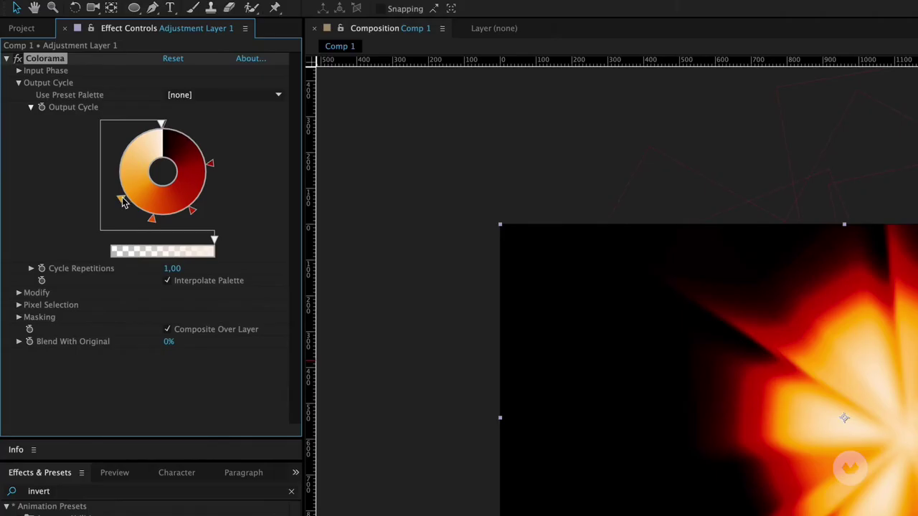
drag(61, 112, 60, 91)
mouse_move(119, 156)
mouse_down()
mouse_move(133, 200)
mouse_move(114, 190)
mouse_up()
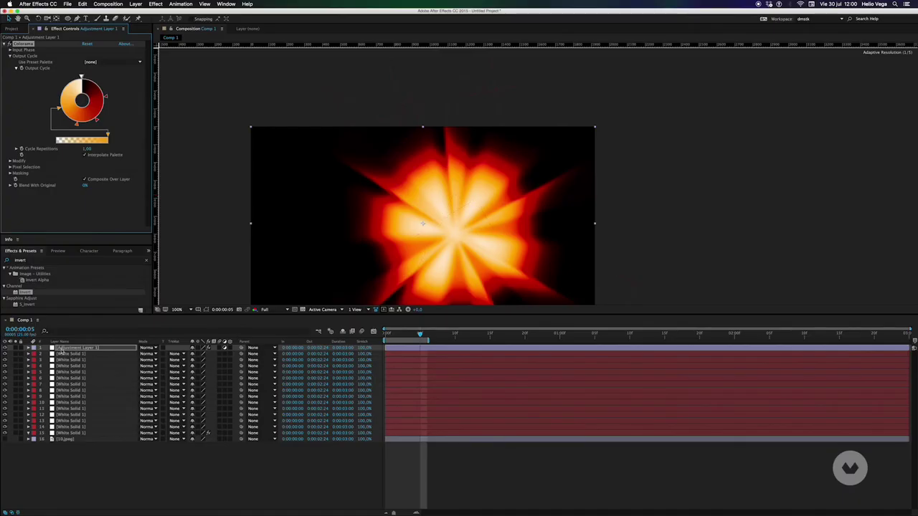
click(62, 349)
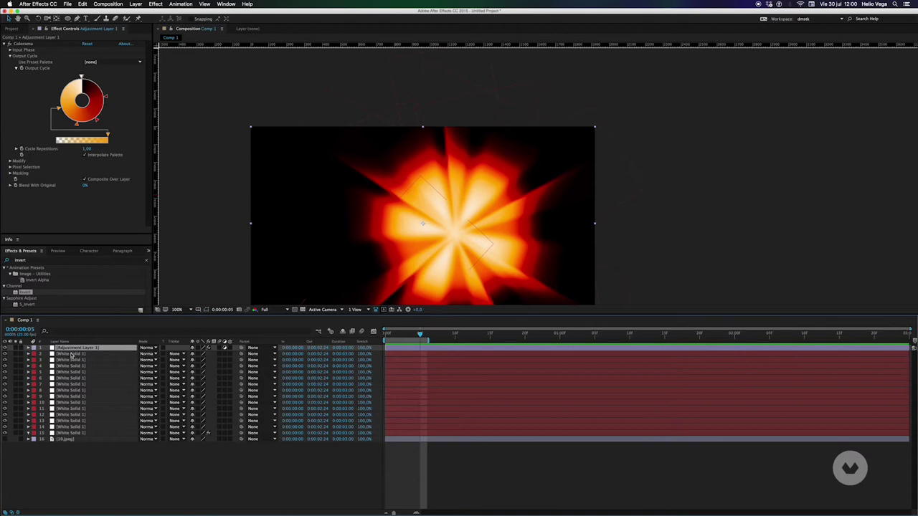
- Lower the opacity of all white solid layers 2–15 to about 55%
click(69, 354)
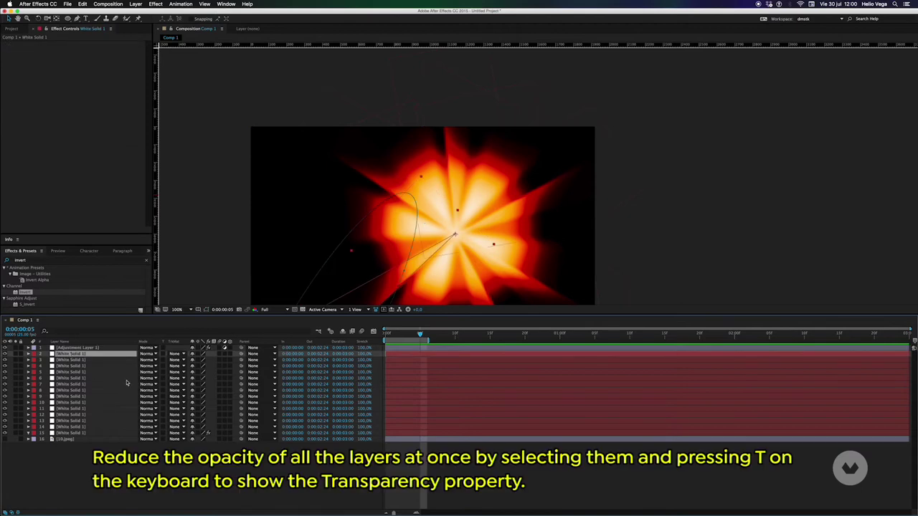
shift+click(72, 430)
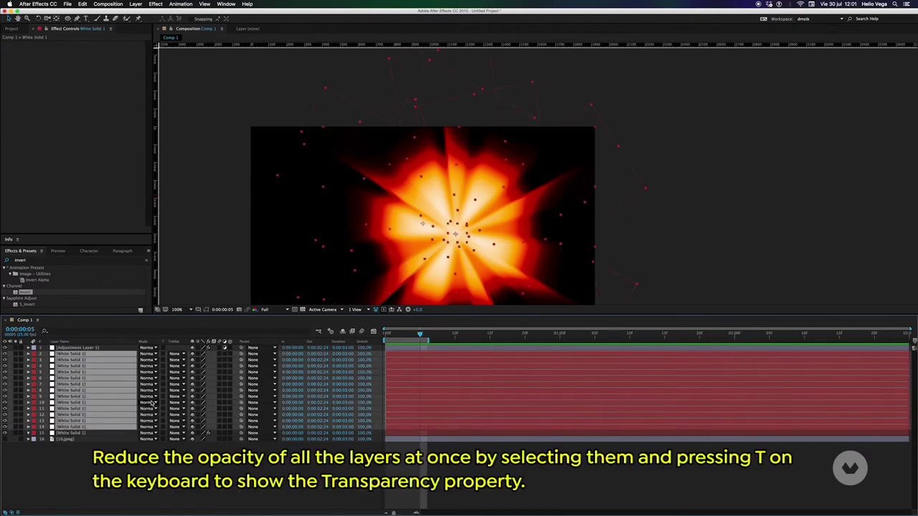
key(t)
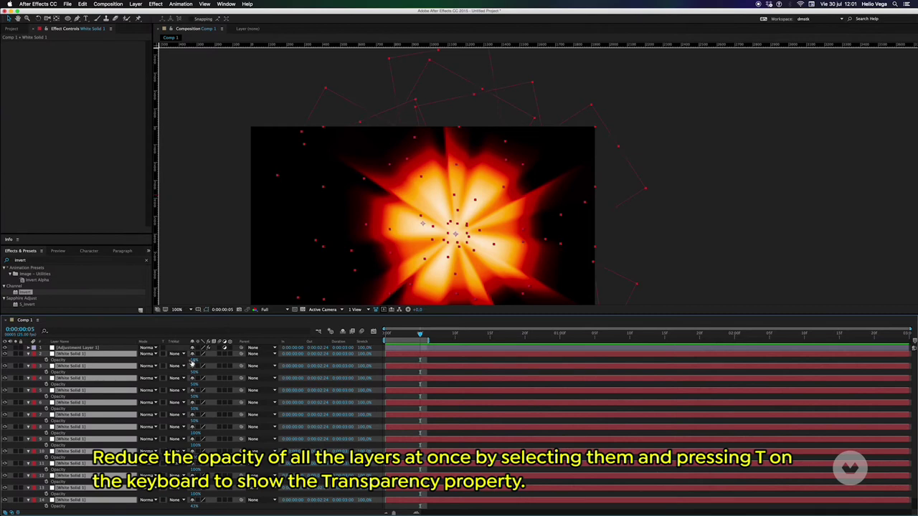
drag(192, 364, 179, 362)
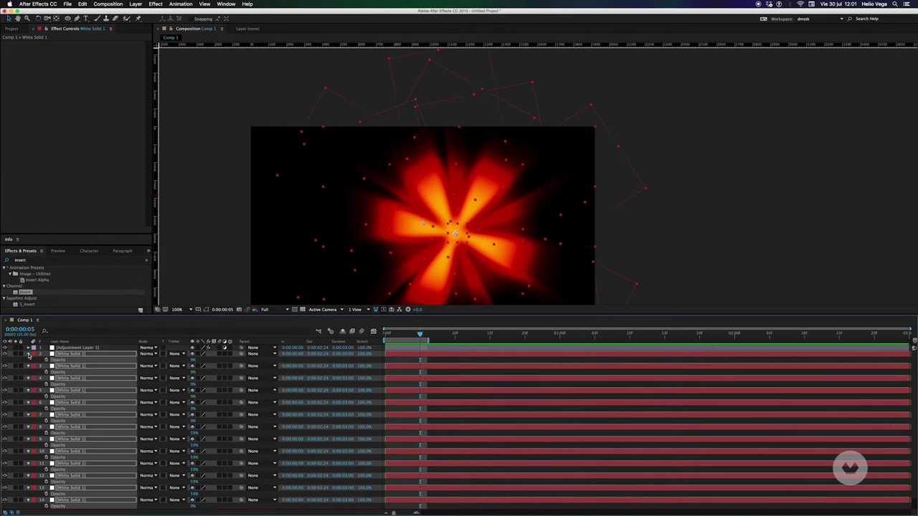
key(u)
click(70, 427)
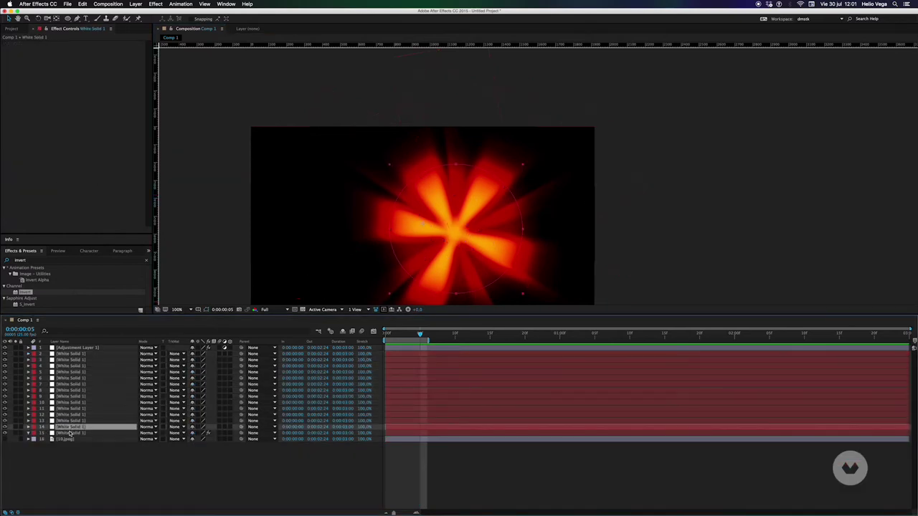
- Duplicate the circular white solid and move the copy above Adjustment Layer 1
key(ctrl+d)
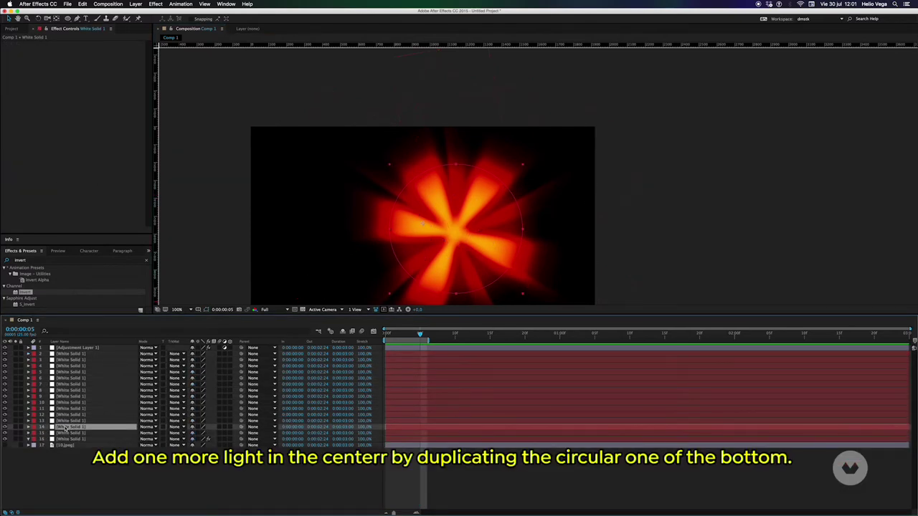
drag(66, 429, 70, 357)
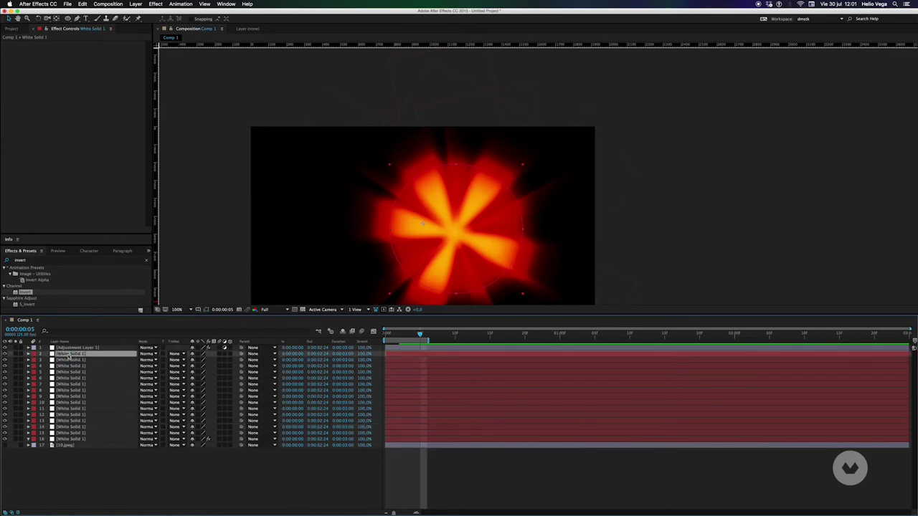
drag(69, 355, 74, 349)
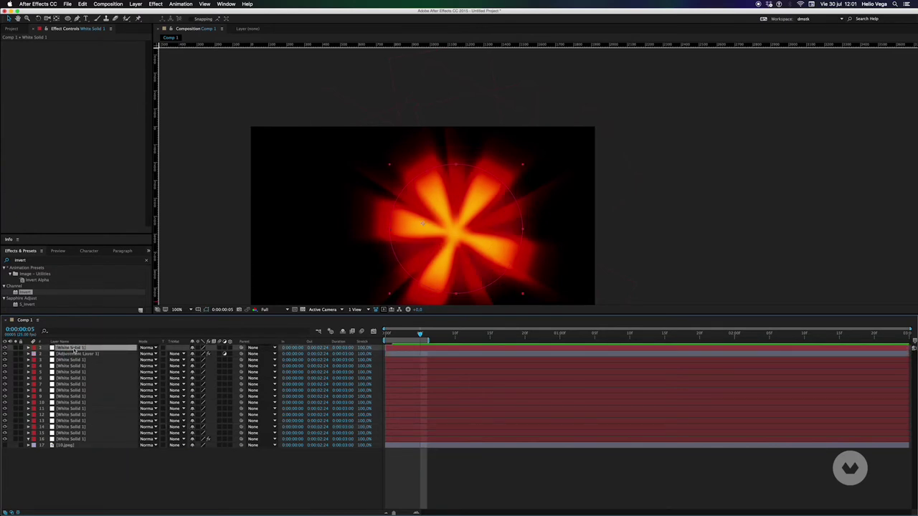
click(17, 349)
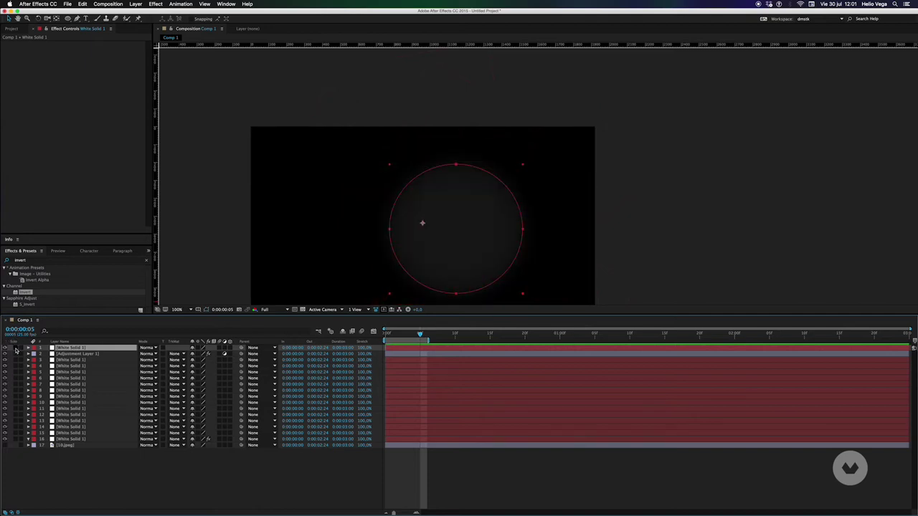
click(17, 350)
- Raise the copy's opacity, scale it to 23% at the burst centre, and restore Adjustment Layer 1 on top
key(t)
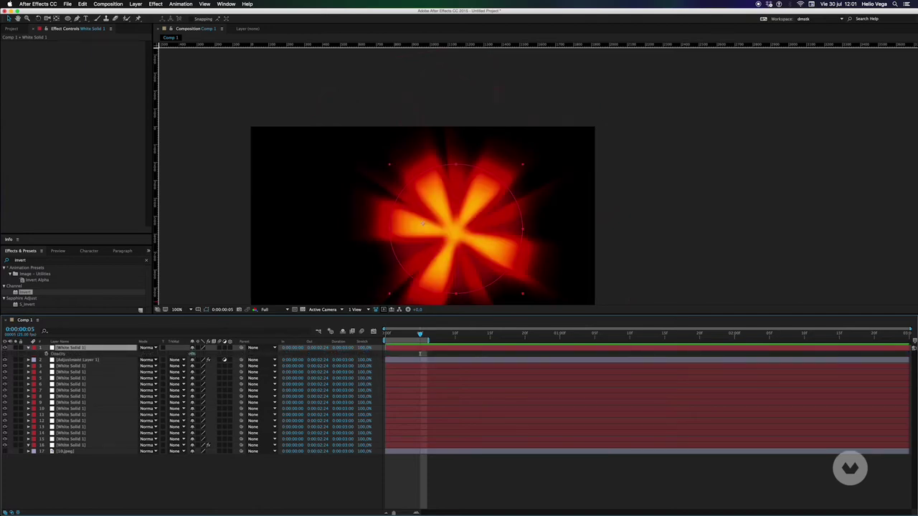
drag(192, 353, 182, 359)
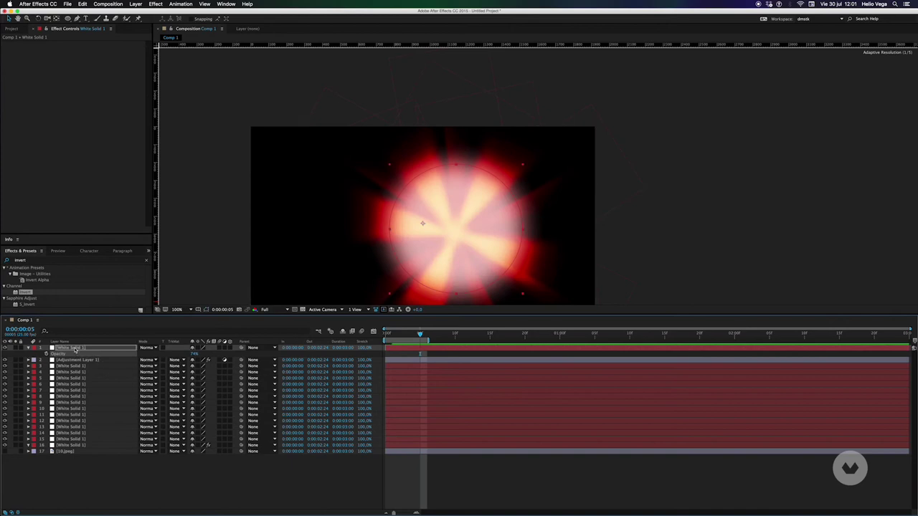
key(s)
drag(215, 355, 185, 354)
mouse_move(442, 232)
mouse_down()
mouse_move(465, 238)
mouse_move(455, 232)
mouse_up()
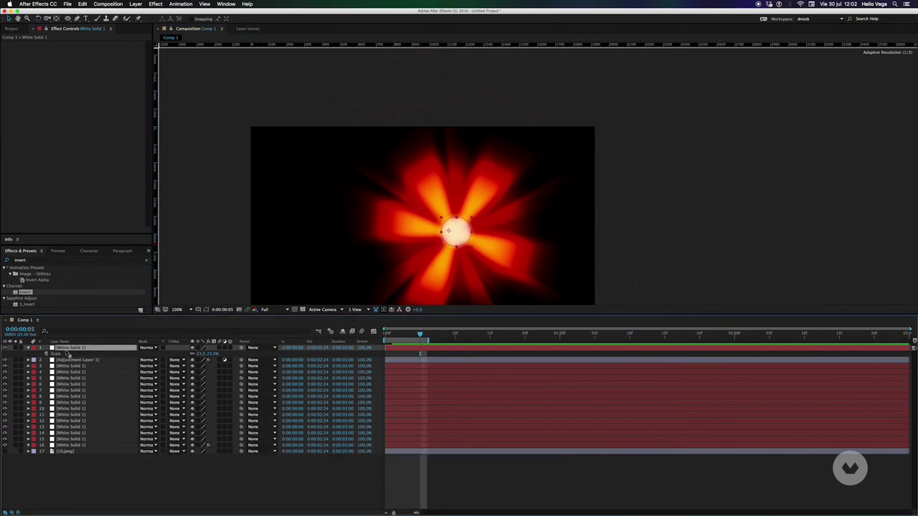
drag(68, 360, 71, 349)
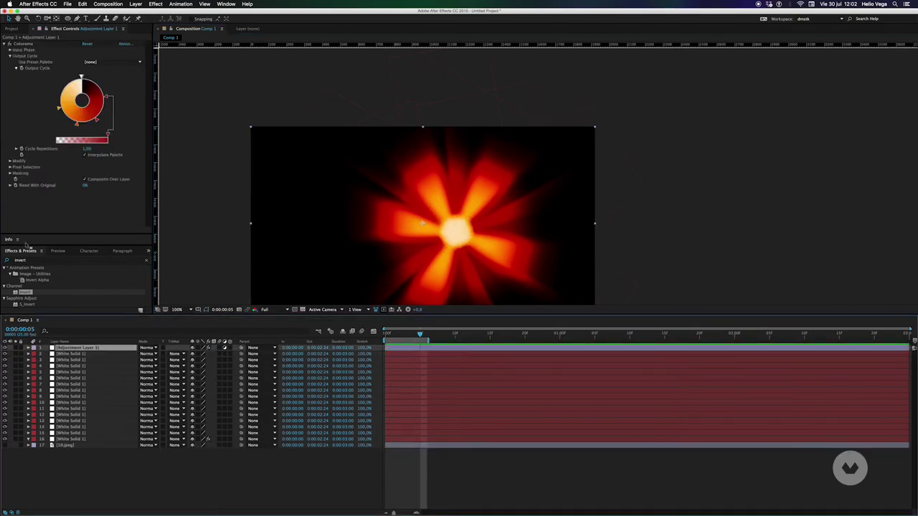
- Collapse Colorama and apply CC Radial Blur to the adjustment layer
click(6, 44)
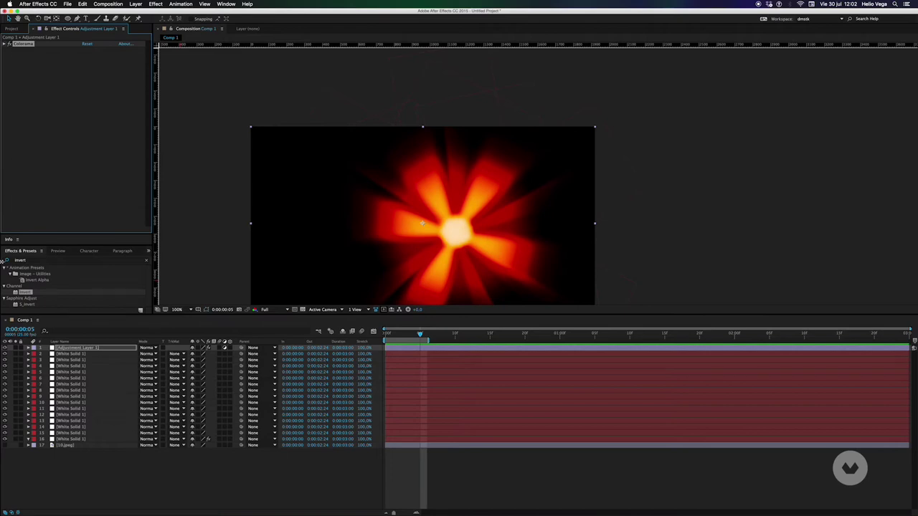
click(30, 263)
text(blur)
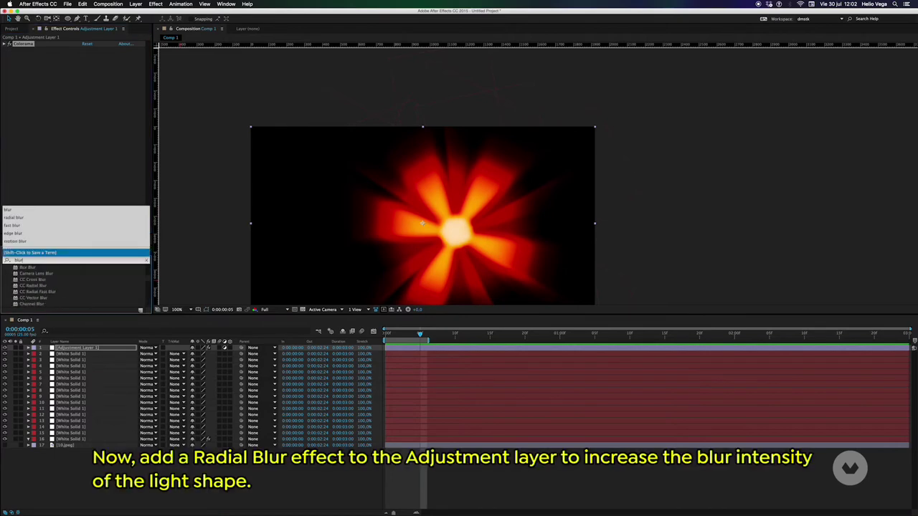
double_click(35, 286)
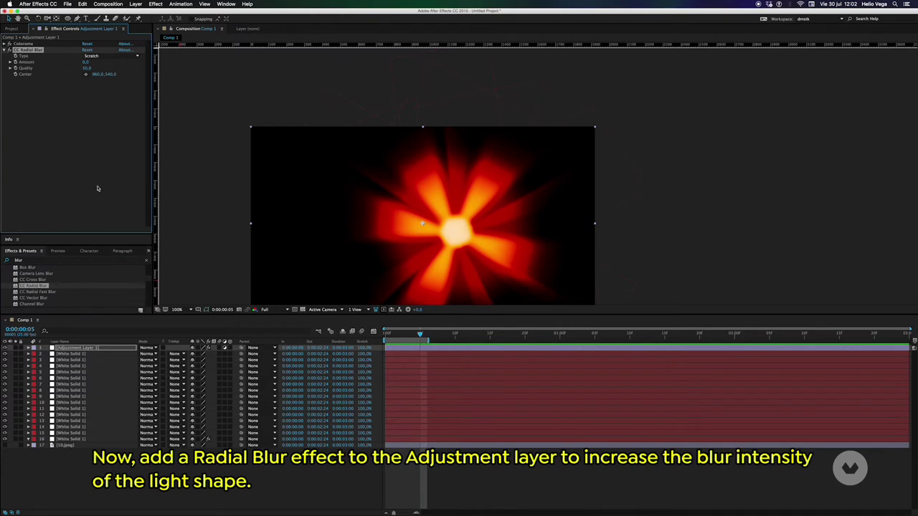
- Set the radial blur to Straight Zoom, raise its Amount, and centre it at 1172, 614
click(91, 56)
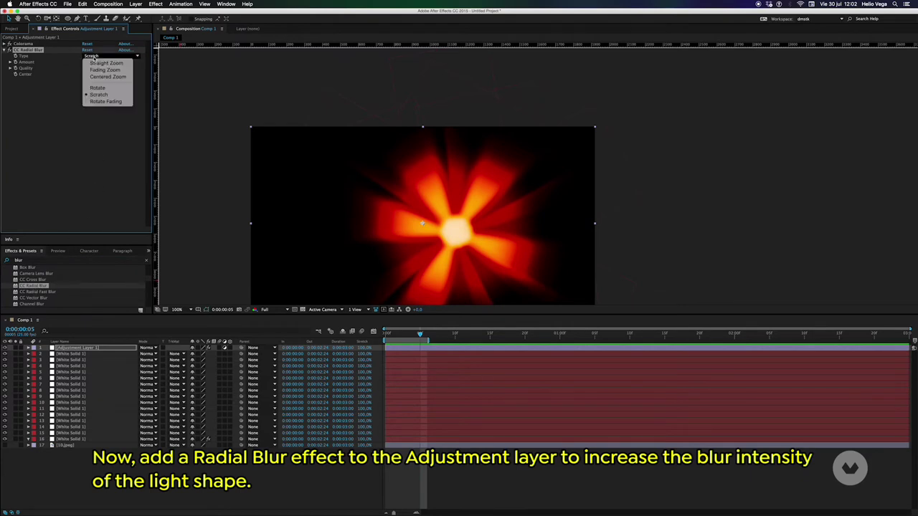
click(98, 95)
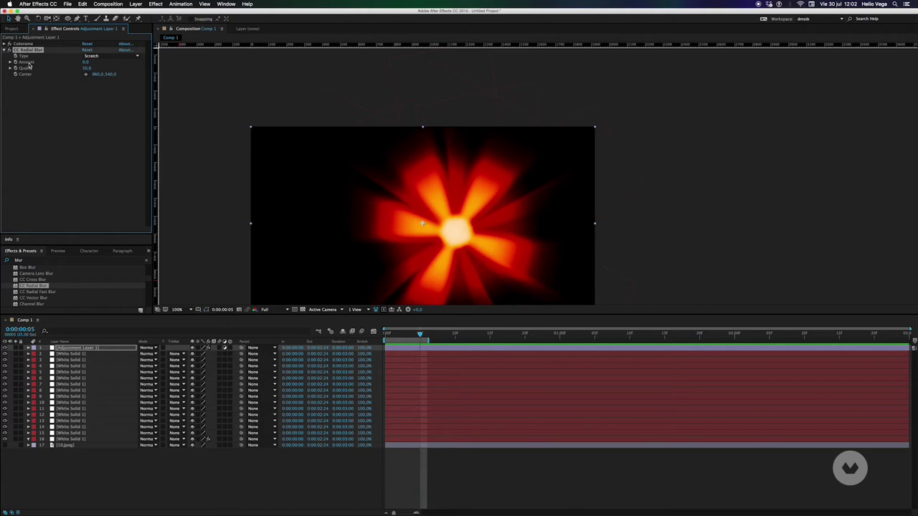
click(93, 56)
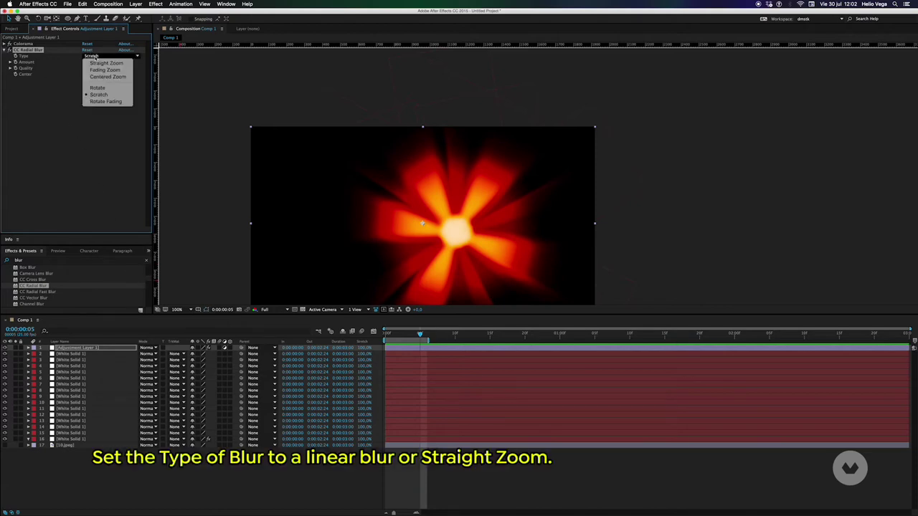
click(99, 64)
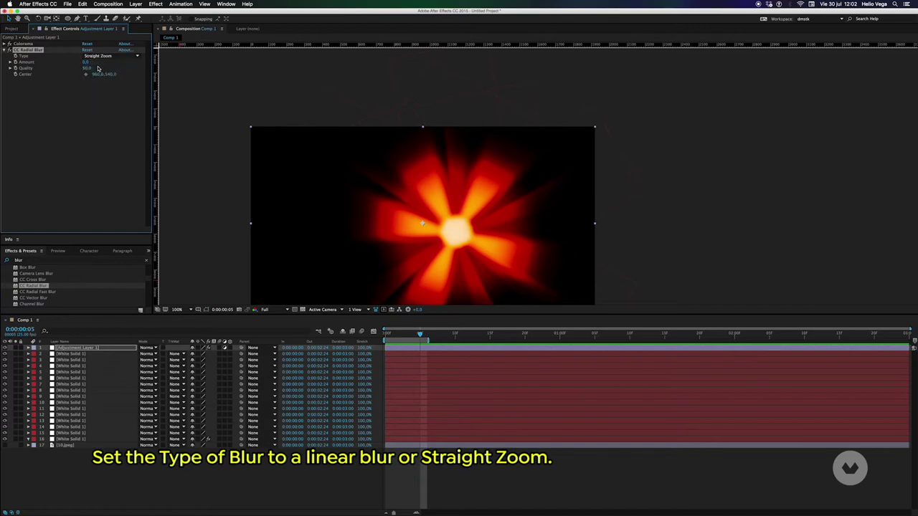
drag(86, 62, 81, 70)
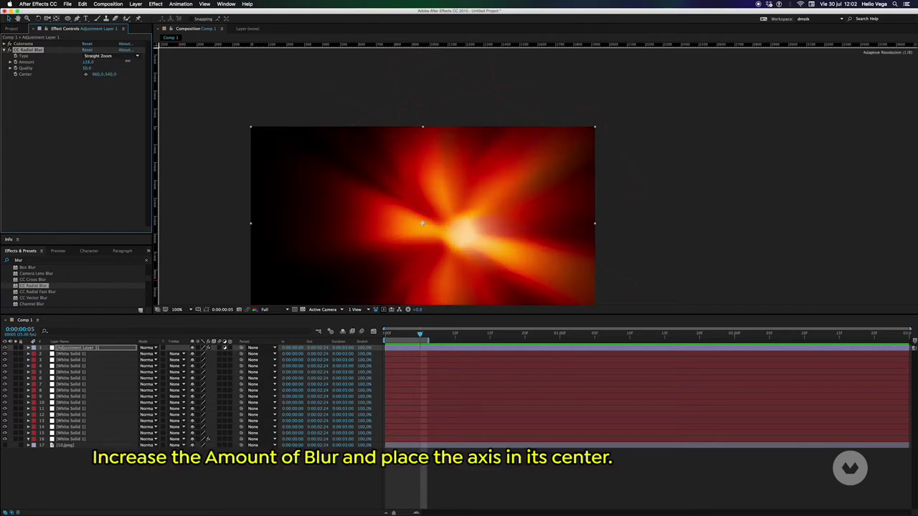
click(85, 73)
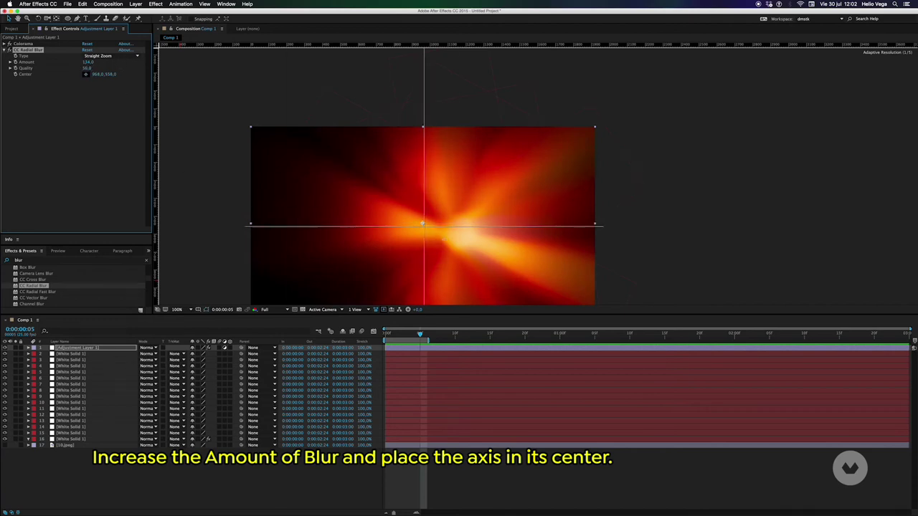
click(461, 236)
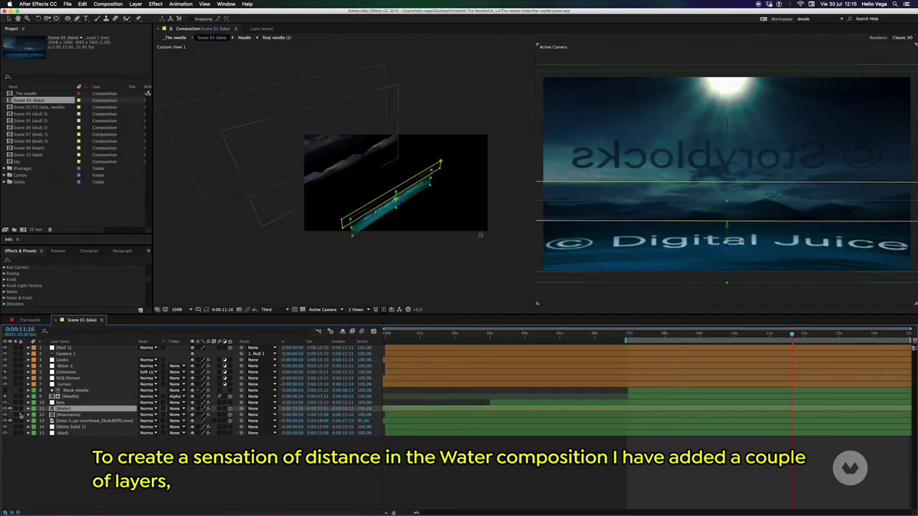
- Solo the Water layer and open the Water composition in a single 1 View layout
click(17, 408)
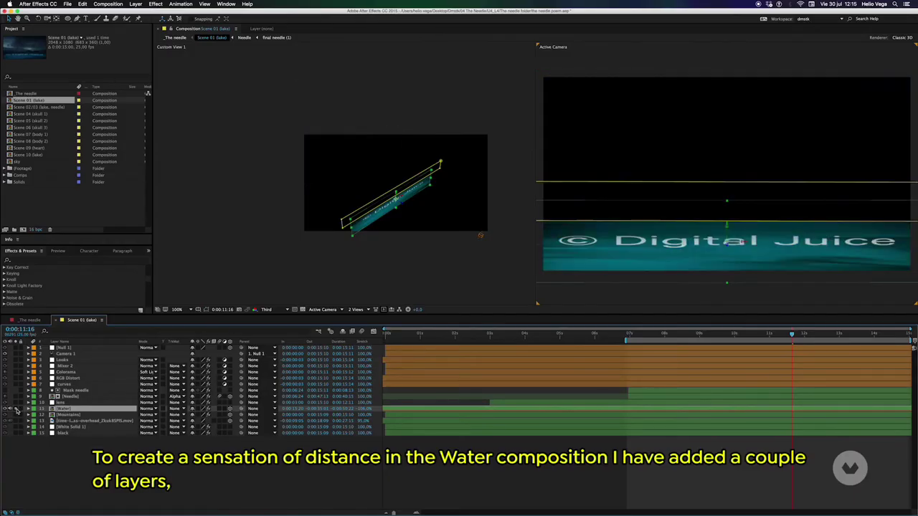
click(680, 335)
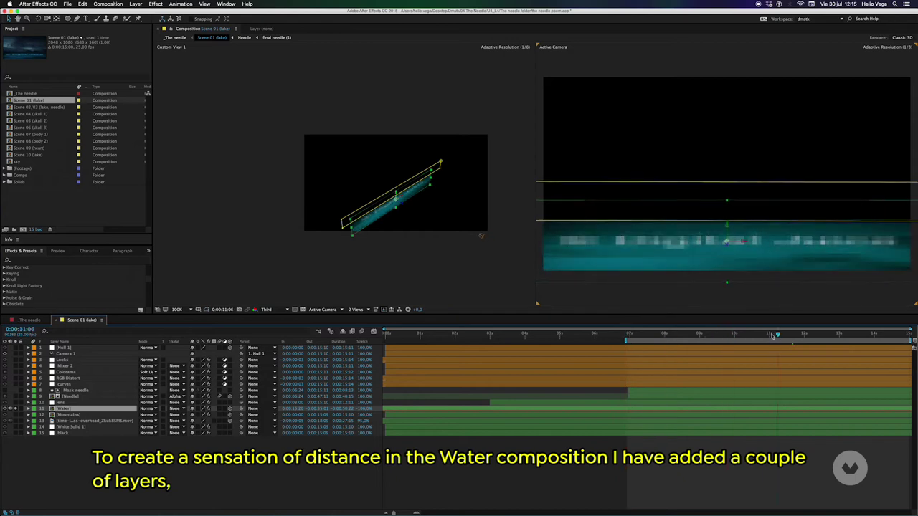
double_click(63, 410)
click(356, 309)
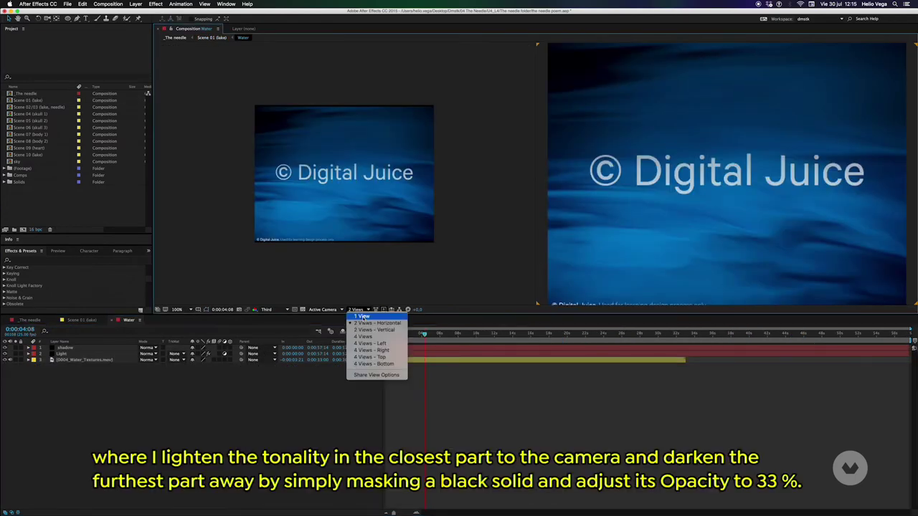
click(355, 314)
- Toggle the Light and shadow layers, then lower the shadow layer's Opacity to darken the far water
click(65, 359)
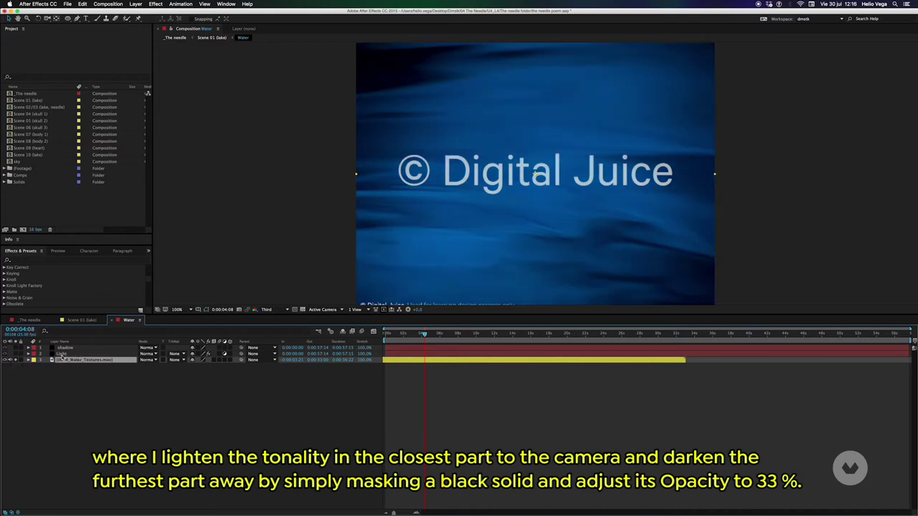
click(61, 354)
key(m)
click(15, 353)
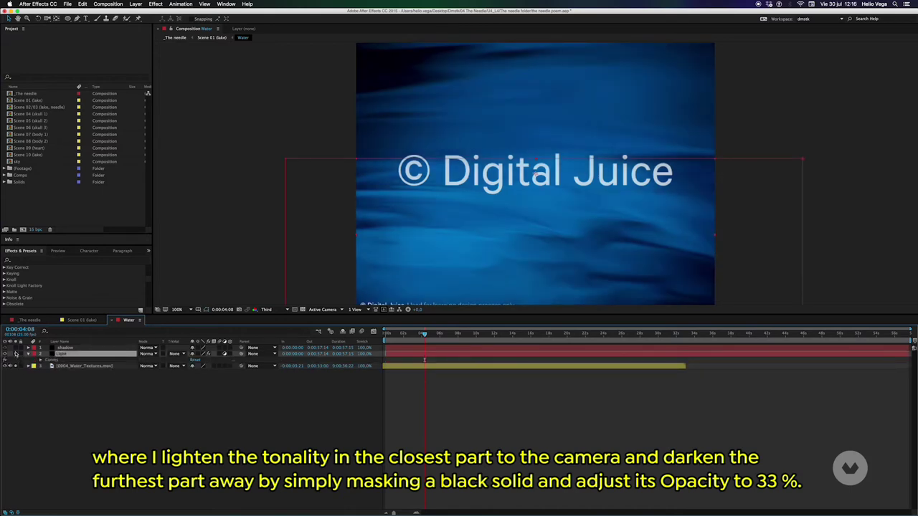
click(61, 348)
click(16, 348)
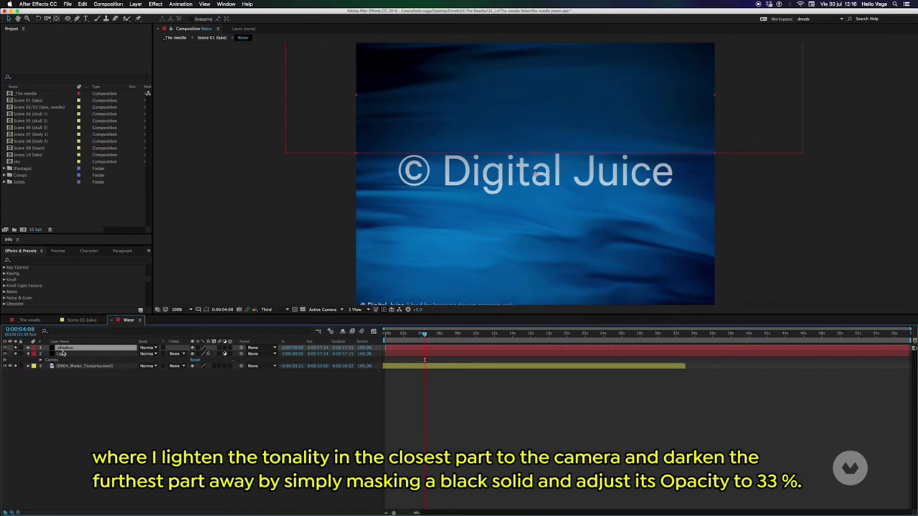
key(t)
mouse_move(192, 353)
mouse_down()
mouse_move(217, 353)
mouse_move(180, 386)
mouse_up()
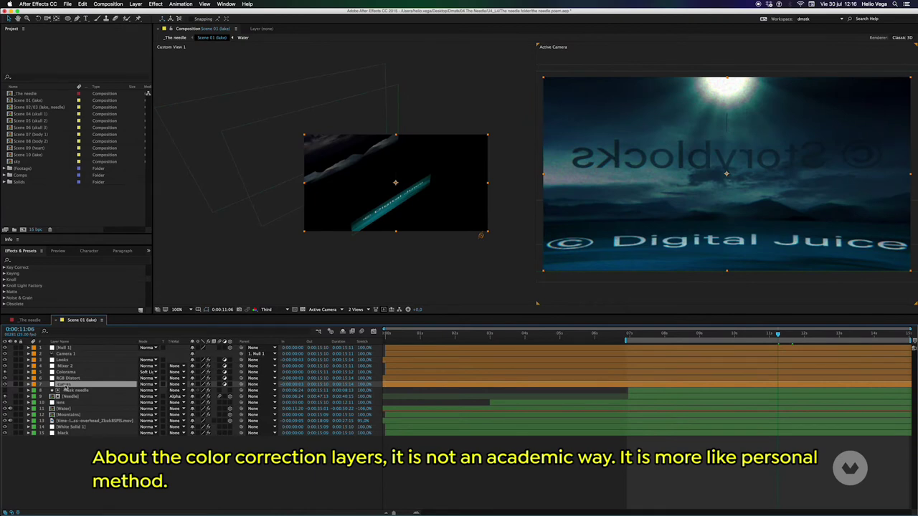
- Expand the effects on the curves, RGB Distort, Colorama, Mixer 2 and Looks layers, then collapse them
key(e)
click(63, 378)
key(e)
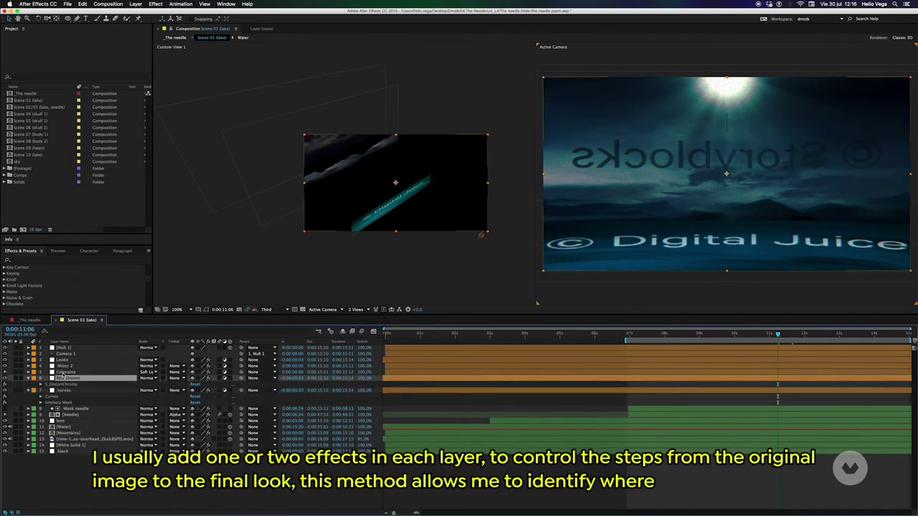
click(61, 372)
key(e)
click(62, 365)
key(e)
click(61, 360)
key(e)
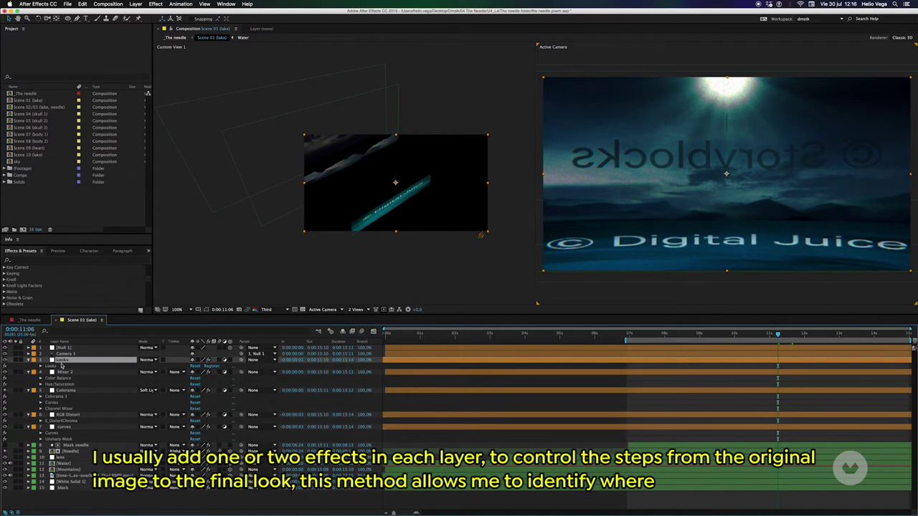
click(28, 360)
click(64, 378)
- Toggle the correction layers' visibility to compare against the original, leaving the curves correction on
click(57, 384)
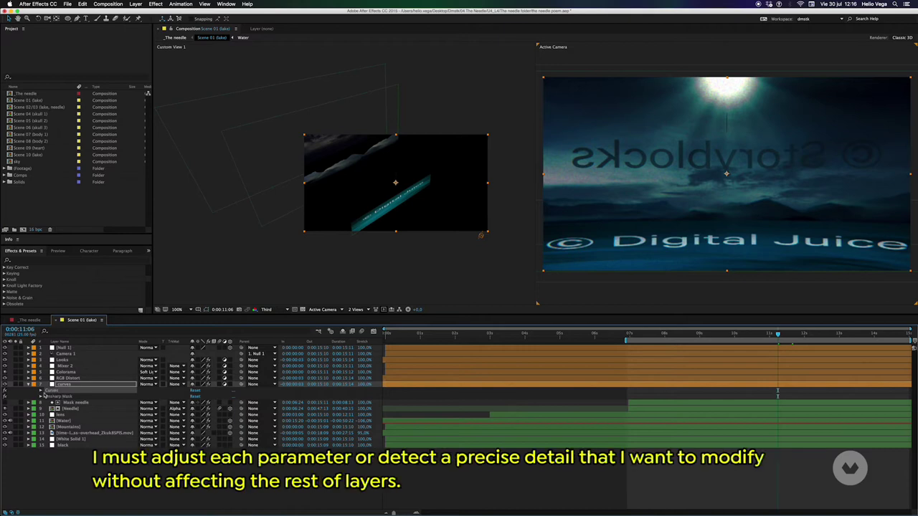
click(5, 384)
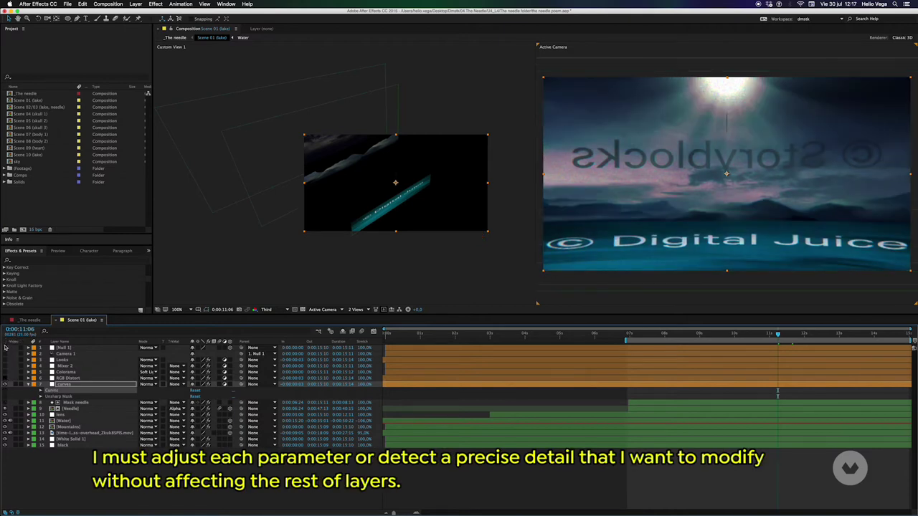
click(5, 360)
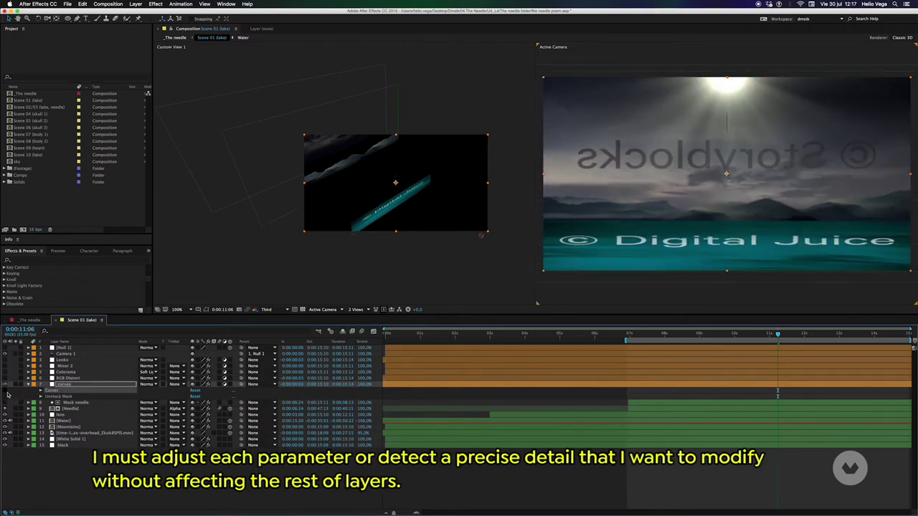
click(5, 391)
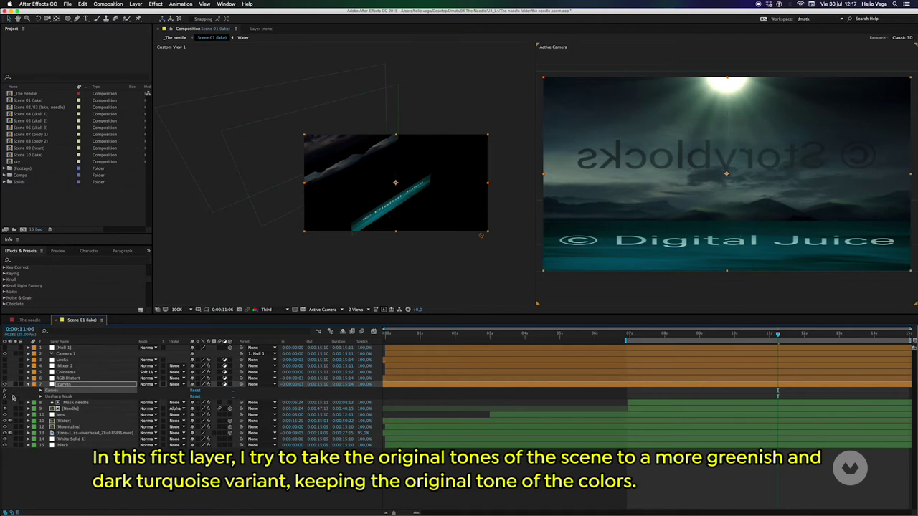
- Switch to a single camera view at 200% and full resolution, and expand RGB Distort's effect
click(66, 378)
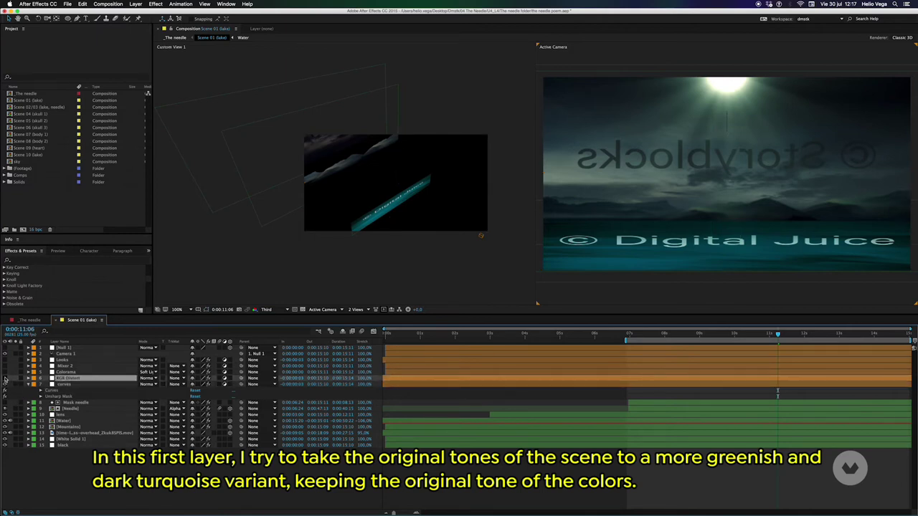
click(355, 309)
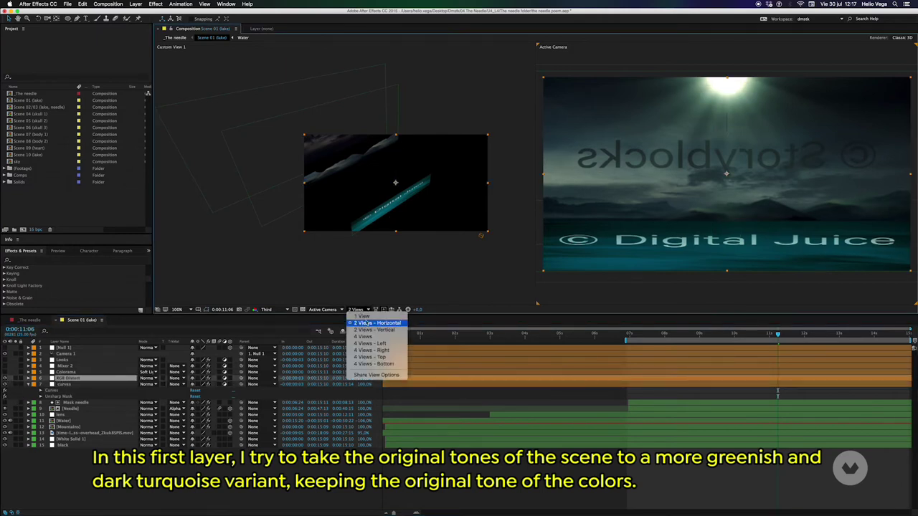
click(358, 321)
scroll(530, 214, up, 2)
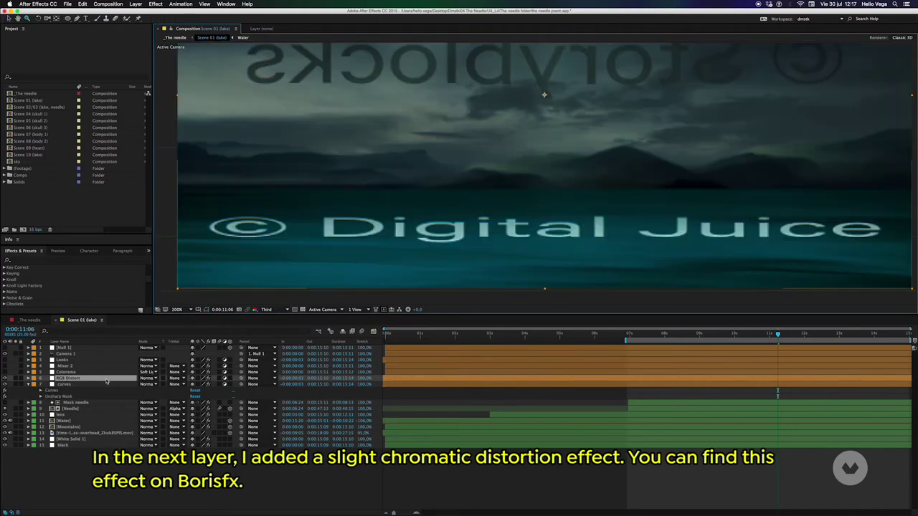
click(28, 378)
click(269, 309)
click(271, 318)
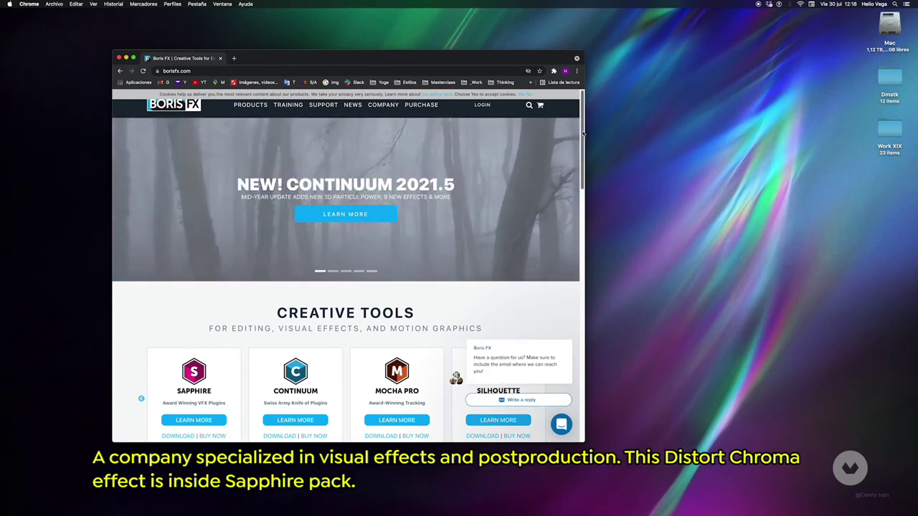
- Go to the Sapphire page from the Products menu on borisfx.com
mouse_move(250, 104)
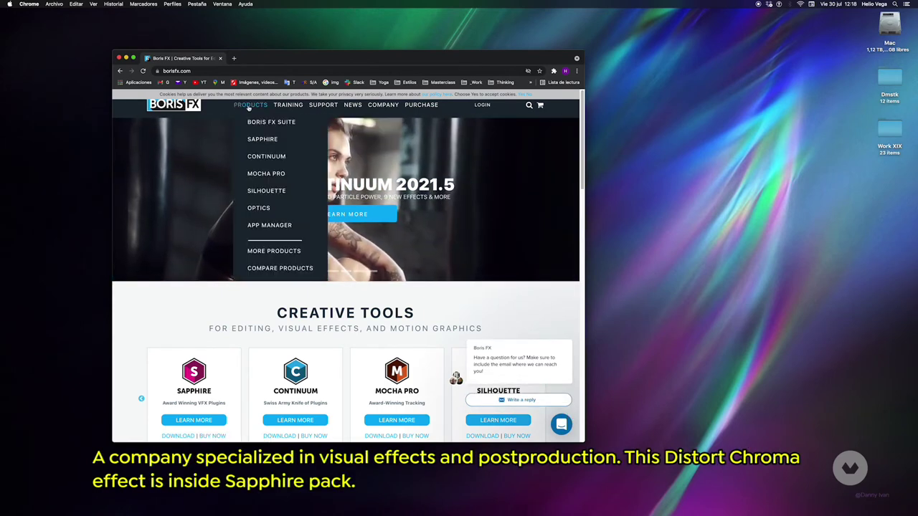
click(262, 141)
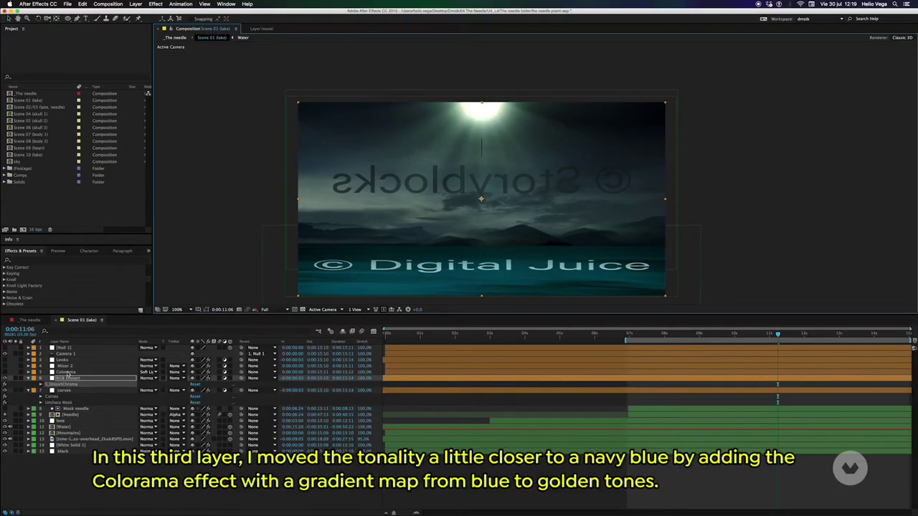
- Show the Colorama layer's effects and open Colorama 3 in Effect Controls
click(65, 372)
key(e)
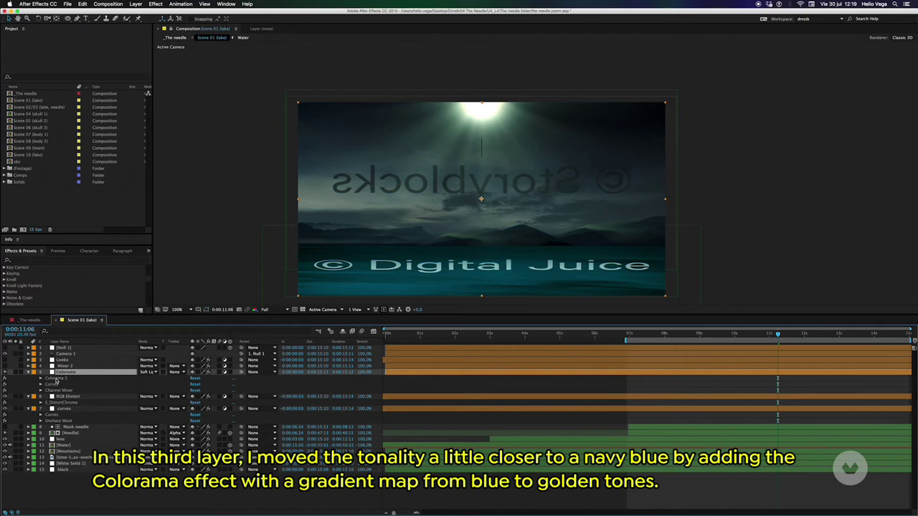
double_click(56, 380)
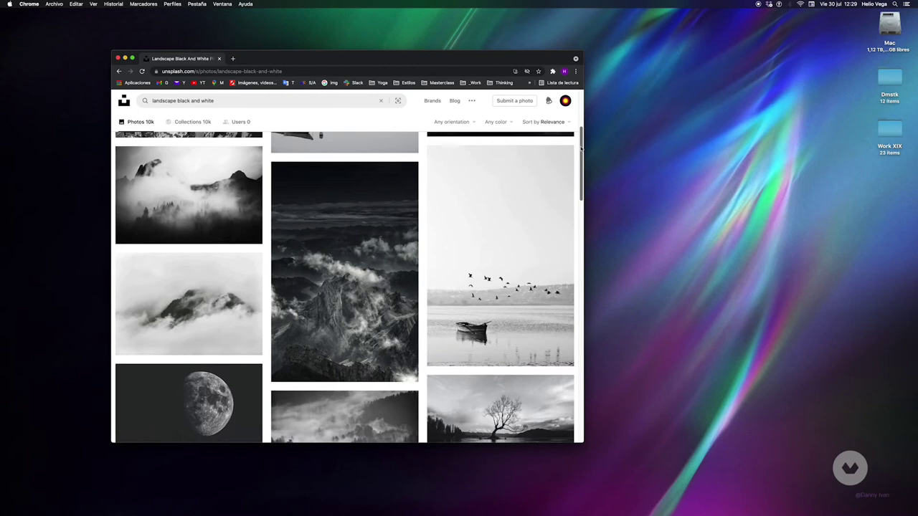
- Open the lone tree photo in the Unsplash results and download it
scroll(502, 251, down, 5)
click(502, 207)
click(516, 114)
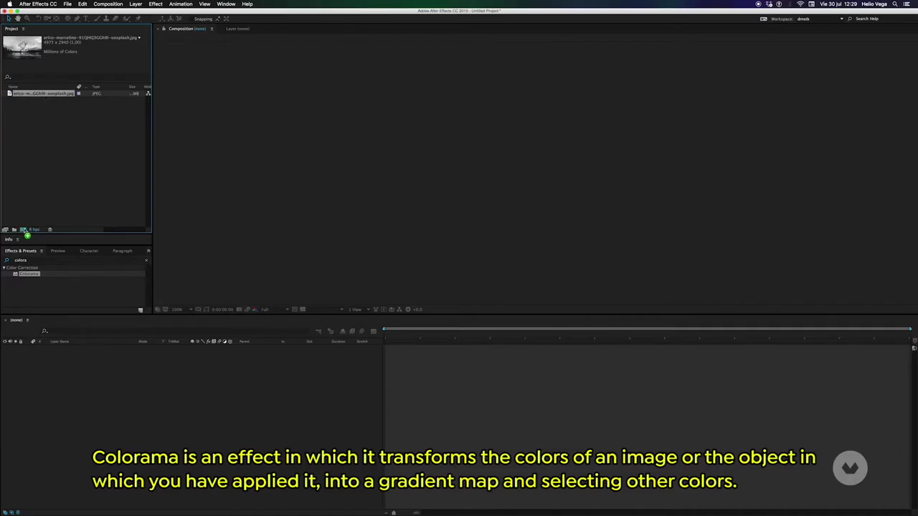
- Create a composition from the tree photo and add an adjustment layer above it
drag(27, 236, 26, 234)
right_click(70, 375)
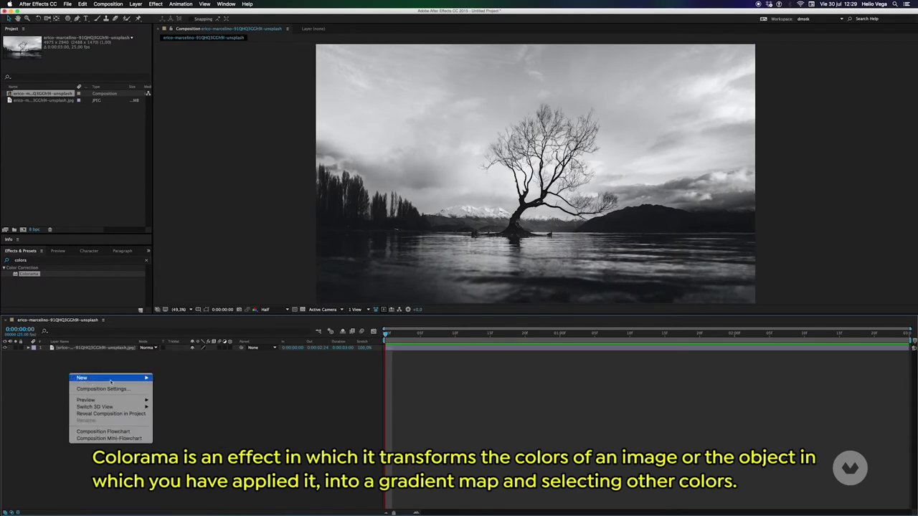
mouse_move(110, 379)
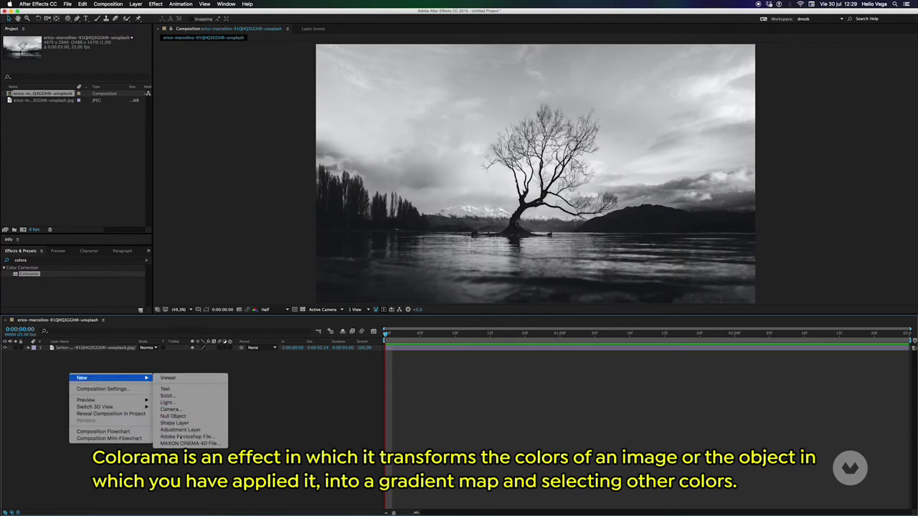
click(180, 430)
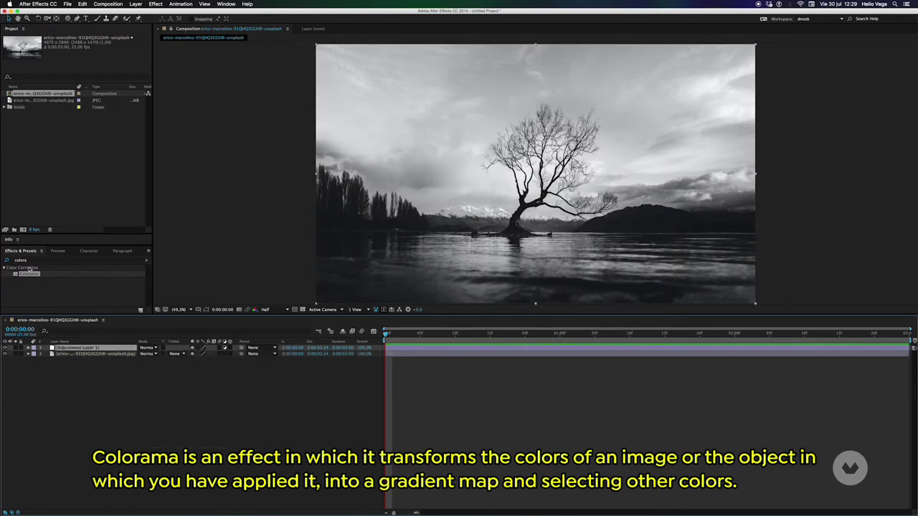
- Apply Colorama to the adjustment layer with the Fire preset palette
double_click(28, 276)
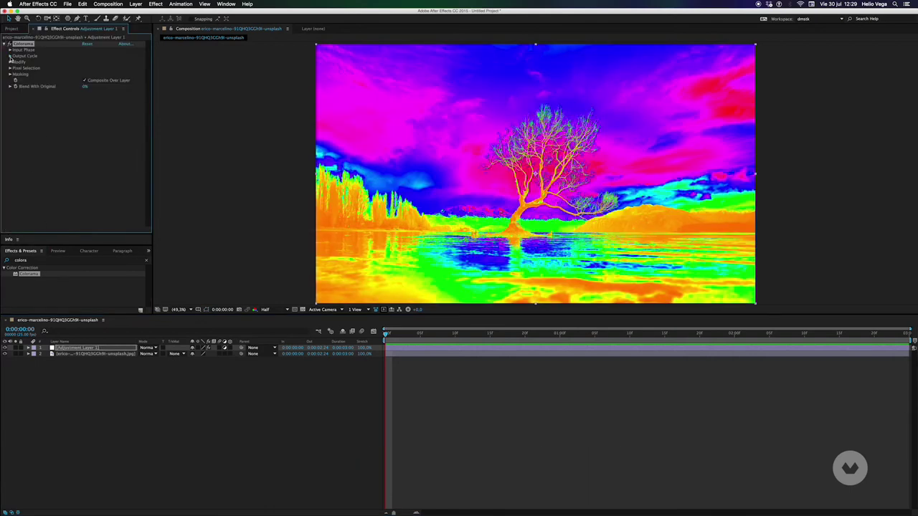
click(111, 62)
click(107, 203)
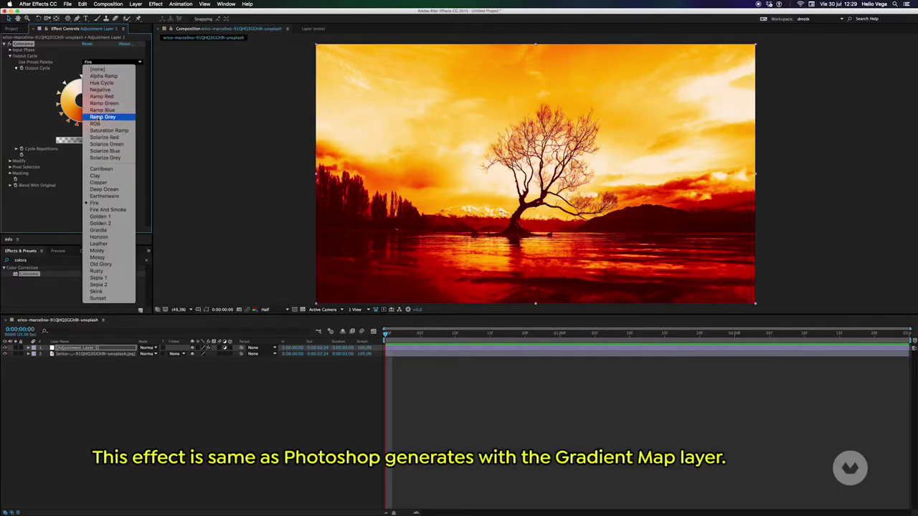
- Switch Colorama to Ramp Blue, then darken one output cycle colour and make another purple-red
click(109, 115)
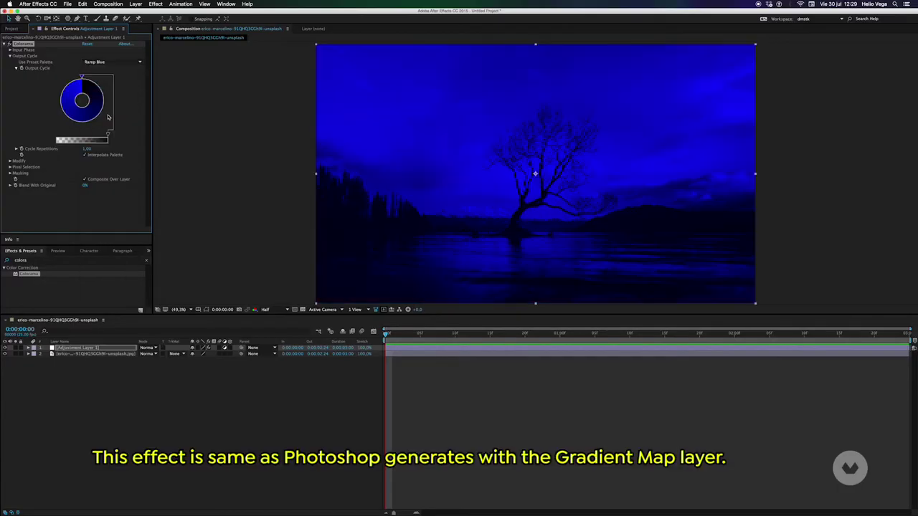
double_click(83, 79)
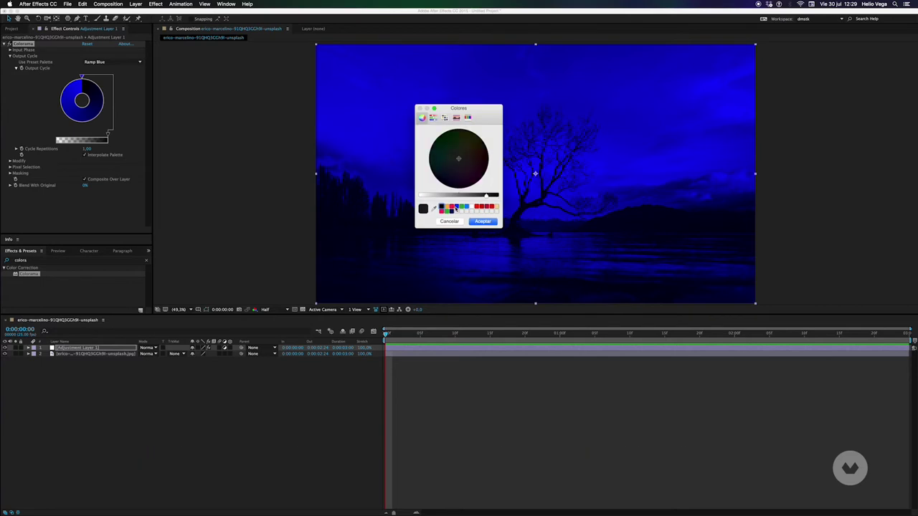
click(466, 197)
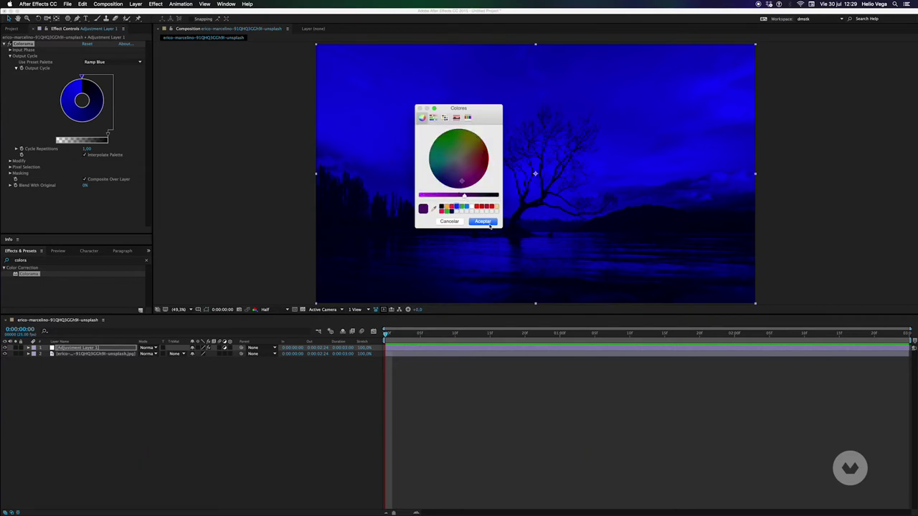
click(482, 221)
double_click(105, 111)
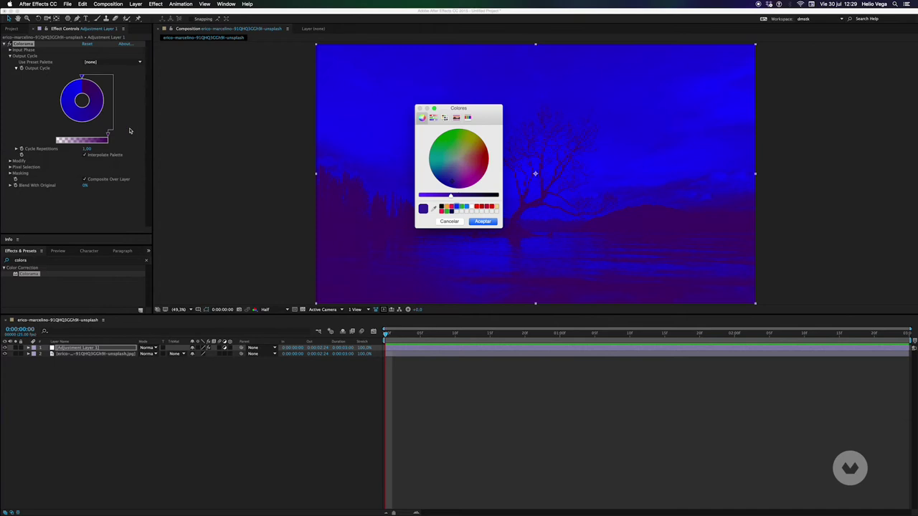
click(471, 154)
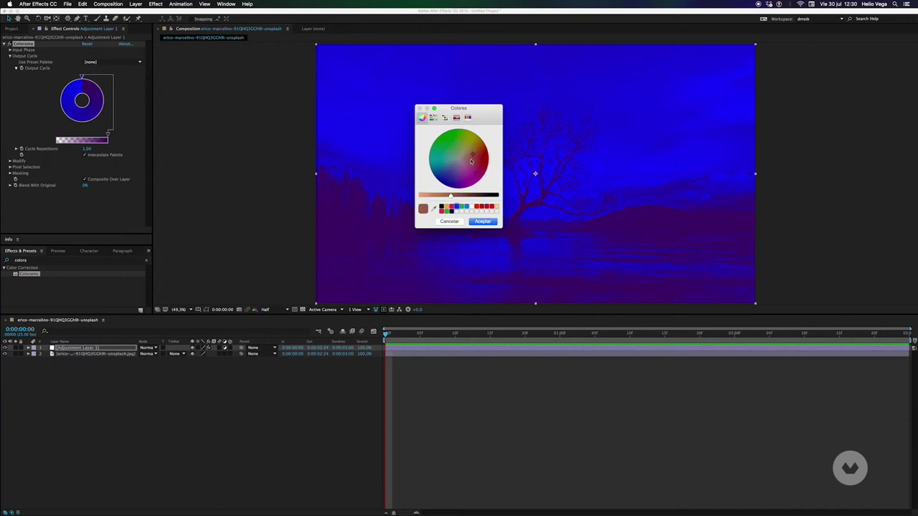
drag(451, 197, 461, 191)
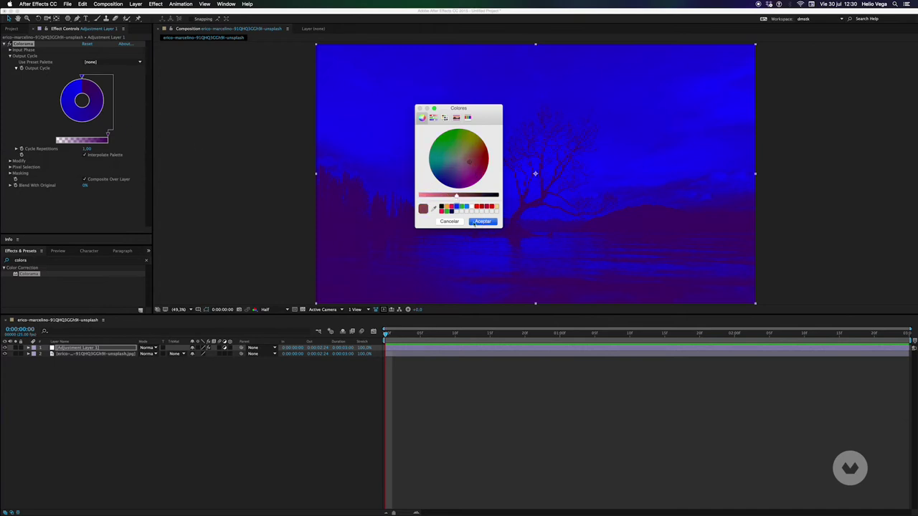
click(482, 221)
- Change output cycle colours to pale cyan and a desaturated greyish tone
double_click(82, 77)
click(454, 161)
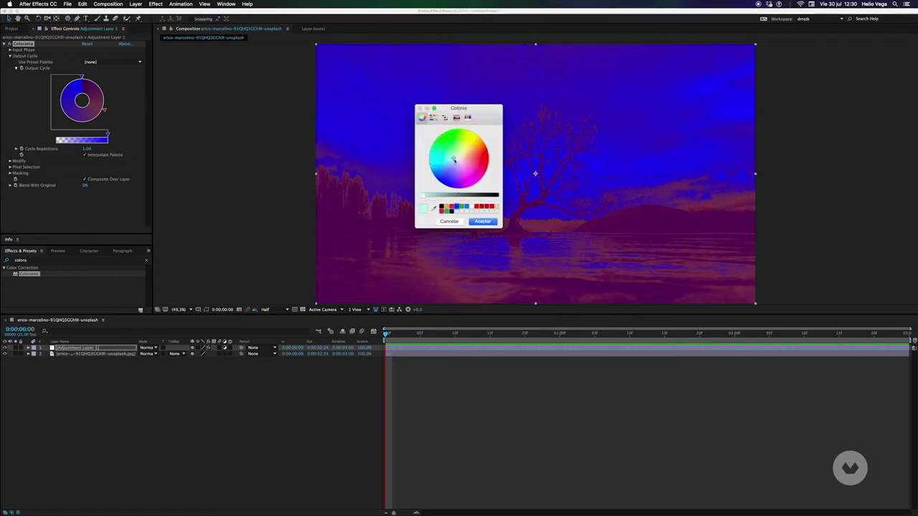
click(481, 221)
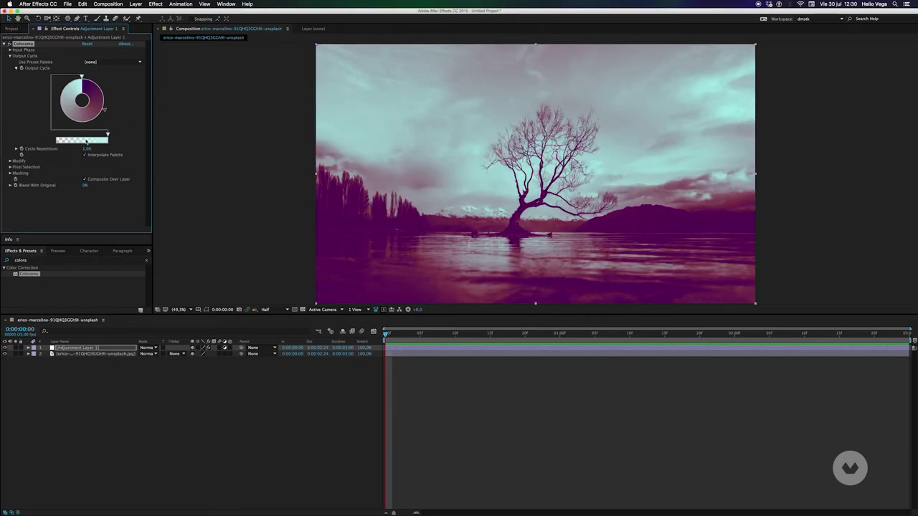
double_click(105, 112)
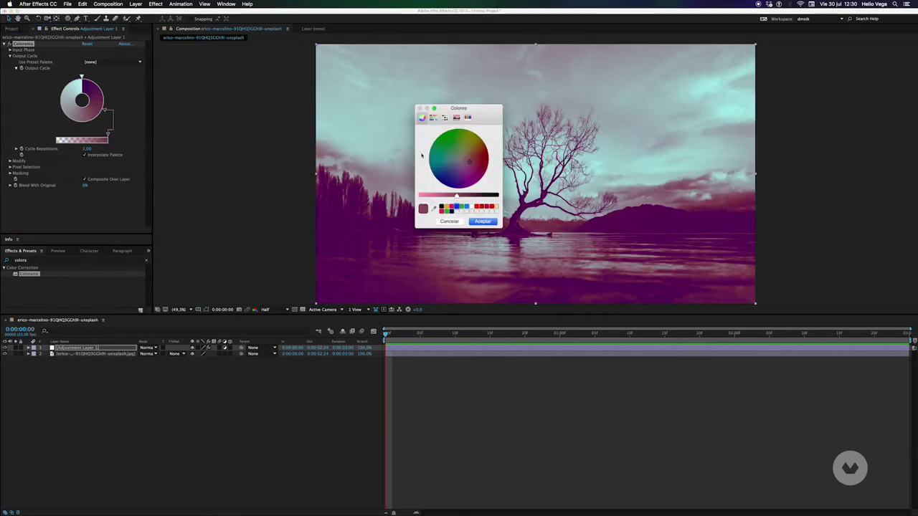
click(462, 164)
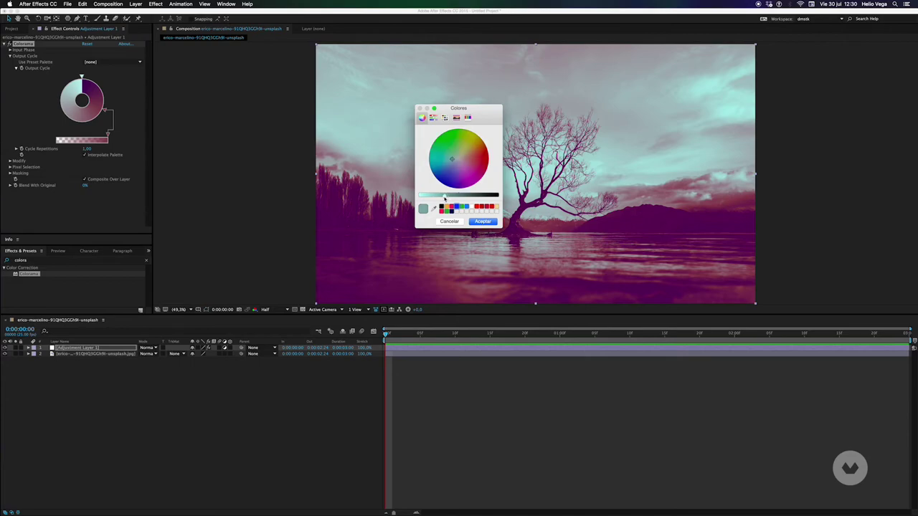
click(482, 221)
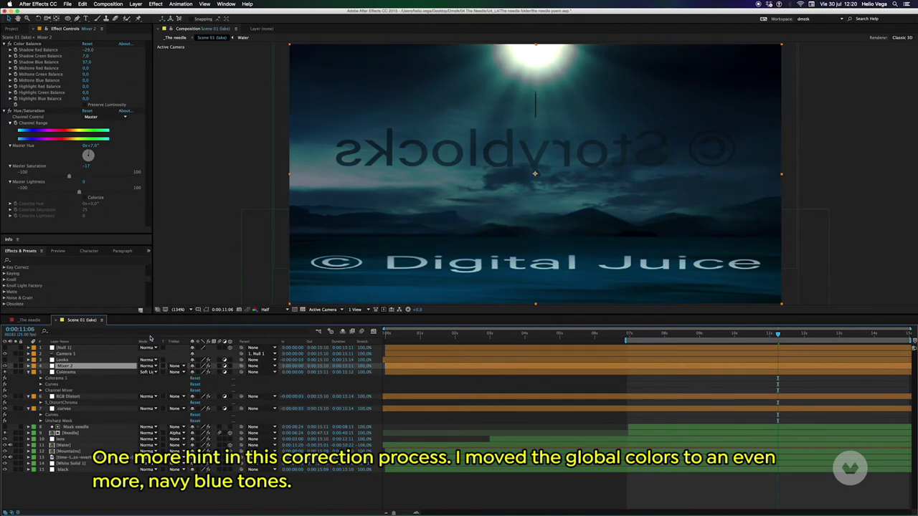
- Enable the Looks layer's effect and launch its Edit button into Magic Bullet Looks
key(e)
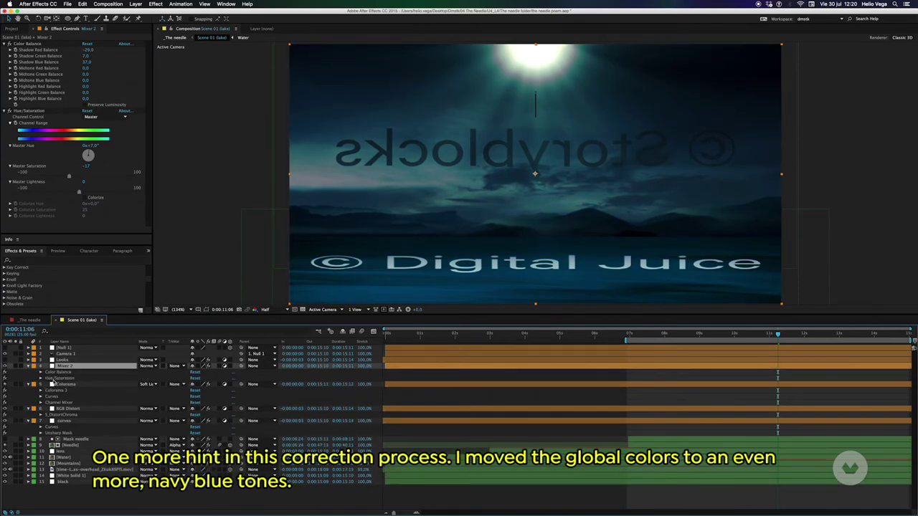
click(61, 359)
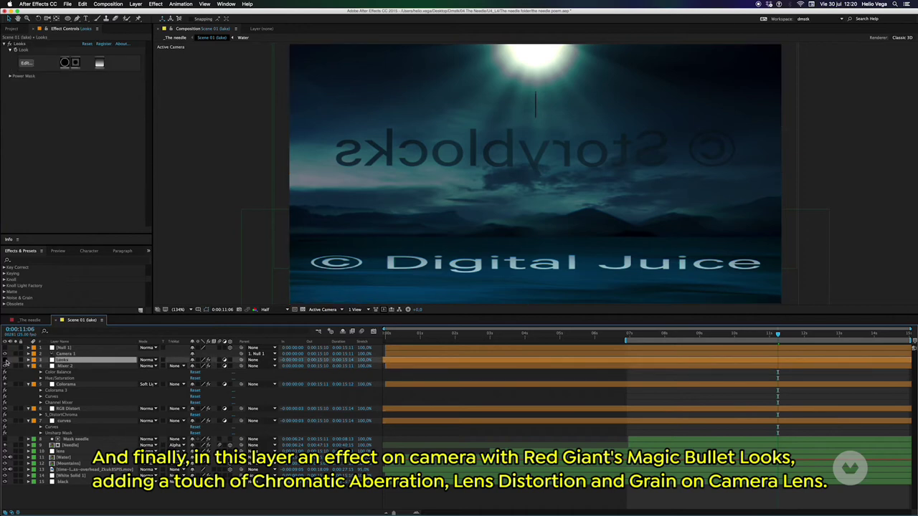
click(5, 360)
key(e)
click(52, 366)
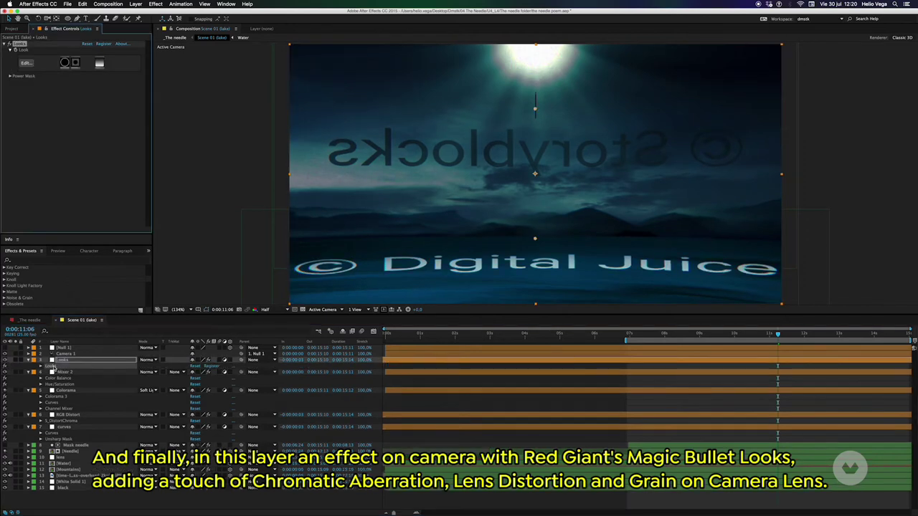
click(28, 65)
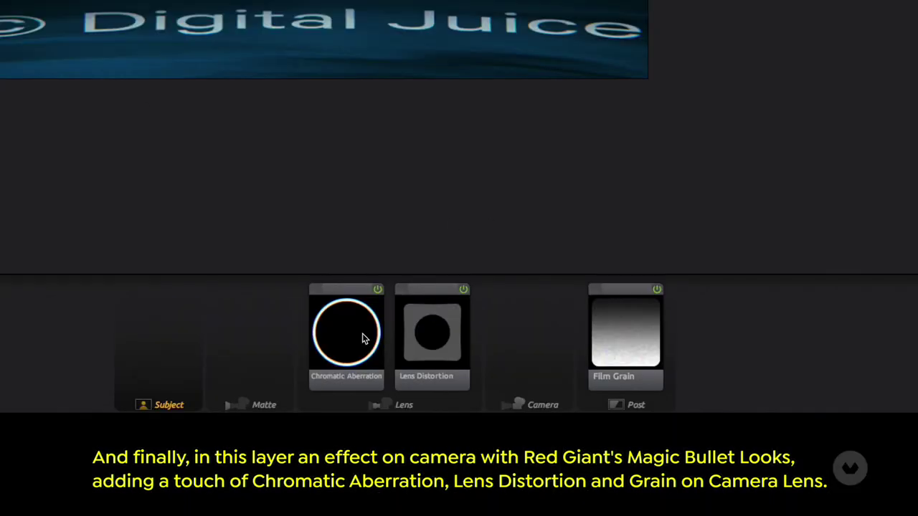
- Inspect the Chromatic Aberration, Lens Distortion and Film Grain tools in the look's tool chain
click(363, 338)
click(441, 330)
click(629, 320)
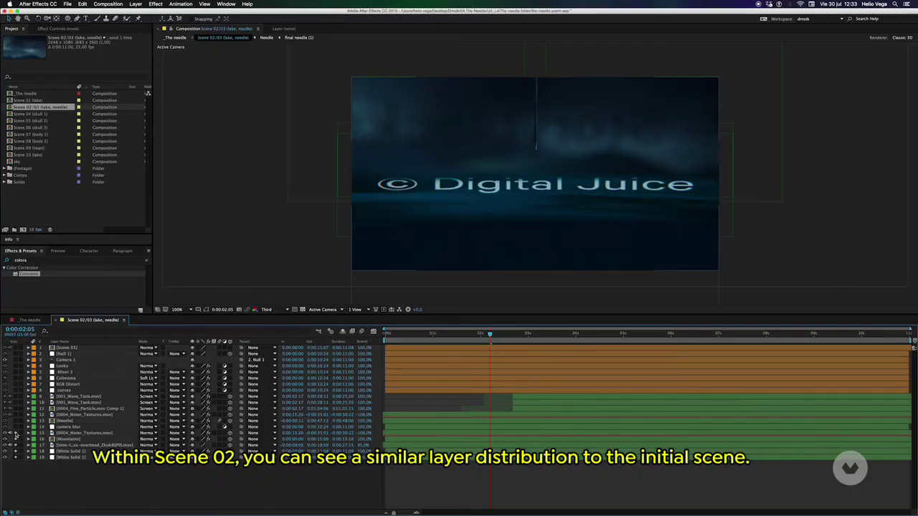
- Solo the water and Needle layers and set the viewer magnification to Fit
click(16, 434)
click(16, 421)
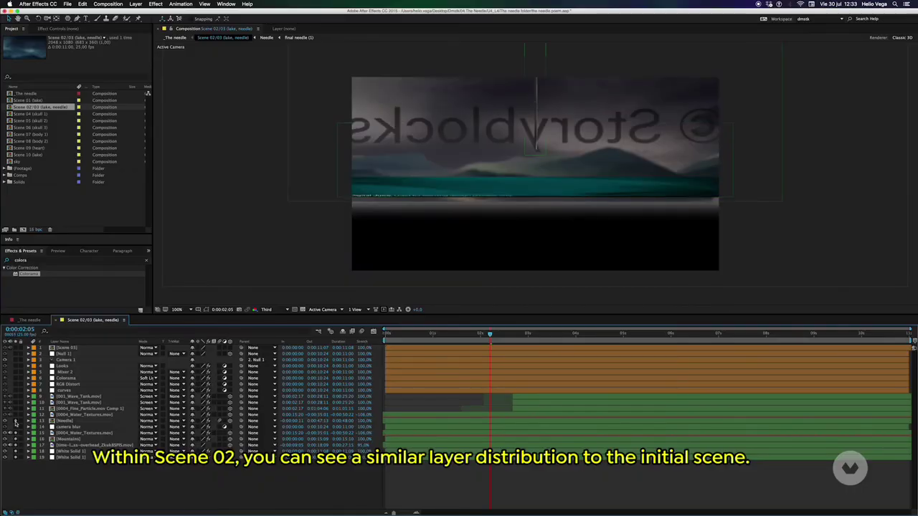
scroll(568, 169, up, 2)
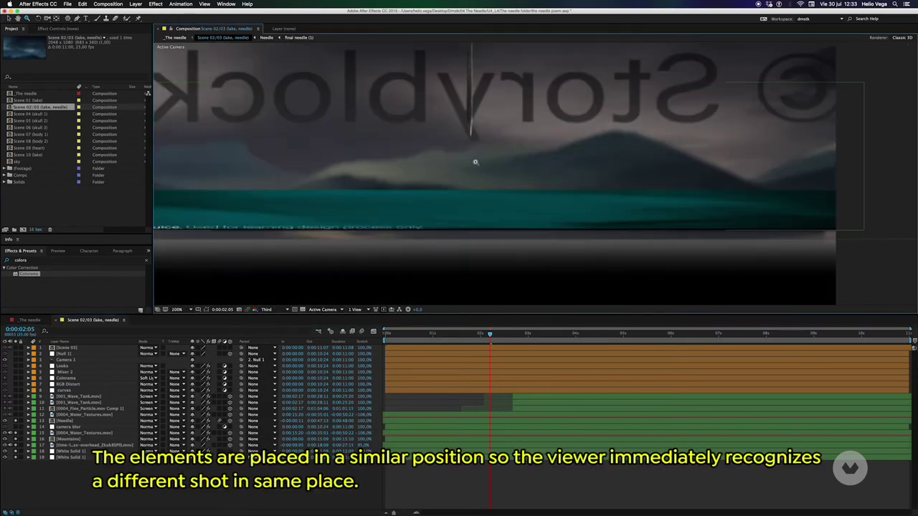
click(175, 309)
click(188, 316)
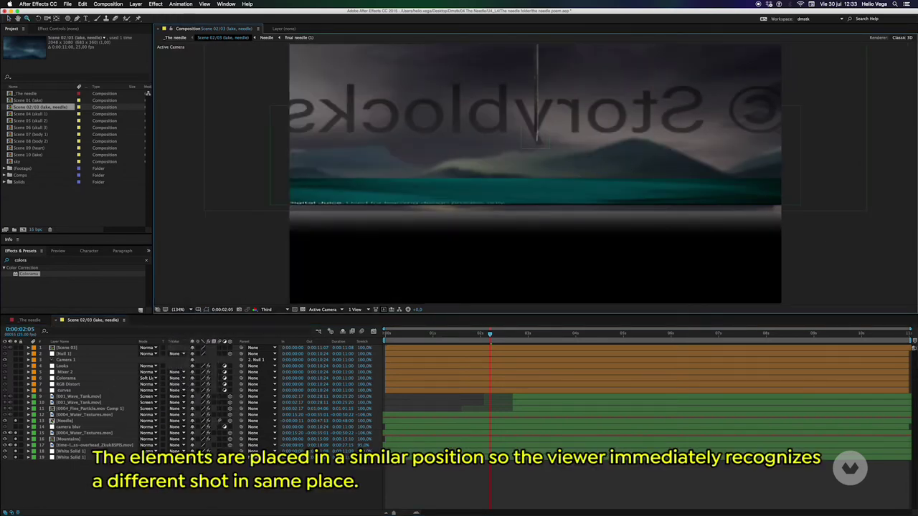
- Enable the Camera Blur layer and set its Camera Lens Blur radius to 45
click(63, 427)
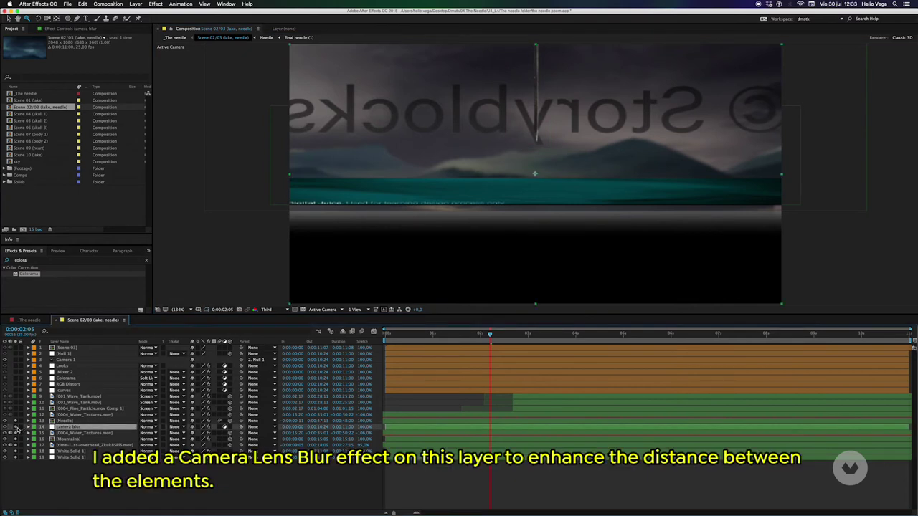
click(15, 428)
key(e)
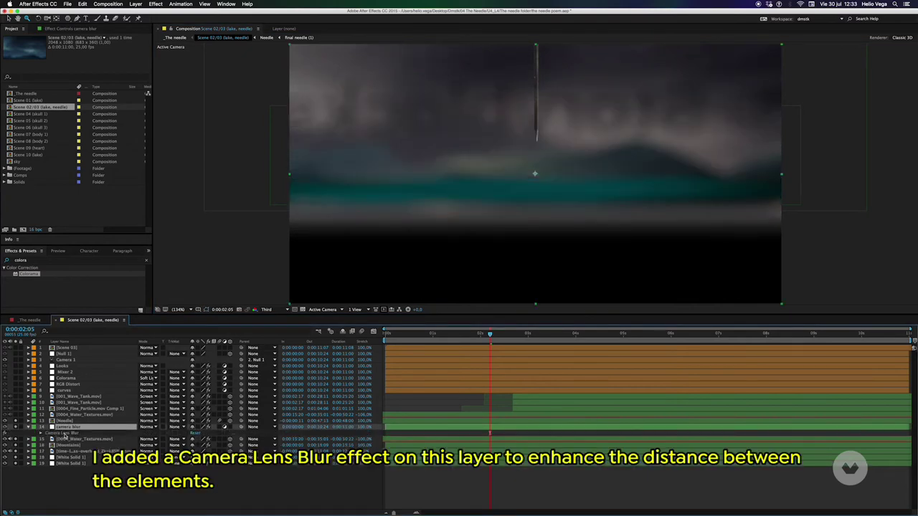
click(65, 433)
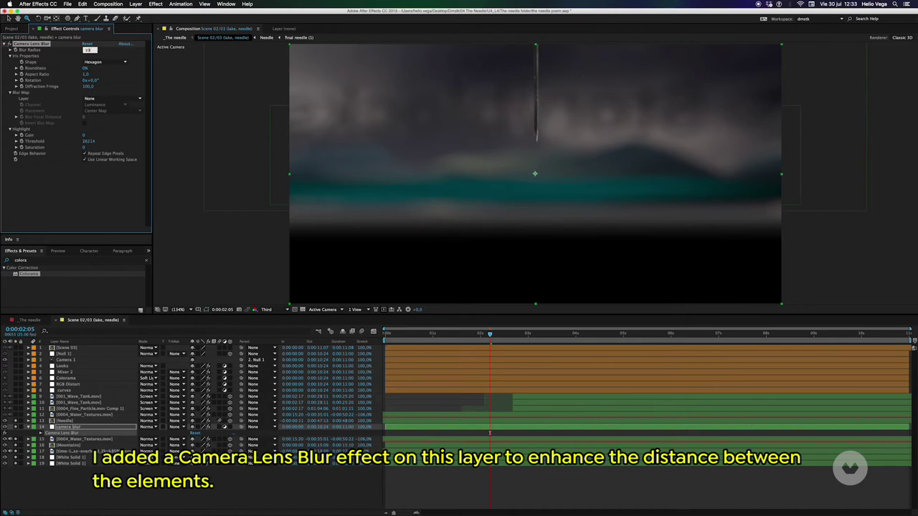
key(Return)
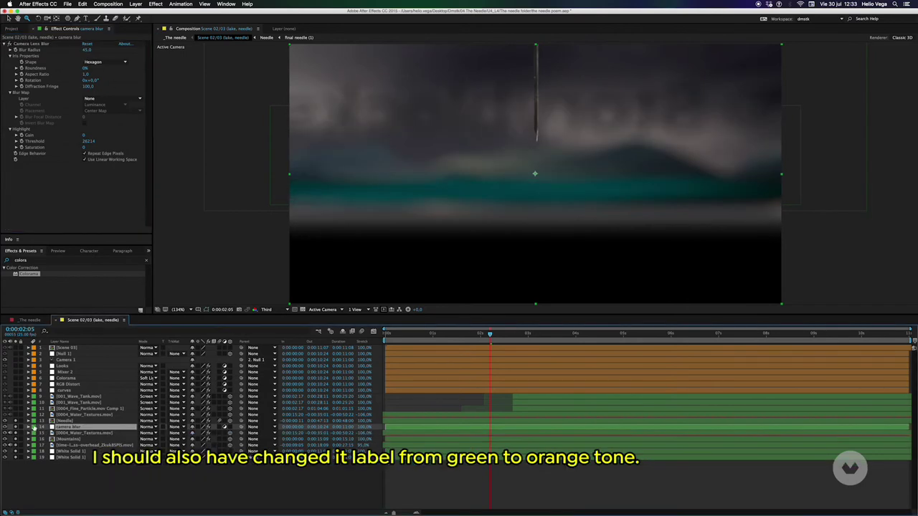
- Try an orange label on the Camera Blur layer, then set it back to green
click(33, 428)
click(51, 473)
click(33, 428)
click(52, 458)
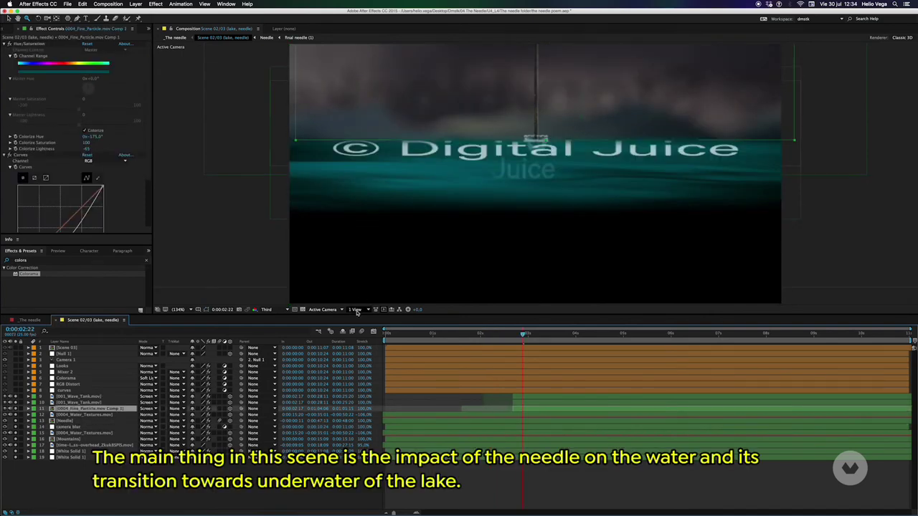
- Switch the viewer to two side-by-side views and preview the Needle scene from an earlier frame
click(357, 310)
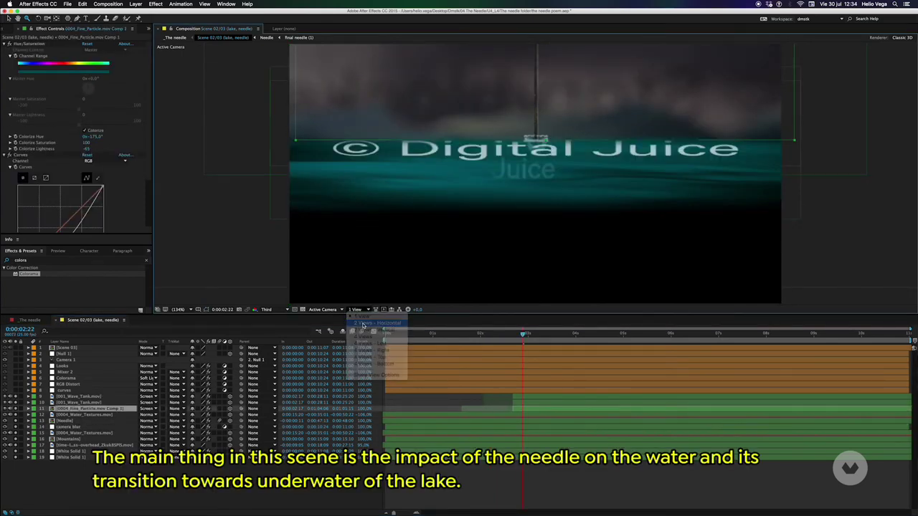
click(369, 322)
click(71, 421)
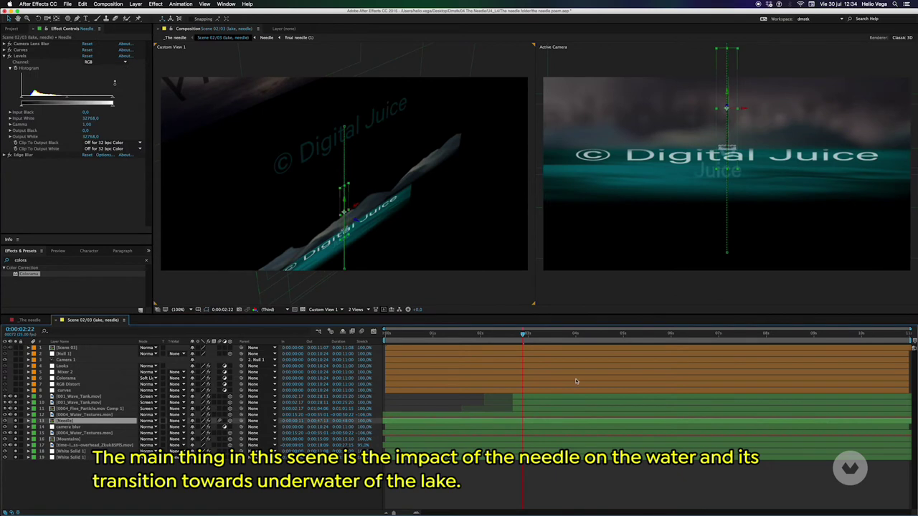
mouse_move(523, 334)
mouse_down()
mouse_move(440, 334)
mouse_move(522, 334)
mouse_up()
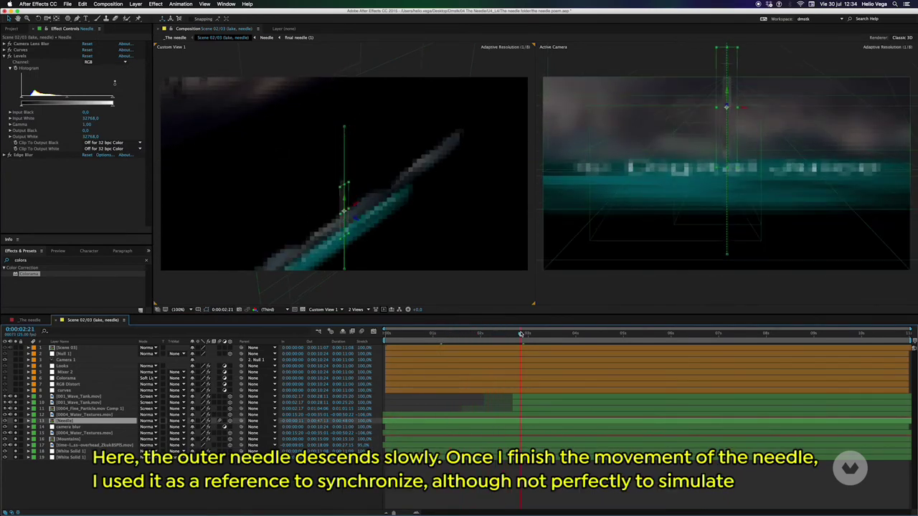
key(space)
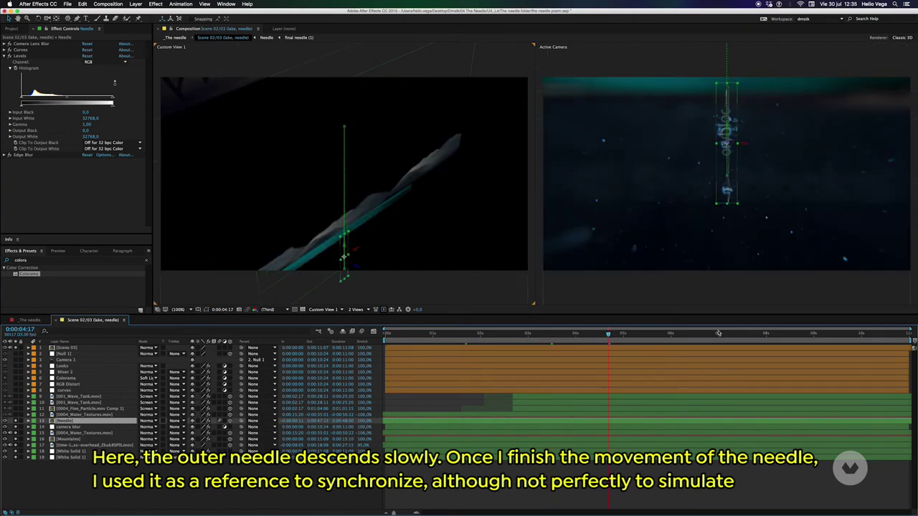
- In the Scene 03 precomp, solo the Needle and underwater background layers
double_click(66, 348)
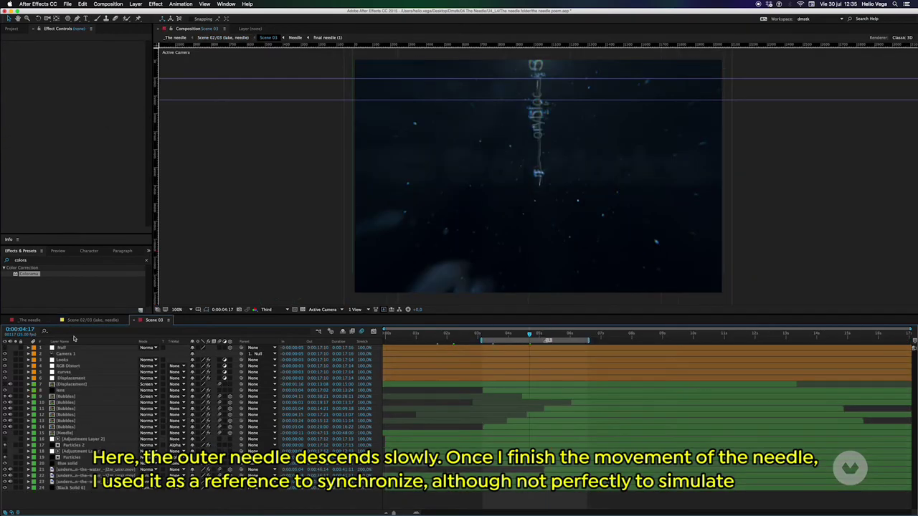
click(15, 434)
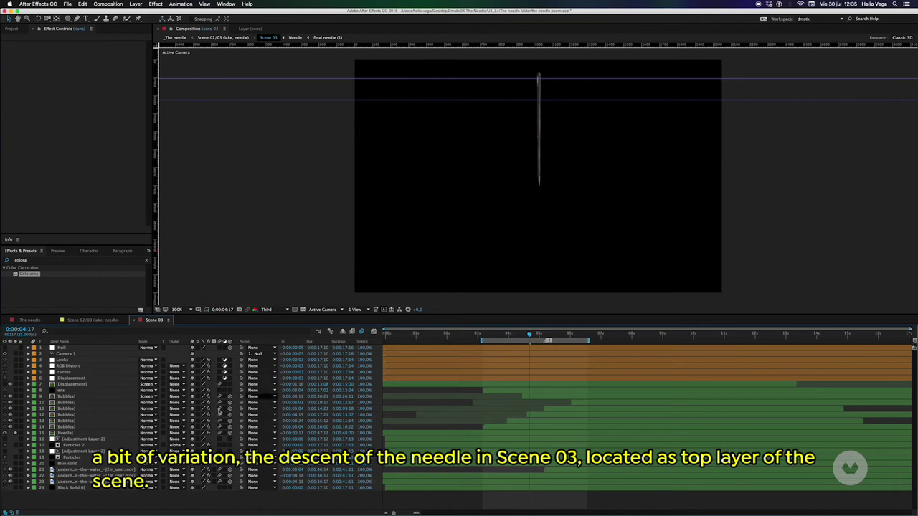
click(15, 470)
- Back in Scene 02/03, return to 0:00:03:15 and preview the needle's descent
click(90, 320)
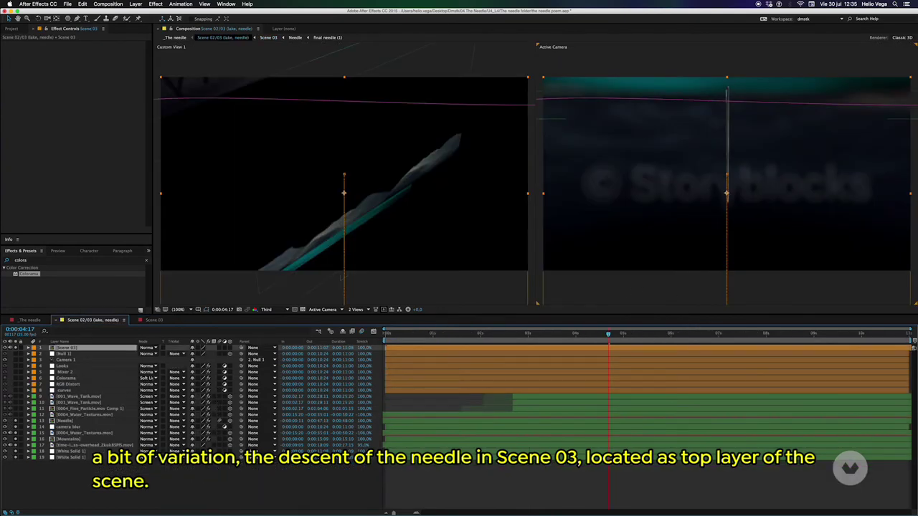
click(600, 367)
drag(608, 335, 557, 336)
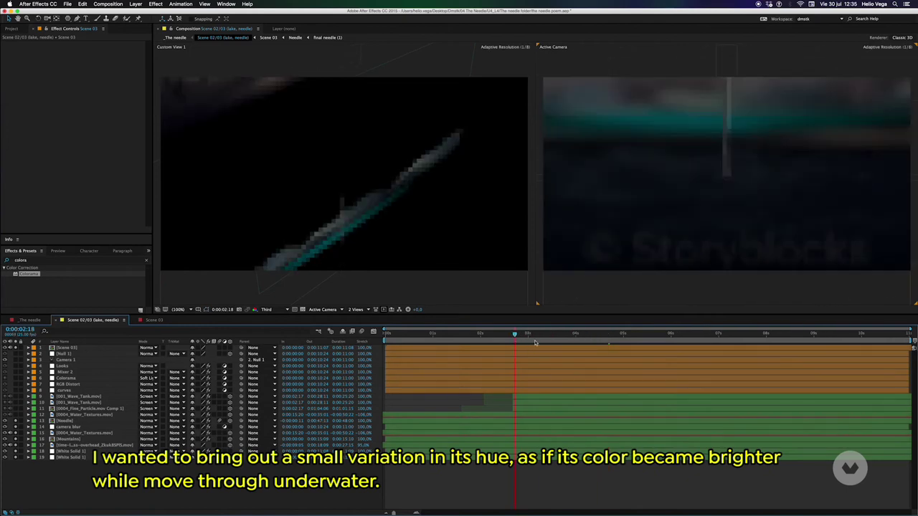
key(space)
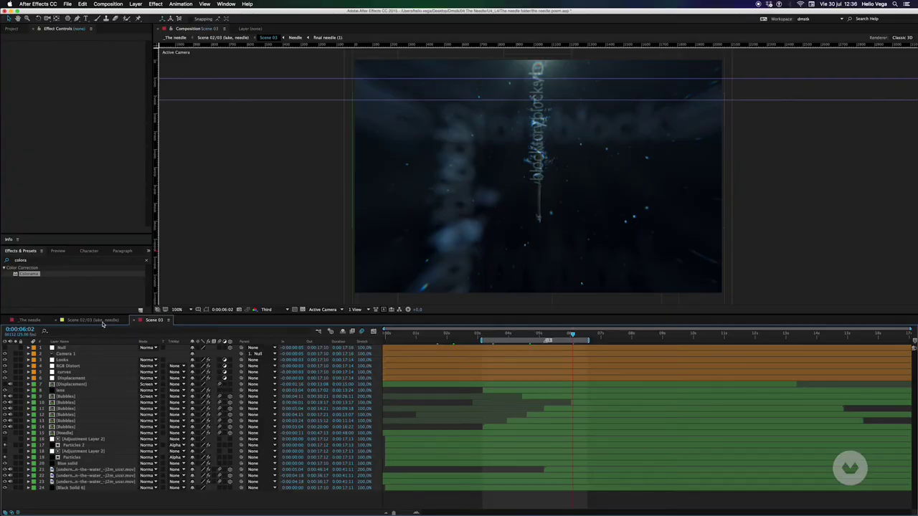
- Move the Scene 03 layer below the adjustment layers and back to the top
click(103, 320)
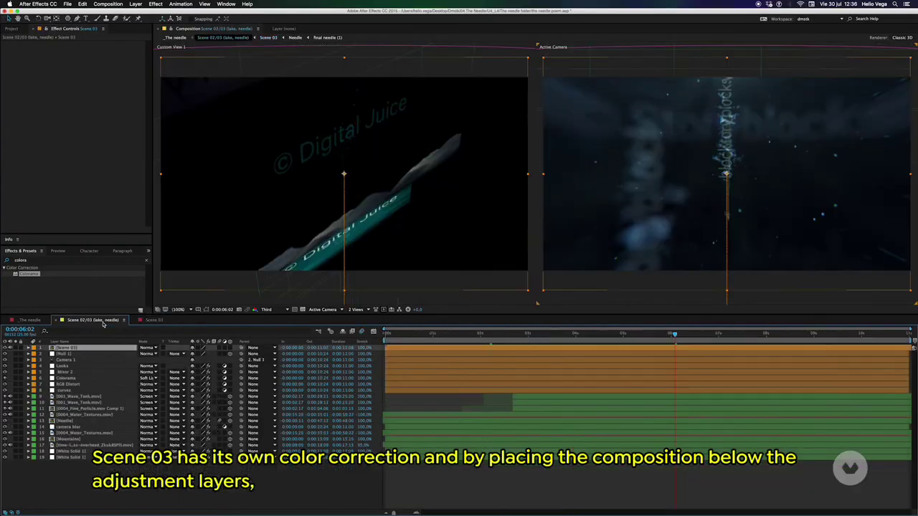
drag(68, 354, 72, 392)
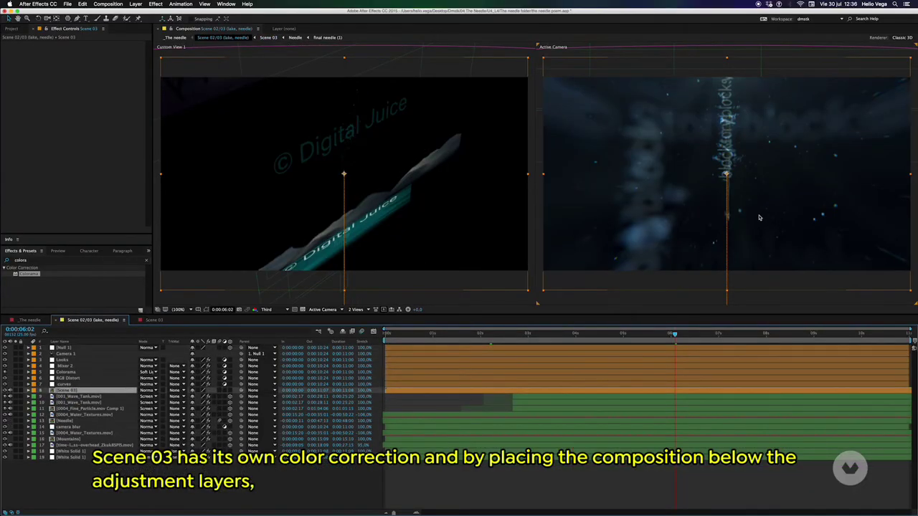
drag(62, 393, 59, 347)
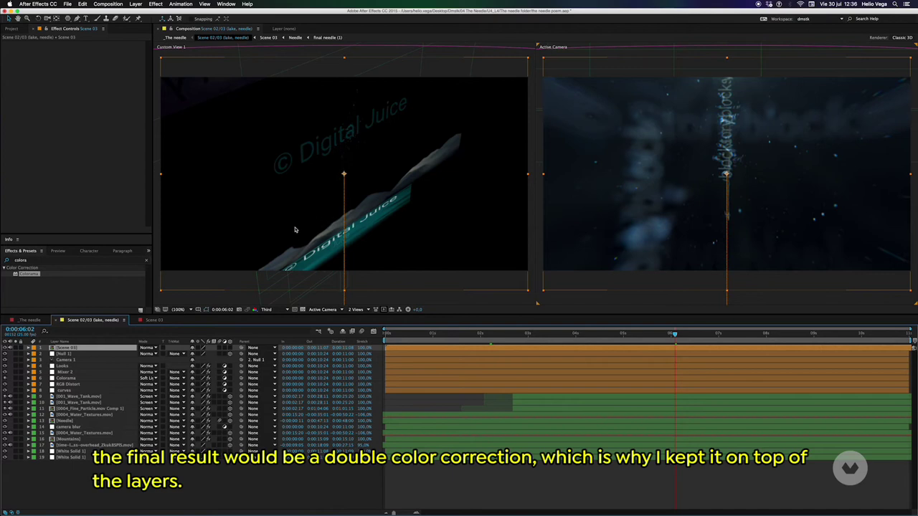
- Solo the 0004_Water_Textures layer and zoom in on the needle hitting the water
click(78, 408)
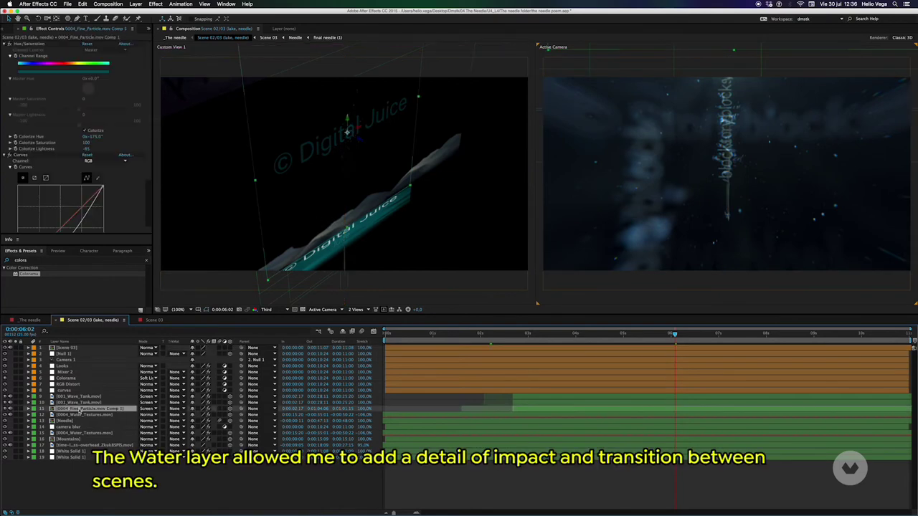
click(79, 414)
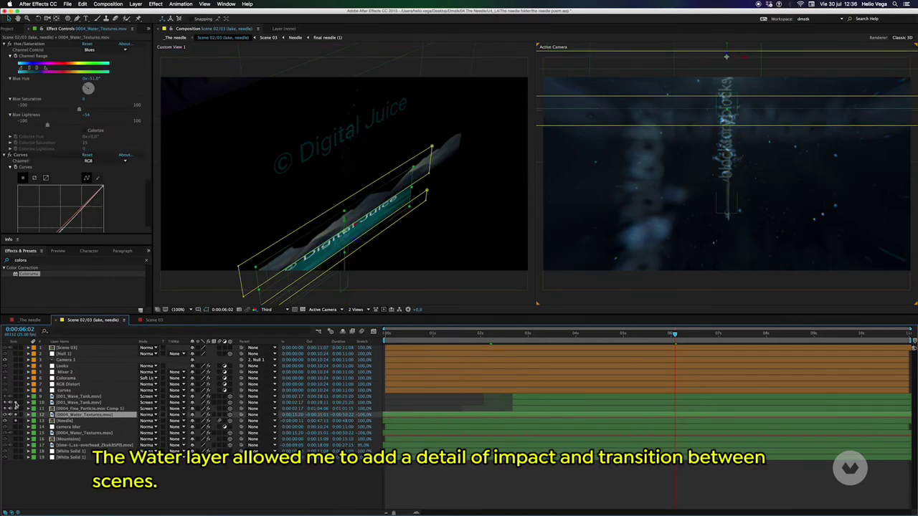
click(16, 404)
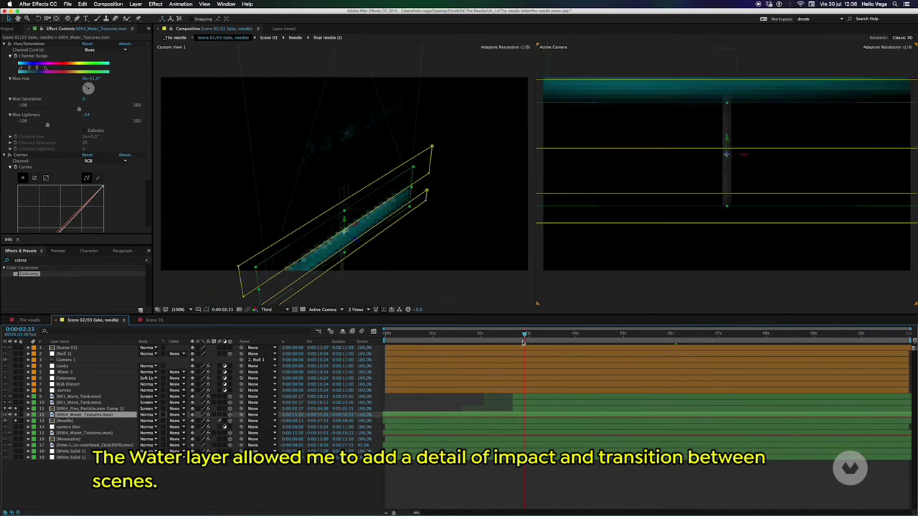
click(513, 334)
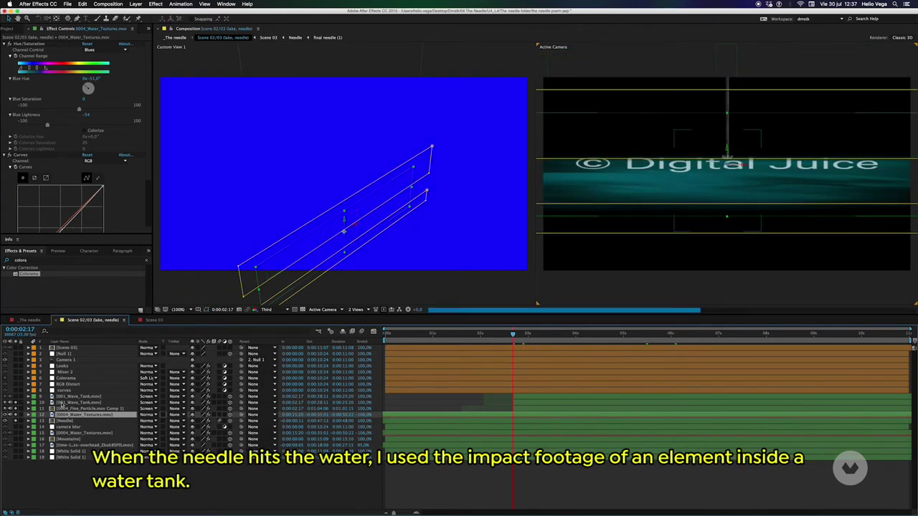
click(75, 402)
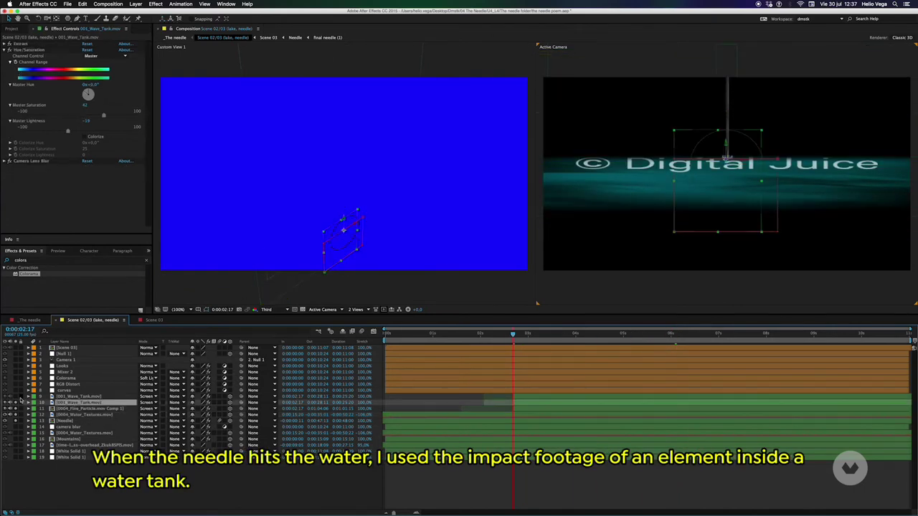
key(period)
key(period)
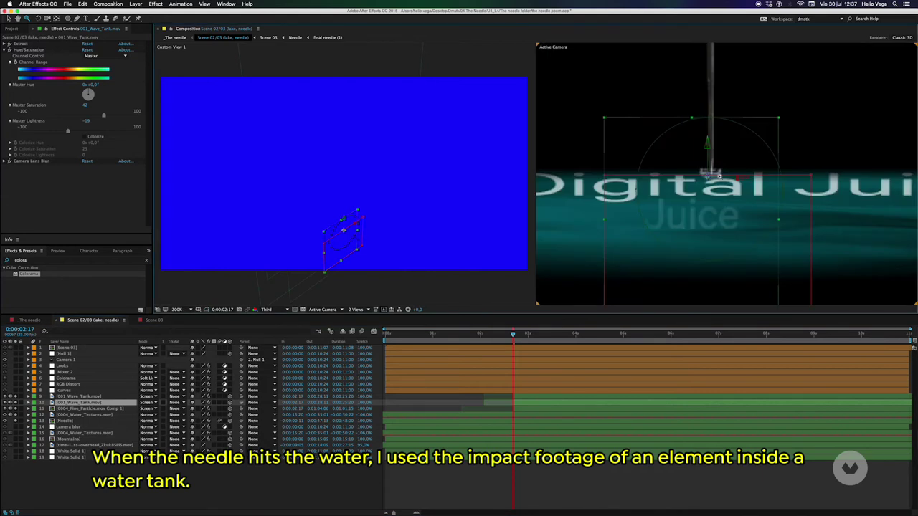
key(period)
key(period)
- Change the view layout, set Full resolution, and open the wave tank footage at 0:00:02:09
click(322, 309)
click(355, 309)
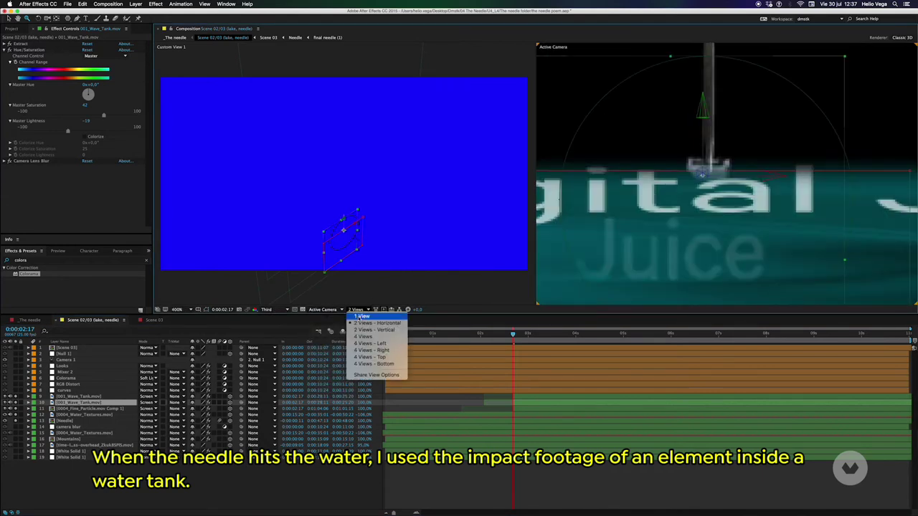
click(366, 315)
click(266, 309)
click(276, 318)
double_click(502, 402)
mouse_move(512, 334)
mouse_down()
mouse_move(497, 334)
mouse_move(562, 335)
mouse_up()
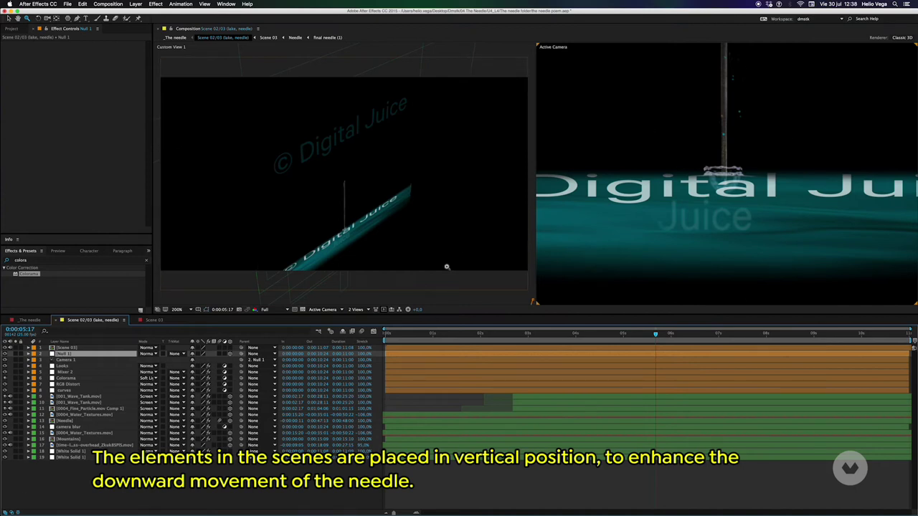
- Zoom out Custom View 1 and scrub from 0:00:01:03 through the null and camera descent
drag(431, 215, 366, 143)
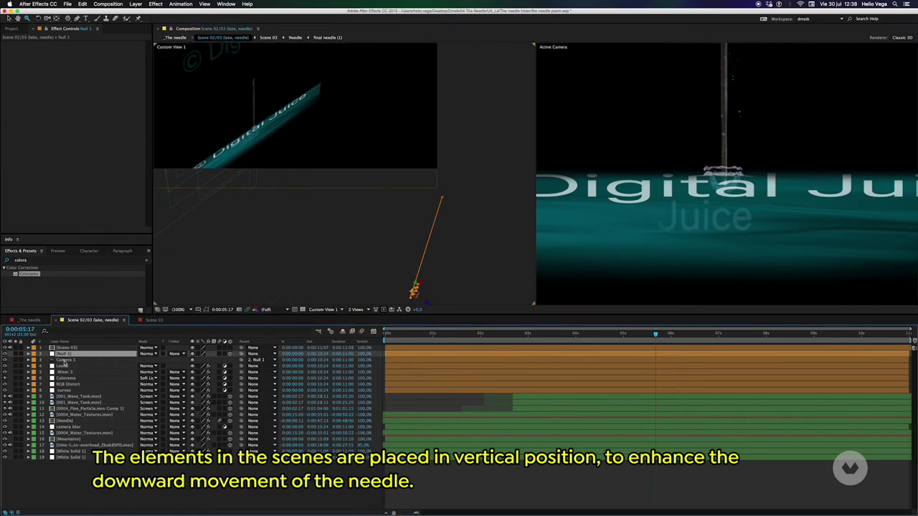
click(437, 334)
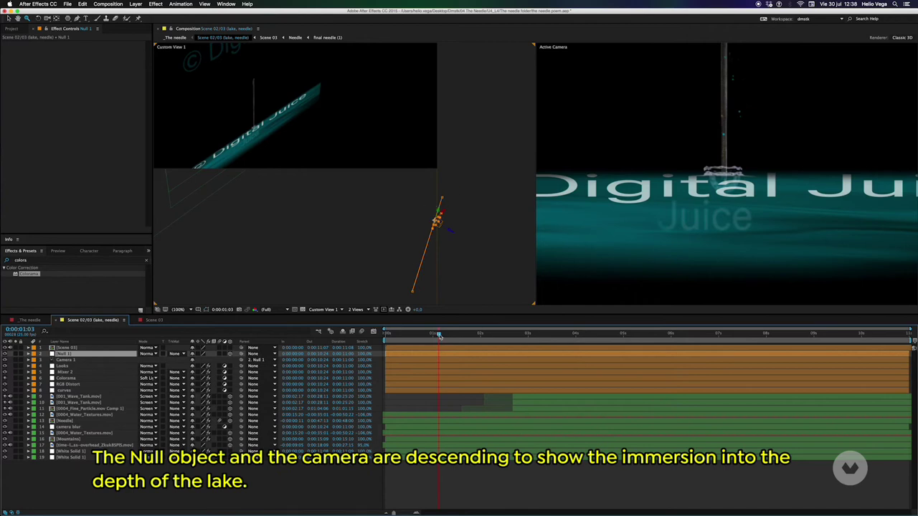
drag(439, 336, 478, 334)
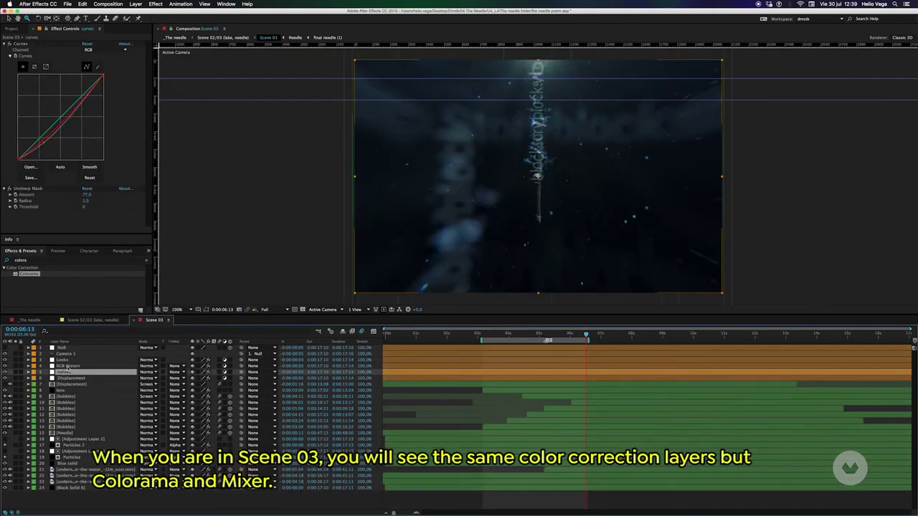
- Review the RGB Distort and Displacement settings and water footage, then download an Unsplash portrait
click(67, 366)
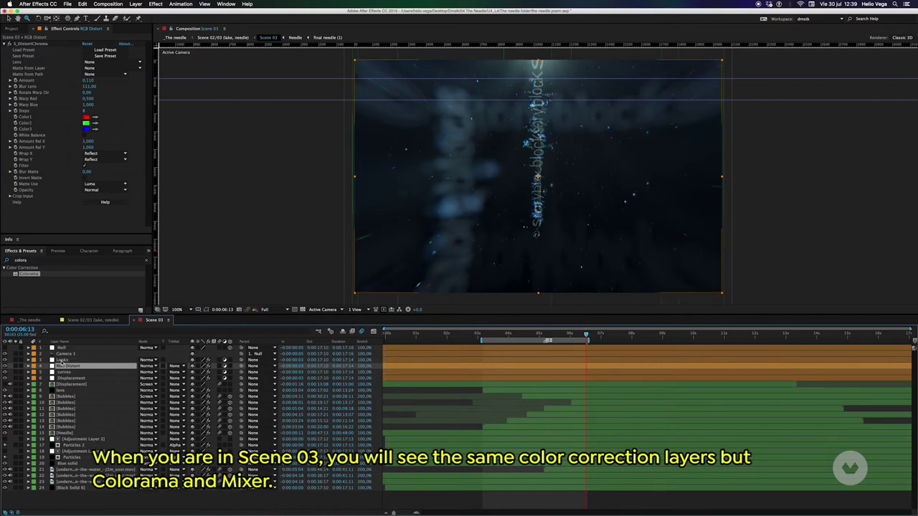
click(72, 379)
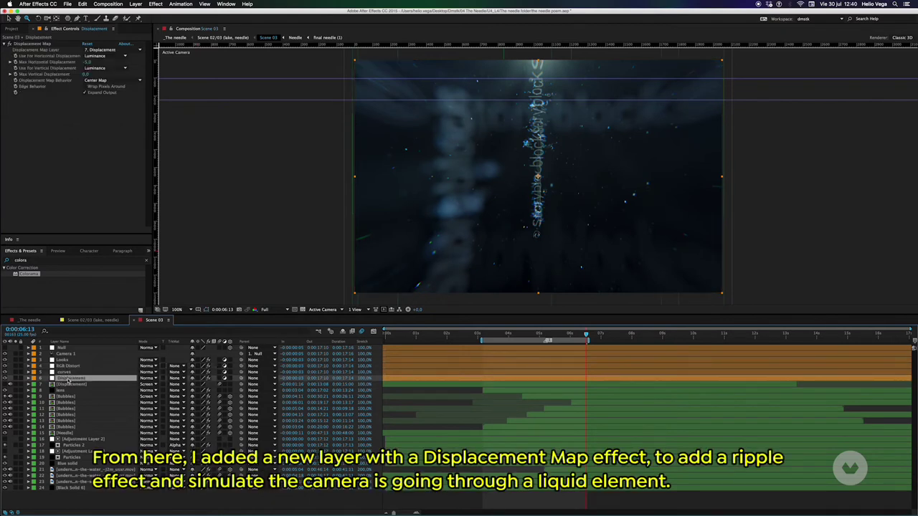
double_click(70, 386)
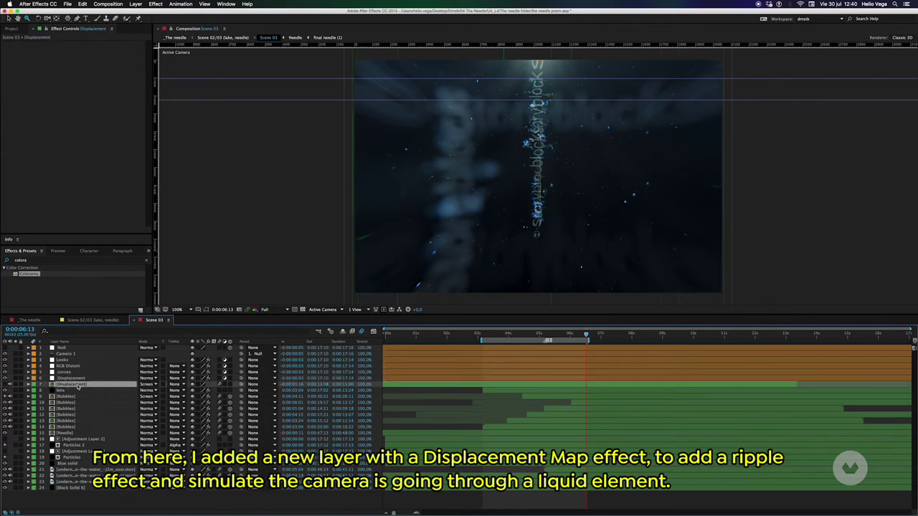
drag(392, 335, 482, 337)
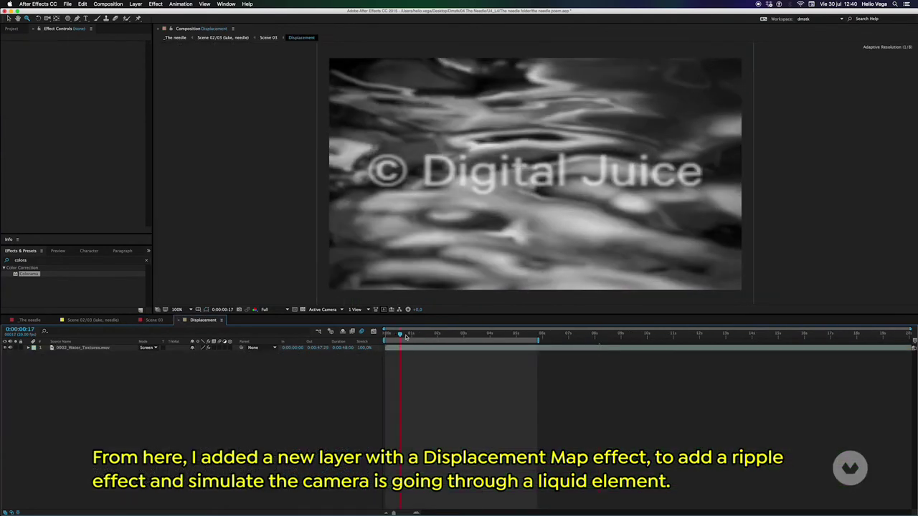
key(space)
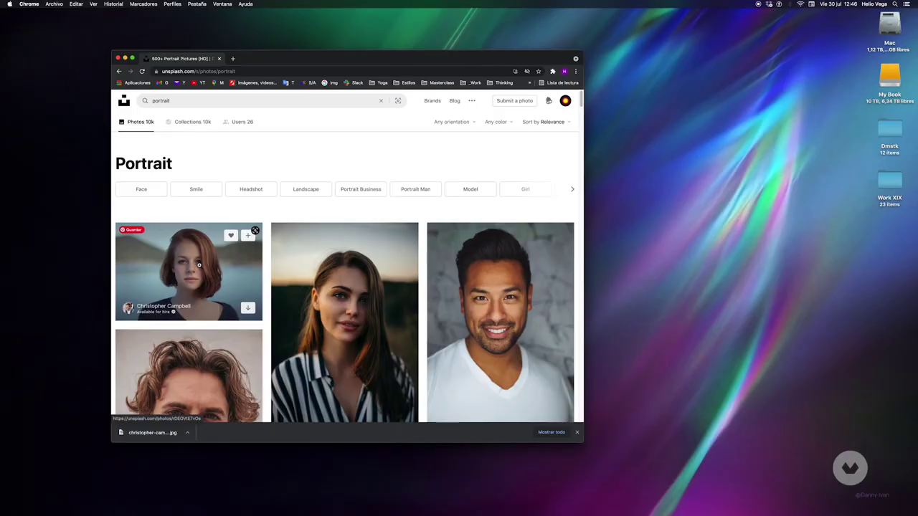
click(199, 266)
click(521, 114)
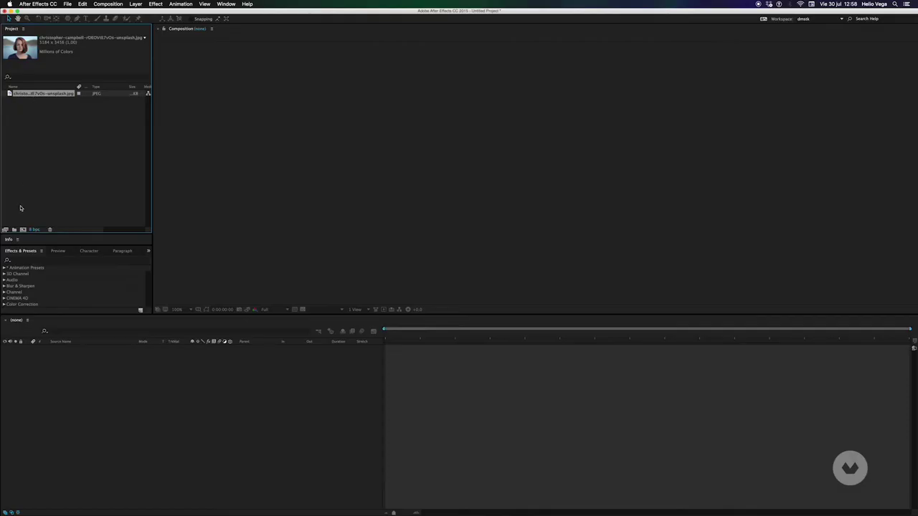
- Create Comp 1 with the HDTV 1080 25 preset and add the portrait scaled down to fit
click(23, 230)
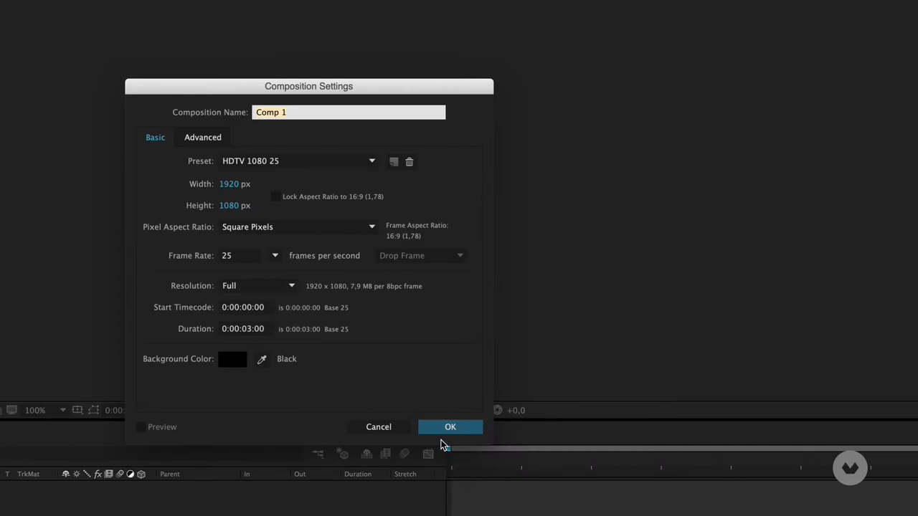
click(445, 429)
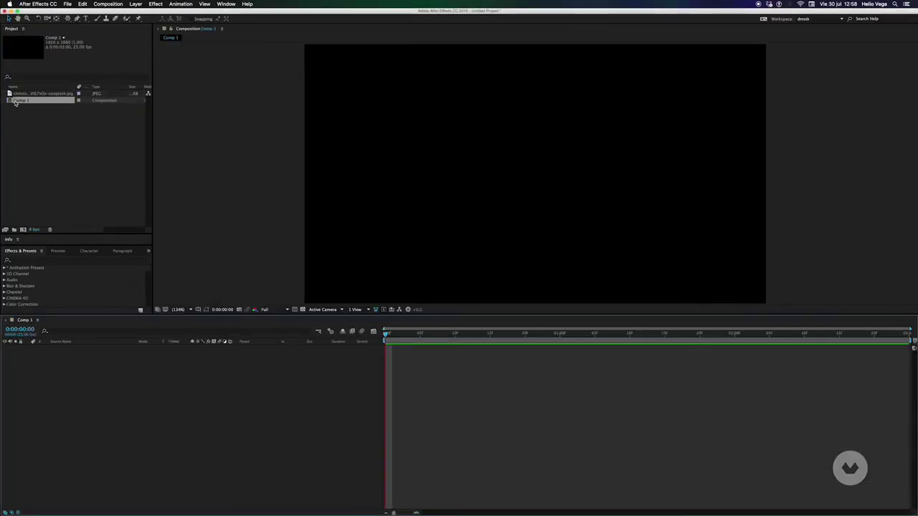
drag(22, 94, 332, 360)
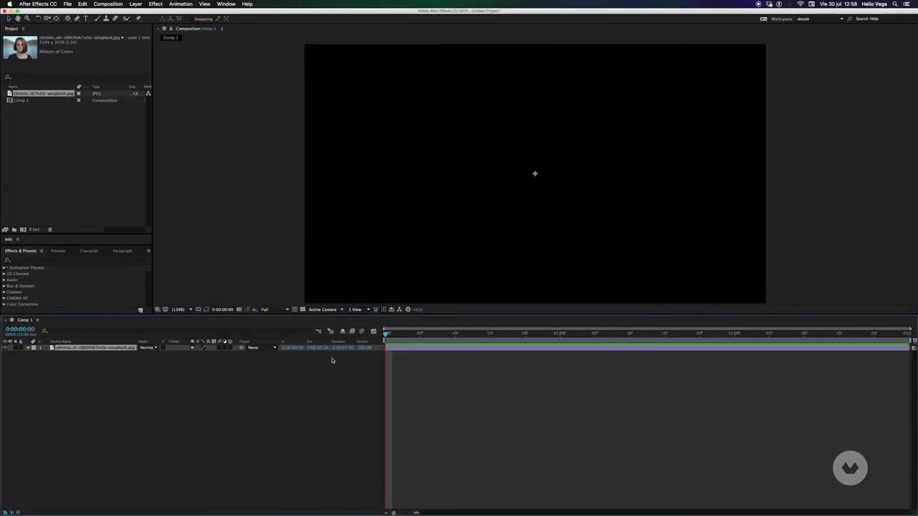
key(s)
drag(208, 353, 204, 357)
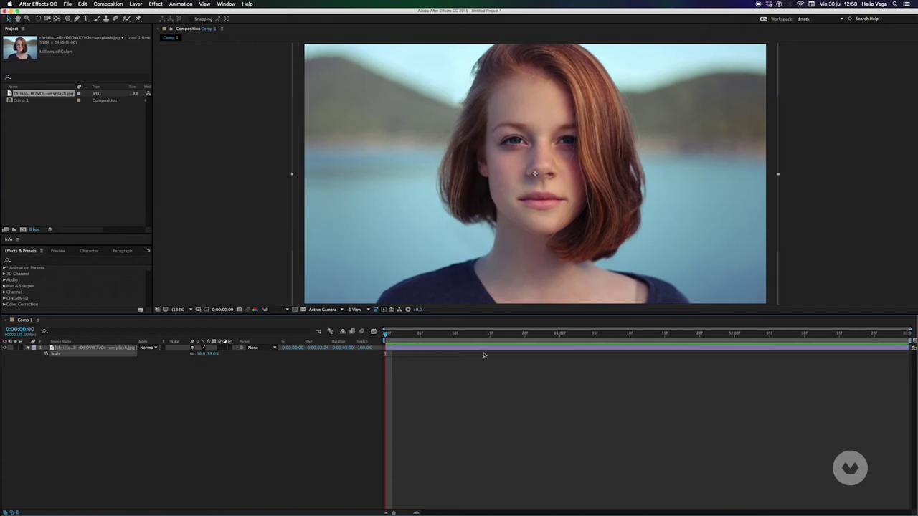
drag(540, 319, 540, 362)
- Add Adjustment Layer 1 above the portrait photo
right_click(47, 409)
mouse_move(86, 416)
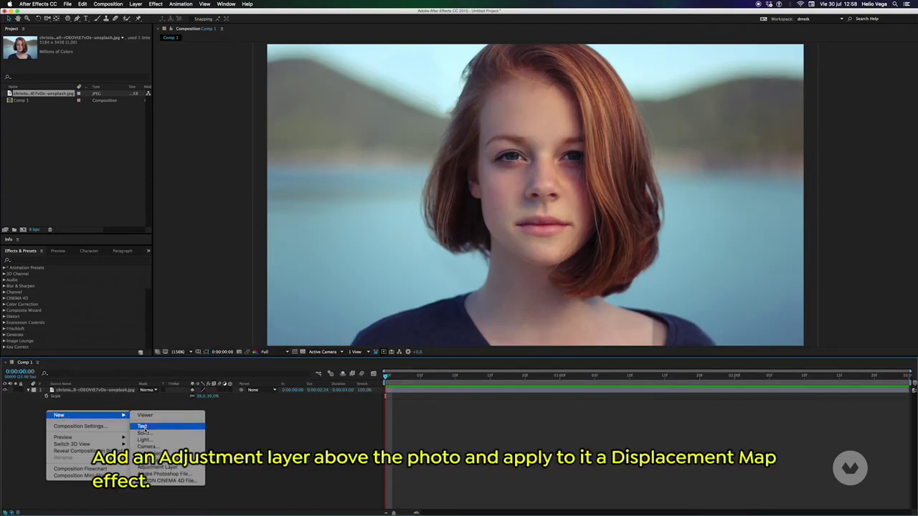
click(154, 466)
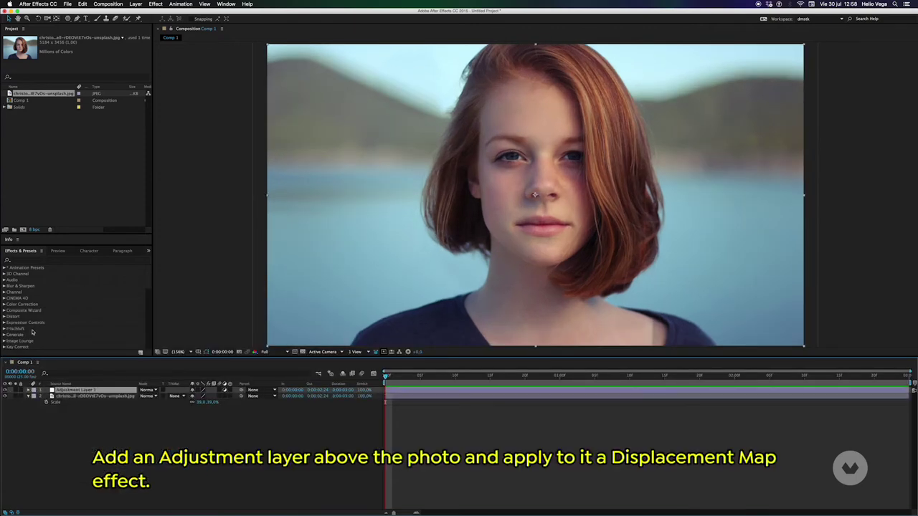
click(25, 261)
- Apply Displacement Map to the adjustment layer and build a Displacement comp holding 0004_Water_Textures.mov
text(displa)
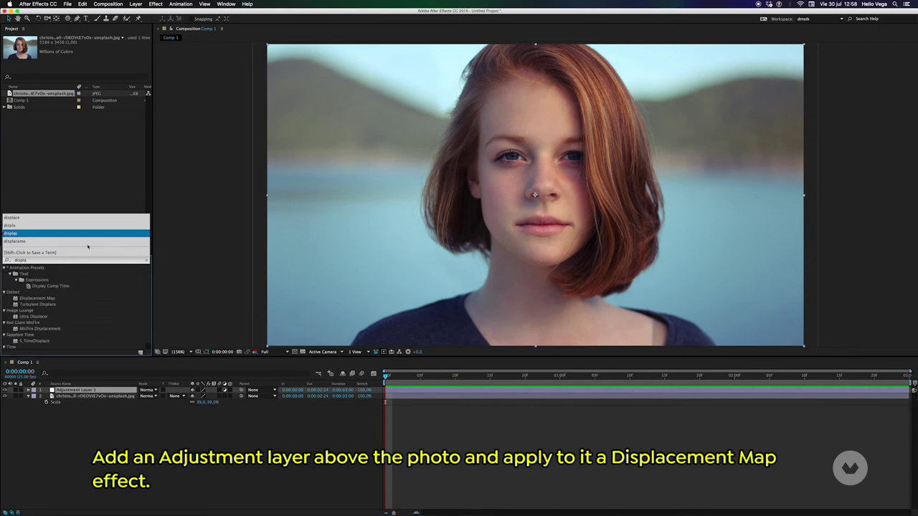
double_click(33, 299)
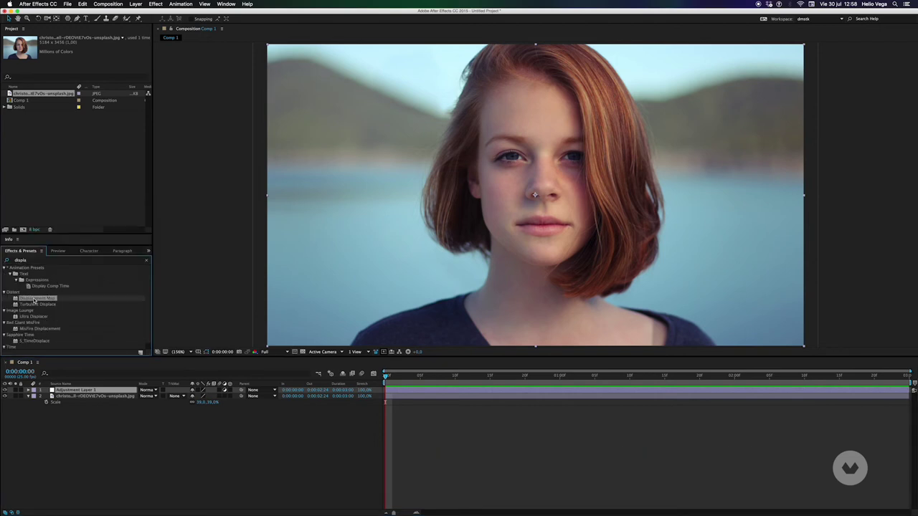
click(23, 230)
text(Displacement)
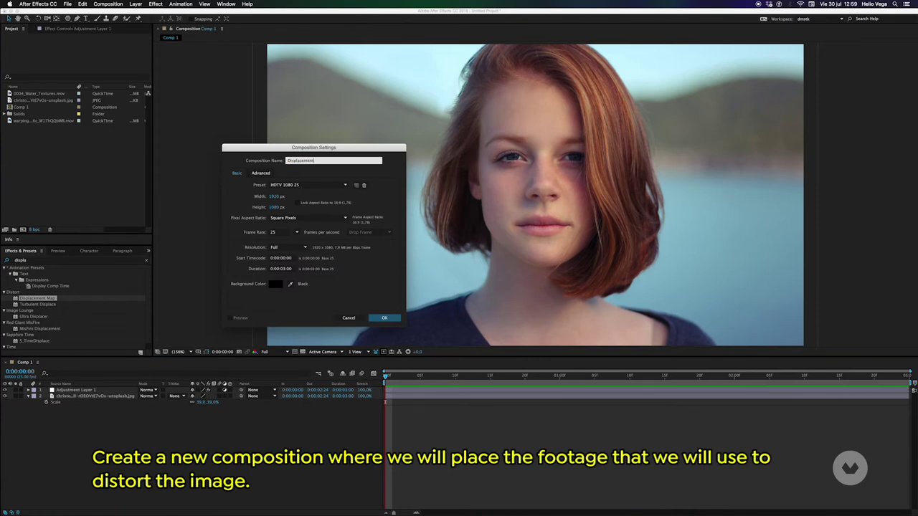
click(385, 318)
drag(39, 94, 168, 432)
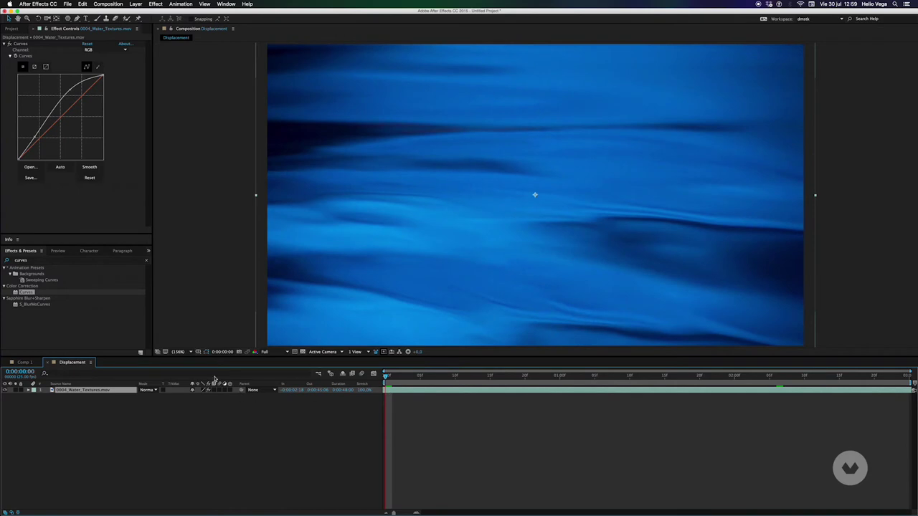
click(29, 362)
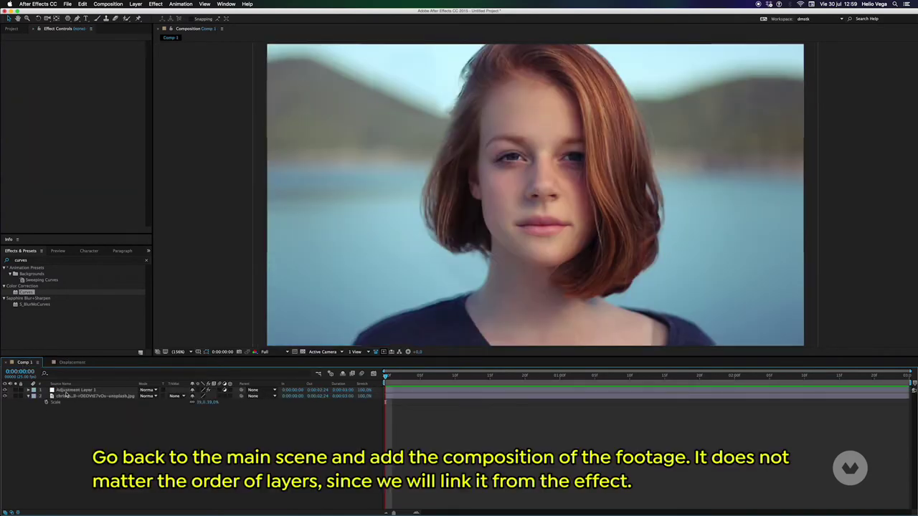
- Add the Displacement comp to Comp 1 as a layer
click(11, 30)
drag(22, 116, 50, 169)
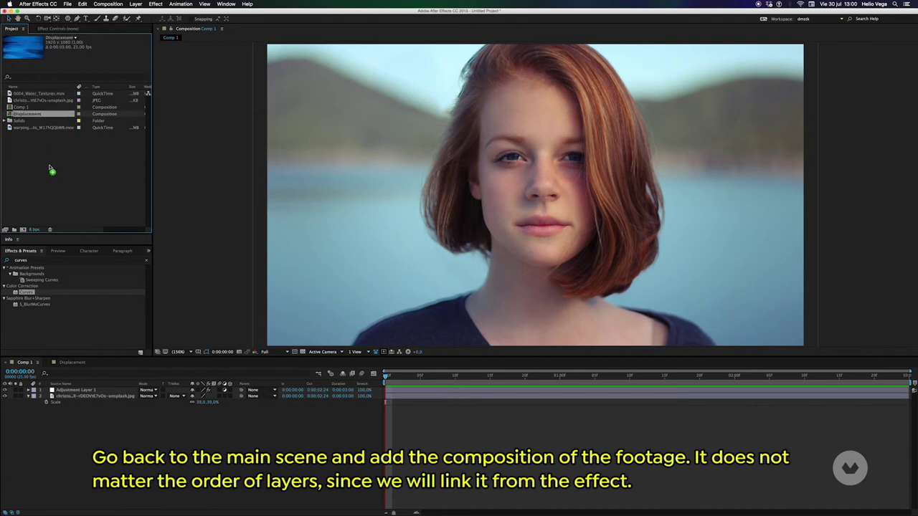
drag(72, 386, 60, 395)
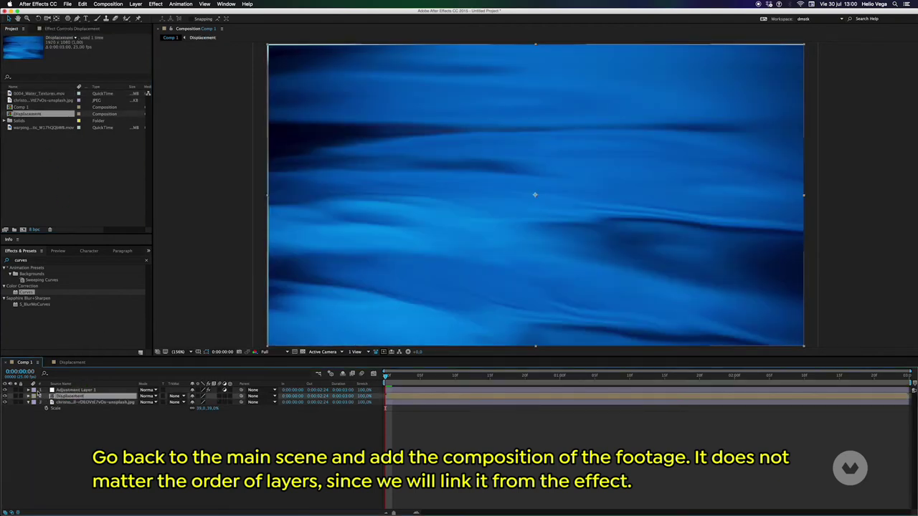
- Set Displacement Map Layer to 2. Displacement and hide that layer
click(66, 390)
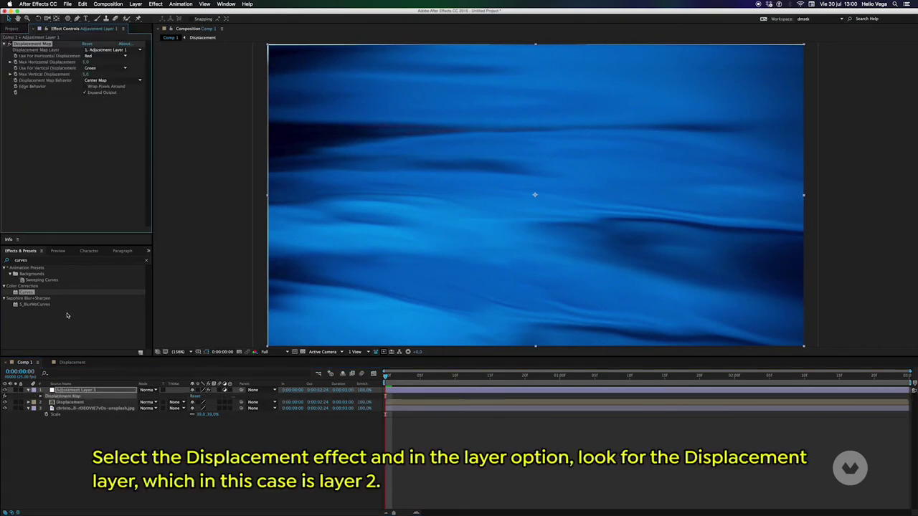
click(100, 51)
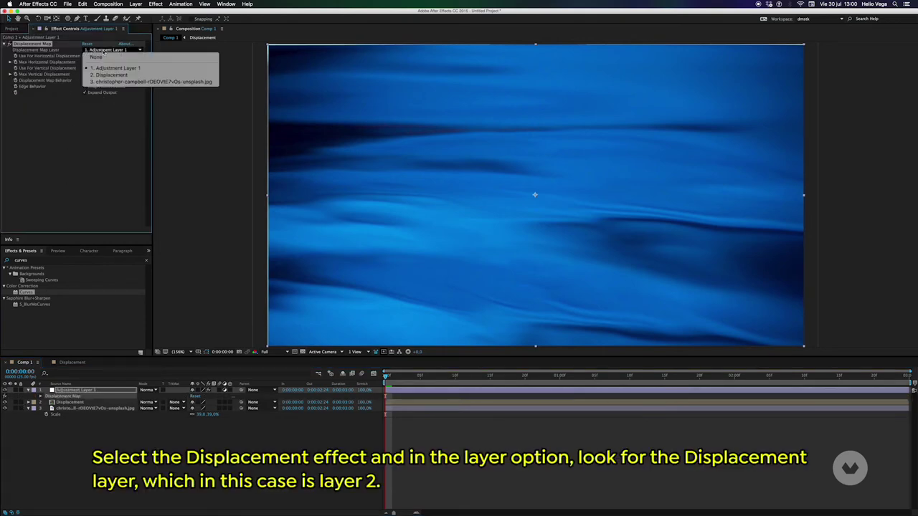
click(100, 74)
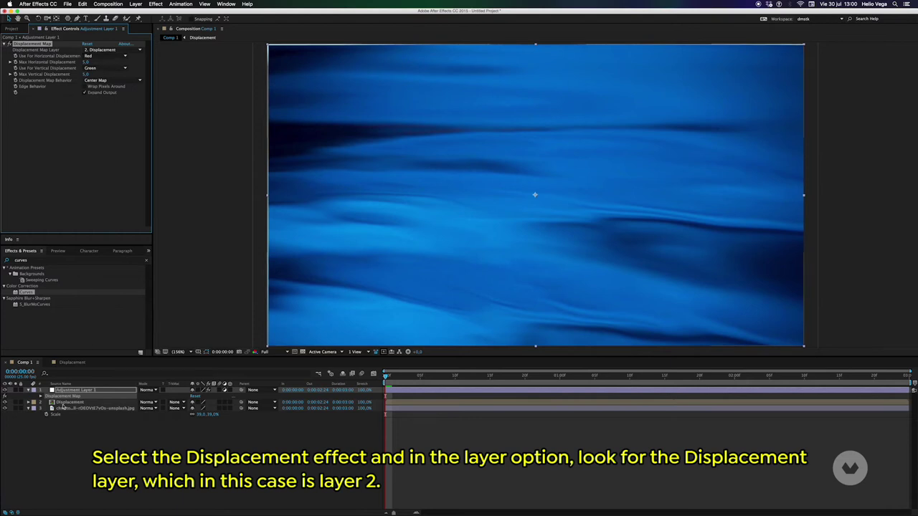
click(70, 402)
click(5, 403)
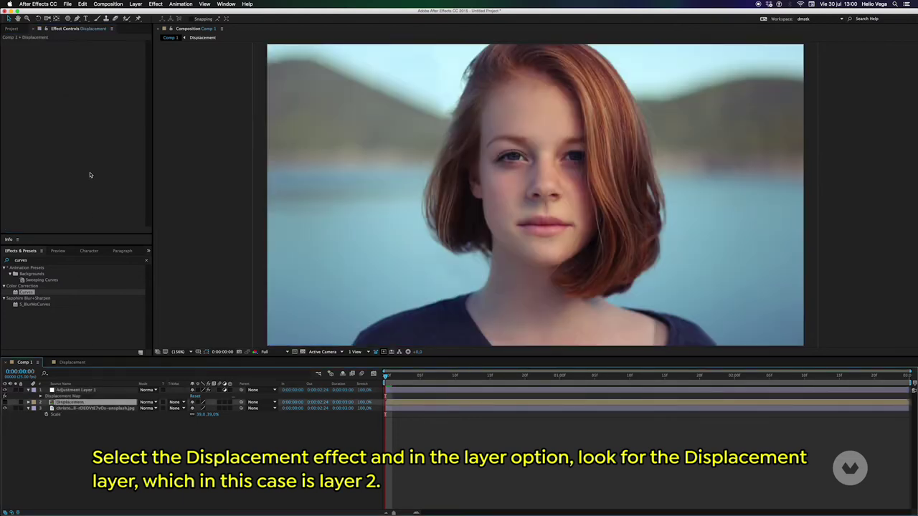
click(64, 397)
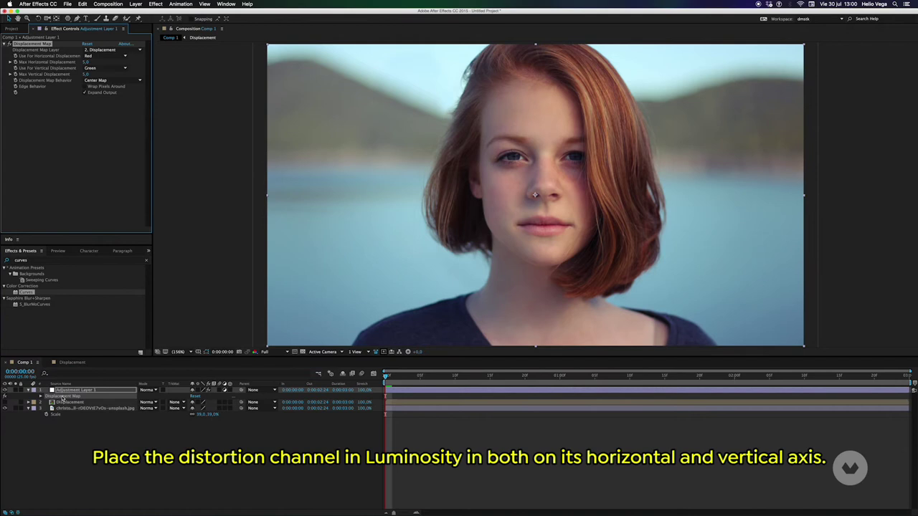
- Use Luminance for both horizontal and vertical displacement, keeping Center Map behavior
click(92, 56)
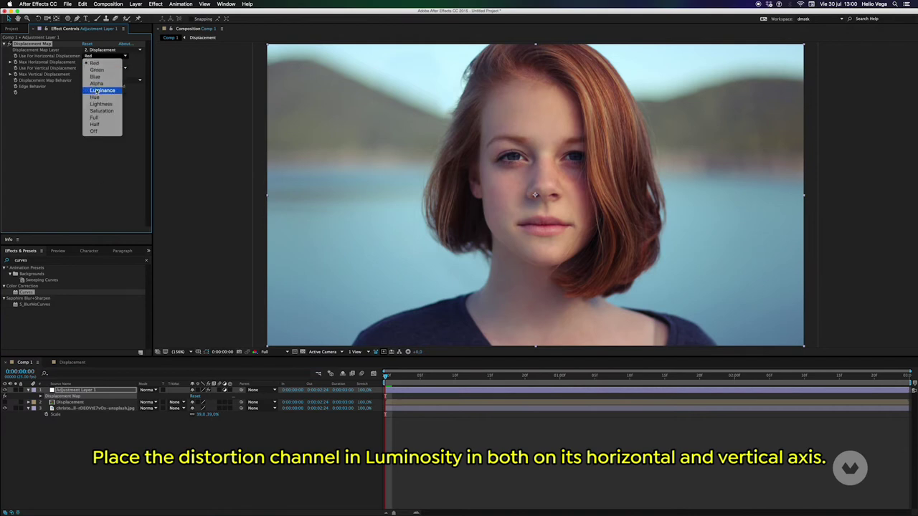
click(101, 90)
click(104, 68)
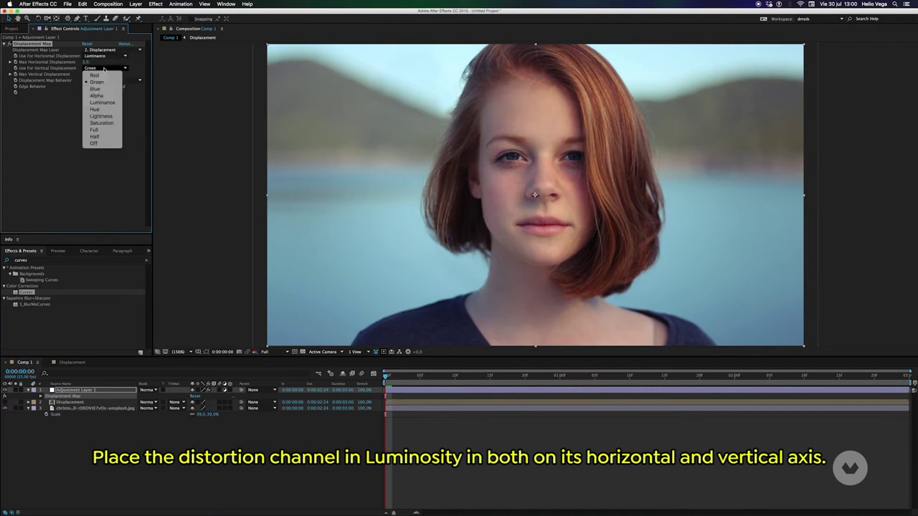
click(102, 102)
click(108, 80)
click(107, 81)
- Set displacement to -214 horizontal and -121 vertical, enable Wrap Pixels Around, and preview
drag(88, 61, 6, 69)
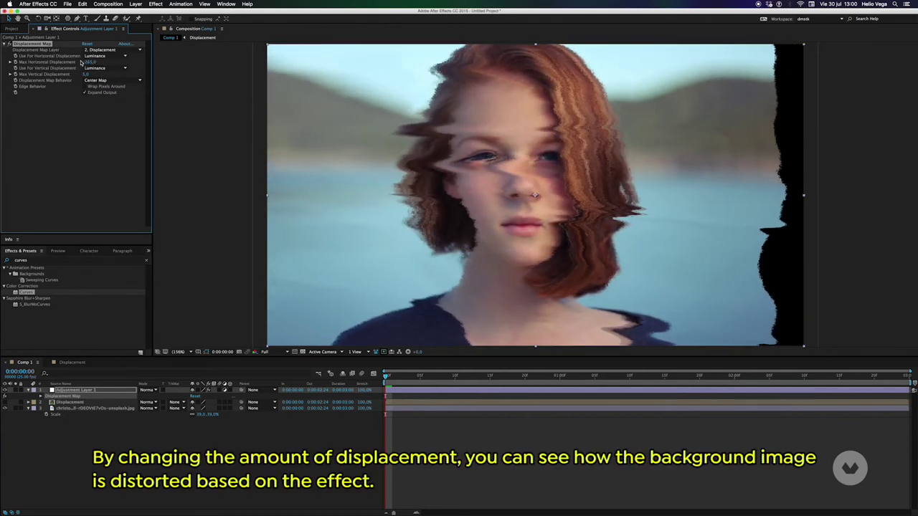
drag(89, 63, 86, 77)
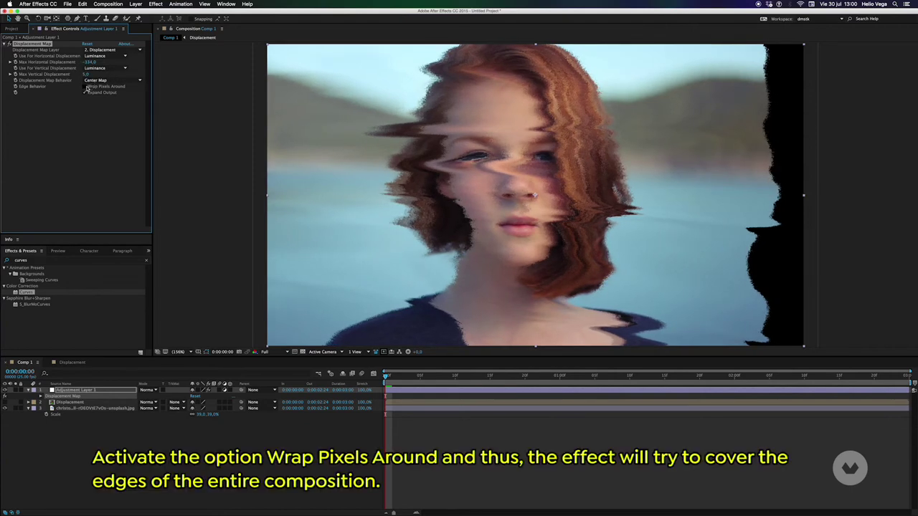
click(85, 86)
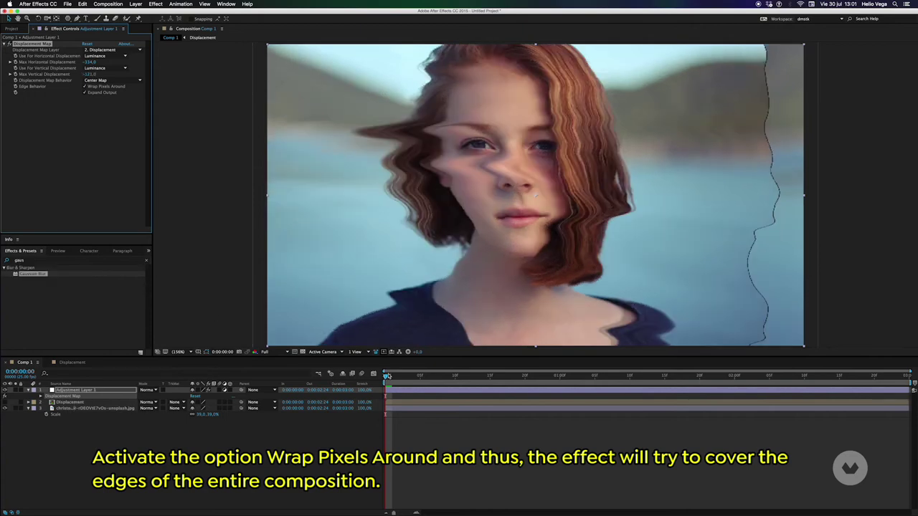
key(space)
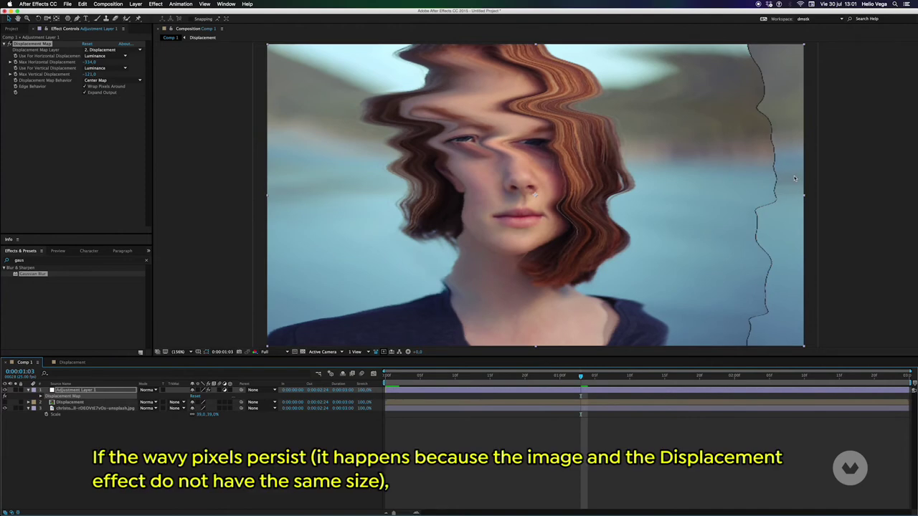
- Shift the portrait photo right, check its Scale and preview, then duplicate the Displacement layer
click(81, 409)
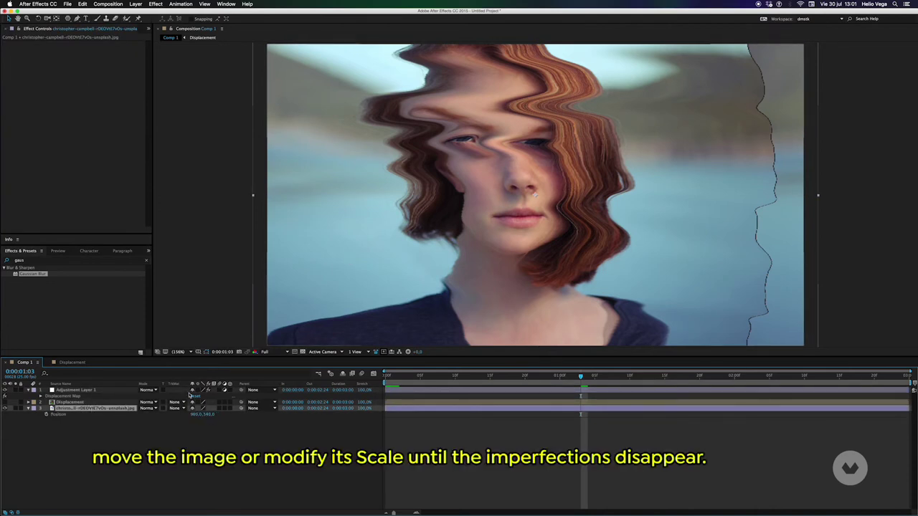
drag(196, 415, 250, 418)
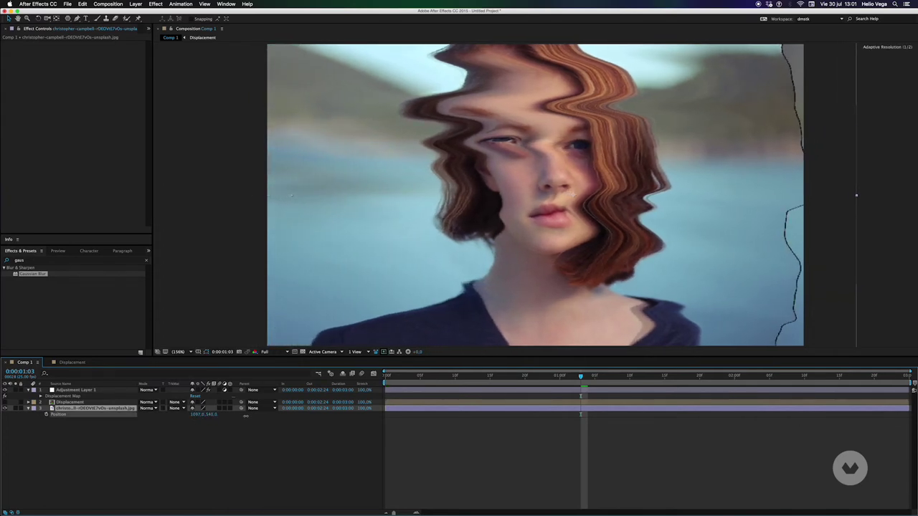
key(s)
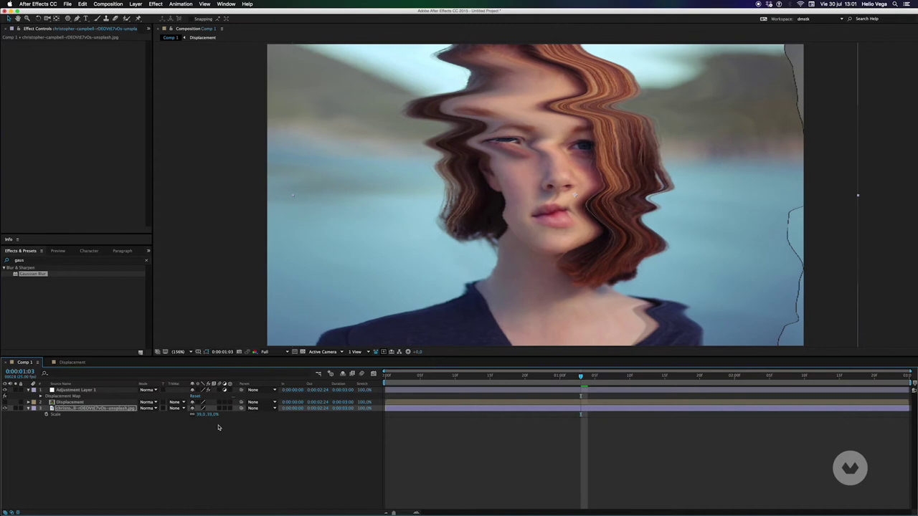
key(space)
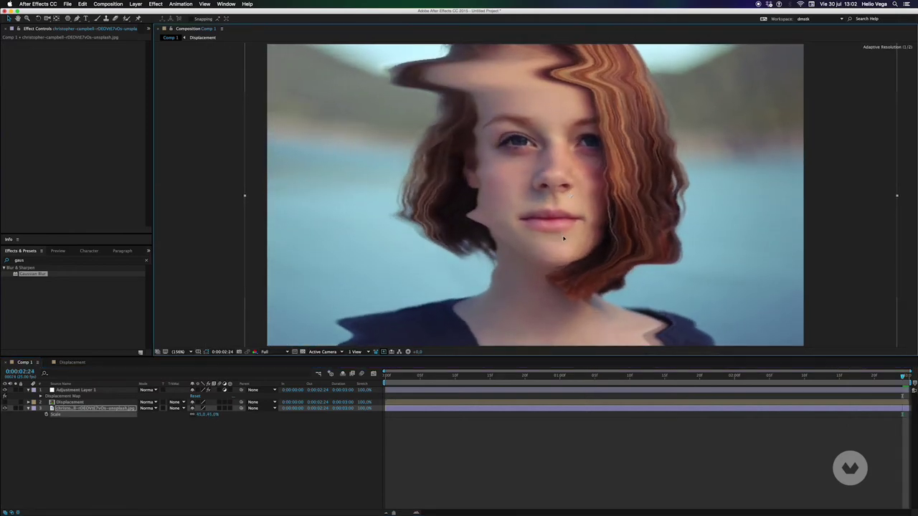
key(space)
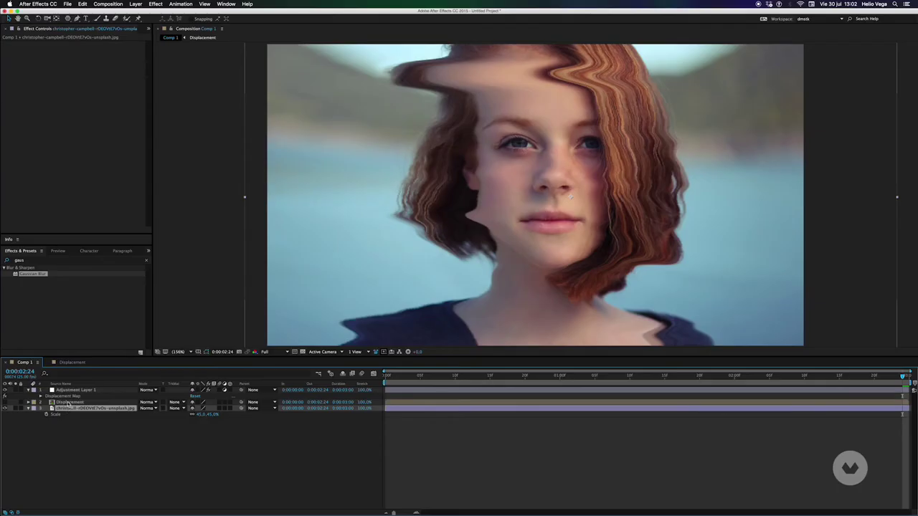
key(ctrl+d)
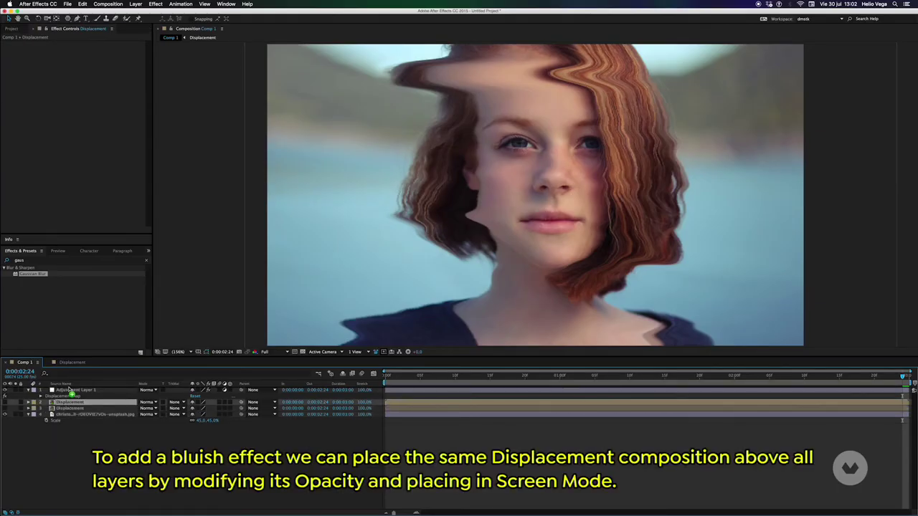
- Move the Displacement copy to the top, make it visible, and blend it in Screen mode
drag(69, 404, 69, 392)
click(5, 390)
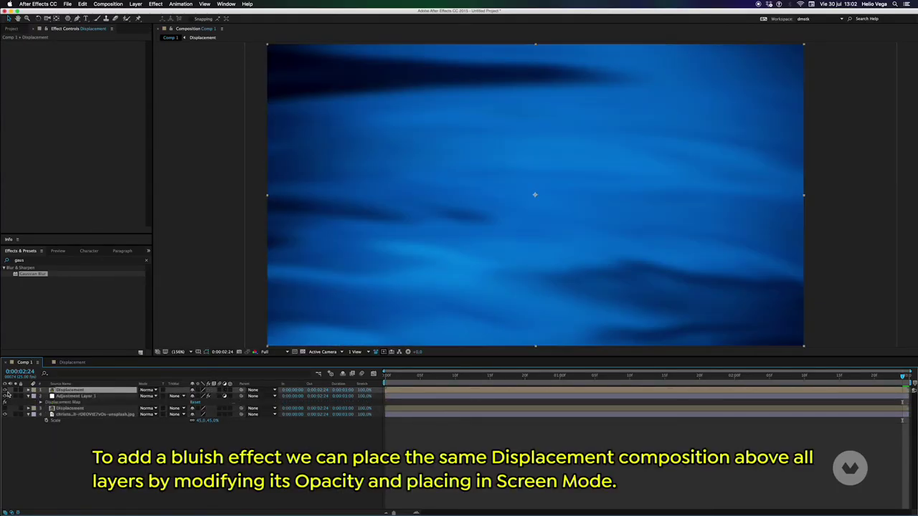
click(147, 389)
click(155, 311)
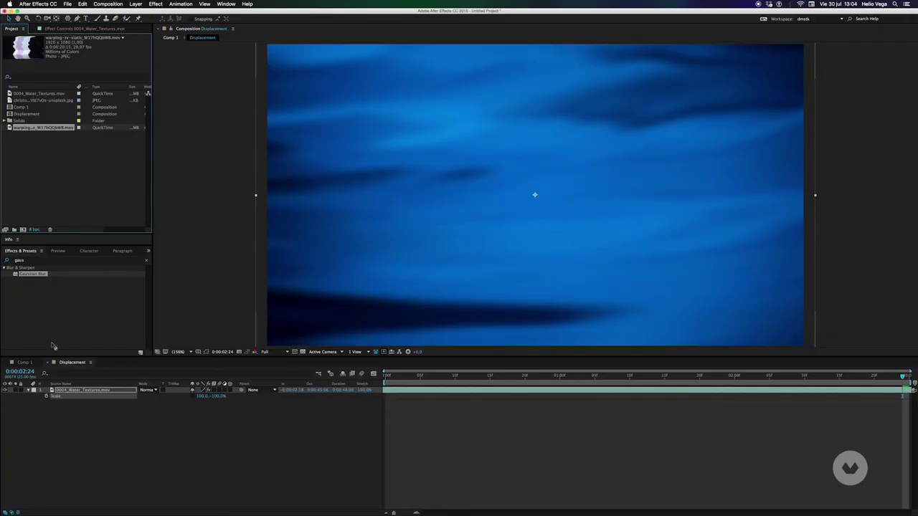
- Add the TV-static glitch clip to the Displacement comp and preview it playing
key(super+slash)
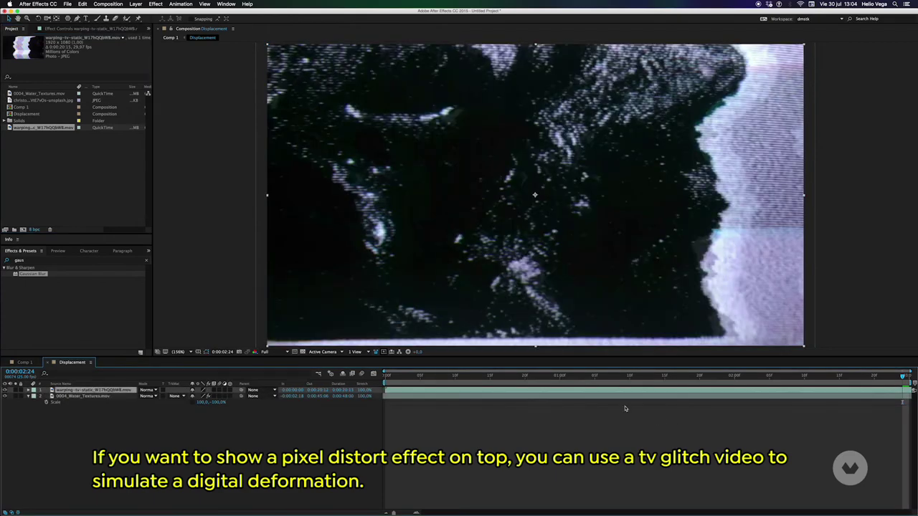
click(391, 378)
key(space)
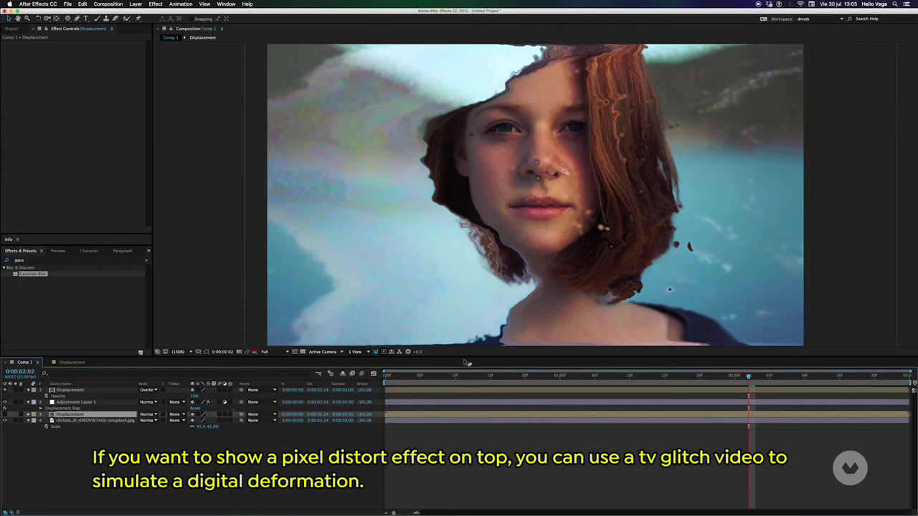
drag(407, 378, 694, 369)
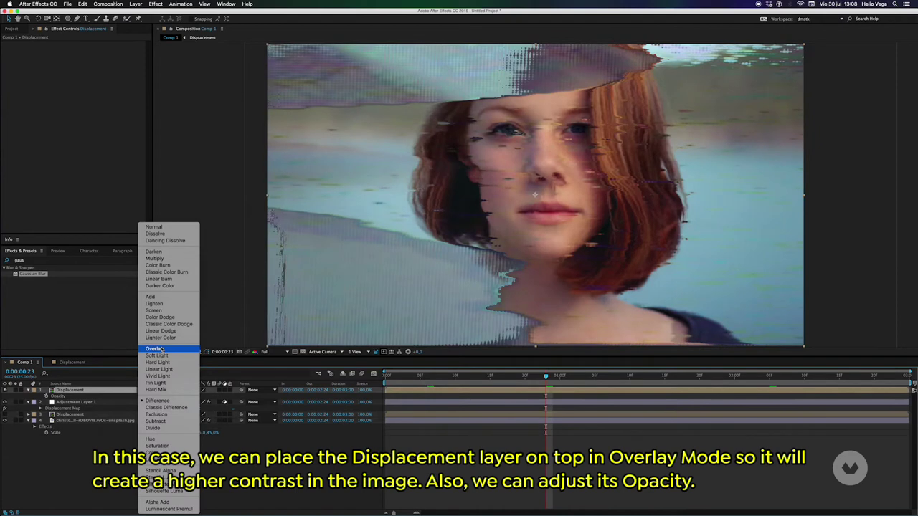
- Set the top Displacement layer to Overlay, raise its opacity, and preview from 0:00:01:03
click(157, 348)
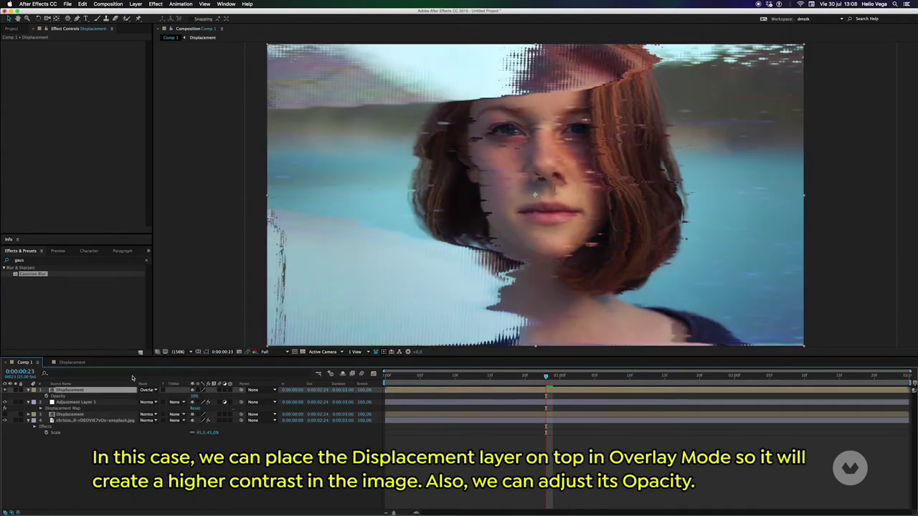
key(t)
key(t)
mouse_move(194, 396)
mouse_down()
mouse_move(214, 394)
mouse_move(202, 392)
mouse_up()
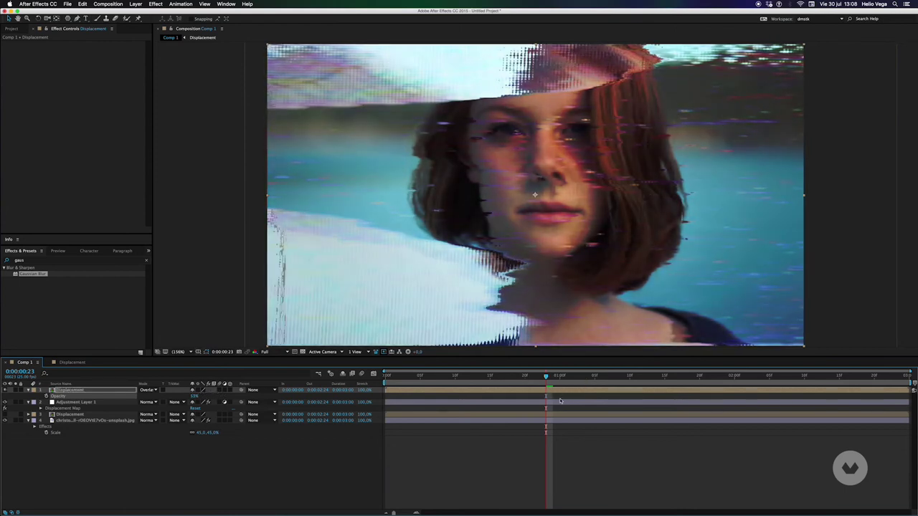
click(581, 378)
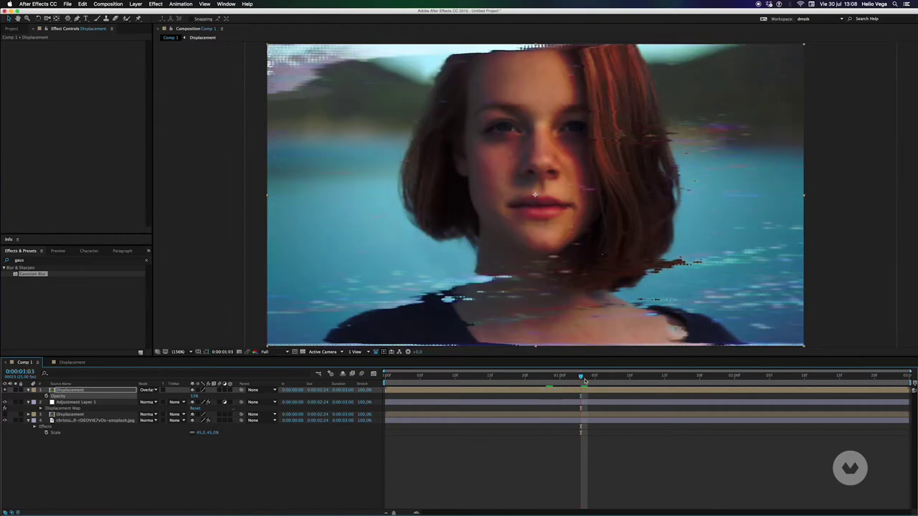
key(space)
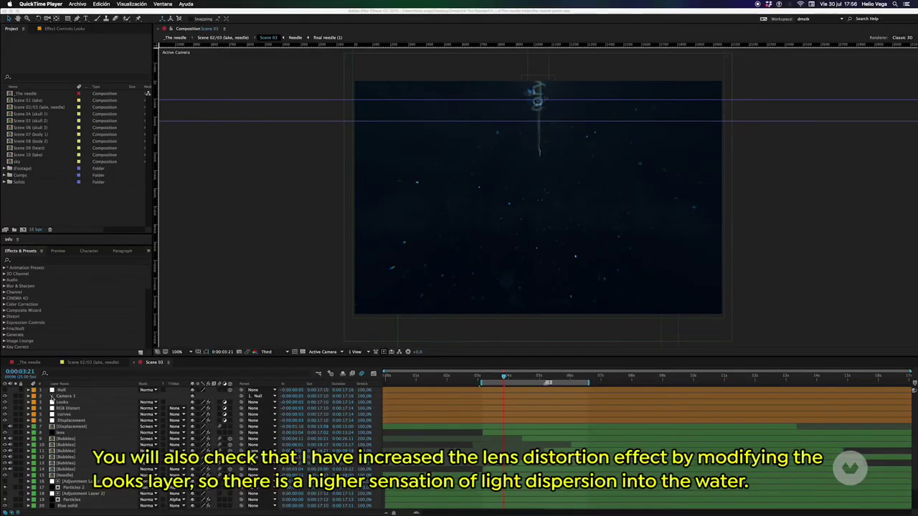
- Select the Looks adjustment layer and reveal its applied effects
click(63, 404)
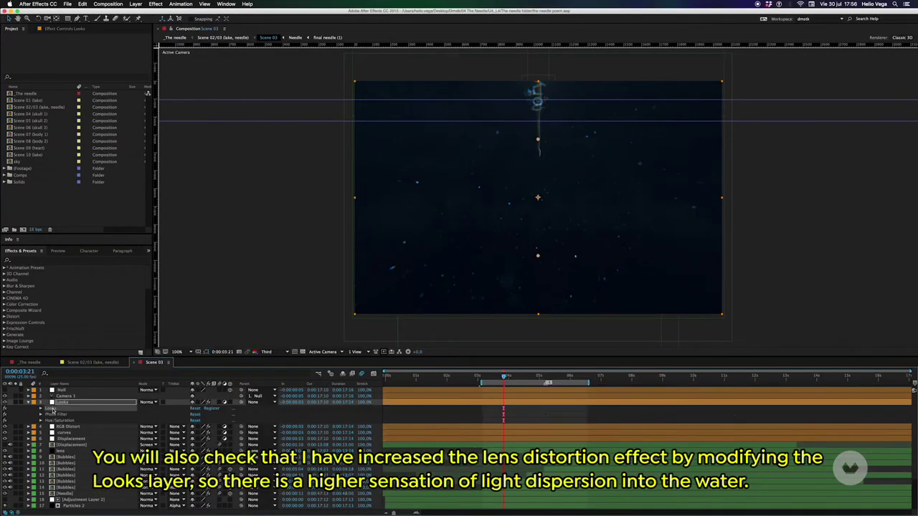
double_click(63, 405)
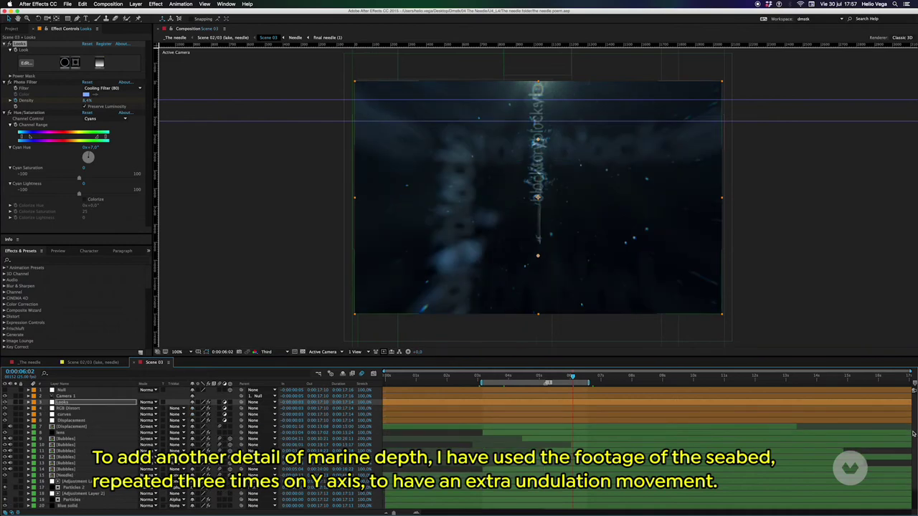
scroll(255, 471, down, 2)
- Solo the underwater waves footage layer and scrub the timeline to inspect its Out Of Focus blur
click(16, 490)
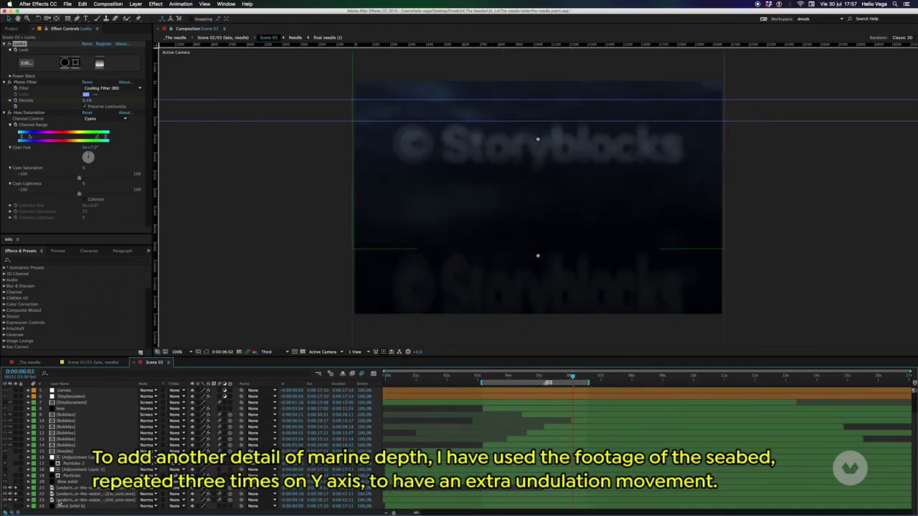
click(79, 494)
click(388, 378)
drag(389, 377, 679, 362)
click(72, 493)
scroll(139, 175, down, 5)
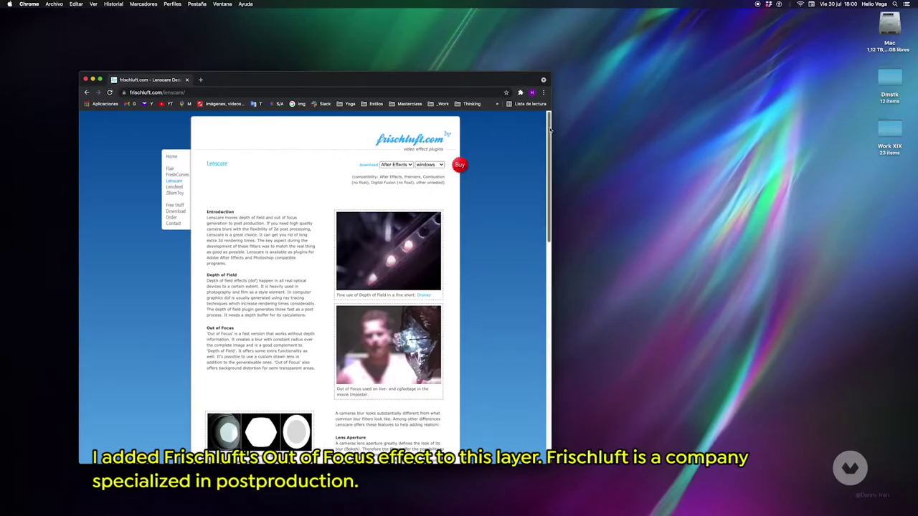
mouse_move(550, 129)
mouse_down()
mouse_move(548, 196)
mouse_move(568, 319)
mouse_move(592, 363)
mouse_up()
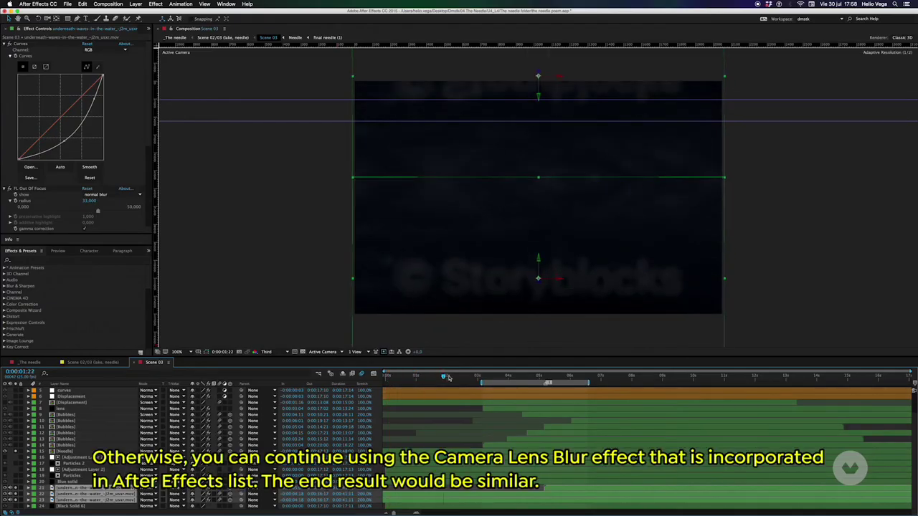
mouse_move(448, 378)
mouse_down()
mouse_move(702, 362)
mouse_move(678, 362)
mouse_up()
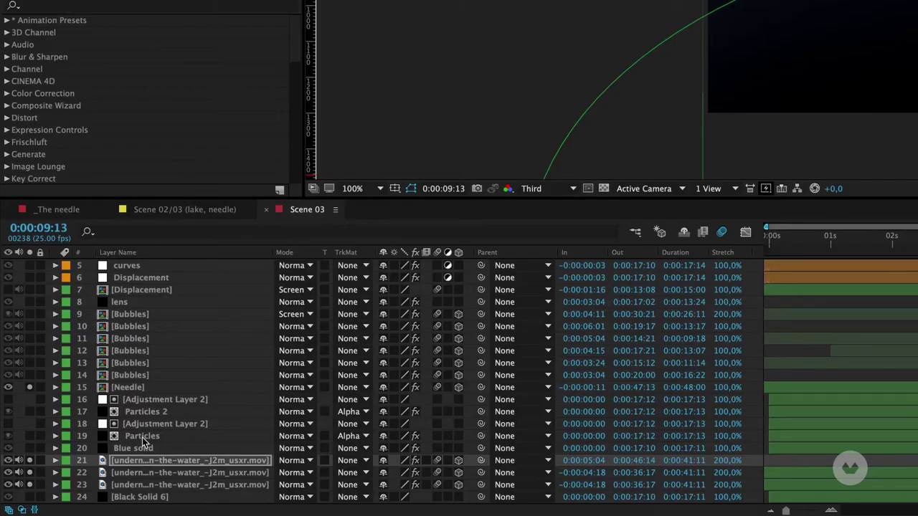
- Solo the Particles and Particles 2 layers and play the rising particles around 5–6 seconds
click(143, 440)
click(29, 436)
click(29, 411)
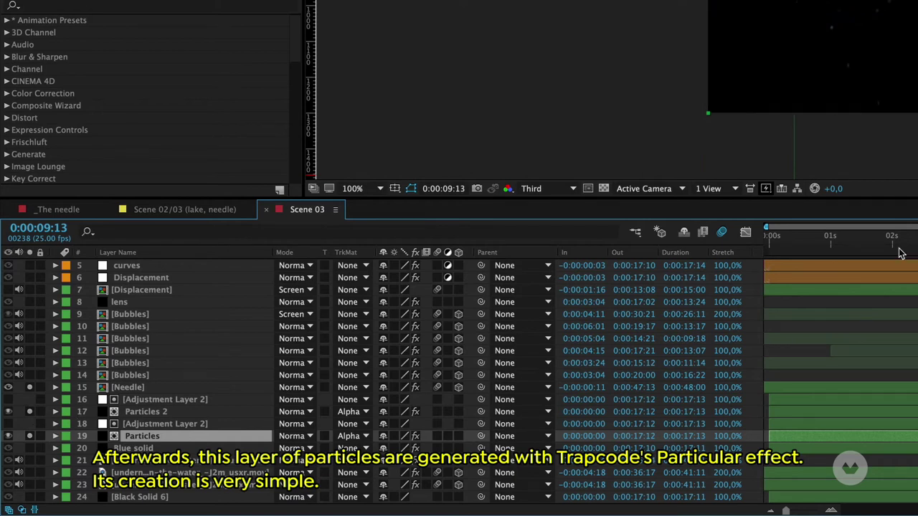
drag(549, 375, 563, 378)
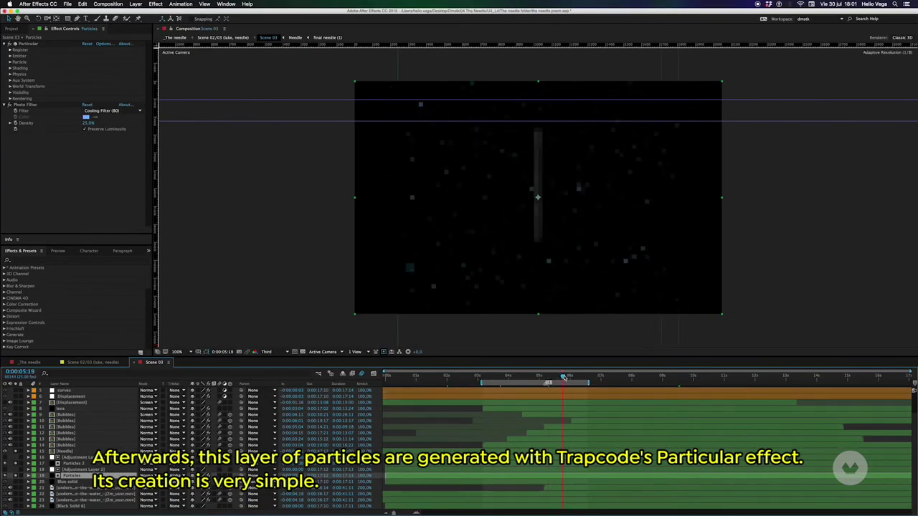
key(space)
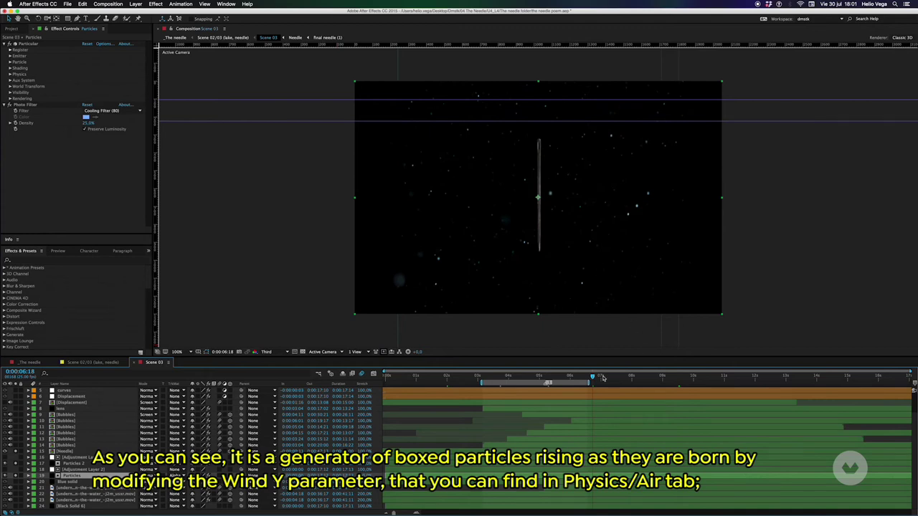
click(574, 378)
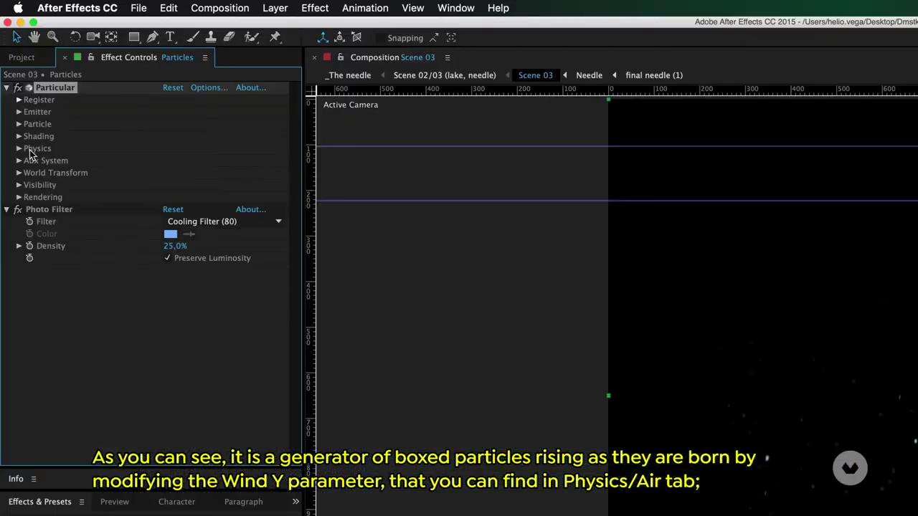
- Expand Particular's Physics > Air settings to show Wind Y, checking frames near 8–12 seconds
click(20, 148)
click(31, 197)
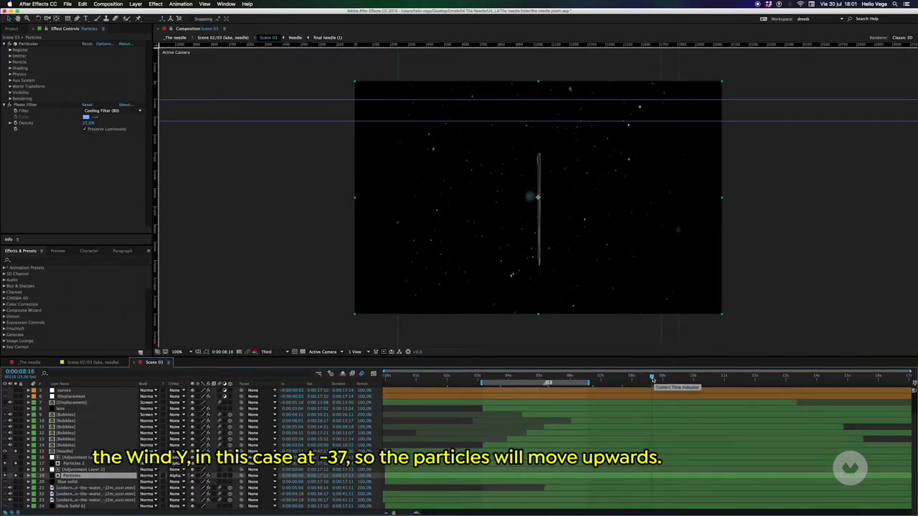
drag(690, 380, 753, 384)
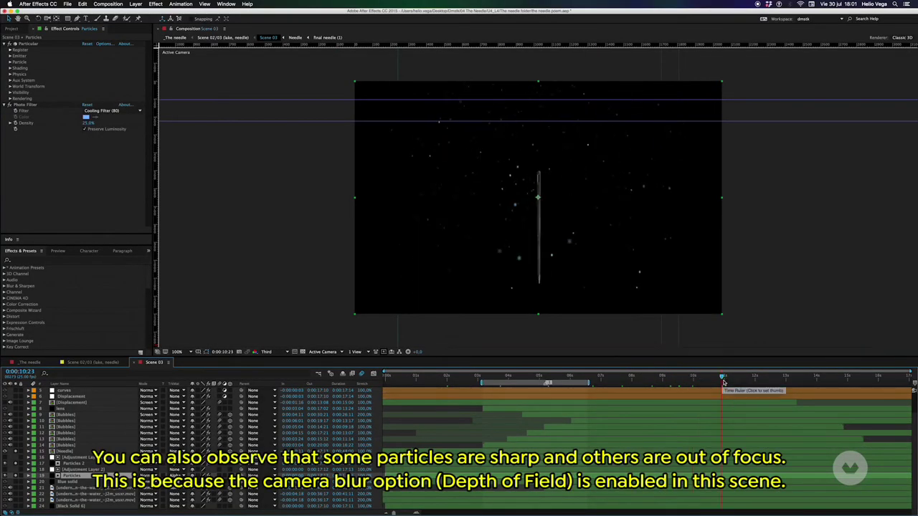
click(637, 376)
click(176, 351)
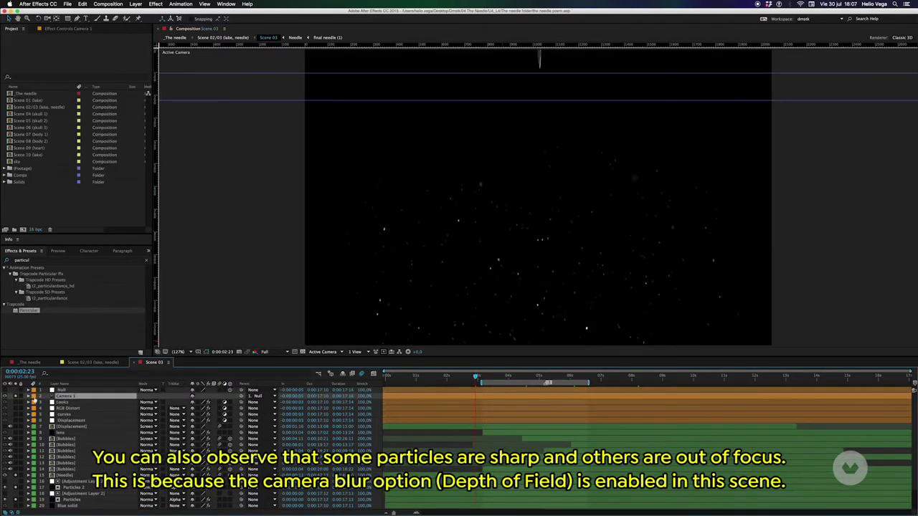
- Toggle Camera 1's Depth of Field, then bring up the new-layer menu in Comp 1
click(29, 396)
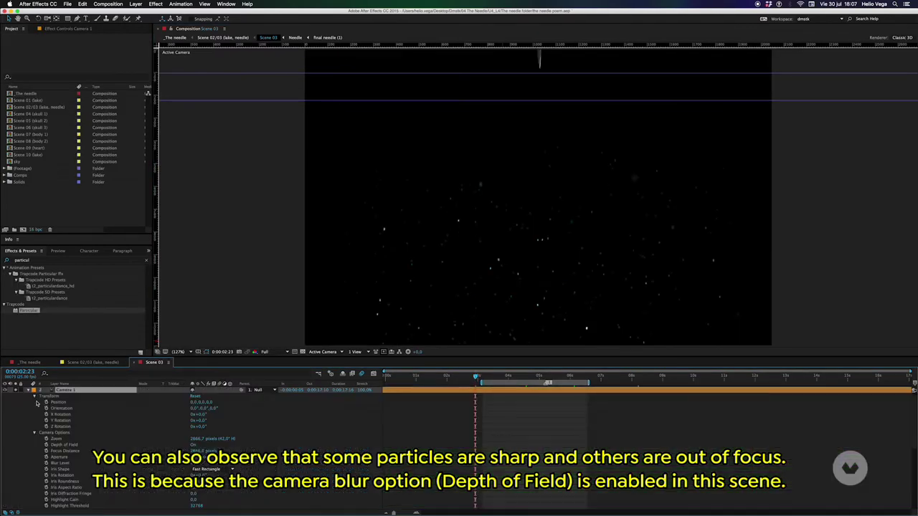
click(61, 445)
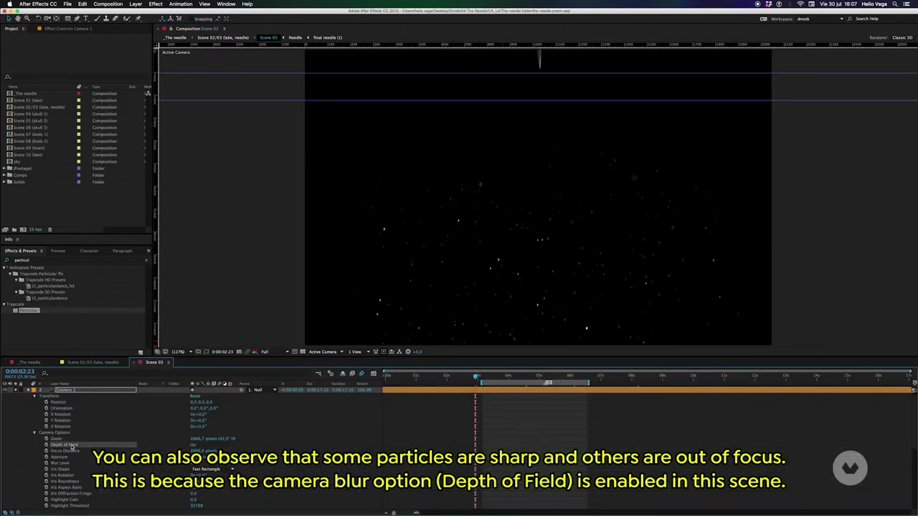
click(193, 446)
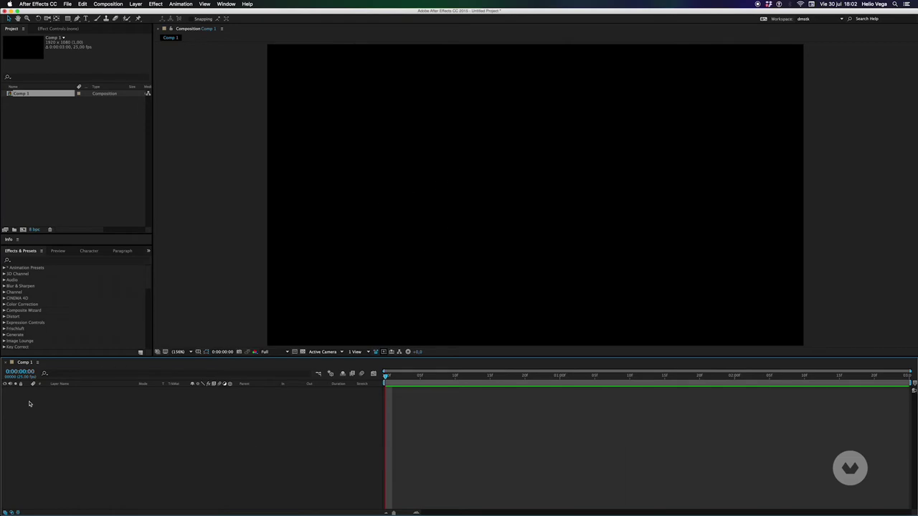
right_click(44, 396)
- Create a comp-sized black solid, Black Solid 1
mouse_move(58, 402)
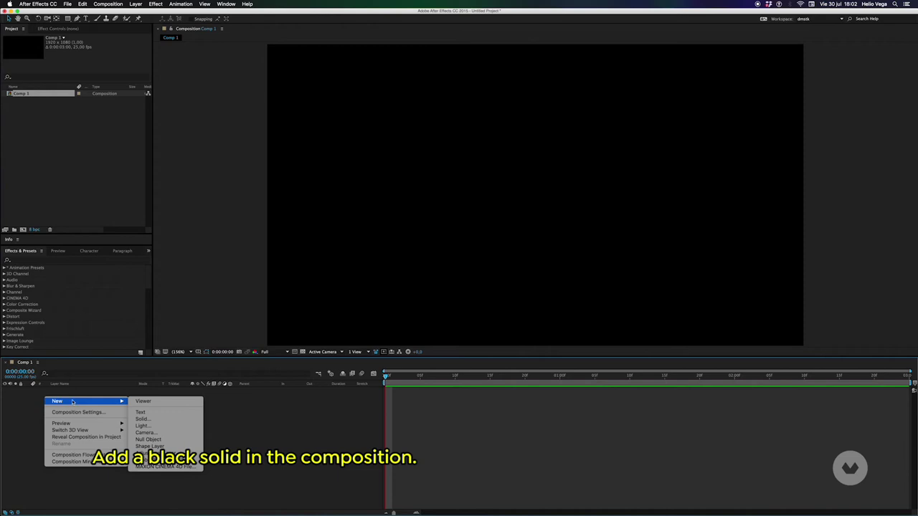
click(144, 419)
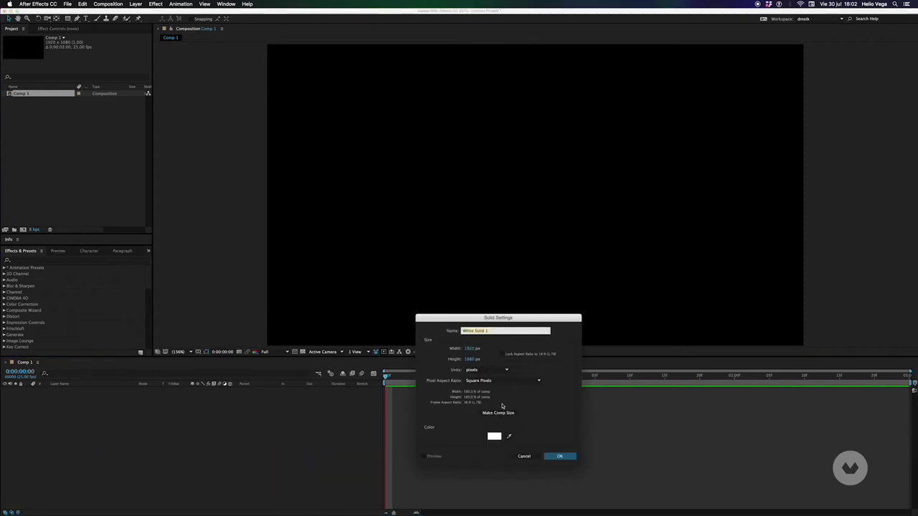
click(506, 415)
click(494, 437)
drag(208, 273, 286, 327)
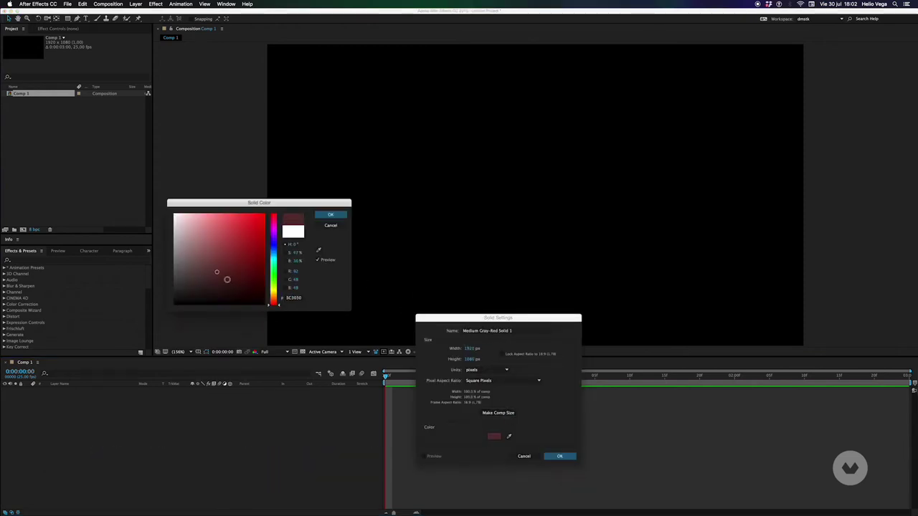
click(334, 216)
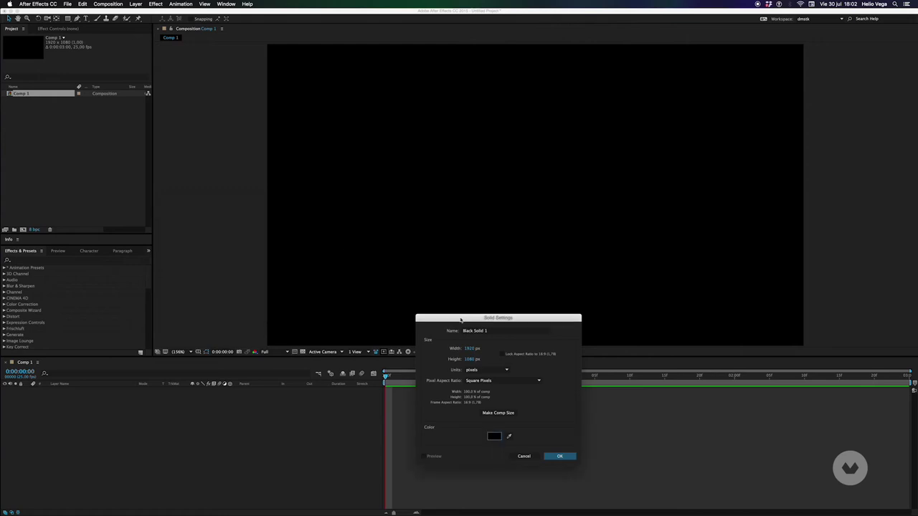
click(560, 455)
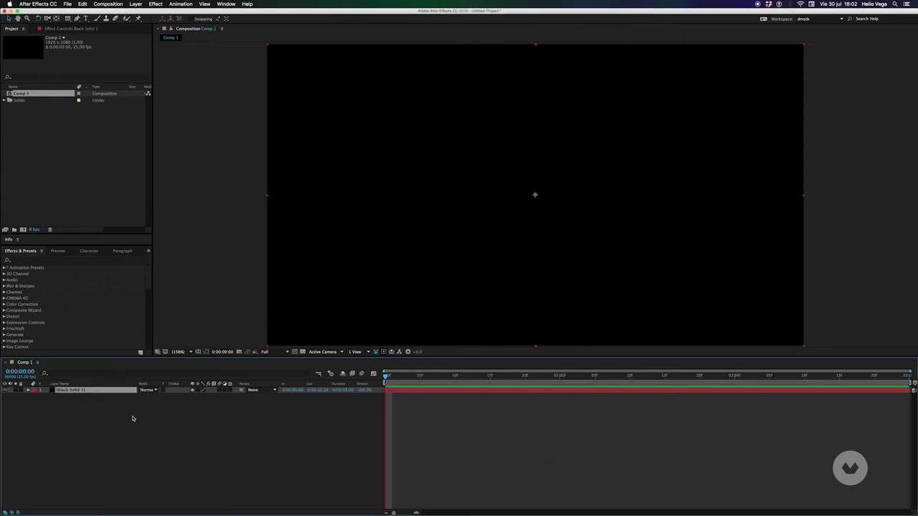
- Add a camera with default settings and dismiss the 2D layers warning
right_click(65, 402)
mouse_move(129, 406)
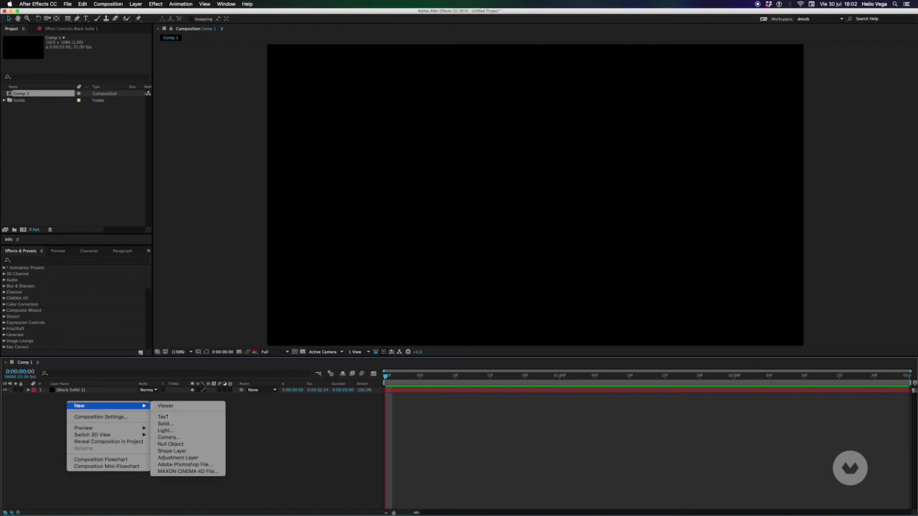
click(170, 437)
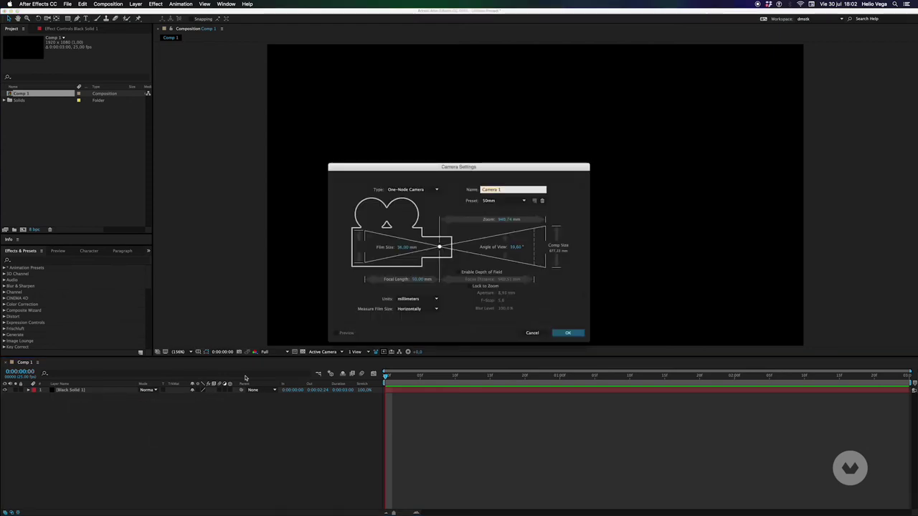
click(572, 334)
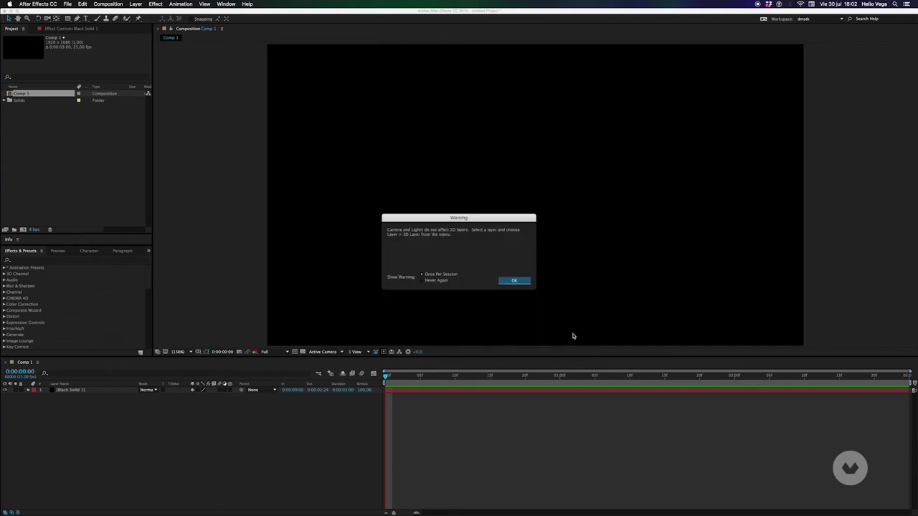
click(516, 284)
- With Black Solid 1 selected, search the effects list for 'particul'
click(63, 396)
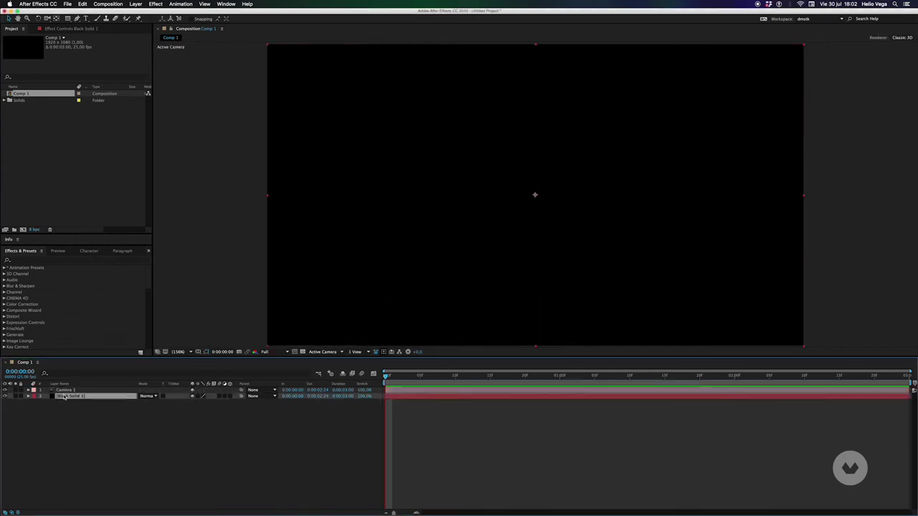
click(23, 261)
text(particul)
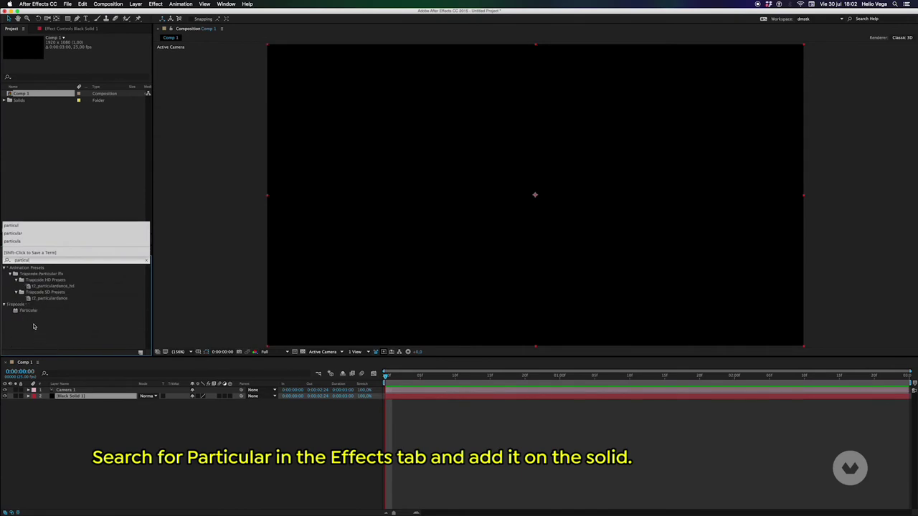
- Apply Particular to Black Solid 1 and preview the default particle burst
double_click(31, 311)
drag(404, 382, 620, 367)
key(space)
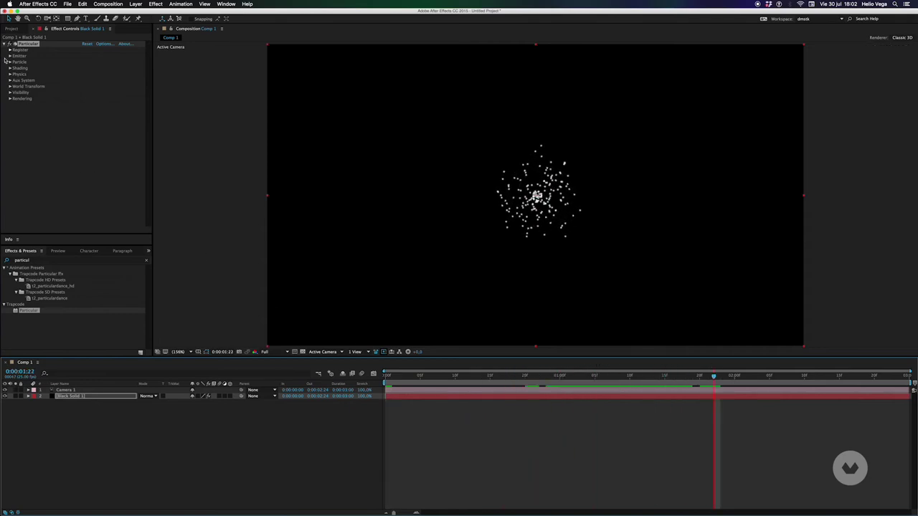
- Set the emitter type to Box with Emitter Size X 3000, Y and Z 1000
click(10, 55)
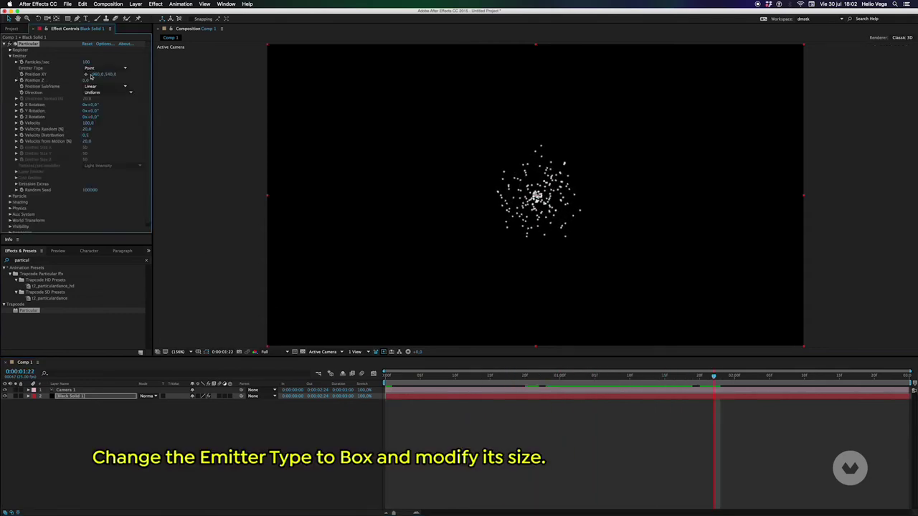
click(106, 68)
click(96, 83)
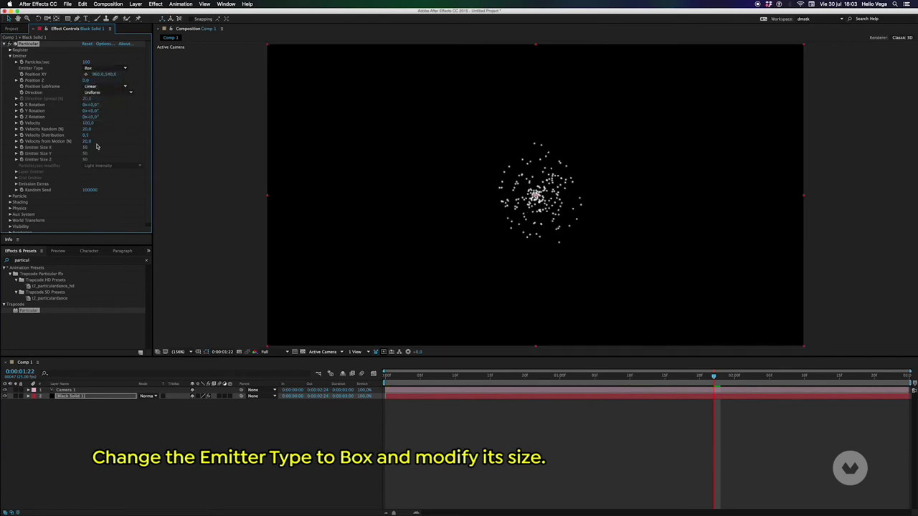
click(86, 147)
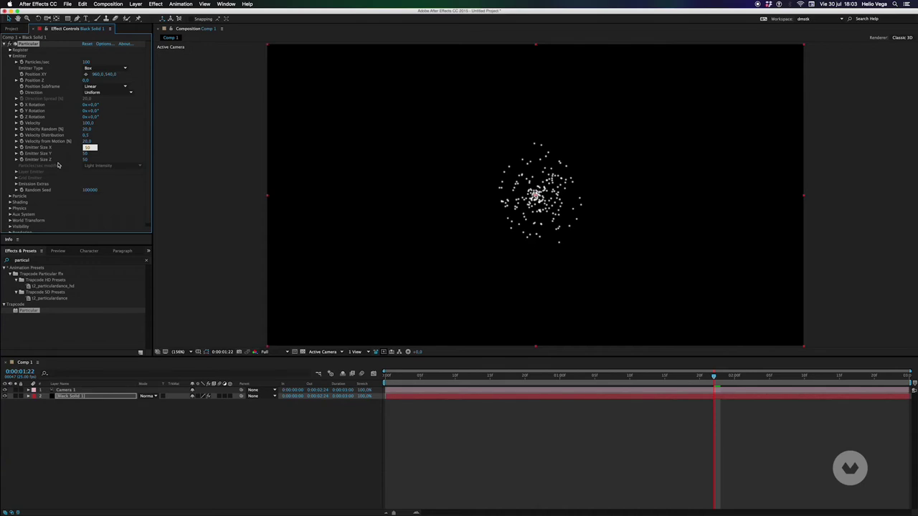
text(1000)
key(Tab)
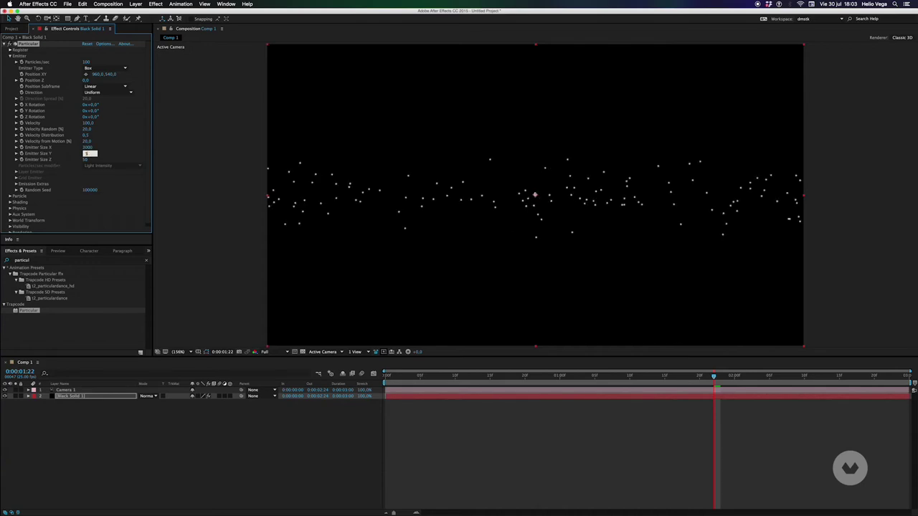
key(Tab)
click(86, 153)
key(Return)
key(super+z)
key(super+z)
- In the Particle settings, raise Particle Life to about 23.9 seconds and Color Random to 36
scroll(146, 122, down, 1)
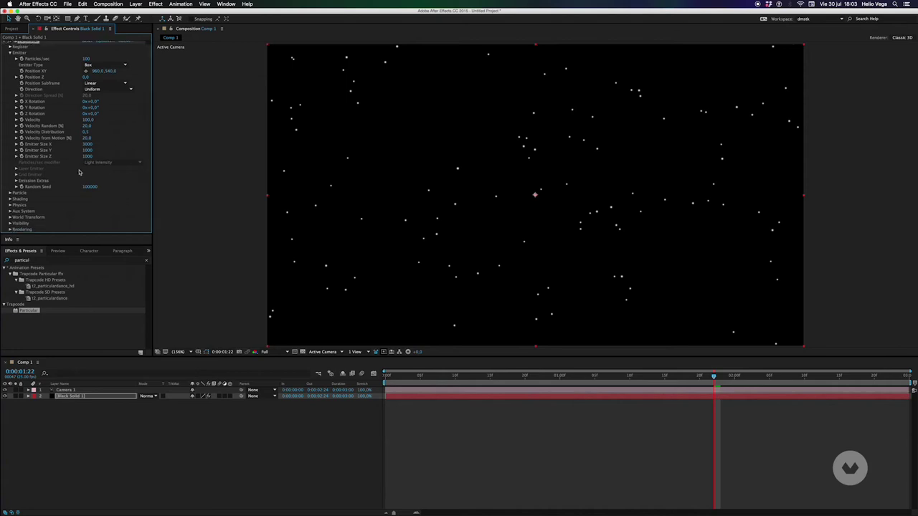
click(9, 193)
scroll(43, 158, down, 5)
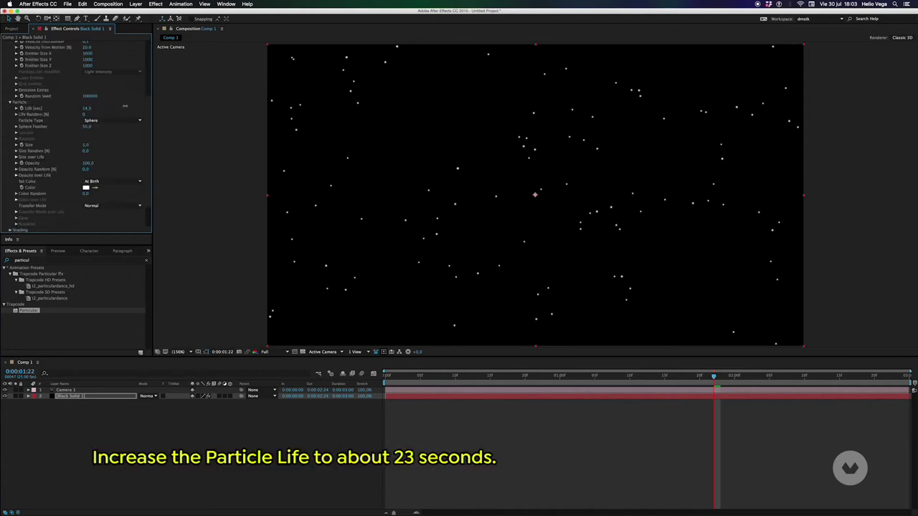
drag(129, 106, 155, 103)
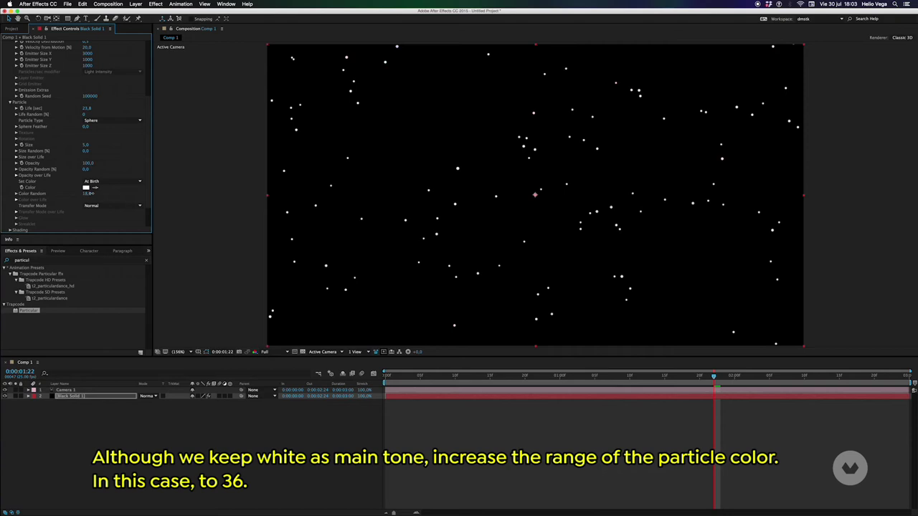
drag(94, 193, 97, 193)
scroll(148, 152, up, 3)
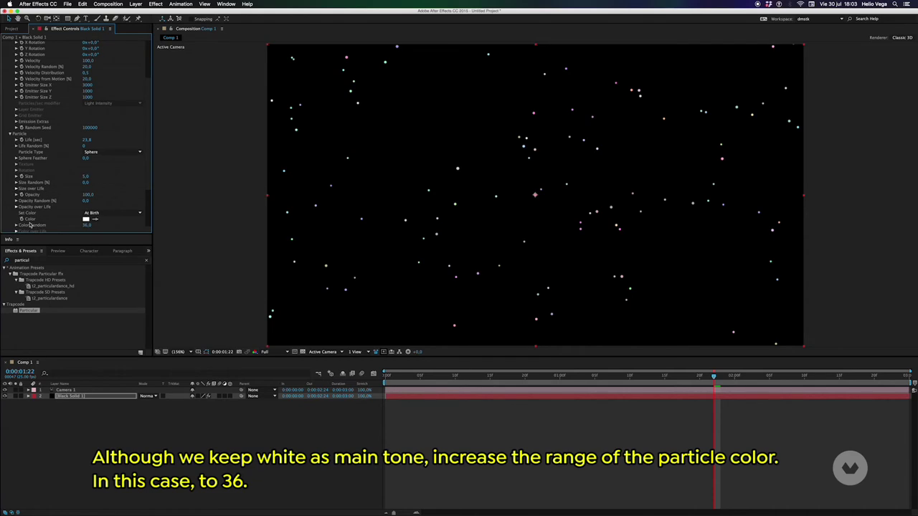
scroll(74, 209, down, 5)
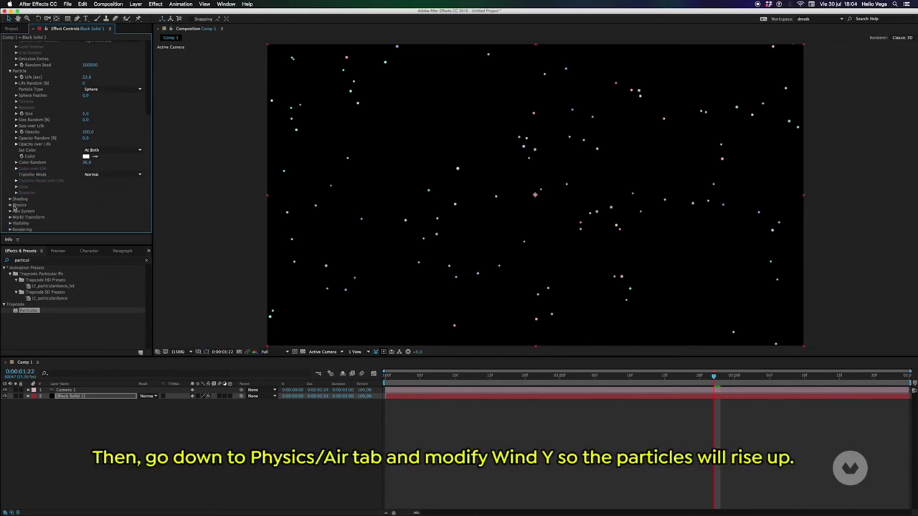
- Under Physics > Air, give Wind Y a negative value so particles drift upward
click(10, 205)
scroll(33, 203, down, 2)
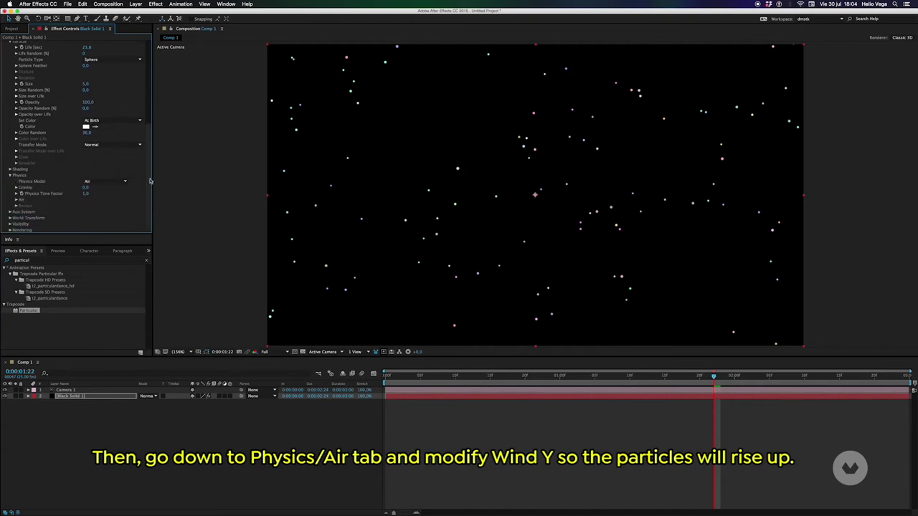
click(16, 199)
scroll(63, 218, down, 3)
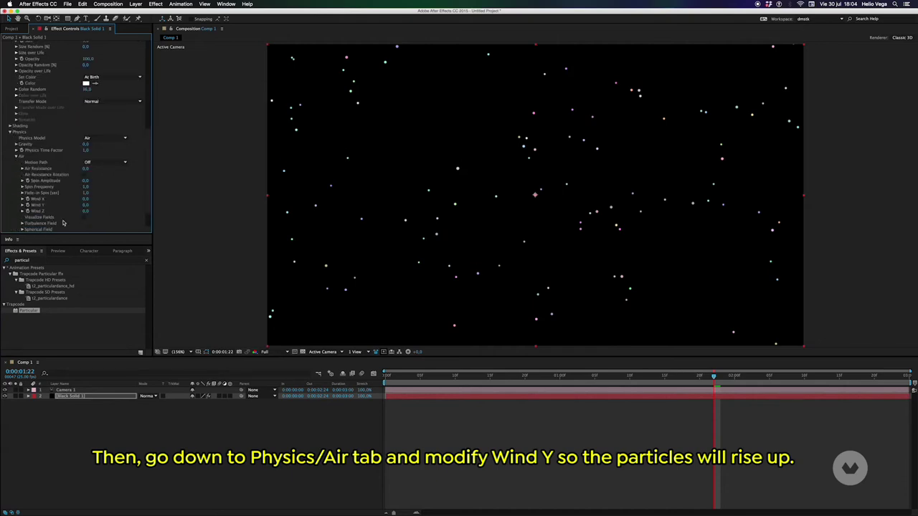
drag(86, 205, 63, 207)
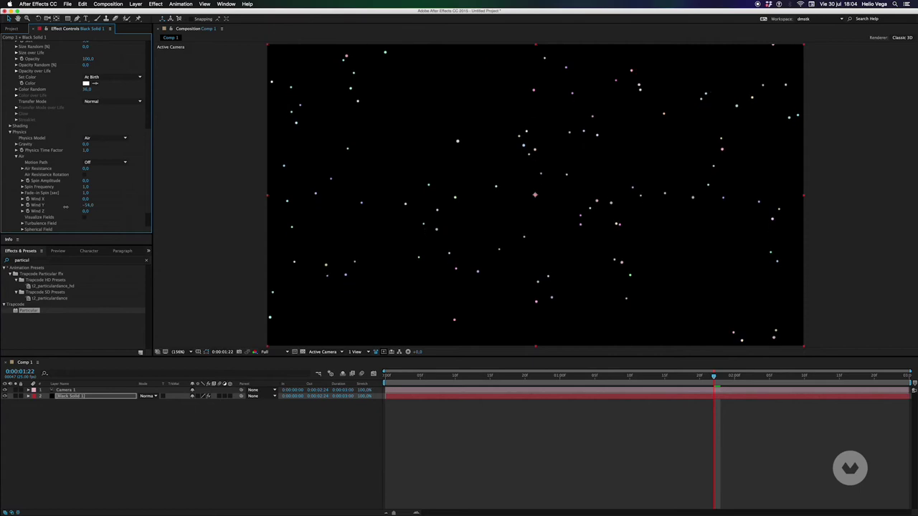
drag(66, 207, 71, 206)
click(88, 205)
key(Return)
- Lower the emitter Velocity to 20 and strengthen Wind Y to -170
scroll(139, 100, up, 10)
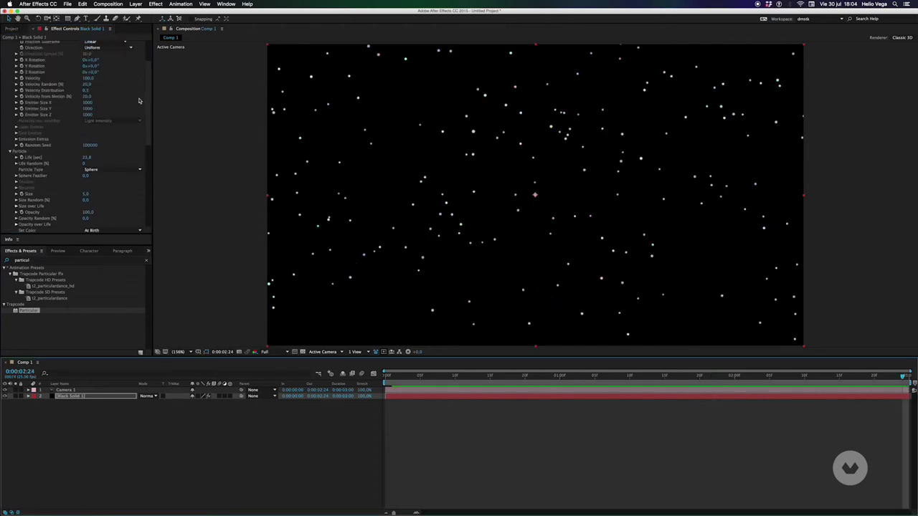
scroll(139, 100, up, 3)
click(88, 124)
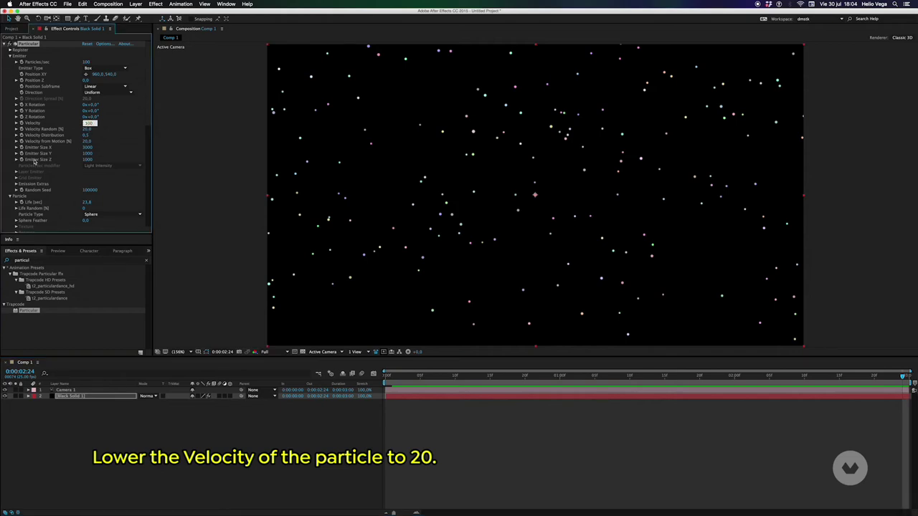
text(20)
key(Tab)
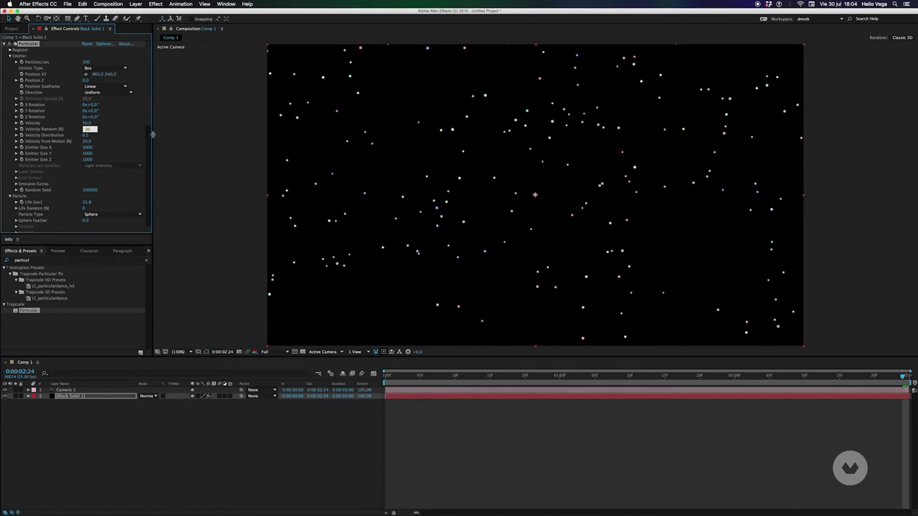
drag(148, 119, 162, 217)
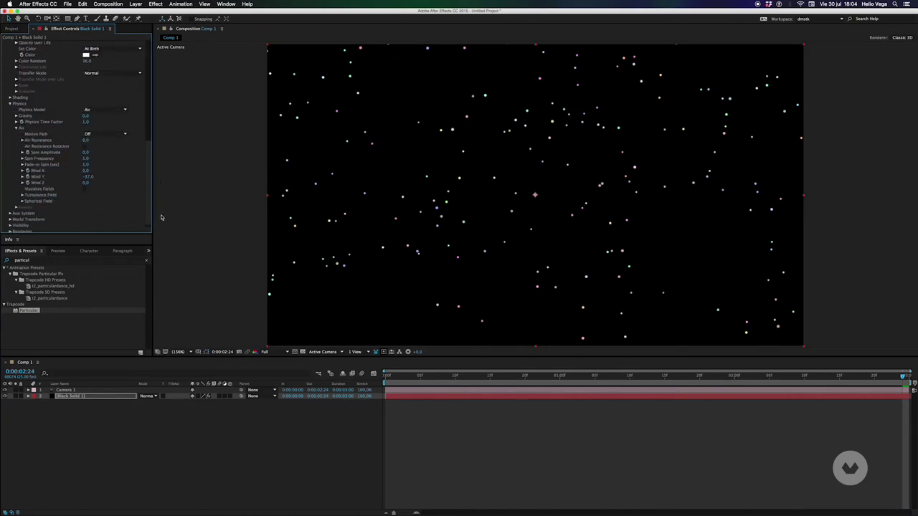
drag(84, 177, 68, 177)
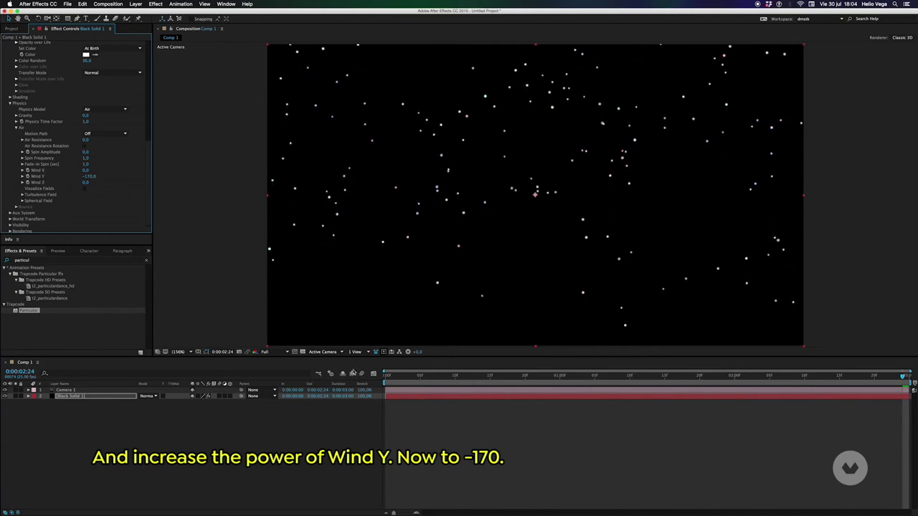
drag(387, 376, 901, 307)
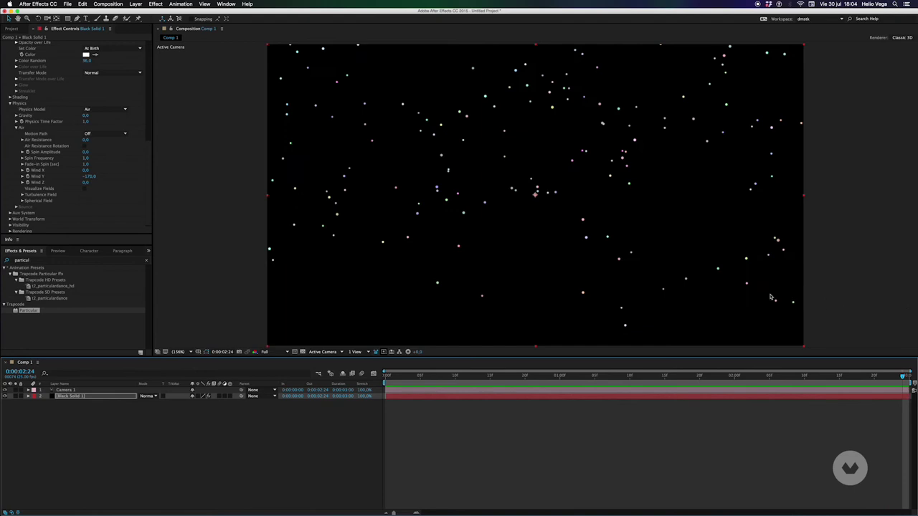
- Turn on Camera 1's Depth of Field, switch to 2 Views, and zoom the top view around the camera
click(65, 390)
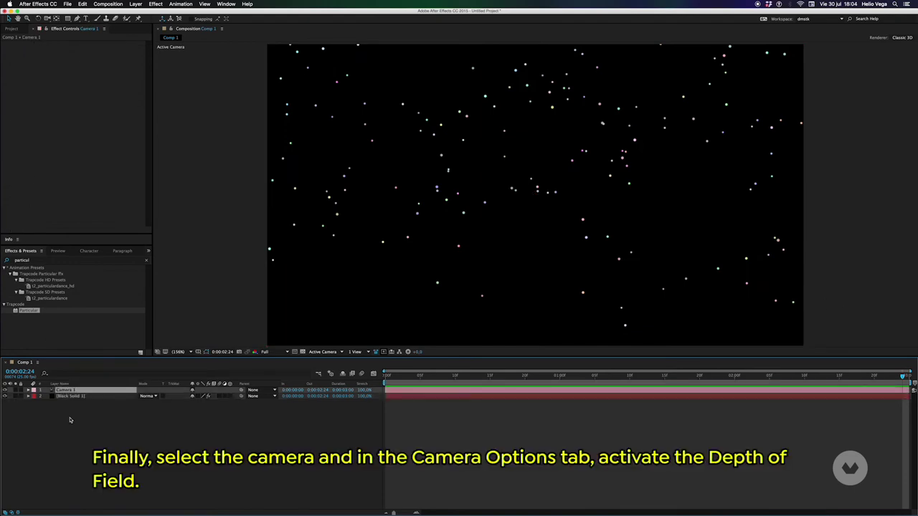
click(29, 390)
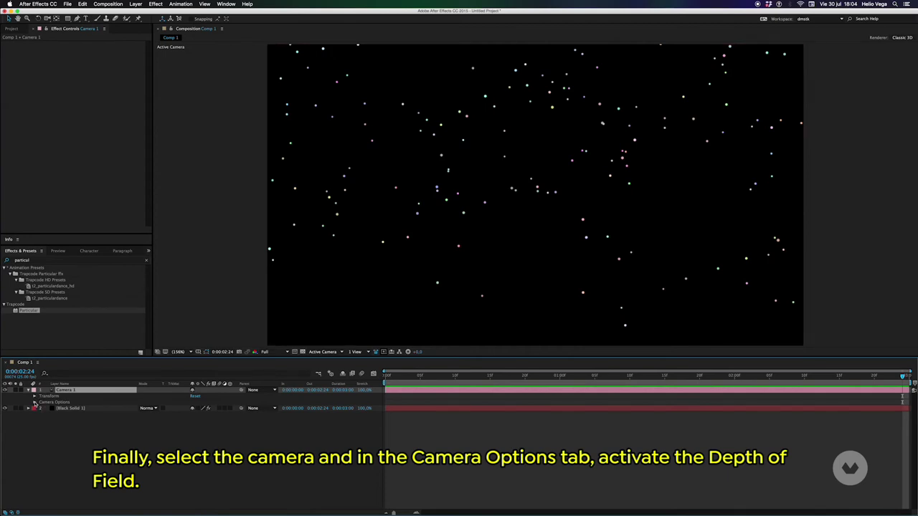
click(35, 402)
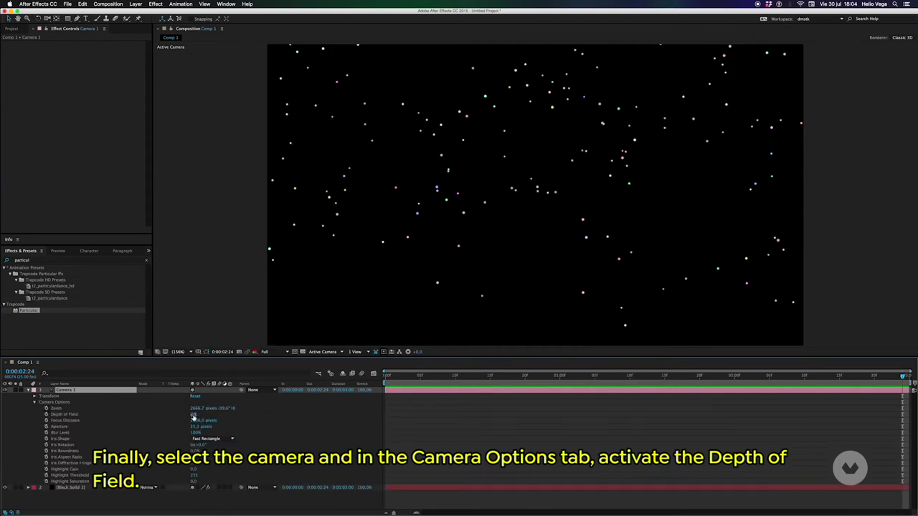
click(193, 415)
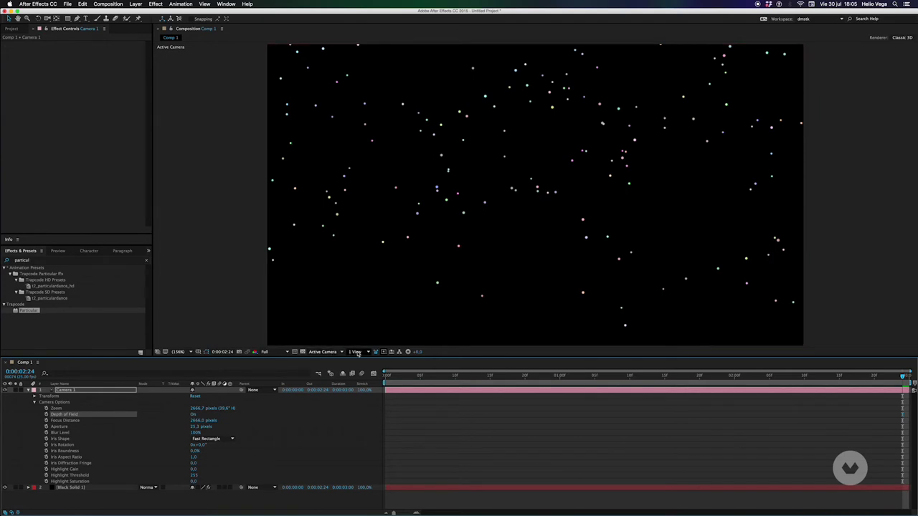
click(356, 352)
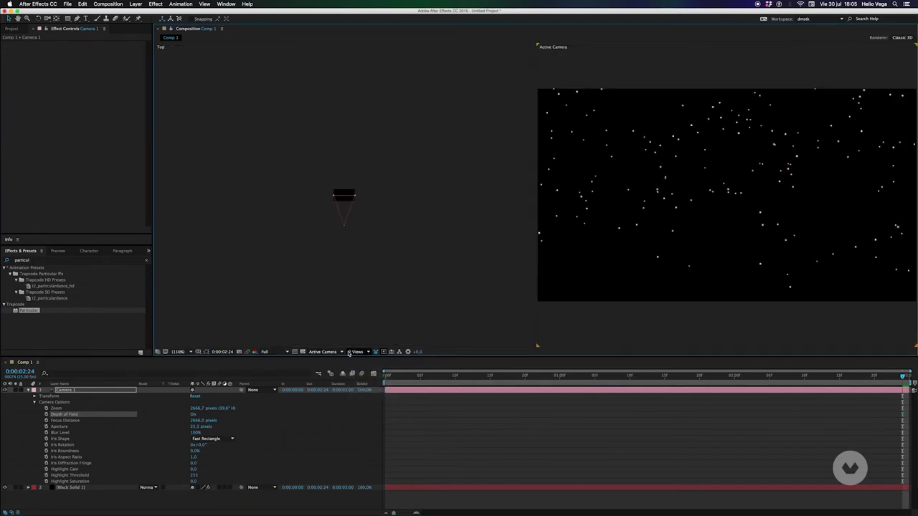
key(z)
click(351, 202)
click(351, 202)
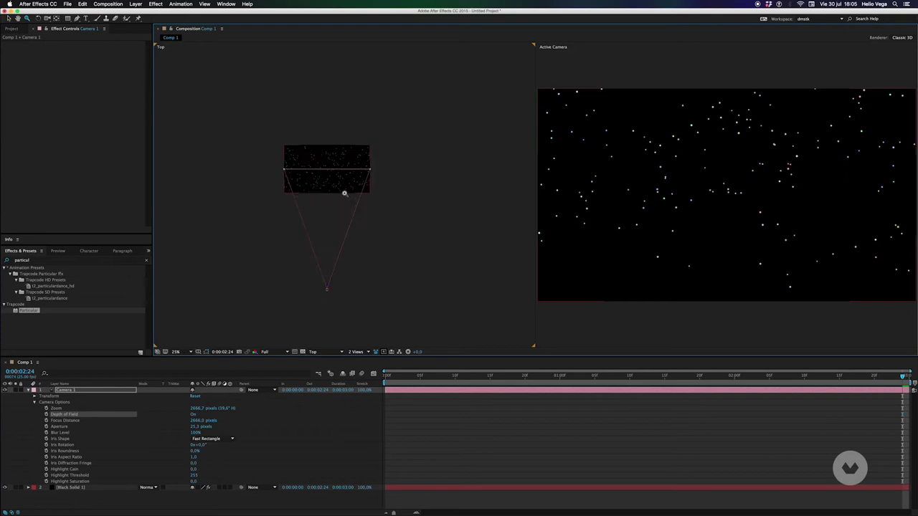
click(345, 190)
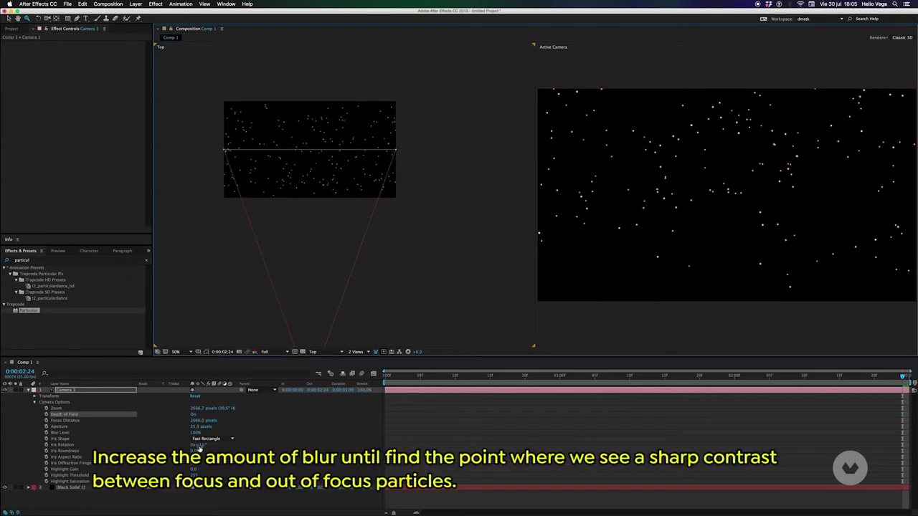
- Raise the camera's Blur Level to about 972% and set Focus Distance to 2613 pixels
drag(195, 432, 224, 429)
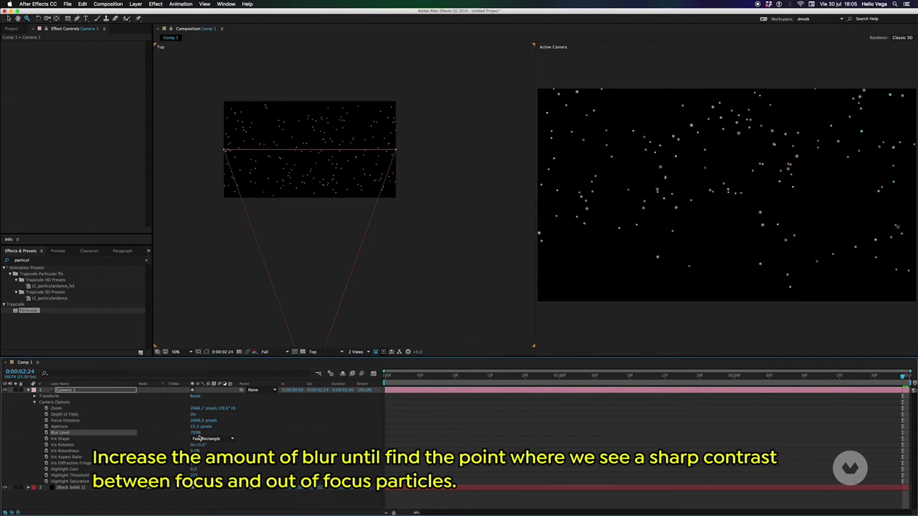
mouse_move(195, 434)
mouse_down()
mouse_move(288, 414)
mouse_move(268, 411)
mouse_up()
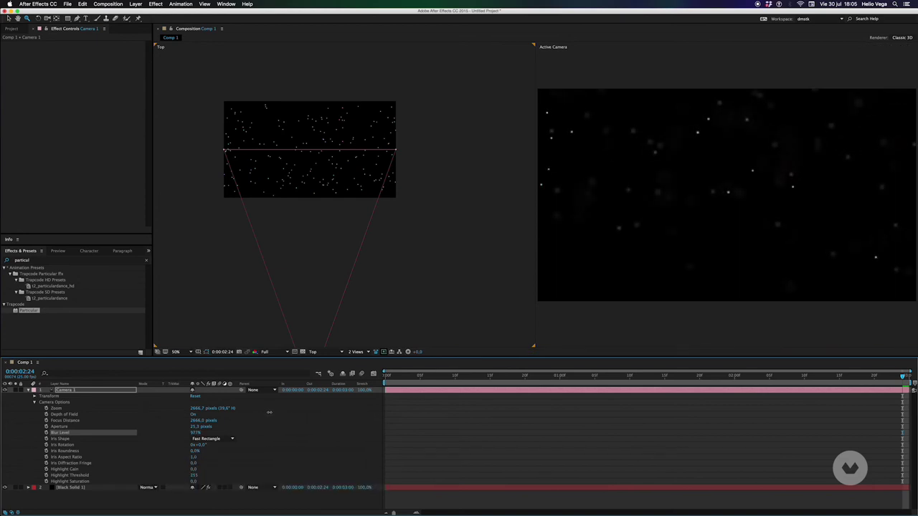
click(194, 433)
click(275, 432)
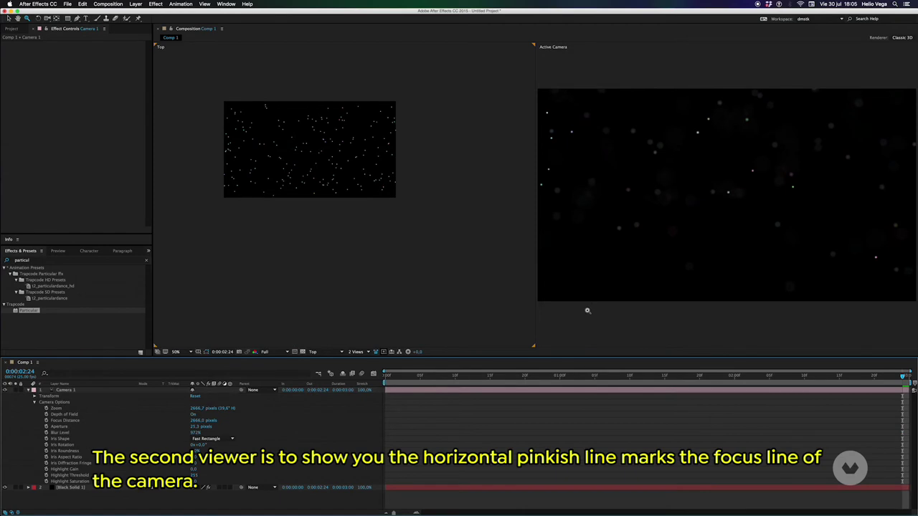
click(67, 392)
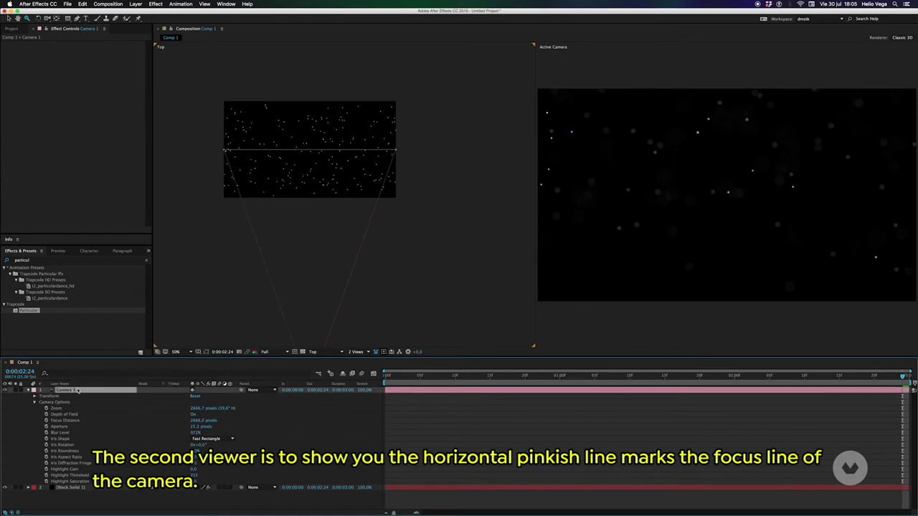
click(197, 421)
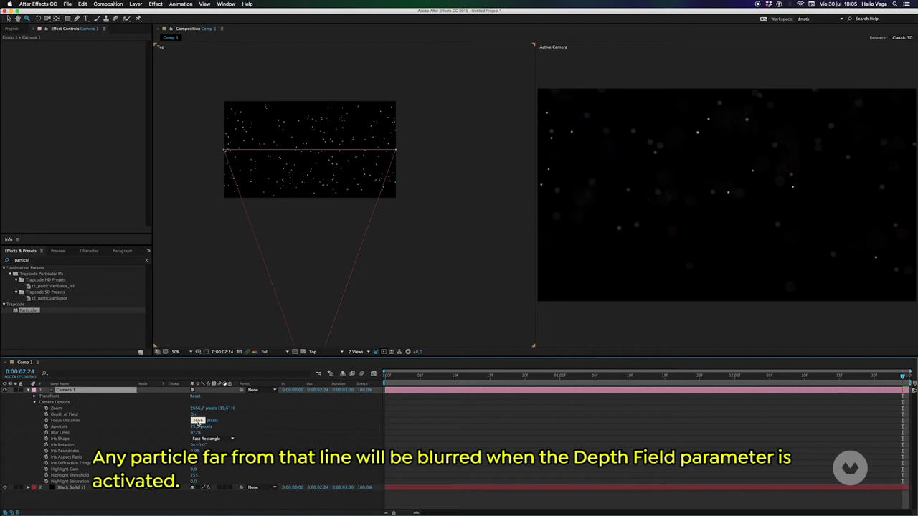
click(248, 426)
drag(198, 421, 183, 416)
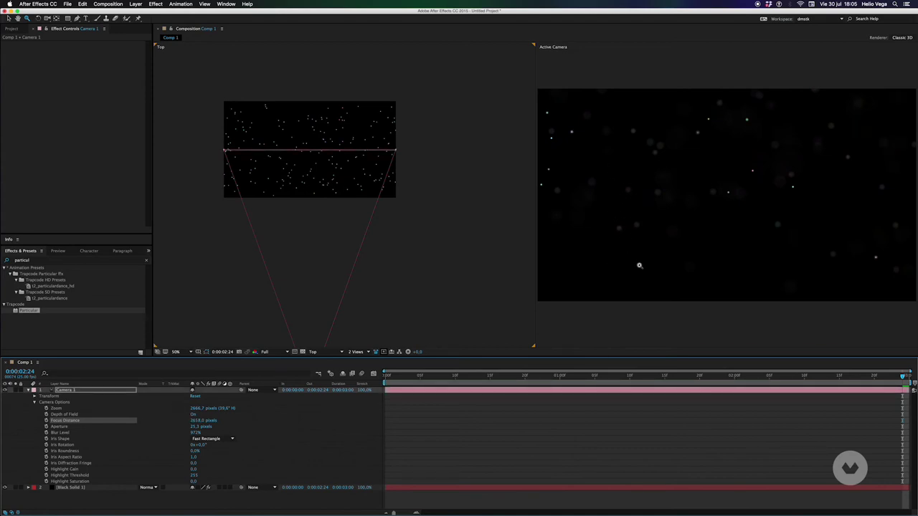
drag(443, 387, 844, 323)
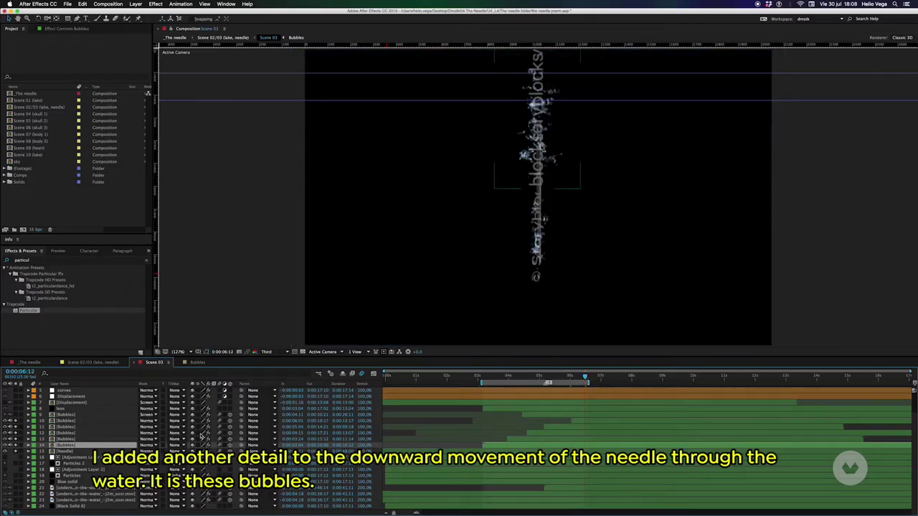
- Open the Bubbles precomp and scrub from the start to watch Mask 1 follow the bubbles
double_click(107, 427)
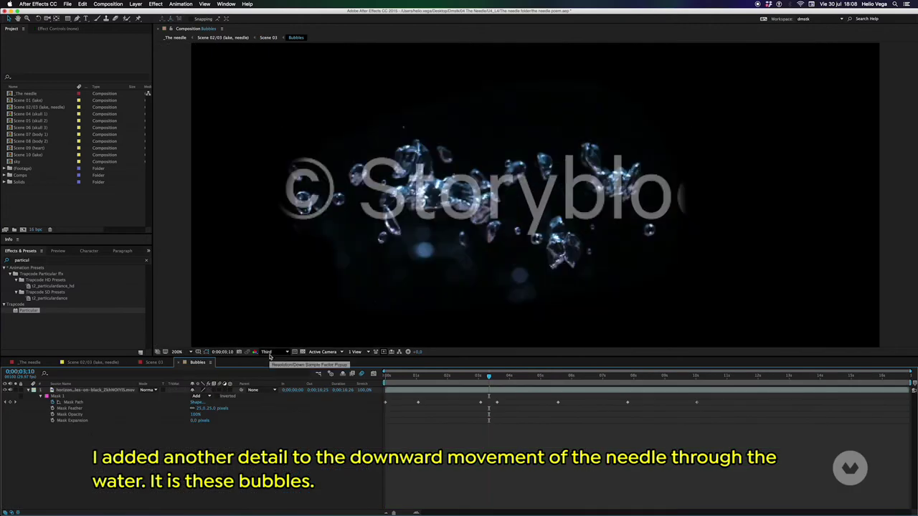
click(387, 376)
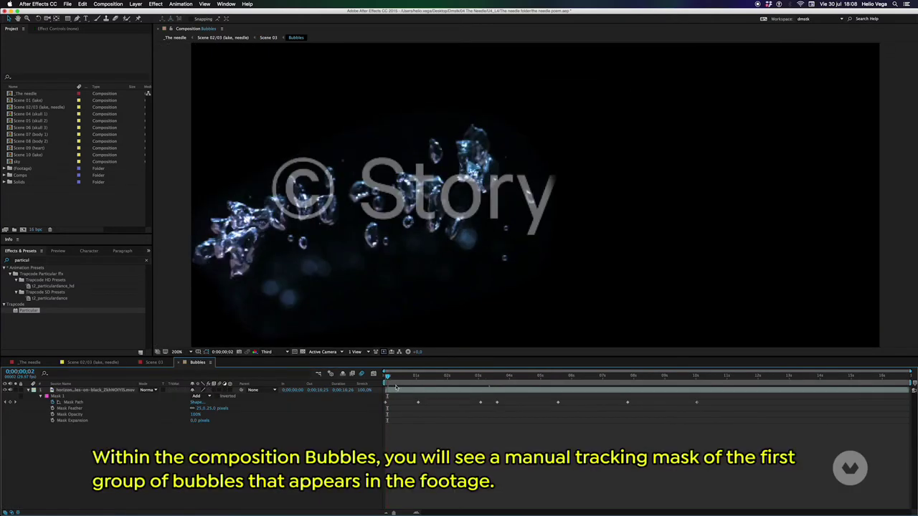
click(59, 396)
mouse_move(388, 375)
mouse_down()
mouse_move(514, 384)
mouse_move(911, 342)
mouse_up()
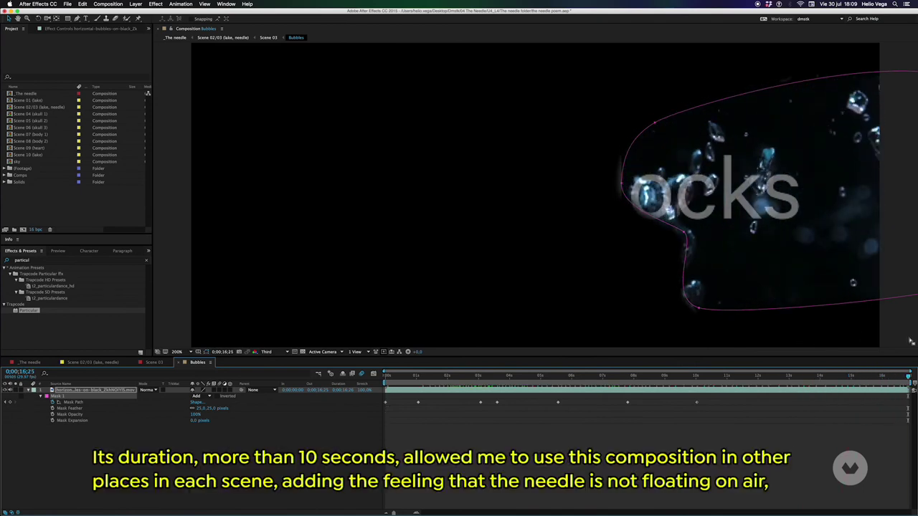
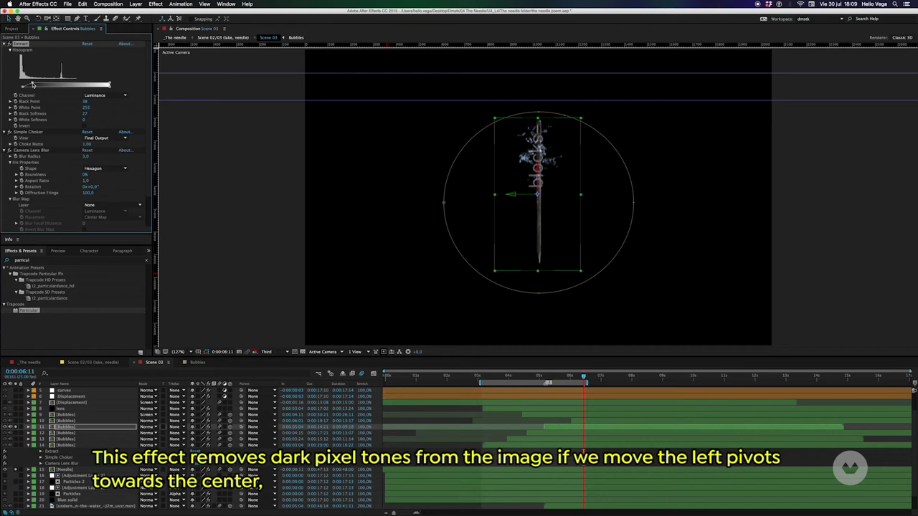
- Try cutting dark and light tones with the Extract black and white points, then undo the white point
mouse_move(32, 85)
mouse_down()
mouse_move(41, 85)
mouse_move(31, 85)
mouse_up()
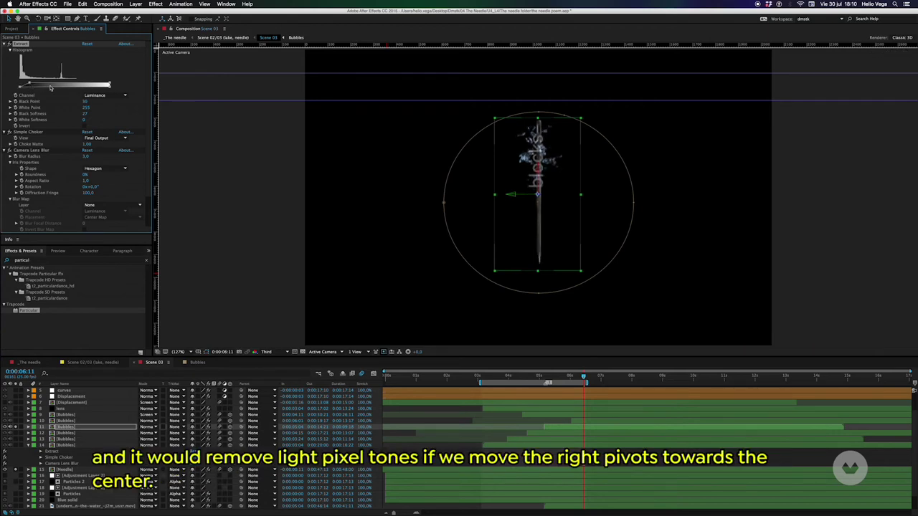
drag(110, 85, 57, 85)
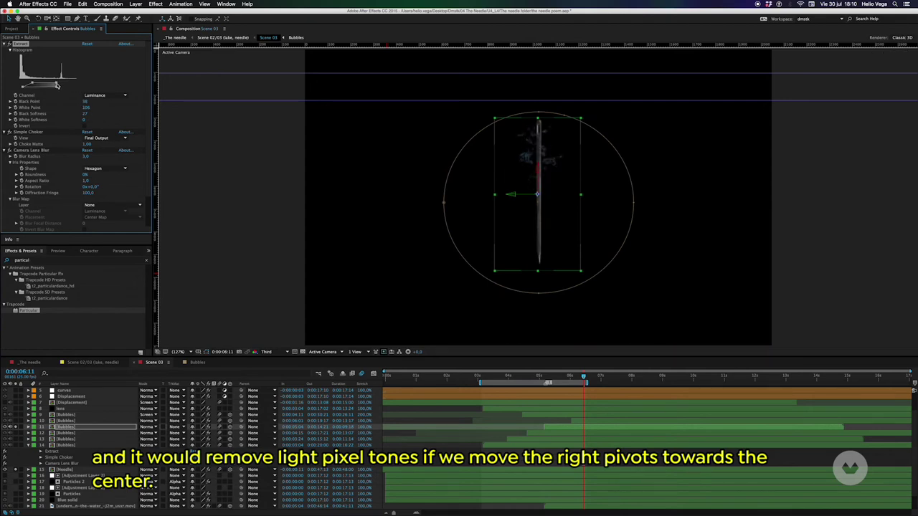
key(ctrl+z)
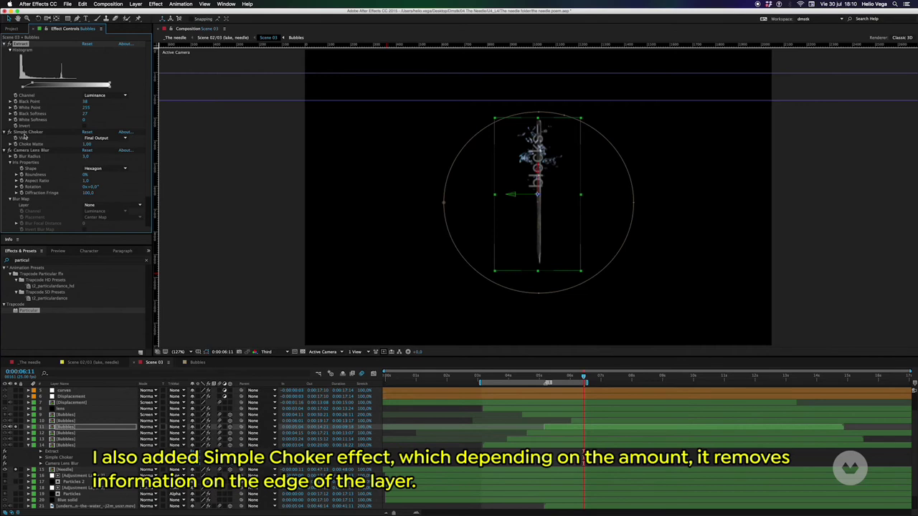
- Raise Simple Choker's Choke Matte to erode the edges, then reset it to 1.00
click(32, 132)
drag(86, 145, 112, 144)
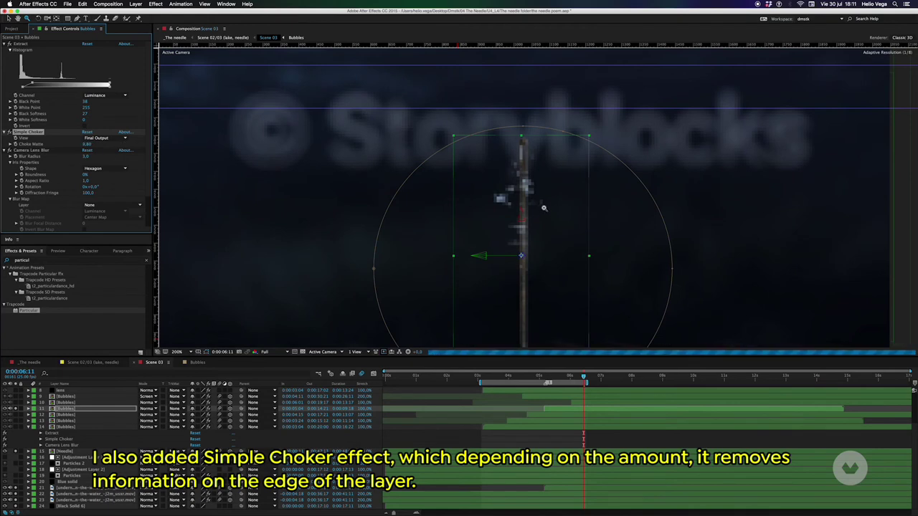
click(87, 144)
text(1)
key(Return)
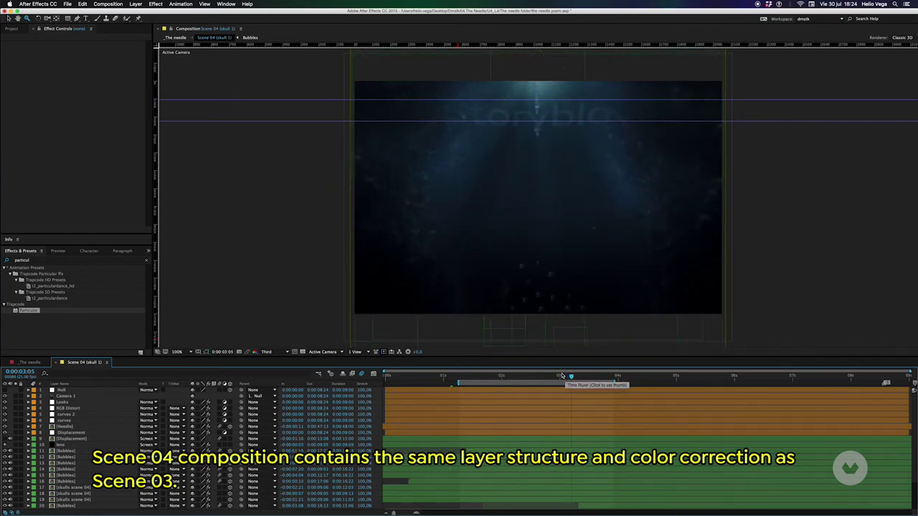
- Make both Rocks layers, skulls scene 04 and the lens flare layer visible, then select lens
key(v)
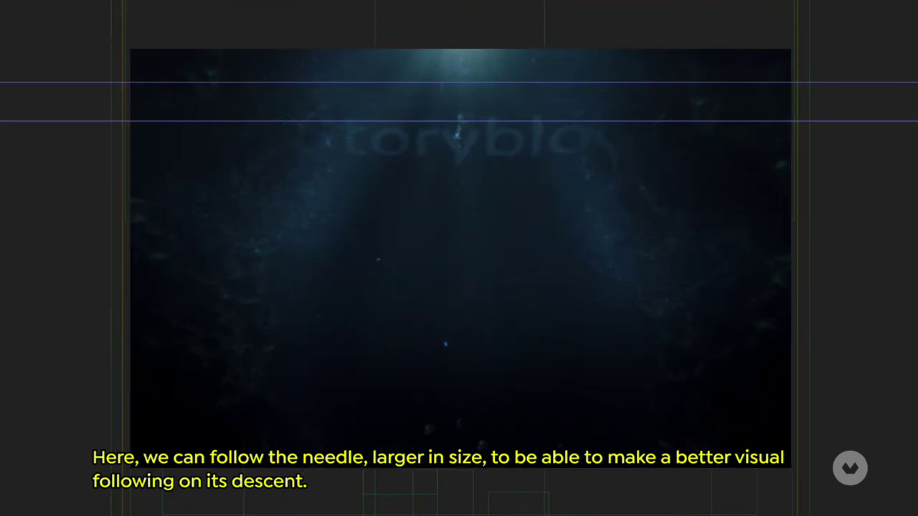
click(471, 152)
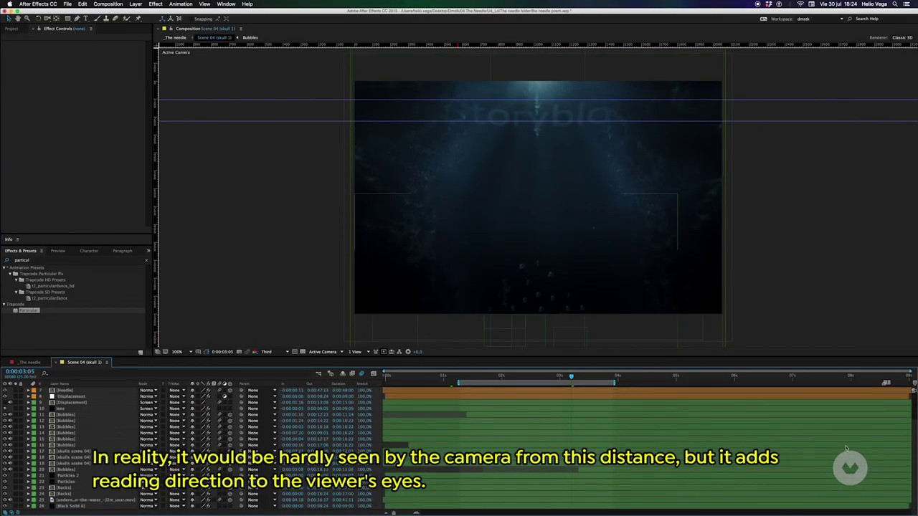
click(16, 488)
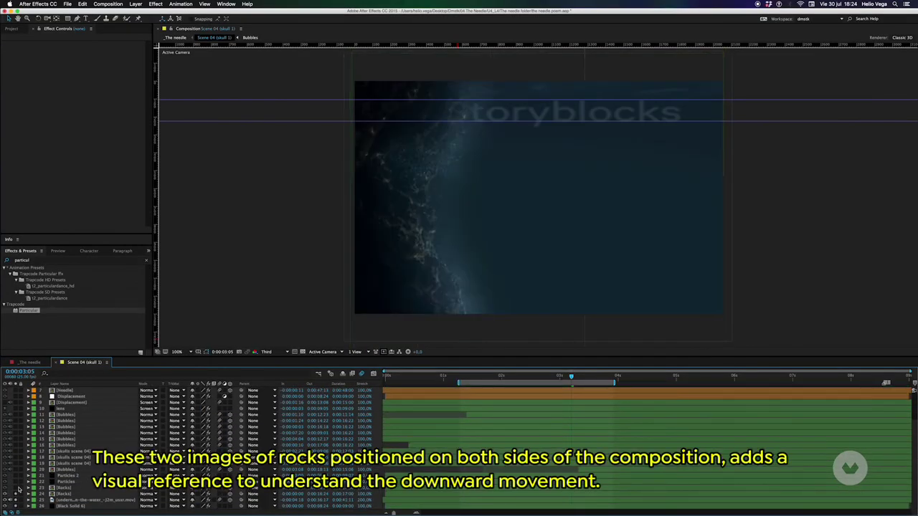
click(15, 493)
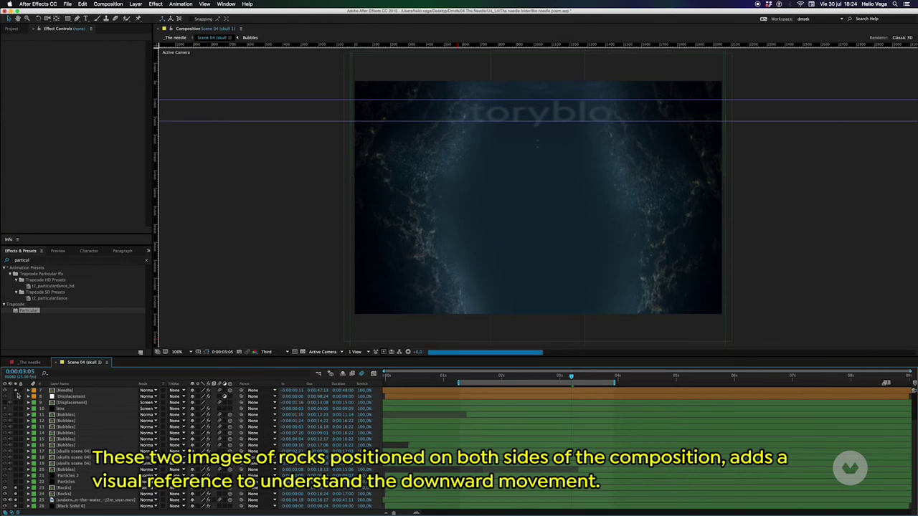
click(15, 457)
click(16, 408)
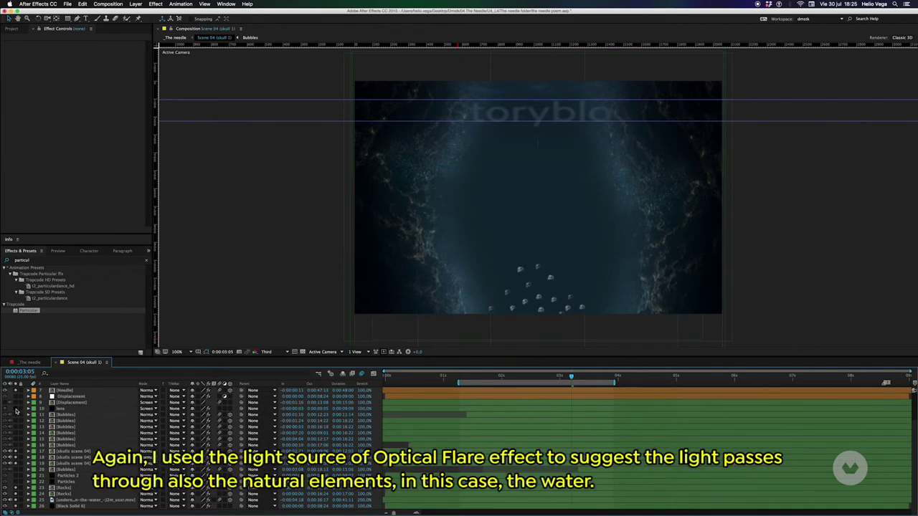
click(61, 408)
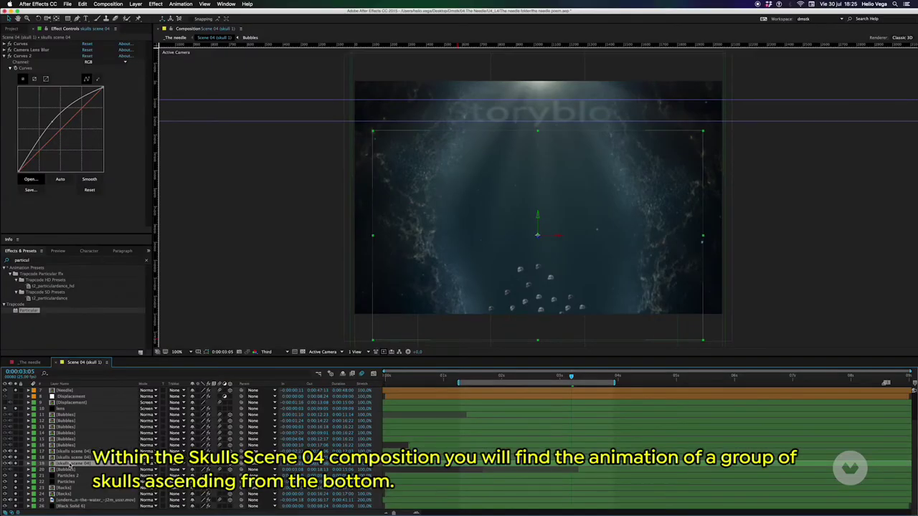
- Open the skulls scene 04 precomp and reveal all skull layers' keyframes and expressions
double_click(69, 464)
key(ctrl+Up)
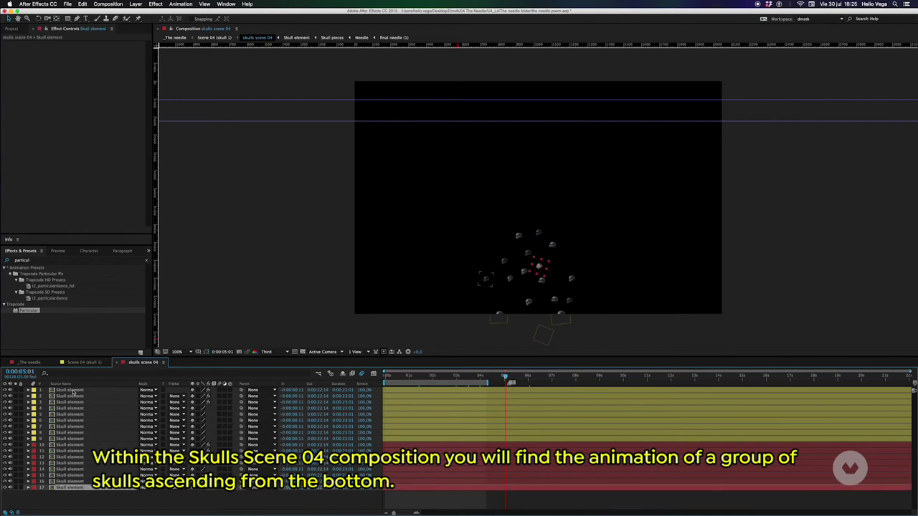
shift+click(73, 392)
key(e)
key(e)
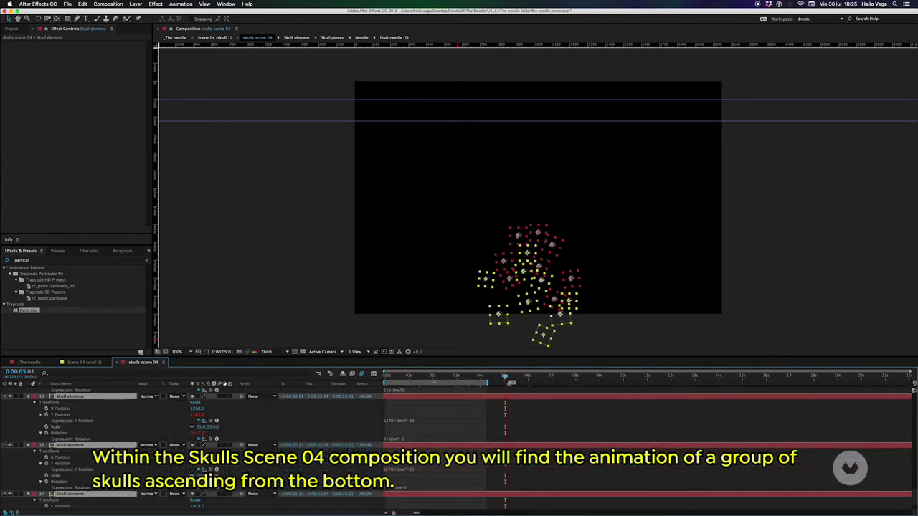
- Scroll up to inspect the top Skull element layer's expressions, then deselect it
scroll(908, 489, up, 2)
scroll(907, 484, up, 2)
scroll(906, 477, up, 2)
scroll(905, 466, up, 2)
scroll(904, 448, up, 2)
scroll(900, 423, up, 2)
scroll(895, 394, up, 2)
click(70, 390)
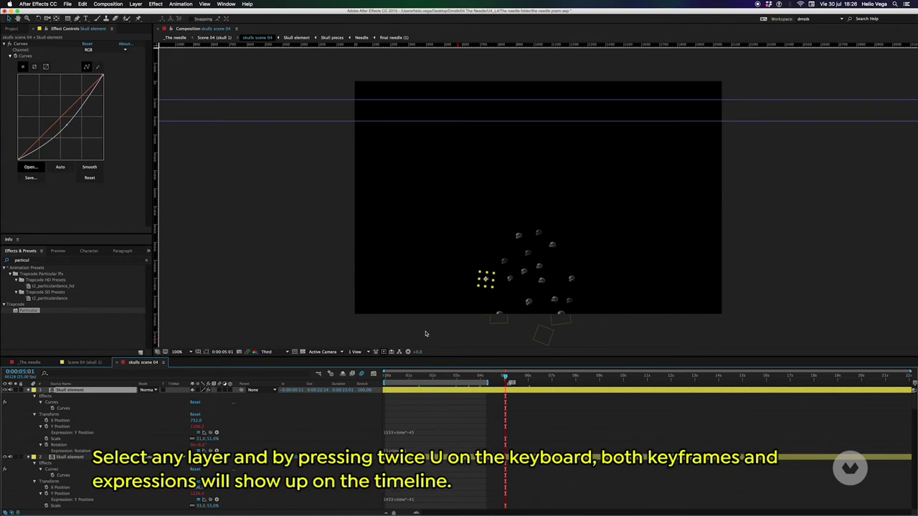
click(387, 434)
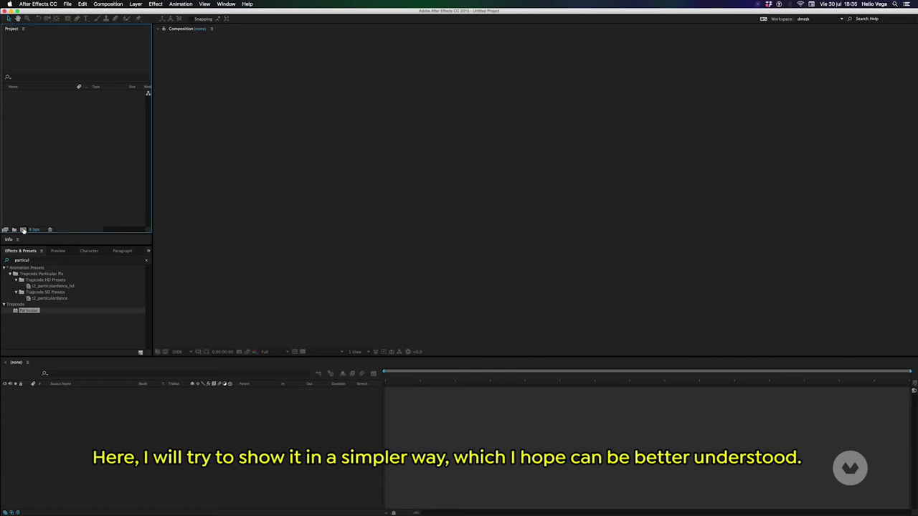
- Create Comp 1 and add a red solid layer, Red Solid 1
click(23, 230)
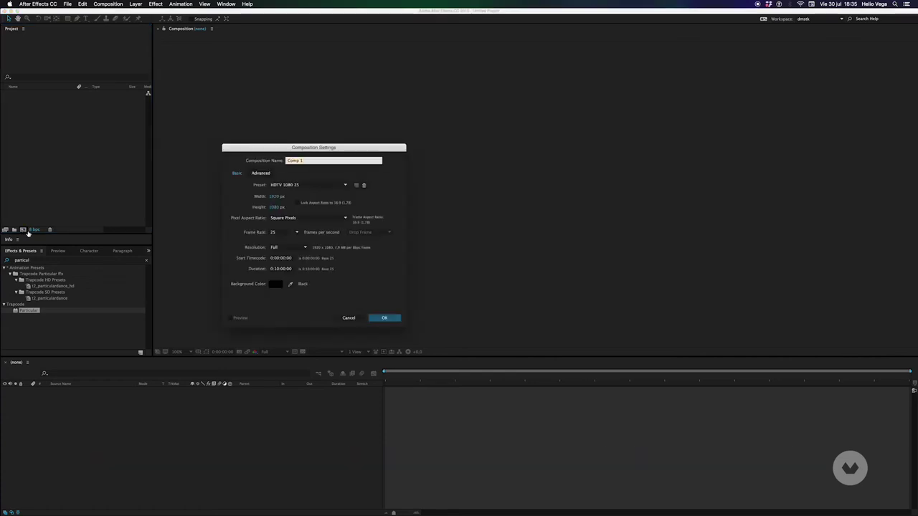
click(384, 319)
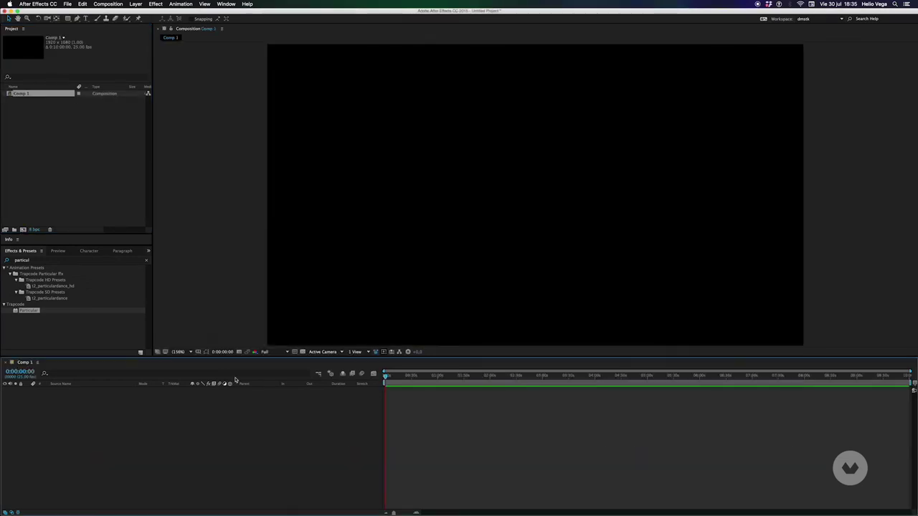
right_click(47, 407)
mouse_move(121, 409)
click(151, 429)
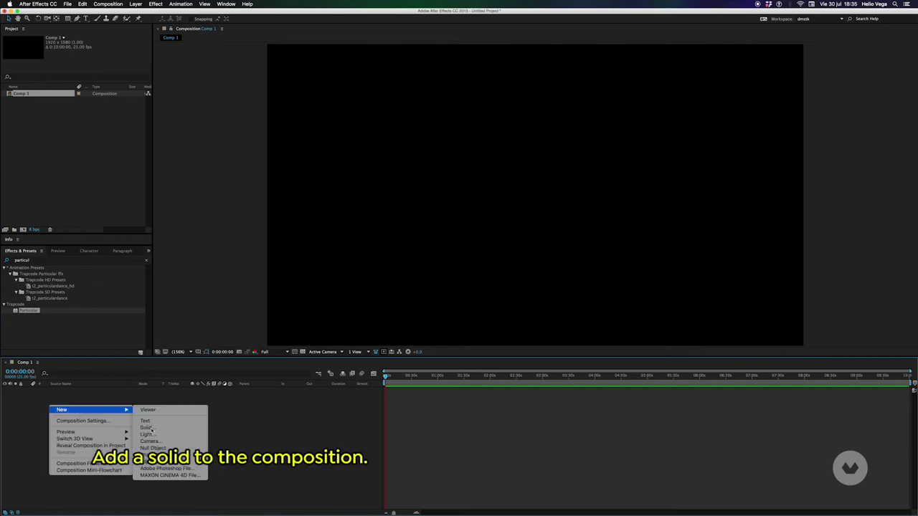
click(499, 413)
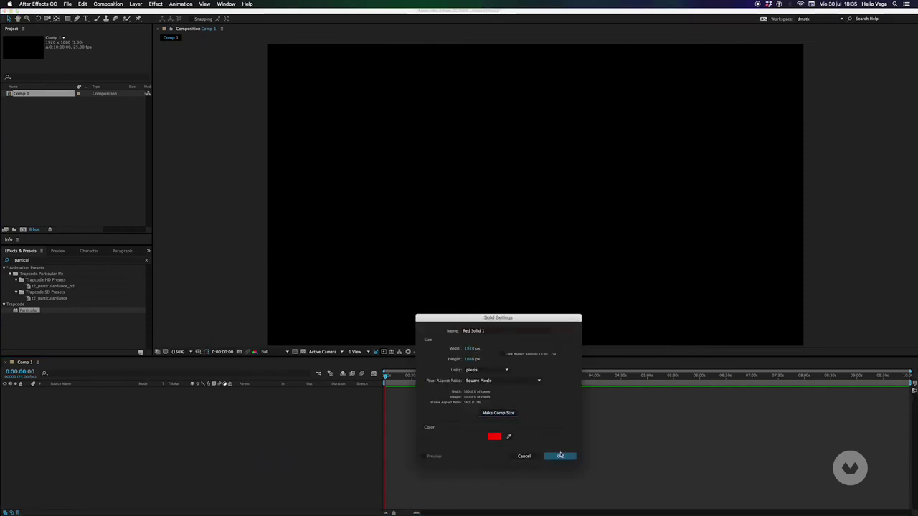
click(559, 456)
- Draw a square rectangle mask at the solid's centre and set Anchor Point Y to 420
click(67, 18)
drag(504, 176, 571, 243)
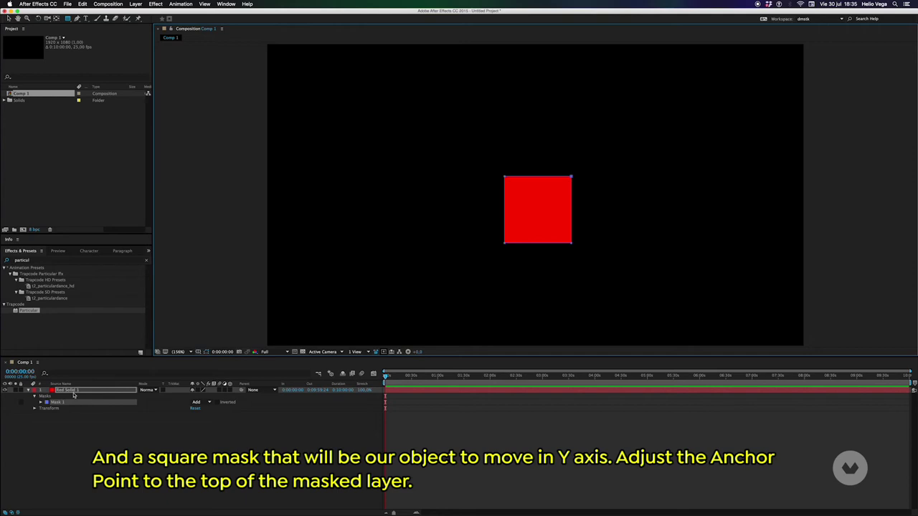
key(apostrophe)
key(a)
drag(208, 396, 162, 398)
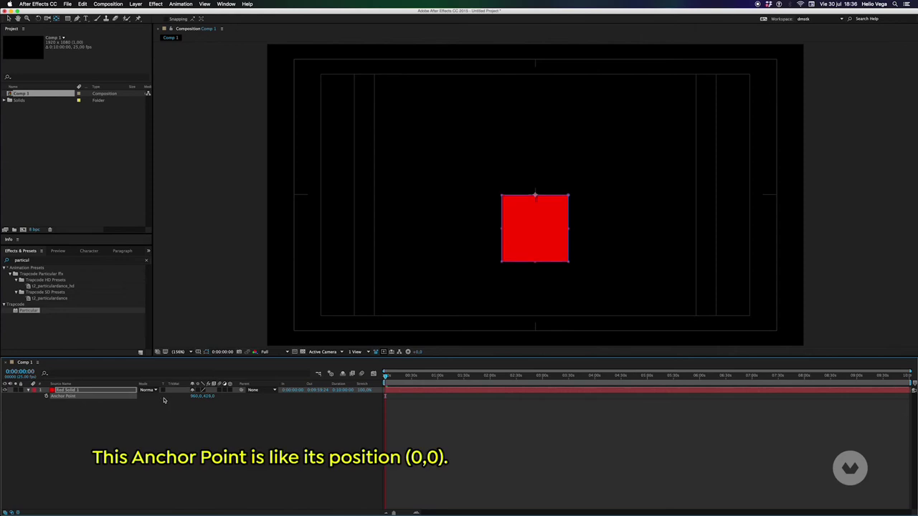
click(206, 396)
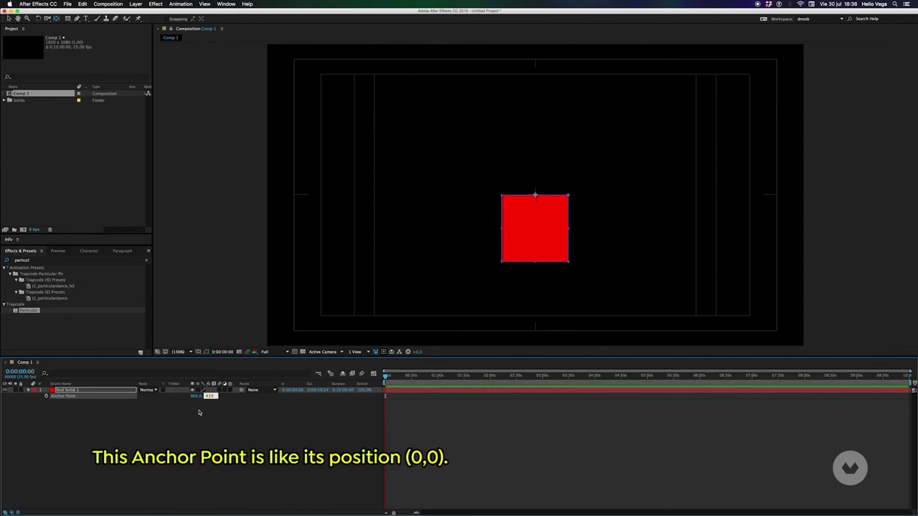
text(420)
key(Return)
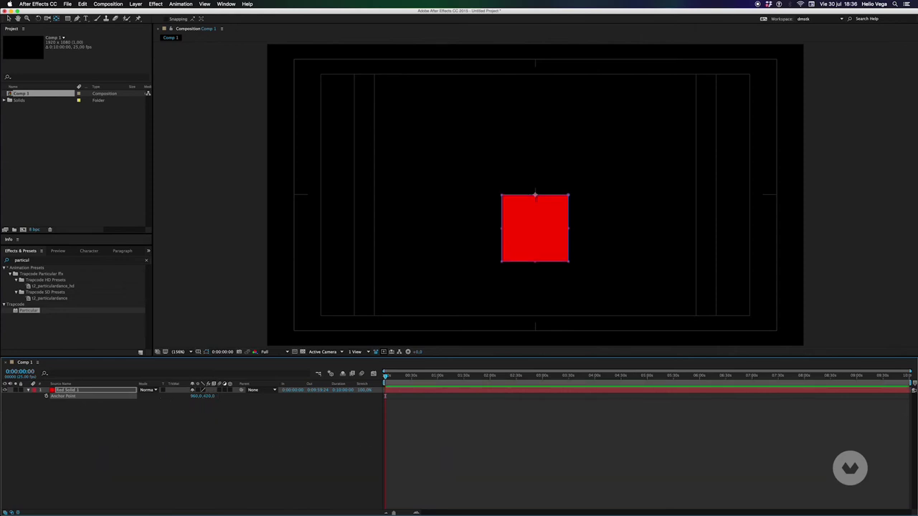
- Separate the red solid's Position into X and Y dimensions and recentre the view
scroll(542, 215, up, 2)
scroll(540, 195, up, 2)
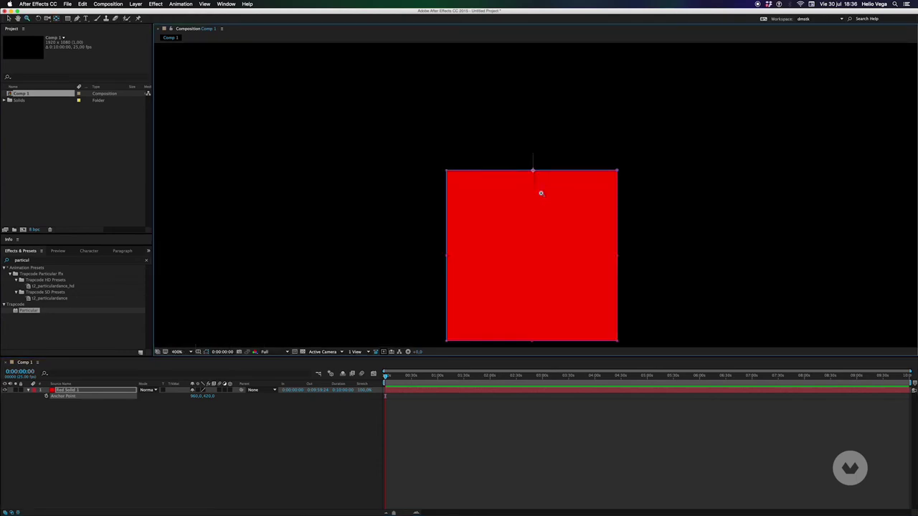
scroll(535, 182, up, 1)
key(v)
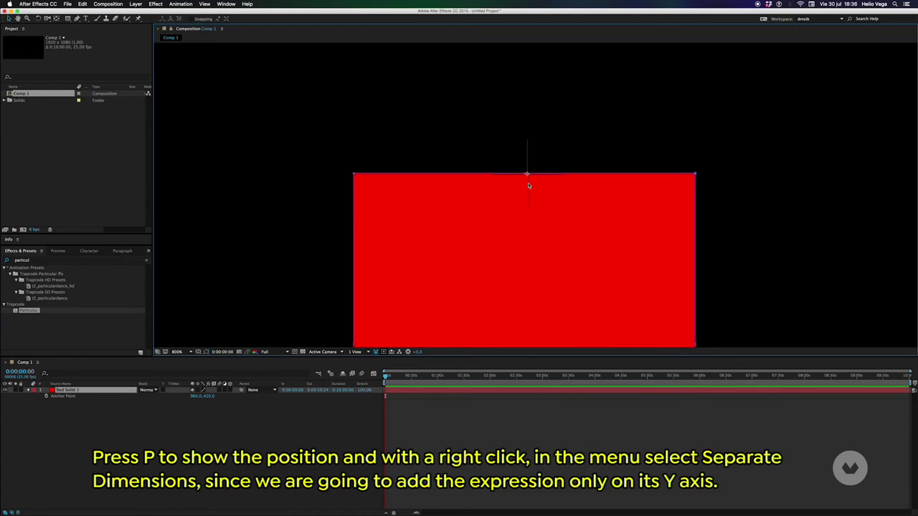
key(p)
right_click(56, 399)
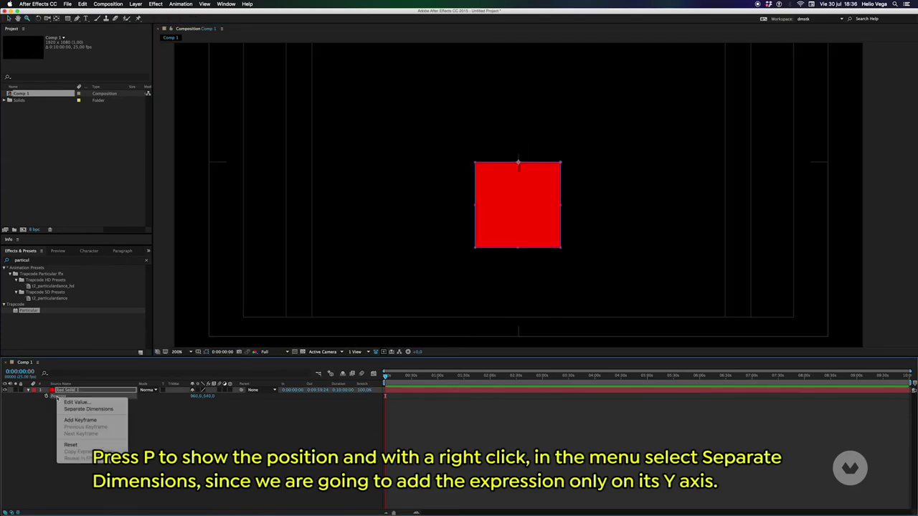
click(82, 409)
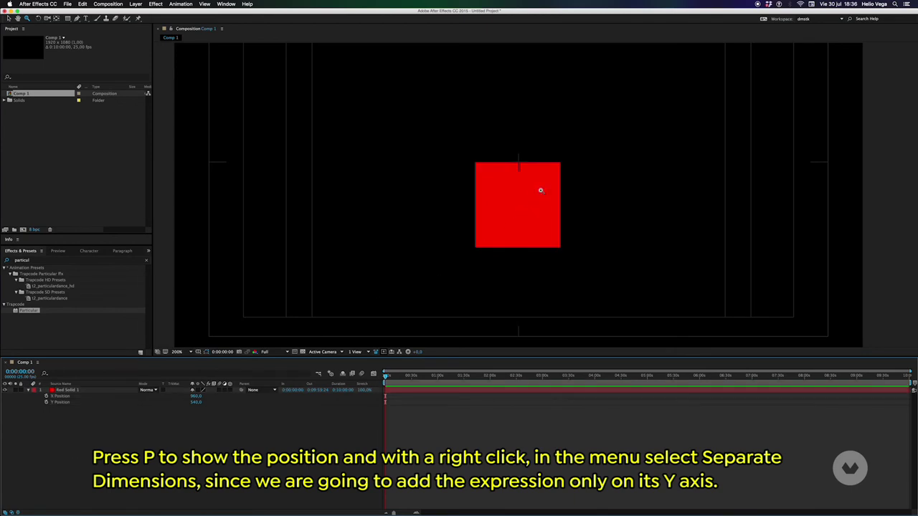
alt+click(534, 189)
drag(542, 188, 528, 226)
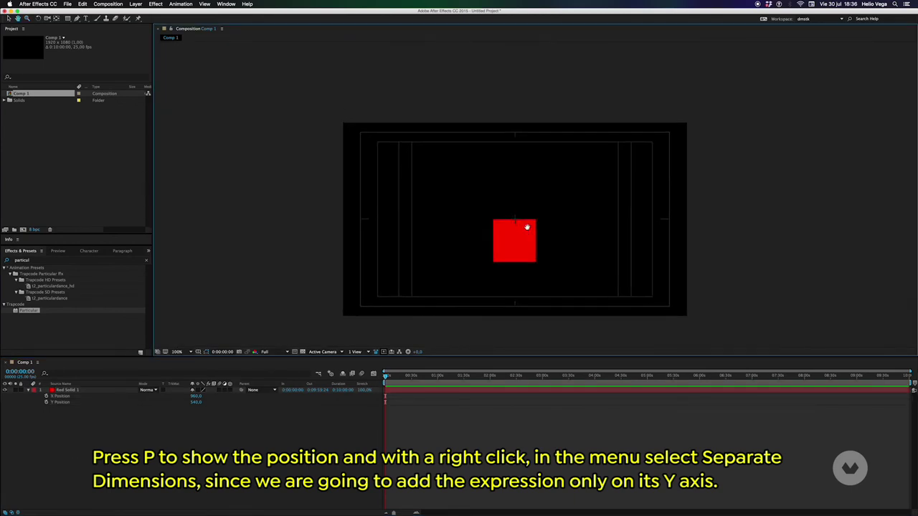
- Add an expression to Red Solid 1's Y Position, trying values 0 then 550
key(v)
click(515, 240)
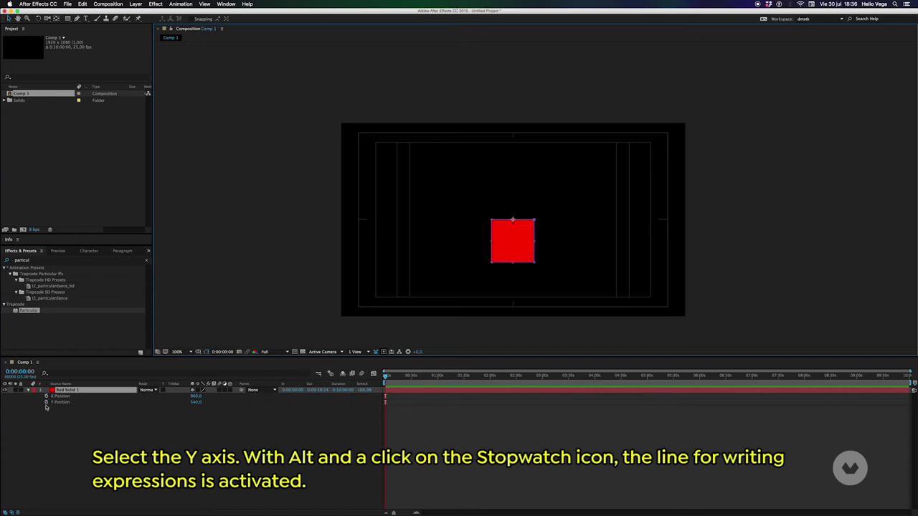
alt+click(46, 403)
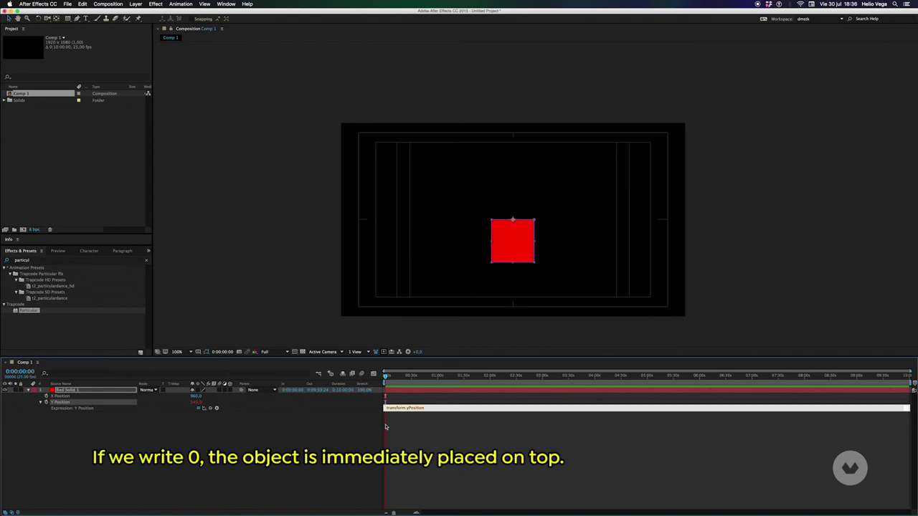
text(0)
click(373, 432)
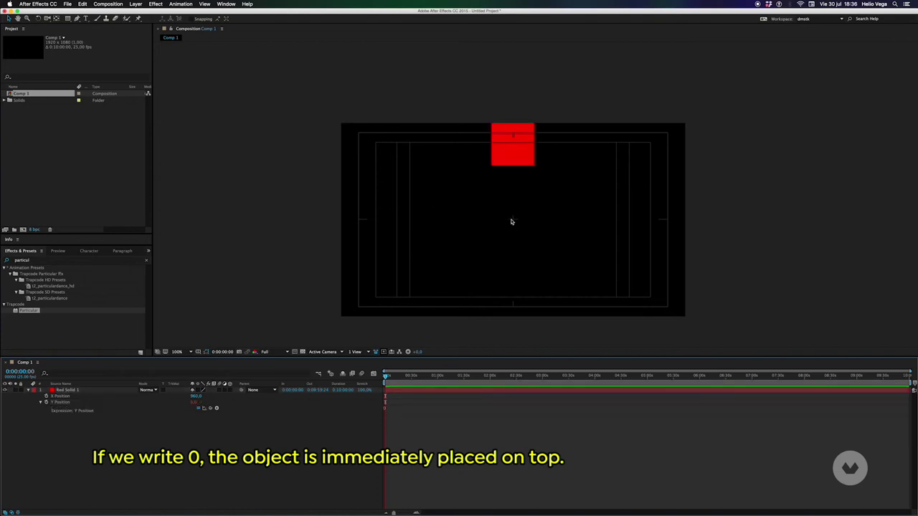
click(387, 410)
text(550)
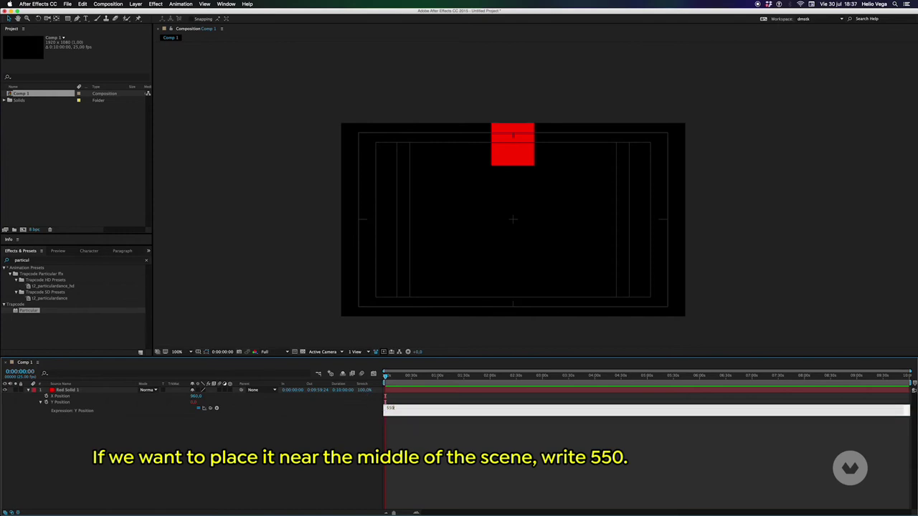
key(KP_Enter)
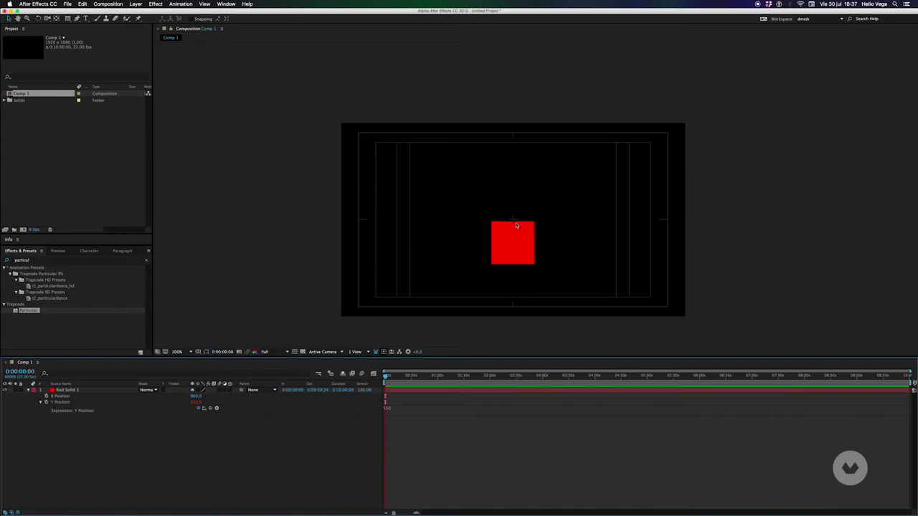
- Change the Y Position expression to 700, then 1080 at the bottom edge
click(387, 408)
text(700)
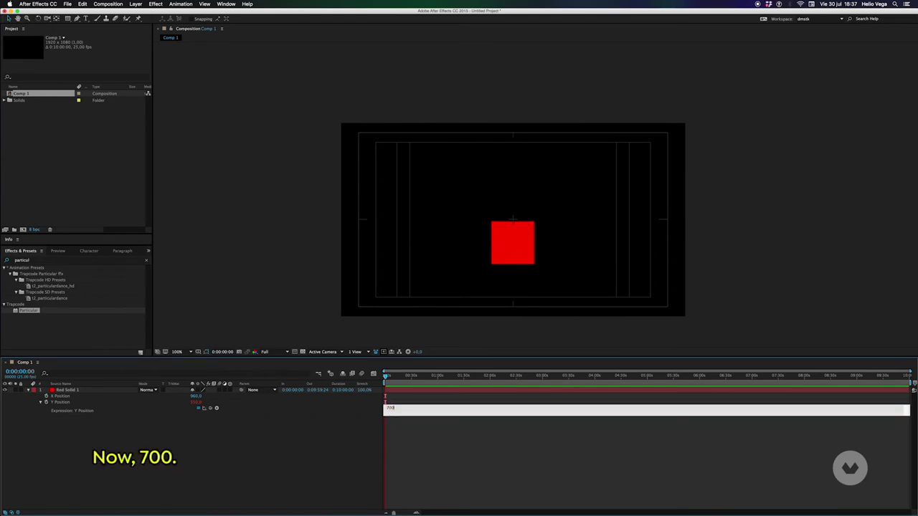
key(KP_Enter)
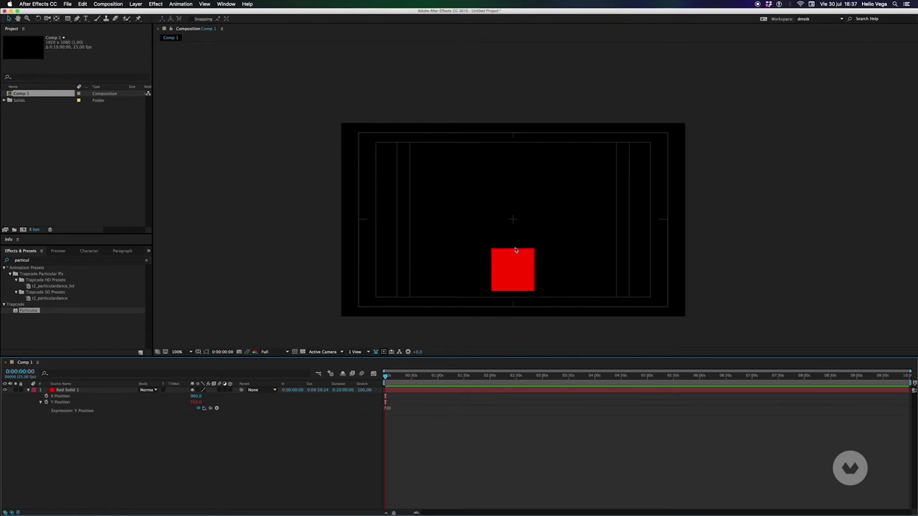
click(392, 413)
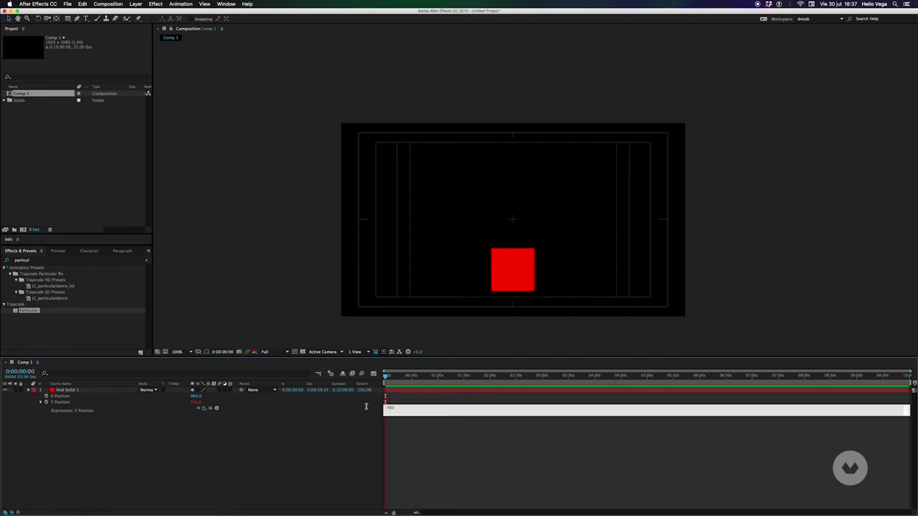
text(10)
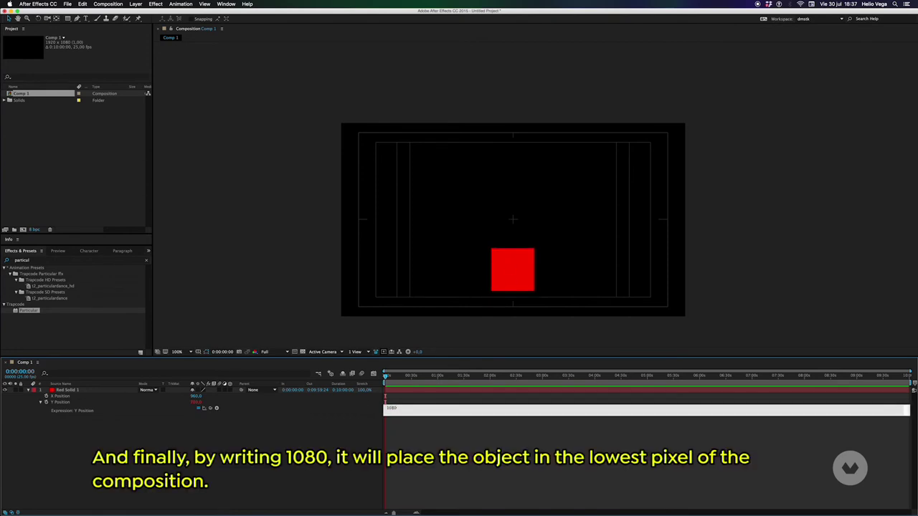
key(KP_Enter)
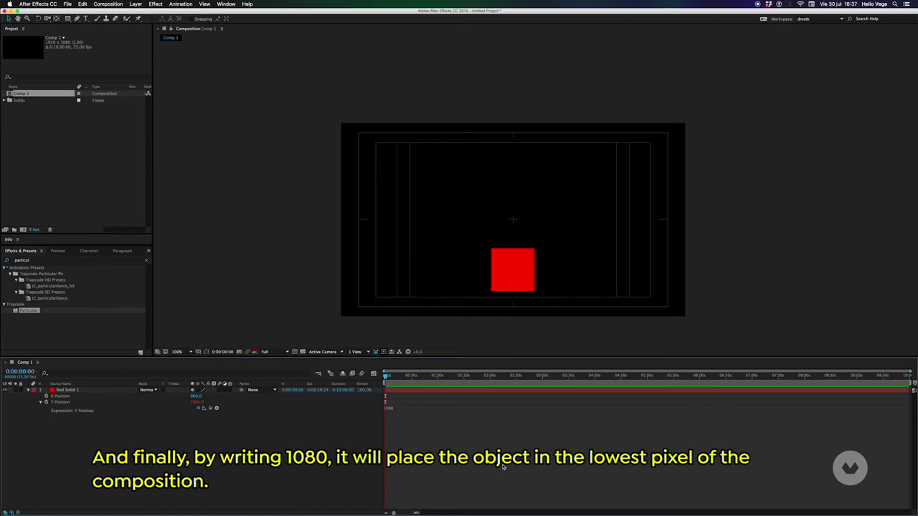
click(520, 324)
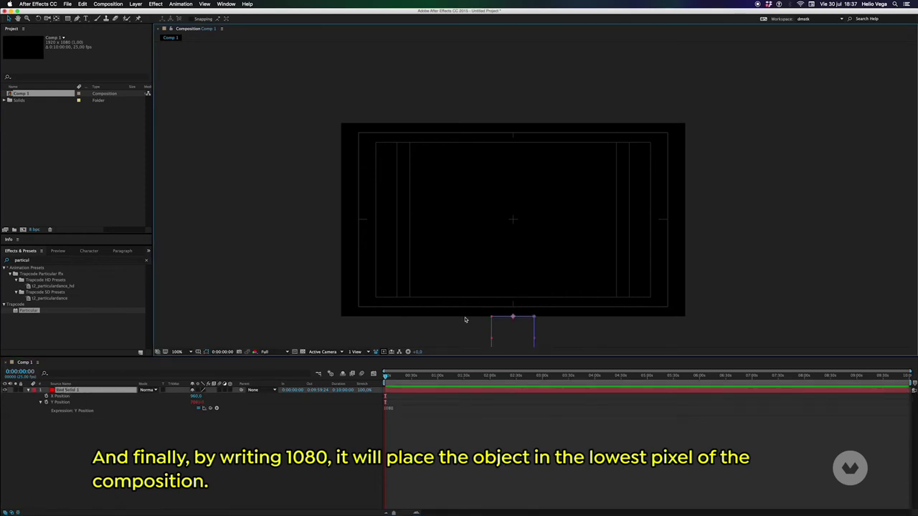
click(392, 409)
text(-time)
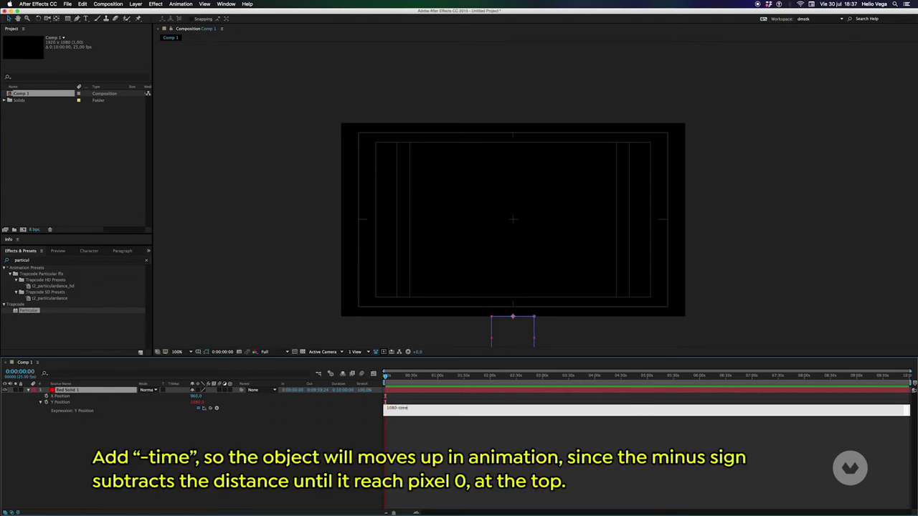
- Commit 1080-time, scrub to watch the square rise, and place a horizontal guide at its height
click(416, 443)
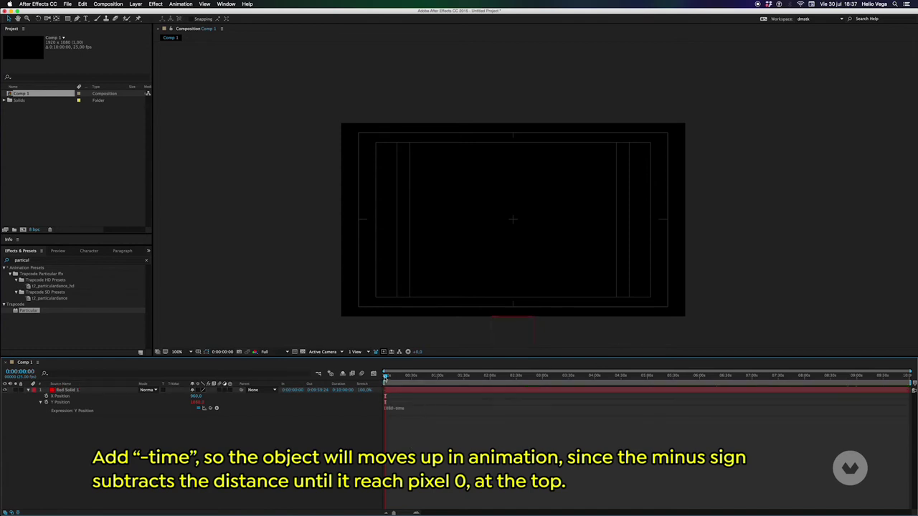
click(518, 324)
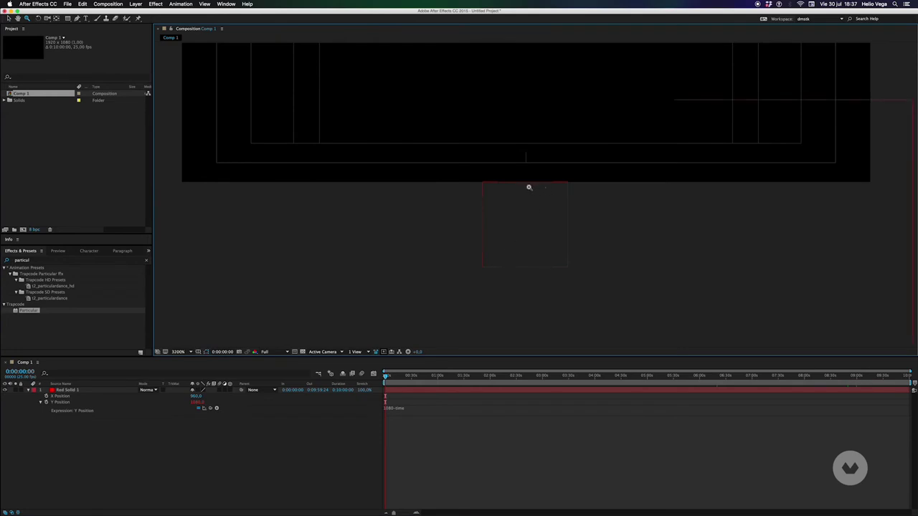
alt+click(529, 187)
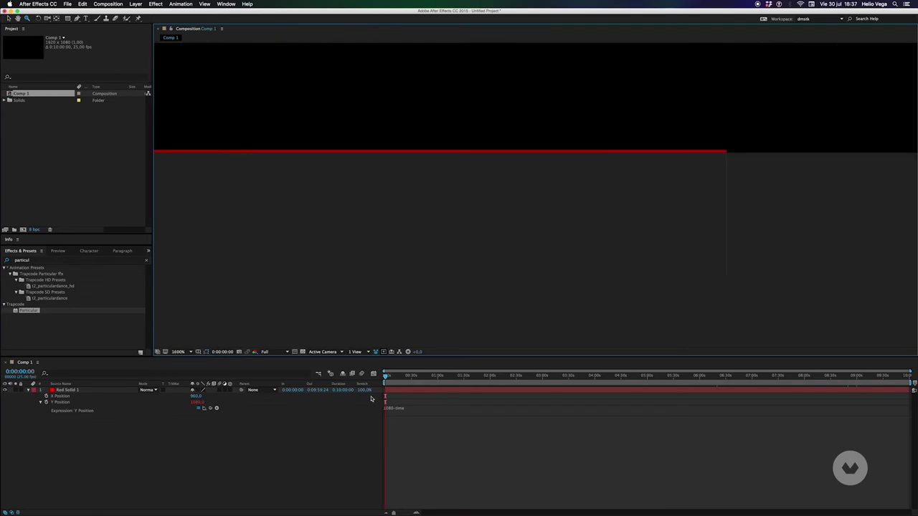
key(Page_Down)
key(comma)
mouse_move(386, 376)
mouse_down()
mouse_move(558, 375)
mouse_move(636, 358)
mouse_up()
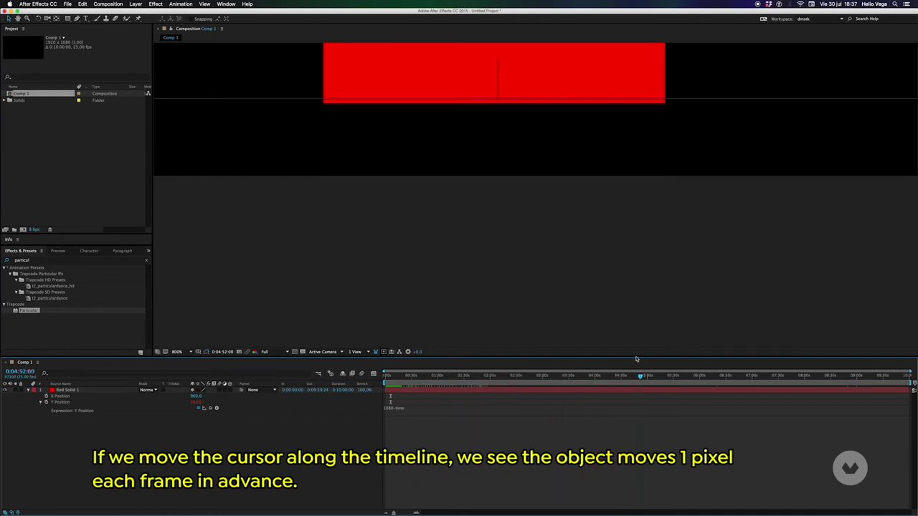
scroll(563, 172, down, 2)
scroll(553, 178, down, 1)
scroll(553, 179, down, 1)
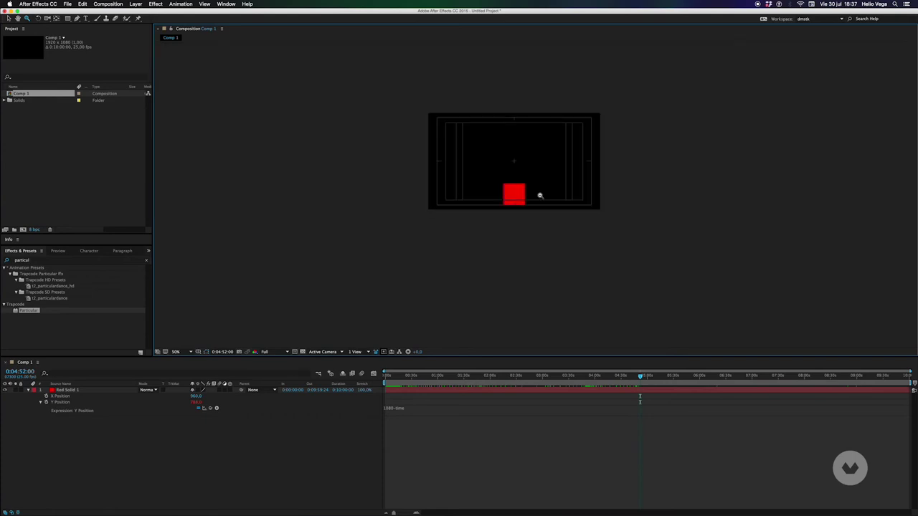
drag(640, 375, 909, 375)
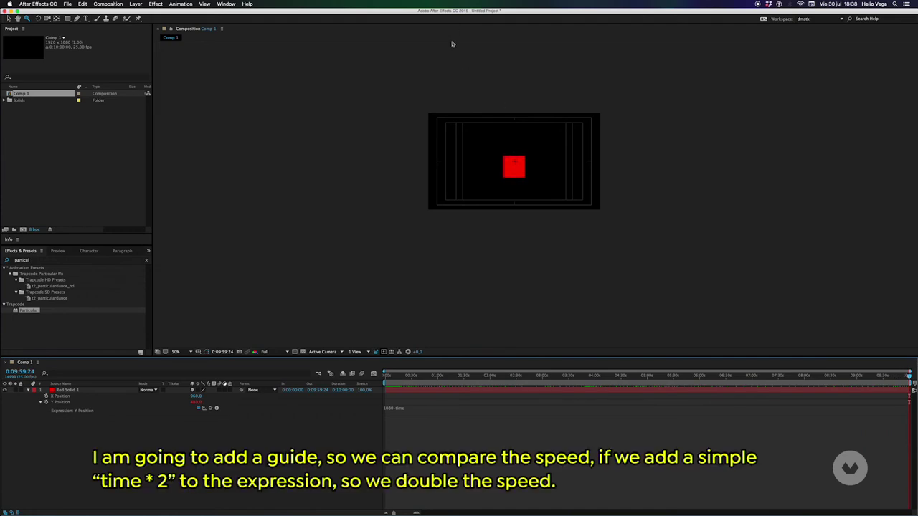
key(ctrl+r)
drag(470, 45, 457, 159)
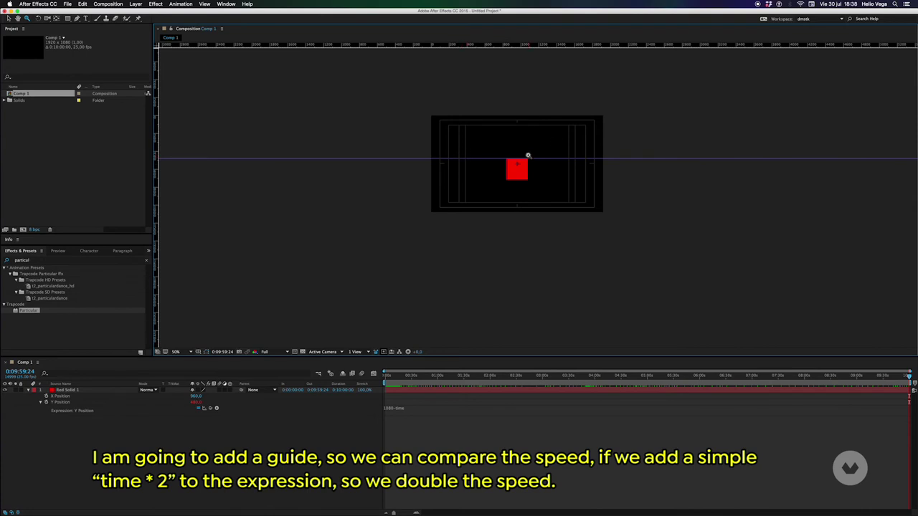
- Change the expression to 1080-time*2, scrub to compare, and add a second guide at the new height
click(398, 408)
text(*2)
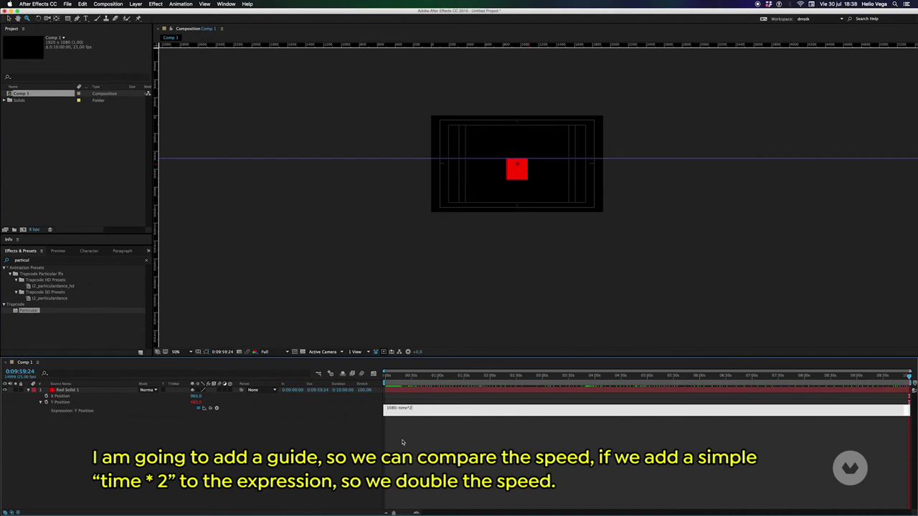
click(402, 443)
drag(386, 375, 905, 343)
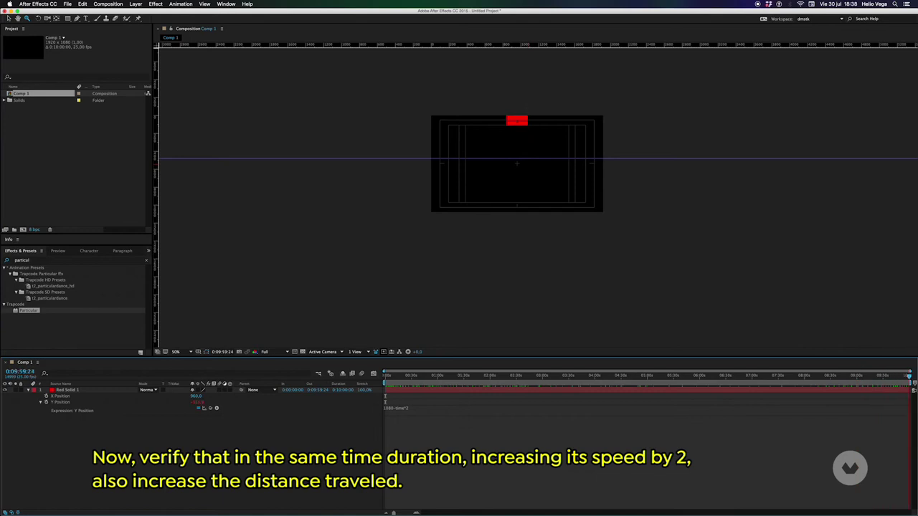
drag(508, 45, 508, 105)
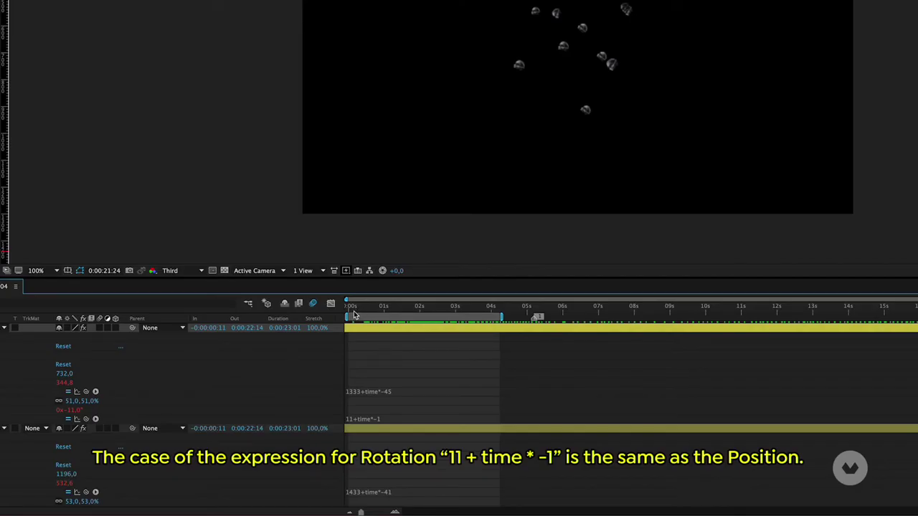
- Scrub the skulls scene 04 timeline, then switch to Scene 04 (skull 1) and enable a skulls layer
click(353, 314)
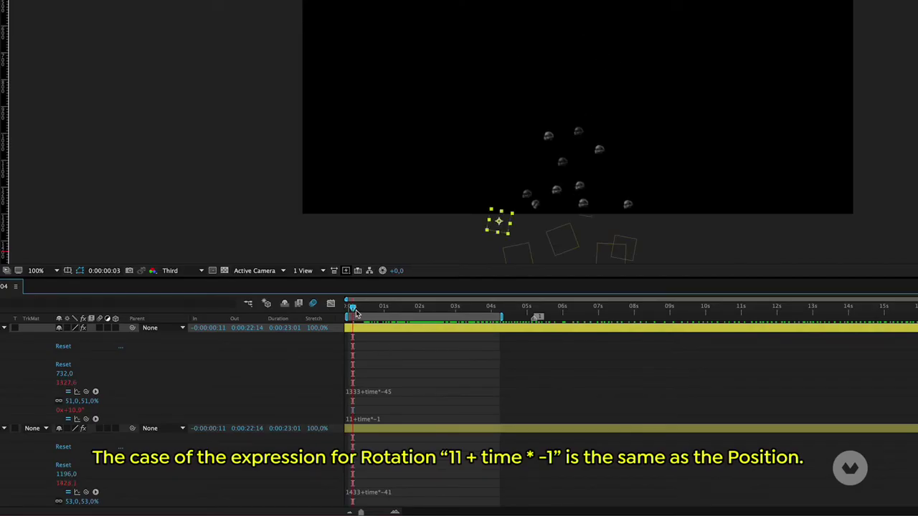
mouse_move(356, 313)
mouse_down()
mouse_move(629, 296)
mouse_move(655, 365)
mouse_move(729, 357)
mouse_up()
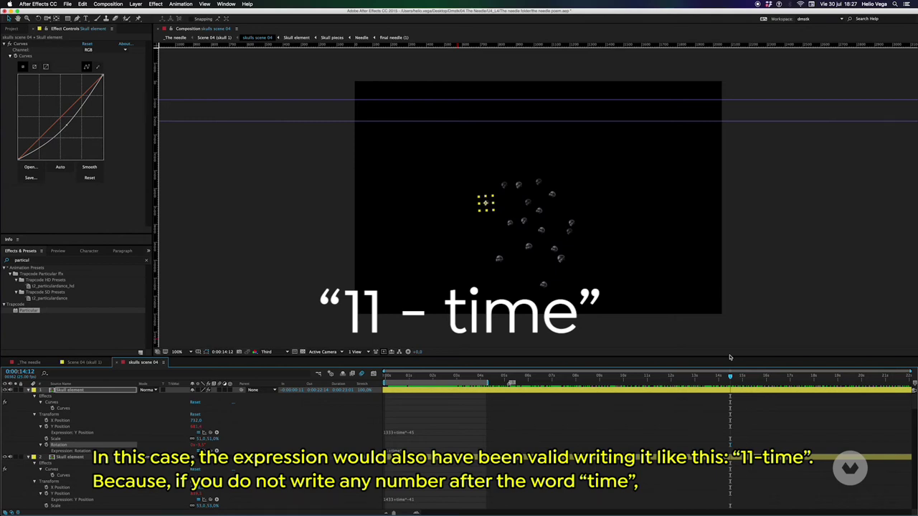
drag(618, 367, 729, 357)
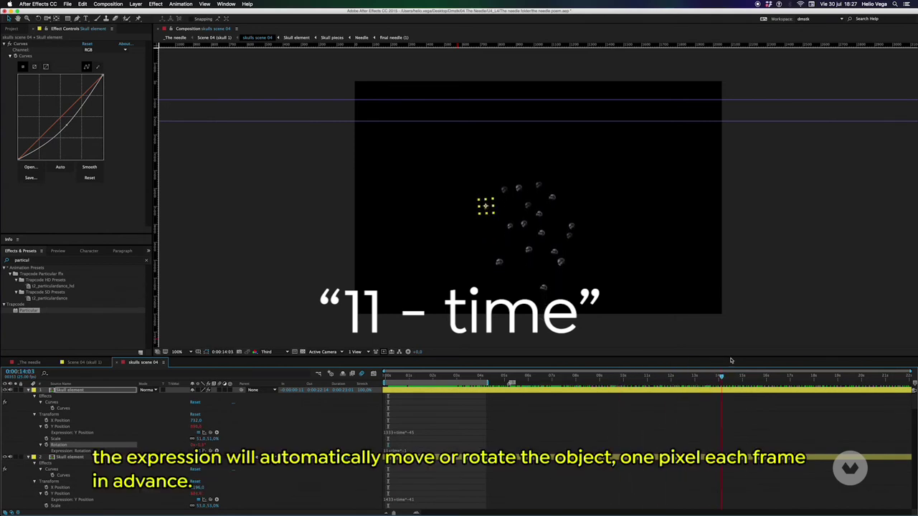
click(94, 363)
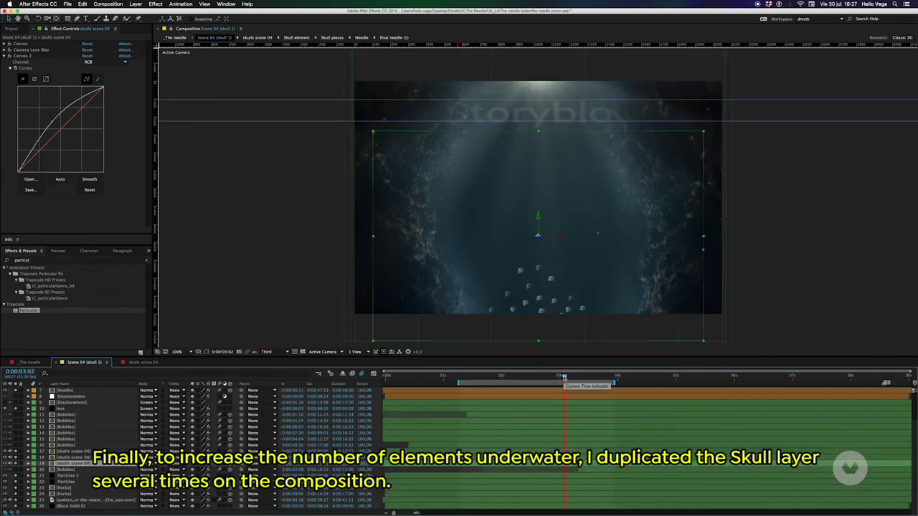
click(12, 456)
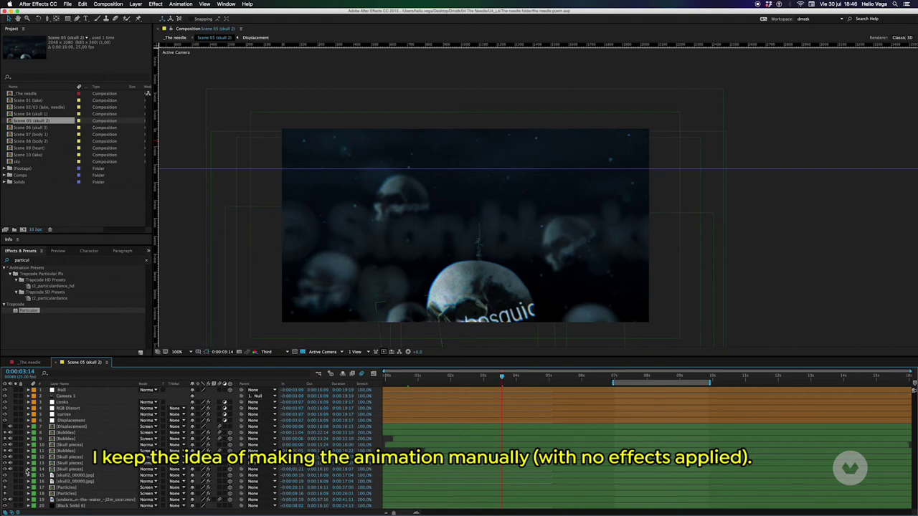
- Select the Skull pieces layers and scrub forward to follow the camera move
click(5, 408)
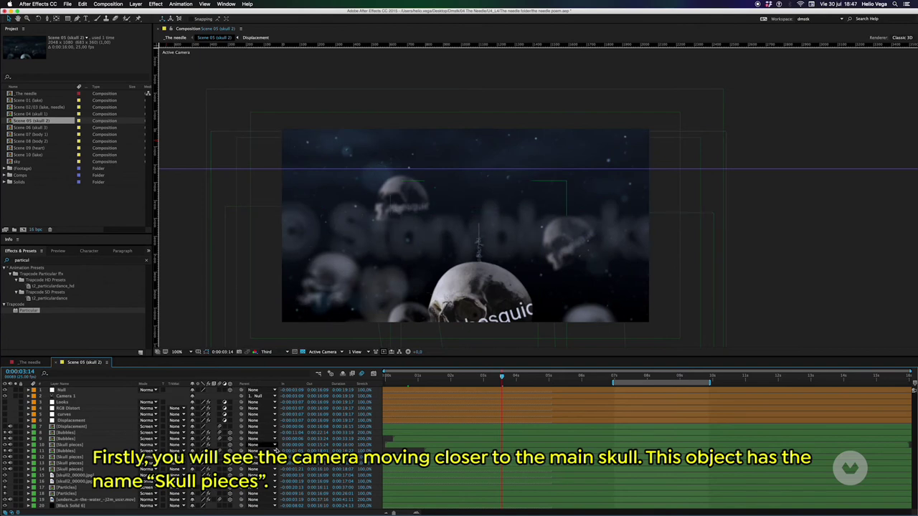
click(72, 473)
click(73, 464)
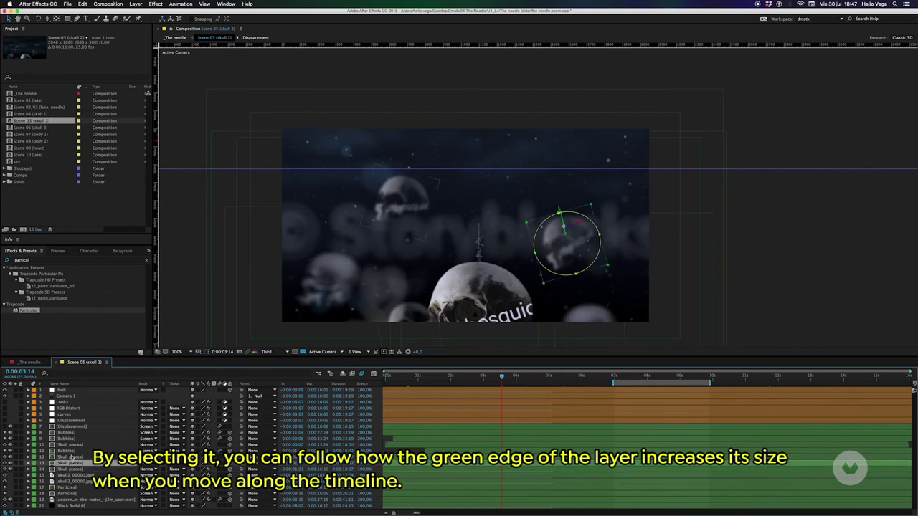
click(71, 445)
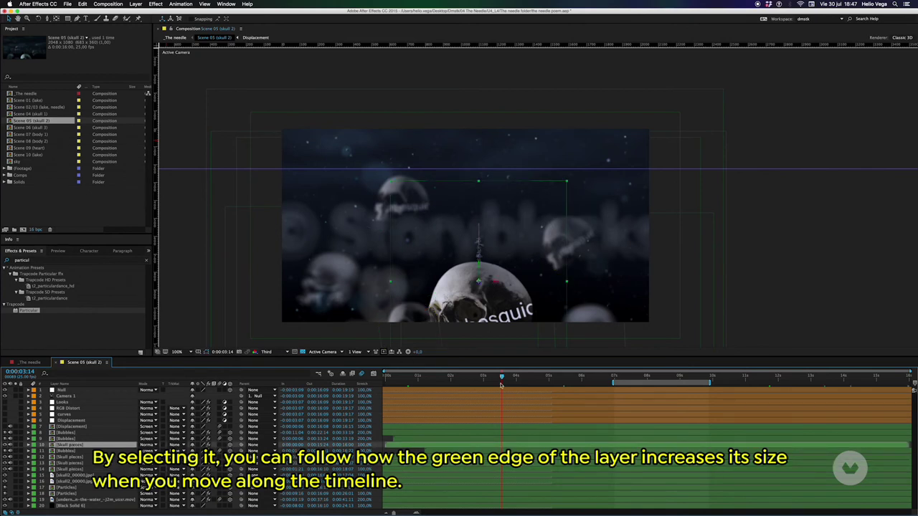
mouse_move(501, 378)
mouse_down()
mouse_move(591, 382)
mouse_move(762, 369)
mouse_up()
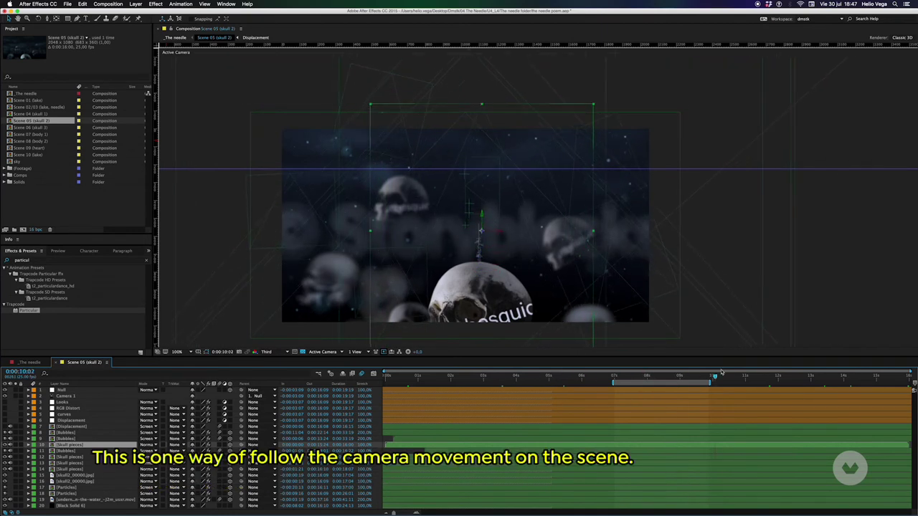
drag(761, 369, 814, 376)
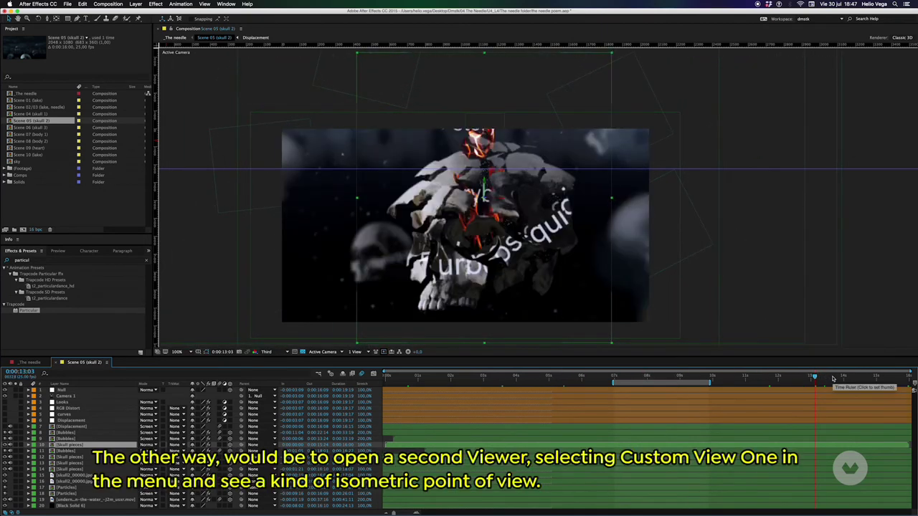
- Split the viewer into 2 Views with the left one set to Custom View 1
click(354, 352)
click(371, 367)
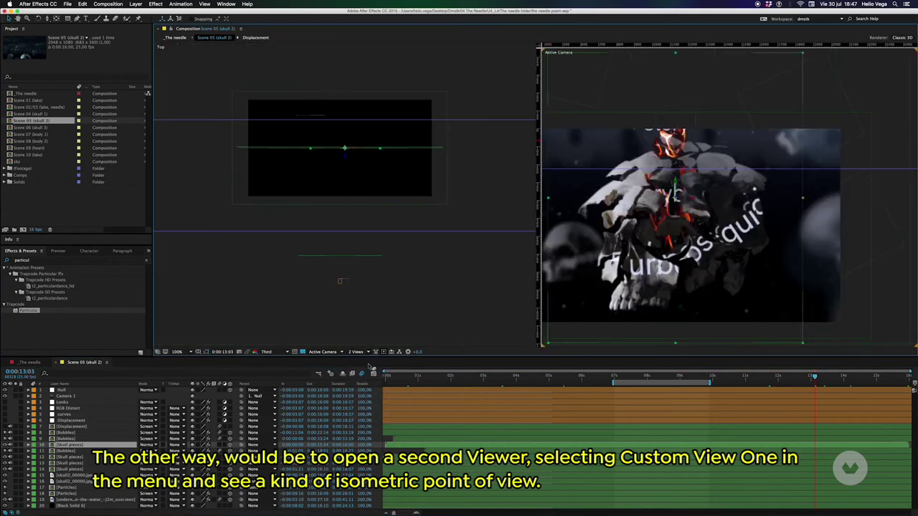
click(310, 335)
click(313, 351)
click(329, 426)
- Select the Camera 1 and Null layers, scrub to around 13 seconds, then select Skull pieces
click(61, 396)
click(57, 391)
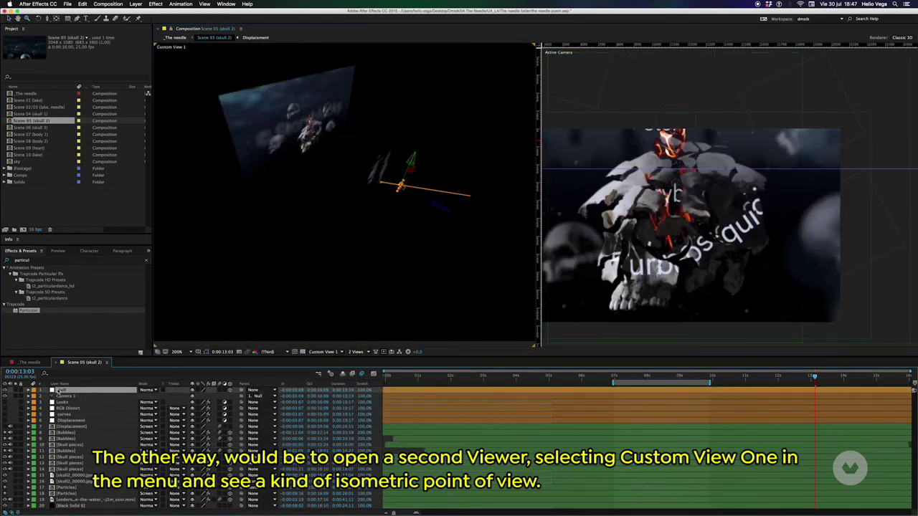
mouse_move(815, 377)
mouse_down()
mouse_move(396, 378)
mouse_move(617, 376)
mouse_up()
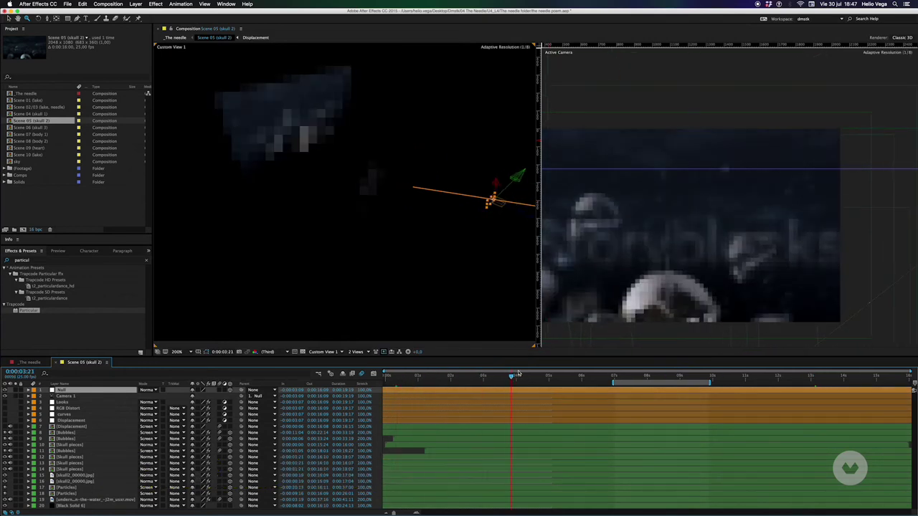
drag(722, 376, 881, 375)
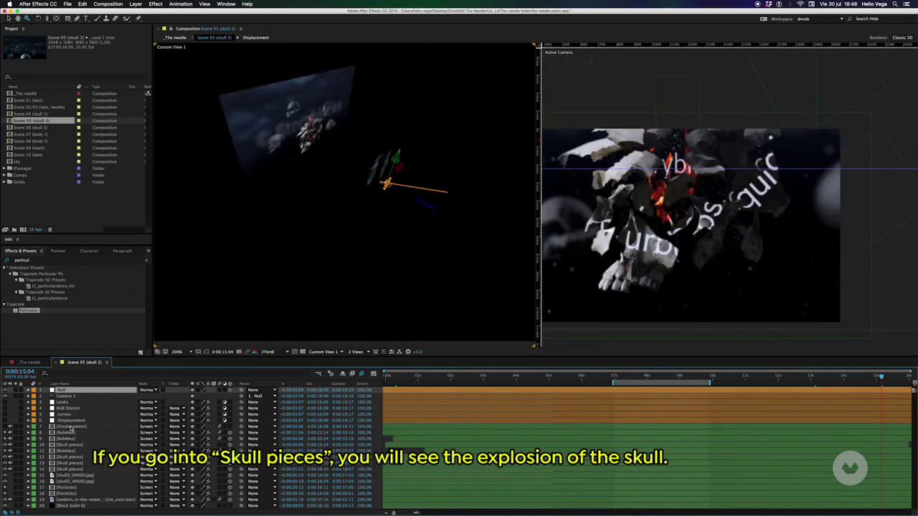
click(70, 445)
- Open the Skull pieces precomp, show it over black, and scrub through the skull explosion
double_click(69, 445)
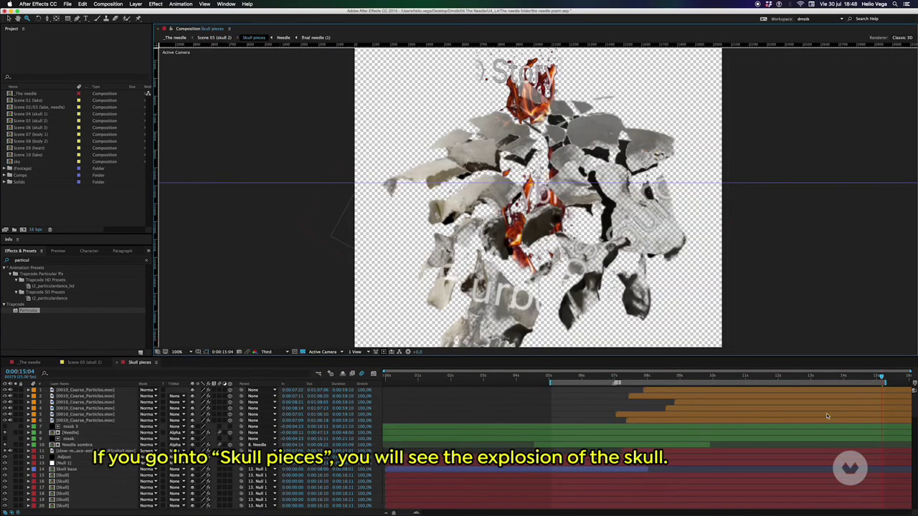
drag(914, 401, 915, 433)
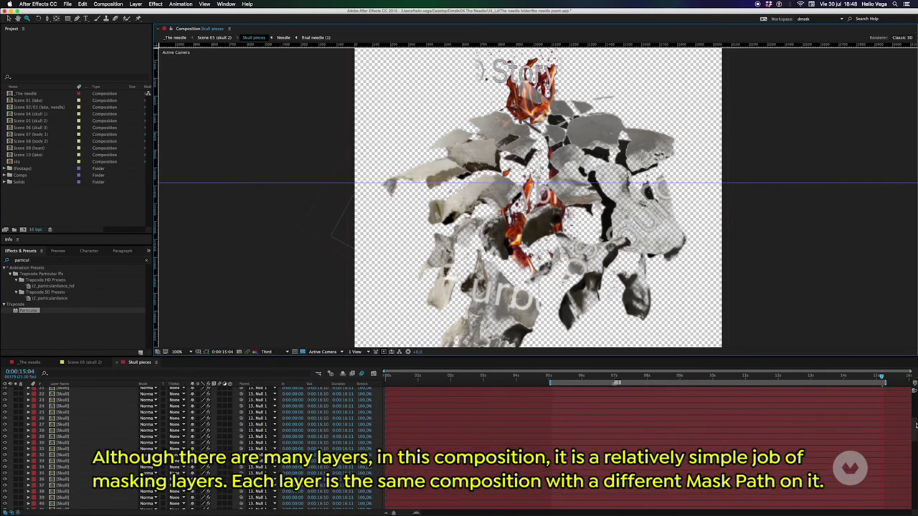
scroll(915, 435, down, 10)
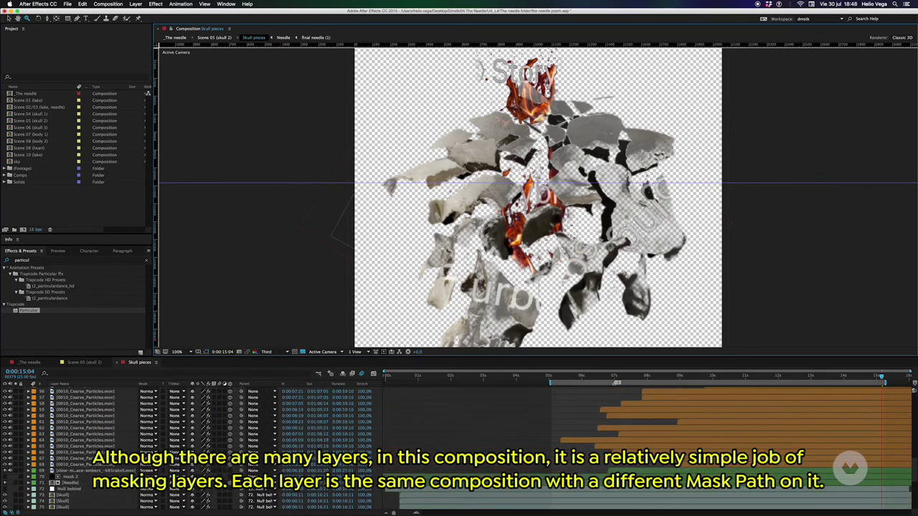
scroll(915, 435, down, 3)
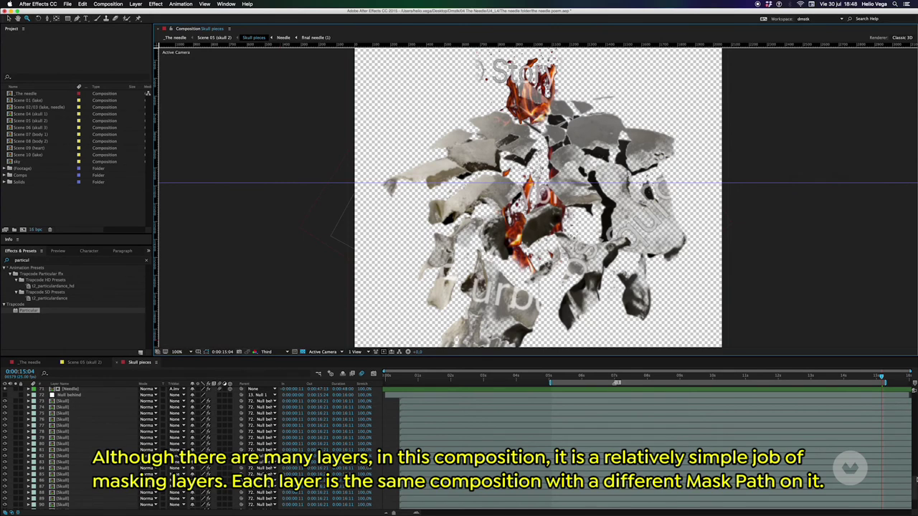
click(302, 352)
drag(460, 385, 758, 378)
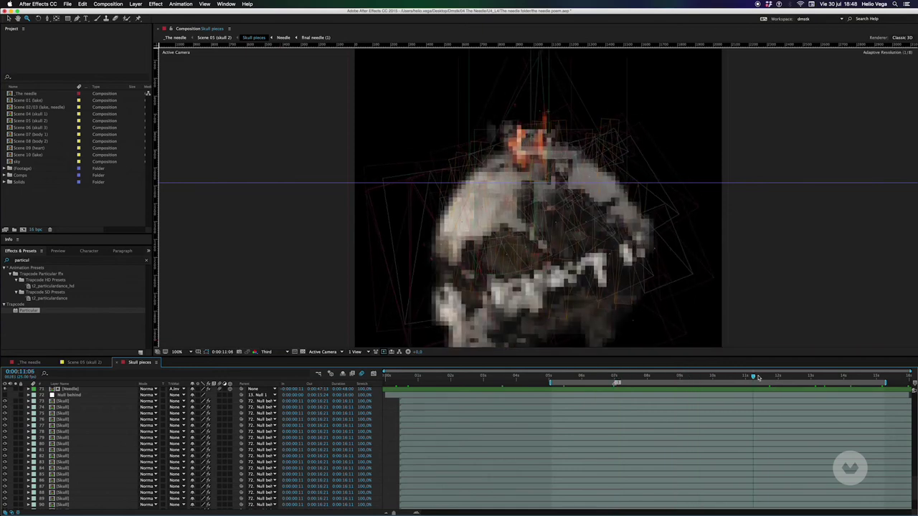
drag(758, 377, 828, 377)
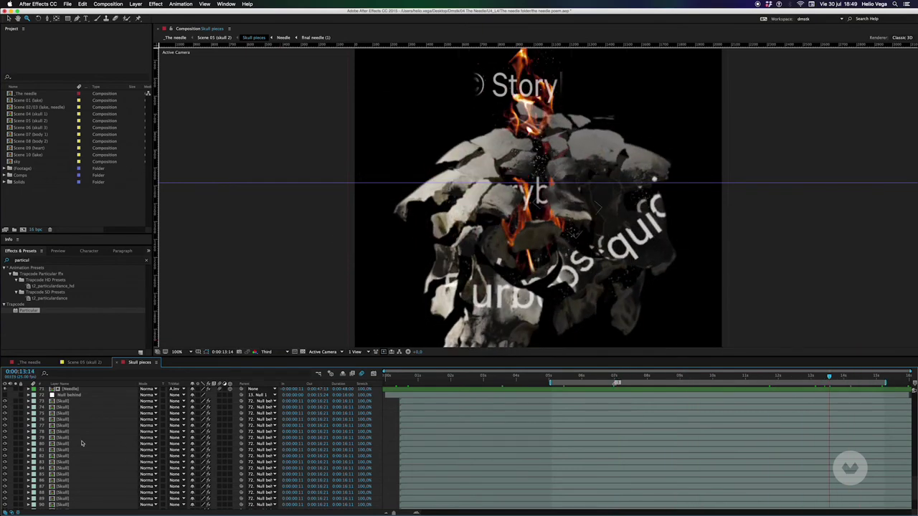
- Open the Skull comp, fit the skull in the viewer, and show the crack image layer
double_click(67, 405)
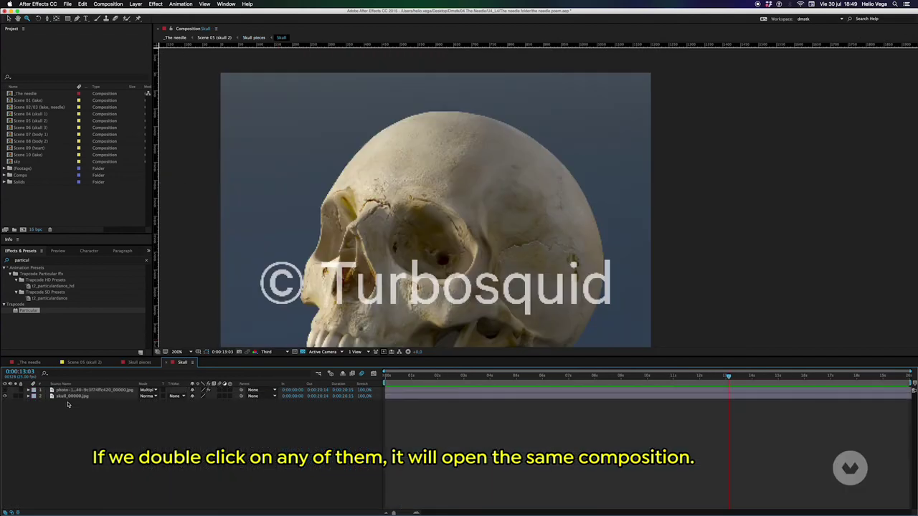
click(177, 351)
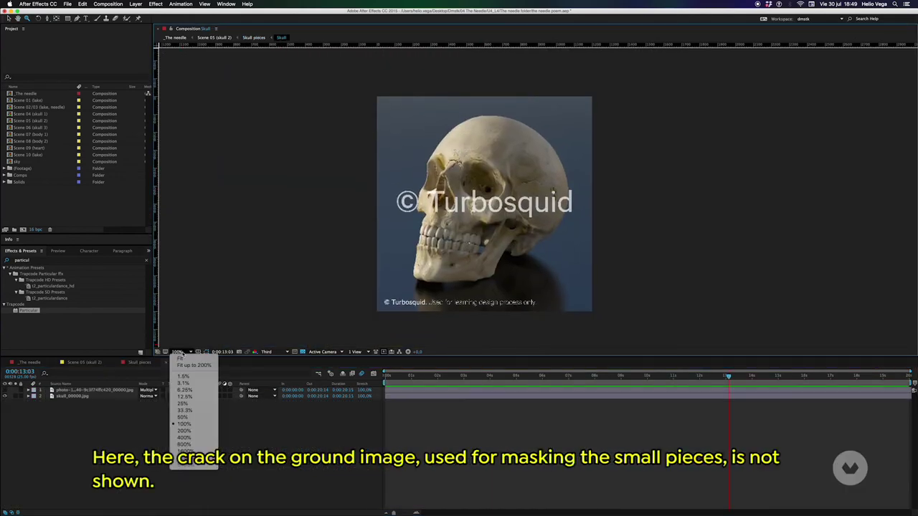
click(183, 362)
click(21, 392)
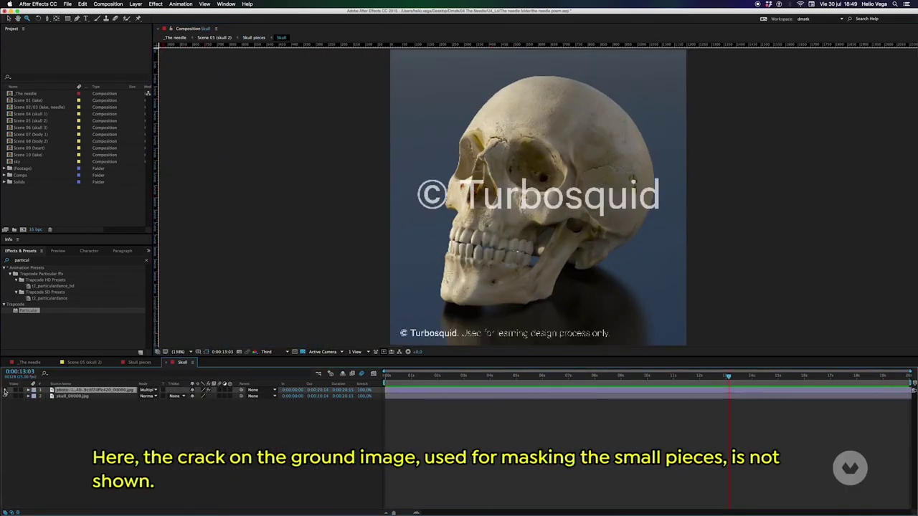
click(6, 390)
- Toggle the crack layer's Extract effect off and on to compare the keyed cracks
key(e)
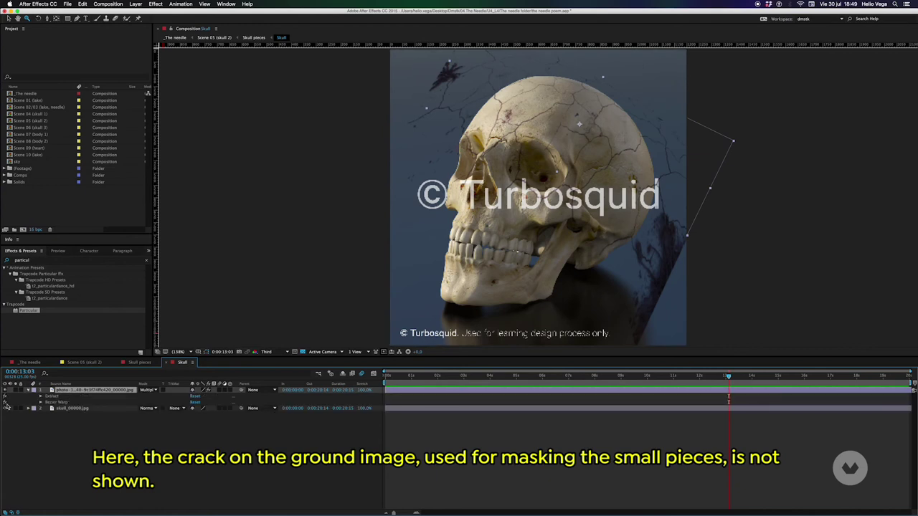
click(5, 396)
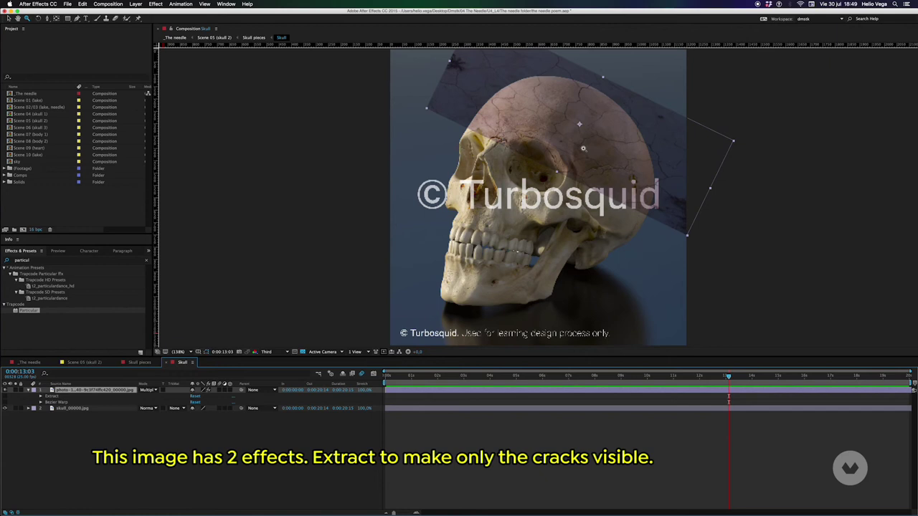
click(57, 397)
click(11, 396)
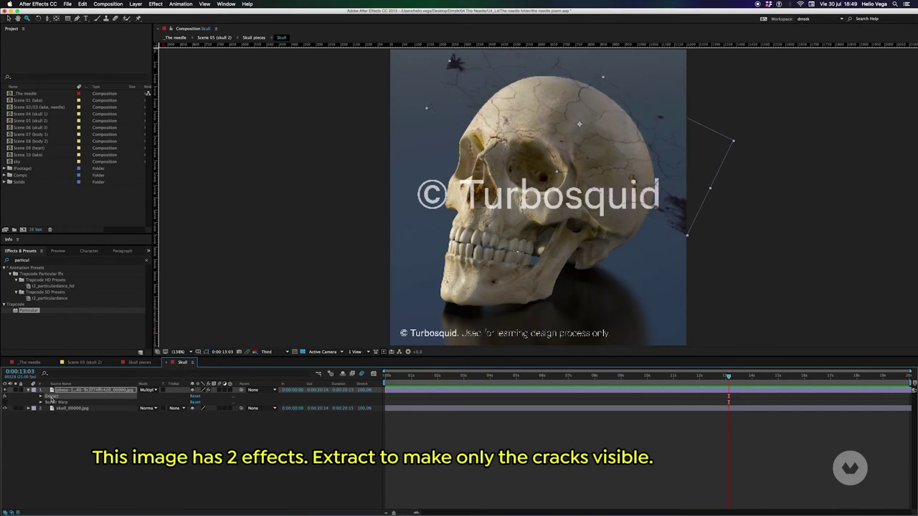
double_click(51, 398)
click(9, 44)
click(10, 44)
- Compare Normal and Multiply blend modes on the crack layer, ending on Multiply with Extract on
click(148, 390)
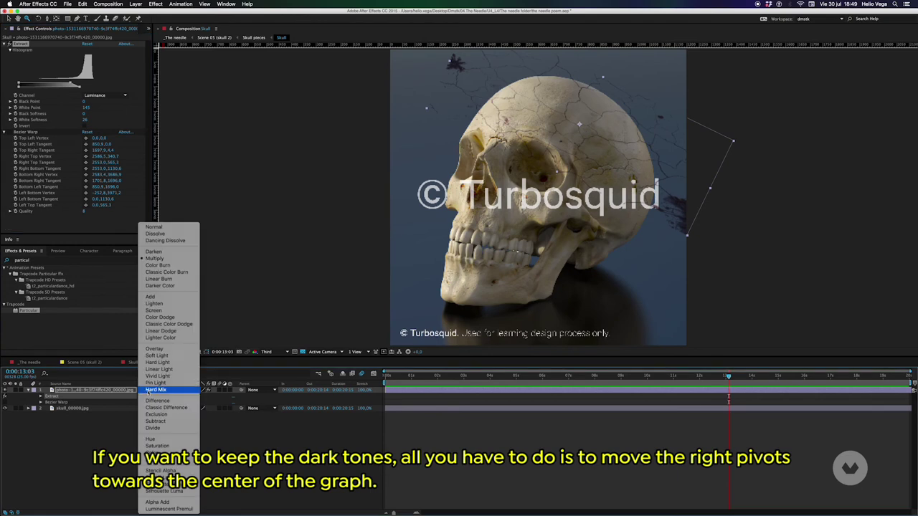
click(165, 227)
click(10, 44)
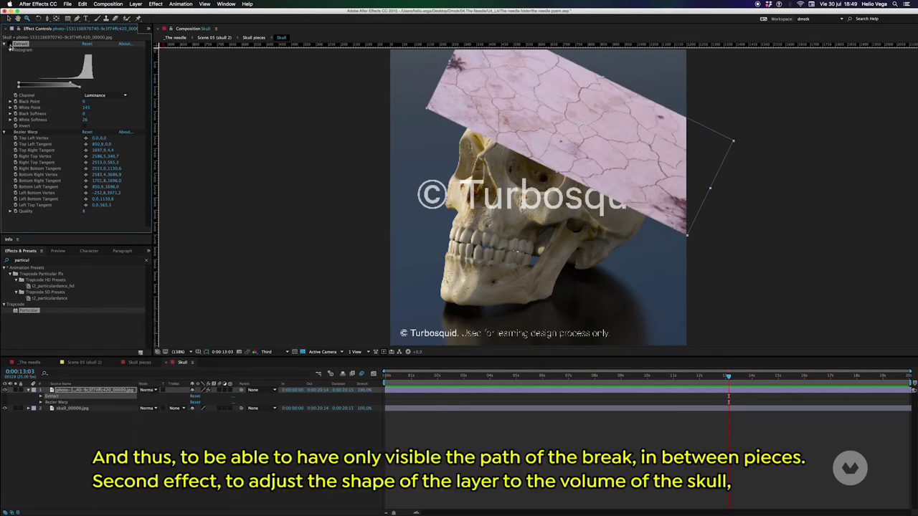
click(9, 43)
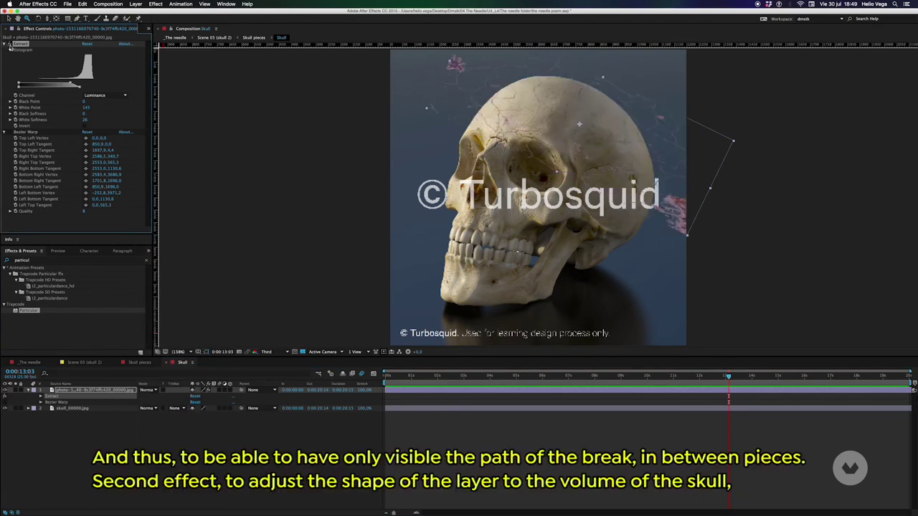
click(147, 390)
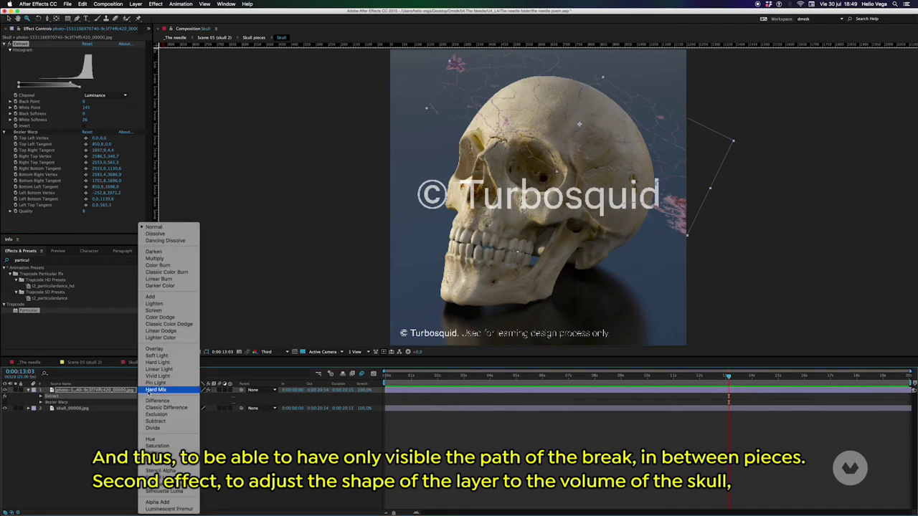
click(154, 260)
scroll(594, 125, up, 1)
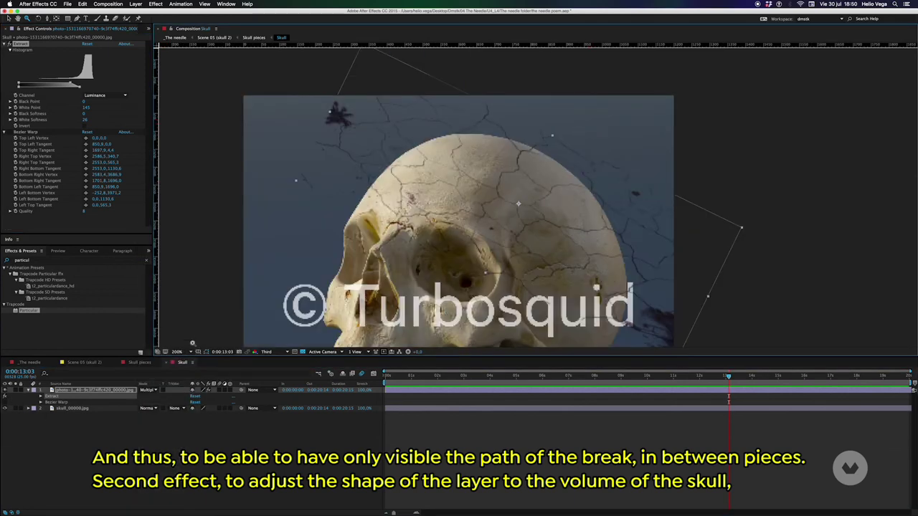
- Reshape the top of the crack layer's Bezier Warp by raising both top tangent handles
click(6, 403)
click(56, 403)
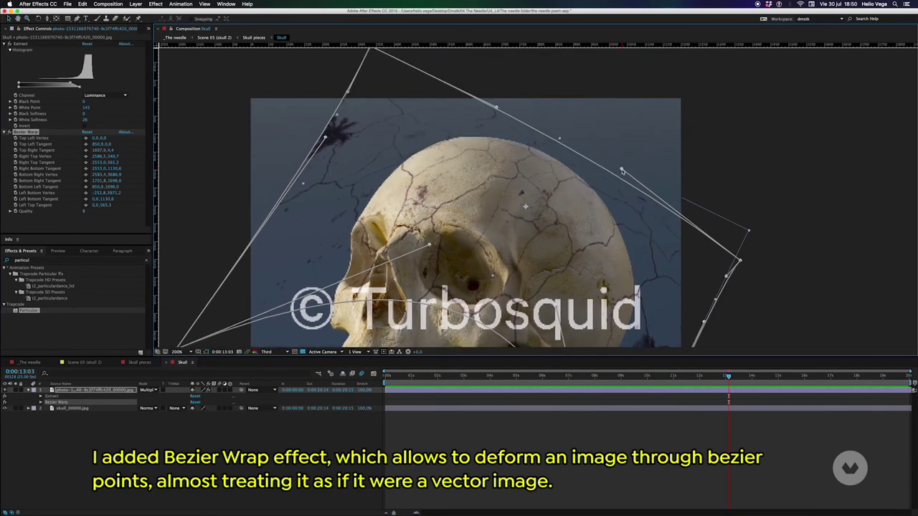
drag(622, 171, 663, 130)
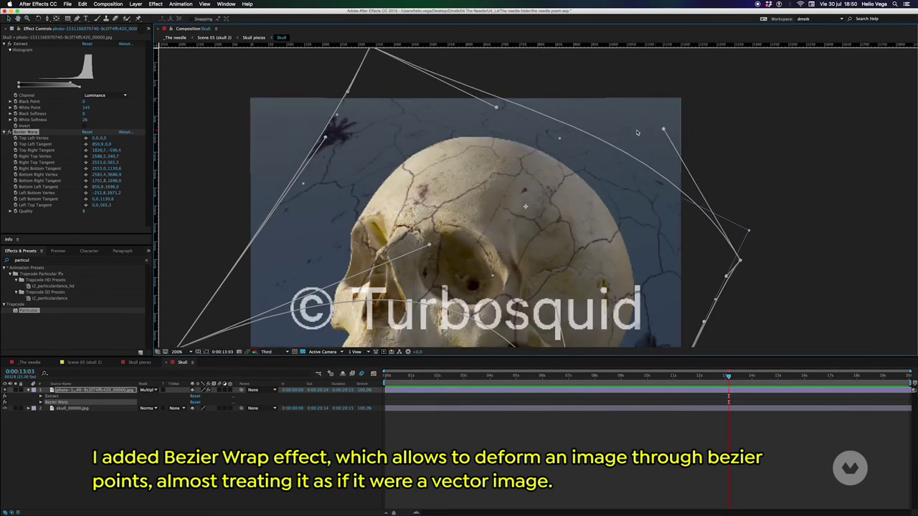
drag(494, 106, 541, 63)
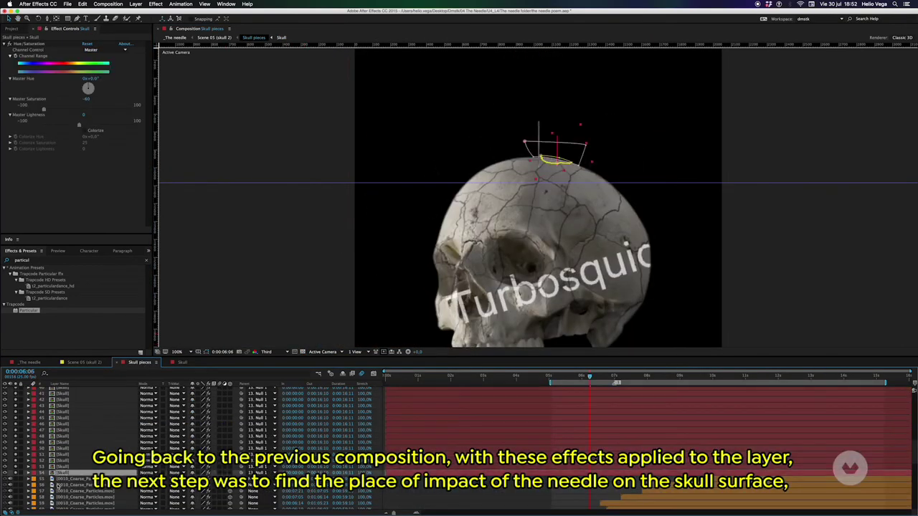
- Step through the [Skull] layers to compare their masks, ending on the yellow-mask layer
click(64, 467)
click(62, 460)
click(63, 454)
click(63, 448)
click(63, 443)
click(63, 436)
click(63, 431)
click(60, 424)
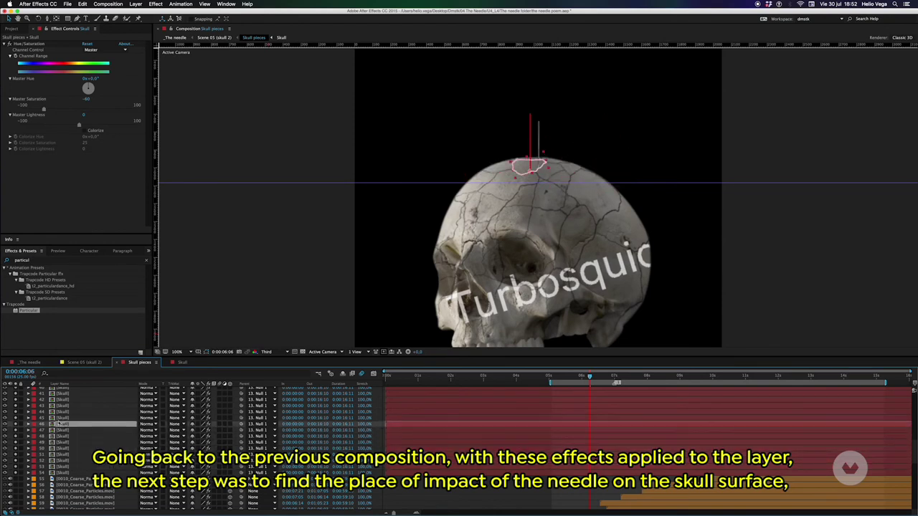
click(61, 418)
click(62, 412)
click(62, 406)
click(62, 400)
click(62, 394)
click(63, 387)
scroll(62, 445, up, 4)
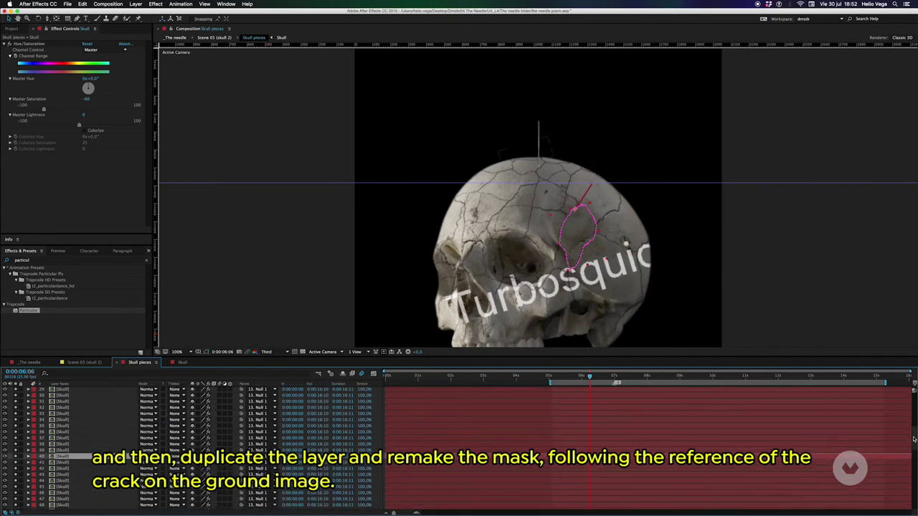
click(62, 472)
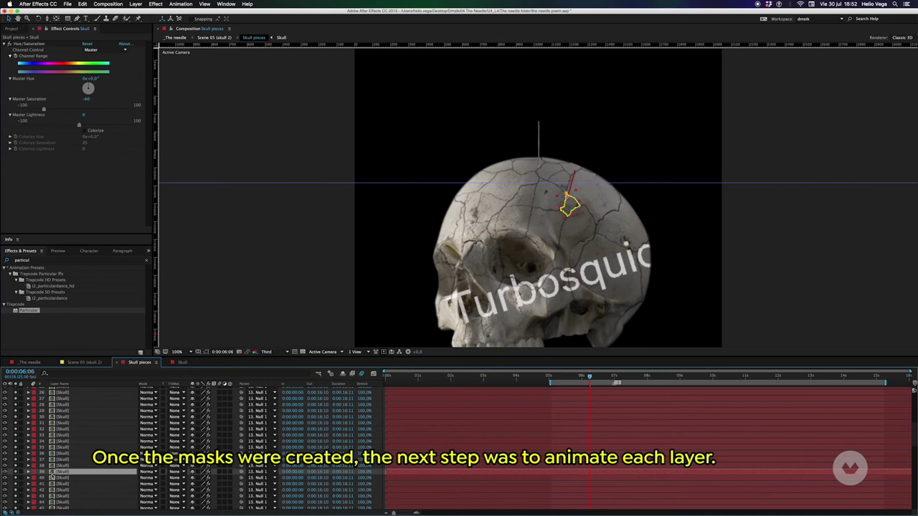
- Reveal the skull piece's Position keyframes and scrub as the pieces fly apart
key(u)
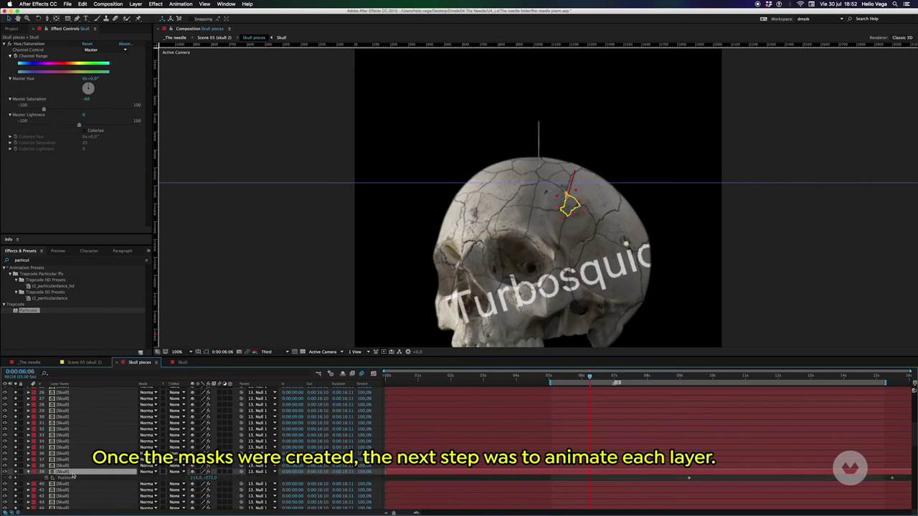
mouse_move(589, 377)
mouse_down()
mouse_move(768, 385)
mouse_move(893, 352)
mouse_up()
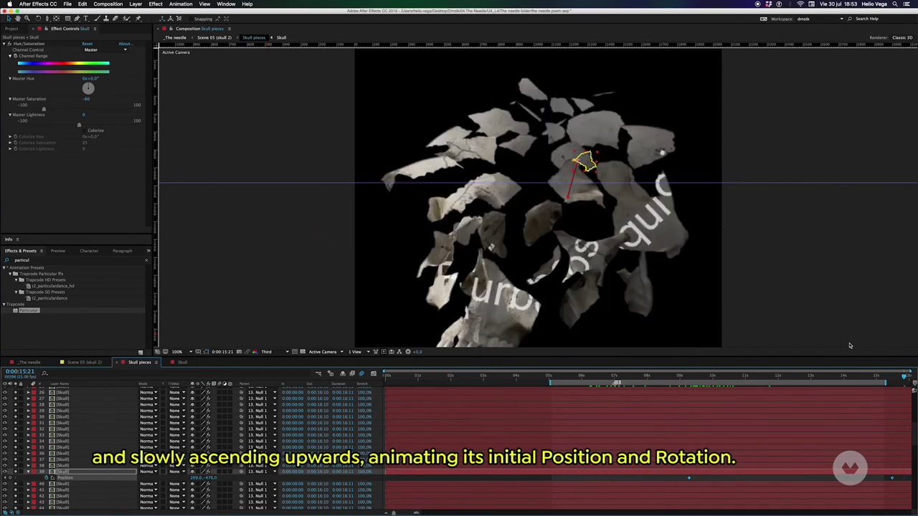
click(598, 130)
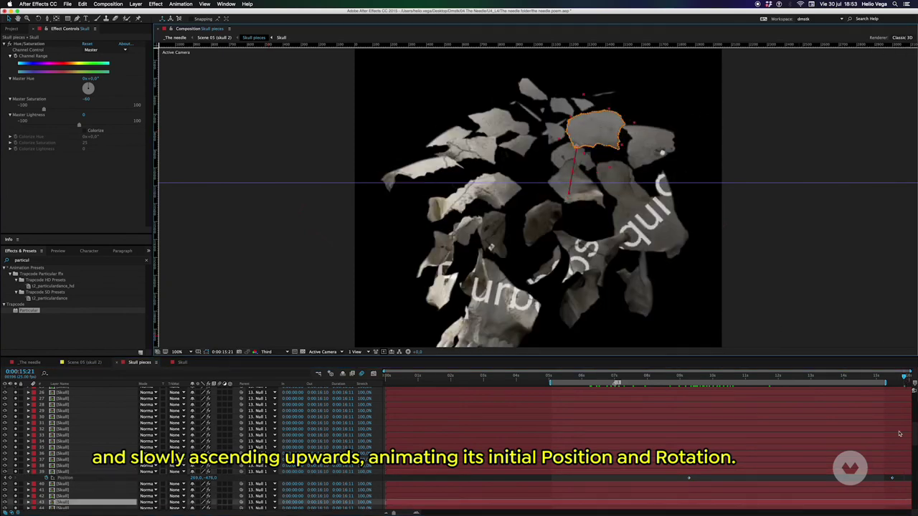
scroll(897, 458, down, 5)
drag(902, 380, 650, 380)
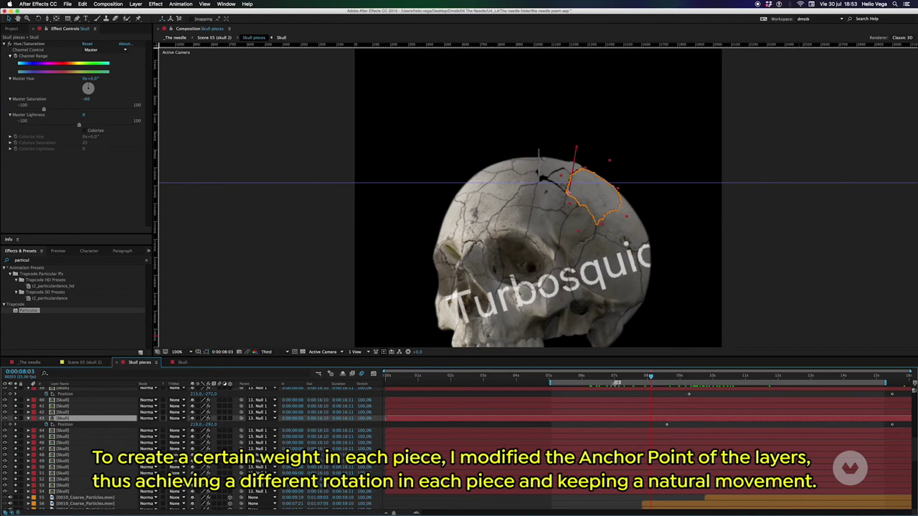
scroll(71, 448, down, 8)
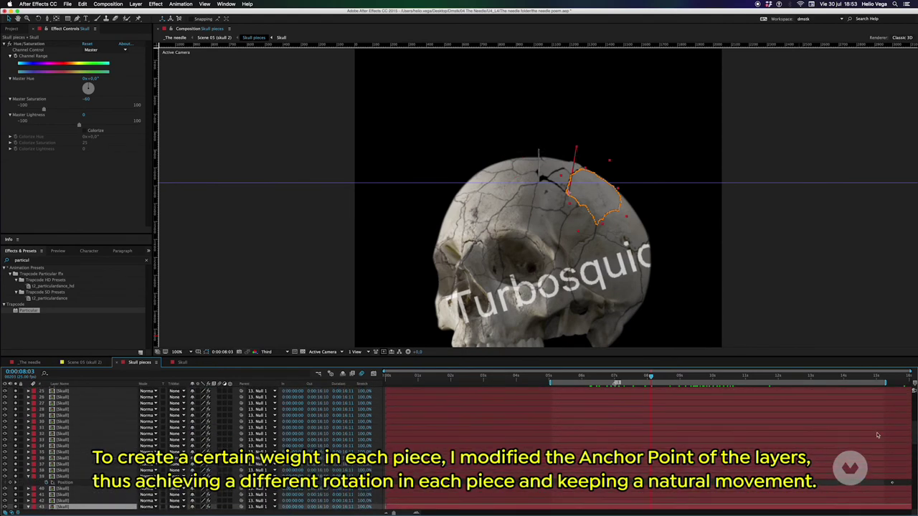
- Toggle individual skull piece layers to inspect them one at a time
click(17, 448)
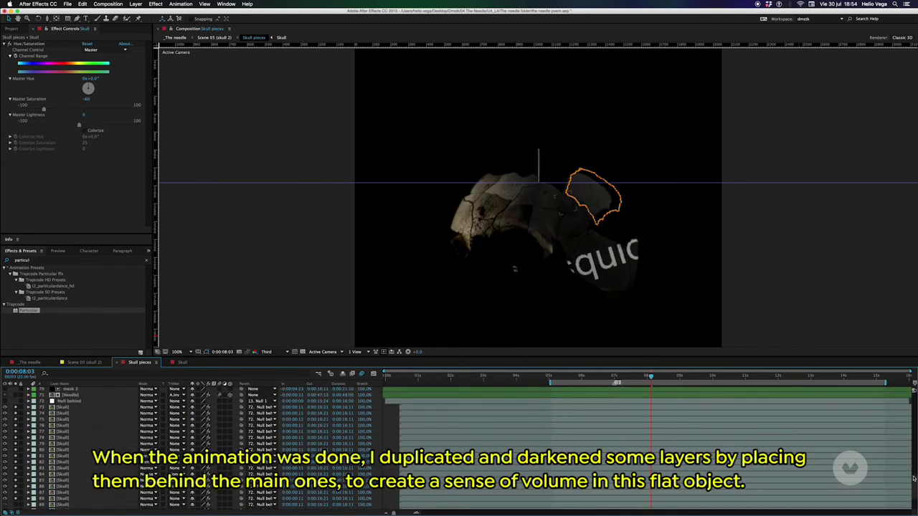
scroll(914, 478, down, 3)
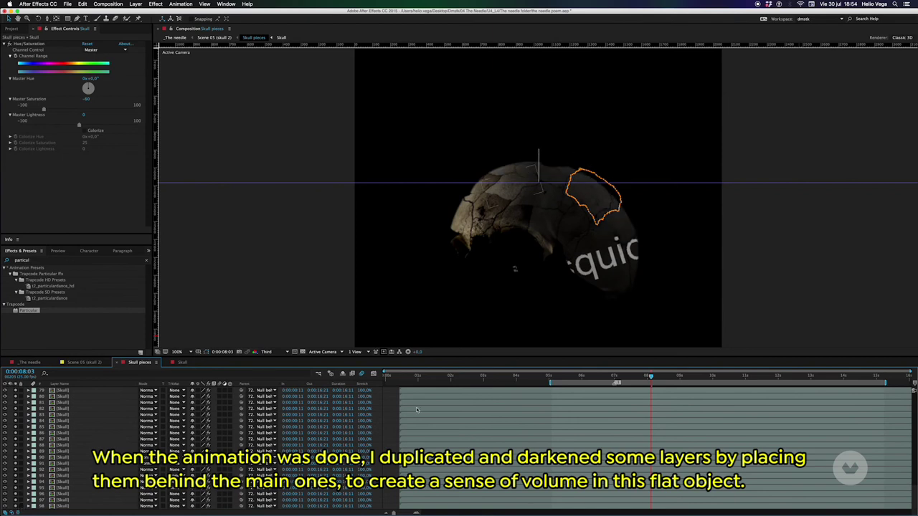
scroll(22, 508, up, 12)
scroll(19, 467, up, 1)
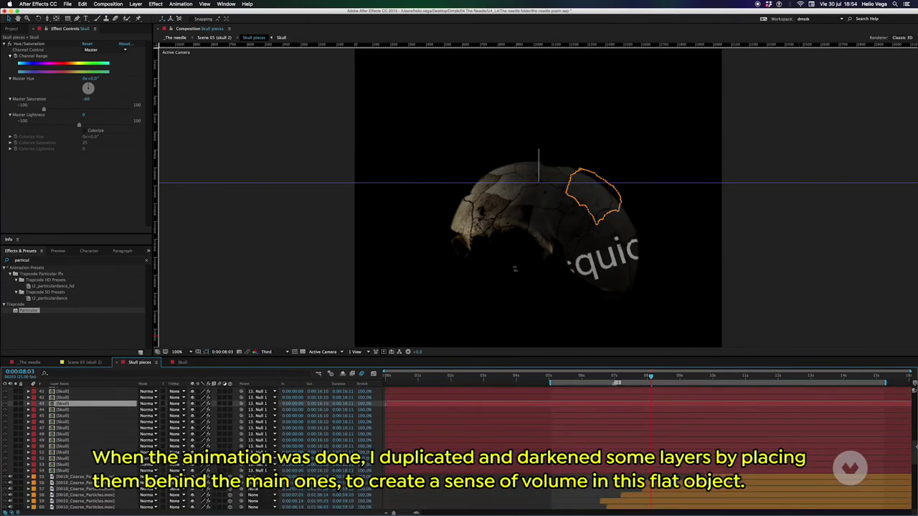
click(14, 416)
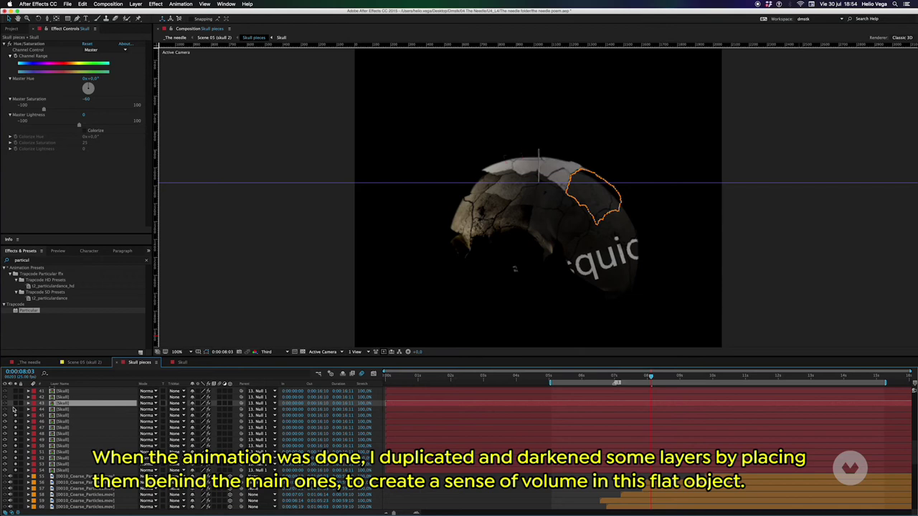
scroll(16, 391, up, 1)
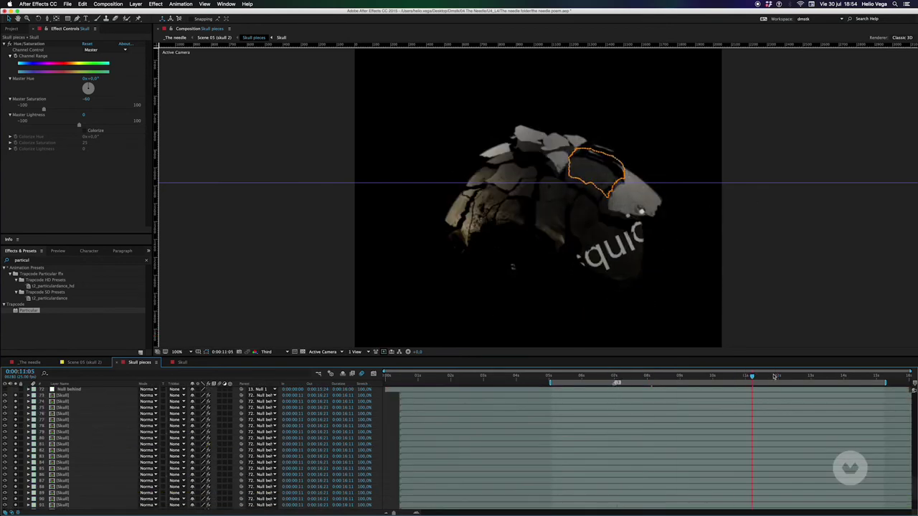
- Move the playhead to about 0:00:15:06 to show the shattered, darkened shards
drag(774, 376, 883, 376)
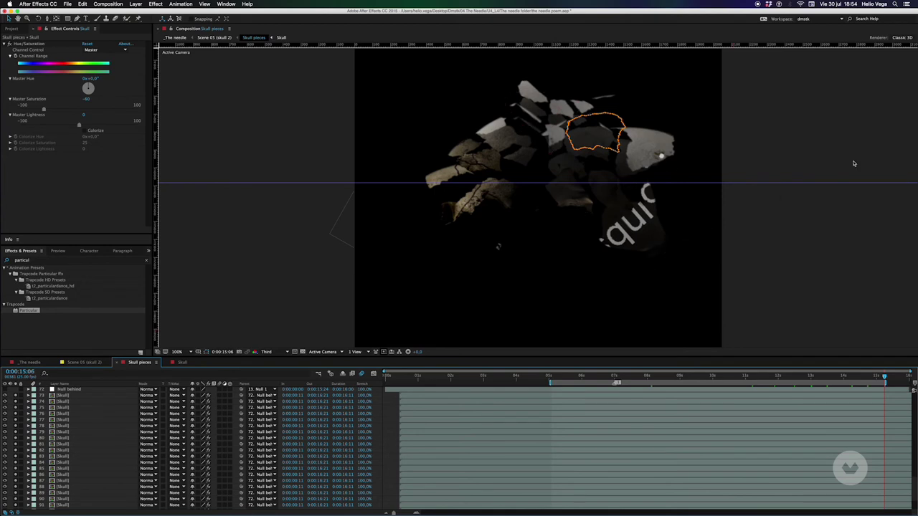
drag(914, 491, 914, 463)
scroll(223, 410, up, 2)
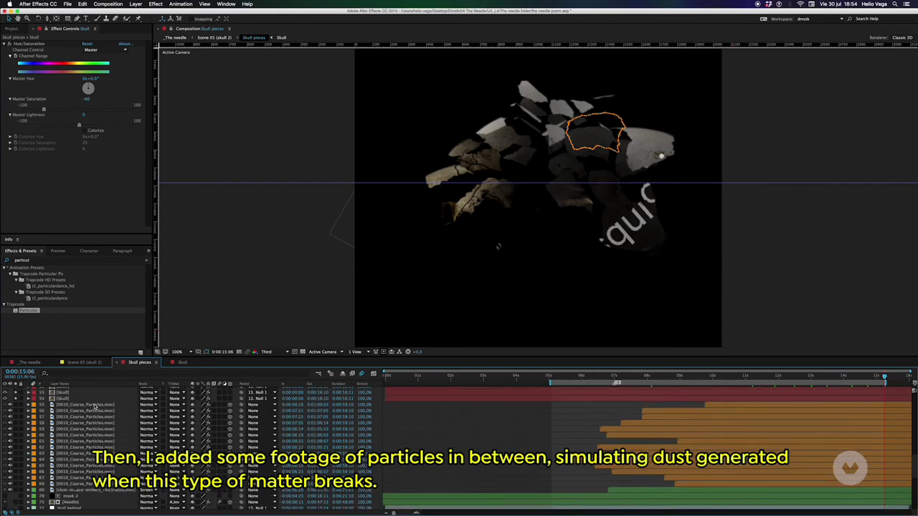
- Select all the Coarse Particles footage layers and scrub through the skull breaking
click(86, 405)
shift+click(86, 474)
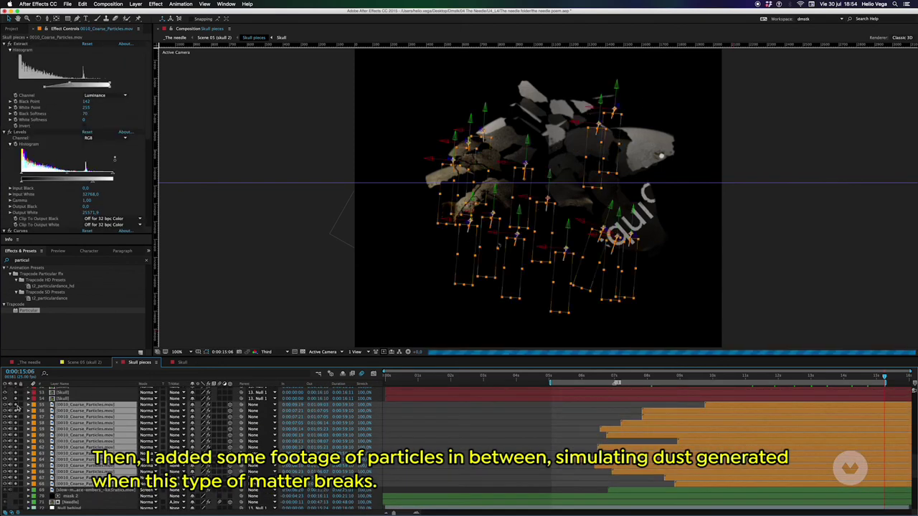
drag(604, 376, 810, 372)
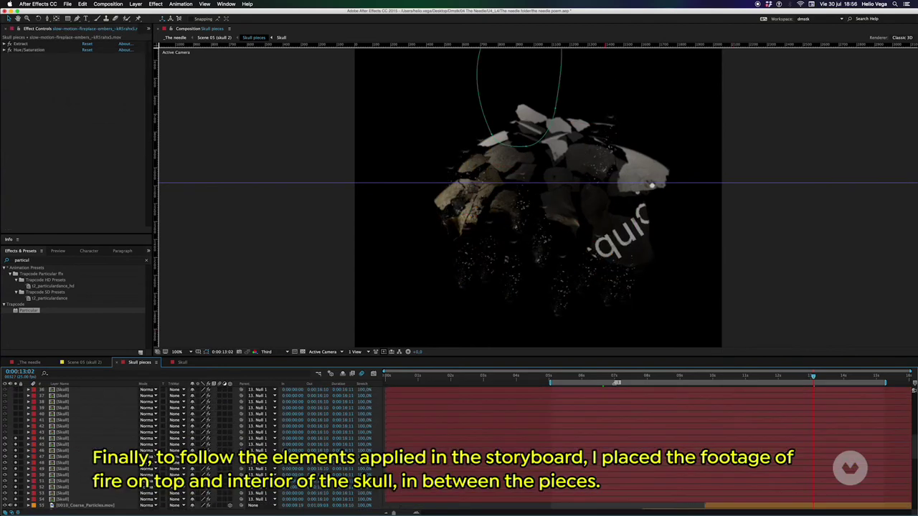
- Turn on the fire footage layer and preview the burning skull
click(16, 452)
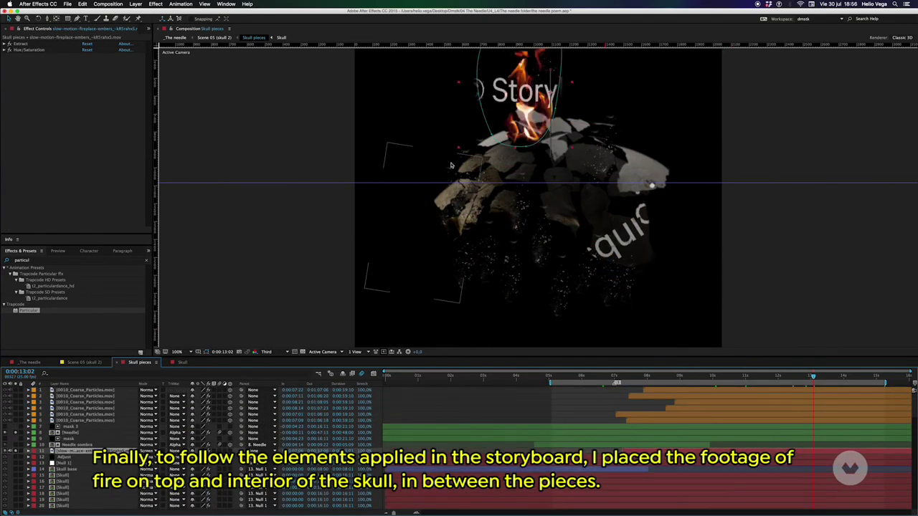
key(space)
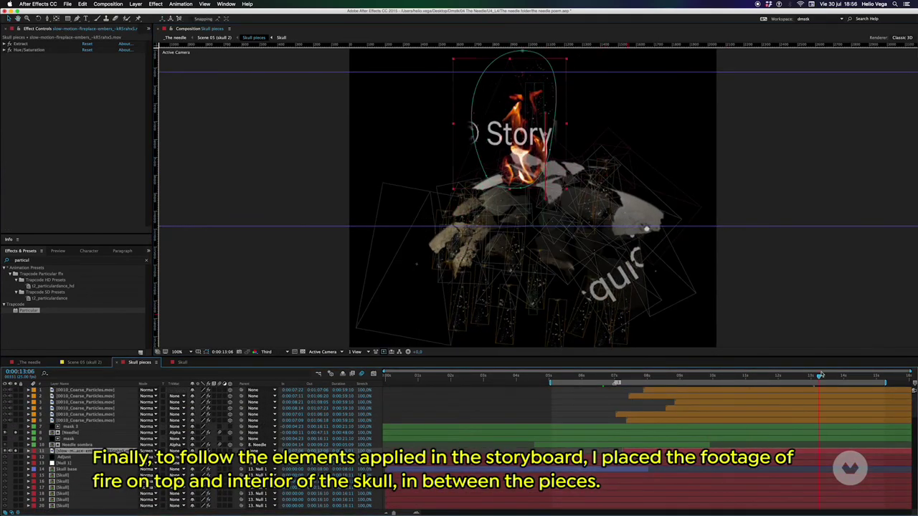
scroll(895, 473, down, 5)
scroll(896, 473, down, 5)
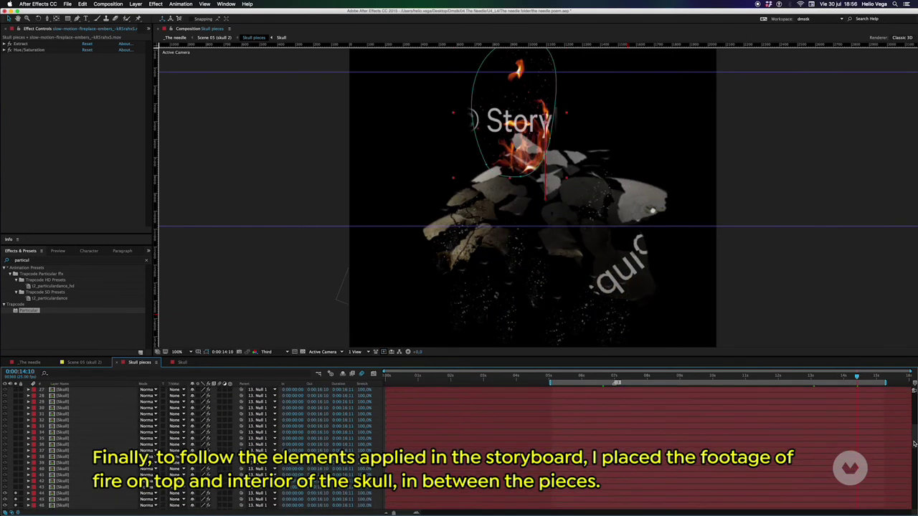
scroll(895, 472, down, 5)
scroll(895, 472, down, 5)
- Select the fire layer and slightly adjust the end of the preview range
click(896, 474)
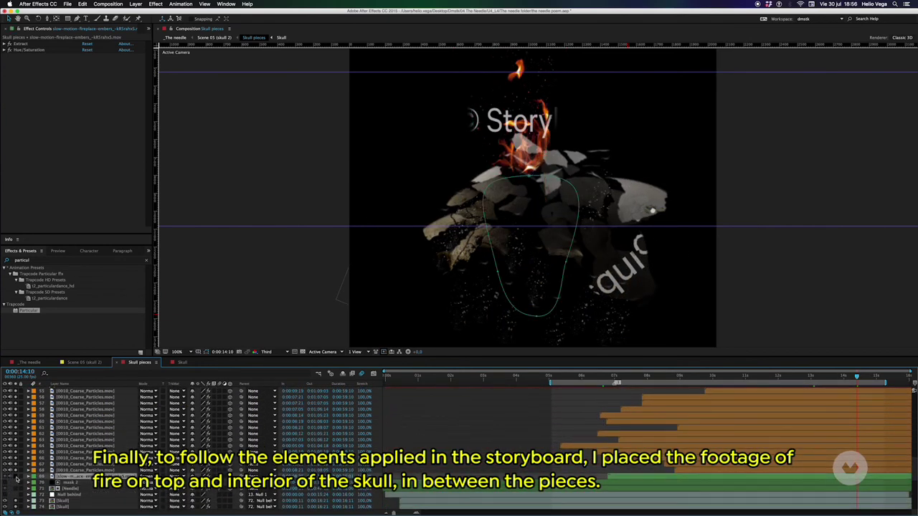
mouse_move(854, 376)
mouse_down()
mouse_move(712, 376)
mouse_move(896, 376)
mouse_up()
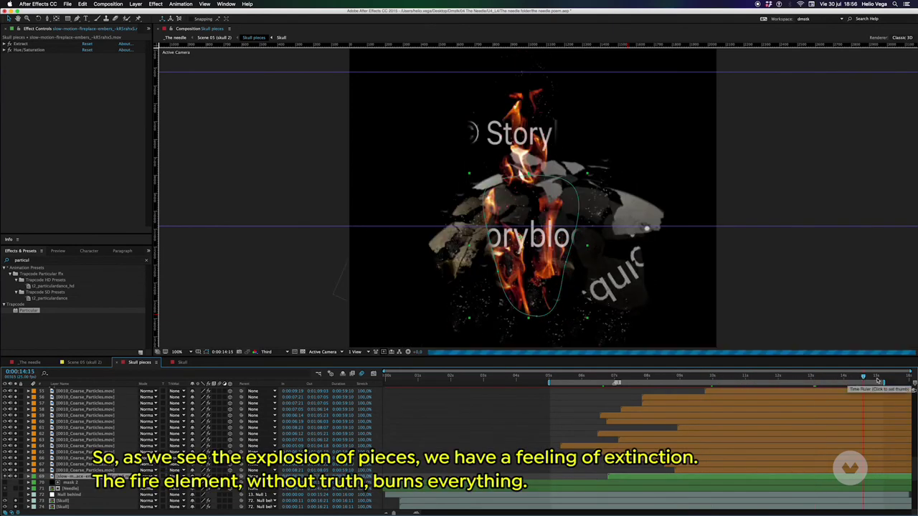
drag(895, 382, 883, 382)
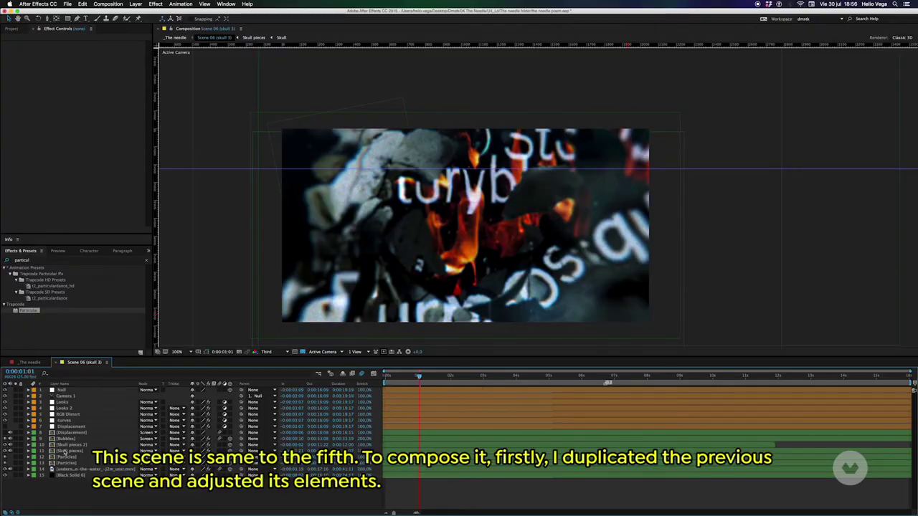
- Solo Skull pieces 2 without the transparency grid, scrub to about 11 seconds, and open its precomp
click(72, 450)
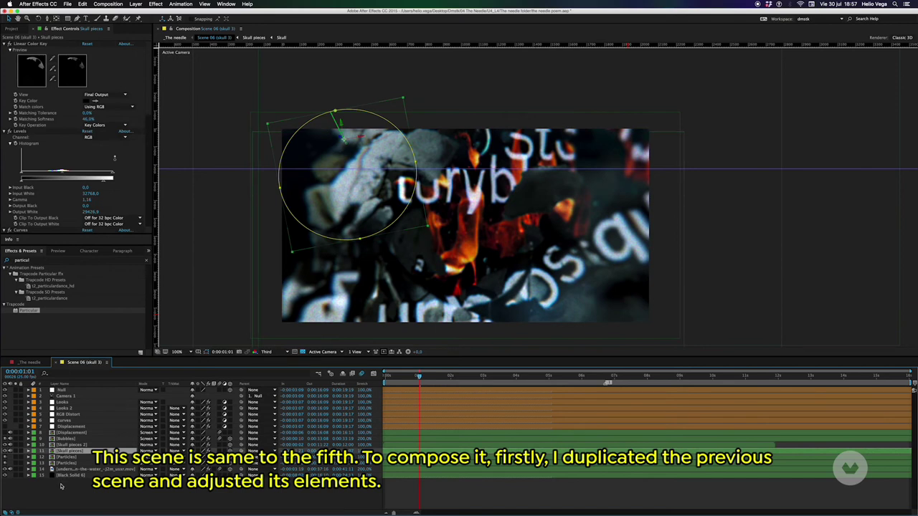
click(72, 445)
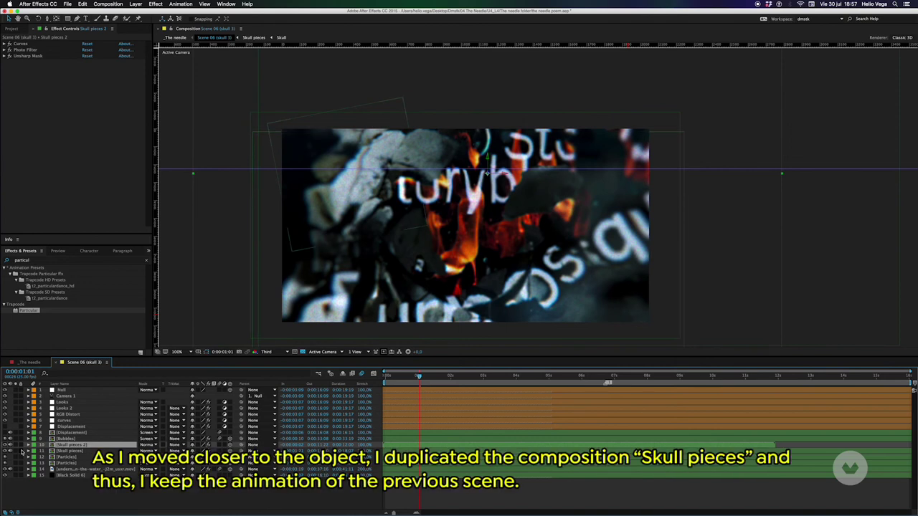
click(16, 445)
click(294, 352)
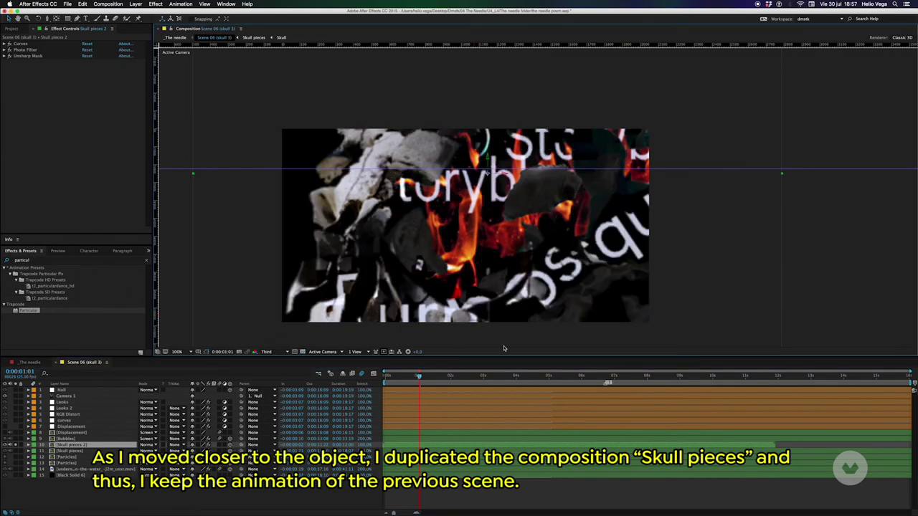
drag(419, 375, 748, 375)
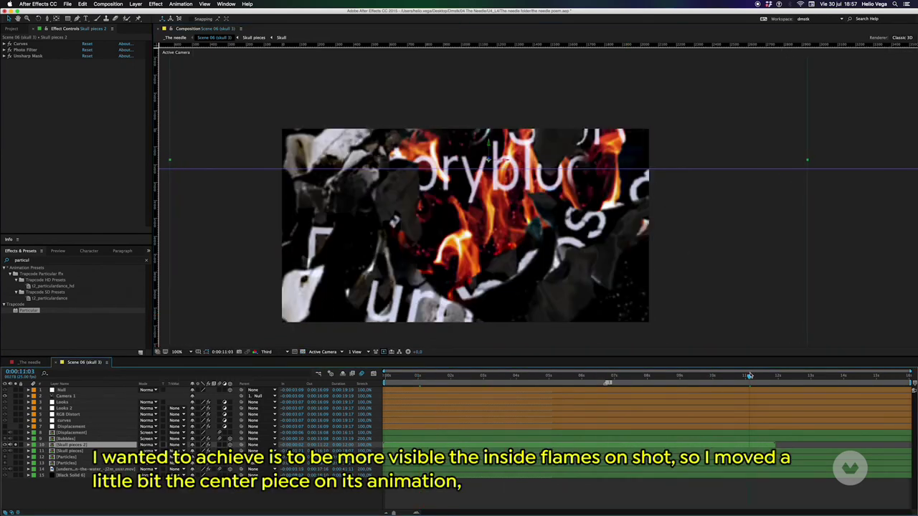
double_click(63, 446)
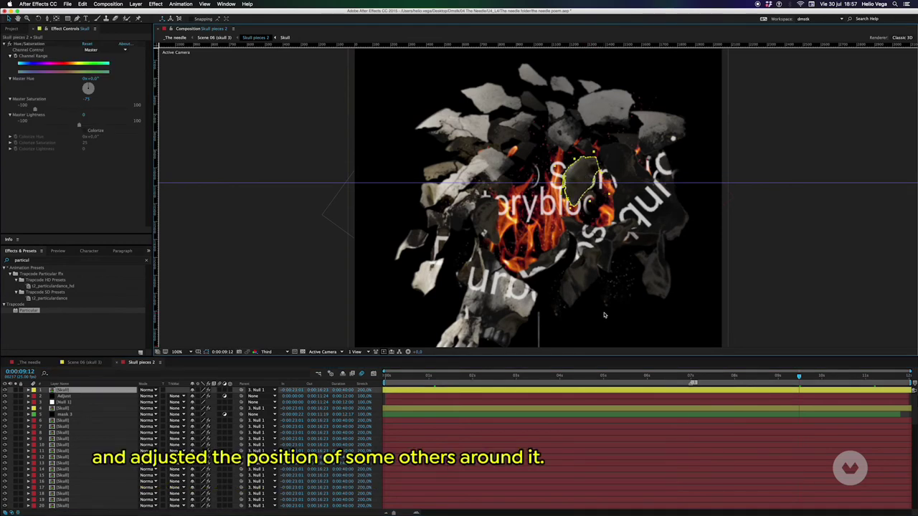
- Back in Scene 06 (skull 3), enable the Looks blur and toggle the Looks 2 layer to compare
click(84, 362)
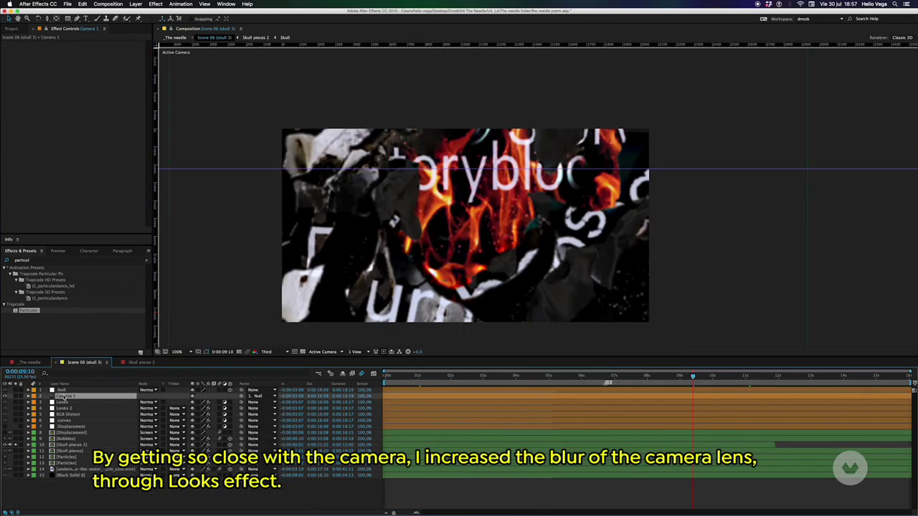
click(65, 402)
click(6, 402)
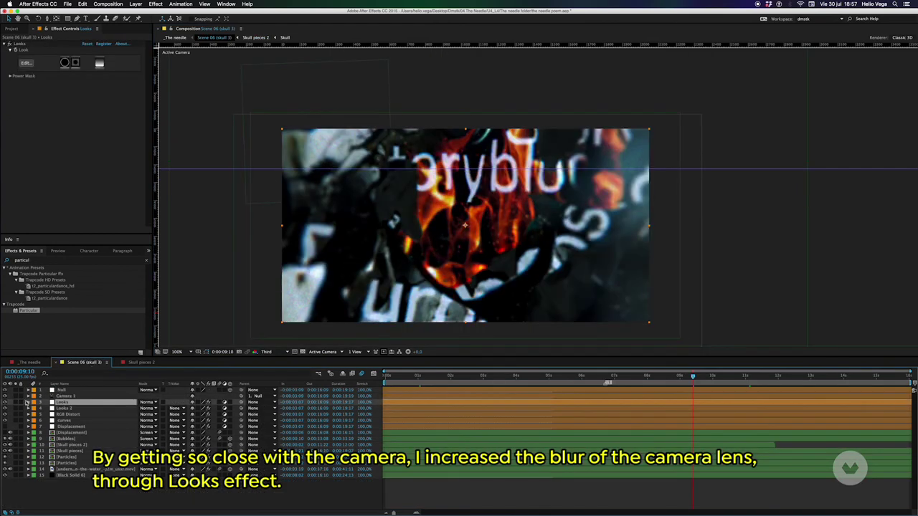
click(65, 408)
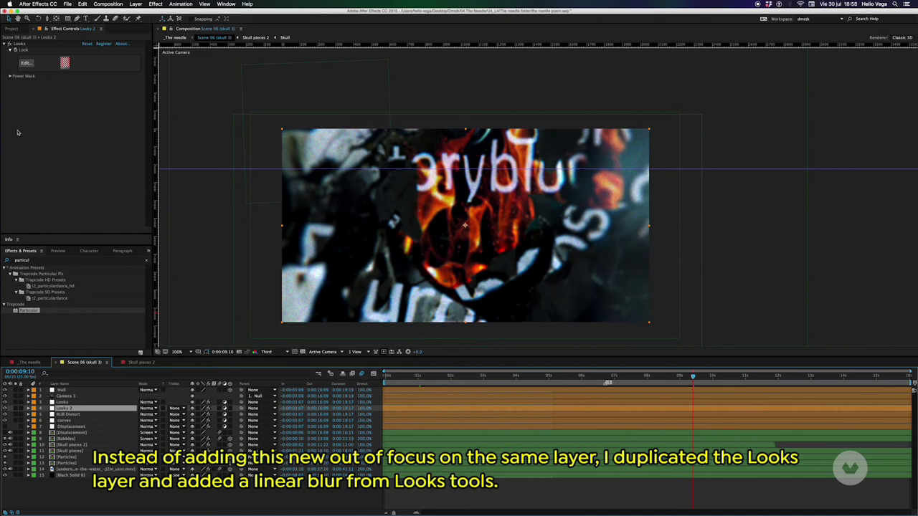
click(6, 408)
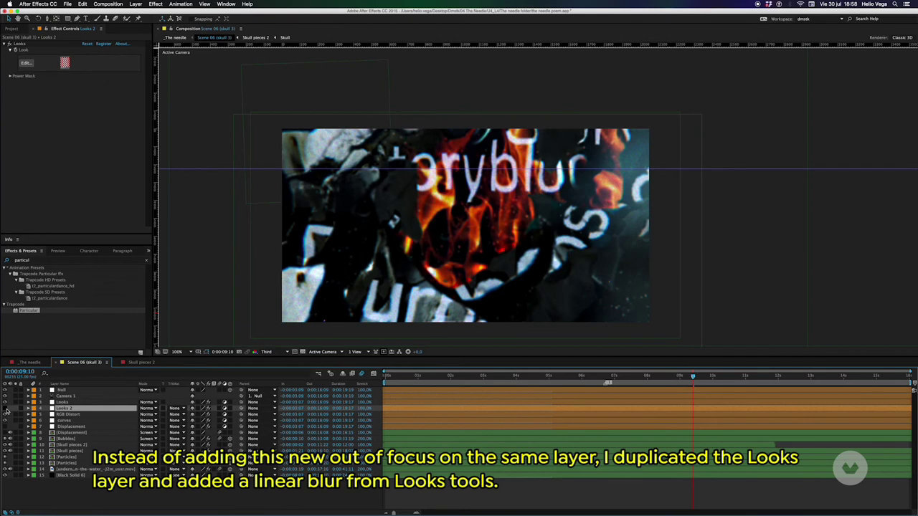
click(6, 408)
- Edit Looks 2 in Magic Bullet Looks and apply the Swing-Tilt lens blur at 7.00%
click(26, 63)
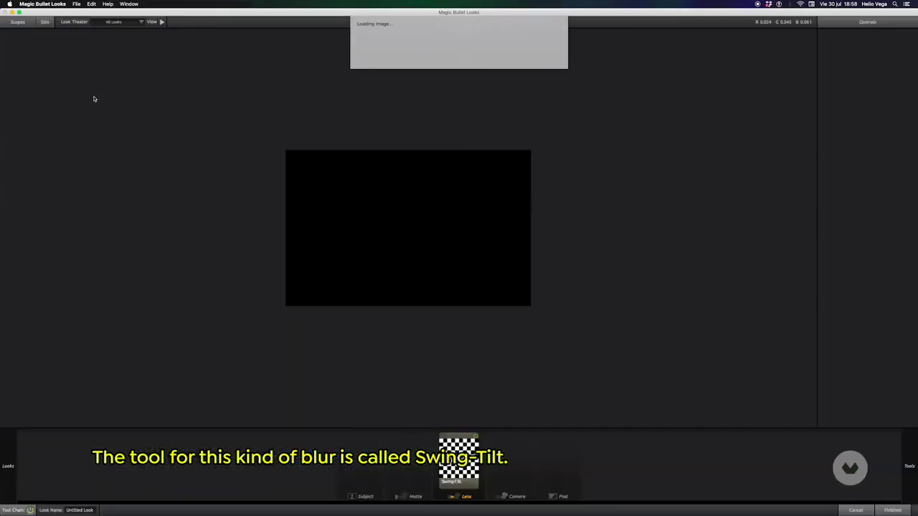
click(459, 465)
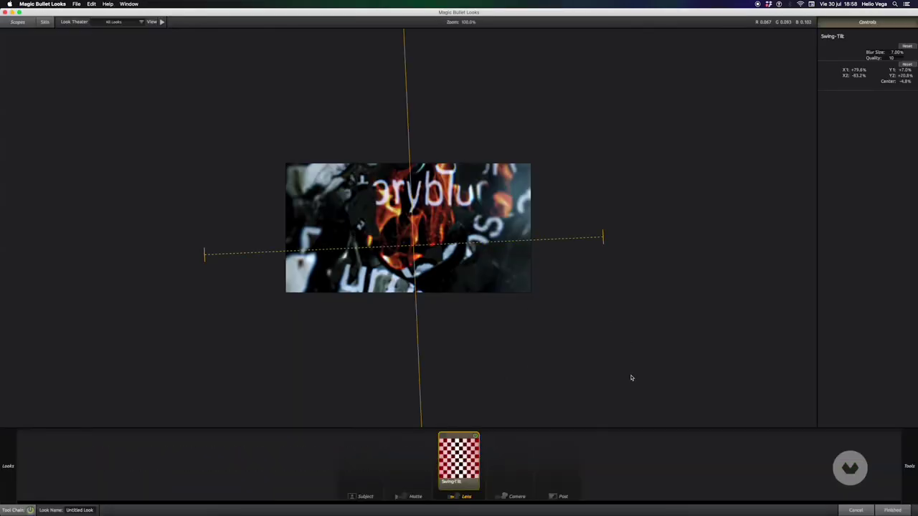
mouse_move(909, 465)
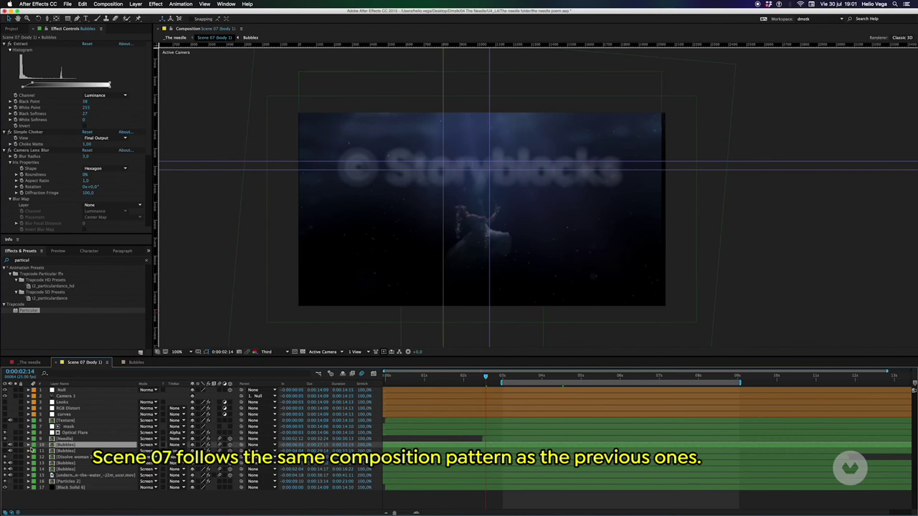
- Show the Bubbles layer, then deselect, reselect, and move the selection with F2, Ctrl+Z, and Ctrl+Down
click(6, 451)
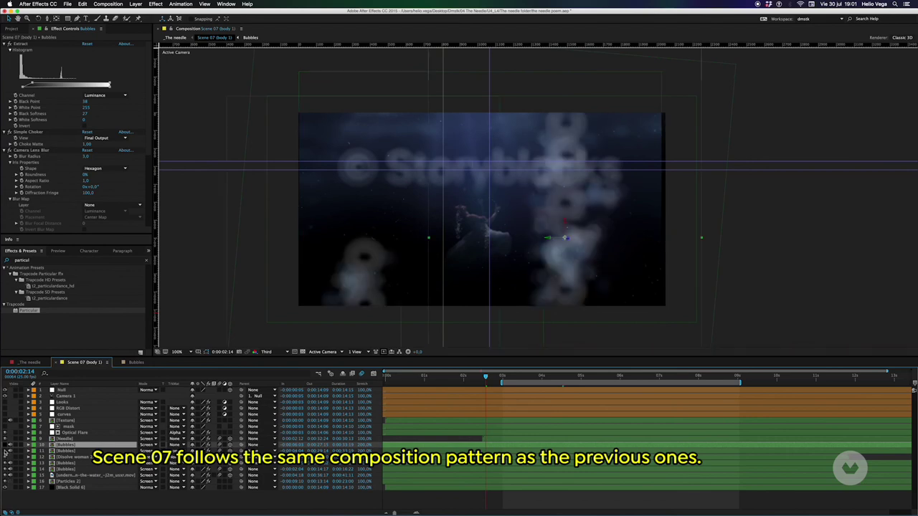
key(F2)
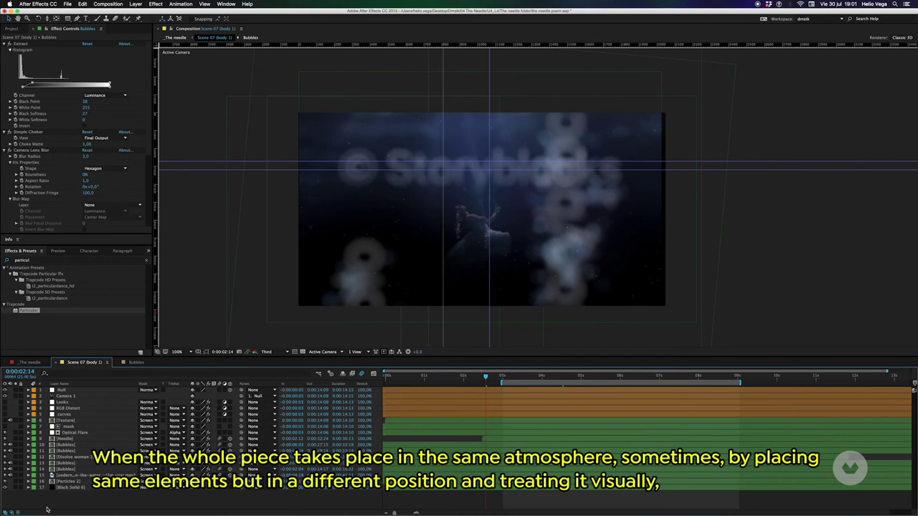
key(ctrl+z)
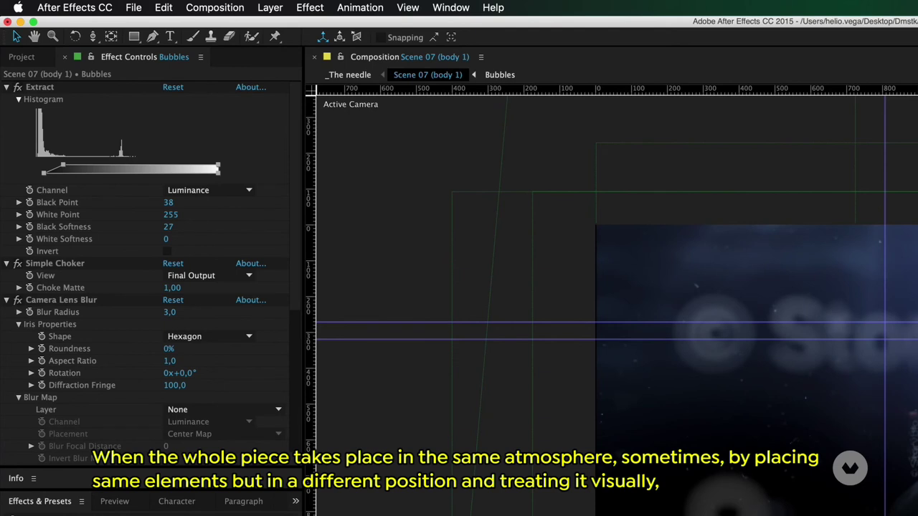
key(ctrl+Down)
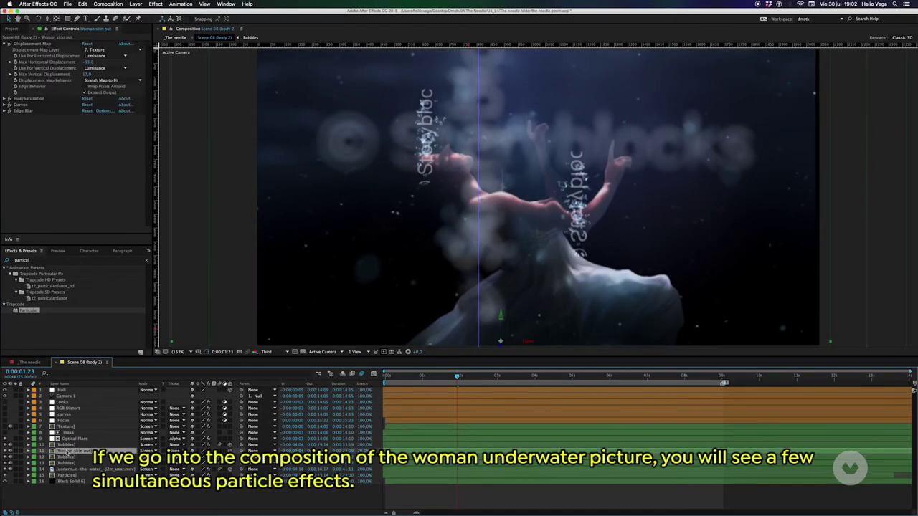
- Open the Woman skin out precomp and move to where the skin breaks apart
double_click(67, 452)
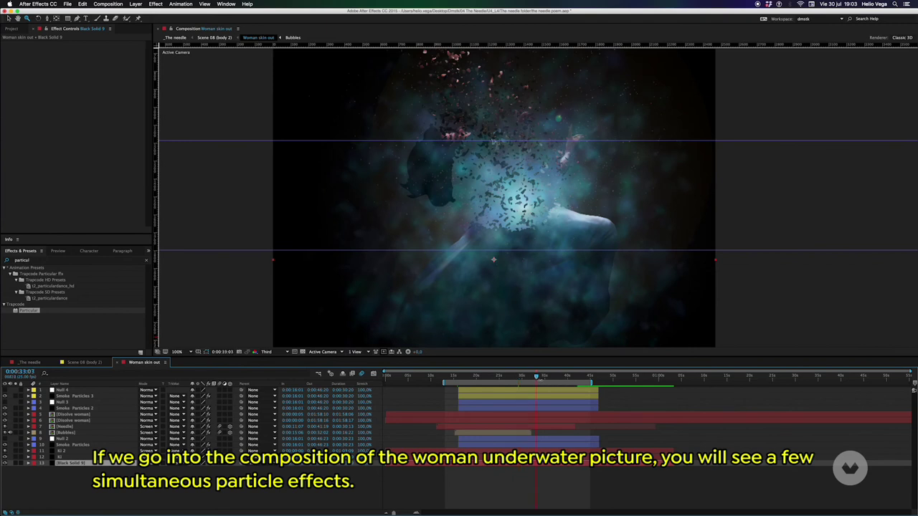
click(561, 375)
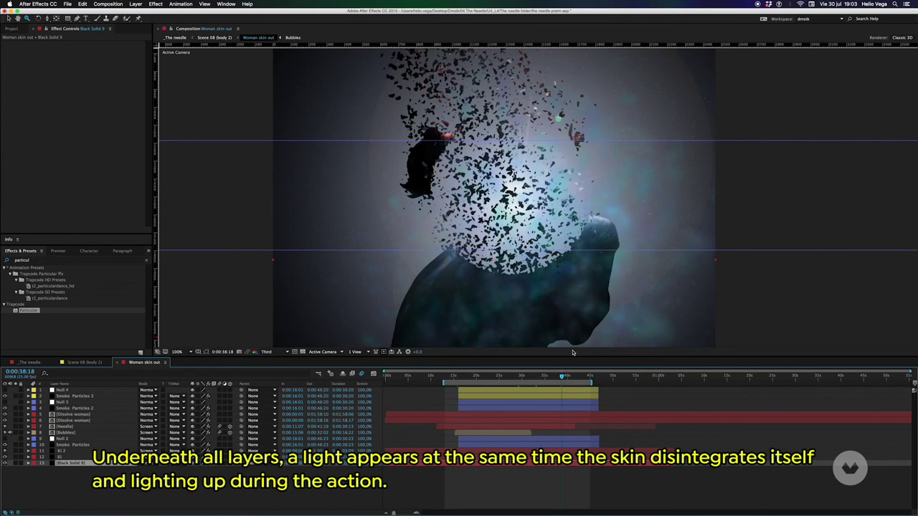
click(577, 375)
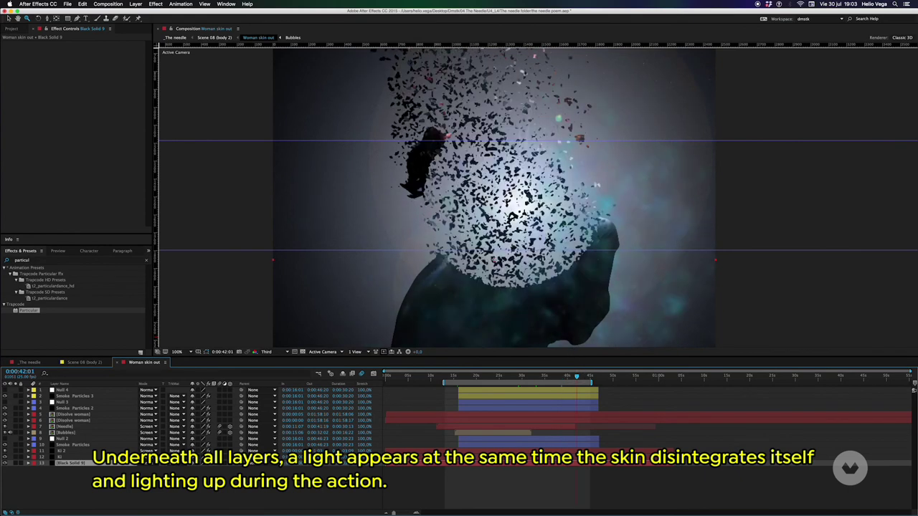
- Solo the lens flare layer, scrub its brightening, then show the Smoke Particles layer
click(16, 463)
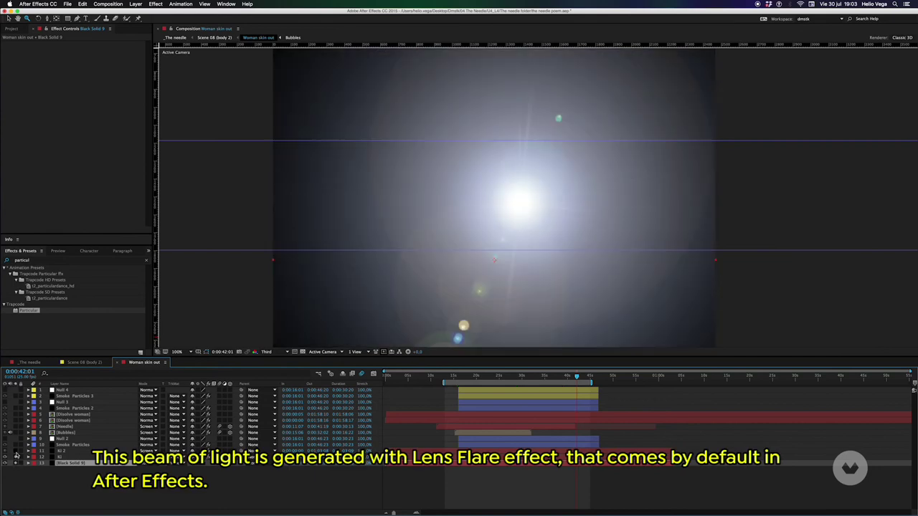
drag(588, 375, 476, 377)
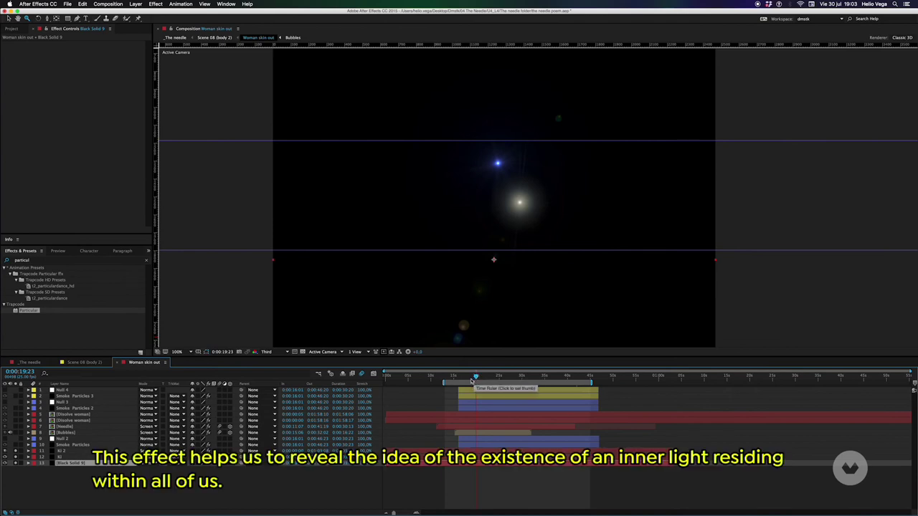
mouse_move(473, 379)
mouse_down()
mouse_move(544, 377)
mouse_move(492, 376)
mouse_up()
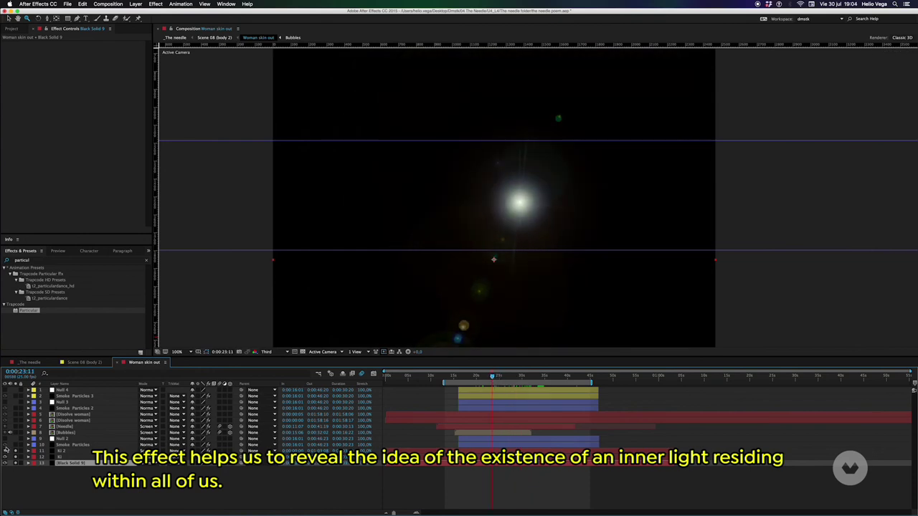
click(16, 445)
click(65, 445)
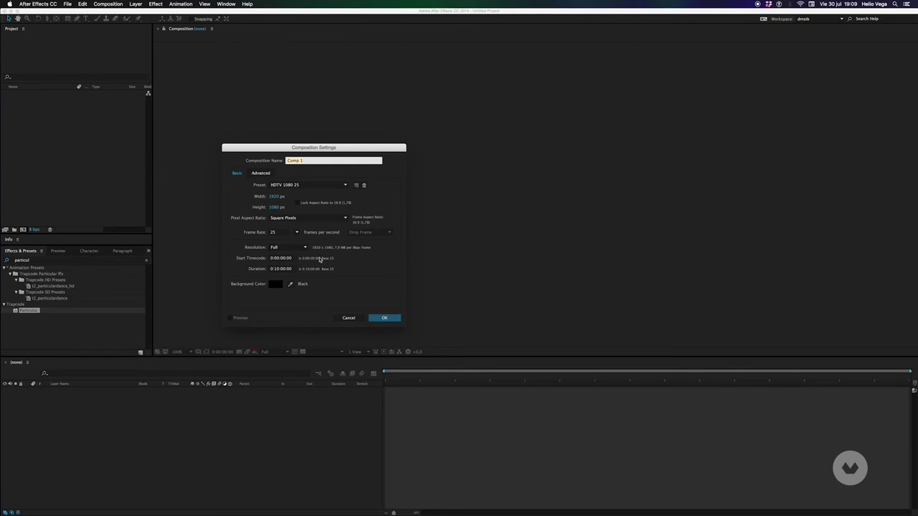
- Create Comp 1 at HDTV 1080 25 and add a full-frame black solid layer
click(382, 320)
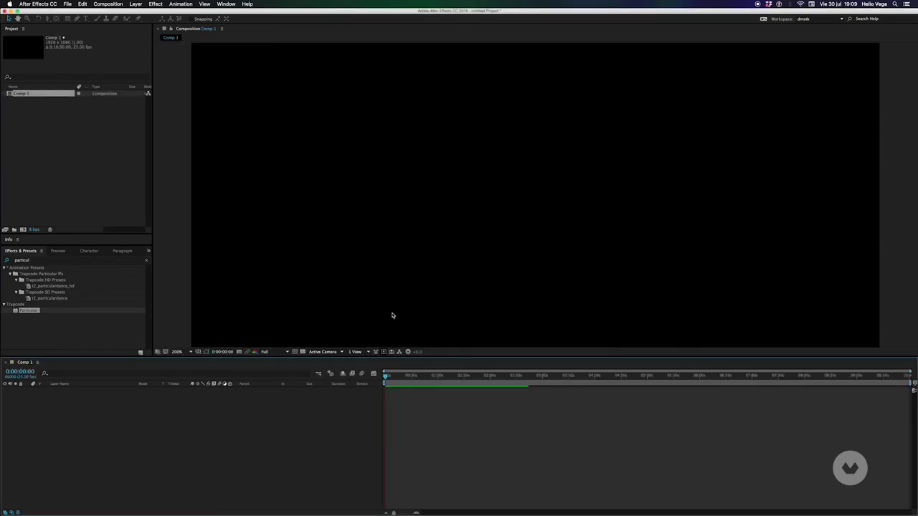
right_click(70, 410)
mouse_move(153, 413)
click(193, 433)
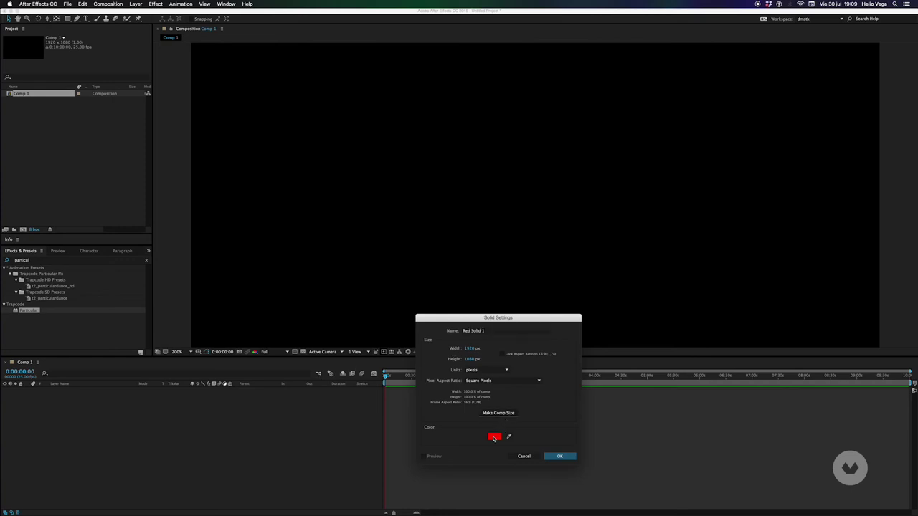
click(494, 438)
drag(222, 287, 292, 316)
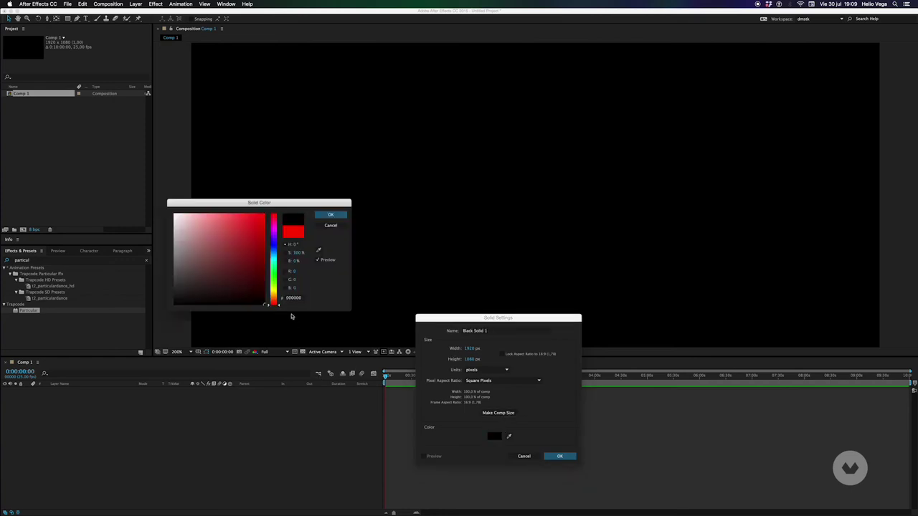
click(330, 214)
click(560, 456)
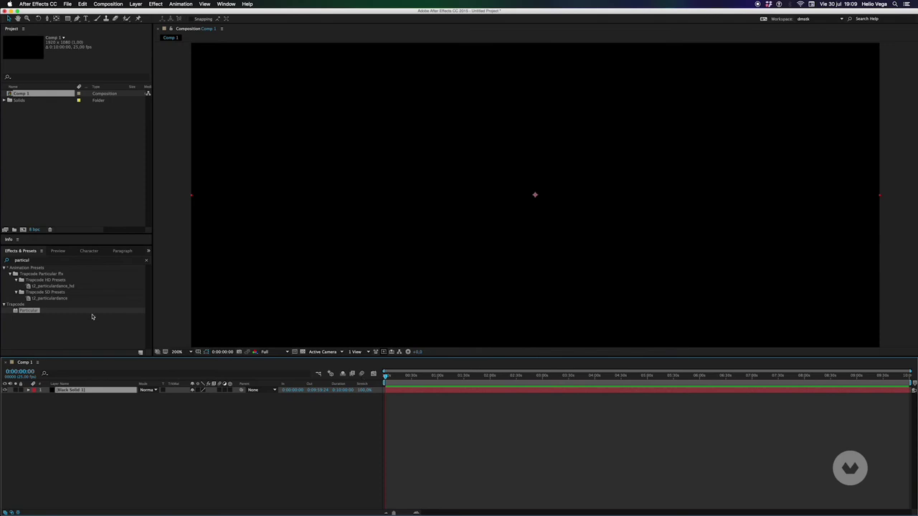
- Apply Trapcode Particular to Black Solid 1 and scrub forward to see the particles
double_click(30, 311)
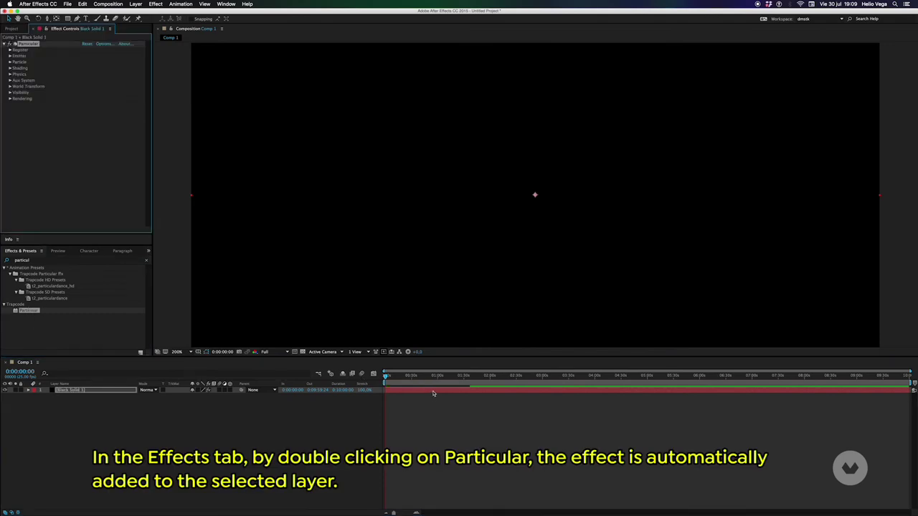
drag(391, 379, 513, 376)
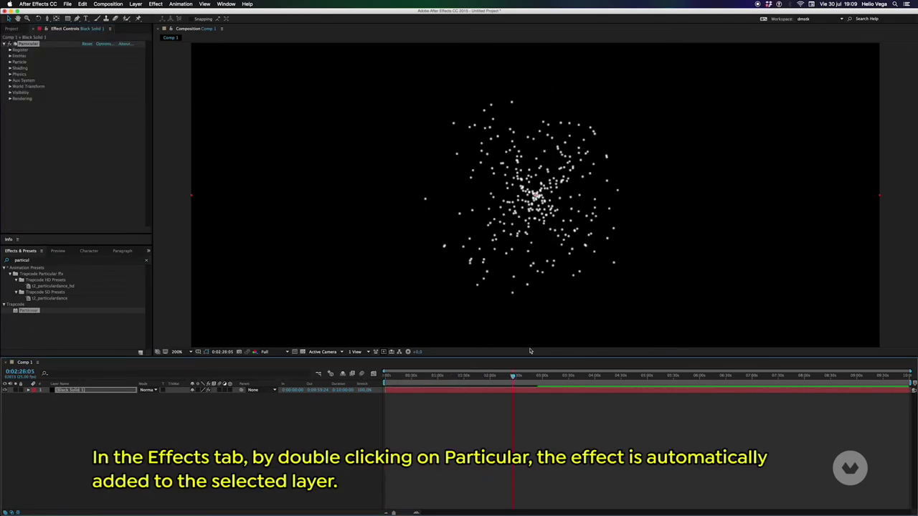
click(71, 391)
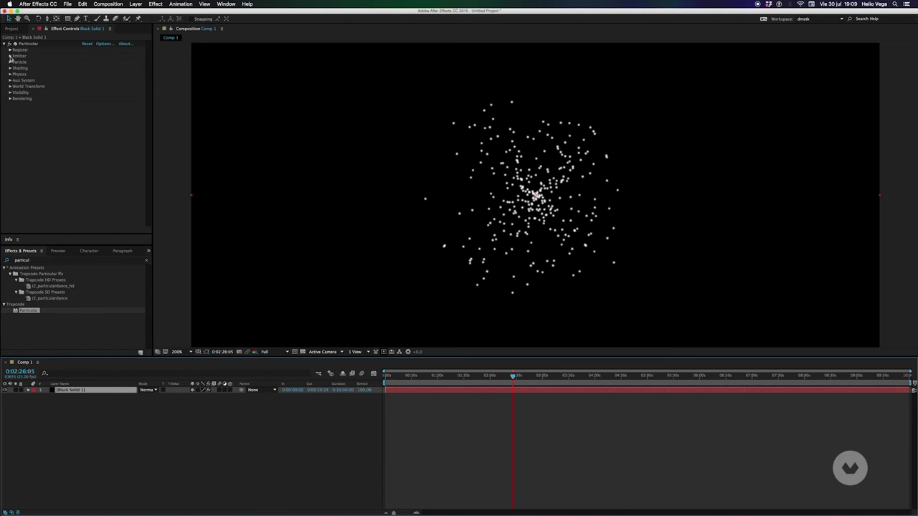
- Set Particular's emitter Velocity to 25 and particle Life to 18 seconds
click(10, 56)
scroll(97, 59, down, 1)
click(88, 120)
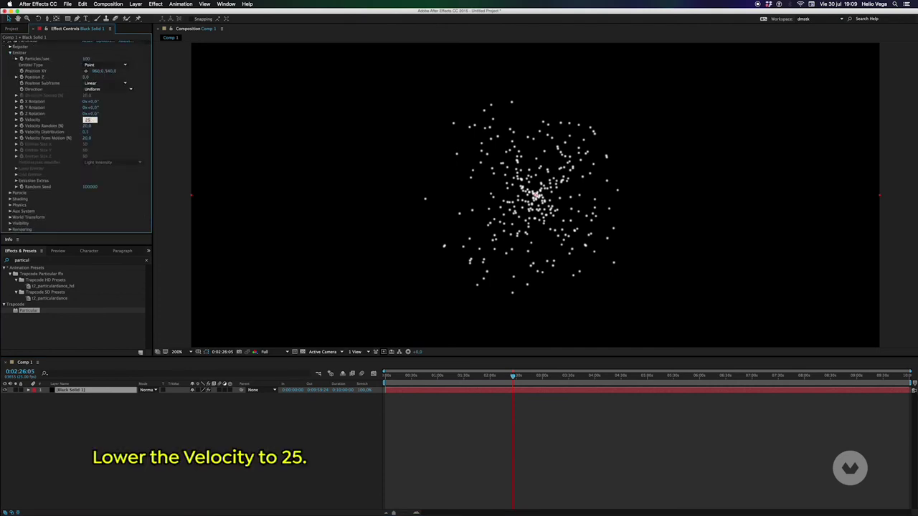
key(Return)
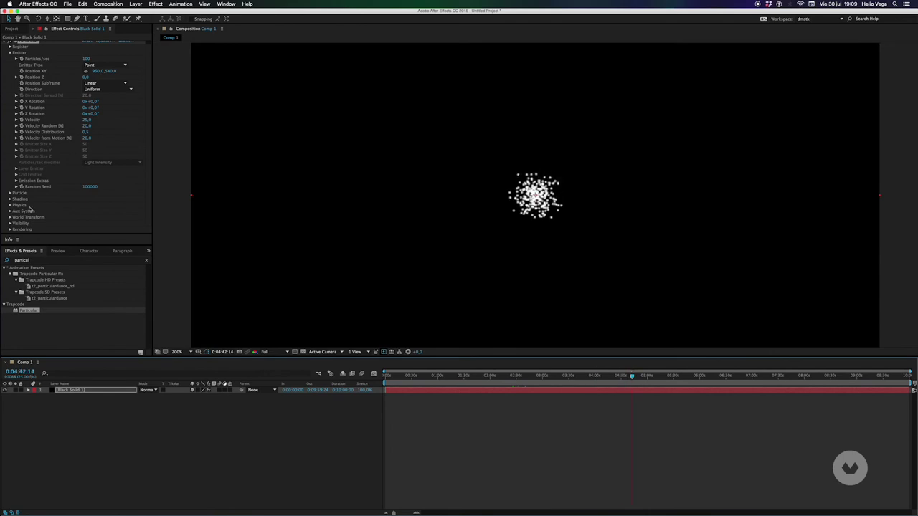
click(9, 193)
scroll(10, 195, down, 5)
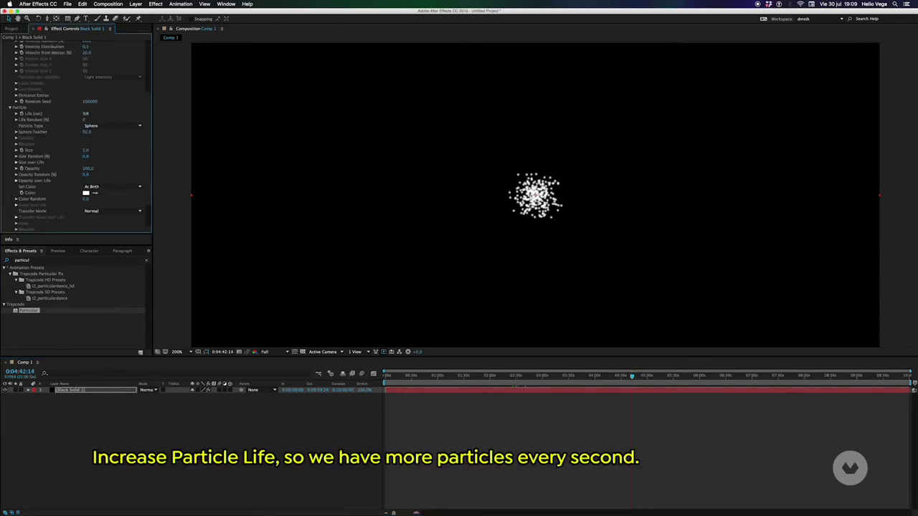
text(18)
key(Return)
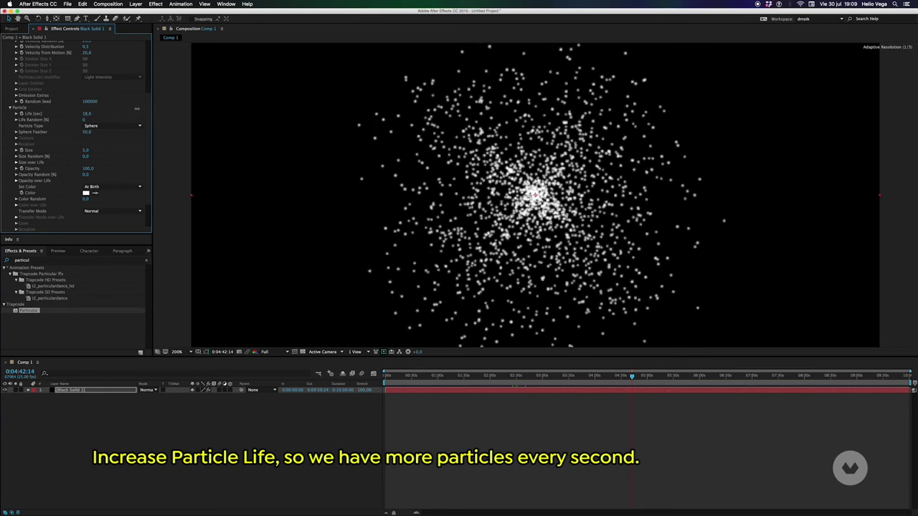
click(112, 125)
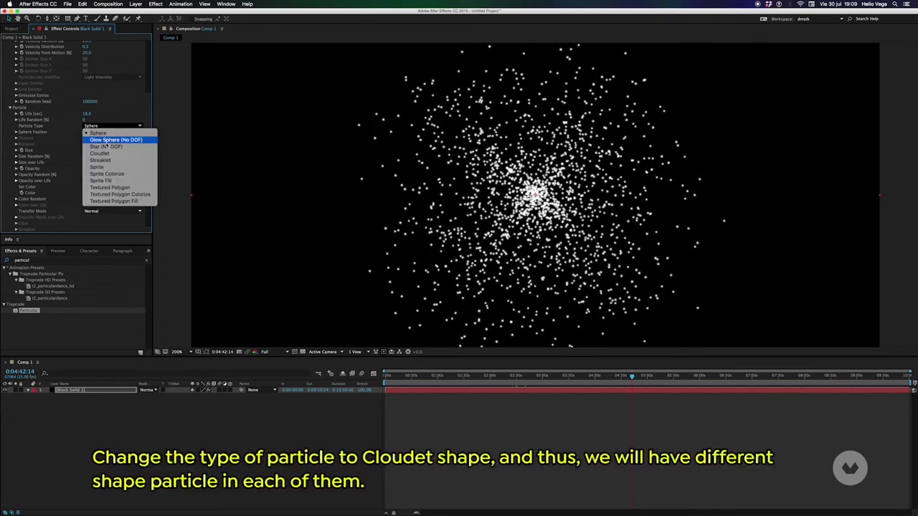
- Set the Particle Type to Cloudlet with a Size of 44
click(101, 153)
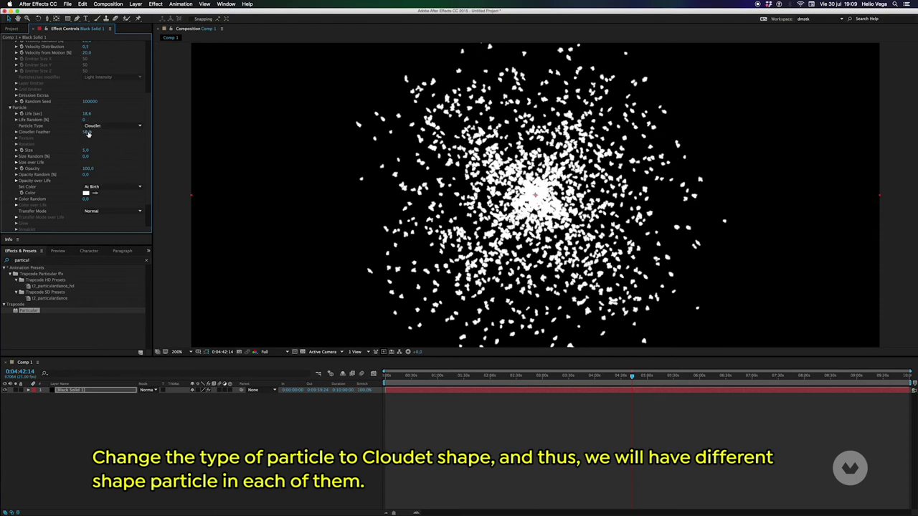
click(86, 149)
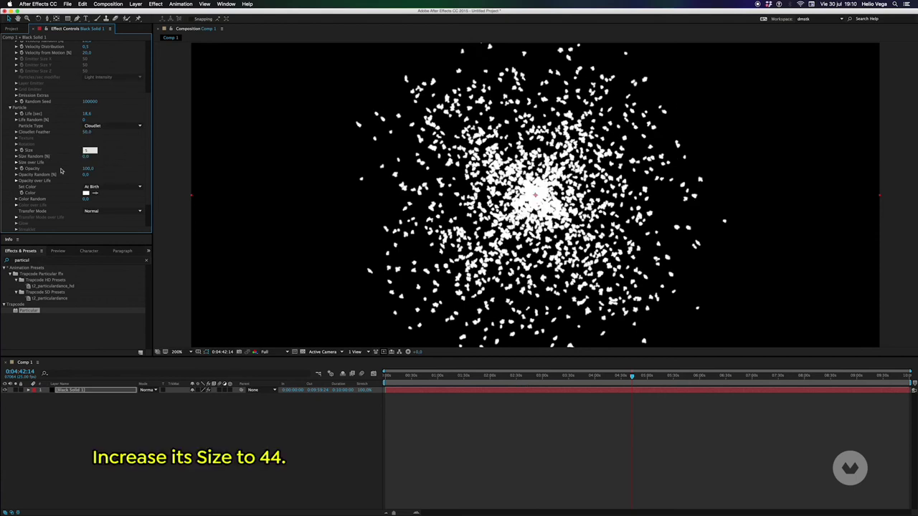
text(44,0)
key(Return)
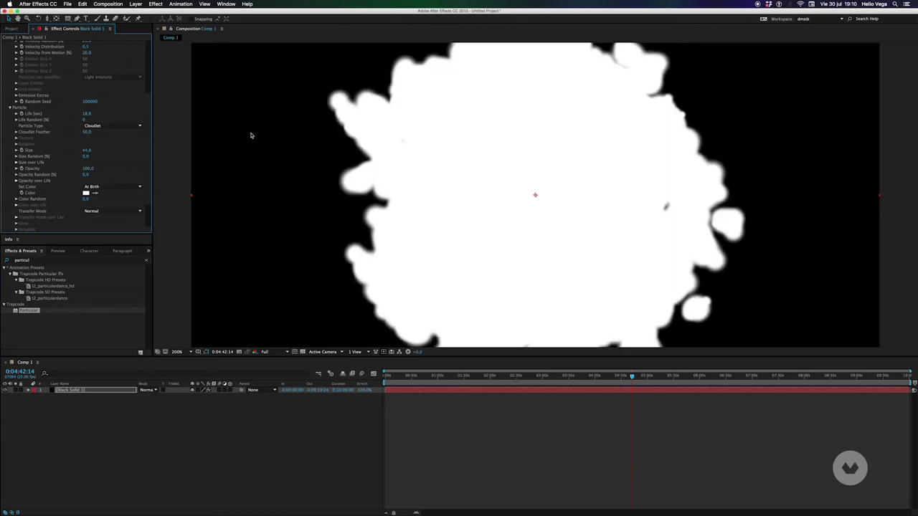
- Set Size Random to 88%, Opacity to 1.0, and Opacity Random to 89%, then preview the cloud
mouse_move(86, 157)
mouse_down()
mouse_move(127, 150)
mouse_move(115, 157)
mouse_up()
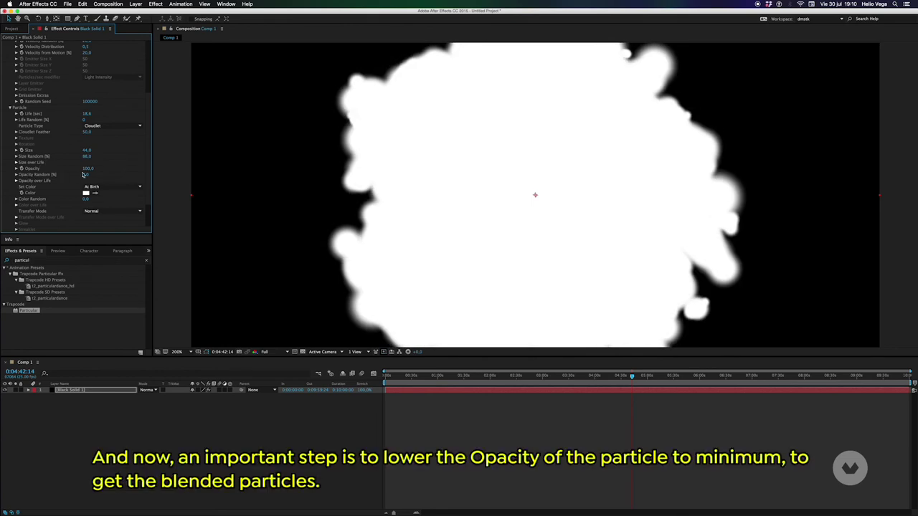
mouse_move(76, 170)
mouse_down()
mouse_move(43, 169)
mouse_move(85, 170)
mouse_up()
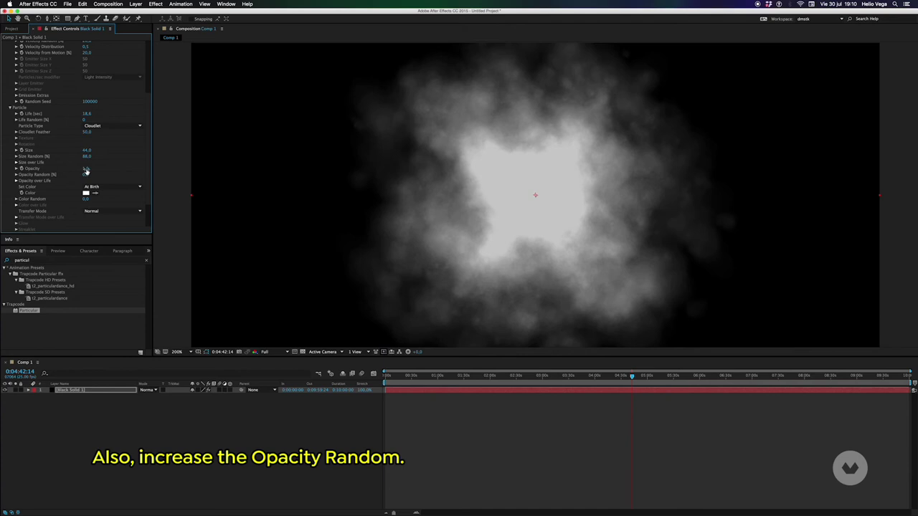
drag(86, 177, 123, 170)
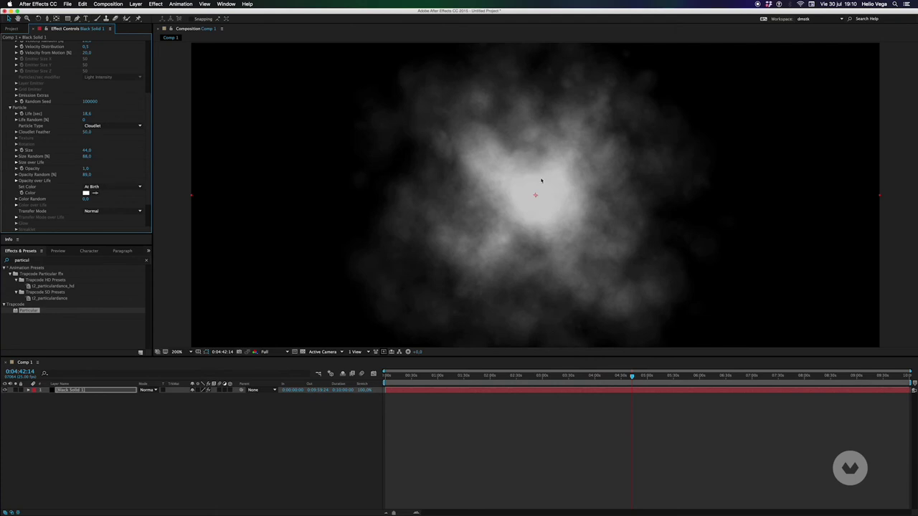
click(434, 378)
click(473, 378)
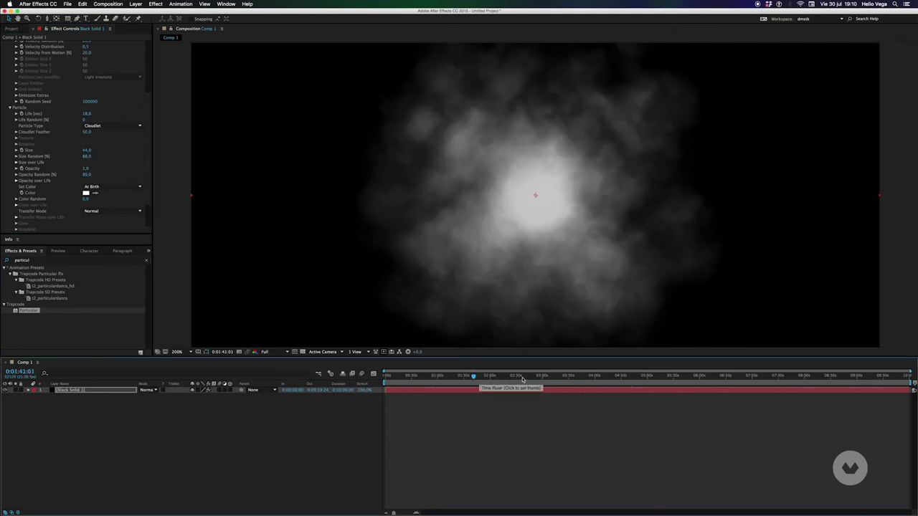
click(531, 377)
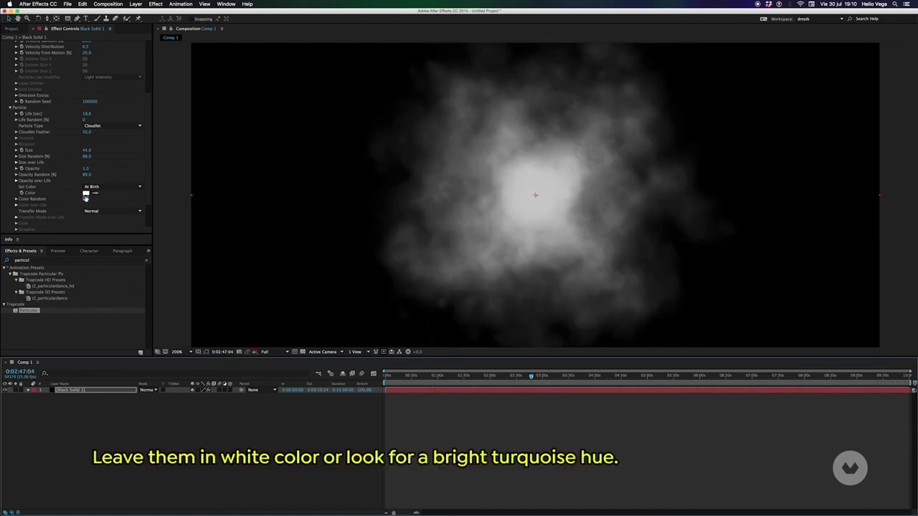
- Tint the particles pale turquoise, raise Color Random to about 51, and preview the cloud
click(86, 193)
click(273, 259)
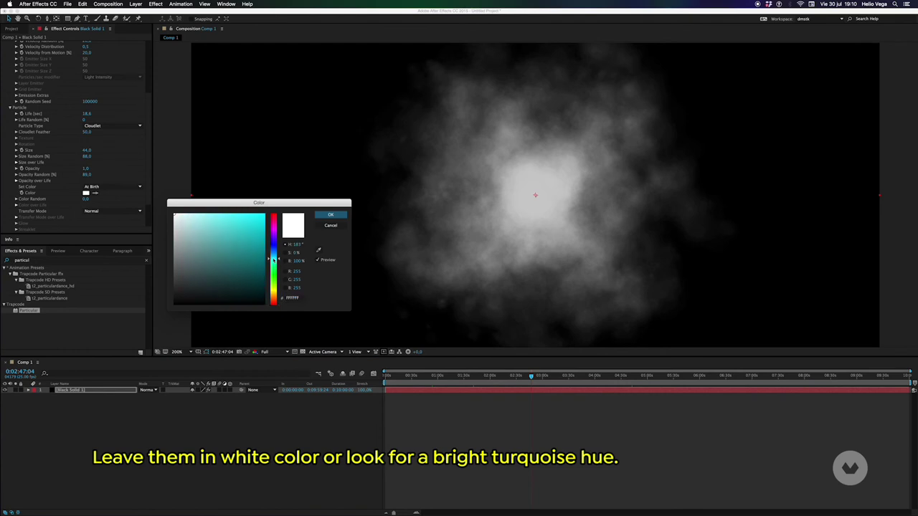
drag(218, 219, 198, 218)
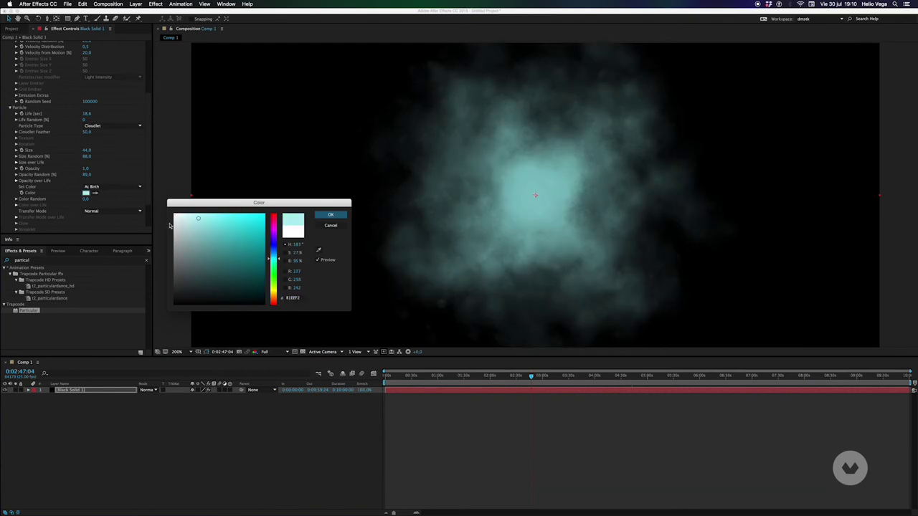
click(329, 215)
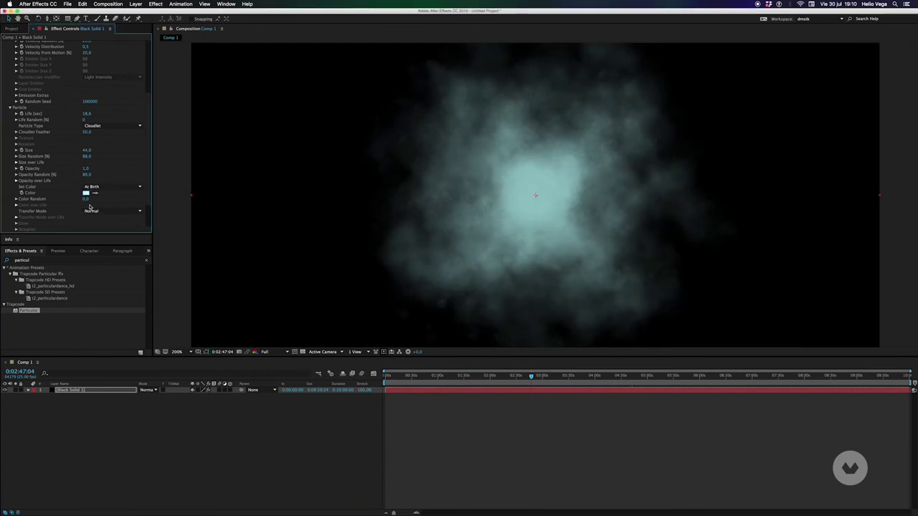
mouse_move(86, 198)
mouse_down()
mouse_move(108, 194)
mouse_move(99, 194)
mouse_up()
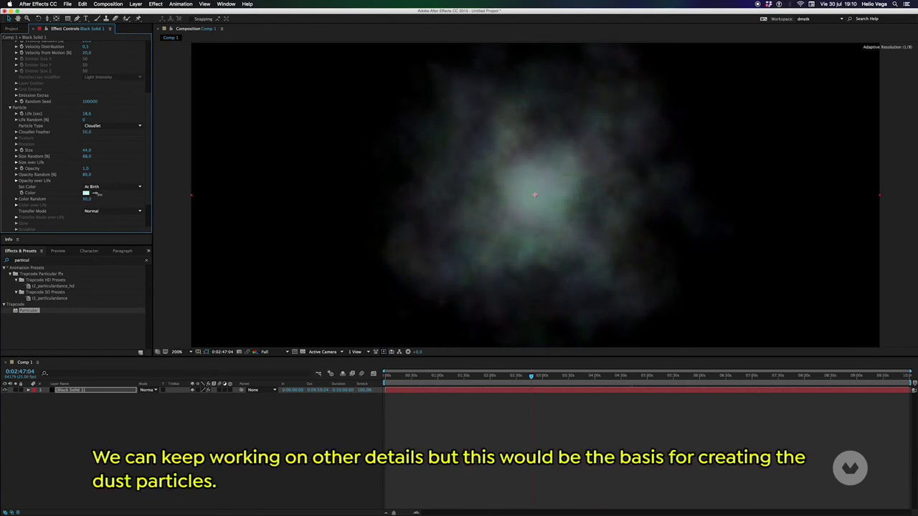
mouse_move(385, 378)
mouse_down()
mouse_move(410, 376)
mouse_move(394, 375)
mouse_up()
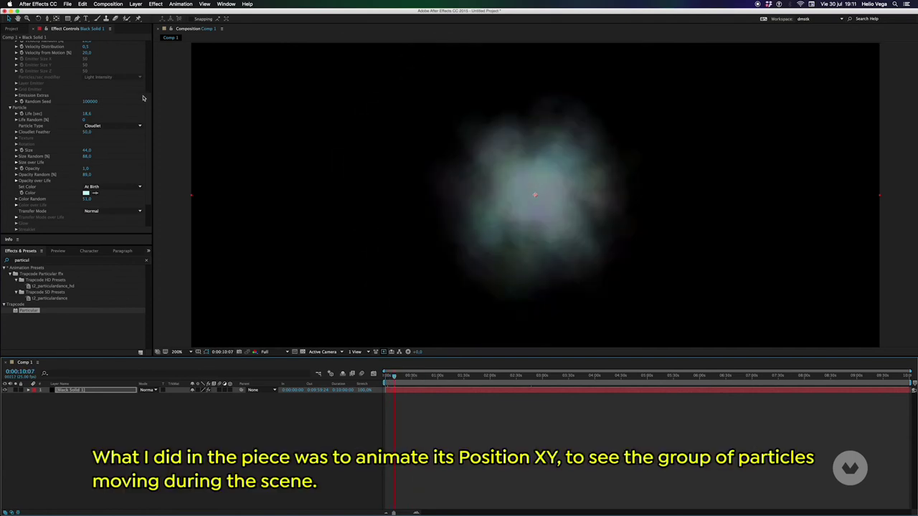
drag(149, 108, 125, 45)
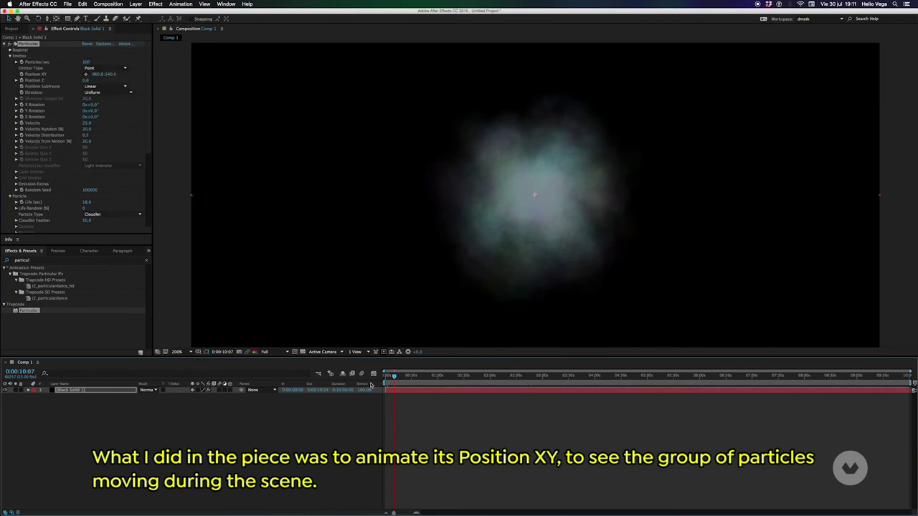
- Move the Particular emitter near the top of the frame
drag(394, 377, 373, 372)
click(86, 73)
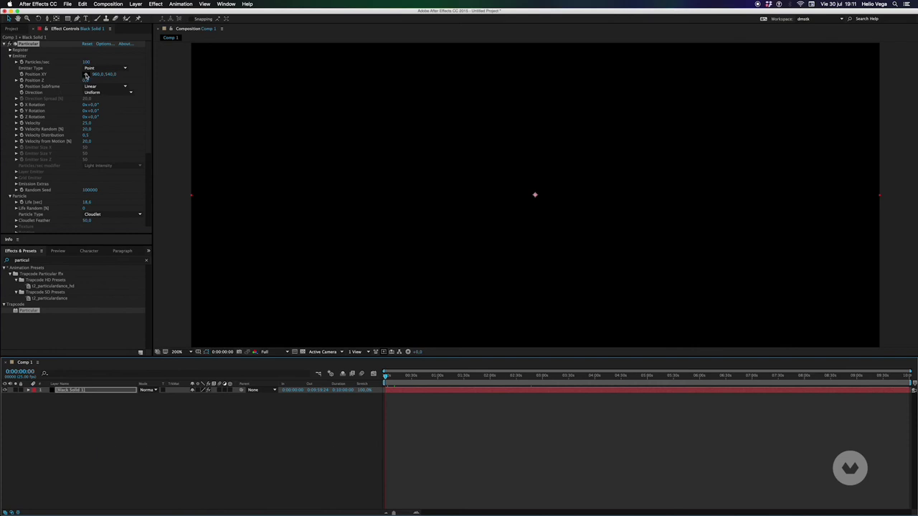
click(451, 73)
click(411, 375)
- Set the composition duration to 30 seconds (3000) in Composition Settings
key(ctrl+k)
click(283, 268)
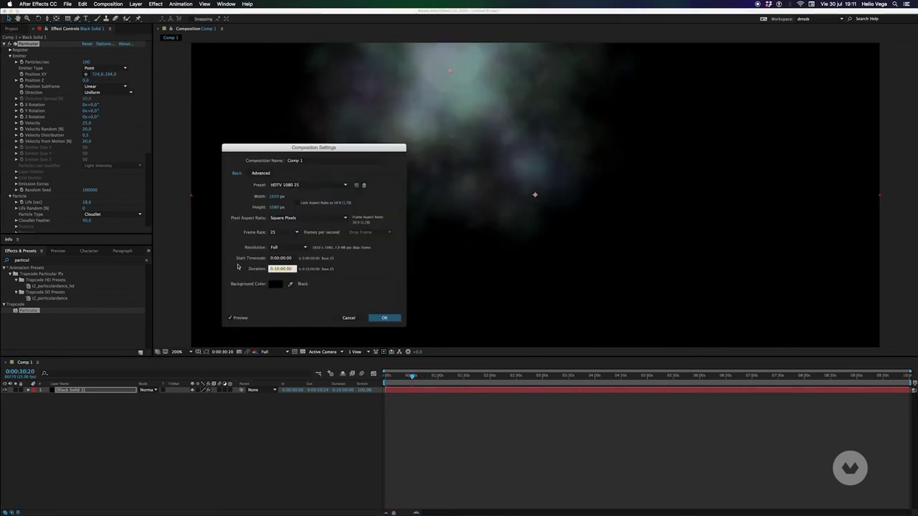
text(3000)
key(Return)
- Keyframe emitter Position XY from near the centre to a new spot and preview the drift
key(u)
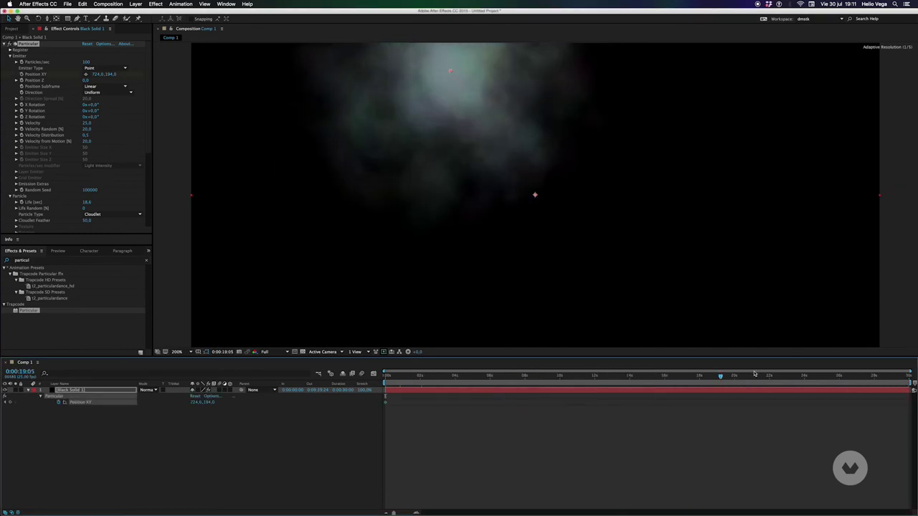
click(902, 375)
mouse_move(451, 71)
mouse_down()
mouse_move(567, 206)
mouse_move(601, 224)
mouse_up()
key(Home)
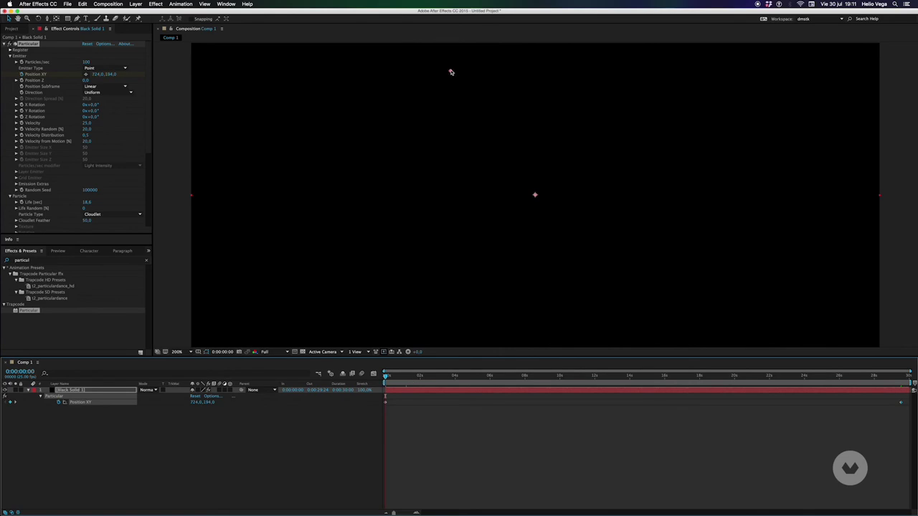
drag(452, 72, 482, 170)
drag(385, 376, 840, 366)
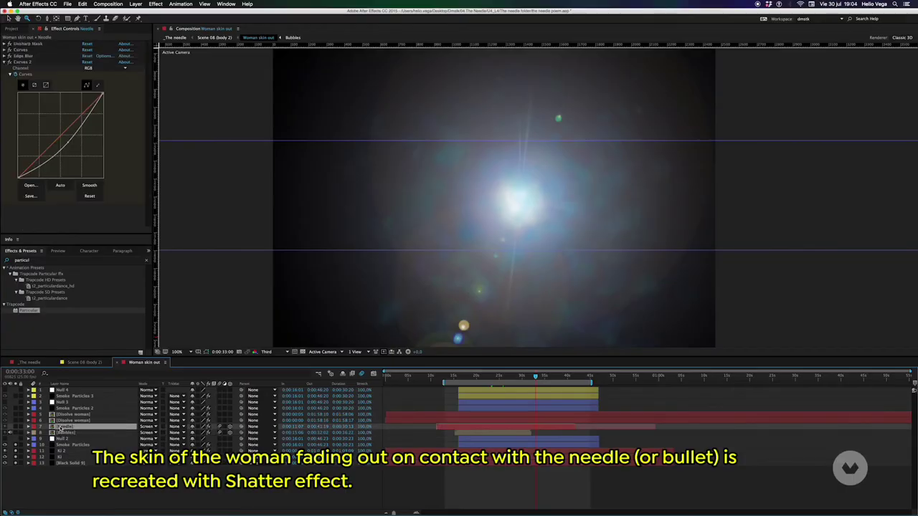
- Inspect the Dissolve woman layer's Shatter force point and scrub through her disintegration
click(62, 421)
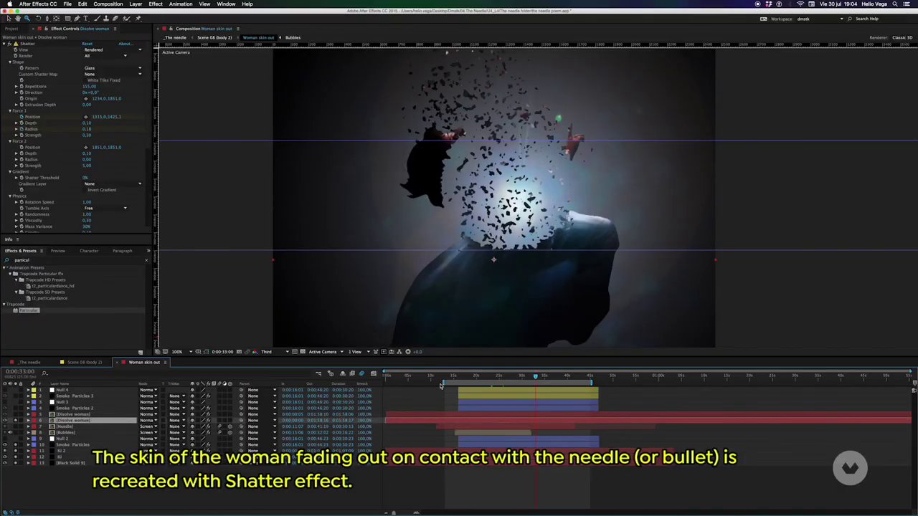
click(28, 45)
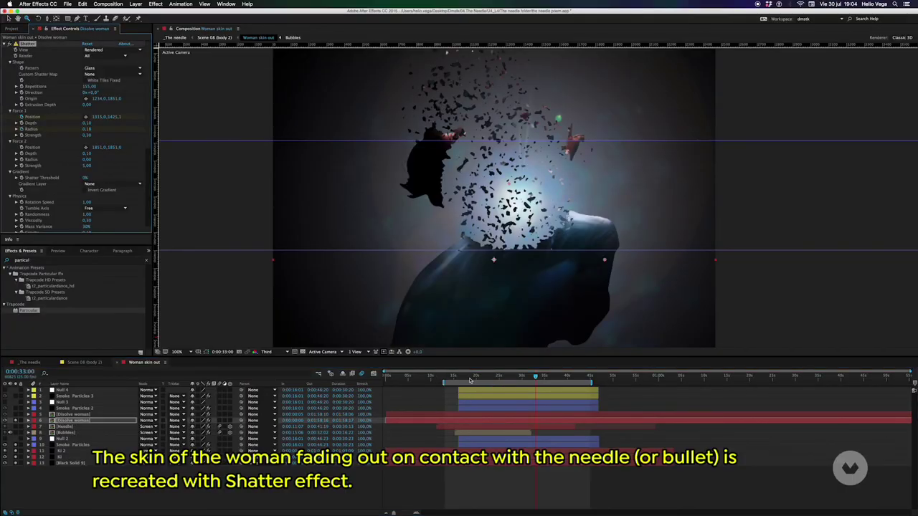
drag(470, 380, 486, 379)
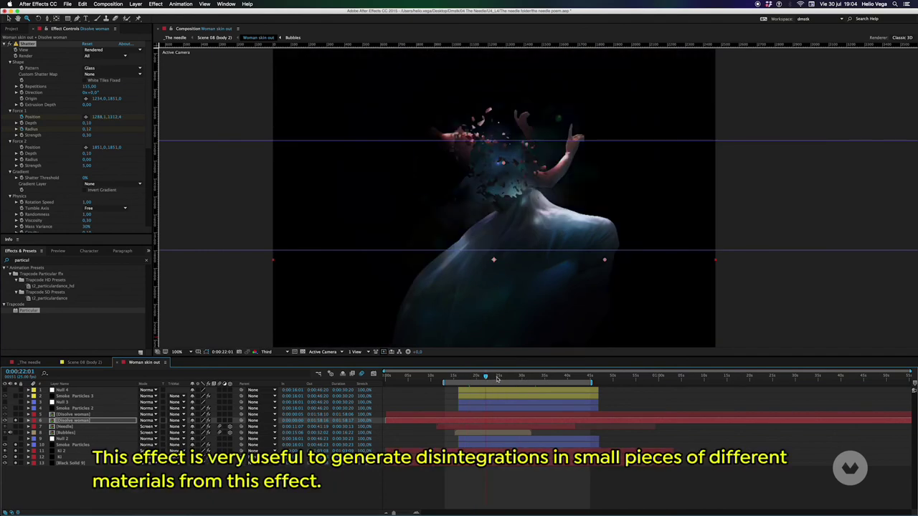
click(517, 378)
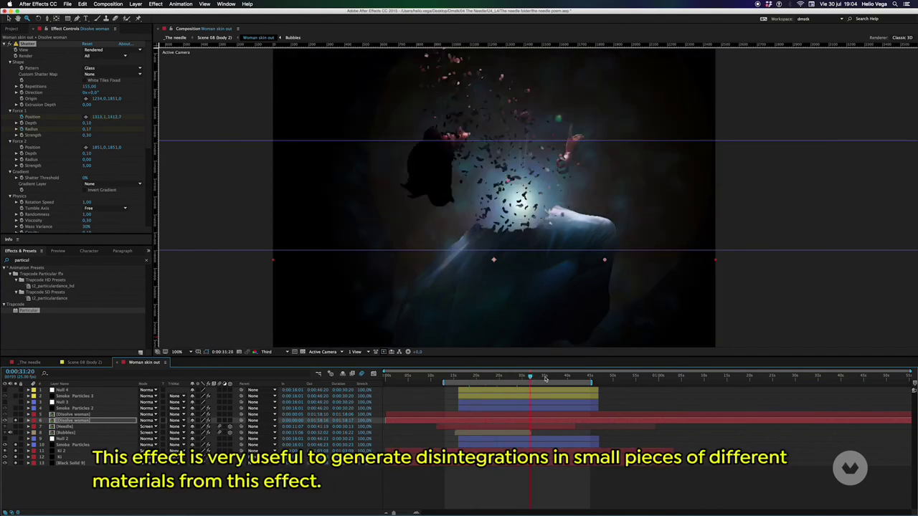
click(545, 378)
click(562, 378)
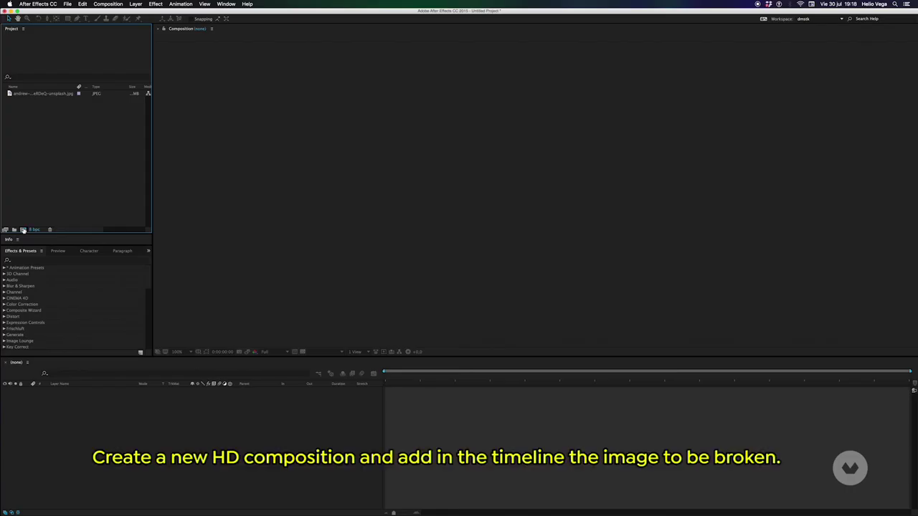
- Create an HD comp, add the photo, and pre-compose it with all attributes moved
click(386, 319)
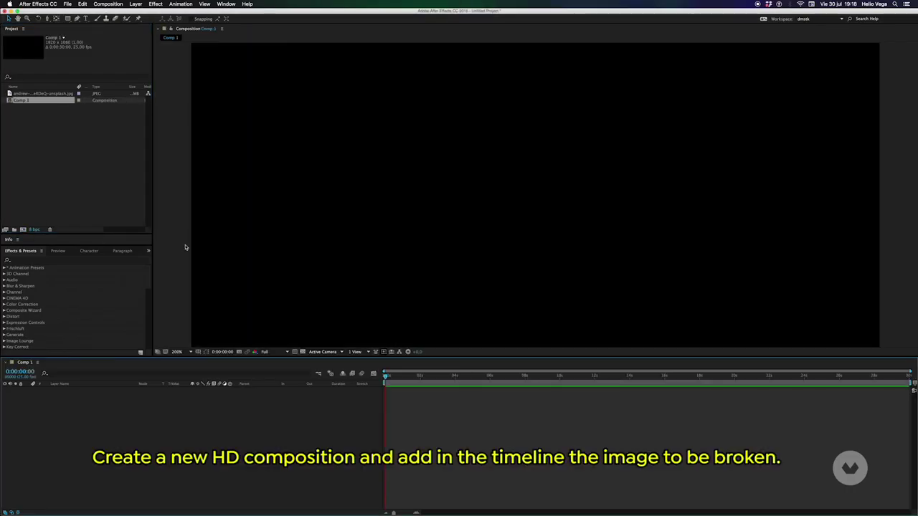
drag(29, 95, 67, 392)
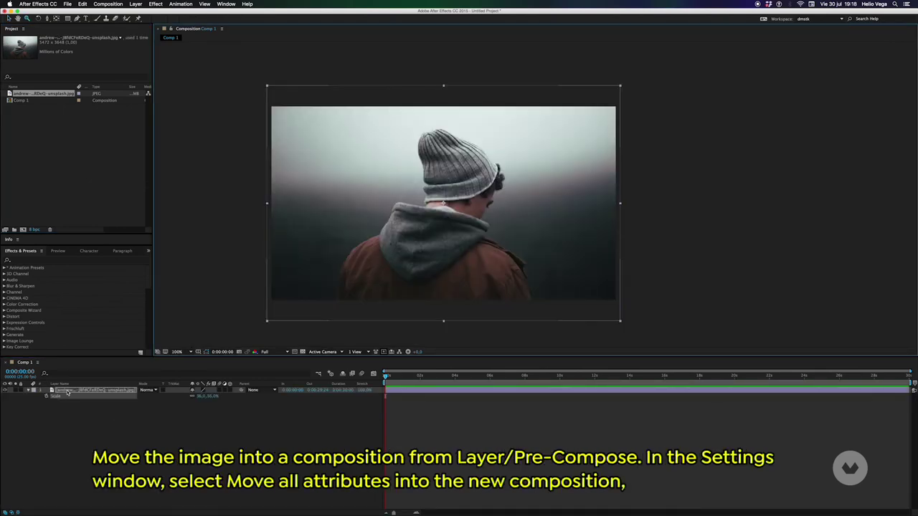
click(134, 4)
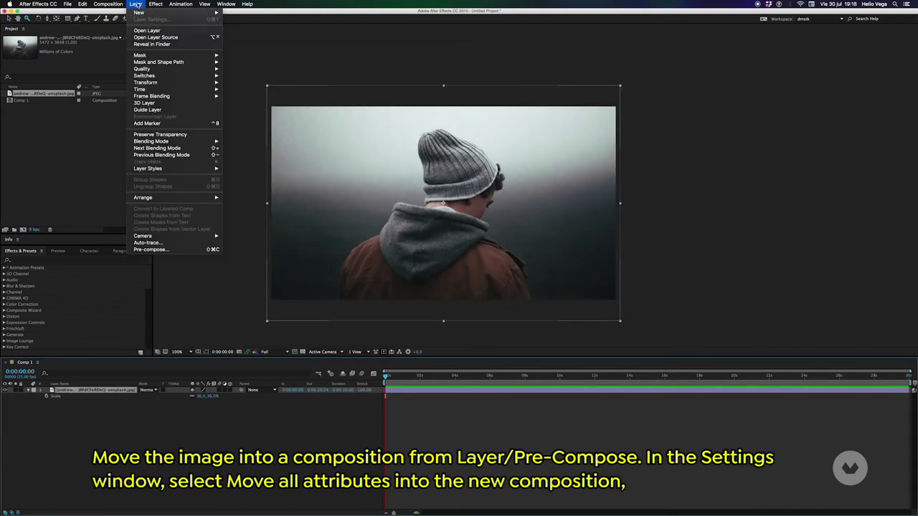
click(160, 250)
click(412, 229)
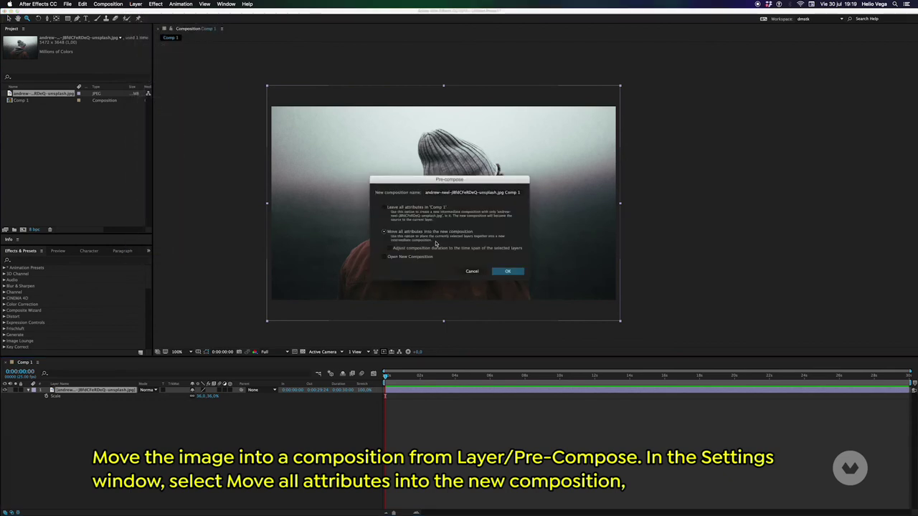
click(506, 271)
click(45, 421)
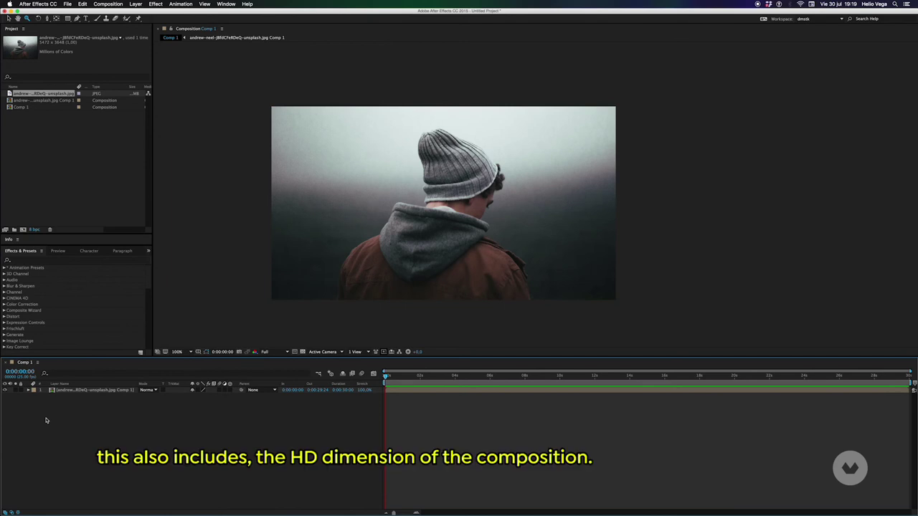
click(86, 390)
click(43, 258)
- Apply the Shatter effect (searched as 'shat') to the nested photo layer and preview it
text(shat)
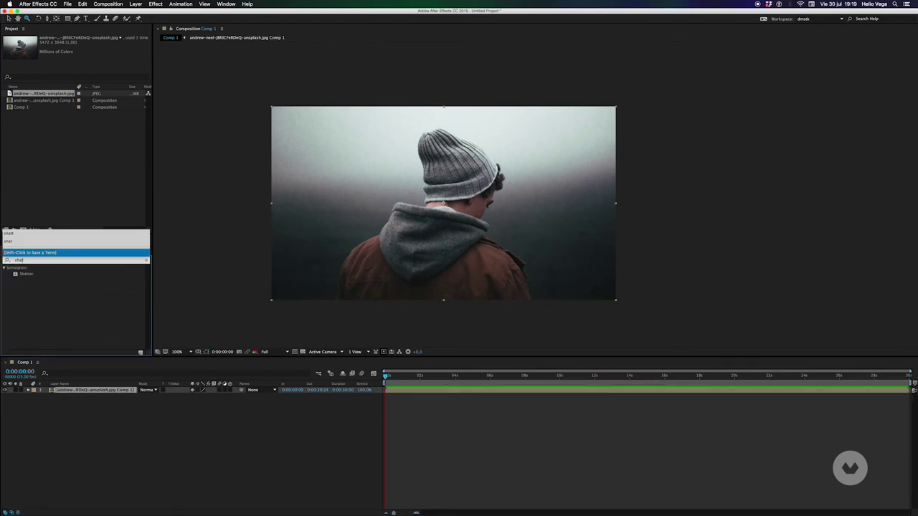
drag(23, 274, 87, 391)
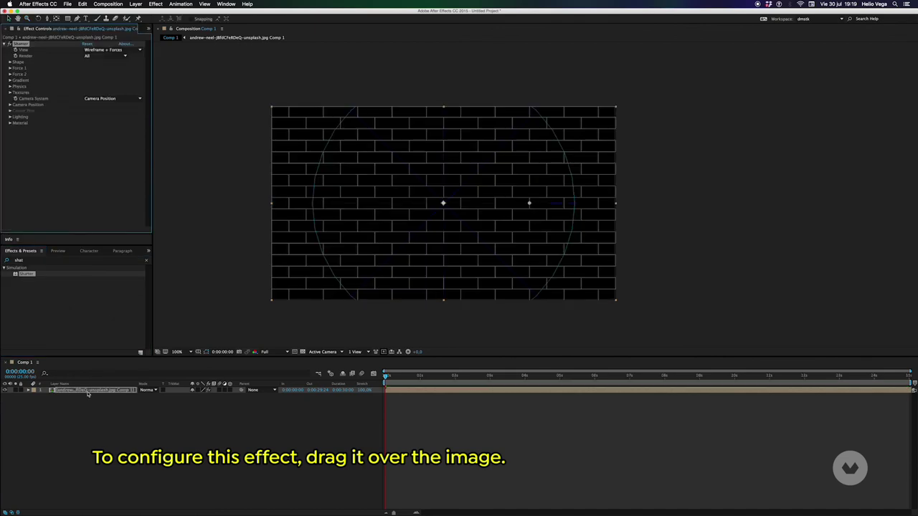
click(77, 391)
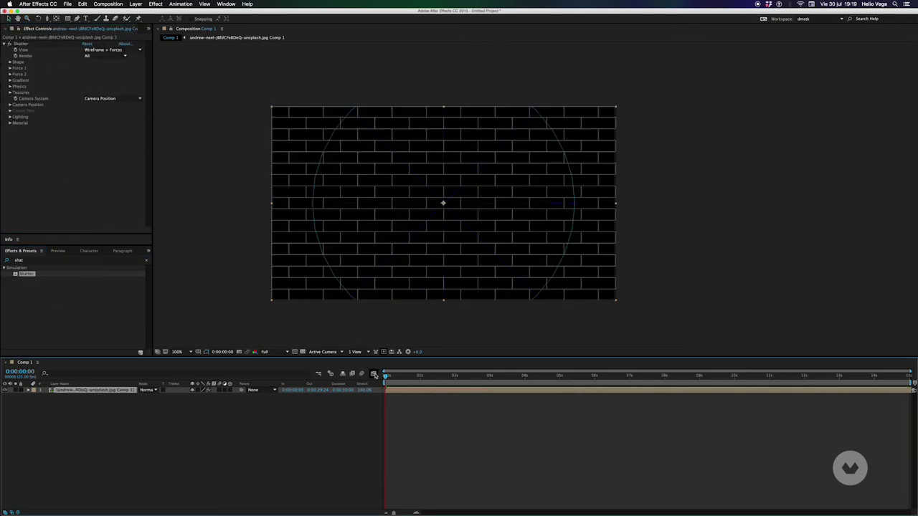
mouse_move(386, 376)
mouse_down()
mouse_move(397, 377)
mouse_move(376, 381)
mouse_up()
- Set Shatter's Pattern to Glass and its View to Rendered
click(10, 62)
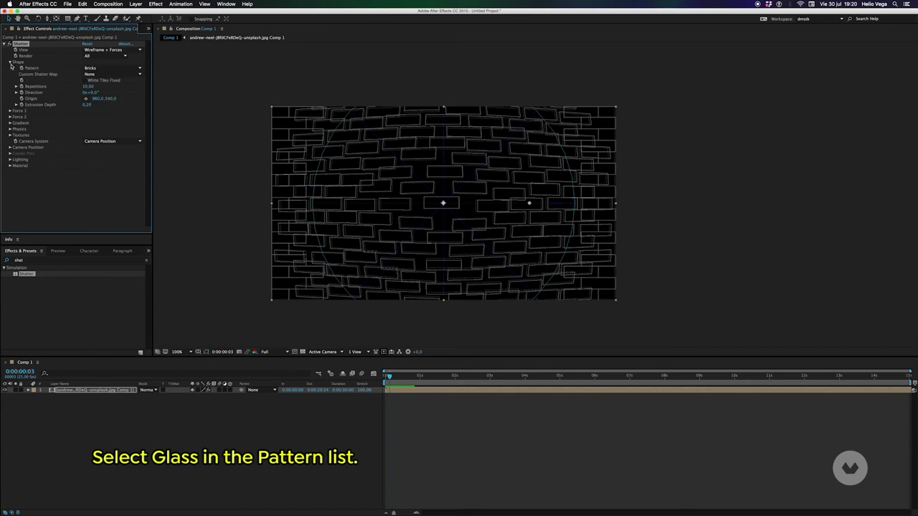
click(111, 67)
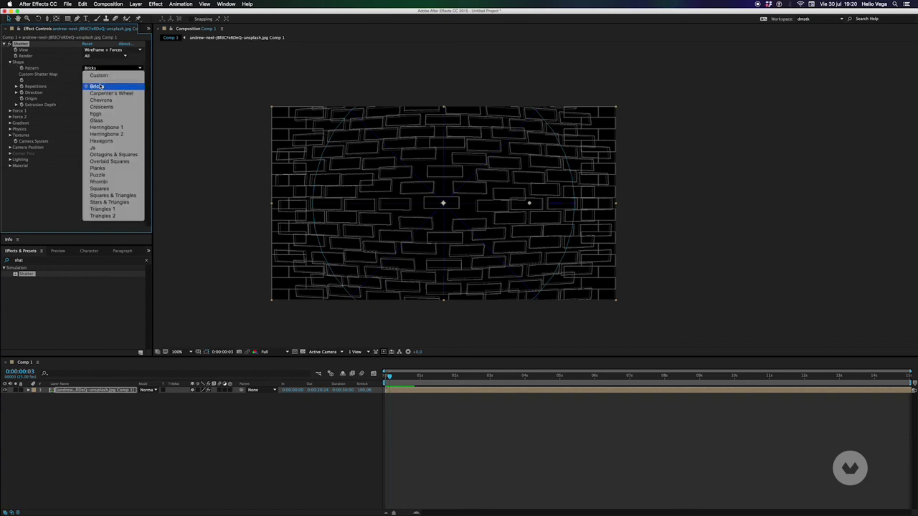
click(97, 117)
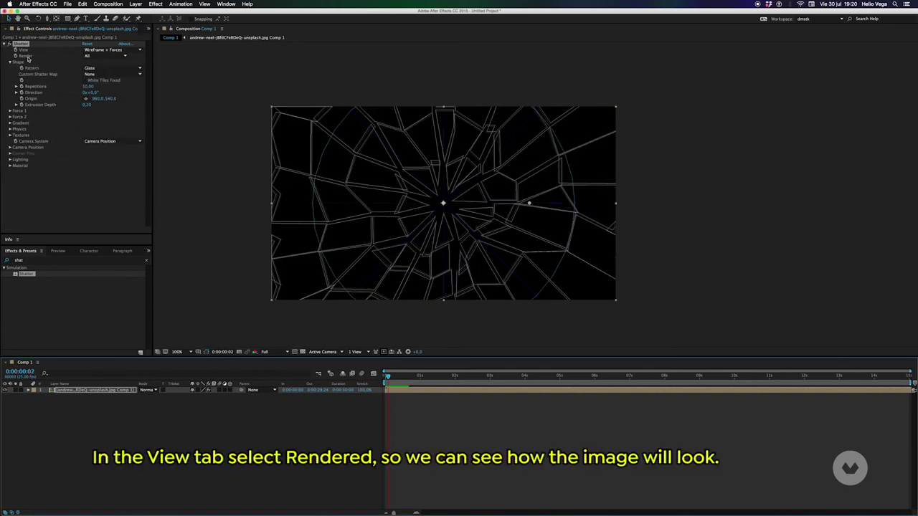
click(108, 50)
click(100, 58)
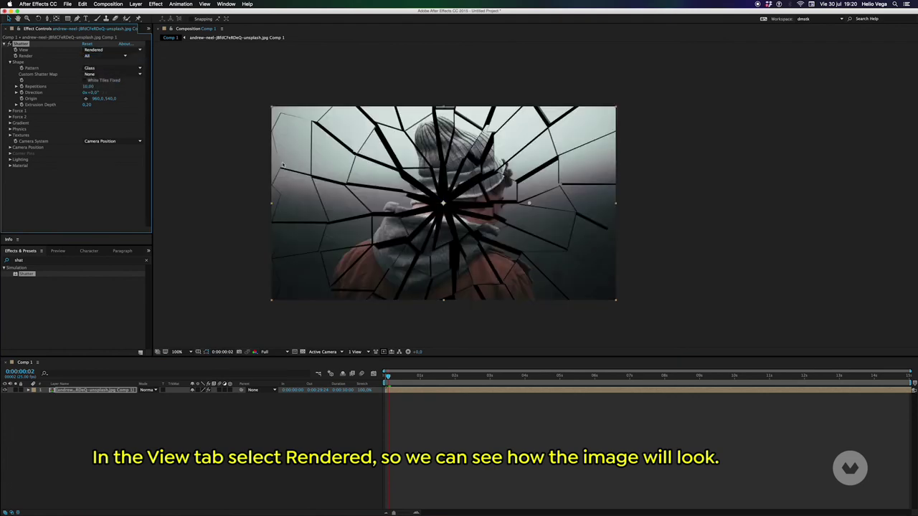
- Increase repetitions and place Force 1 Position and Shape Origin at the figure's head
drag(390, 380, 388, 376)
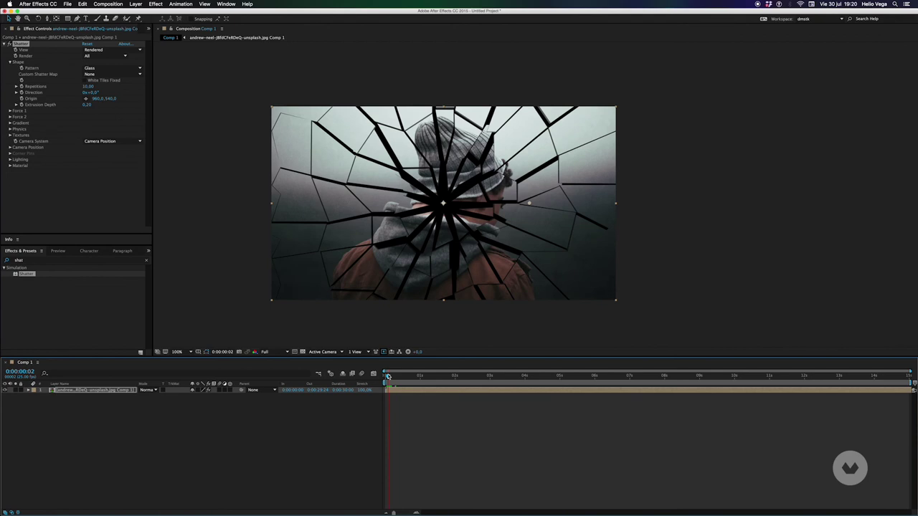
drag(88, 86, 122, 83)
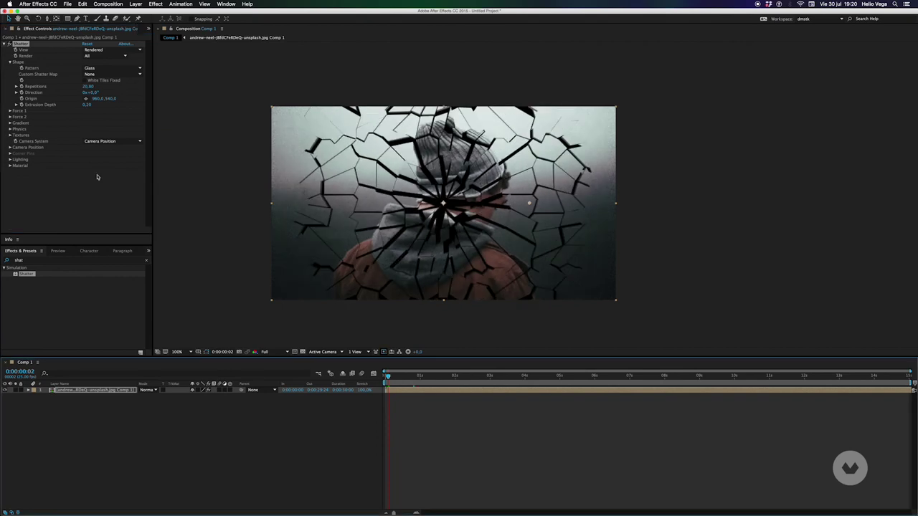
click(10, 111)
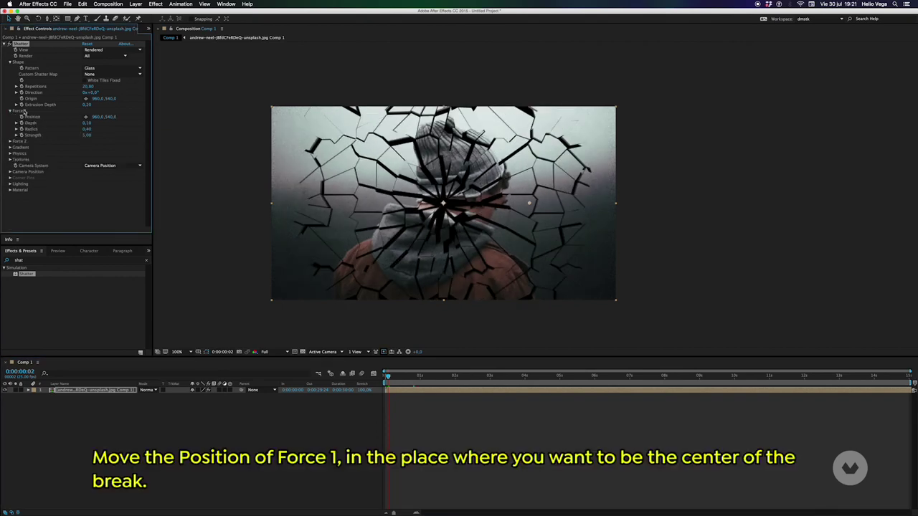
click(86, 117)
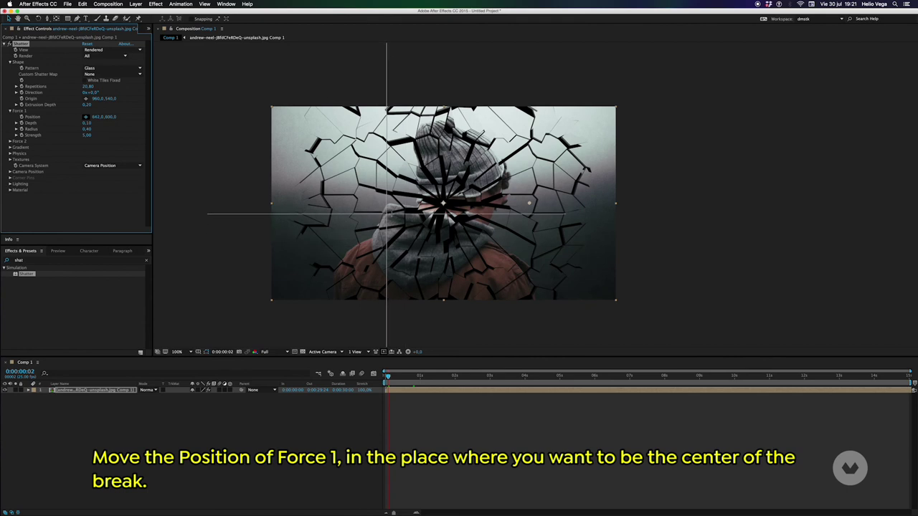
click(487, 208)
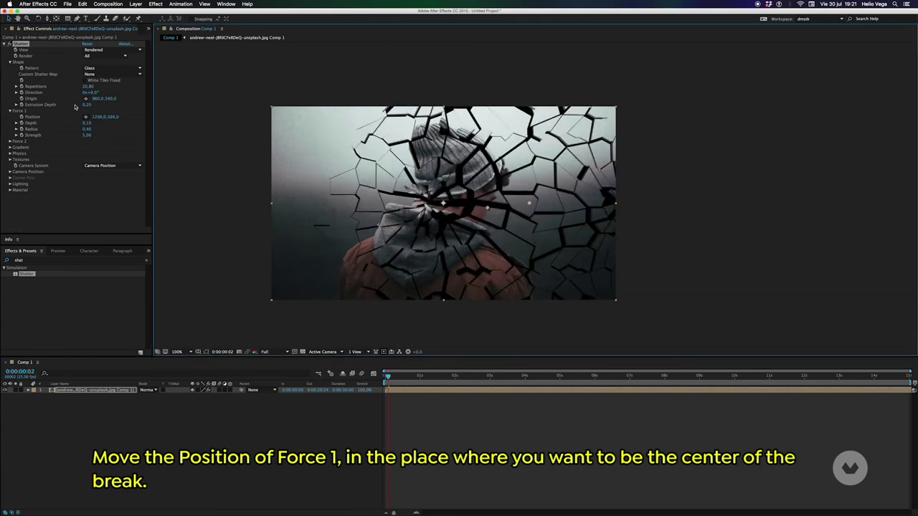
click(86, 99)
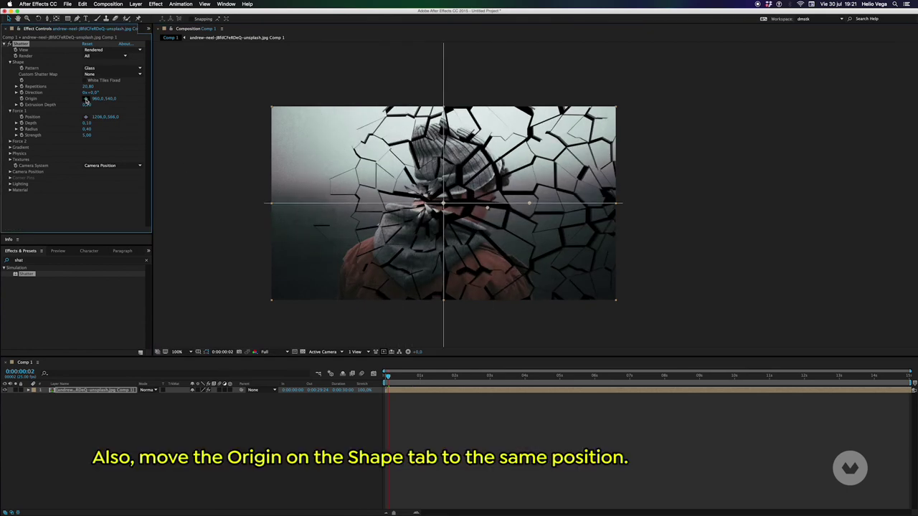
click(489, 204)
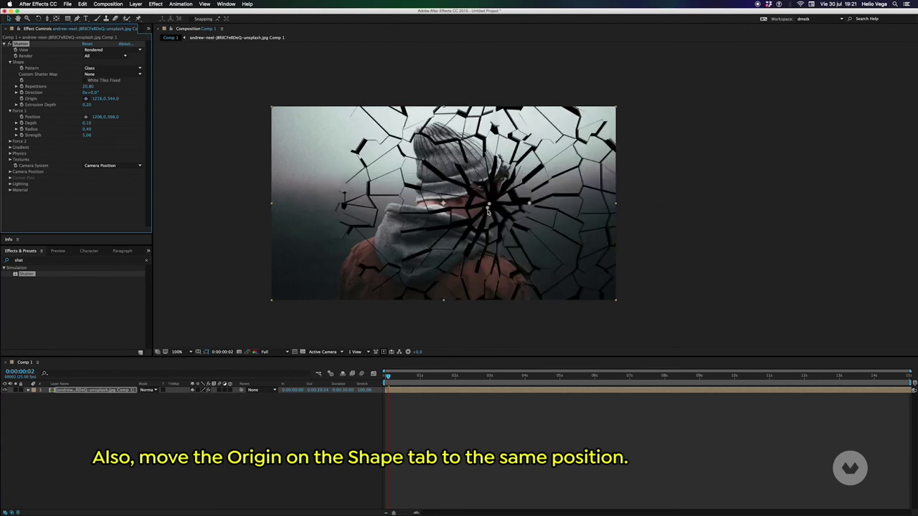
drag(489, 208, 488, 204)
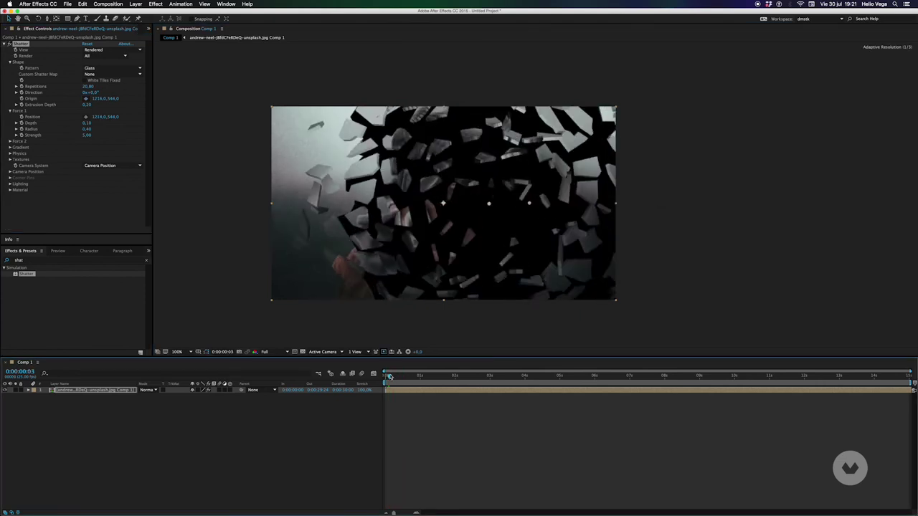
drag(387, 375, 391, 376)
- Keyframe Radius from 0 to 0.34 by one second and set Extrusion Depth to 0
click(86, 130)
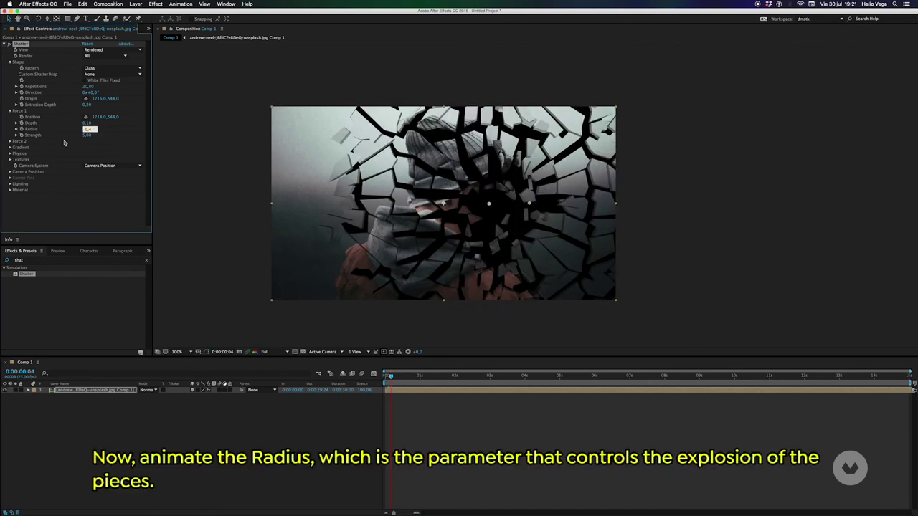
text(0)
key(Return)
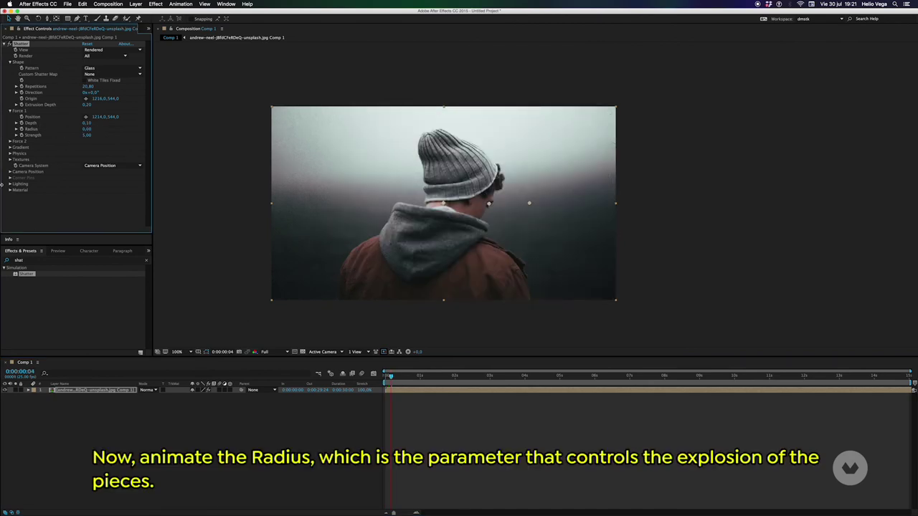
click(22, 129)
key(u)
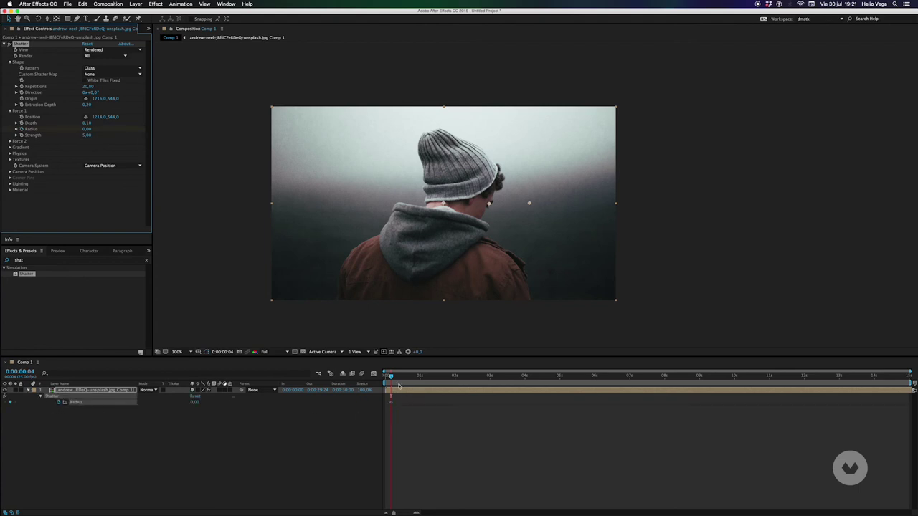
drag(392, 377, 419, 377)
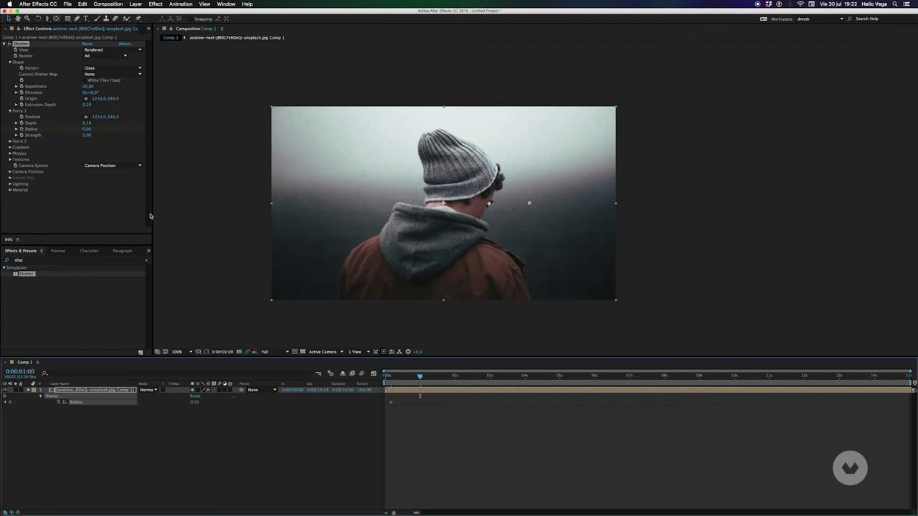
drag(84, 129, 104, 128)
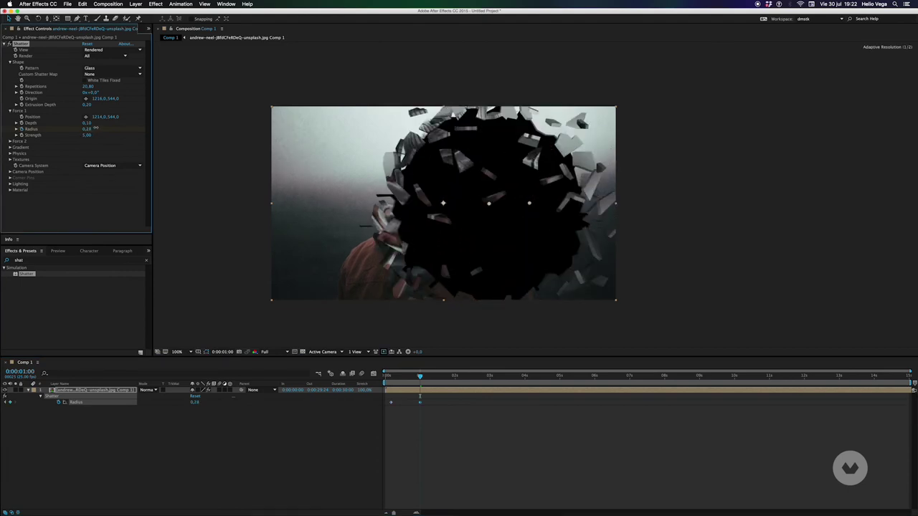
key(space)
click(86, 105)
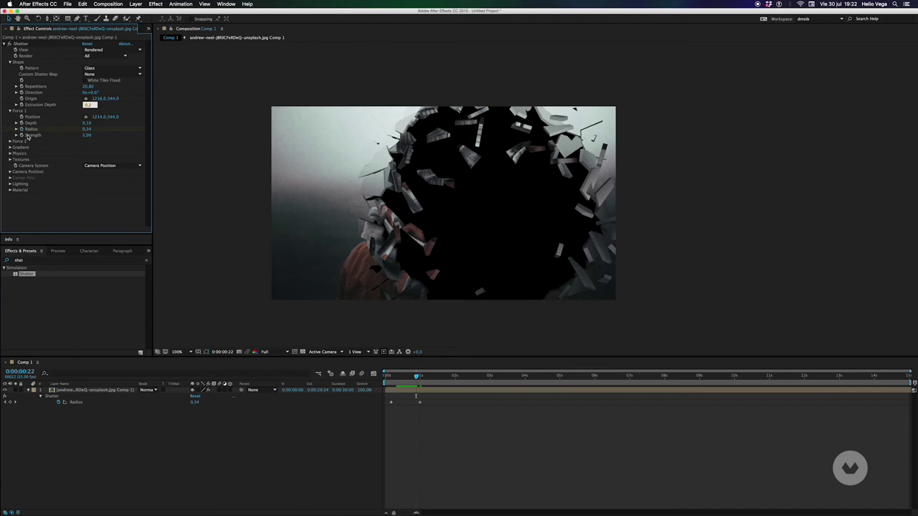
key(Return)
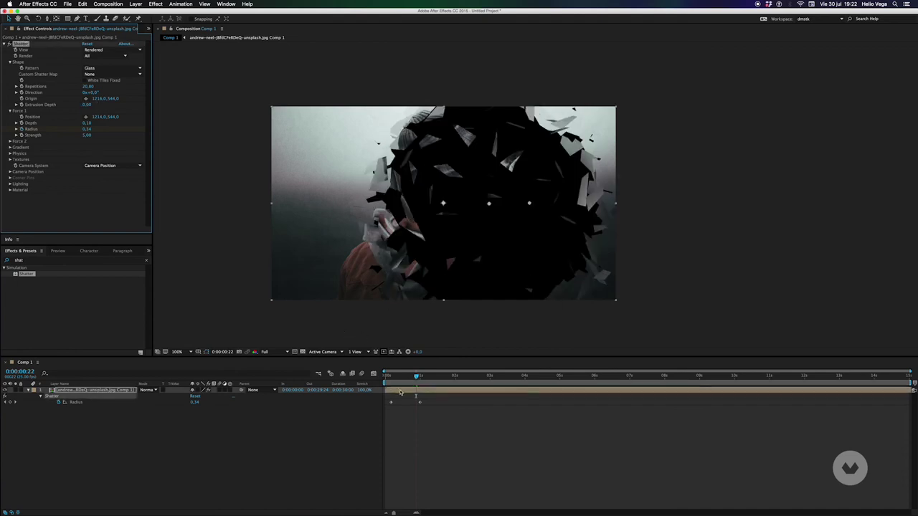
- Set Physics Gravity Direction to 0 and raise Gravity so the shards fly upward
click(10, 153)
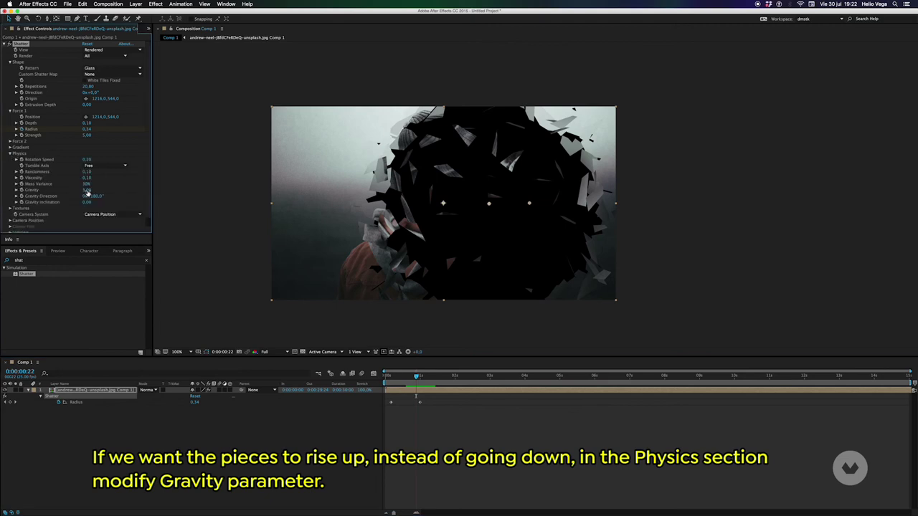
drag(88, 193, 64, 190)
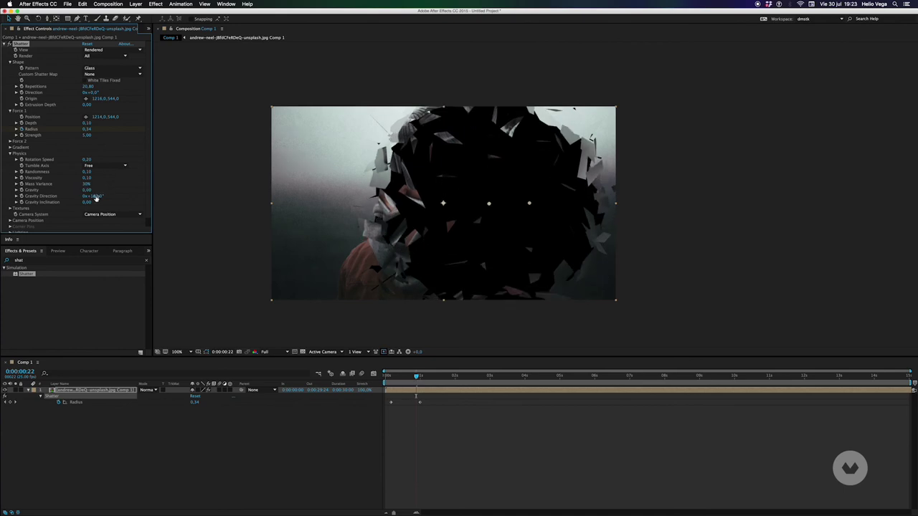
click(94, 196)
text(0)
key(Return)
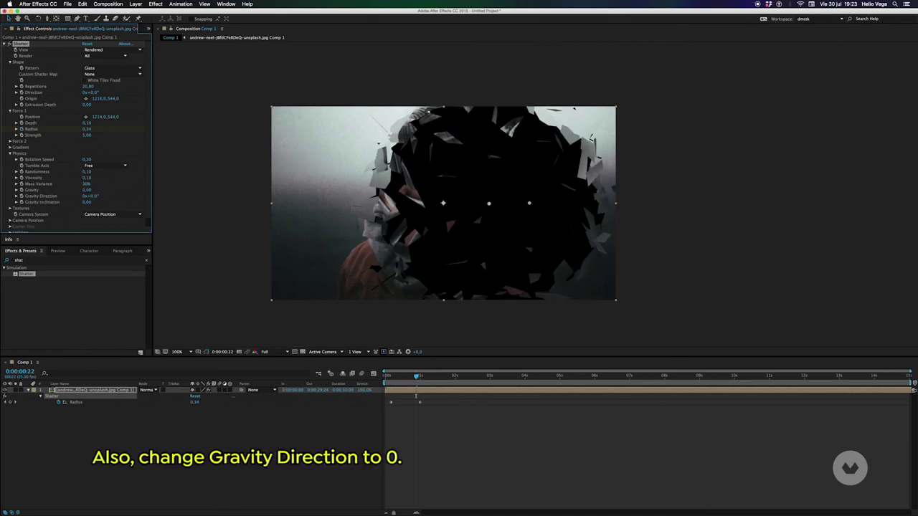
drag(393, 381, 416, 378)
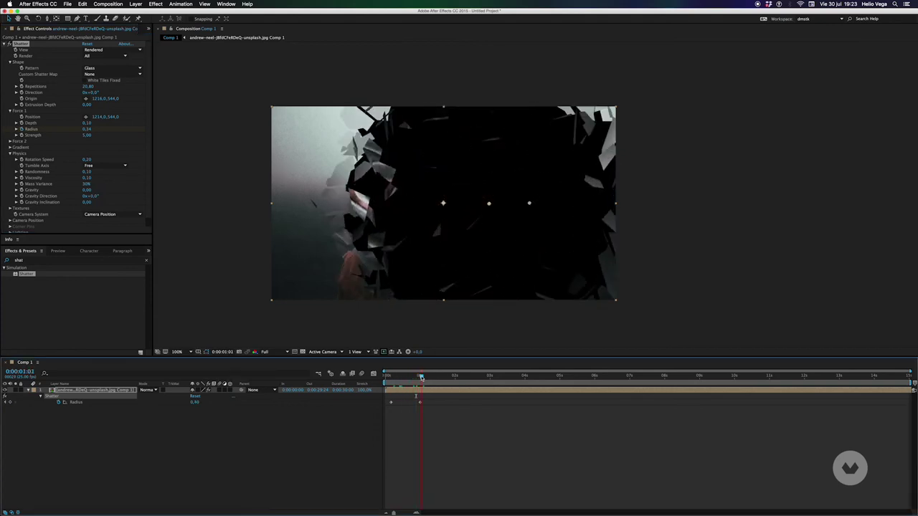
drag(86, 192, 162, 181)
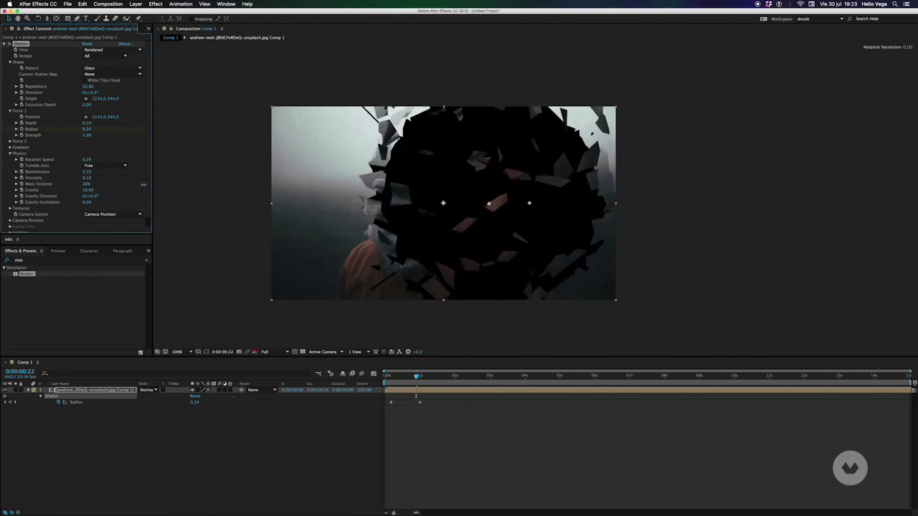
drag(387, 375, 416, 376)
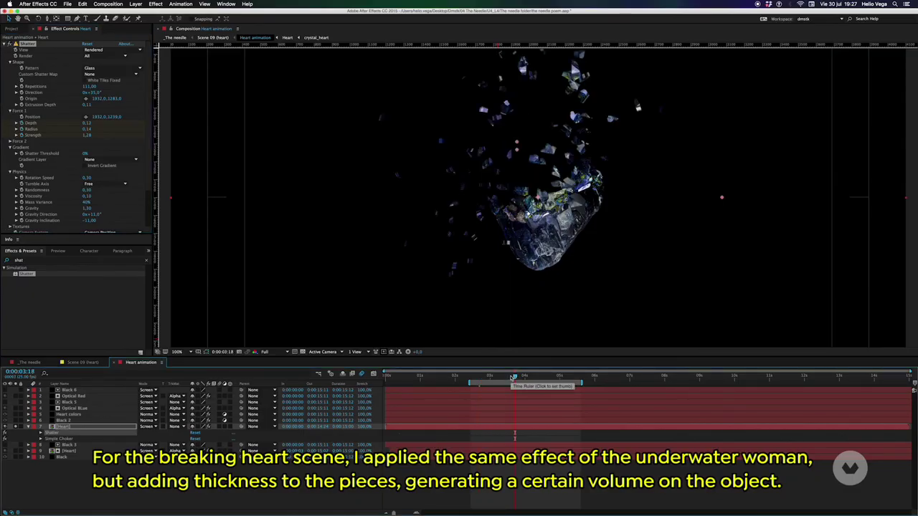
- At 0:00:03:10, adjust the heart's Shatter Extrusion Depth from 1 down to about 0.1
click(505, 376)
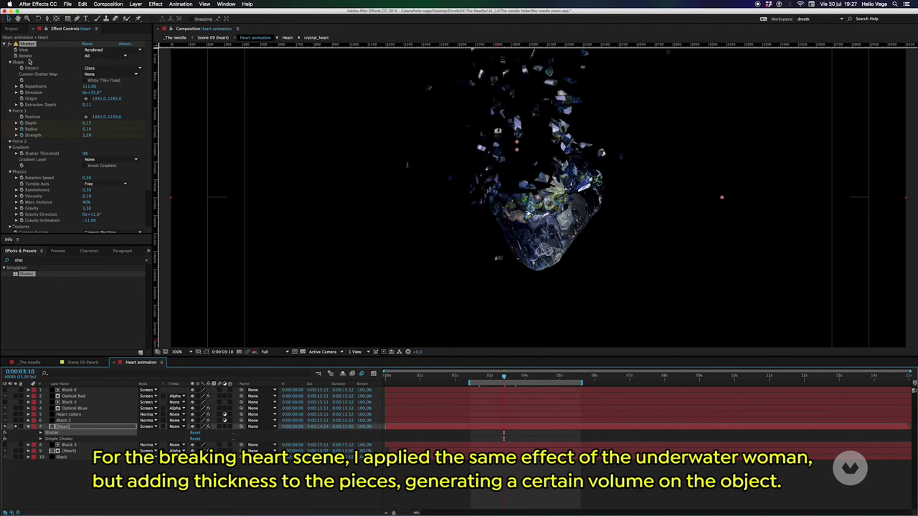
click(86, 105)
text(1)
key(Return)
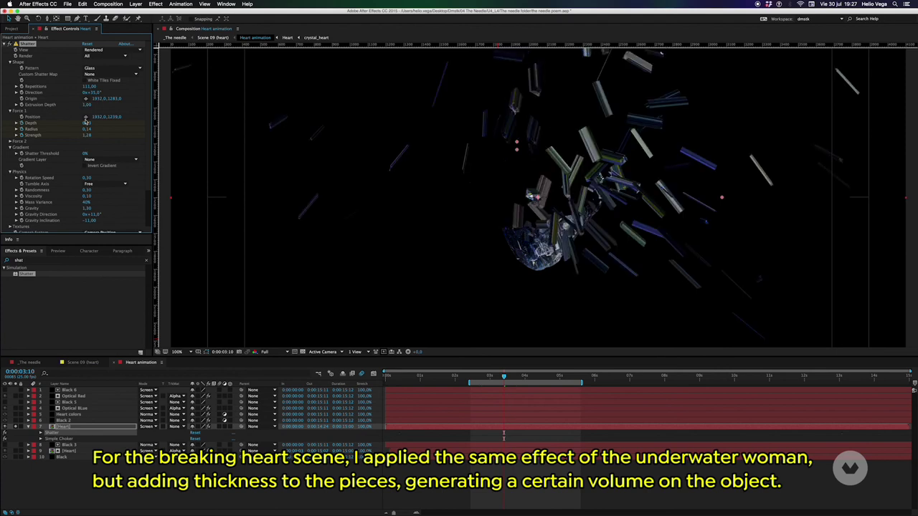
drag(76, 105, 43, 105)
scroll(549, 125, up, 1)
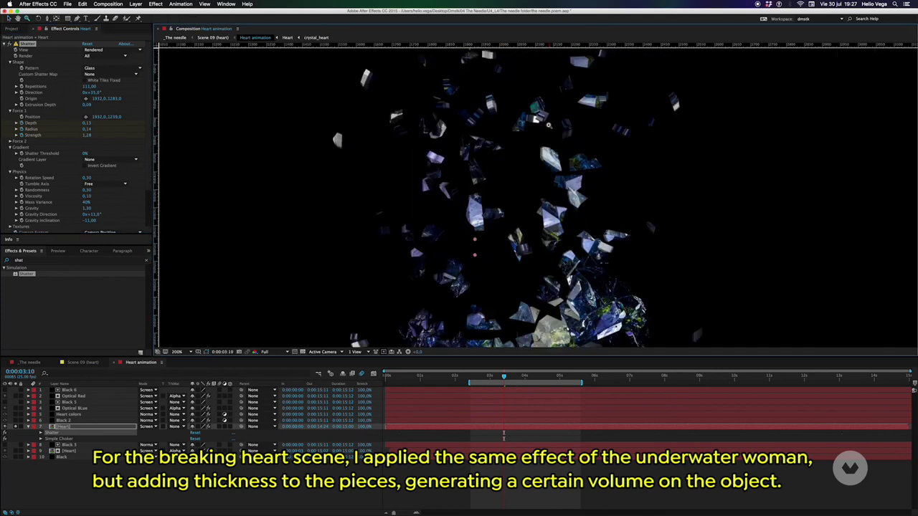
click(88, 105)
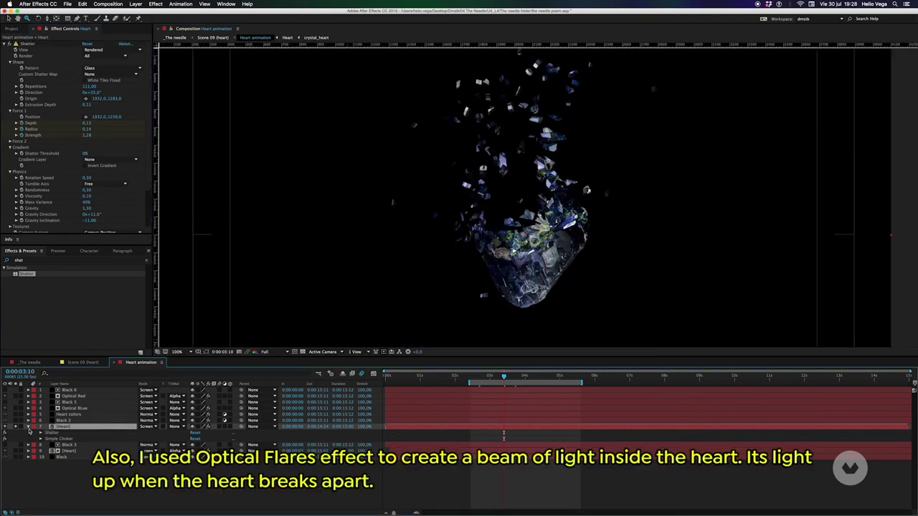
- Collapse the Heart layer and inspect the Optical Blue layer's Optical Flares settings
click(29, 427)
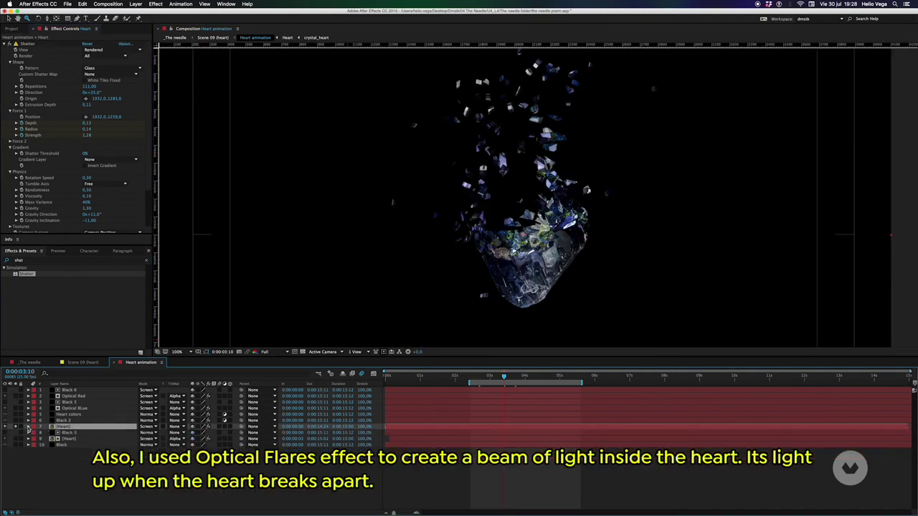
click(73, 408)
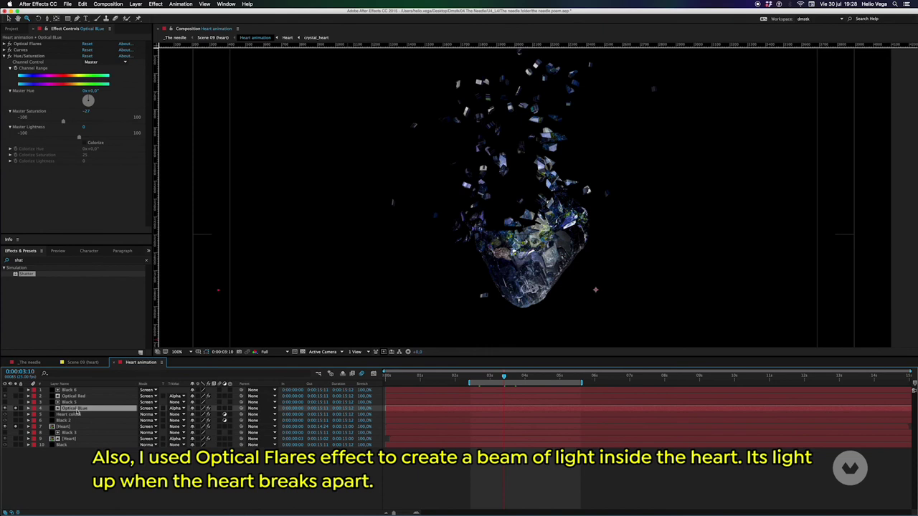
click(4, 44)
mouse_move(503, 376)
mouse_down()
mouse_move(477, 376)
mouse_move(632, 376)
mouse_up()
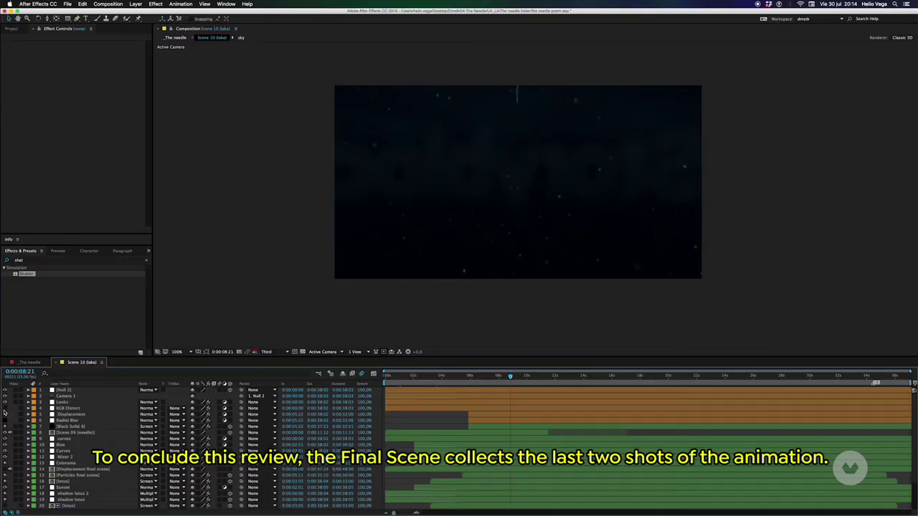
- Scrub through the lake scene's flare and lotus frames, then reveal the Displacement keyframes
click(71, 427)
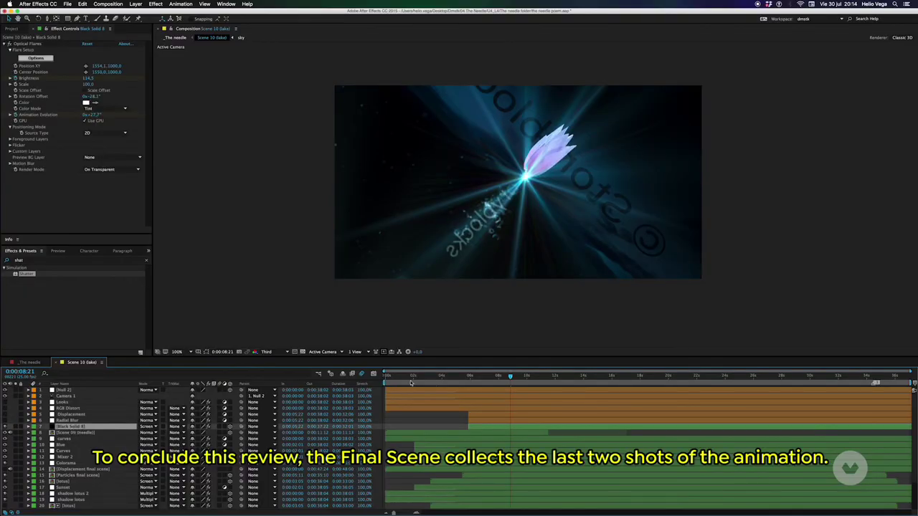
mouse_move(511, 376)
mouse_down()
mouse_move(474, 377)
mouse_move(502, 378)
mouse_up()
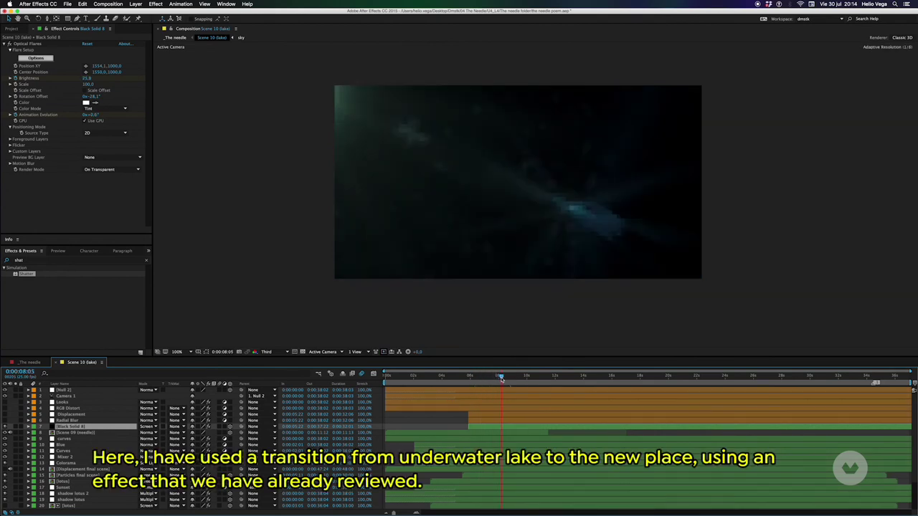
drag(503, 378, 590, 377)
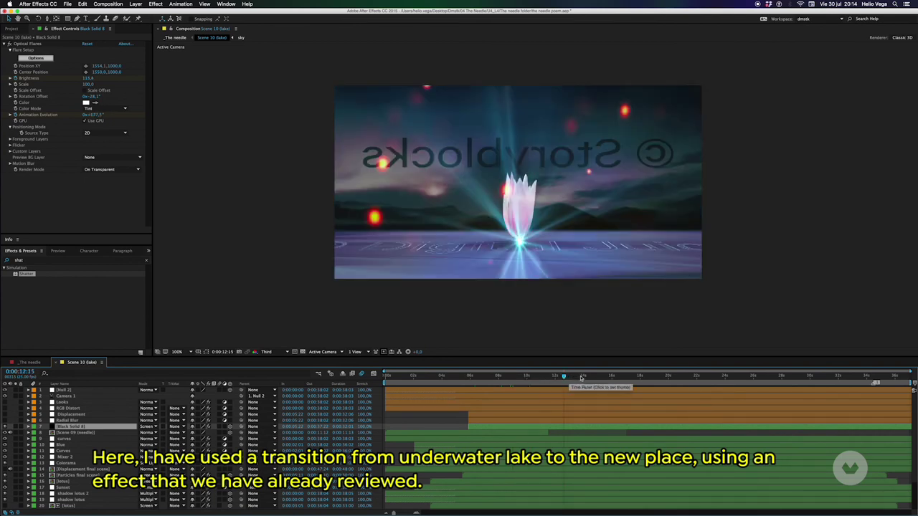
click(611, 378)
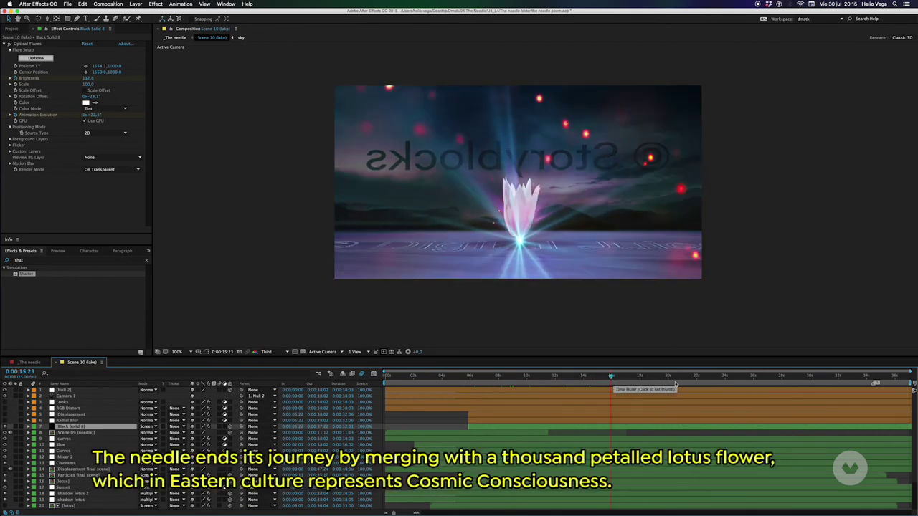
drag(663, 378, 787, 374)
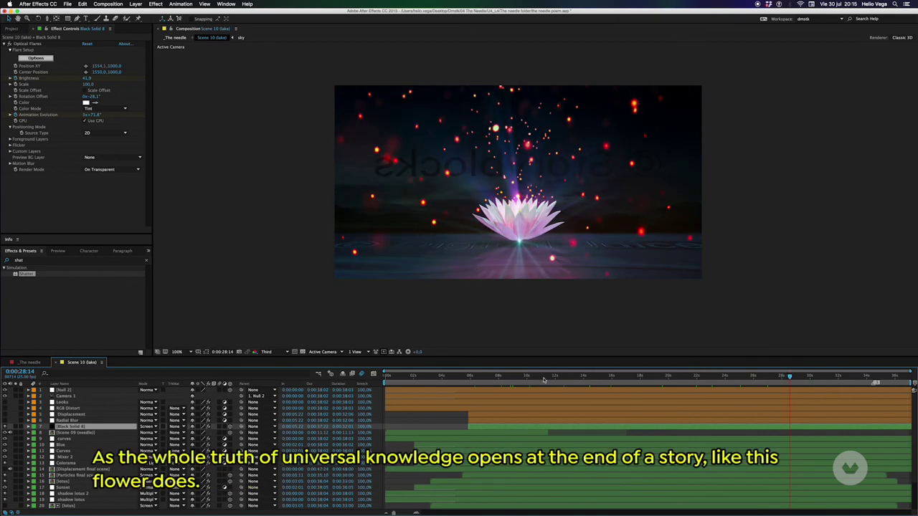
drag(544, 378, 486, 377)
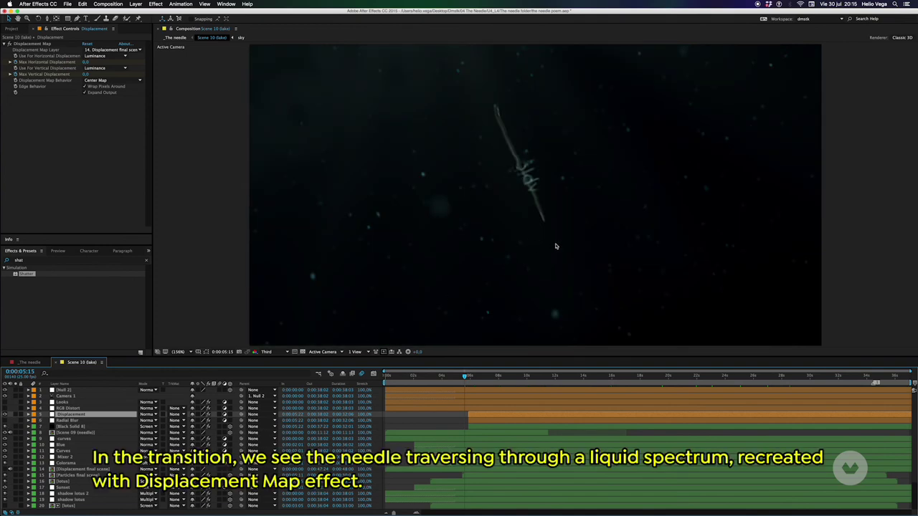
mouse_move(484, 376)
mouse_down()
mouse_move(477, 376)
mouse_move(522, 381)
mouse_up()
key(u)
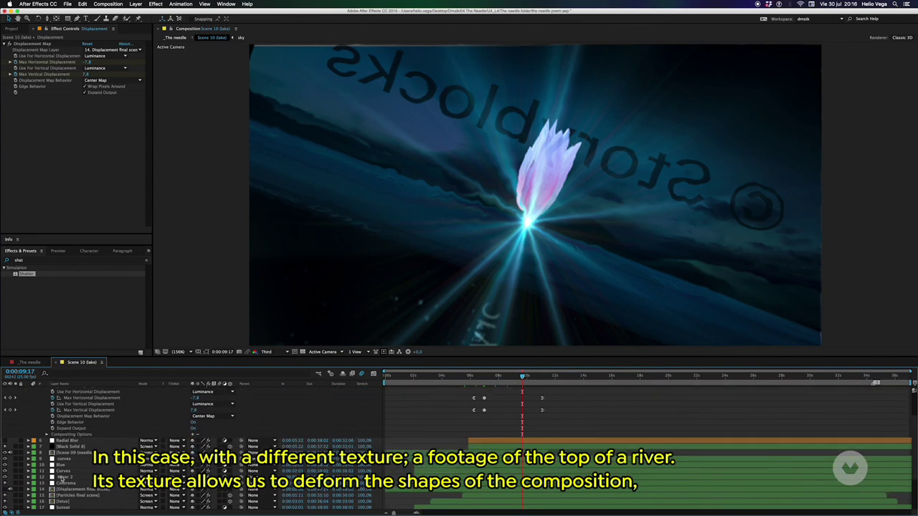
double_click(69, 491)
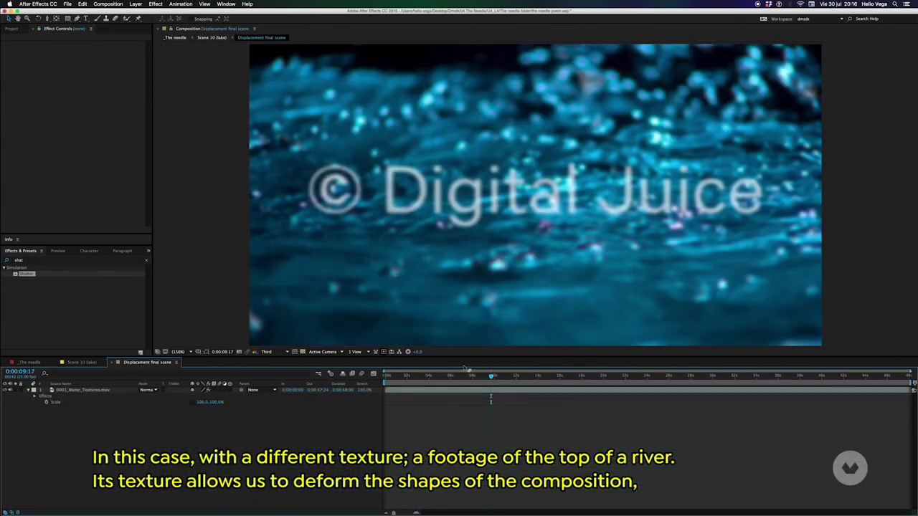
drag(399, 379, 491, 379)
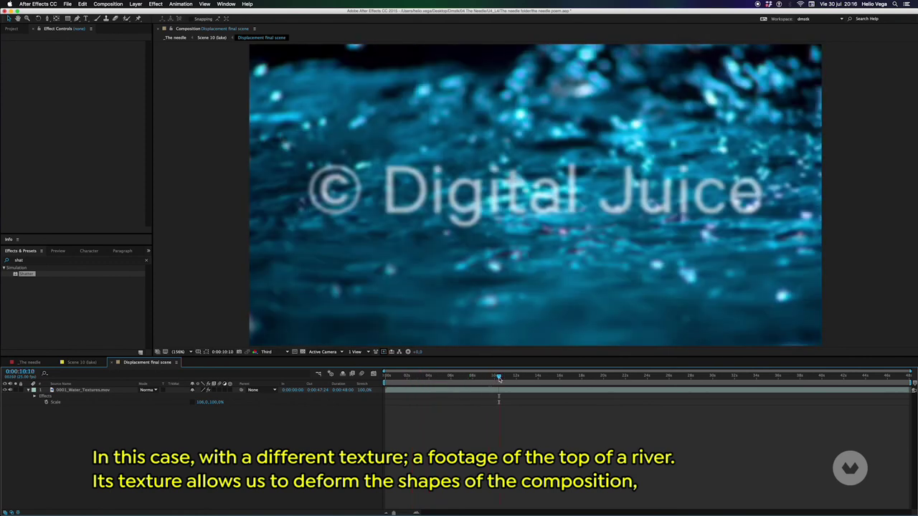
drag(490, 379, 510, 379)
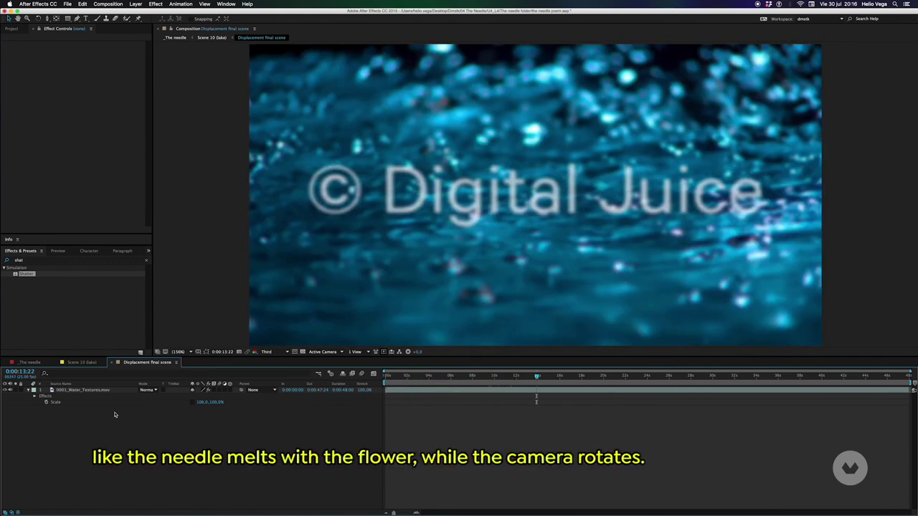
click(80, 389)
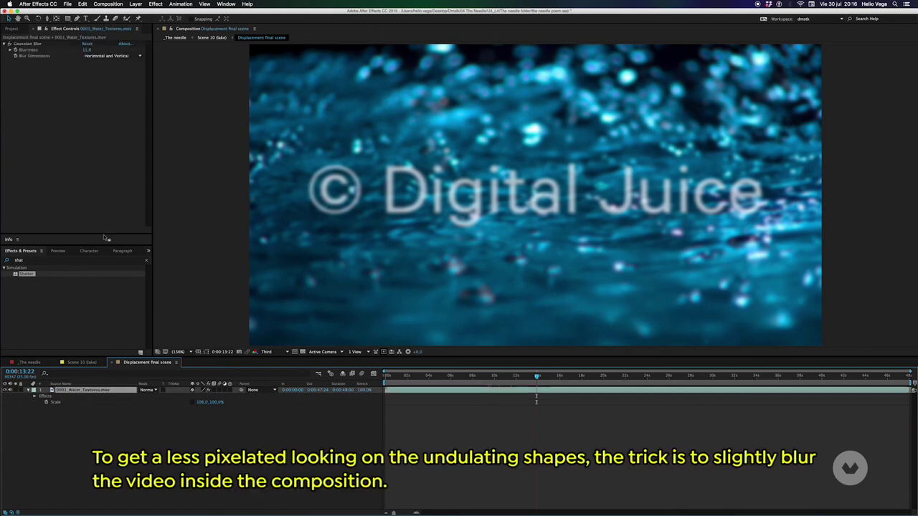
click(10, 44)
click(9, 45)
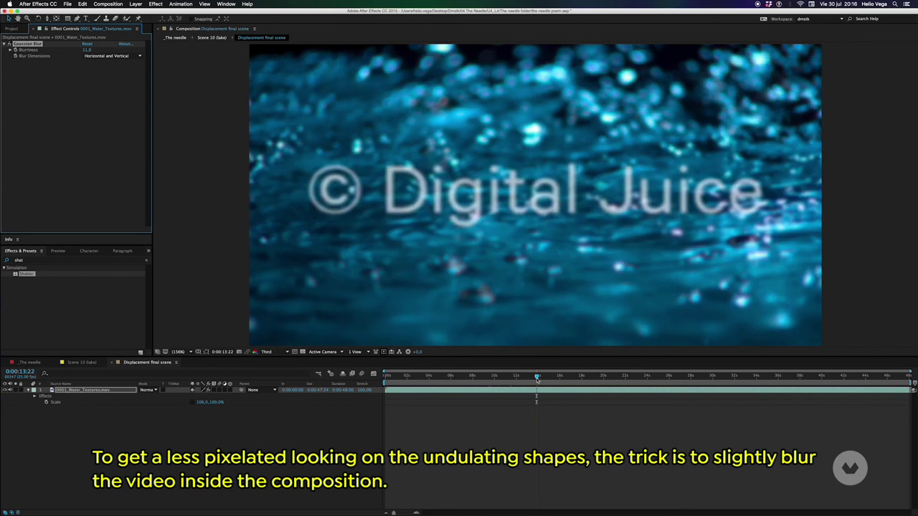
click(588, 375)
click(80, 362)
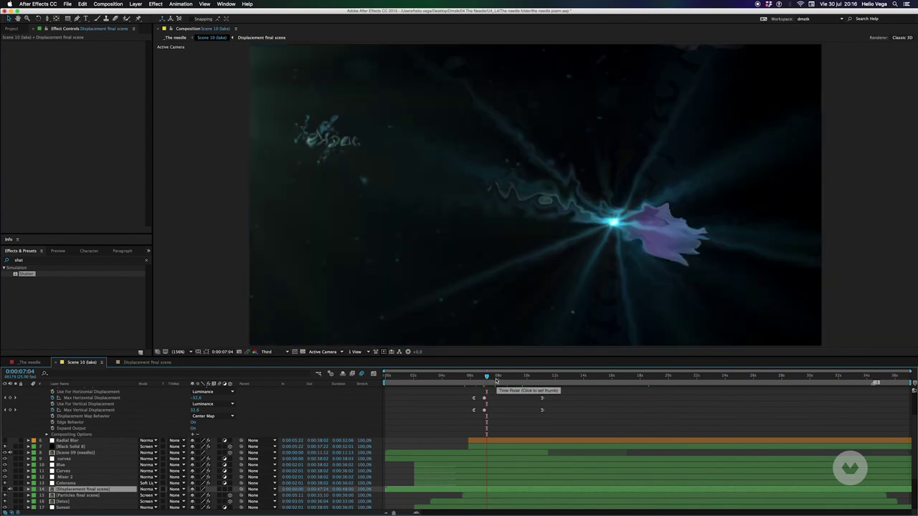
- Enable the Radial Blur layer and review its Amount keyframes during the rotation
click(63, 441)
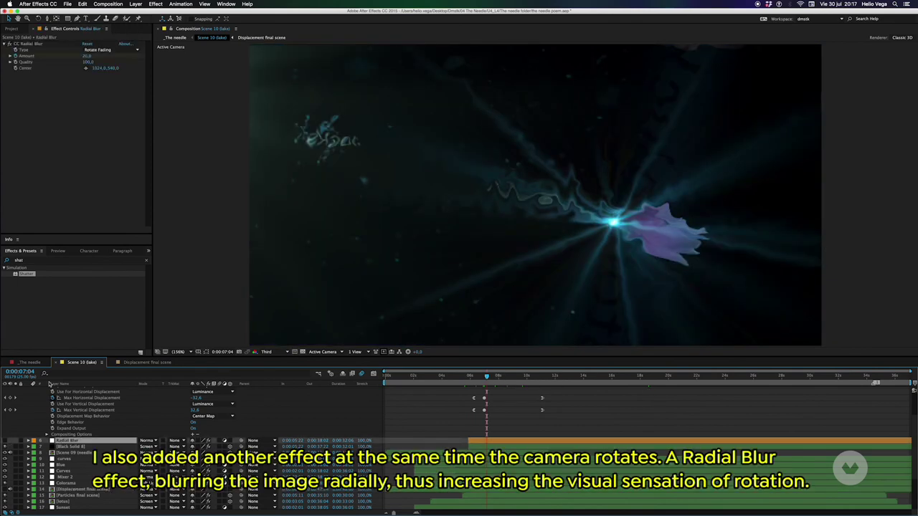
click(7, 440)
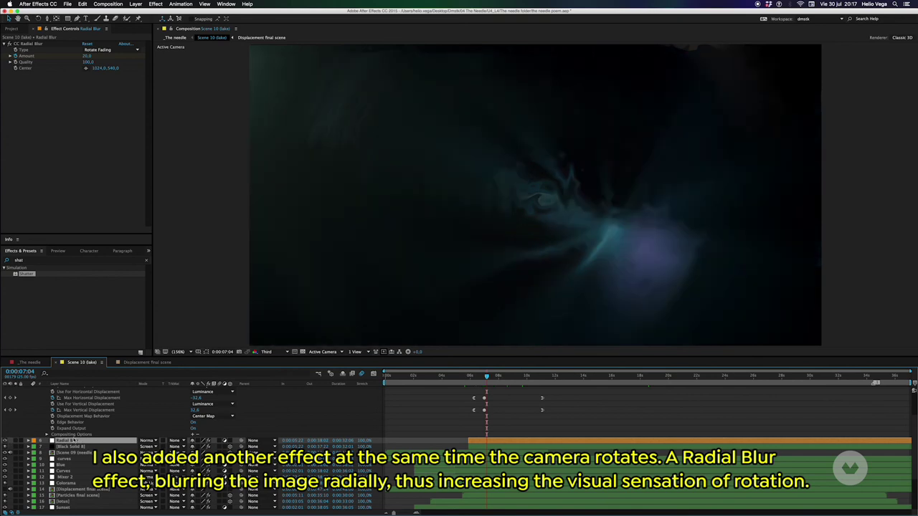
key(u)
drag(486, 376, 514, 382)
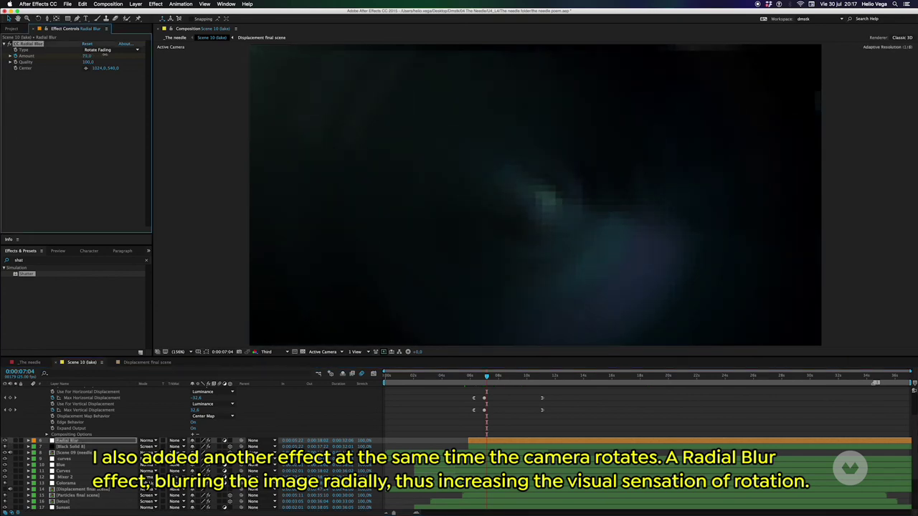
click(521, 380)
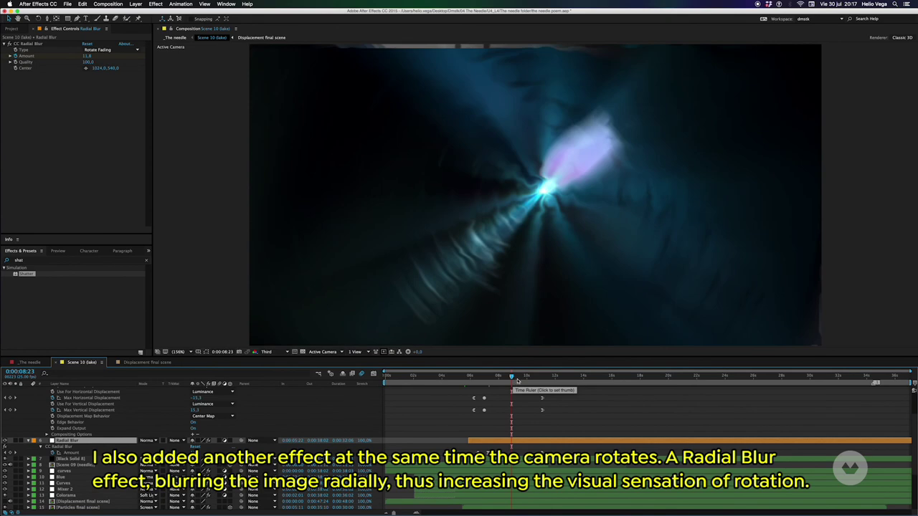
drag(530, 379, 540, 379)
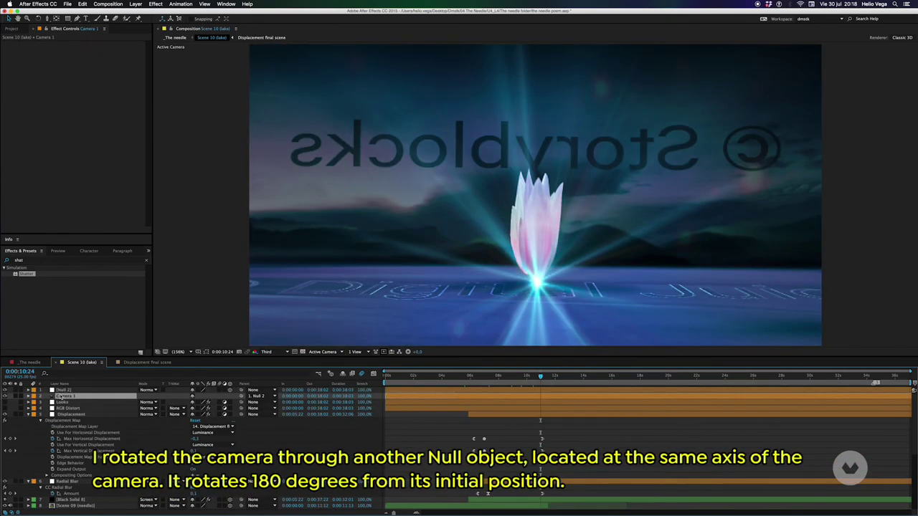
- Show Null 2's rotation keyframes and switch the viewer to 2 Views with Custom View 1
click(63, 389)
key(u)
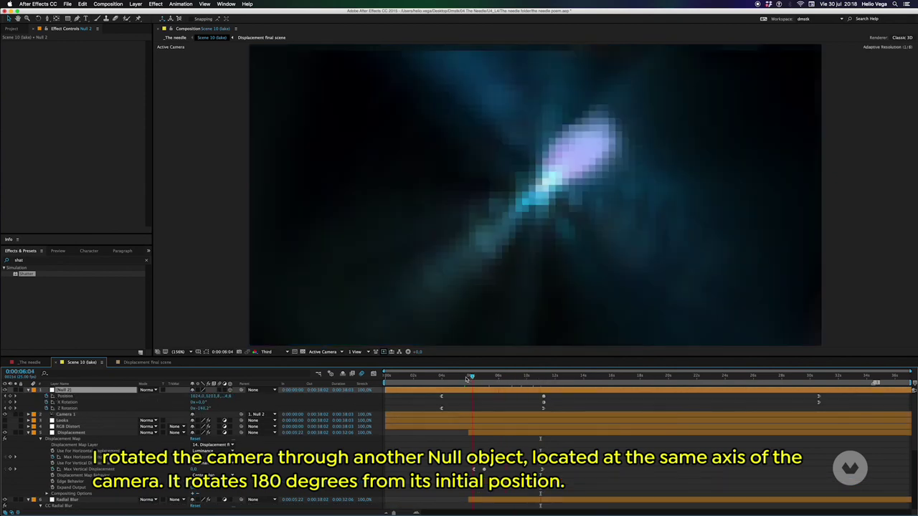
drag(540, 376, 450, 376)
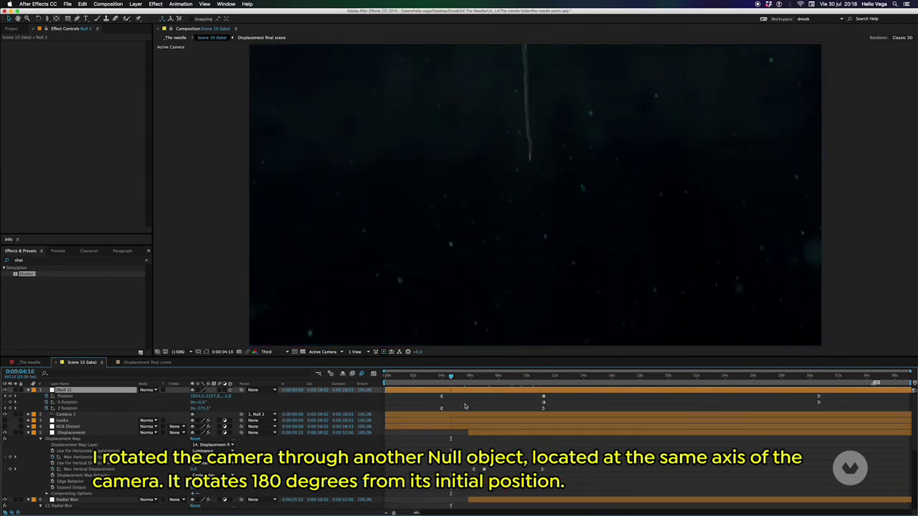
click(465, 377)
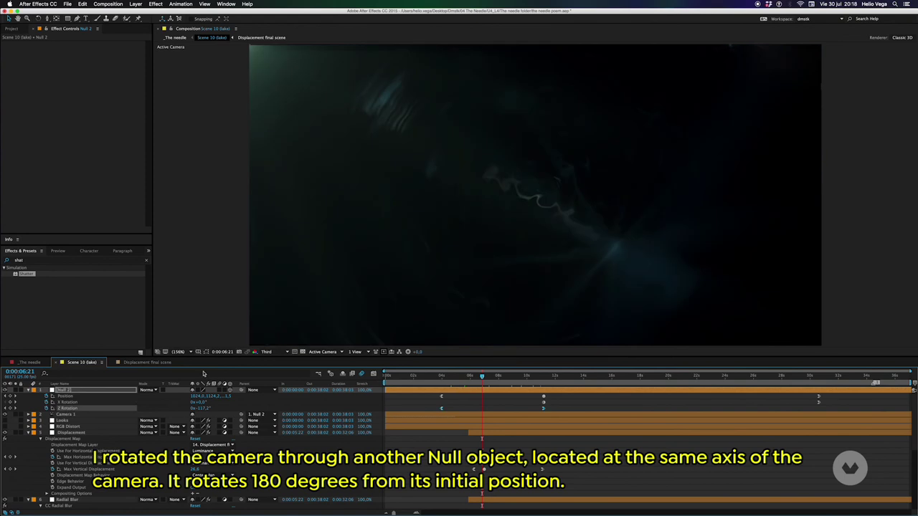
click(355, 351)
click(373, 374)
click(470, 376)
drag(470, 377, 538, 376)
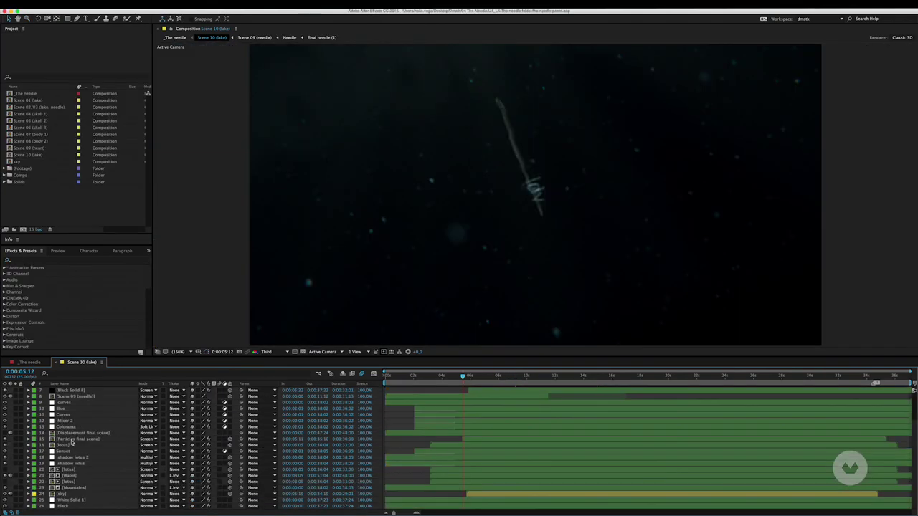
- Select the Particles final scene, lotus, sky and the other background layers together
click(72, 439)
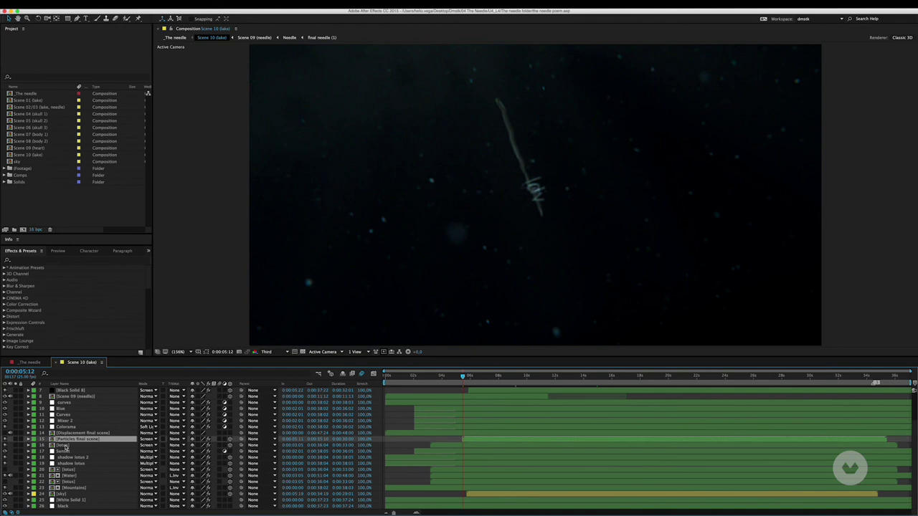
ctrl+click(68, 445)
ctrl+click(68, 469)
ctrl+click(69, 475)
ctrl+click(68, 481)
ctrl+click(68, 487)
ctrl+click(63, 494)
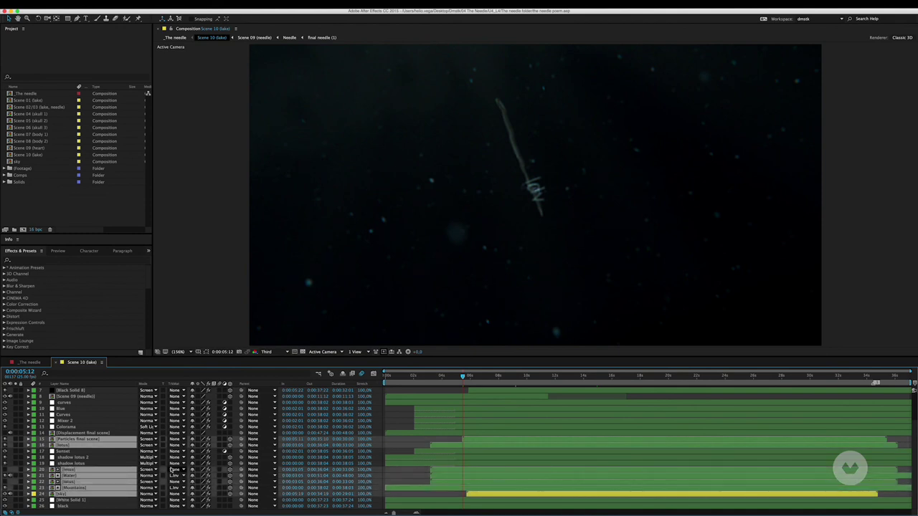
- Show the selected layers' Opacity keyframes and scrub to watch the backgrounds fade in
key(t)
scroll(910, 430, down, 3)
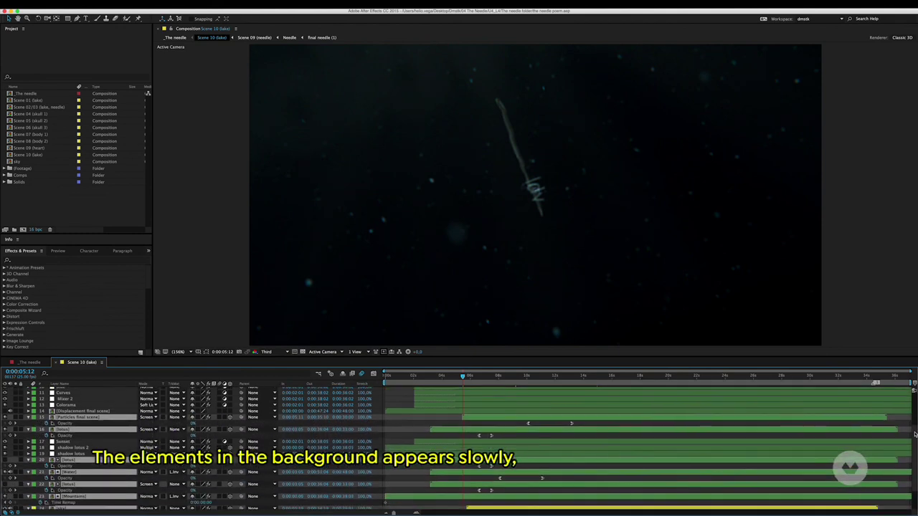
drag(464, 380, 553, 373)
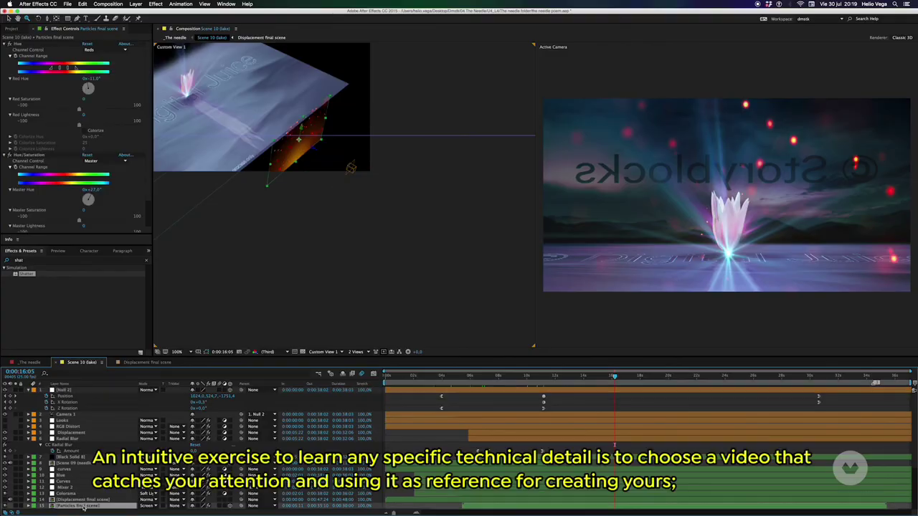
- Open the Particles final scene precomp and scrub back and forth through its falling red particles
double_click(83, 506)
drag(571, 375, 445, 377)
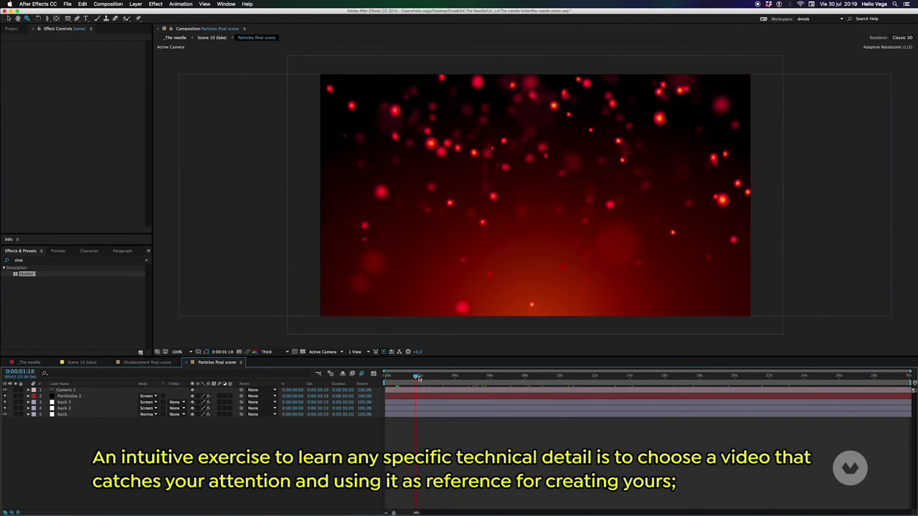
drag(445, 377, 757, 380)
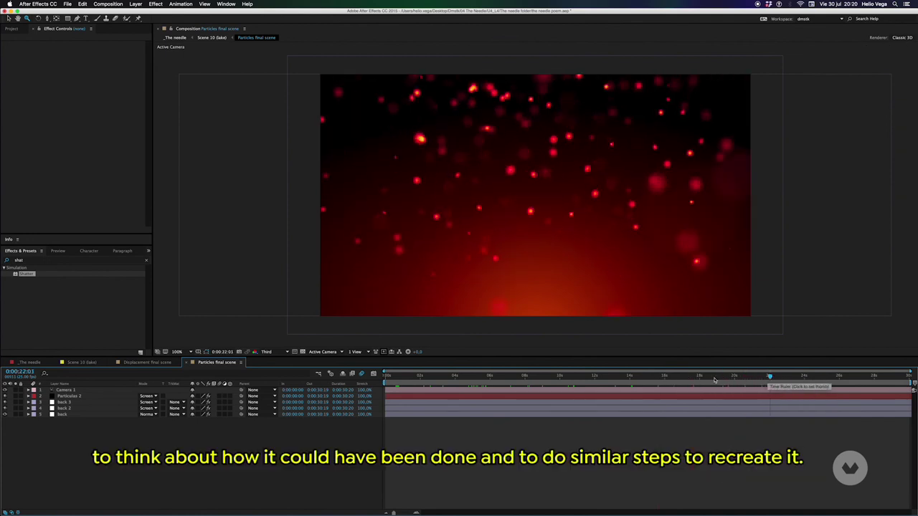
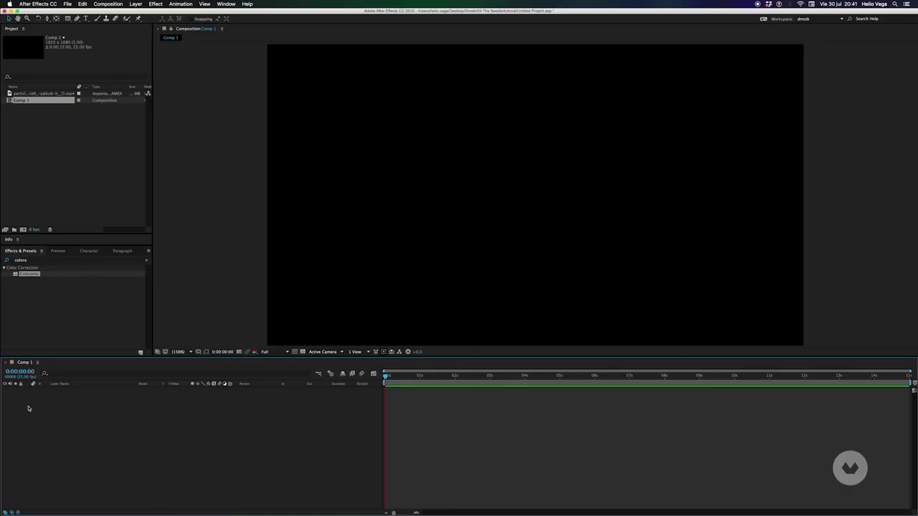
- Add a new black solid and apply Trapcode Particular to it
right_click(28, 409)
mouse_move(36, 413)
click(136, 432)
click(553, 457)
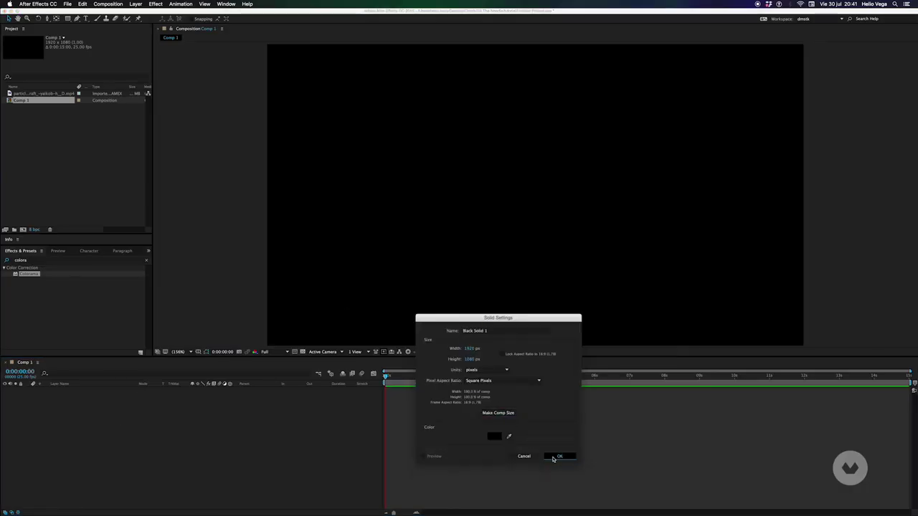
click(42, 261)
text(partic)
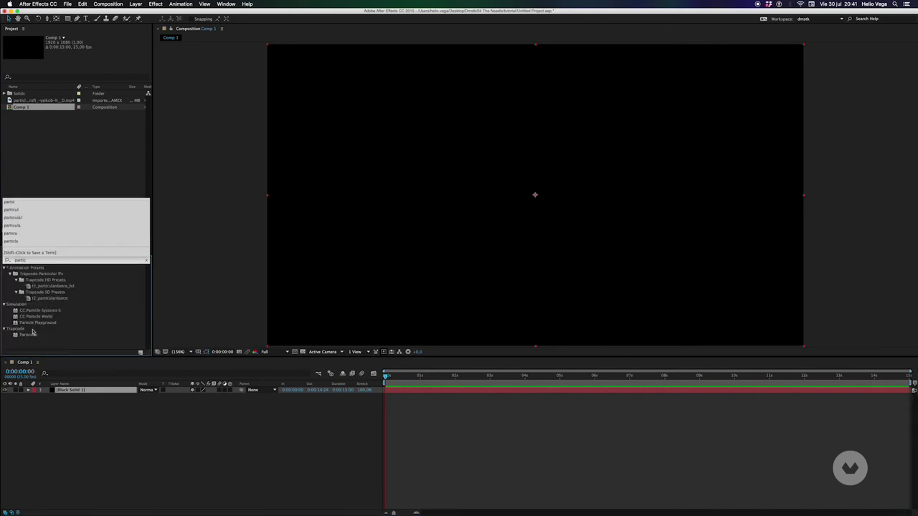
double_click(33, 335)
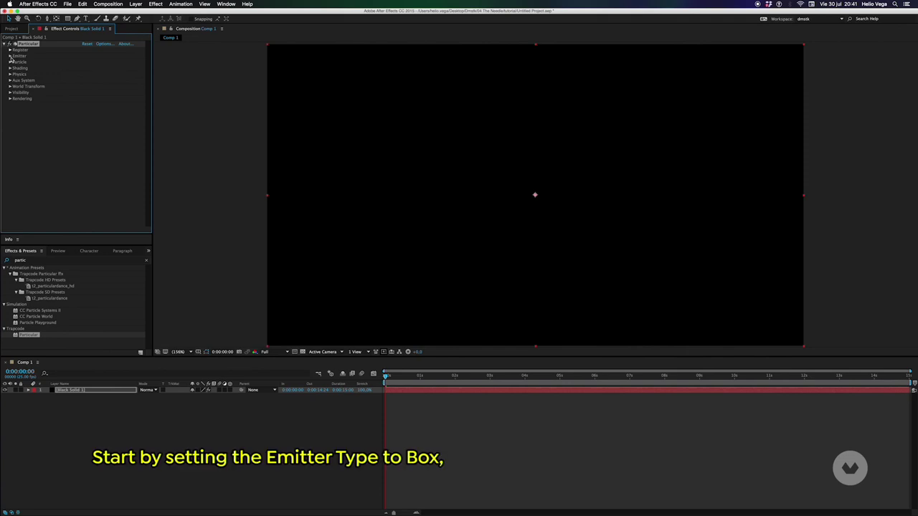
- Switch Particular's Emitter Type to Box and preview the particles
click(10, 56)
click(100, 68)
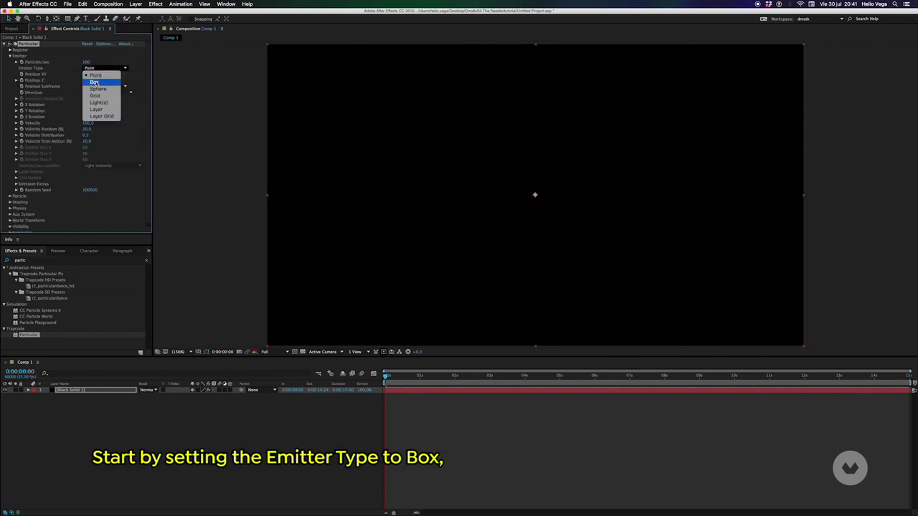
click(95, 84)
click(386, 380)
key(space)
- Set Emitter Size X to 2100, Y to 1500 and Z to 3000
click(86, 147)
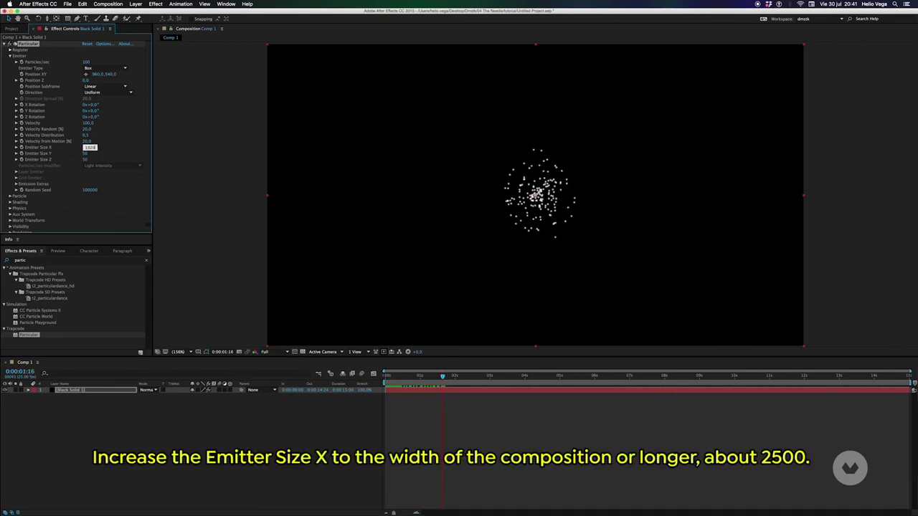
key(Return)
click(444, 380)
key(space)
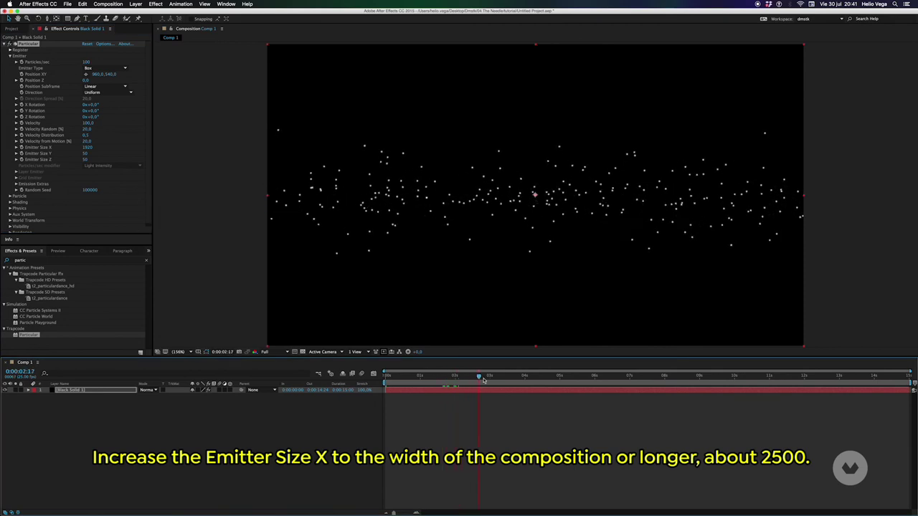
click(85, 147)
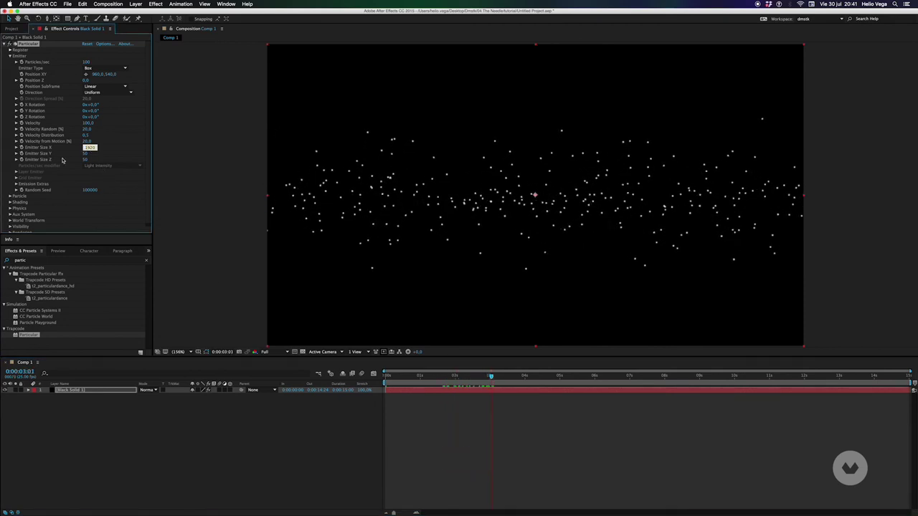
text(2500)
text(2100)
key(Return)
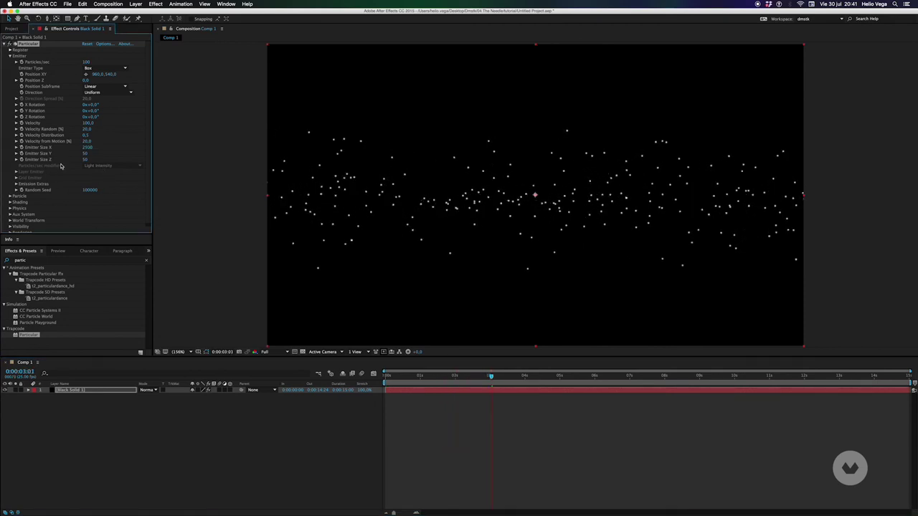
key(Tab)
key(Return)
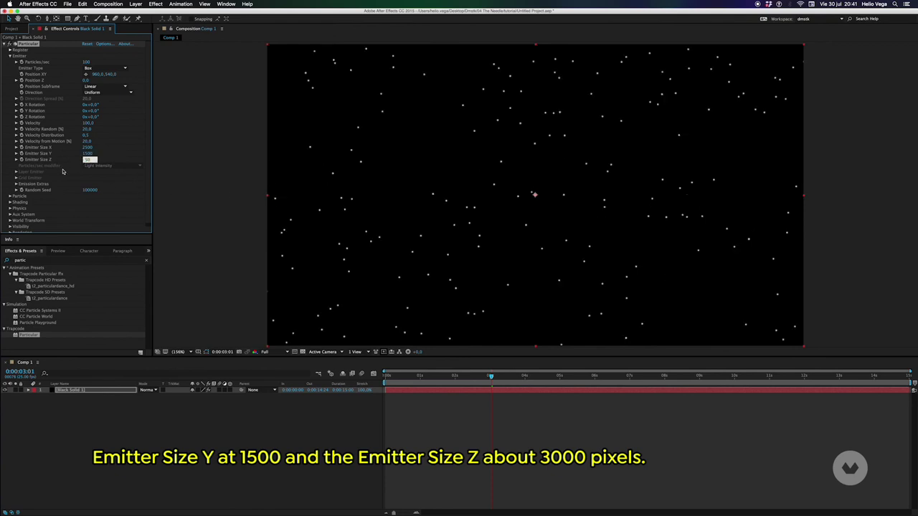
text(300)
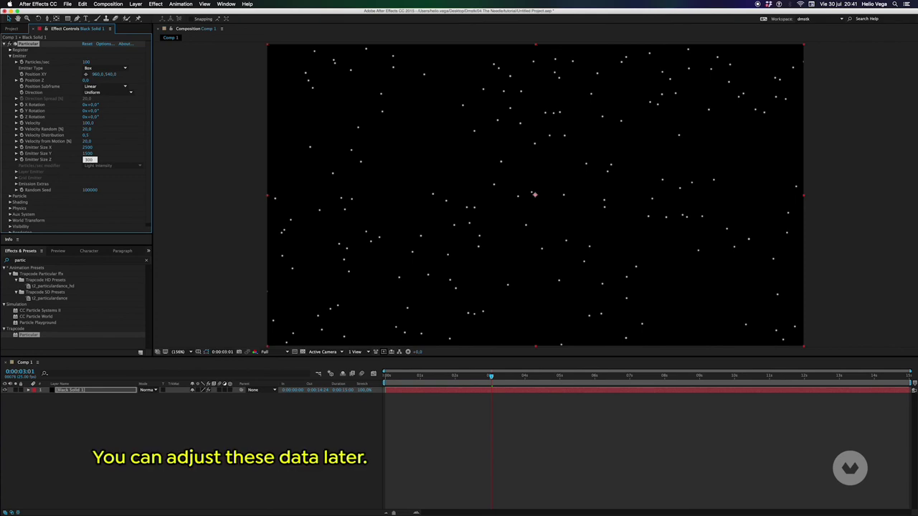
key(Return)
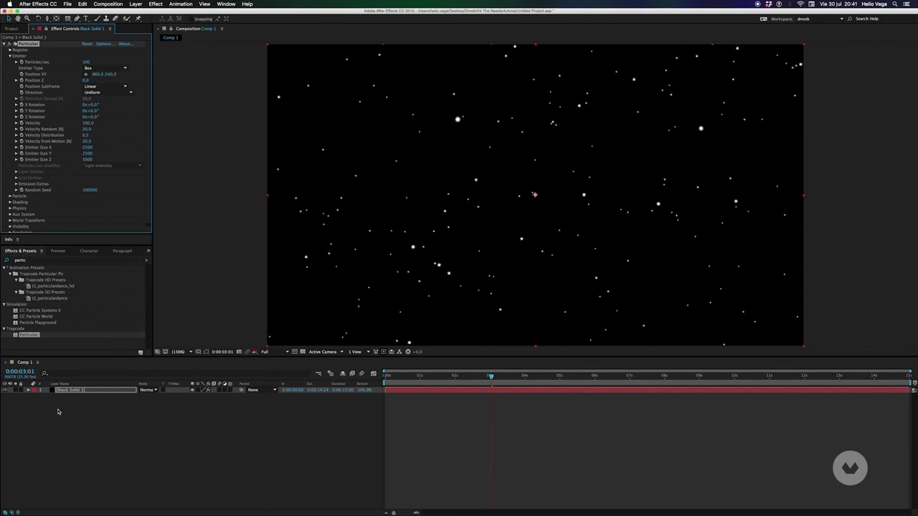
- Add Camera 1 with Depth of Field on and Blur Level 900%
right_click(63, 405)
mouse_move(100, 409)
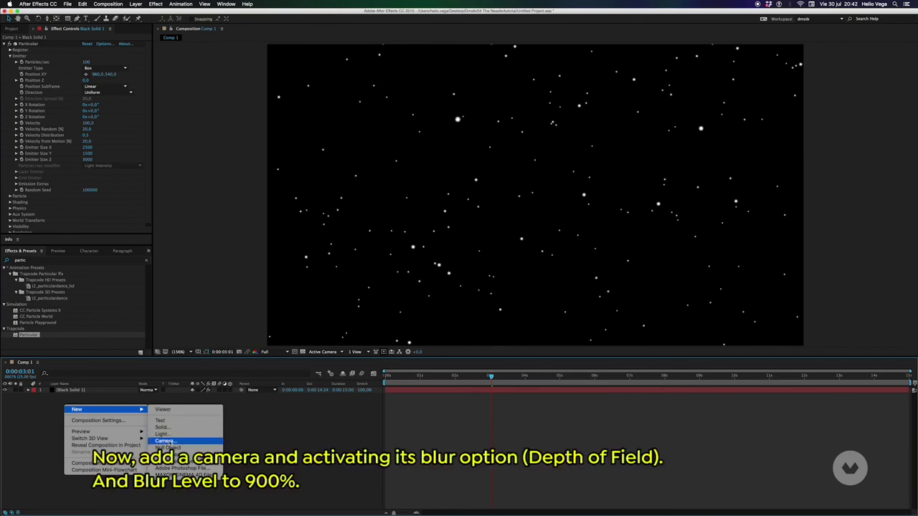
click(164, 441)
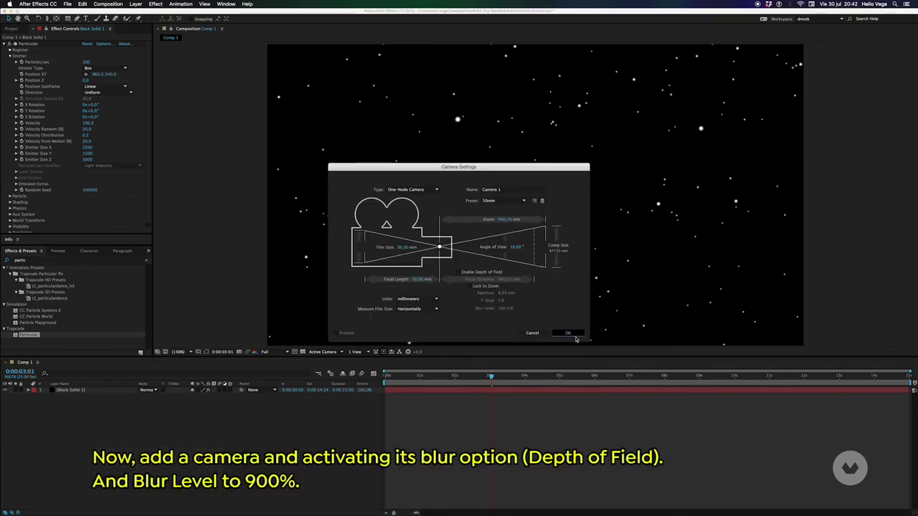
click(568, 334)
click(27, 391)
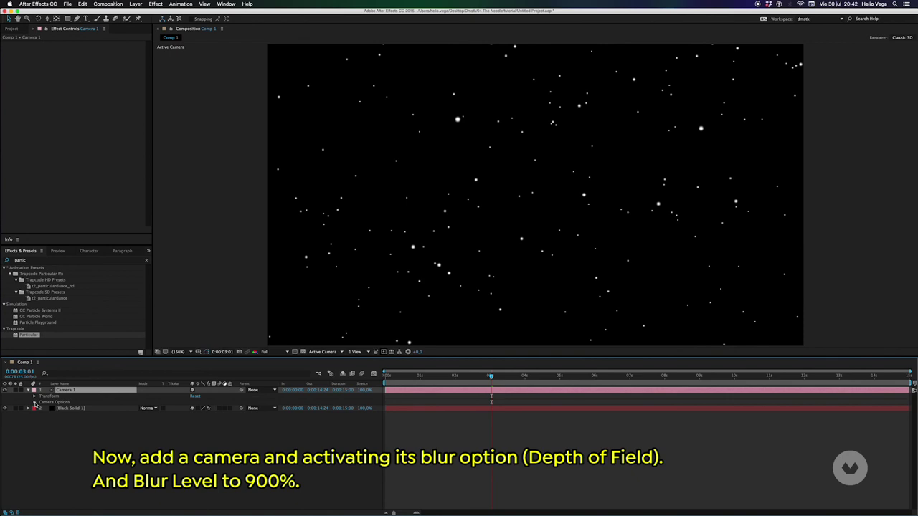
click(34, 402)
click(192, 414)
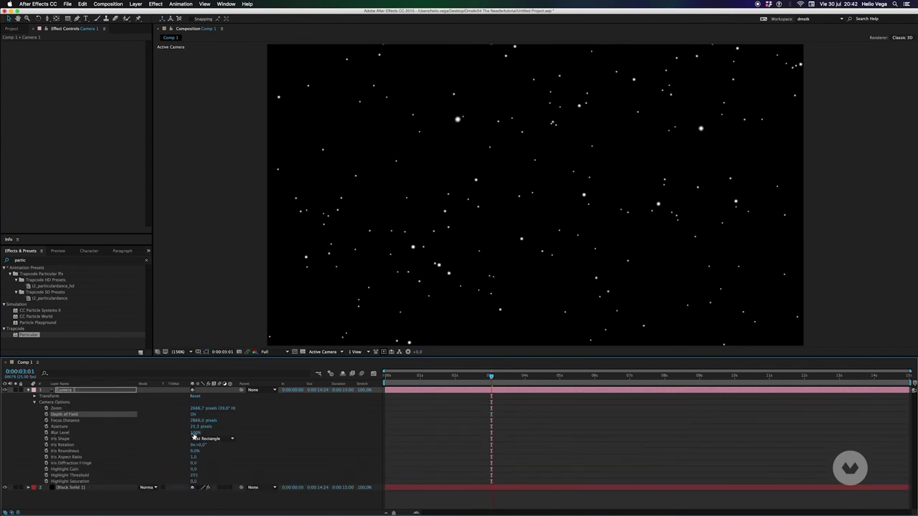
key(Return)
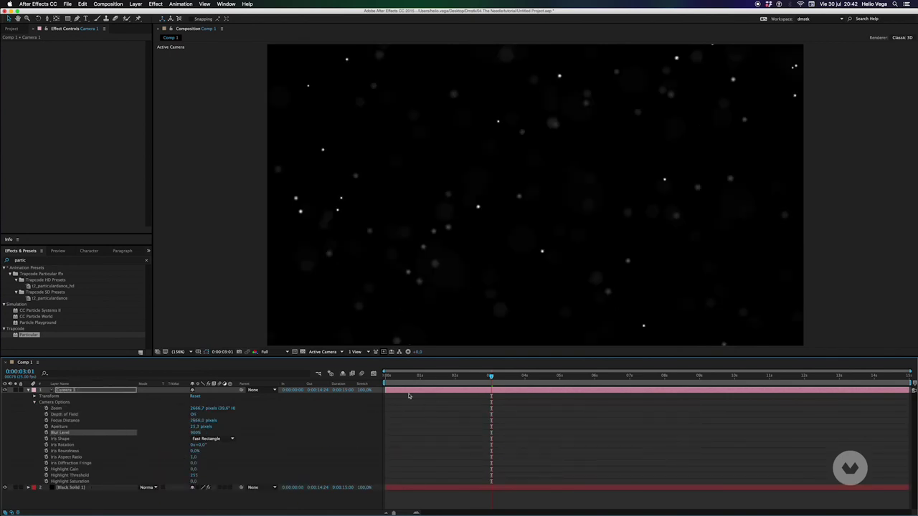
- Lower Particular's Particles/sec to 50
drag(485, 376, 463, 377)
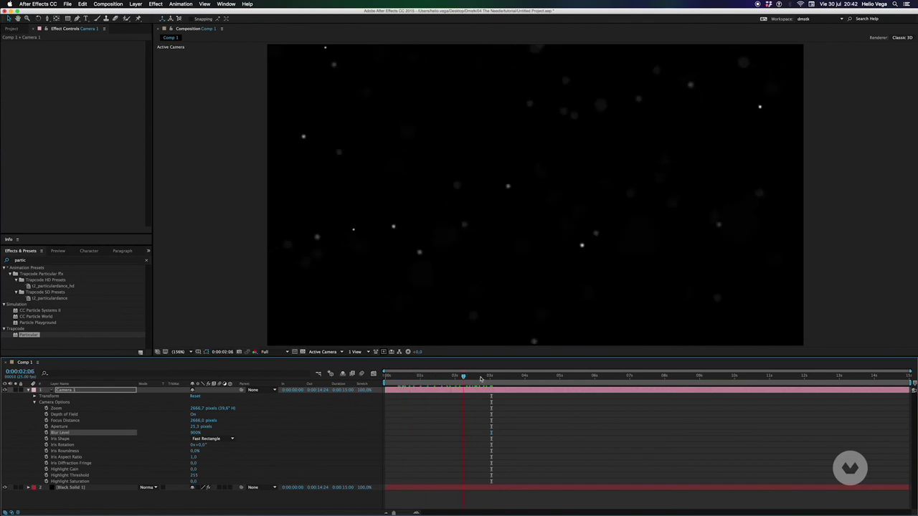
click(70, 487)
click(86, 63)
text(50)
key(Return)
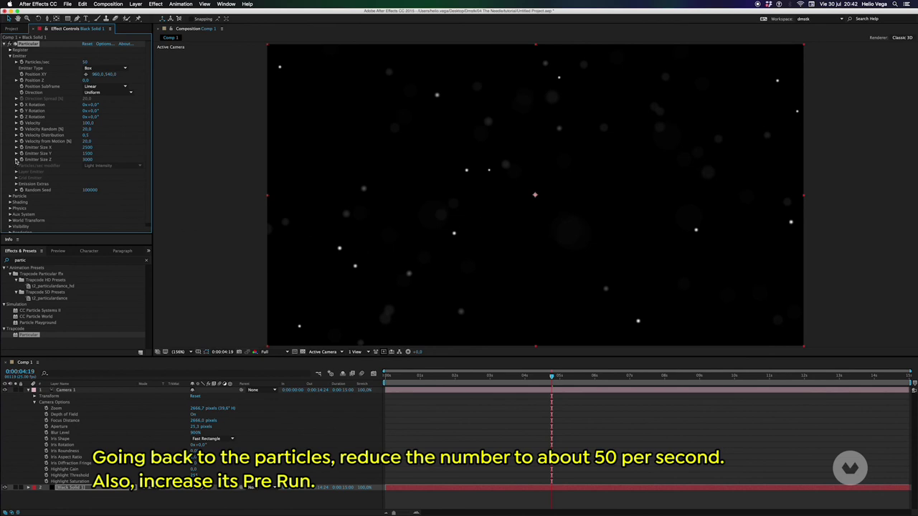
- Set Emission Extras Pre Run to 53 so particles fill the frame at 0:00:00:00
click(16, 184)
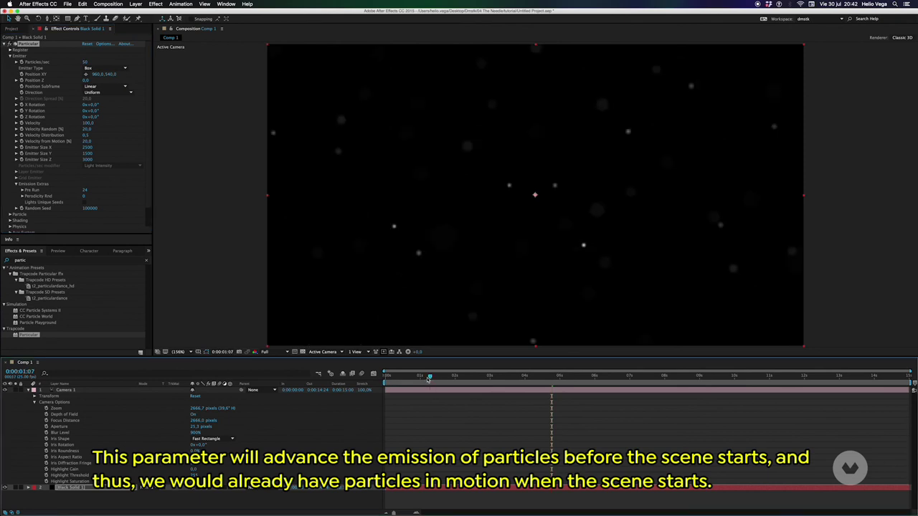
key(Home)
drag(84, 190, 92, 191)
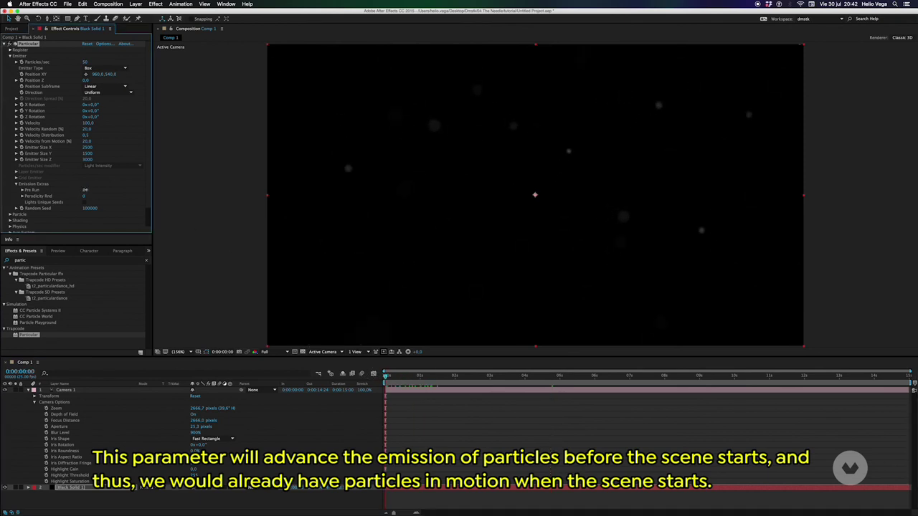
click(88, 190)
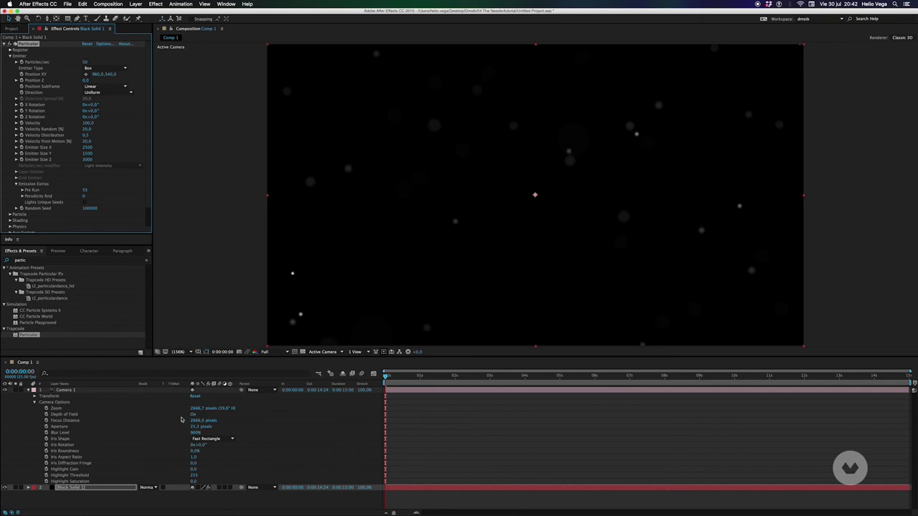
scroll(10, 190, down, 2)
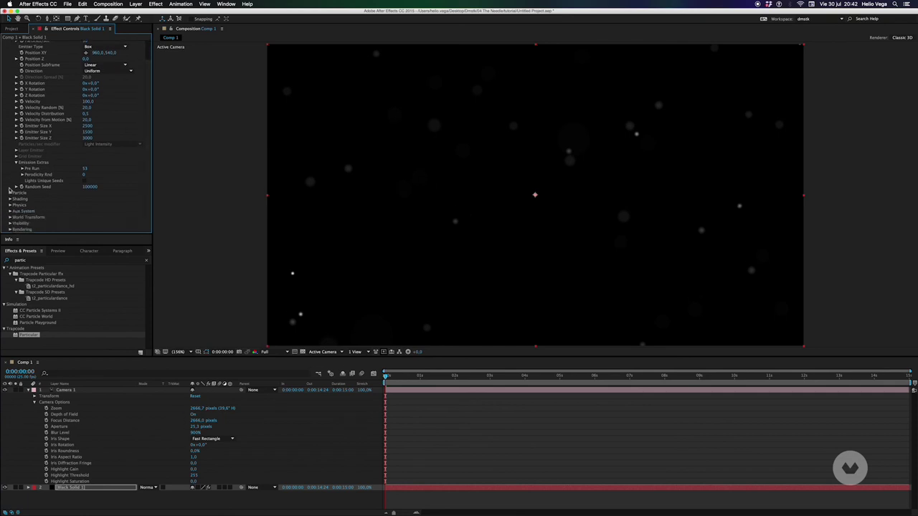
click(10, 193)
scroll(10, 196, down, 5)
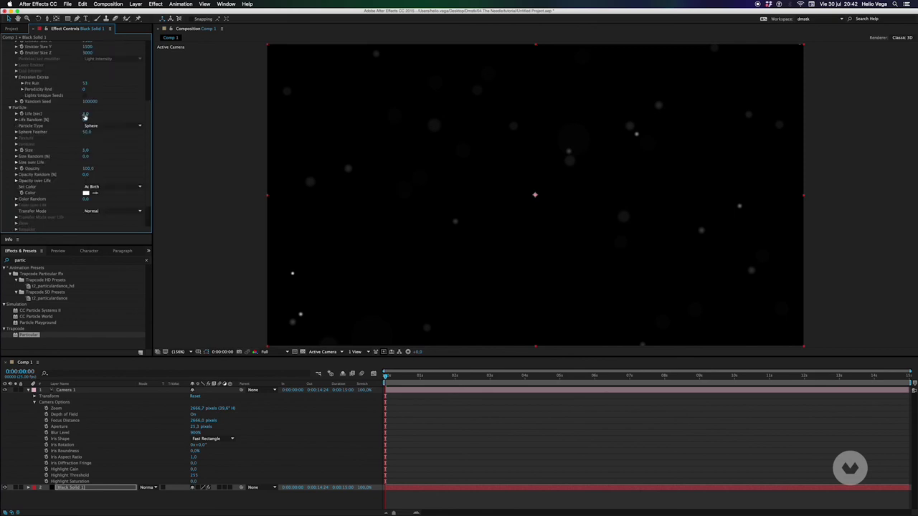
- Set particle Life to 35 seconds, Size to 20 and Size Random to 15%
click(86, 113)
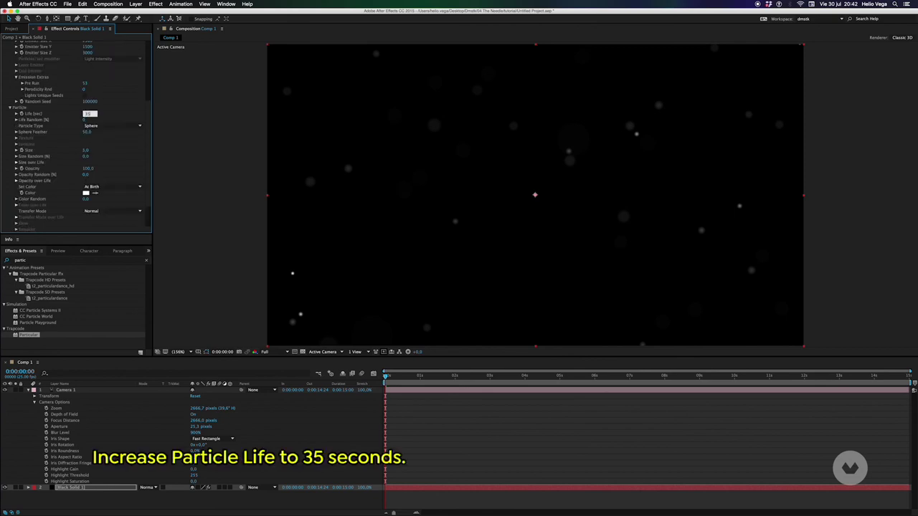
key(Return)
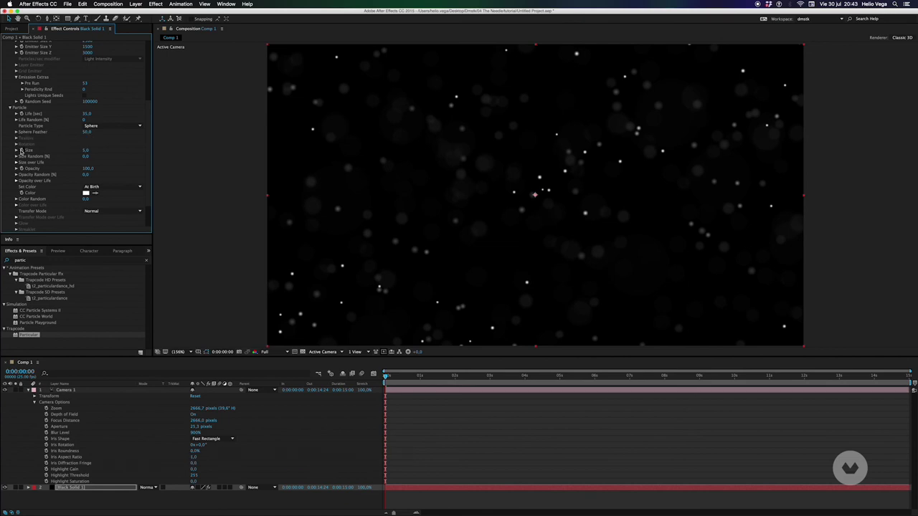
click(86, 149)
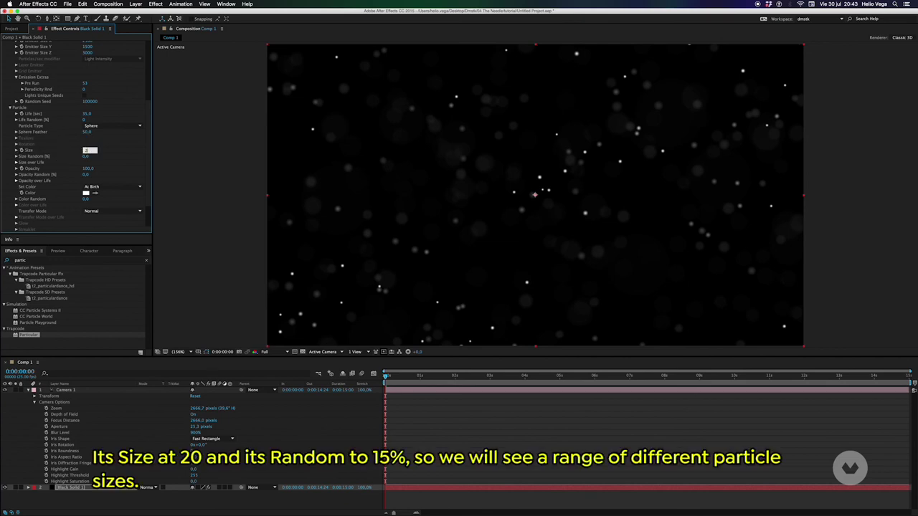
text(0,0)
key(Return)
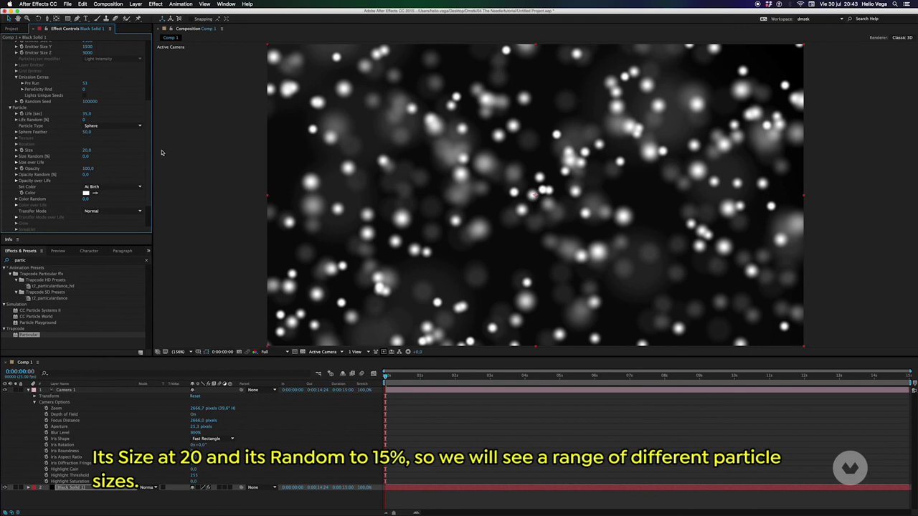
click(86, 157)
text(15)
key(Return)
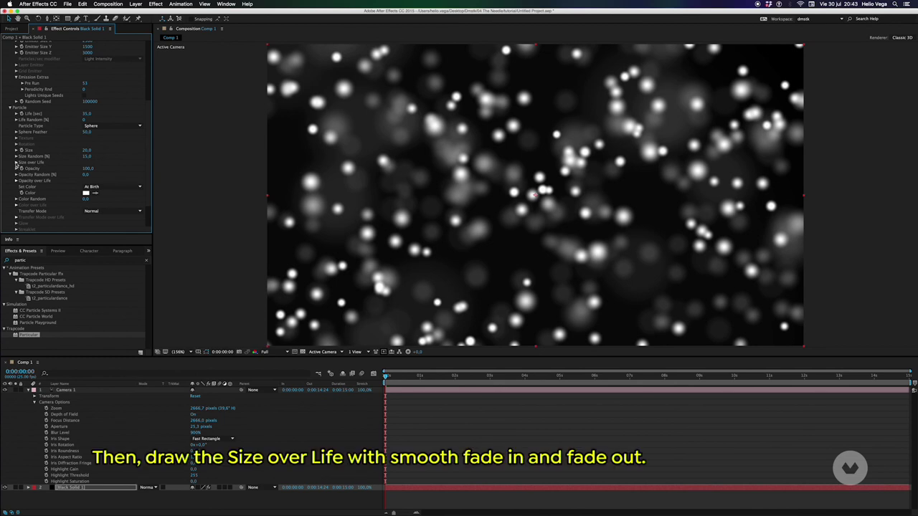
- Give Size over Life a fade in/out curve, Opacity 85 and Opacity Random about 31
click(16, 163)
click(115, 185)
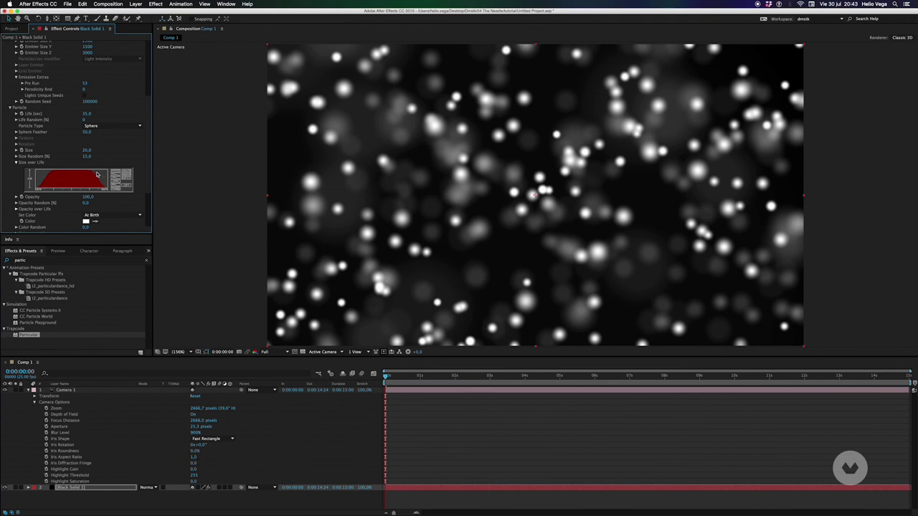
click(87, 197)
text(85)
key(Return)
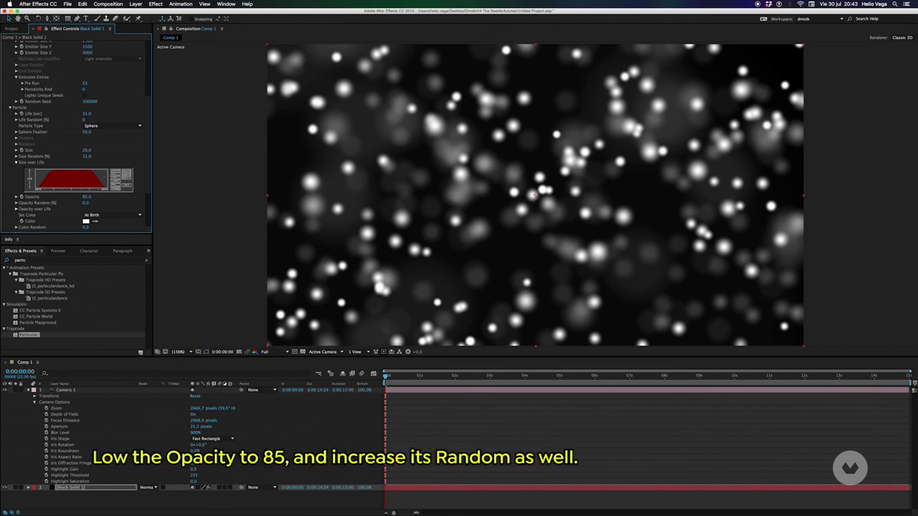
drag(87, 202, 129, 180)
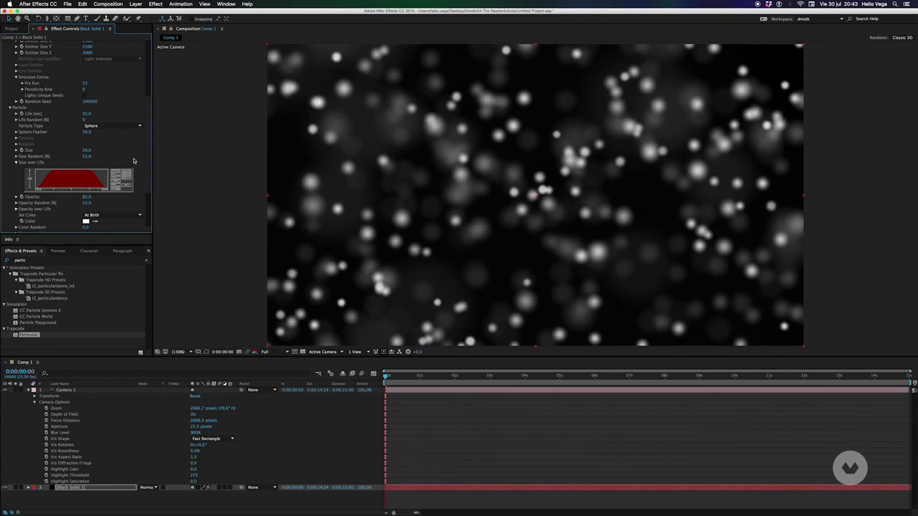
- Colour the particles light yellow with Color Random 23 and Screen transfer mode
click(86, 221)
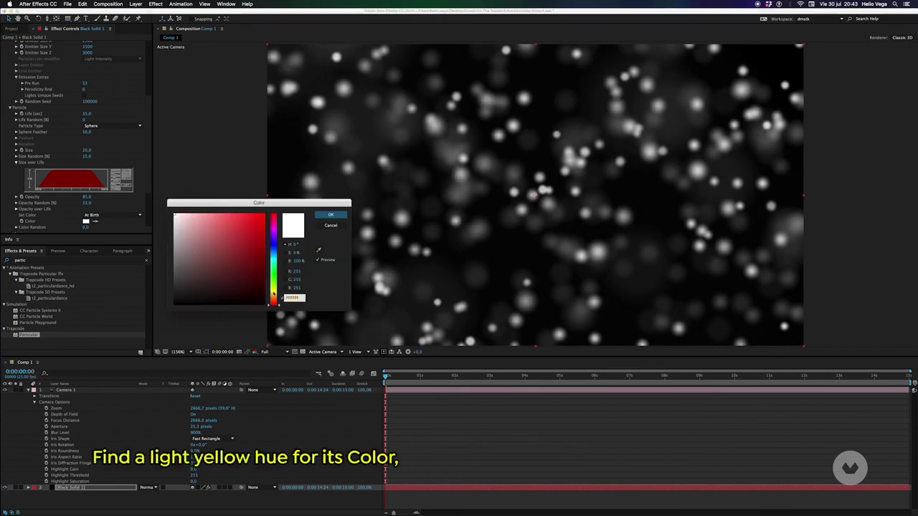
click(274, 292)
click(190, 215)
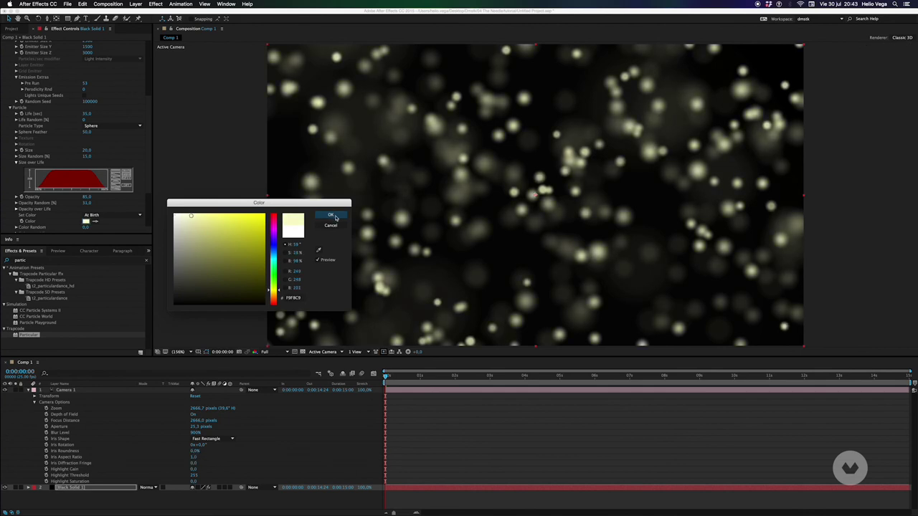
click(330, 215)
click(87, 227)
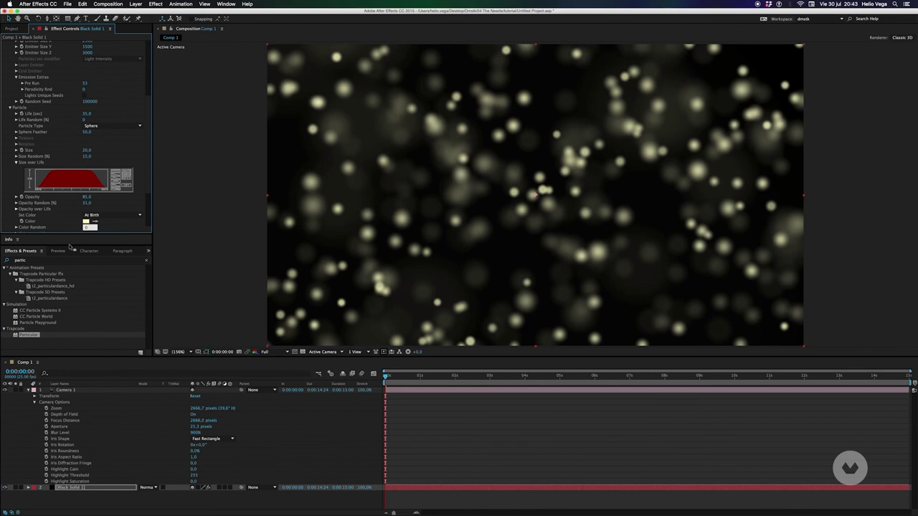
text(23)
key(Return)
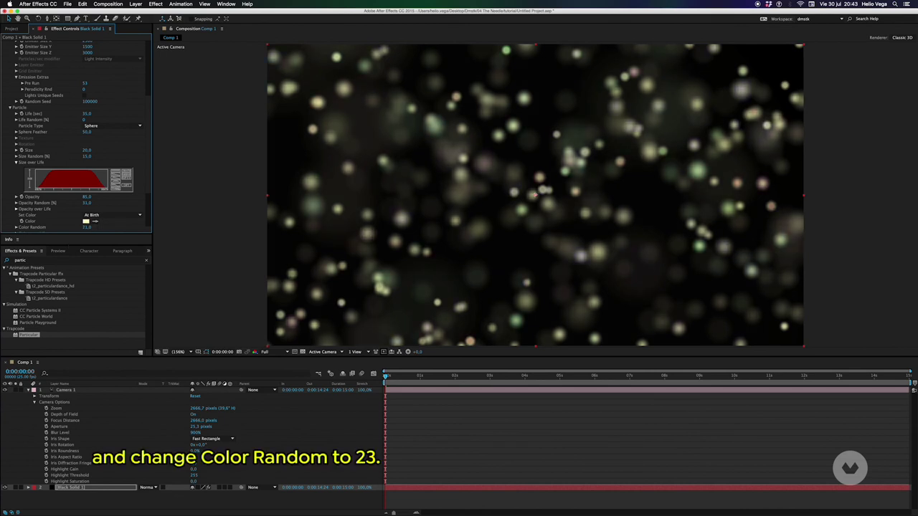
scroll(150, 157, down, 3)
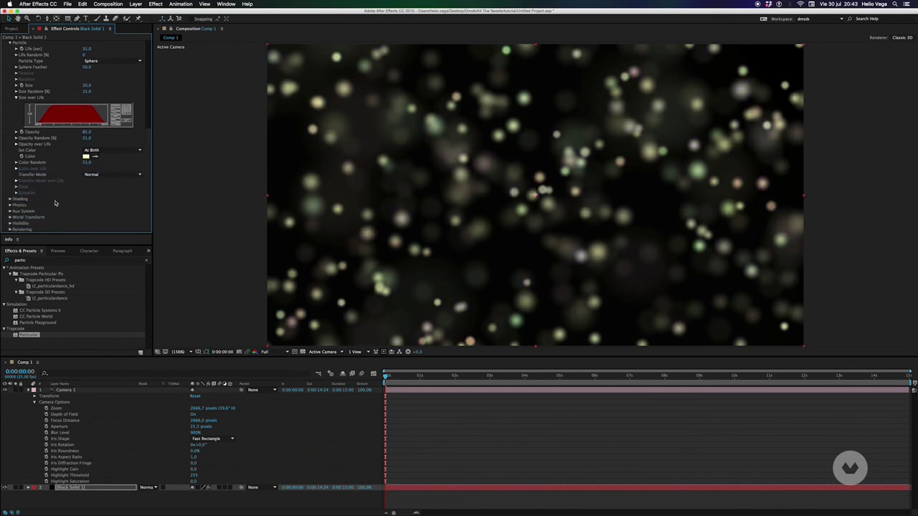
click(100, 174)
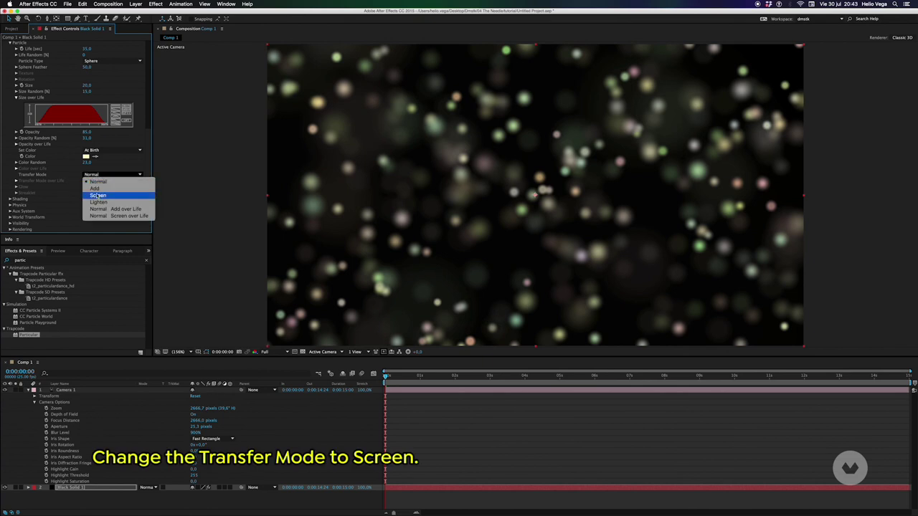
click(99, 185)
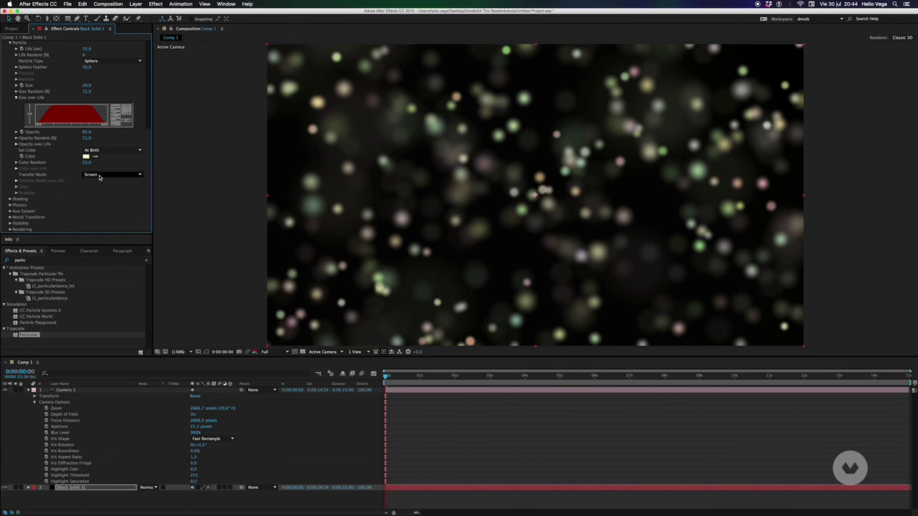
- Set Physics Gravity to -139 and Air Wind Y to -40 so particles rise
click(10, 205)
drag(88, 186, 82, 185)
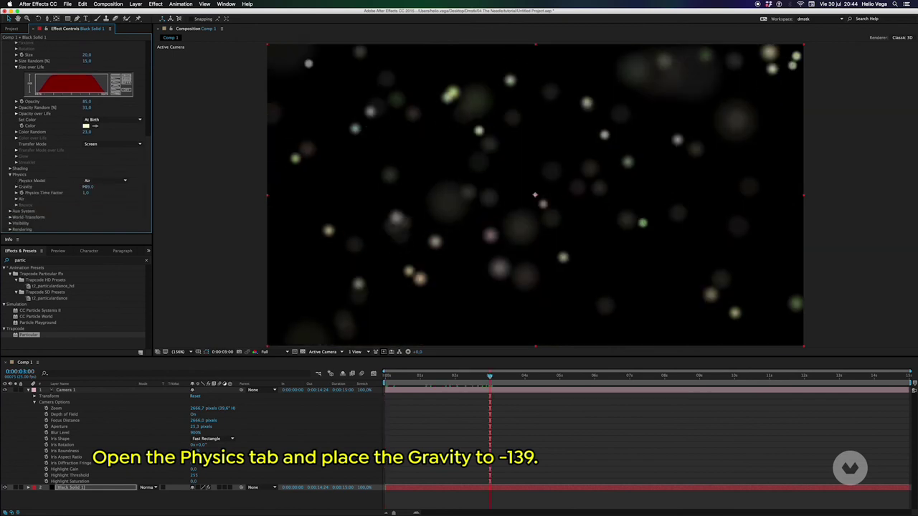
drag(386, 375, 460, 375)
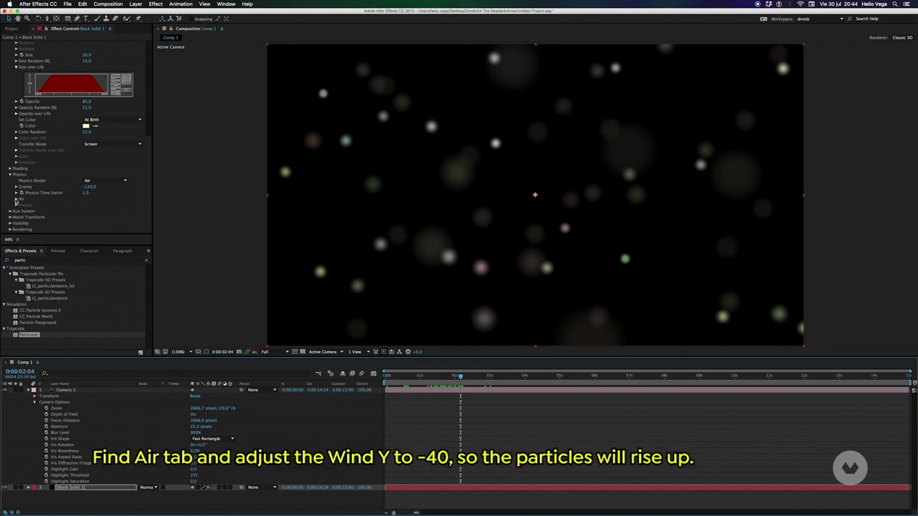
click(17, 200)
scroll(36, 203, down, 2)
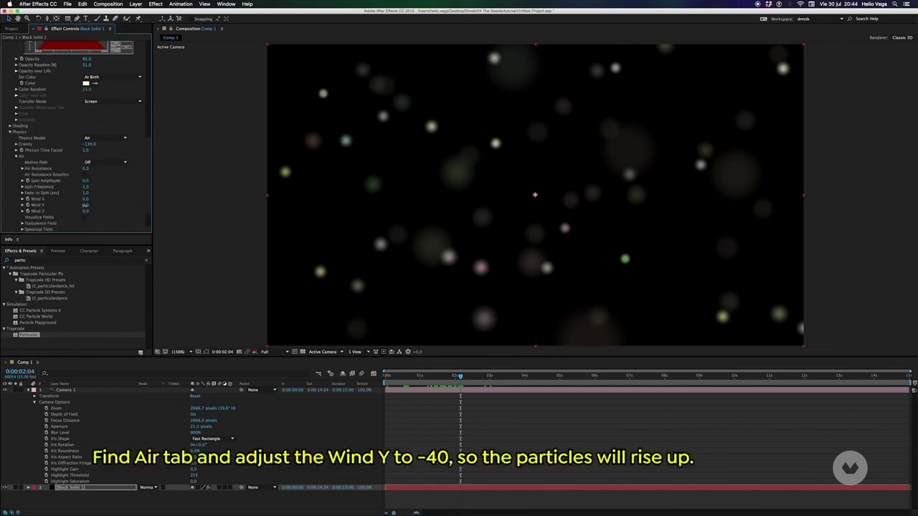
drag(85, 205, 69, 205)
click(87, 205)
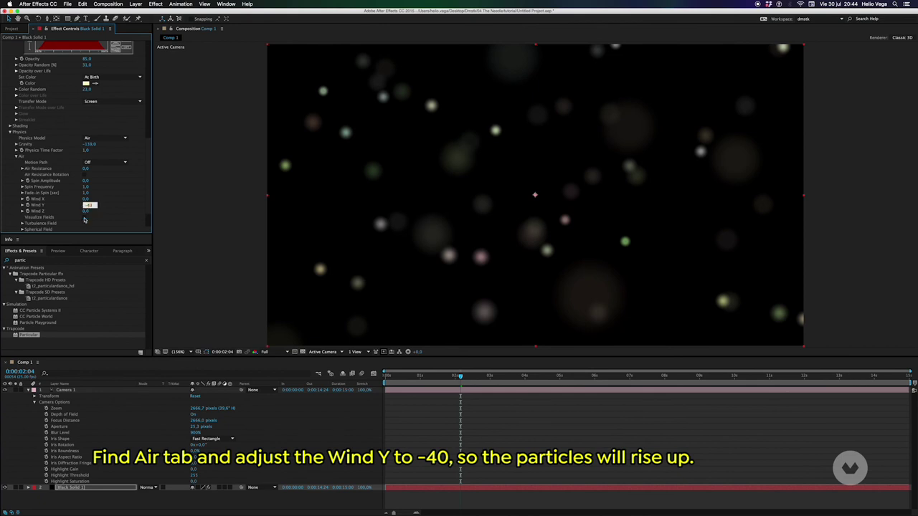
key(Return)
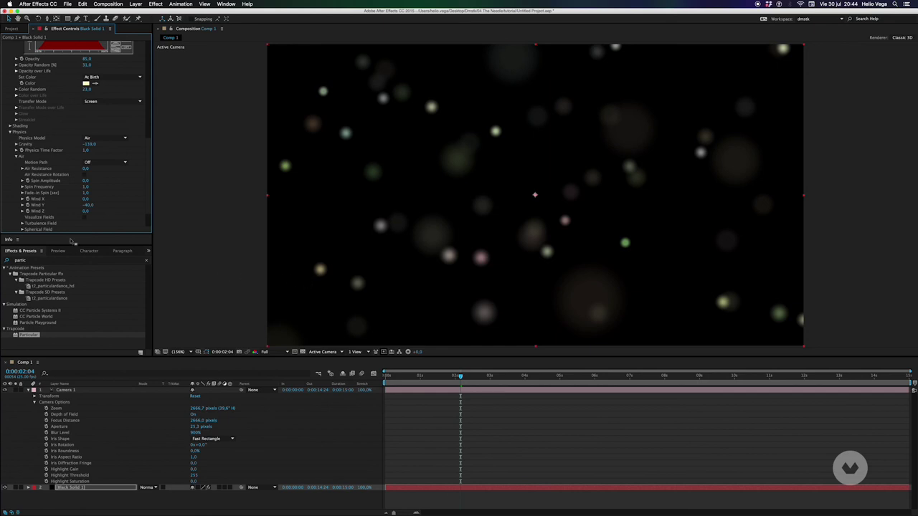
scroll(148, 164, down, 3)
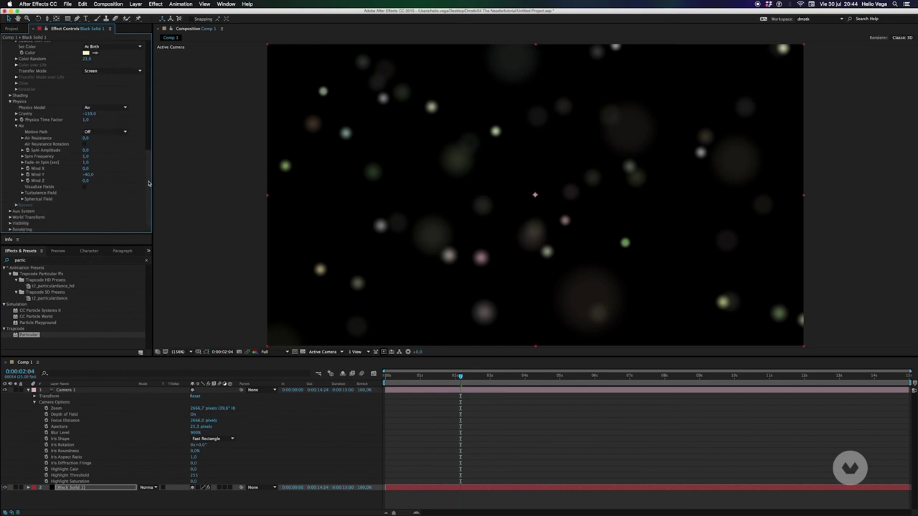
- Set the Turbulence Field's Affect Size to 3 and Affect Position to 33
click(22, 195)
scroll(29, 197, down, 4)
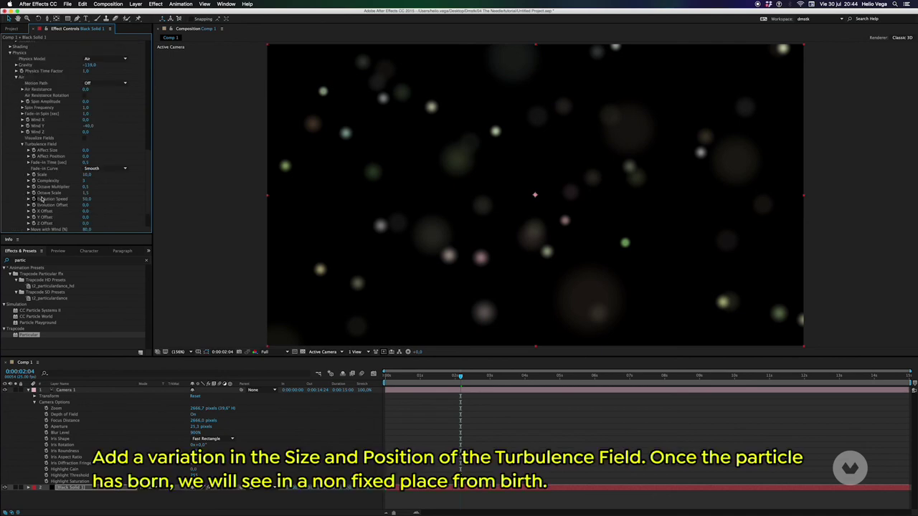
click(86, 151)
key(Tab)
text(3)
key(Return)
drag(414, 379, 631, 376)
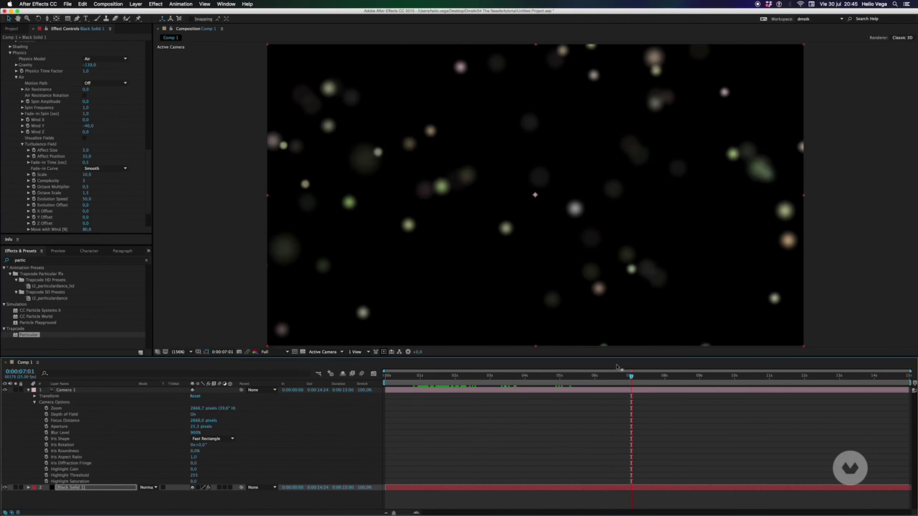
- Set the Rendering Transfer Mode to Screen
scroll(144, 200, down, 3)
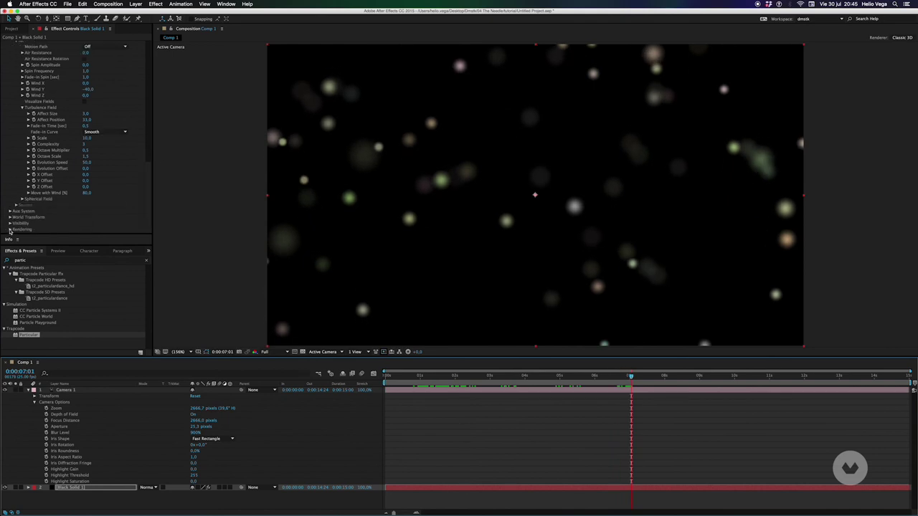
click(10, 229)
scroll(14, 223, down, 3)
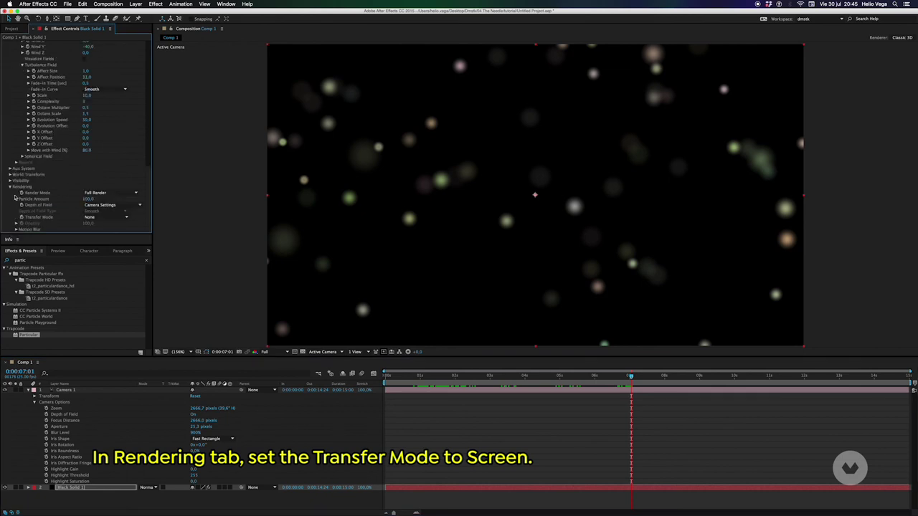
click(92, 218)
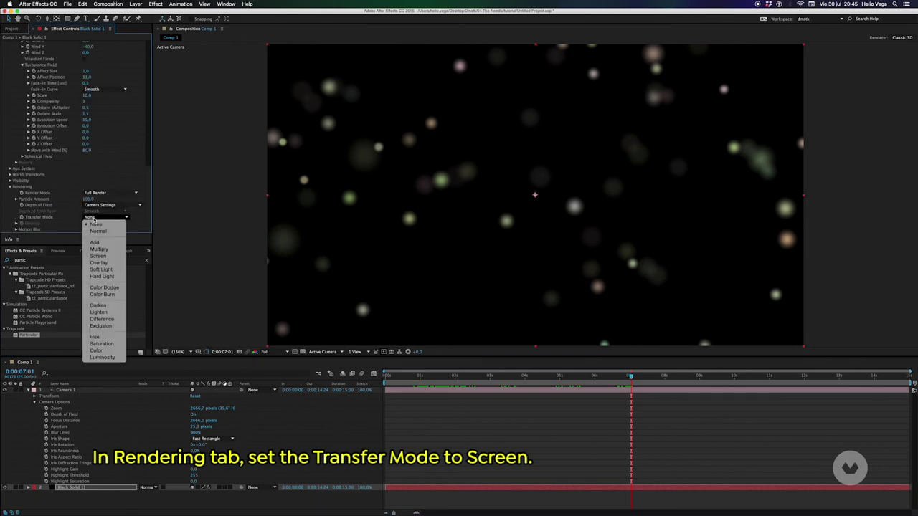
click(99, 256)
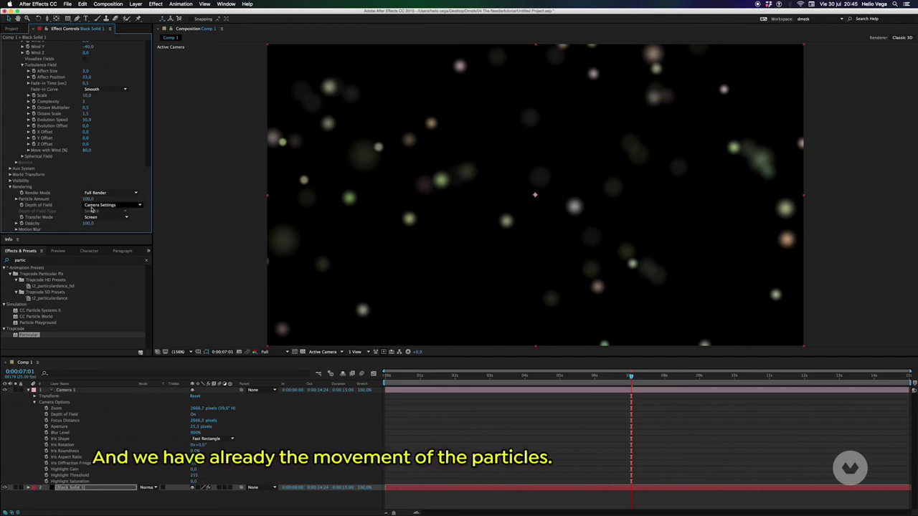
- Apply the Colorama effect to the particle layer
click(33, 262)
click(43, 260)
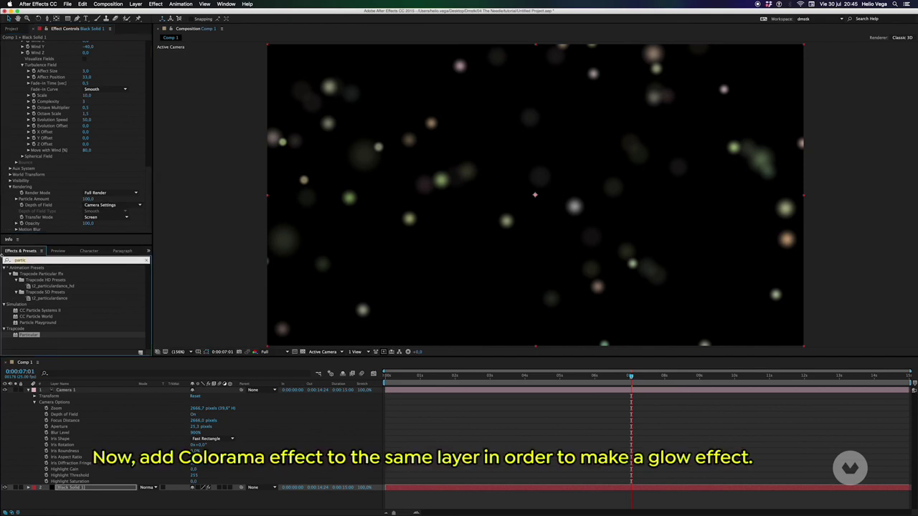
text(colora)
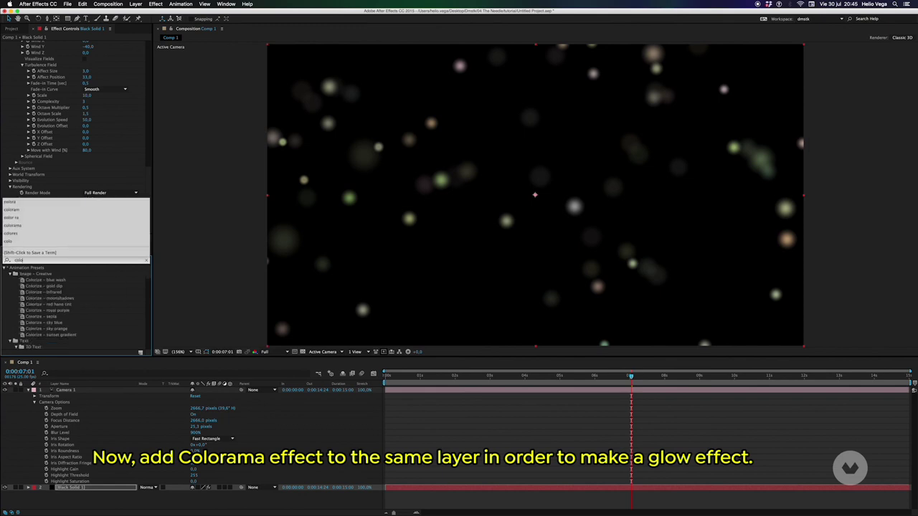
double_click(22, 275)
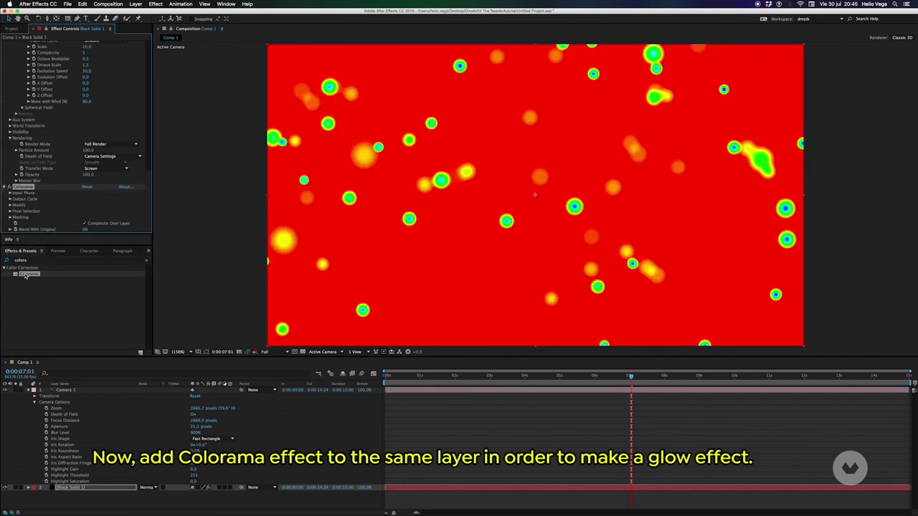
- Start the Output Cycle from the Fire palette and reshape it into reds through light gold
click(11, 199)
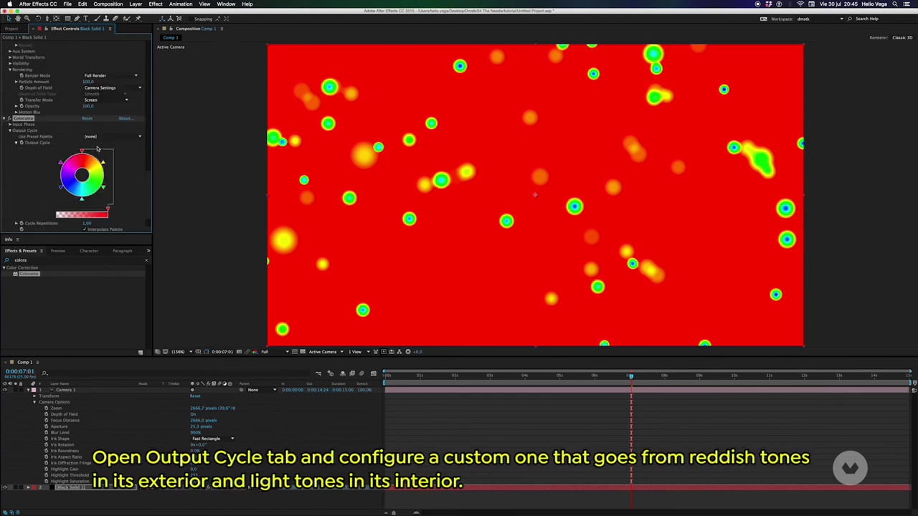
click(111, 136)
click(93, 277)
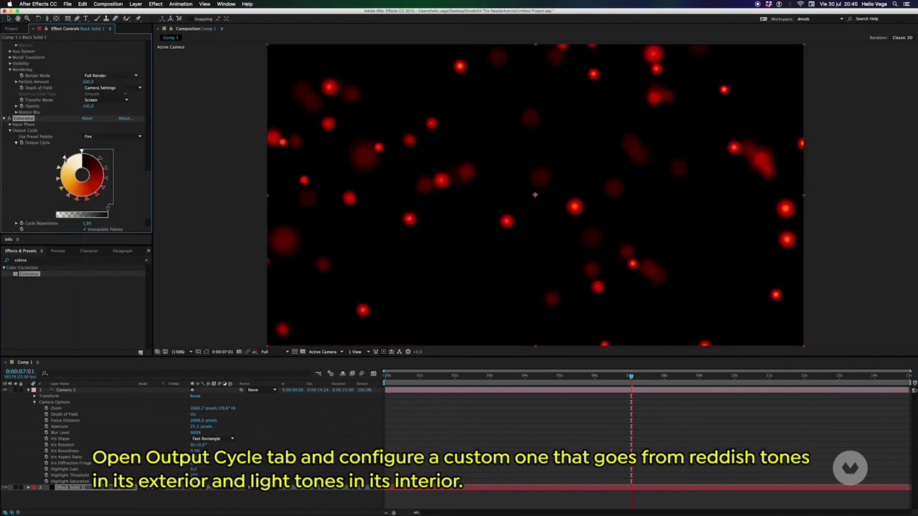
mouse_move(64, 157)
mouse_down()
mouse_move(59, 167)
mouse_move(136, 179)
mouse_up()
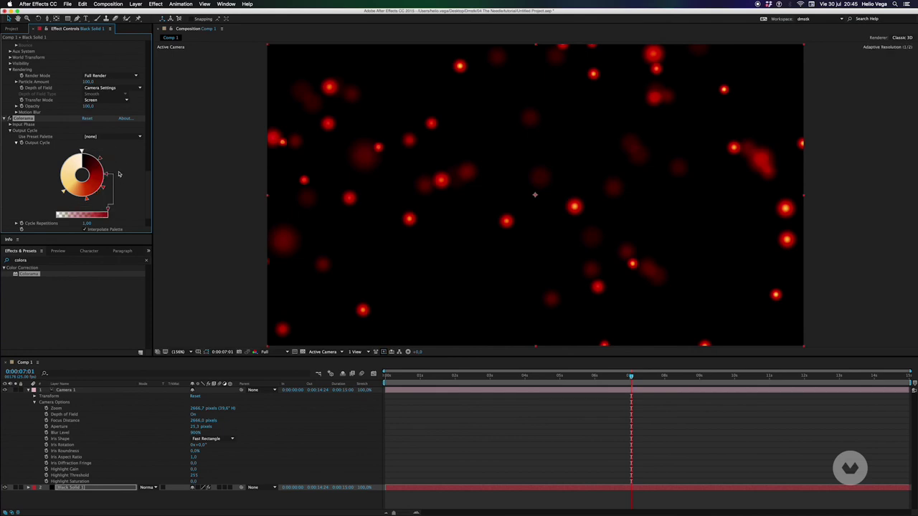
click(105, 167)
mouse_move(84, 199)
mouse_down()
mouse_move(71, 201)
mouse_move(105, 194)
mouse_move(82, 201)
mouse_up()
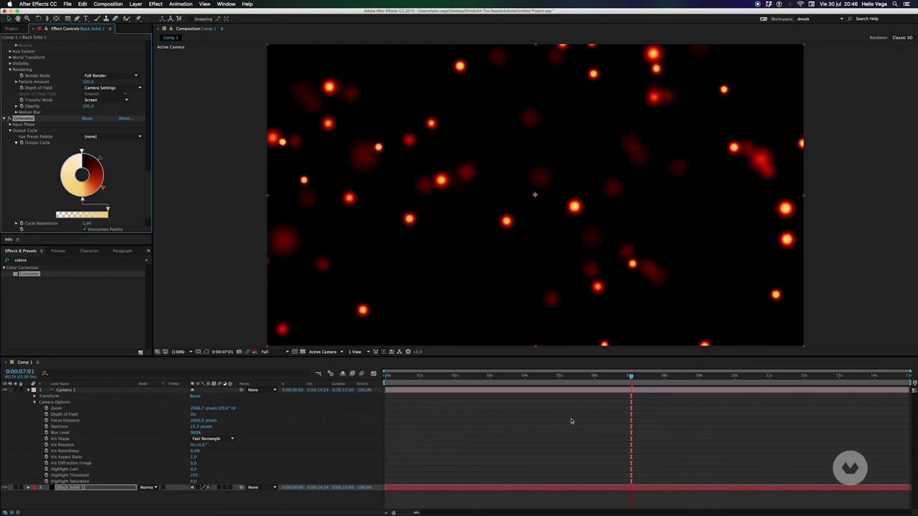
mouse_move(632, 378)
mouse_down()
mouse_move(455, 381)
mouse_move(516, 382)
mouse_up()
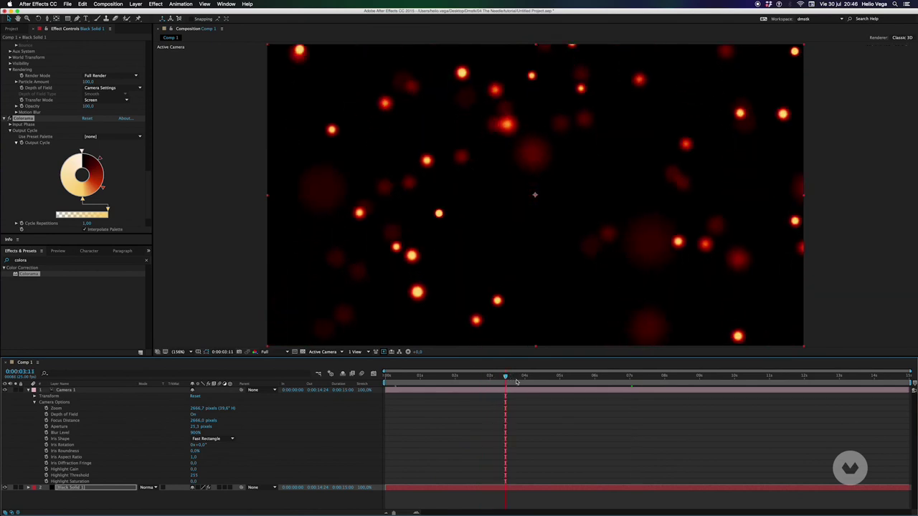
- Add a new black solid and move it below the particle layers
click(30, 391)
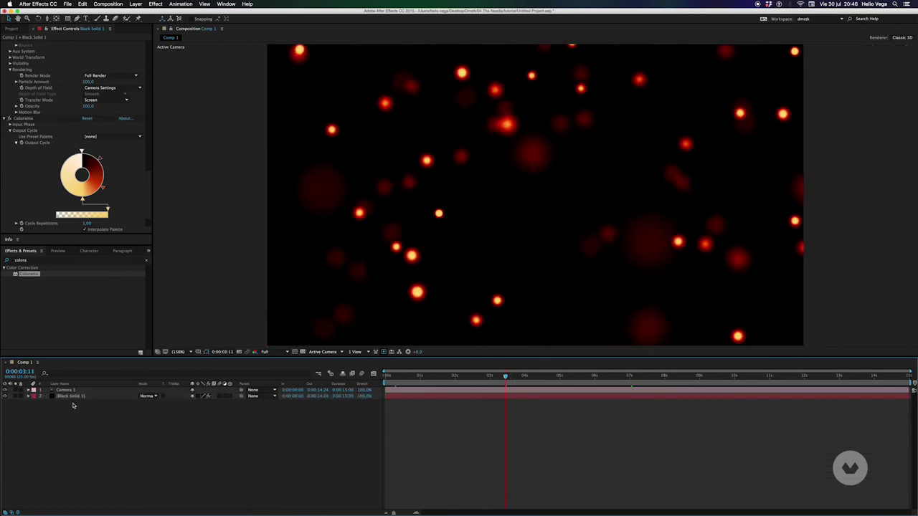
right_click(63, 414)
mouse_move(108, 416)
click(159, 436)
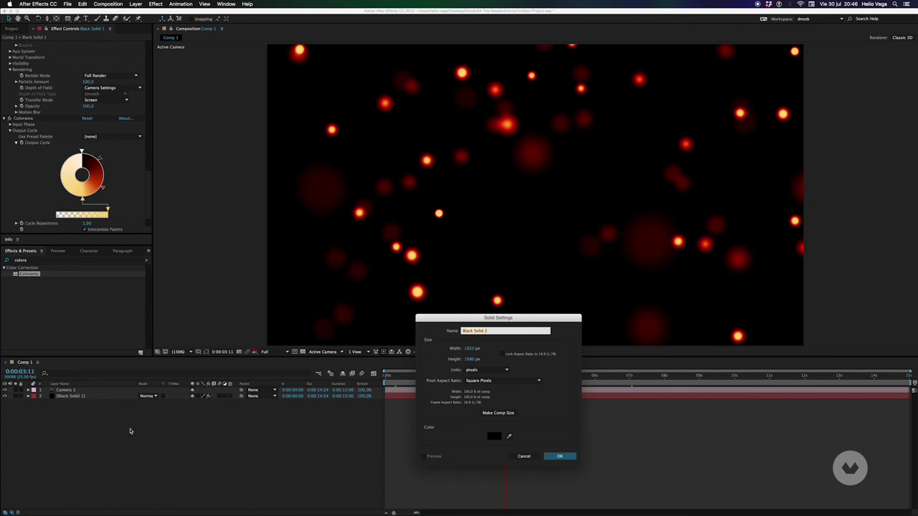
click(565, 456)
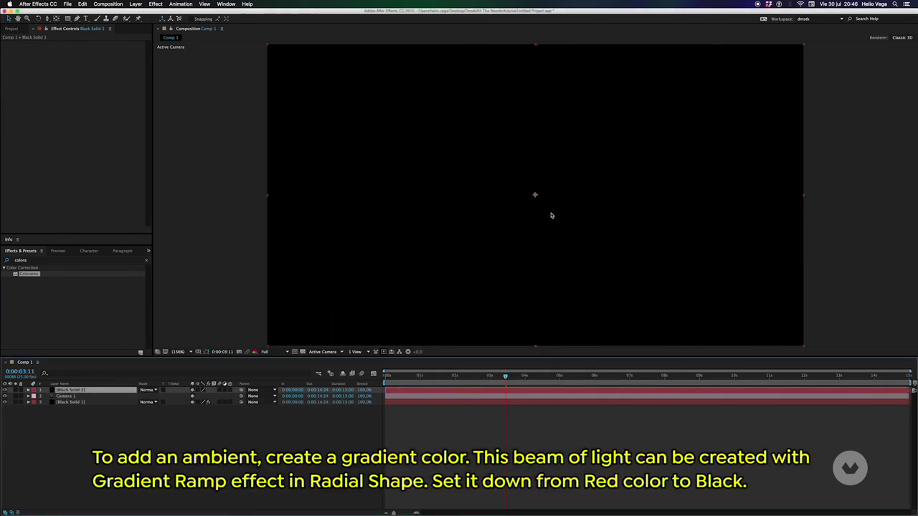
drag(58, 389, 65, 406)
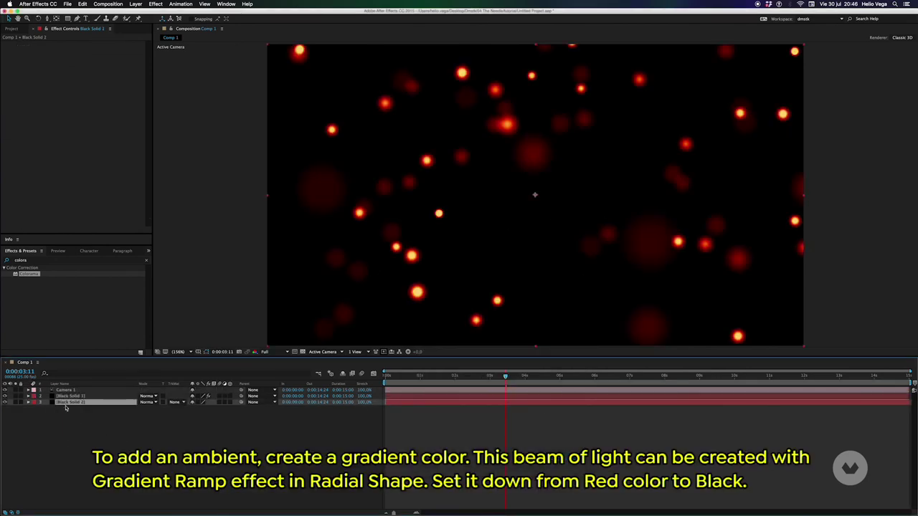
- Apply Gradient Ramp to the solid and darken its end colour toward black
click(6, 261)
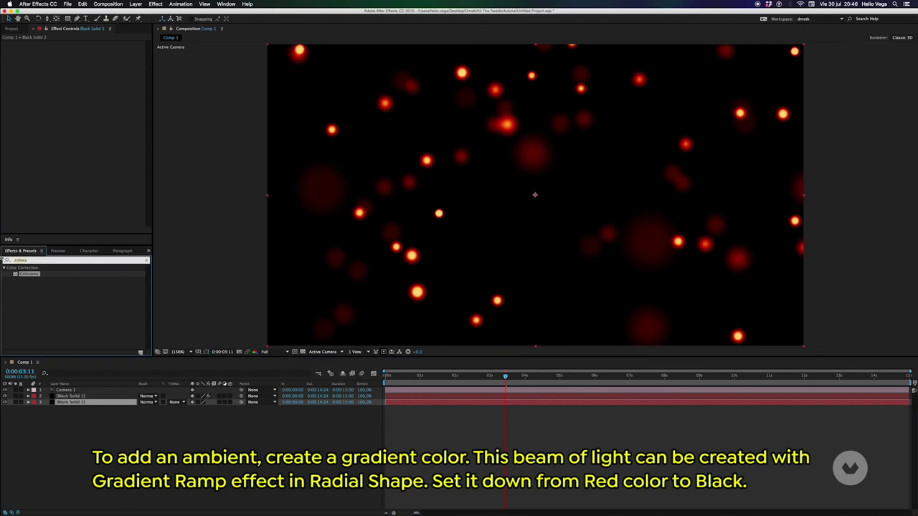
text(gradient)
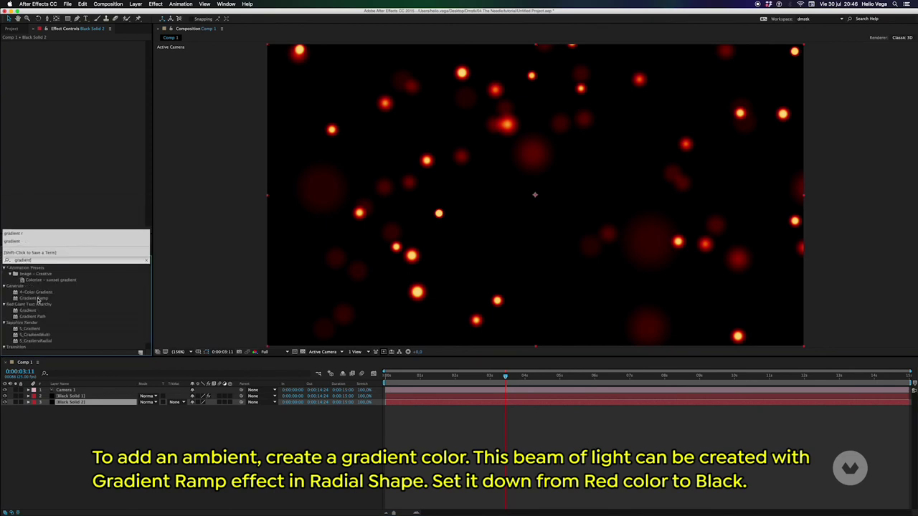
double_click(38, 299)
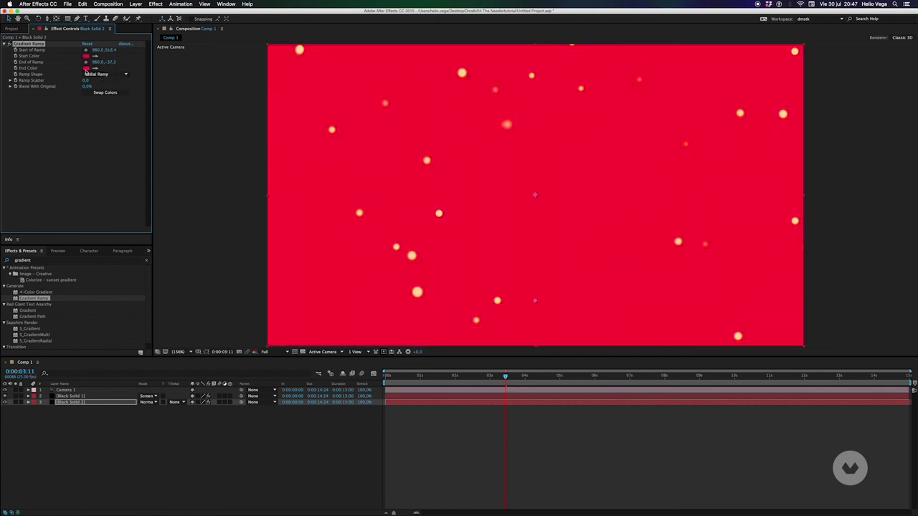
drag(242, 252, 262, 291)
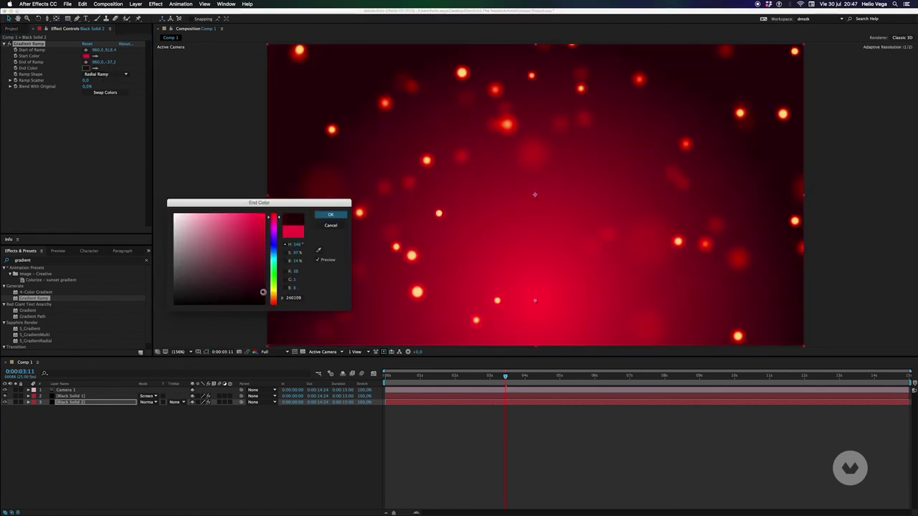
click(331, 215)
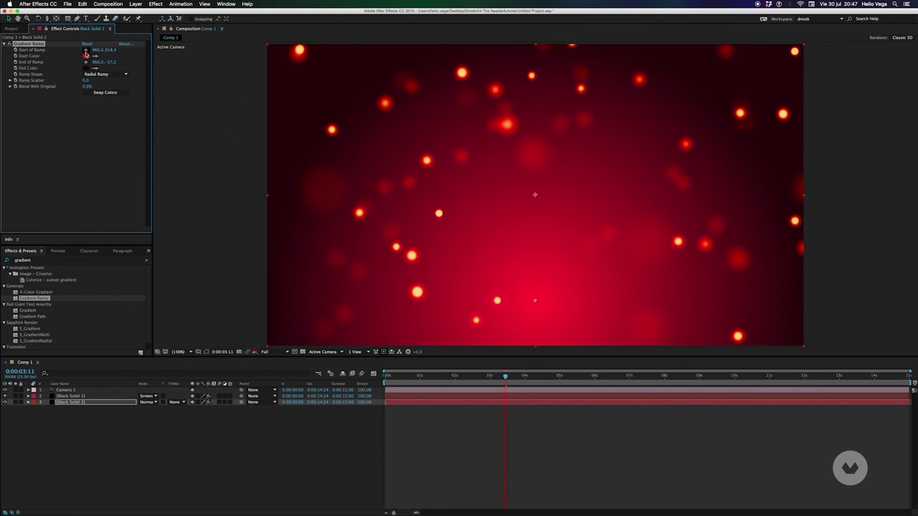
- Place the ramp start below the bottom edge, end mid-frame, with near-black 0A0002 end colour
drag(539, 144, 531, 169)
drag(526, 60, 518, 171)
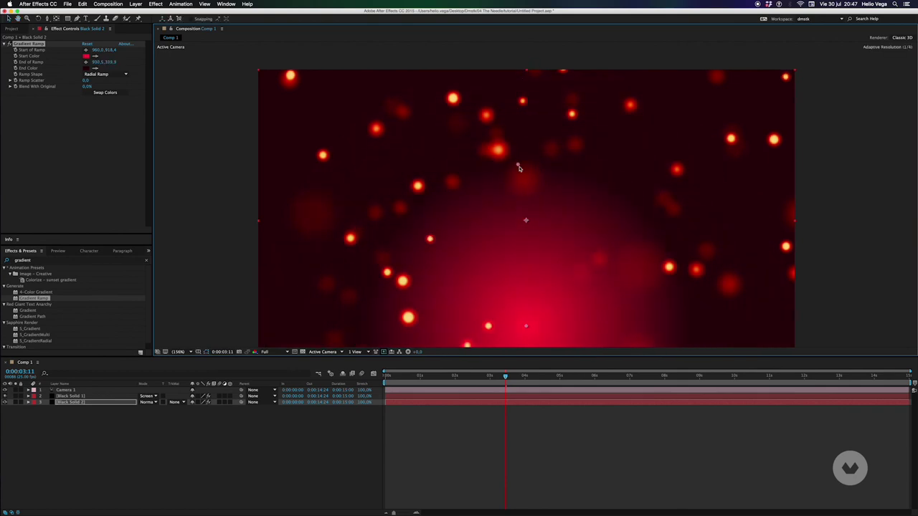
scroll(524, 182, down, 3)
drag(541, 227, 534, 320)
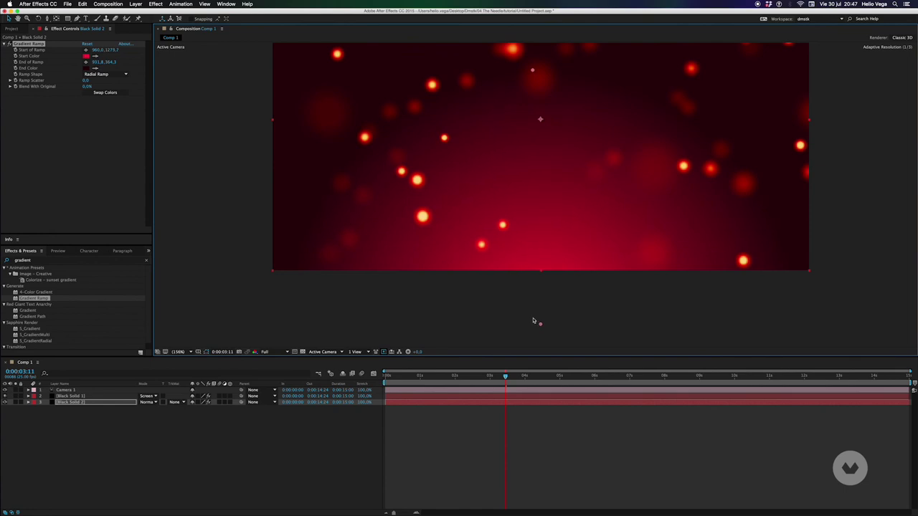
scroll(524, 148, up, 3)
drag(517, 127, 515, 111)
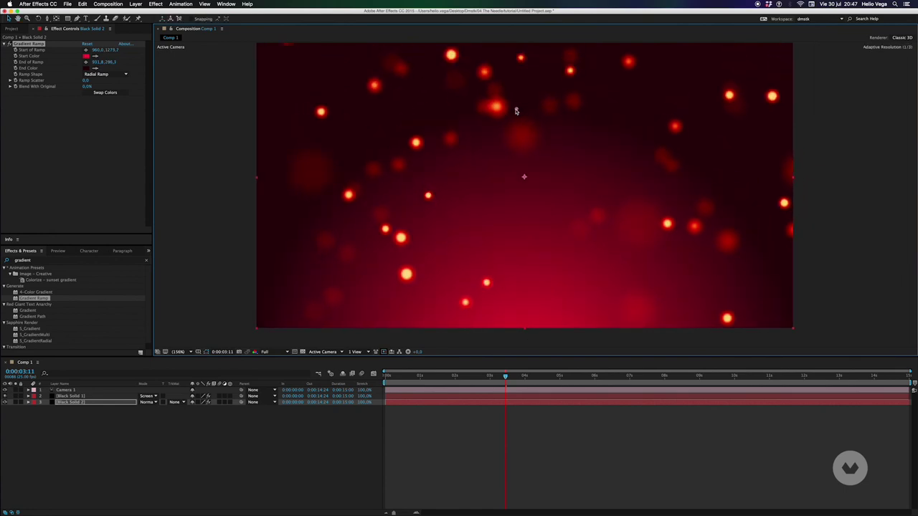
click(86, 68)
drag(250, 292, 266, 300)
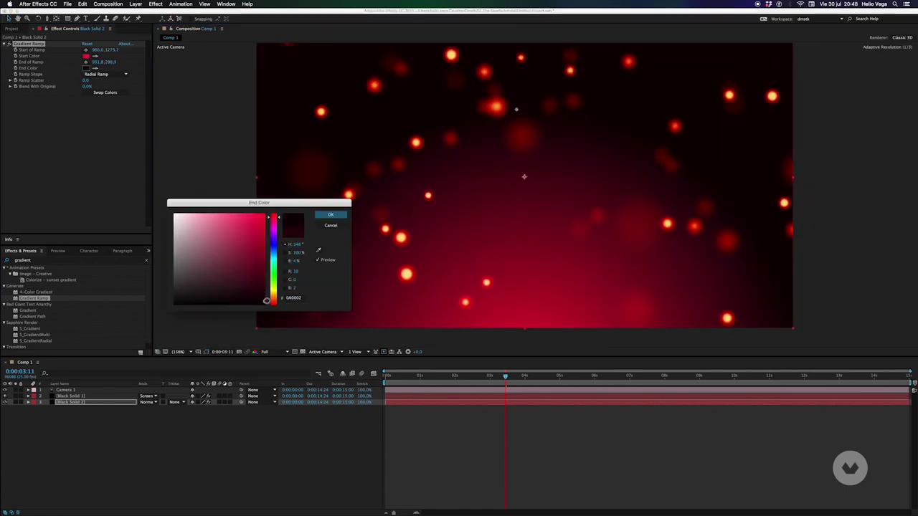
click(330, 215)
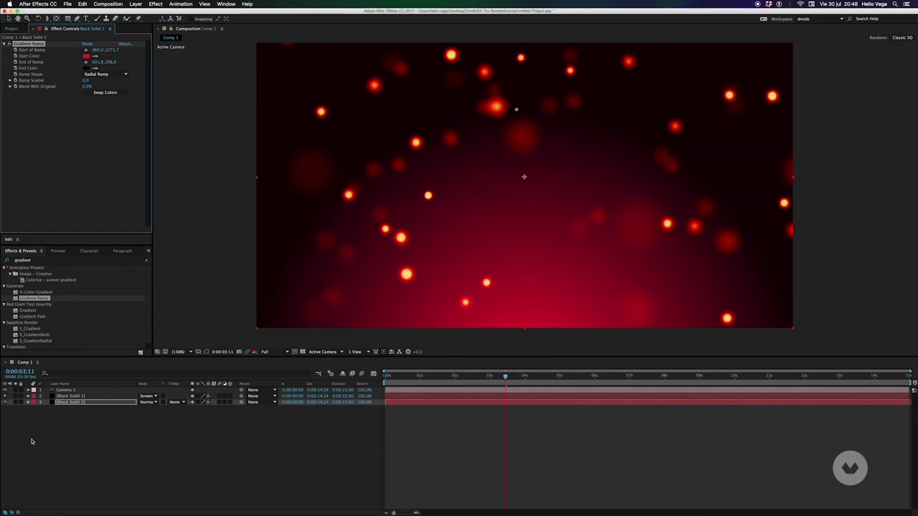
click(70, 403)
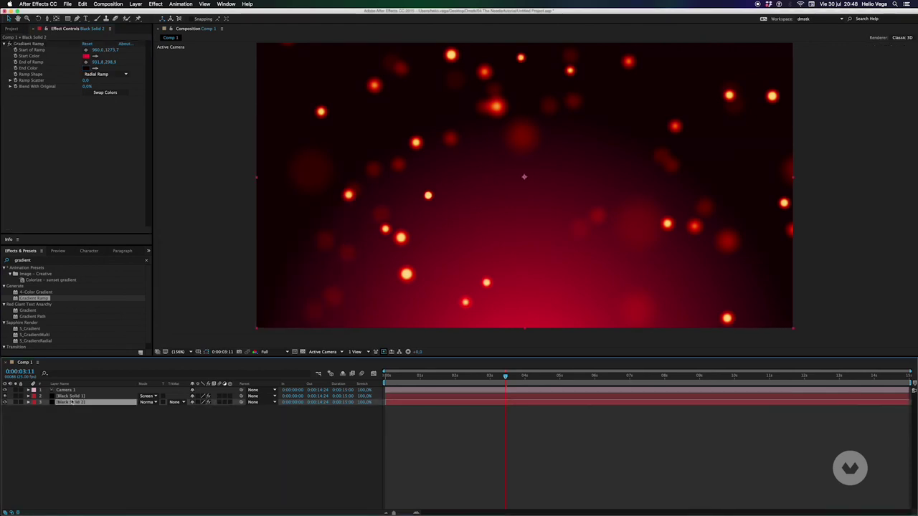
- Duplicate the gradient layer with a pale yellow Start Color at about 55% opacity
key(ctrl+d)
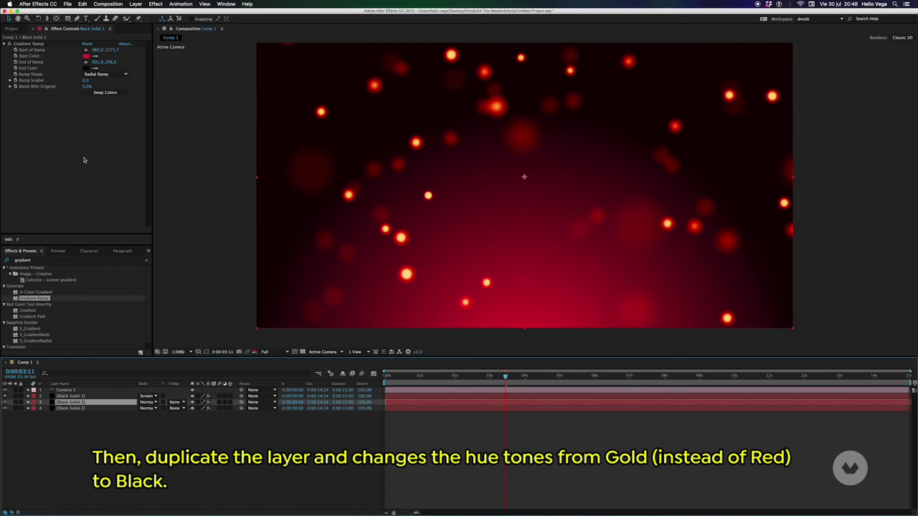
click(86, 56)
drag(279, 242, 271, 292)
drag(237, 244, 225, 216)
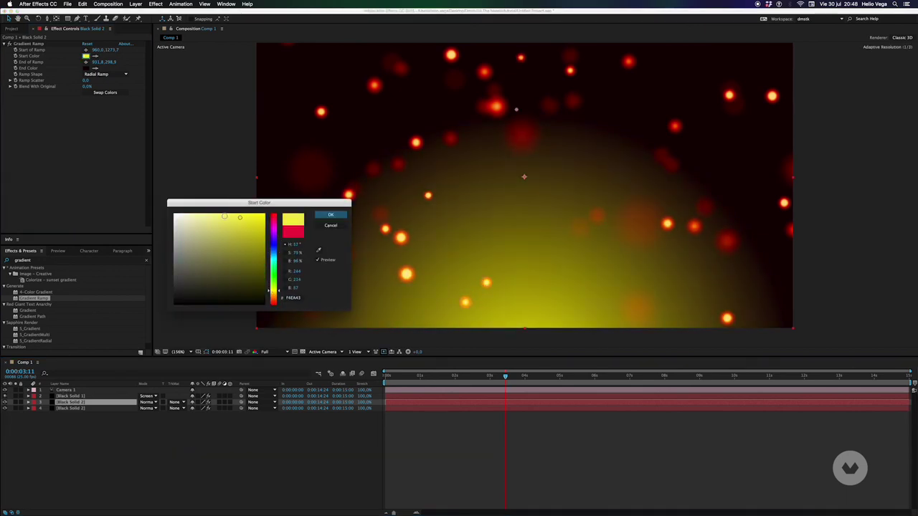
click(330, 214)
click(59, 404)
key(t)
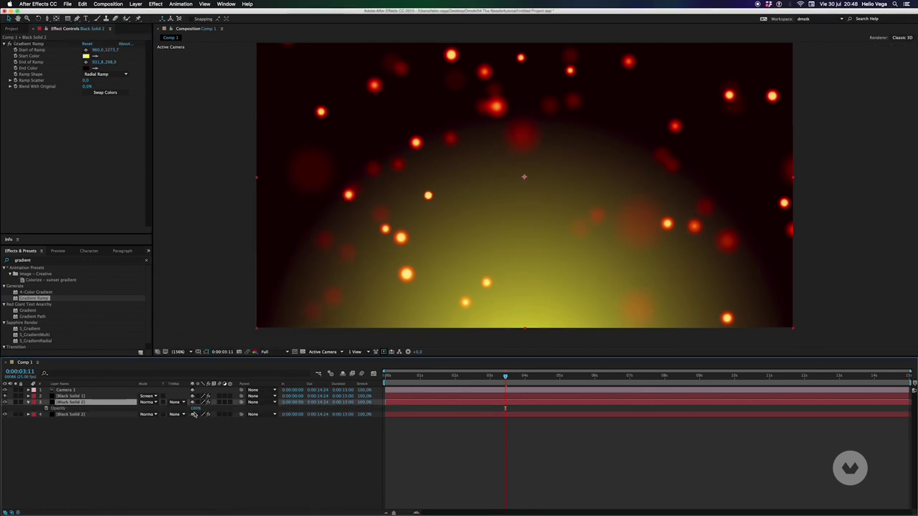
drag(193, 408, 97, 403)
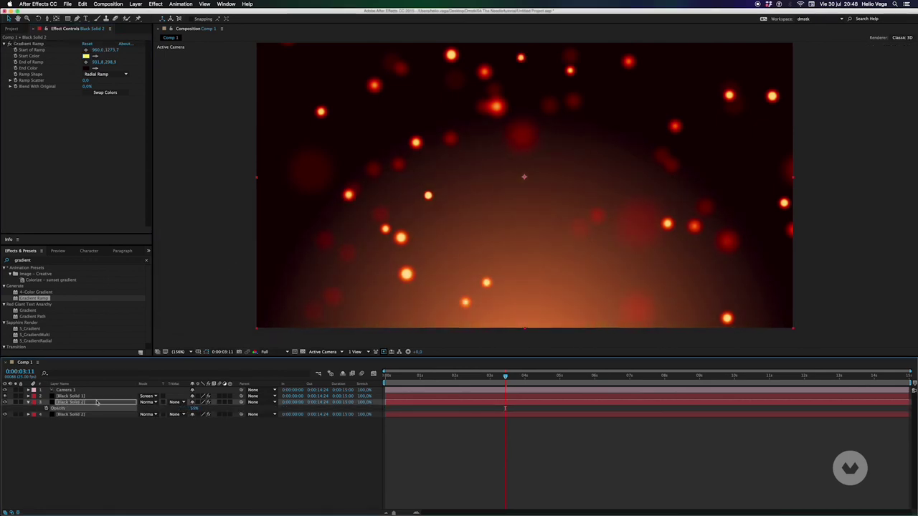
- Set the gradient layer's blending mode to Screen
click(68, 404)
click(146, 415)
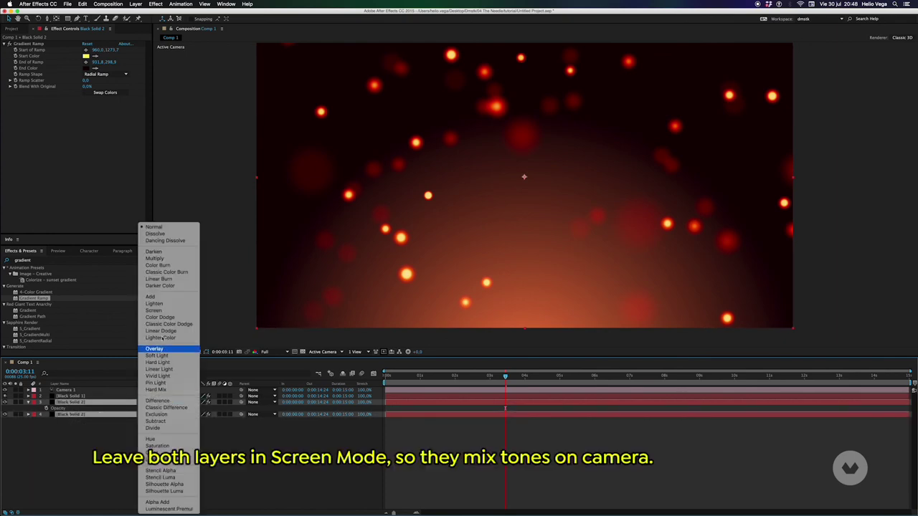
click(154, 310)
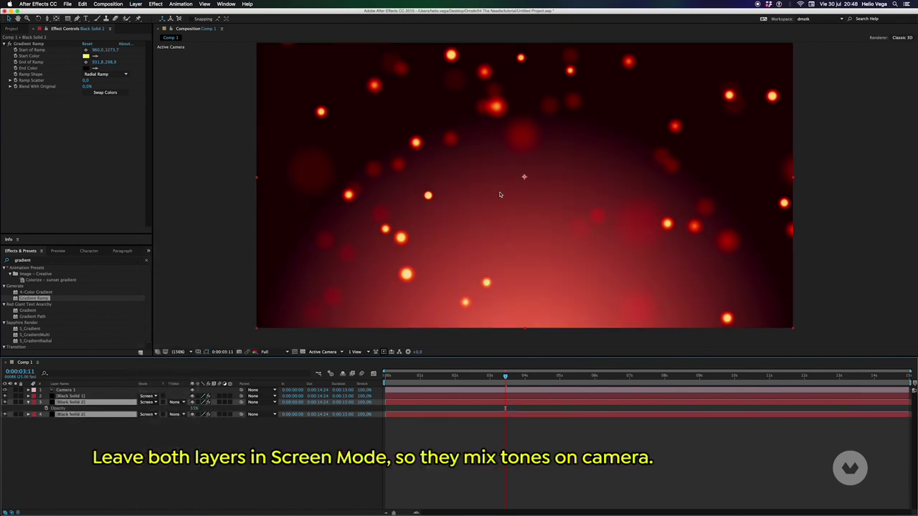
click(28, 402)
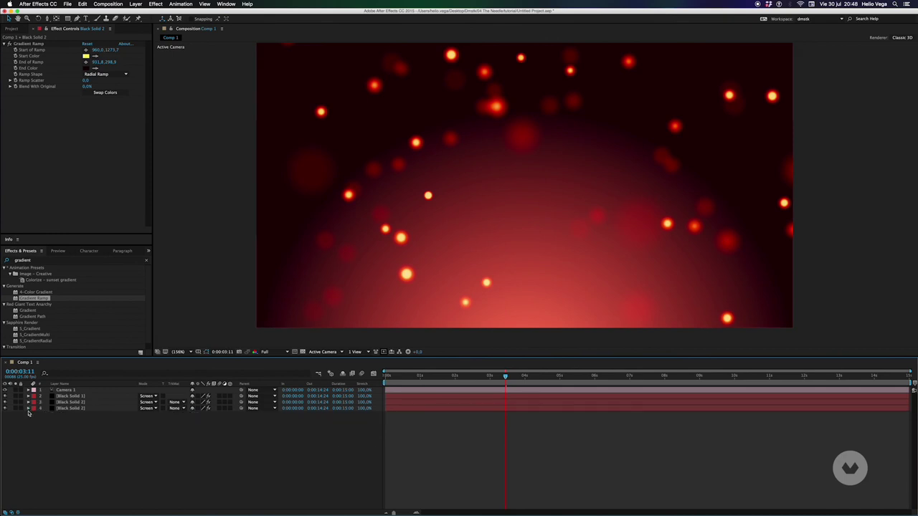
click(73, 403)
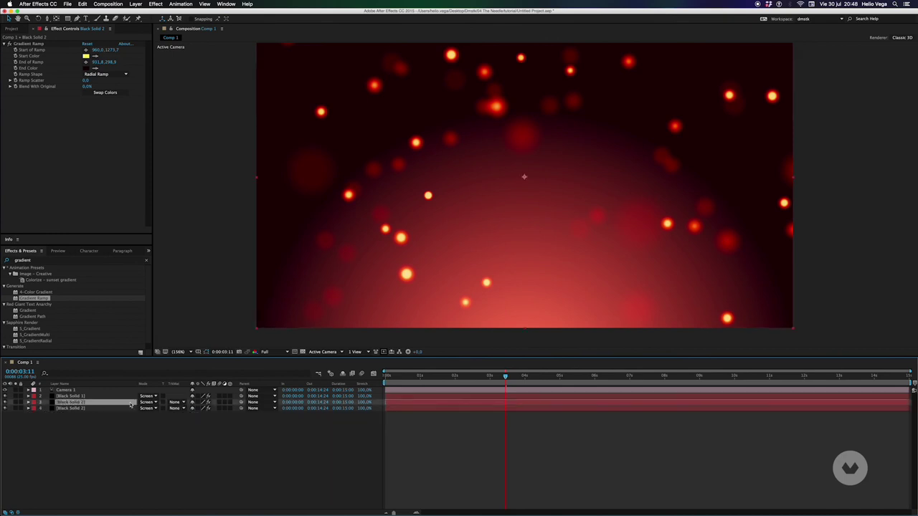
click(79, 409)
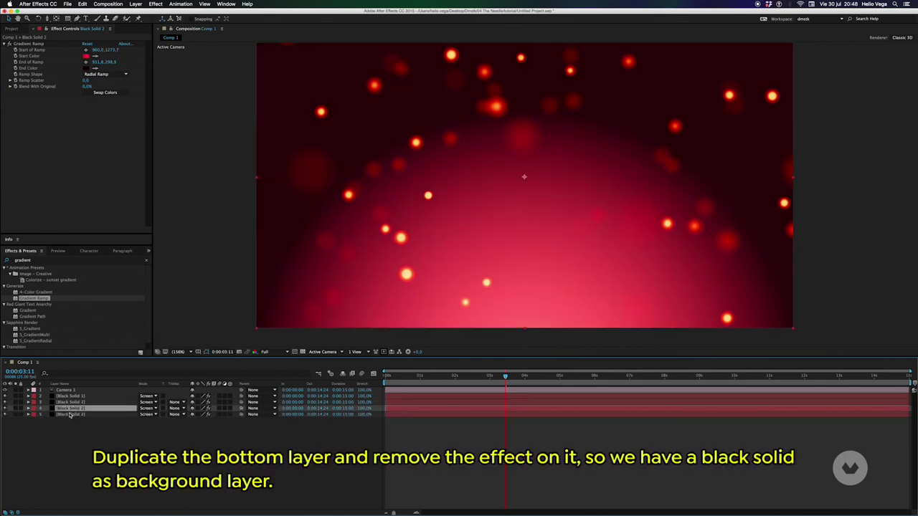
- Duplicate the gradient layer and drag its End of Ramp point lower for a more orange glow
key(ctrl+d)
click(32, 45)
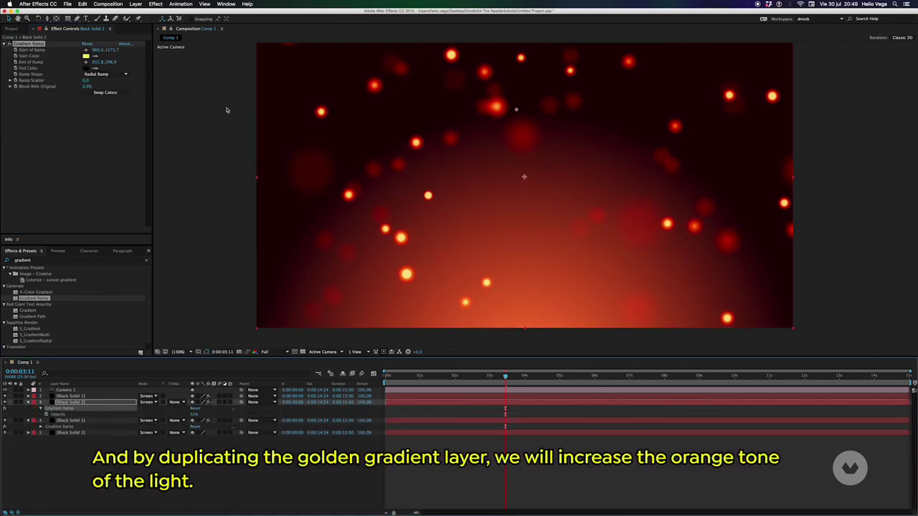
drag(517, 111, 540, 182)
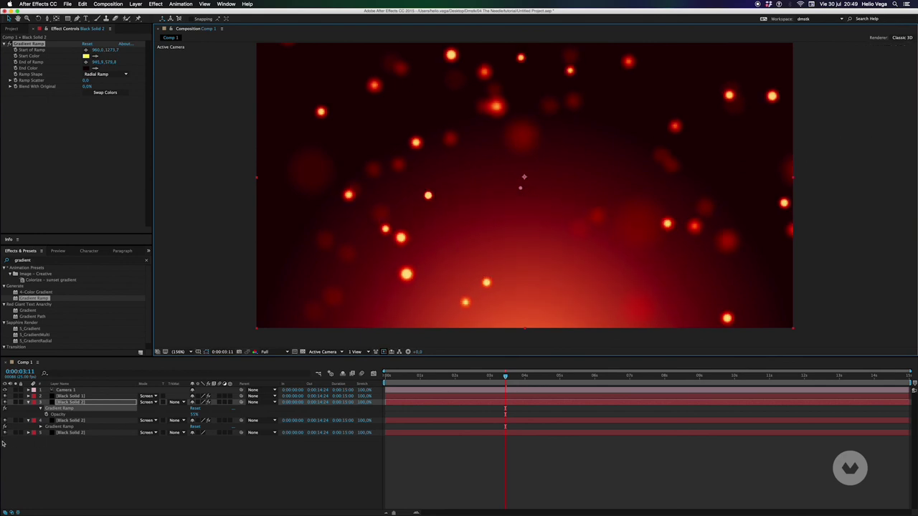
click(42, 473)
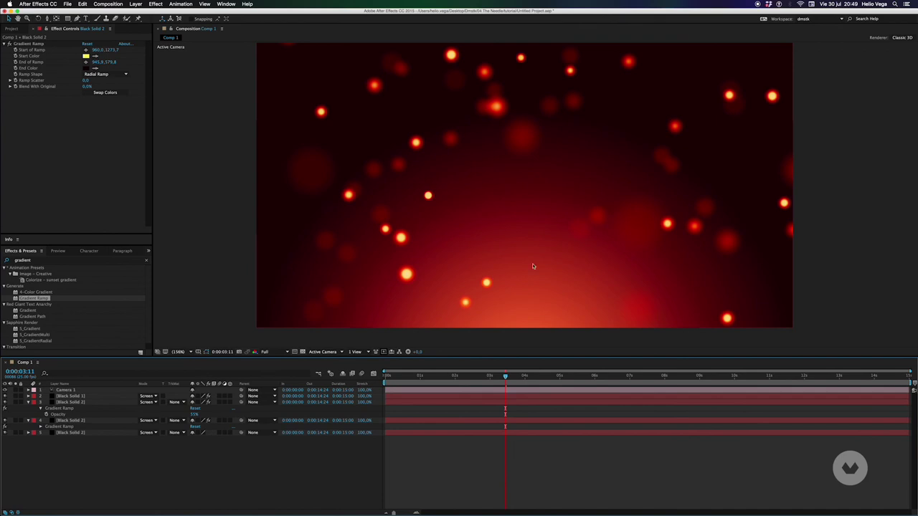
mouse_move(500, 379)
mouse_down()
mouse_move(416, 378)
mouse_move(789, 373)
mouse_up()
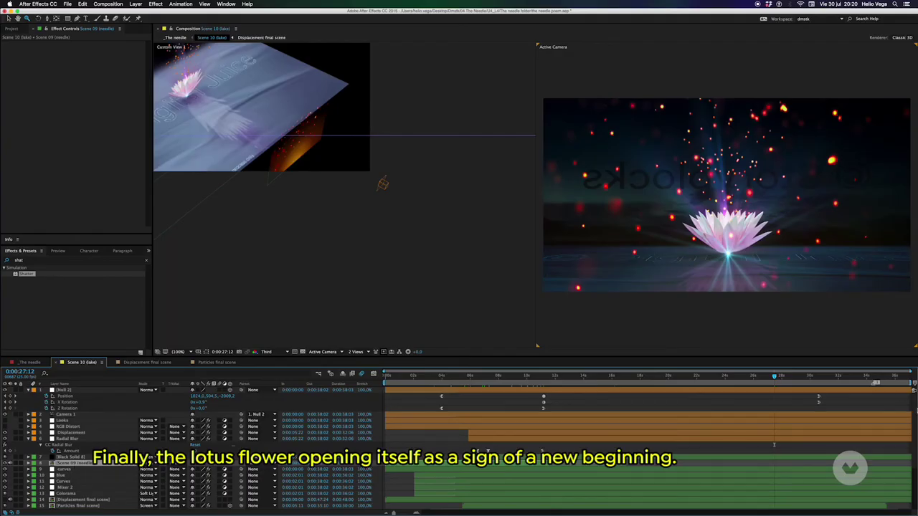
- Open the lotus precomp from the lake scene and go to the start to see the closed bud
scroll(151, 459, down, 3)
scroll(151, 459, down, 3)
scroll(151, 459, down, 2)
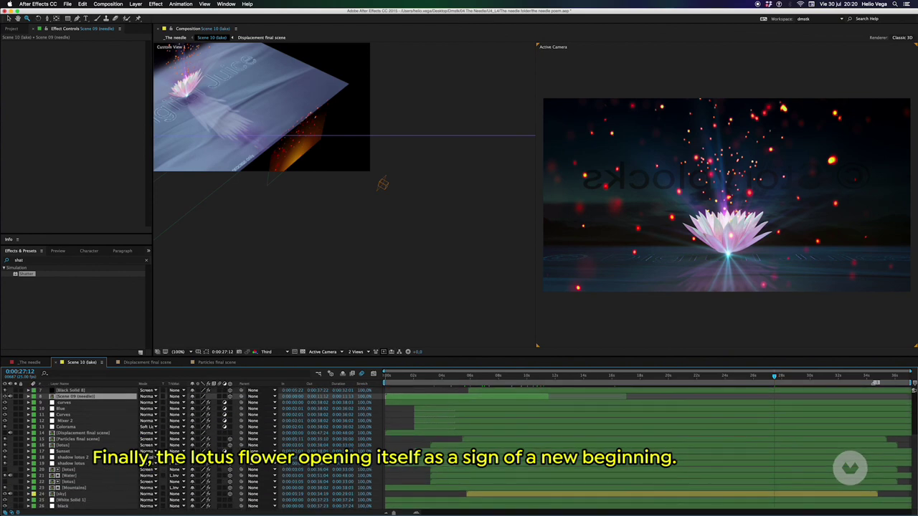
click(69, 470)
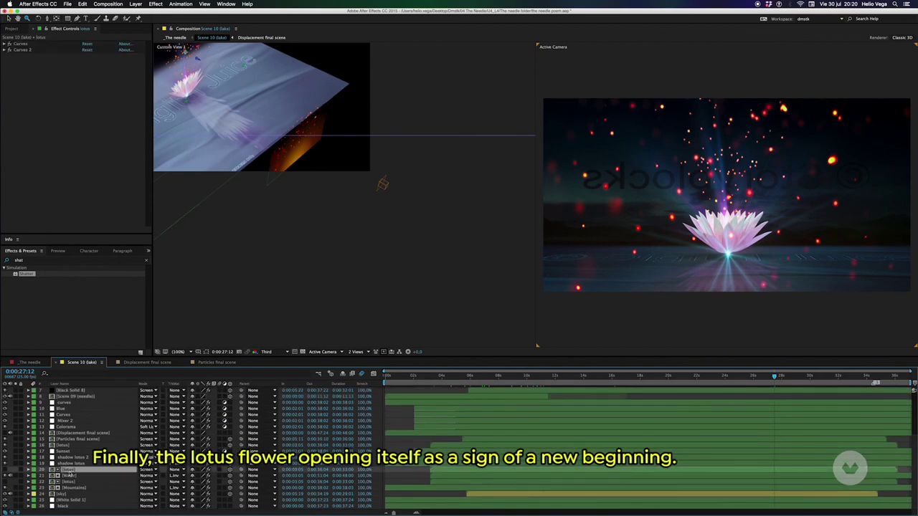
double_click(69, 470)
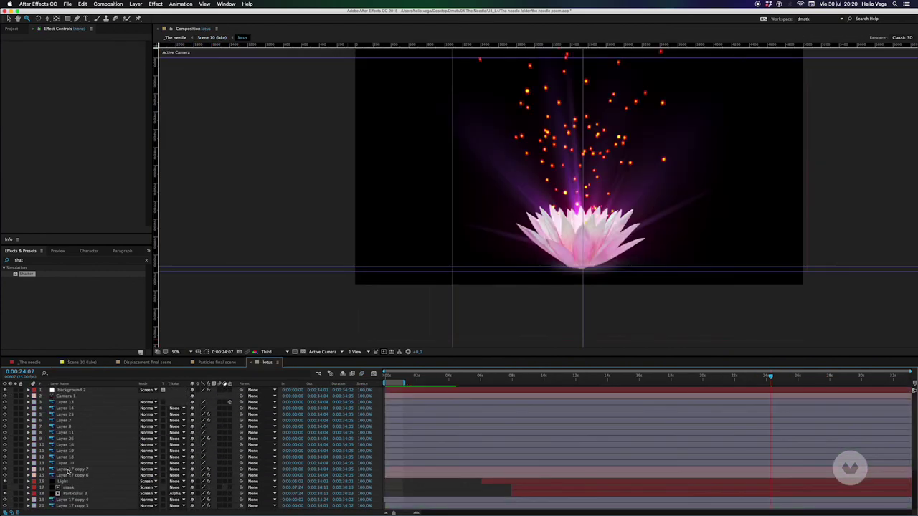
click(387, 376)
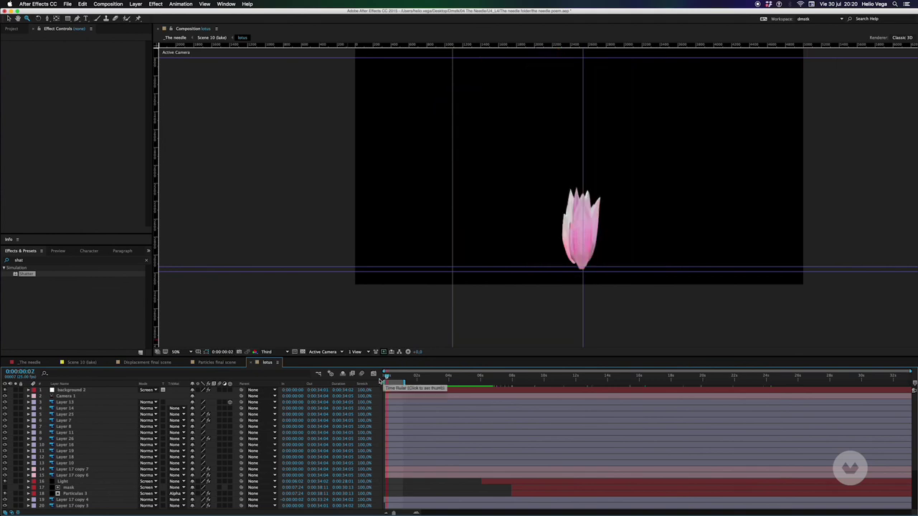
- Reveal the petal layers' Rotation and Scale keyframes and scrub the bloom to about 24 seconds
click(69, 403)
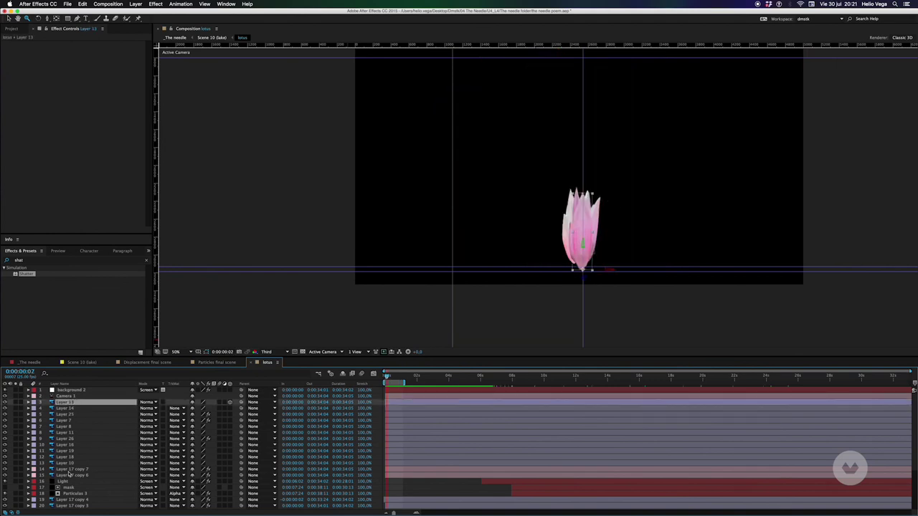
shift+click(70, 470)
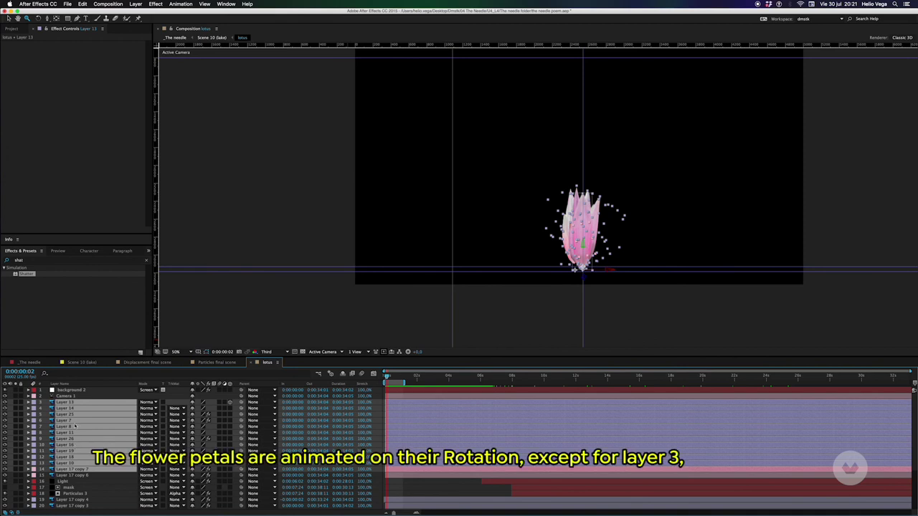
key(u)
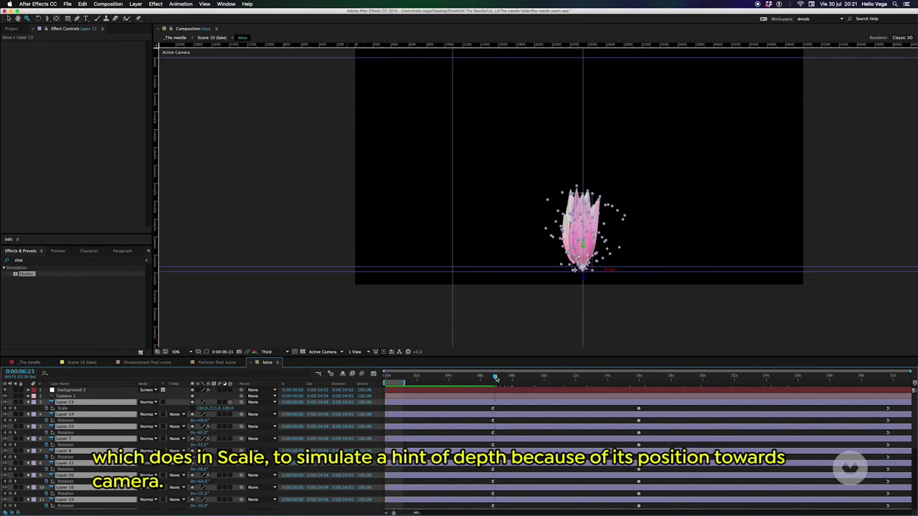
drag(564, 381, 625, 380)
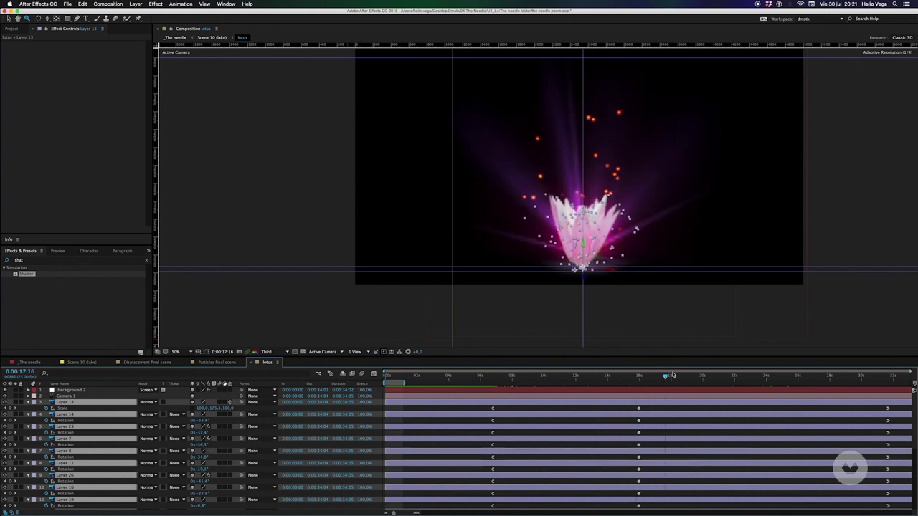
drag(706, 371, 882, 362)
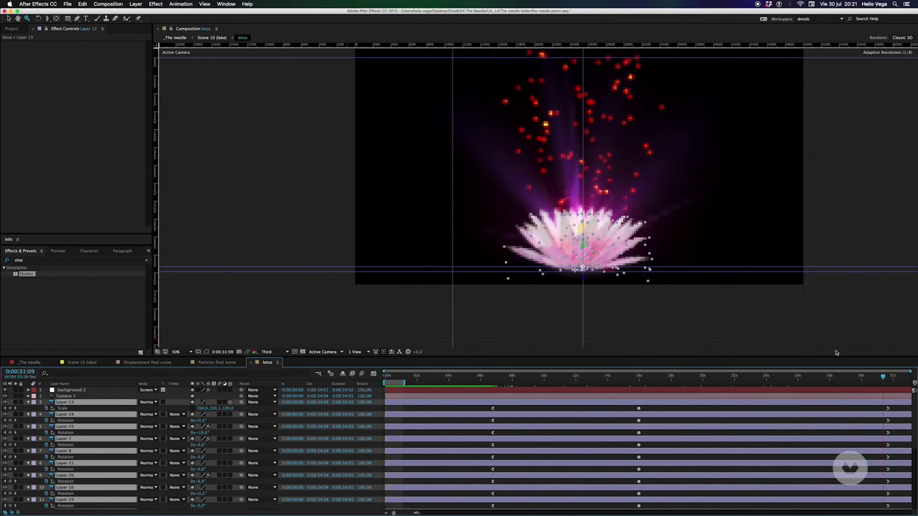
click(62, 408)
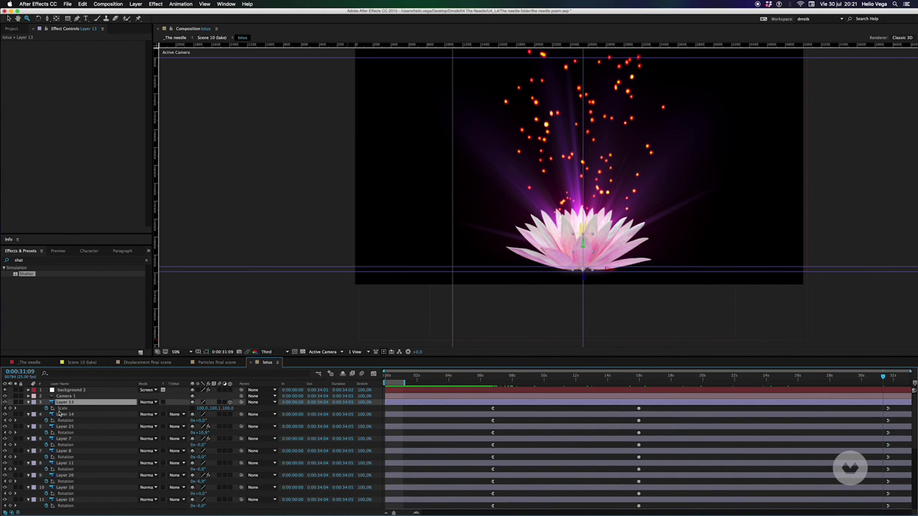
- Hide the lotus layer, expand Particulas 3's effects and scrub the particle burst to about 13 seconds
scroll(914, 457, down, 5)
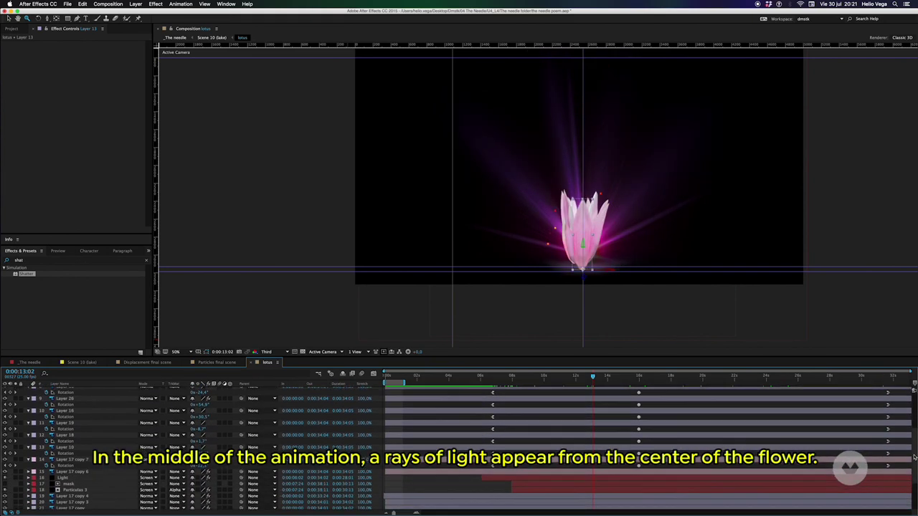
scroll(915, 456, down, 5)
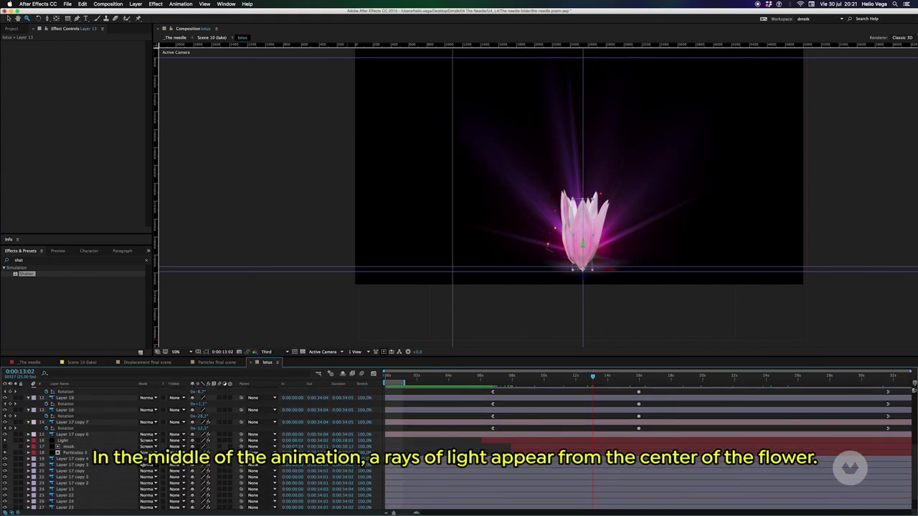
click(62, 442)
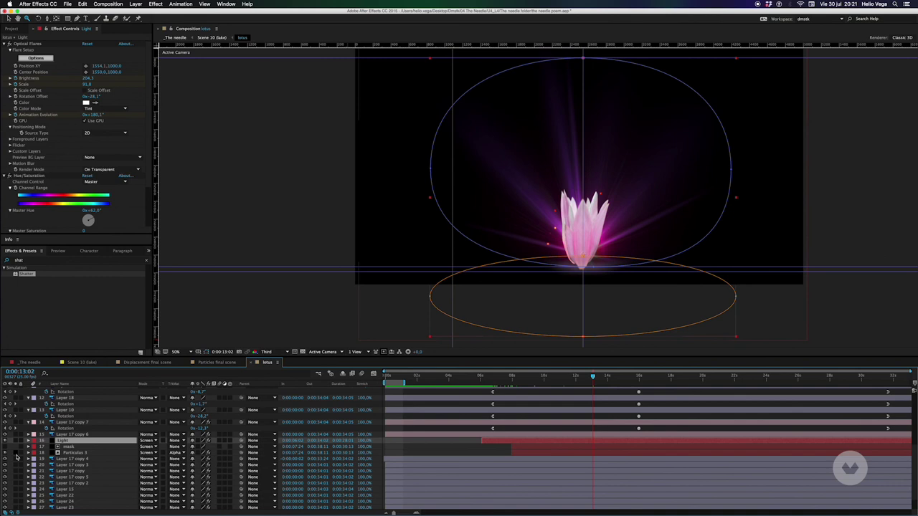
click(72, 452)
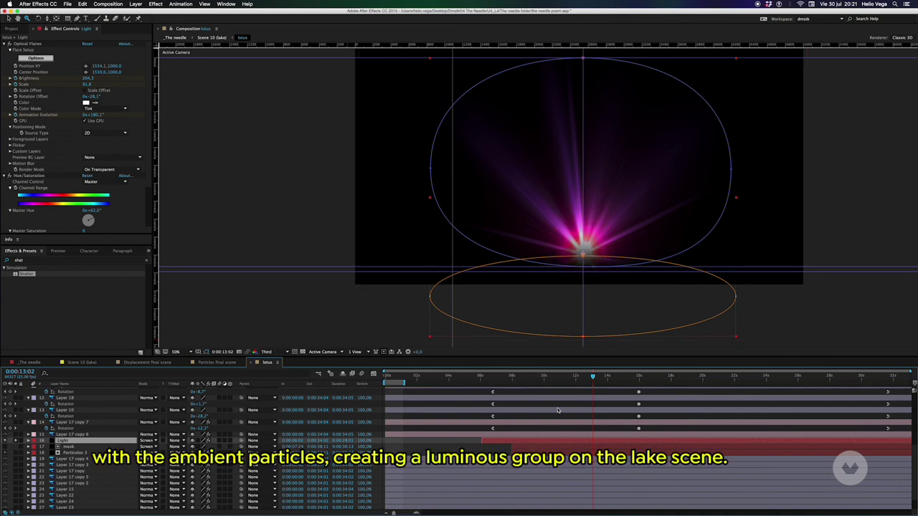
click(544, 380)
drag(575, 388, 675, 387)
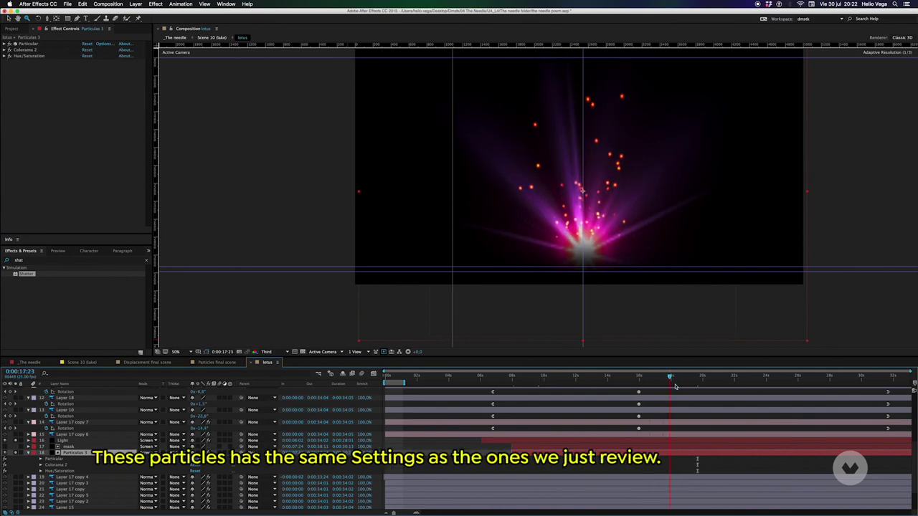
- Scrub the particles to about 30 seconds, collapse Particulas 3 and make the lotus visible again
drag(772, 389, 915, 387)
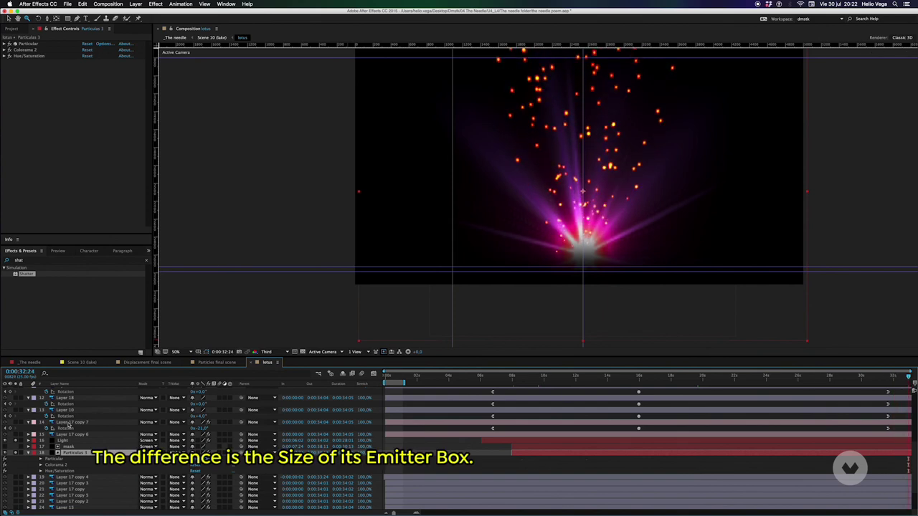
click(28, 453)
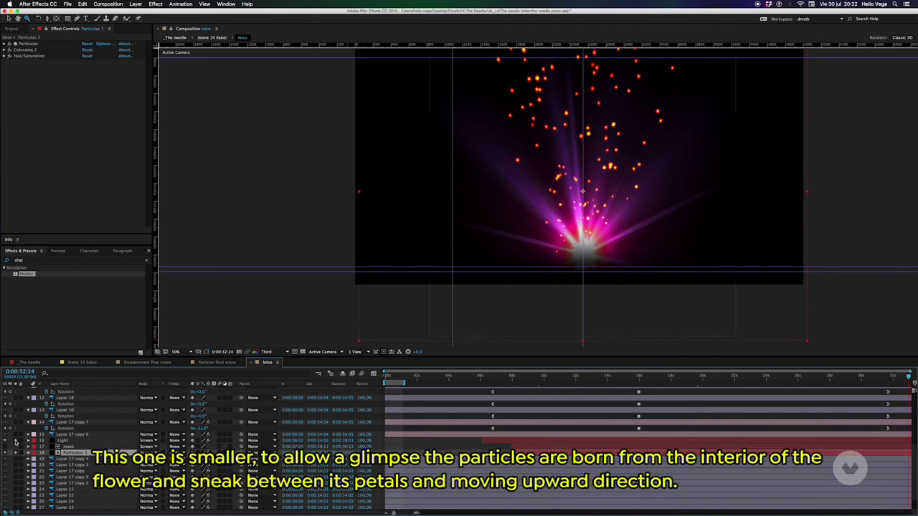
click(16, 458)
- Scrub the lotus from half open at 14 seconds to full bloom, then collapse all layers' properties
drag(915, 459, 913, 403)
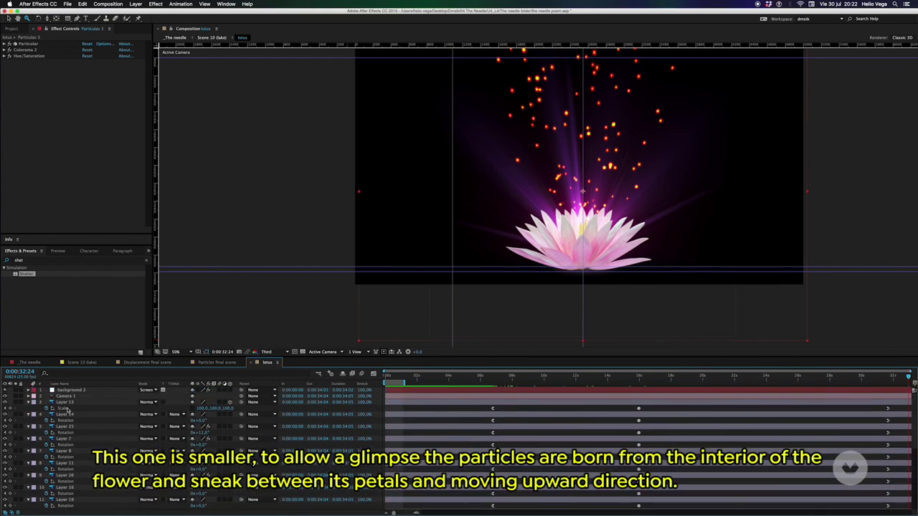
drag(454, 380, 624, 376)
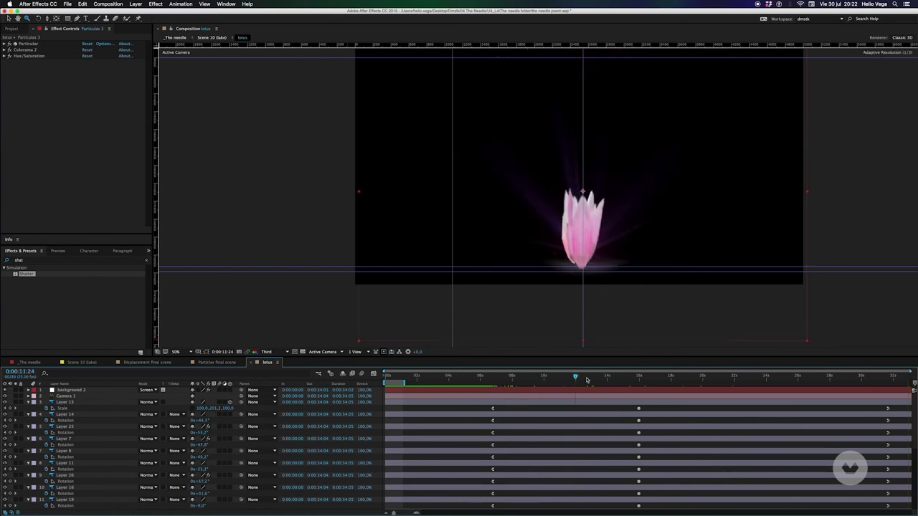
drag(678, 373, 907, 376)
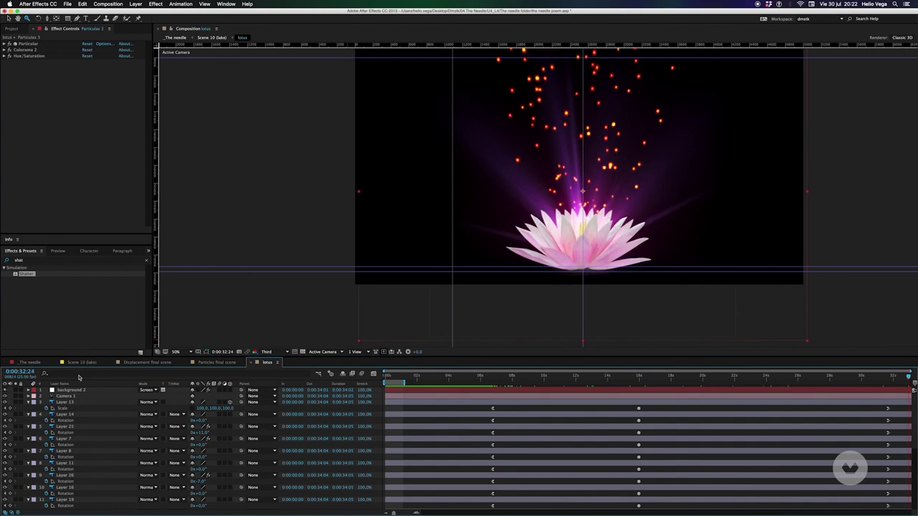
key(super+a)
key(u)
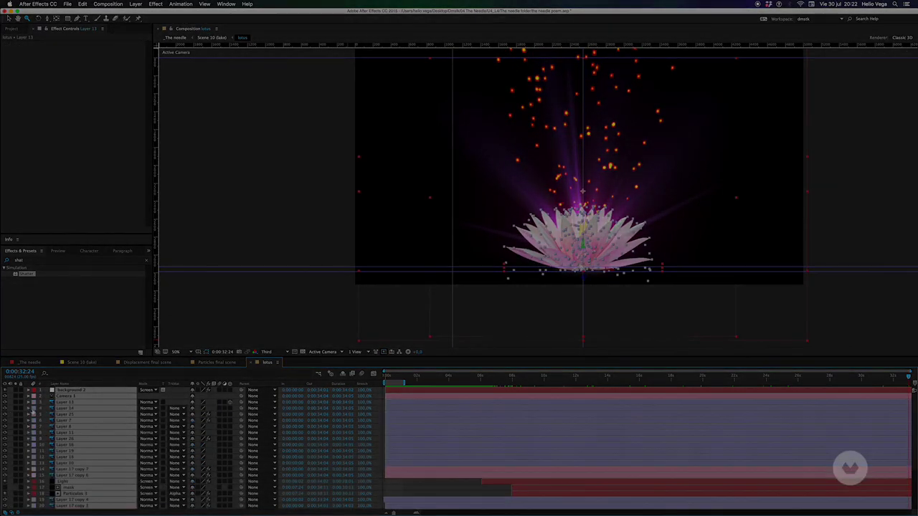